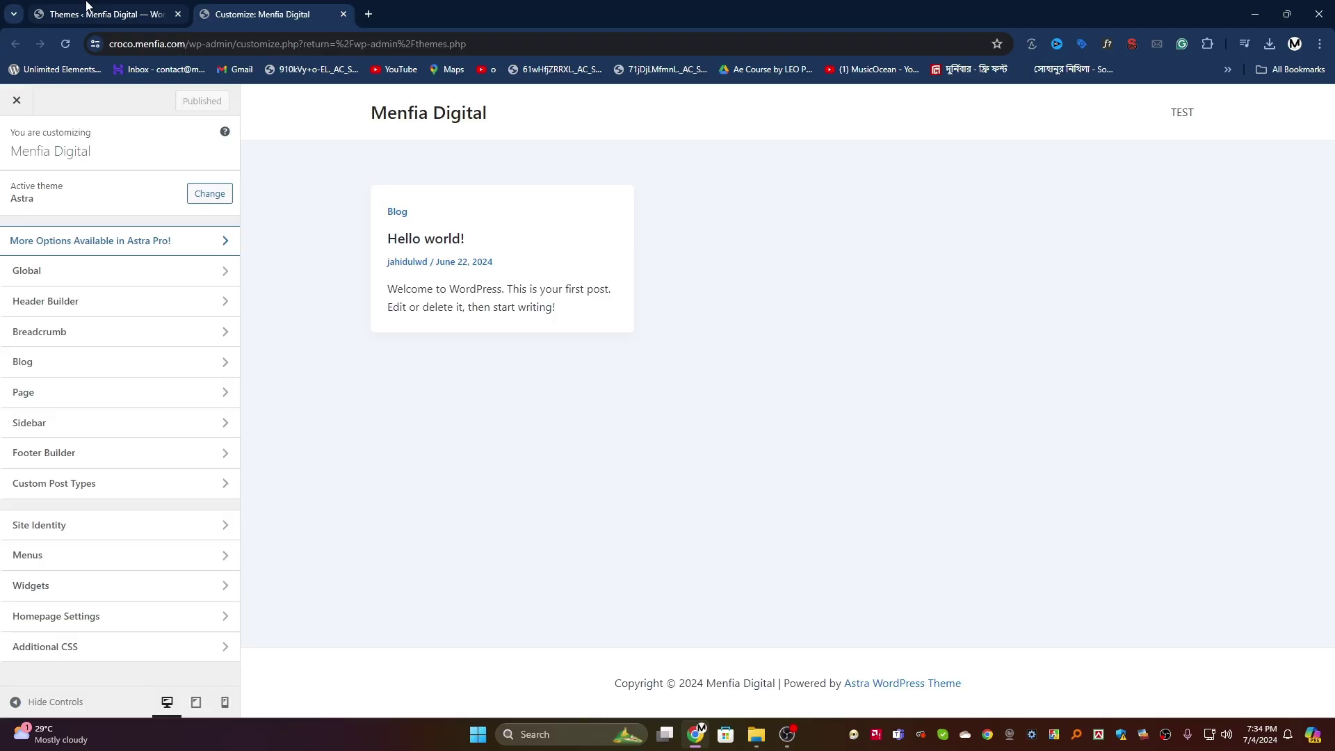
Step: Return to the Customizer from the Themes page, glance at Global, then open Header Builder
mouse_move(86, 5)
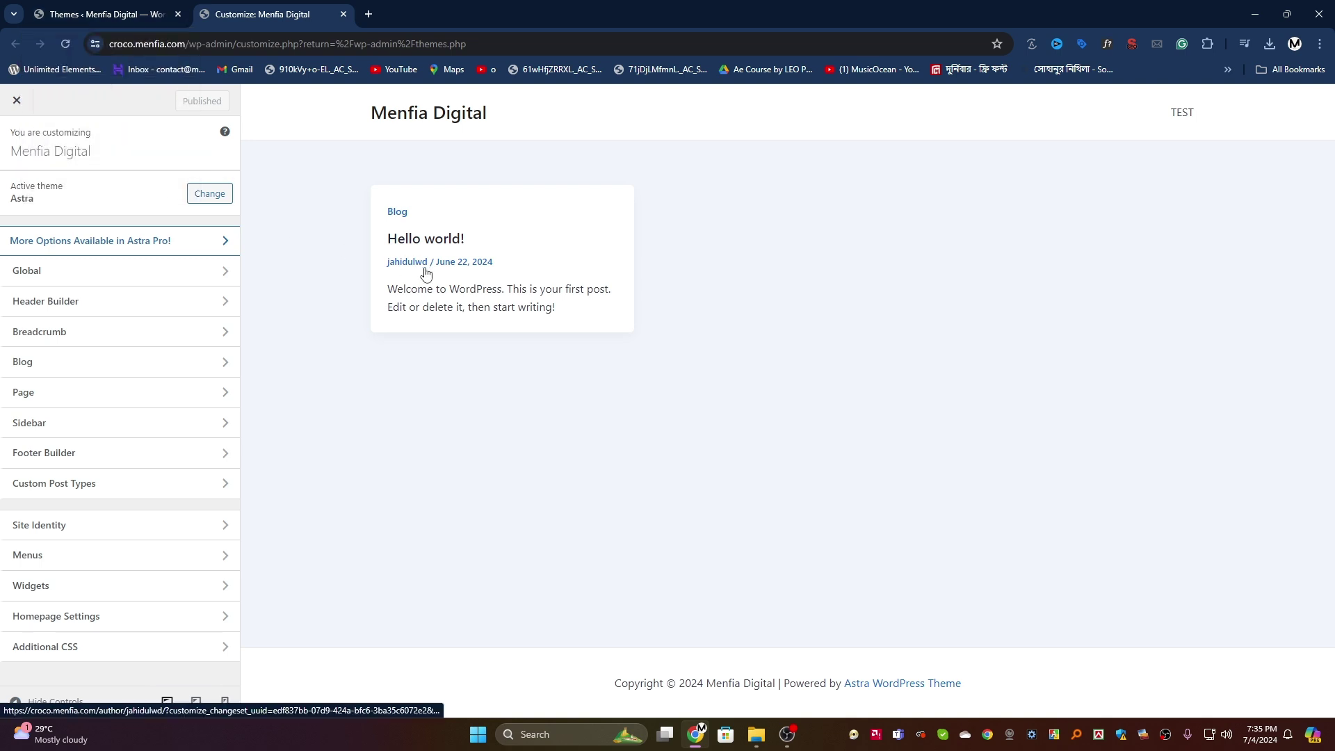
click(87, 12)
mouse_move(41, 237)
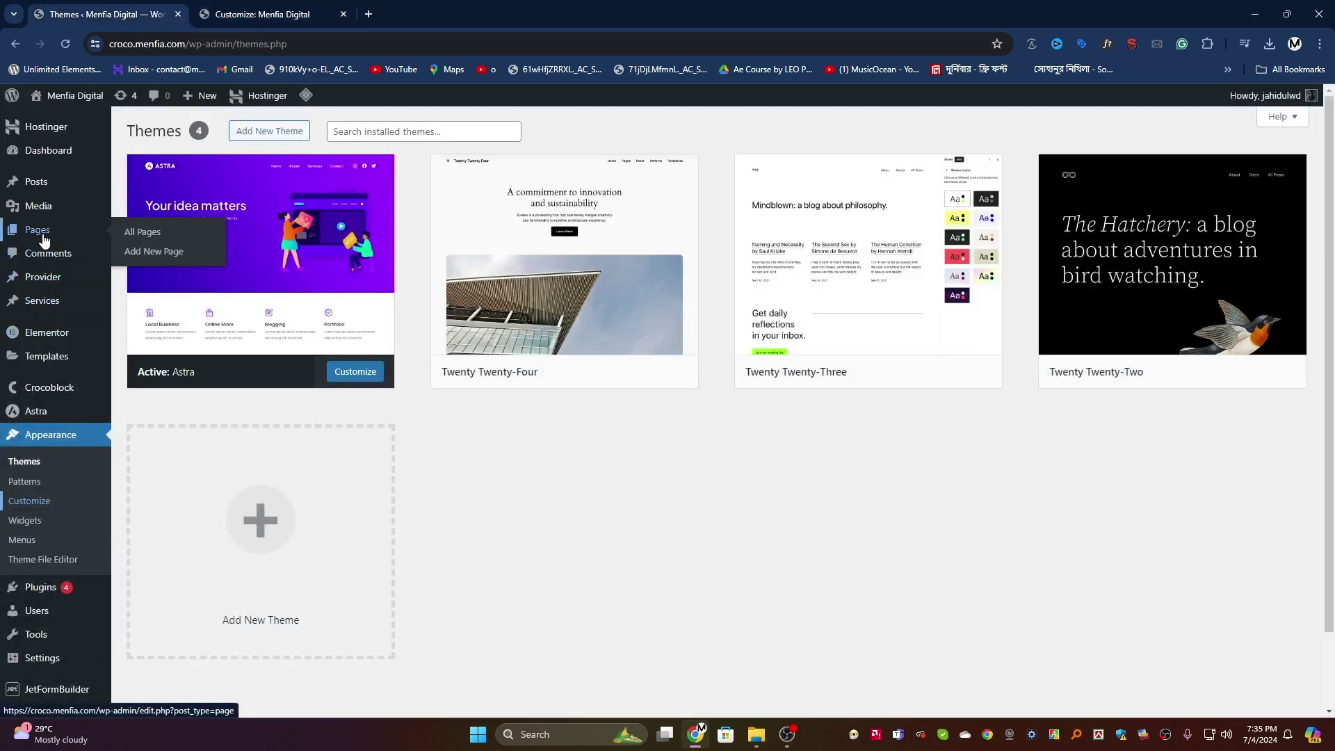
click(249, 20)
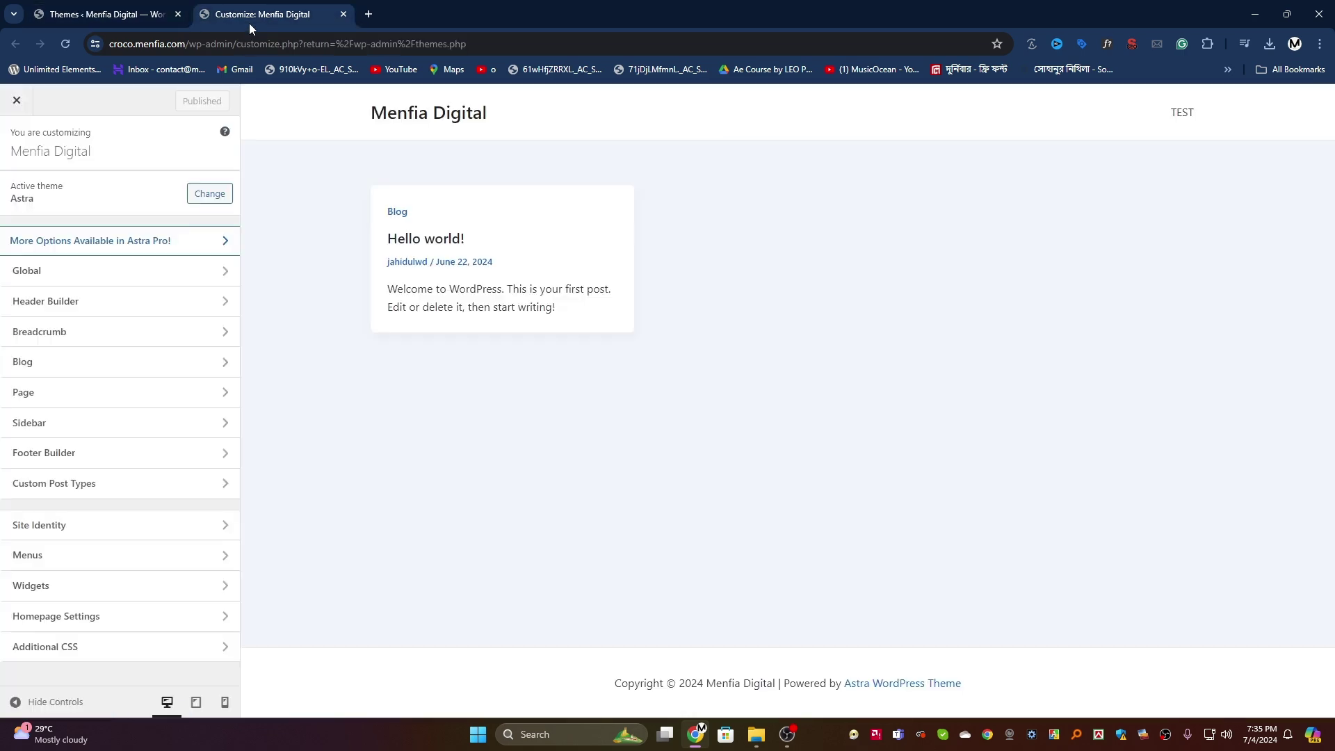
click(91, 283)
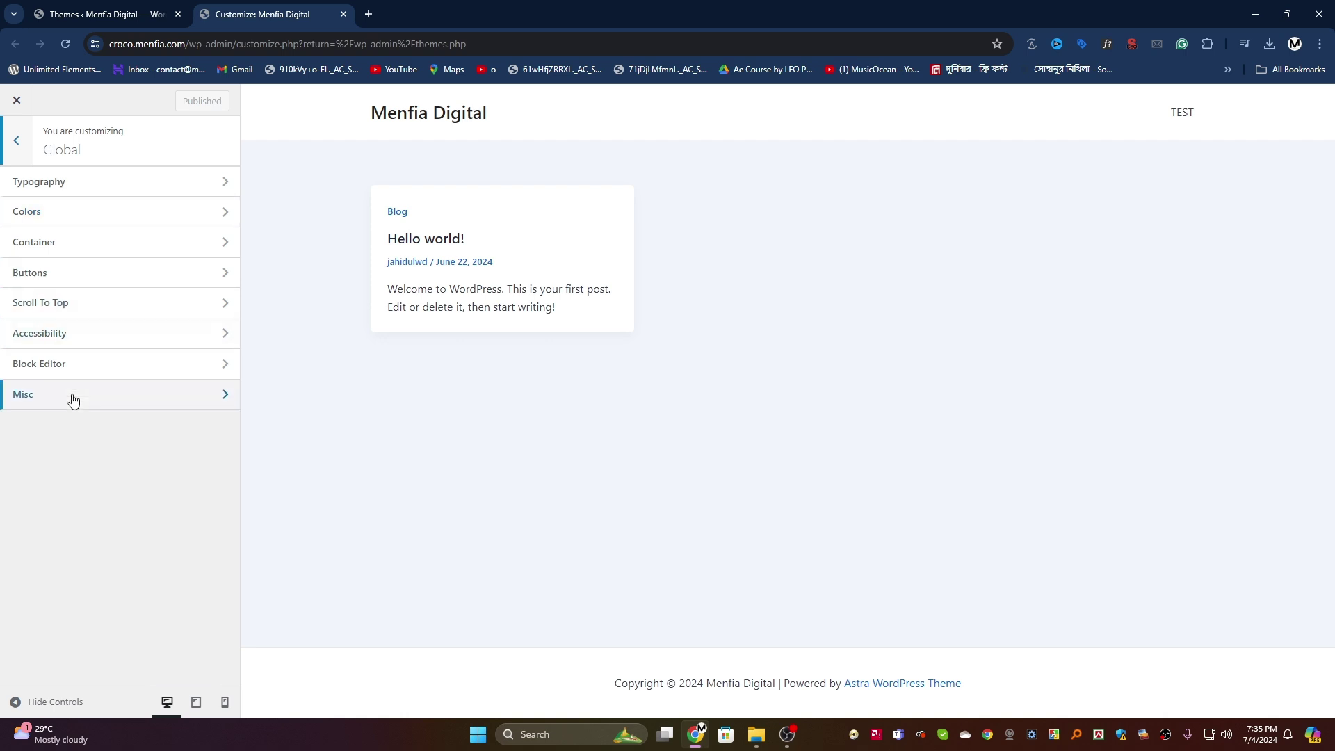
click(16, 141)
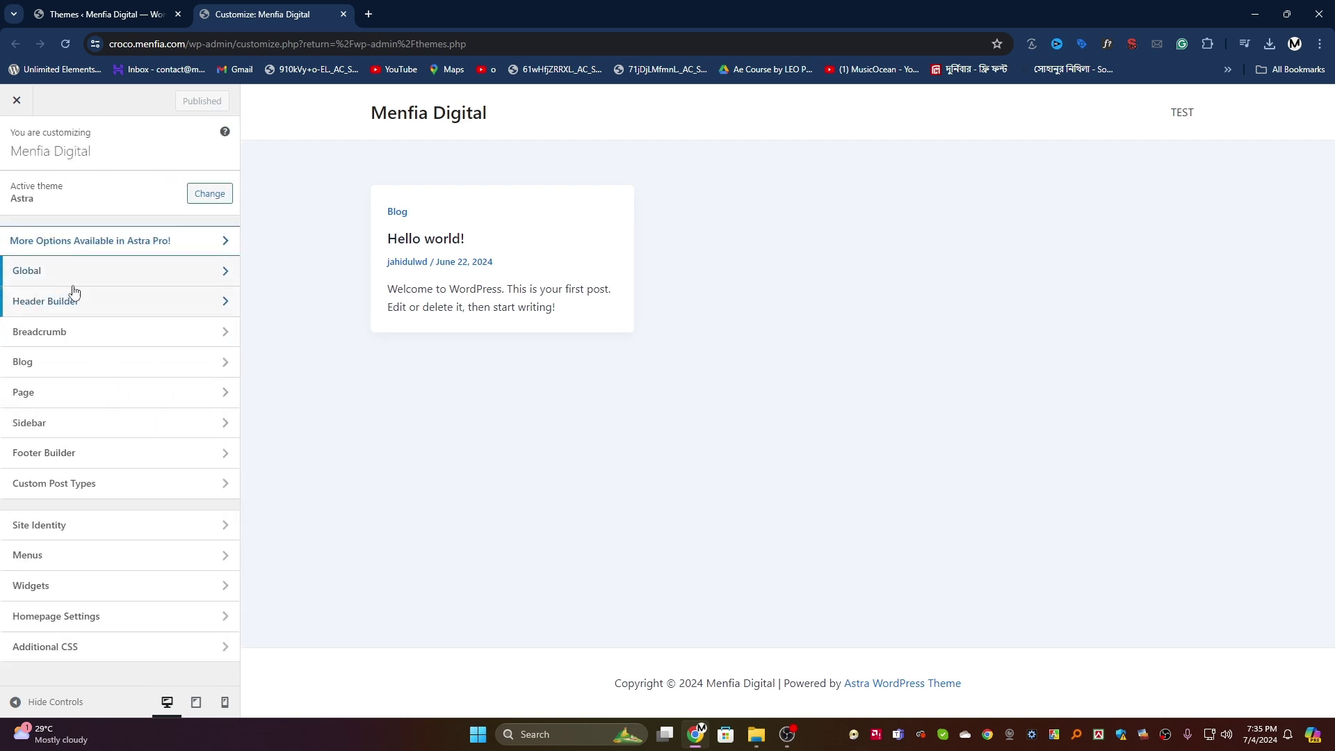
click(96, 303)
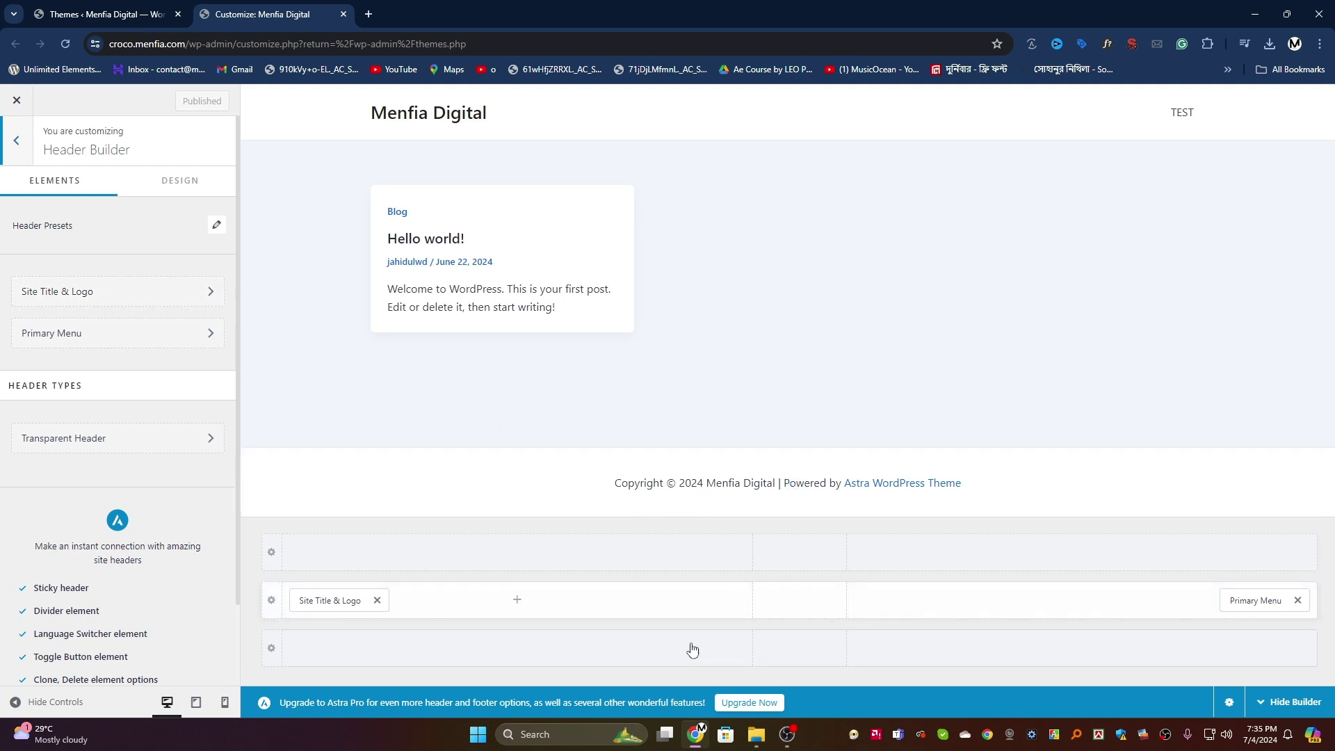
Step: Hide the header builder grid, review the Pro header features, and open Site Title & Logo
click(1263, 708)
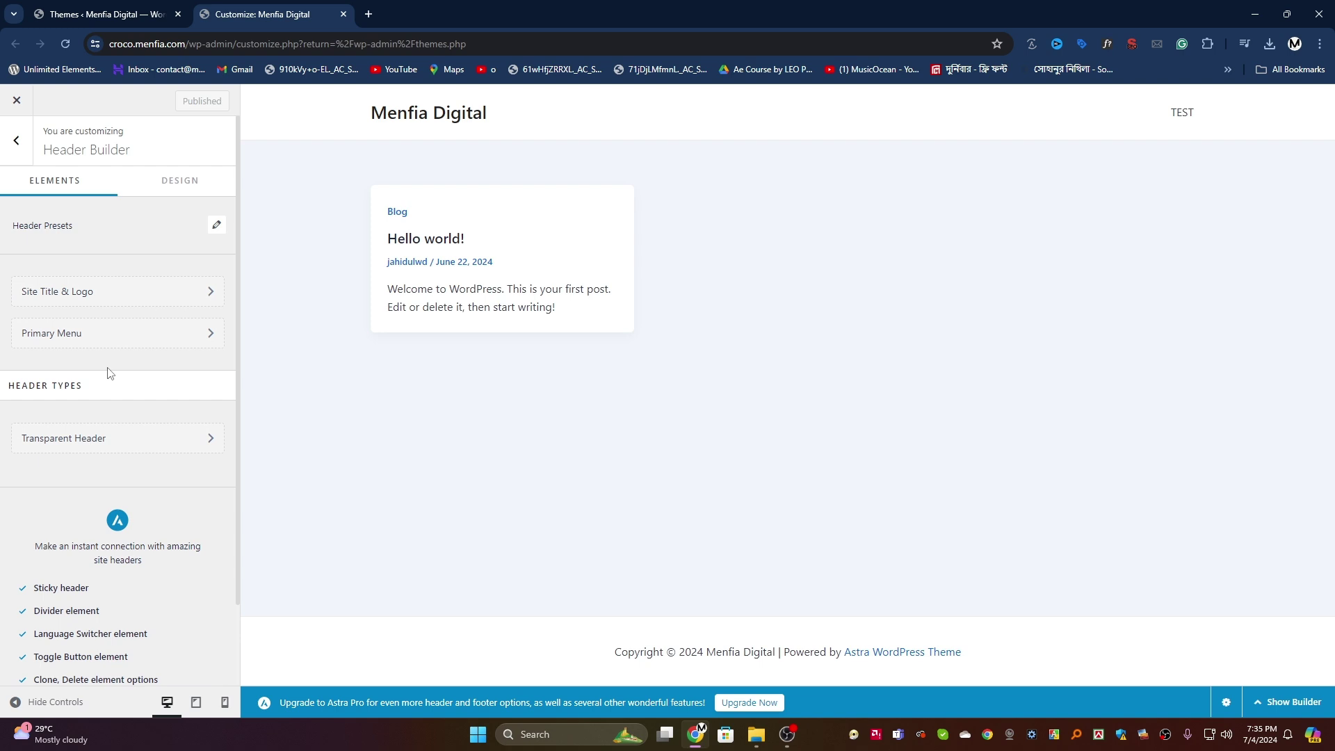
scroll(89, 398, down, 2)
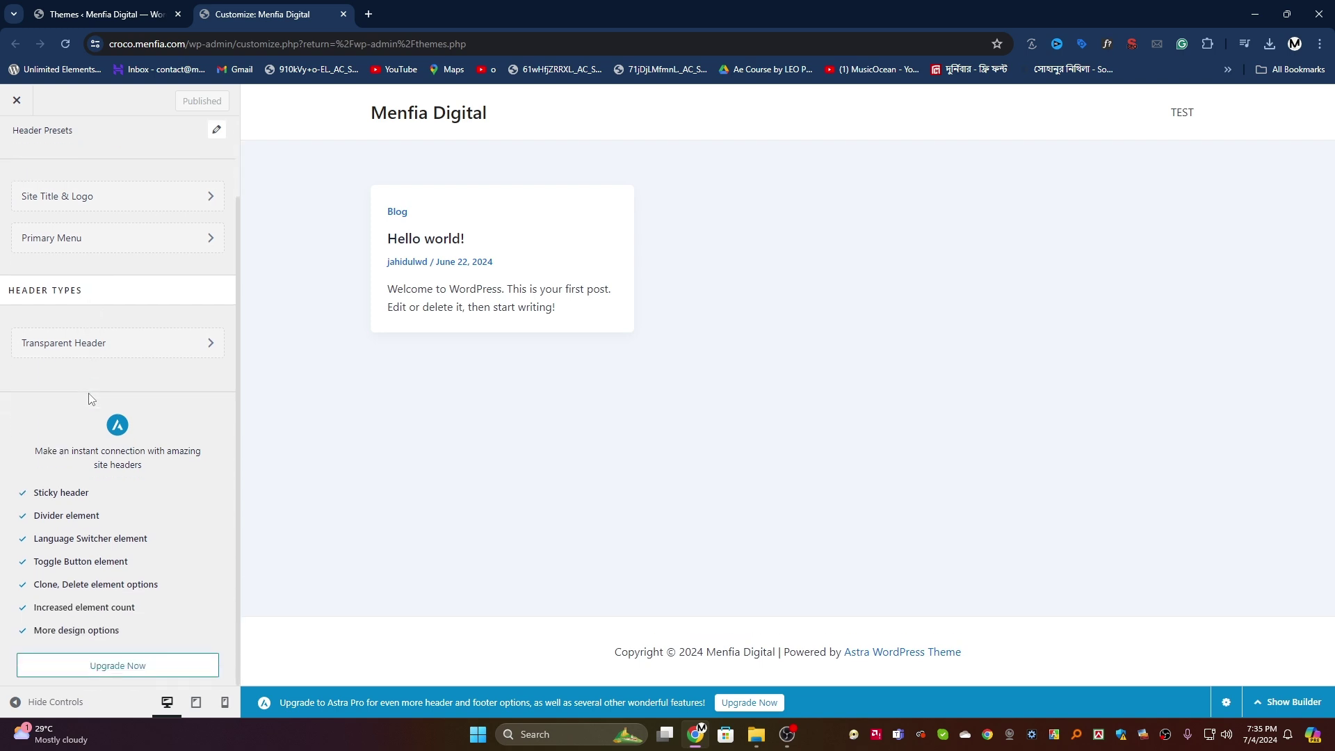
drag(31, 494, 167, 612)
click(159, 609)
drag(130, 630, 35, 487)
scroll(109, 528, up, 2)
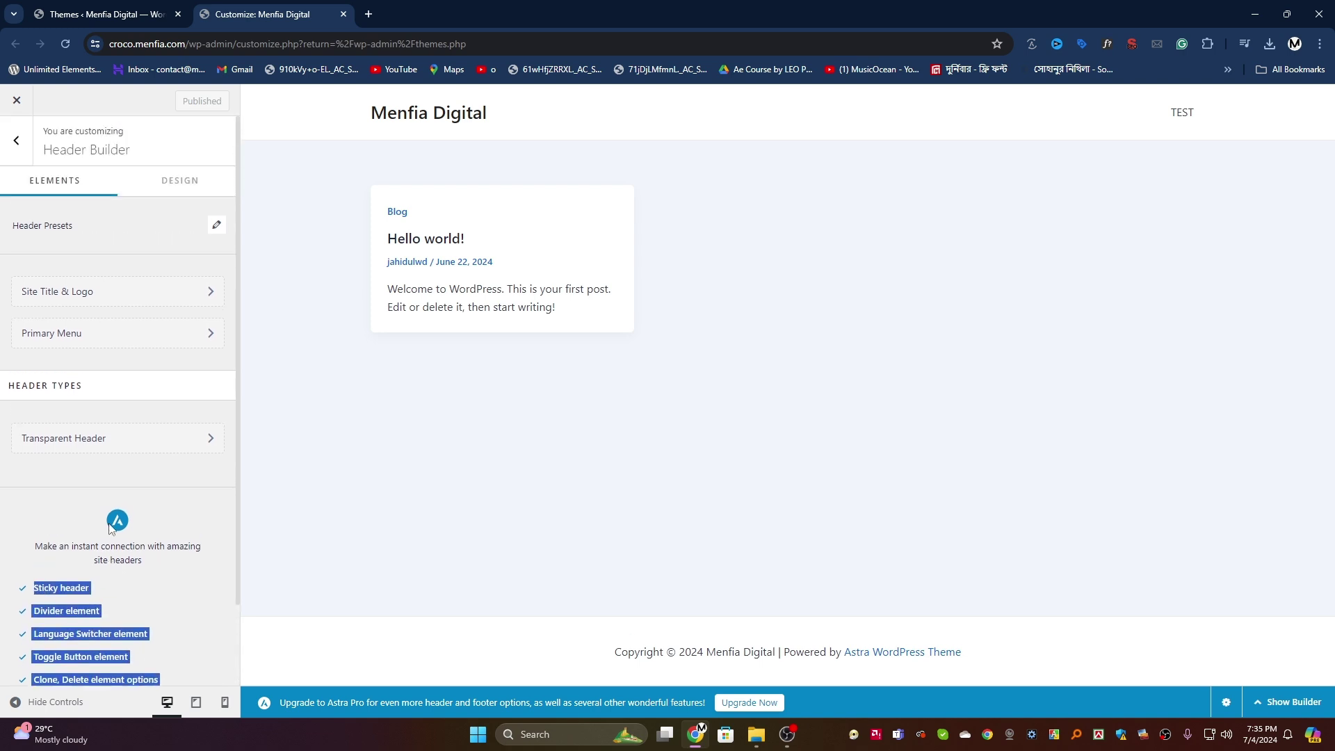
click(116, 294)
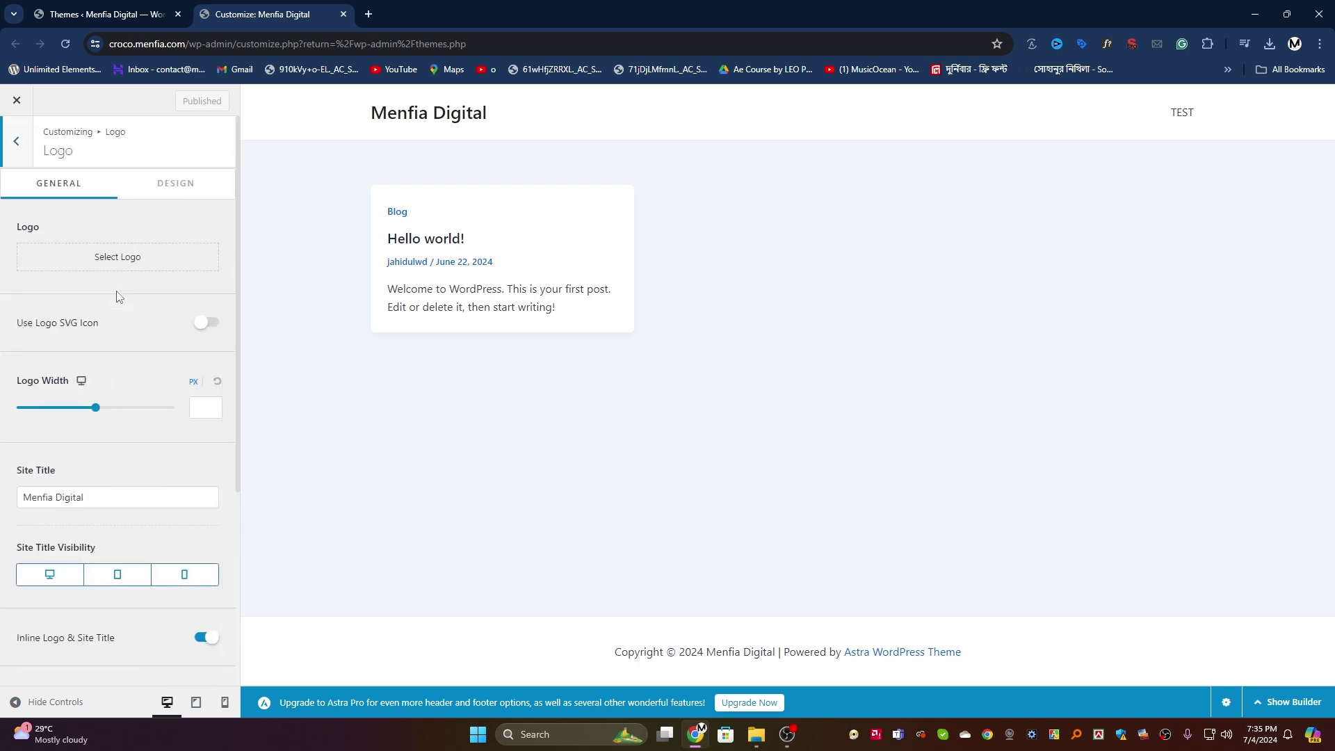
click(117, 263)
click(125, 152)
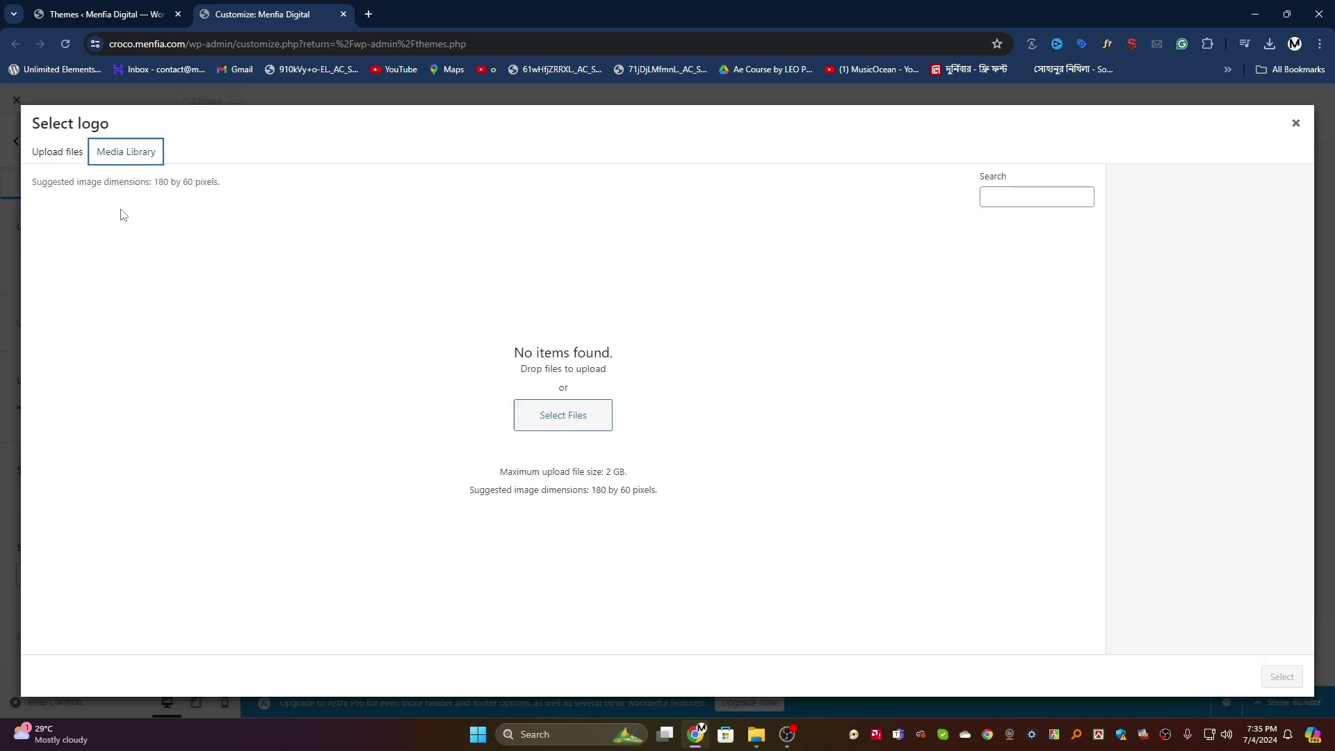
click(57, 155)
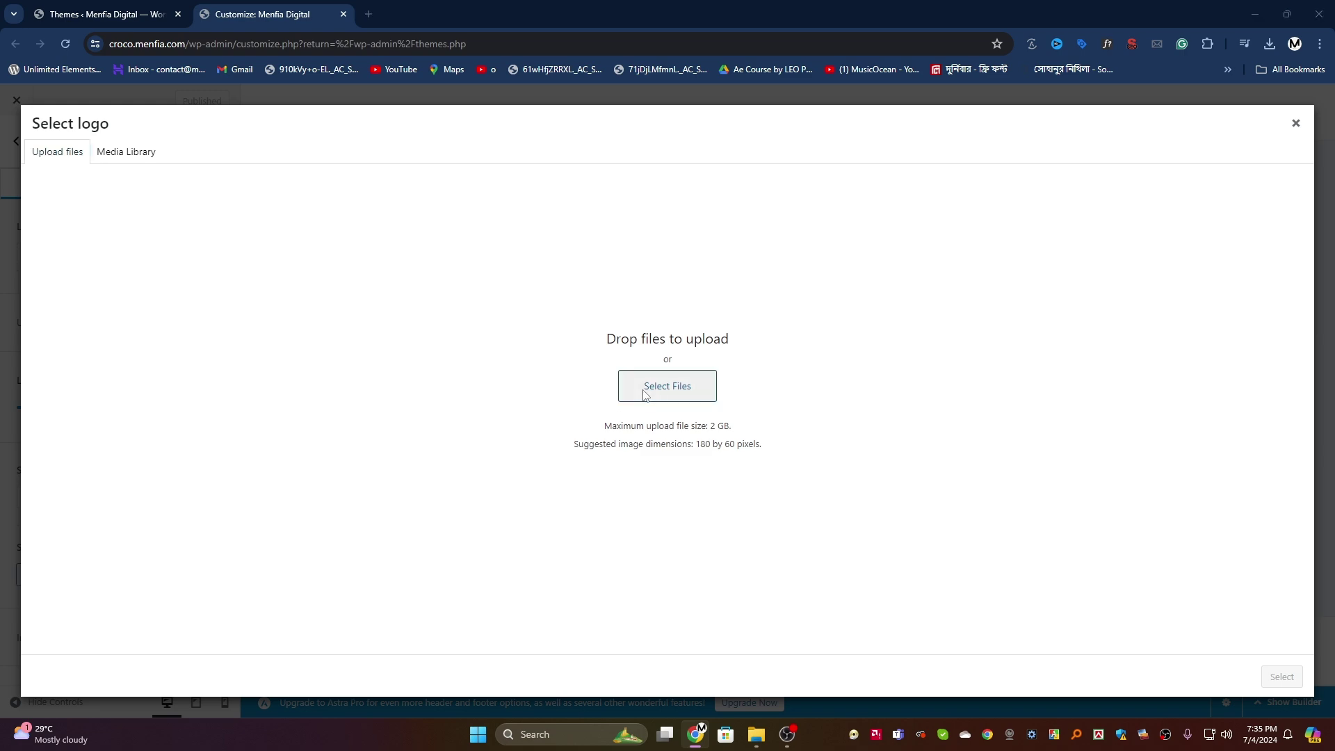
click(640, 387)
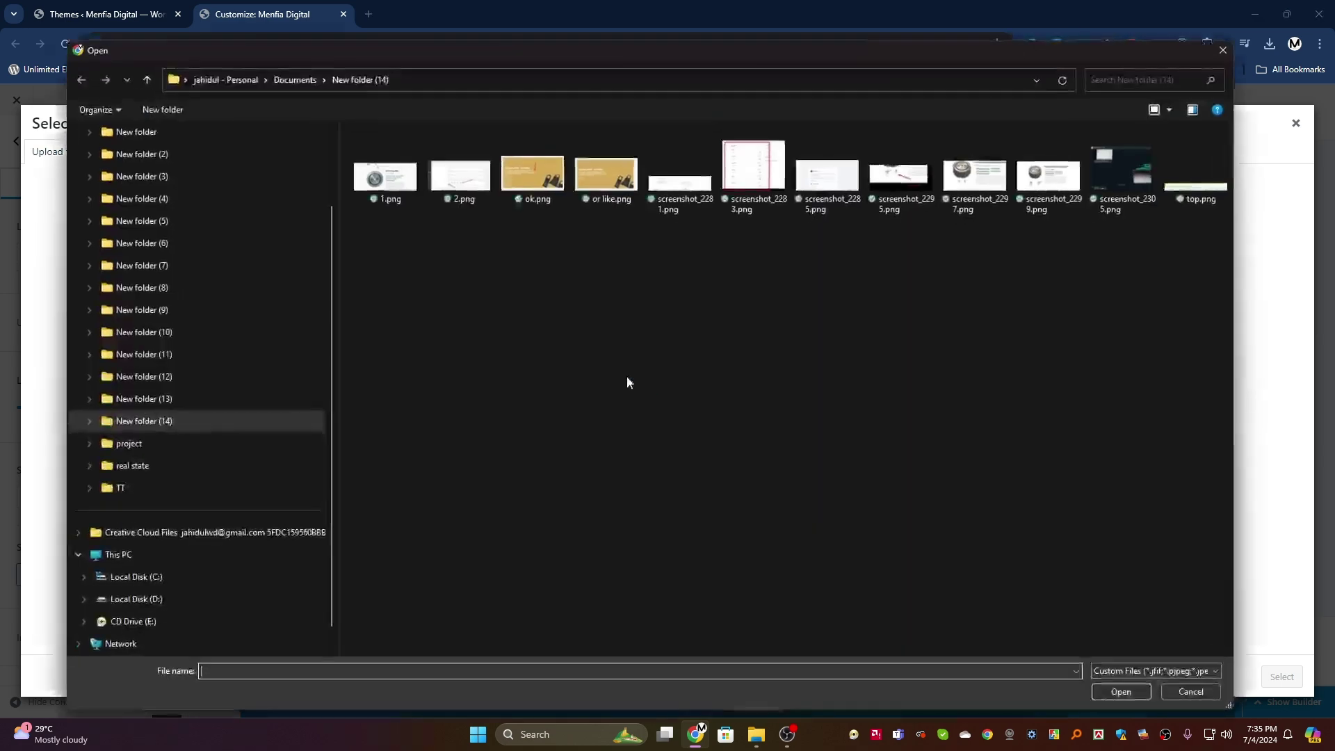
click(144, 602)
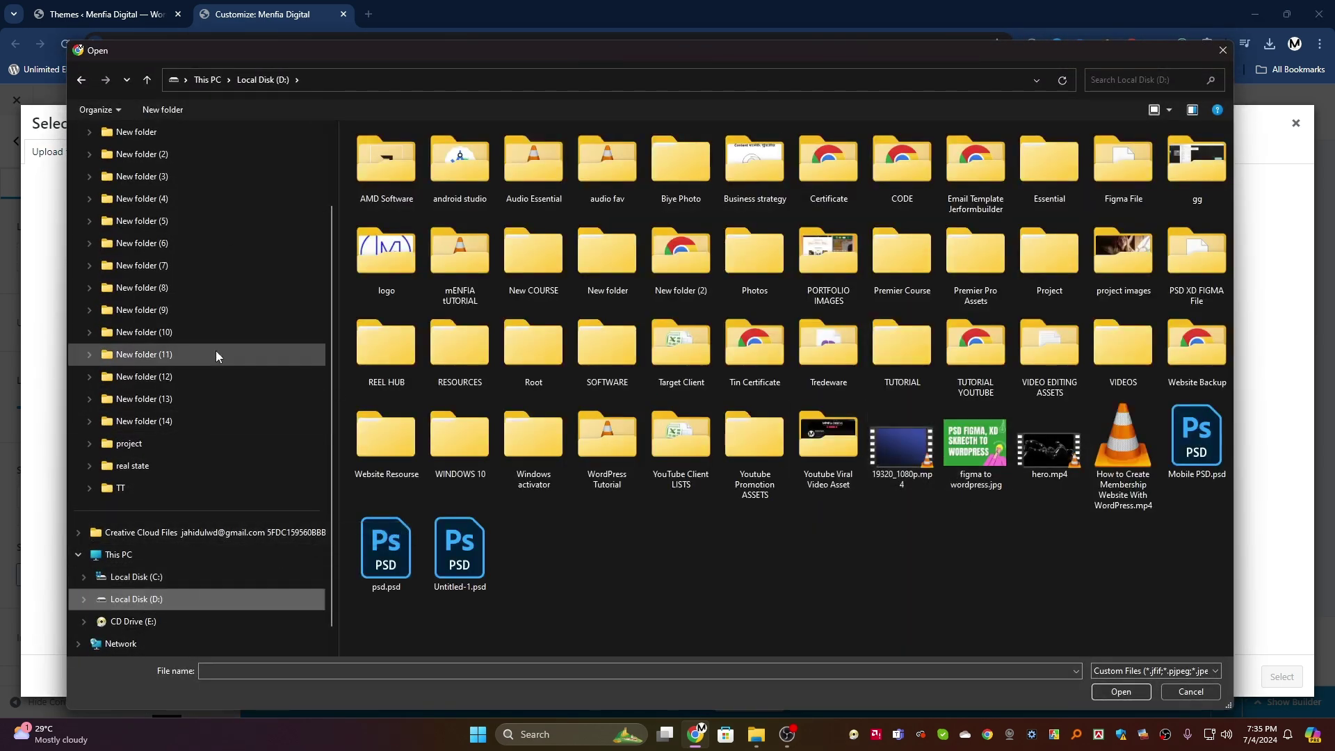
click(144, 421)
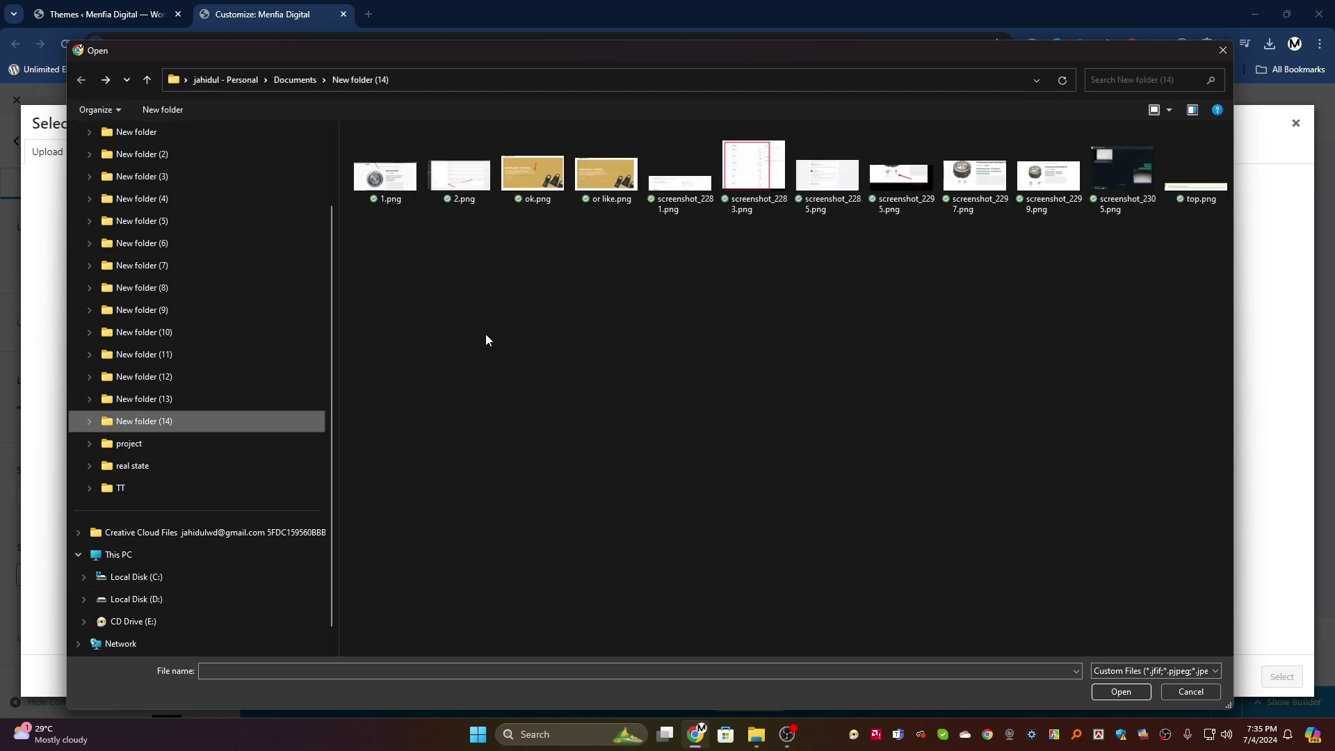
click(1182, 692)
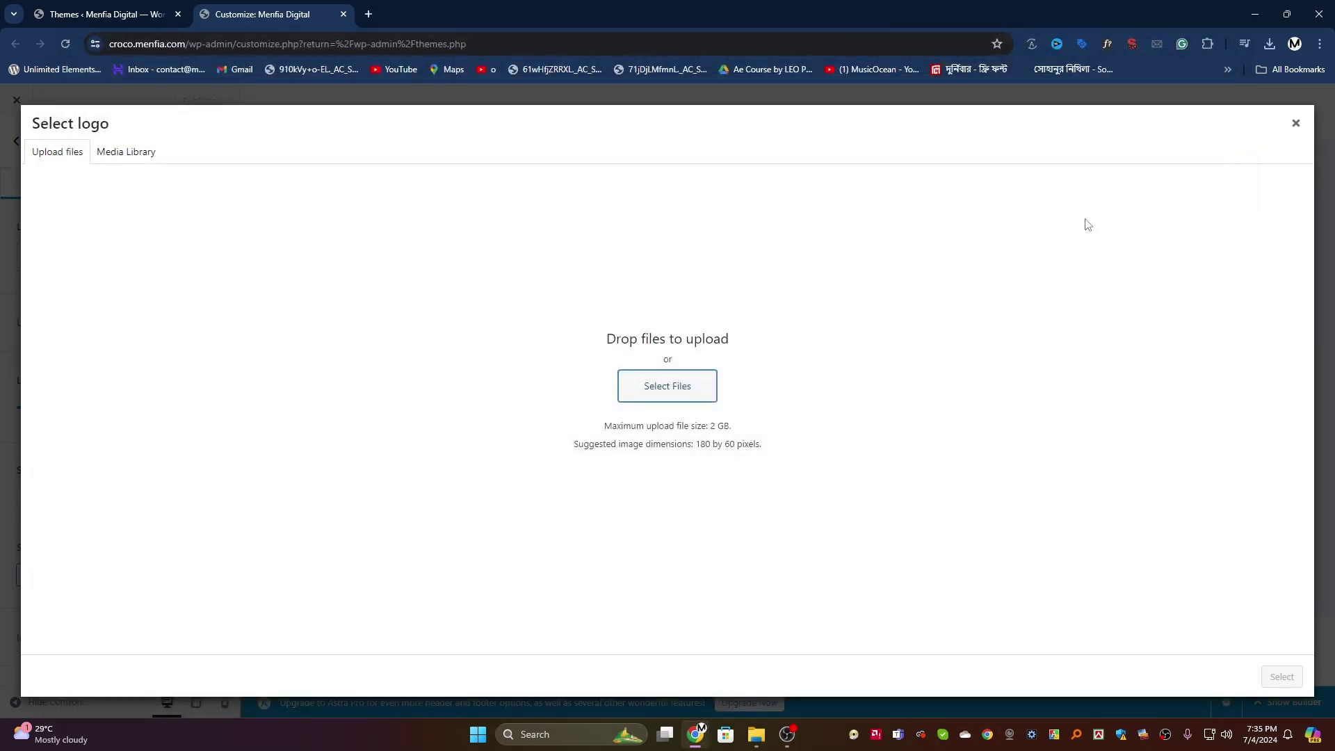
click(1296, 124)
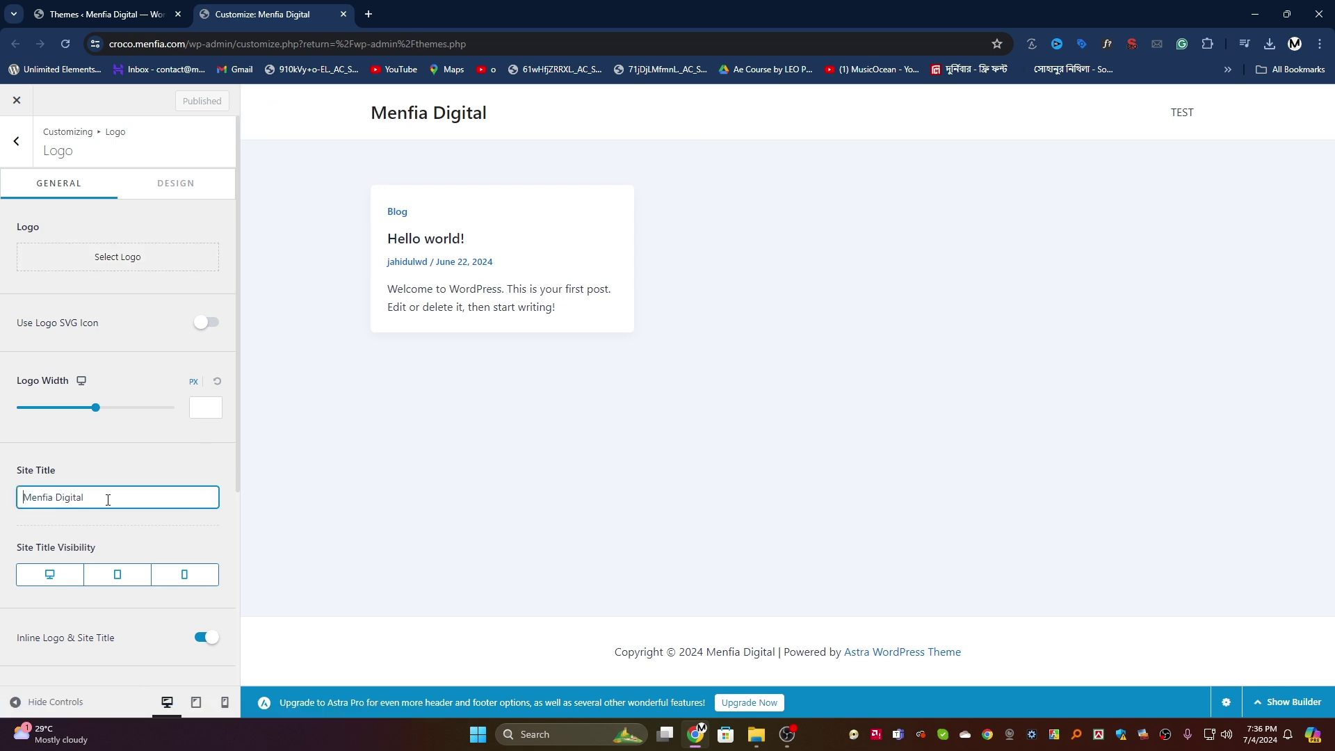
Step: Delete 'Digital' so the site title reads 'Menfia', publish, and return to Header Builder
drag(78, 497, 58, 499)
key(BackSpace)
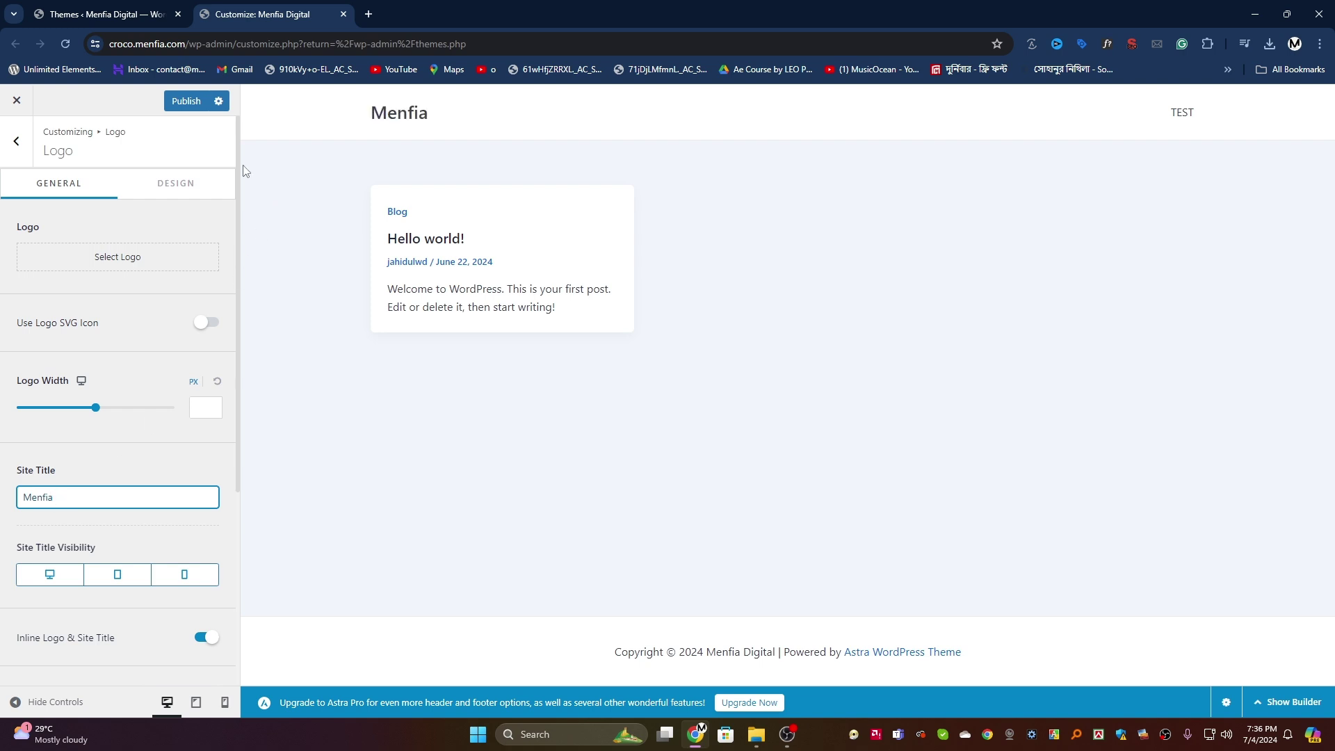
click(186, 101)
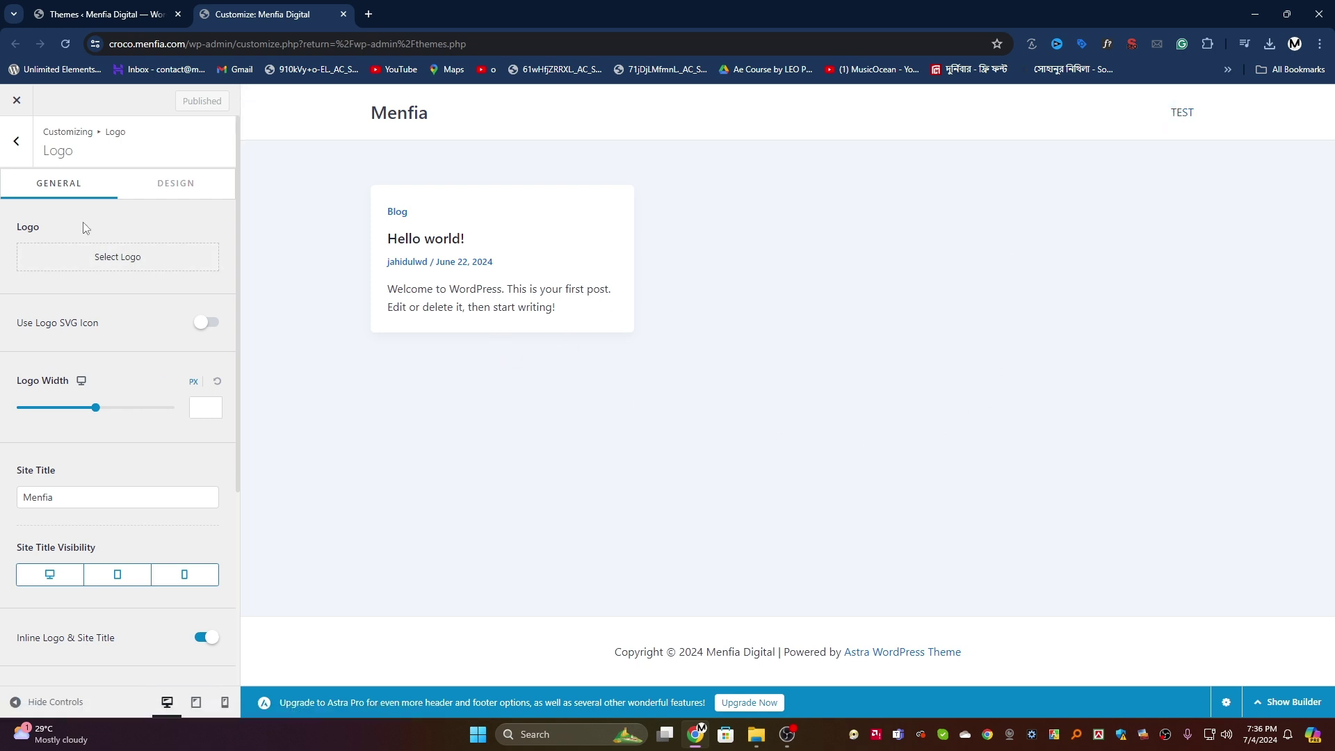
click(23, 144)
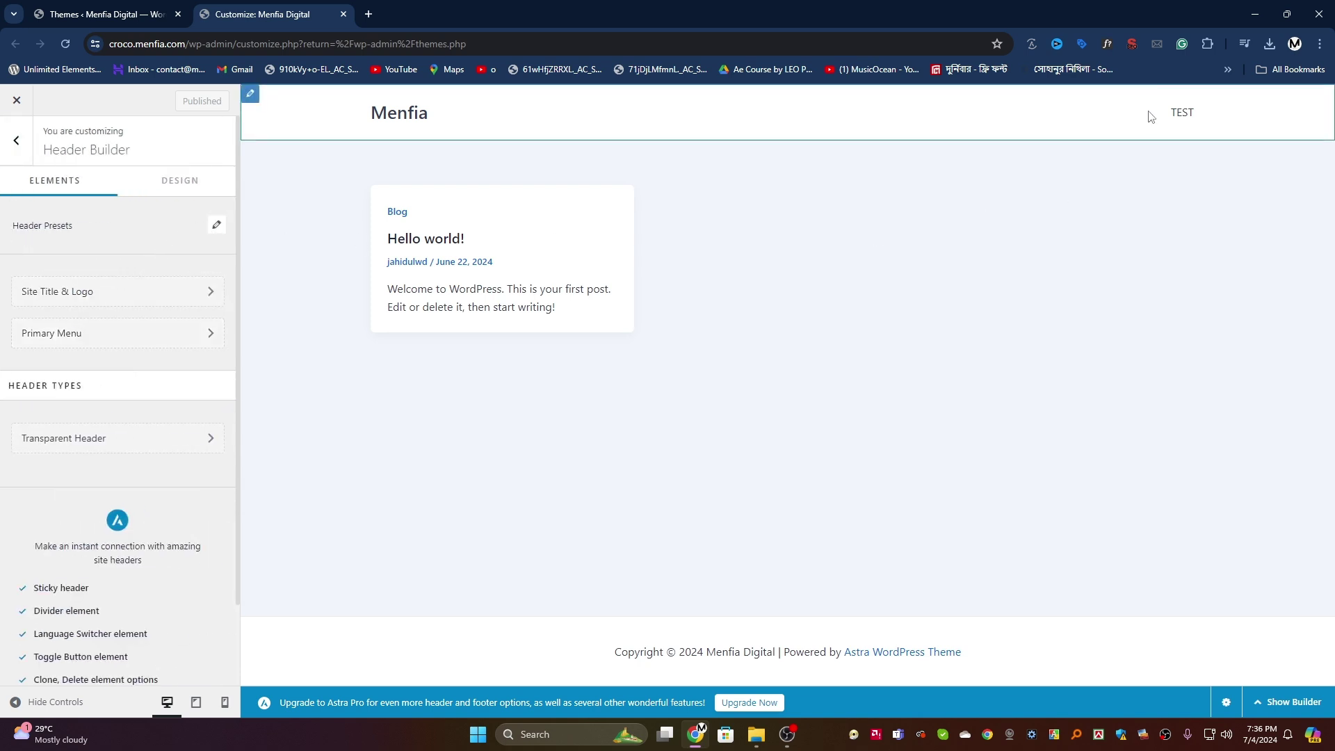
Step: Check Primary Menu's Configure Menu options, find no menus to assign, and return to Themes
click(1169, 106)
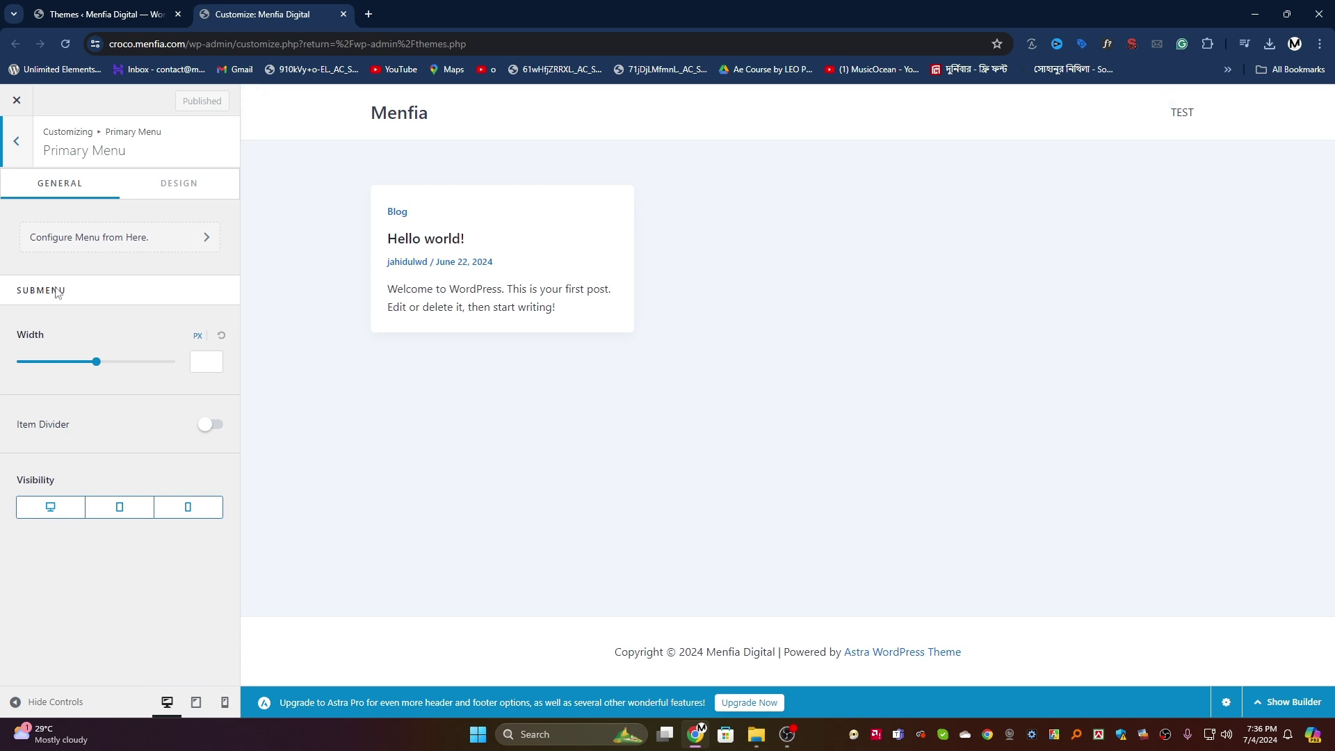
click(128, 236)
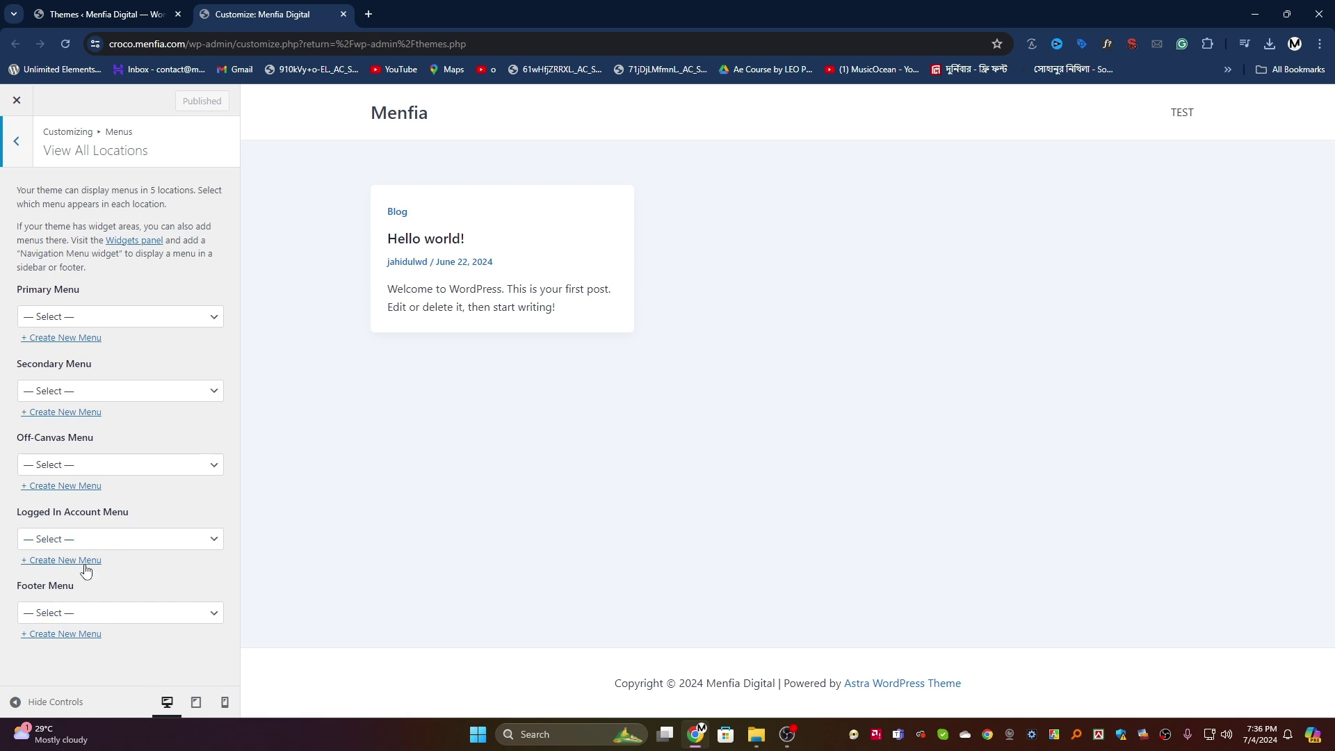
click(79, 317)
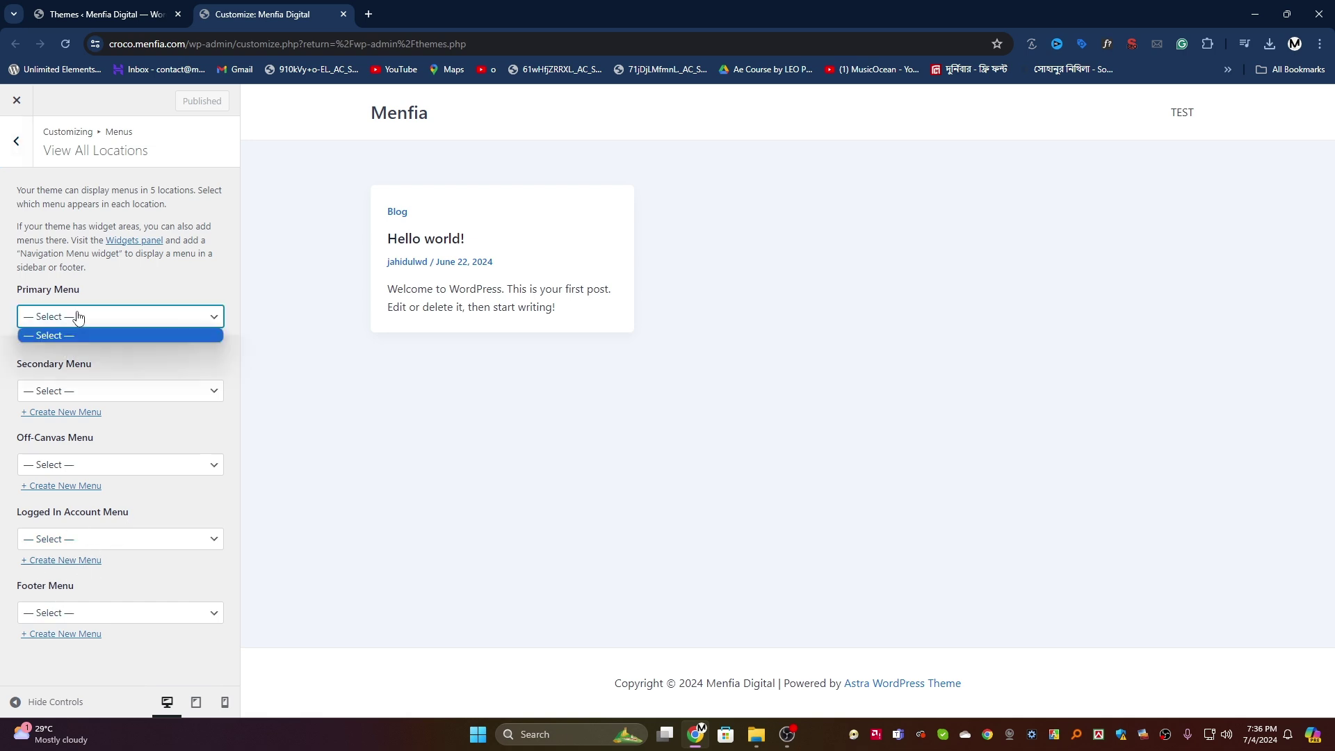
click(79, 319)
click(125, 16)
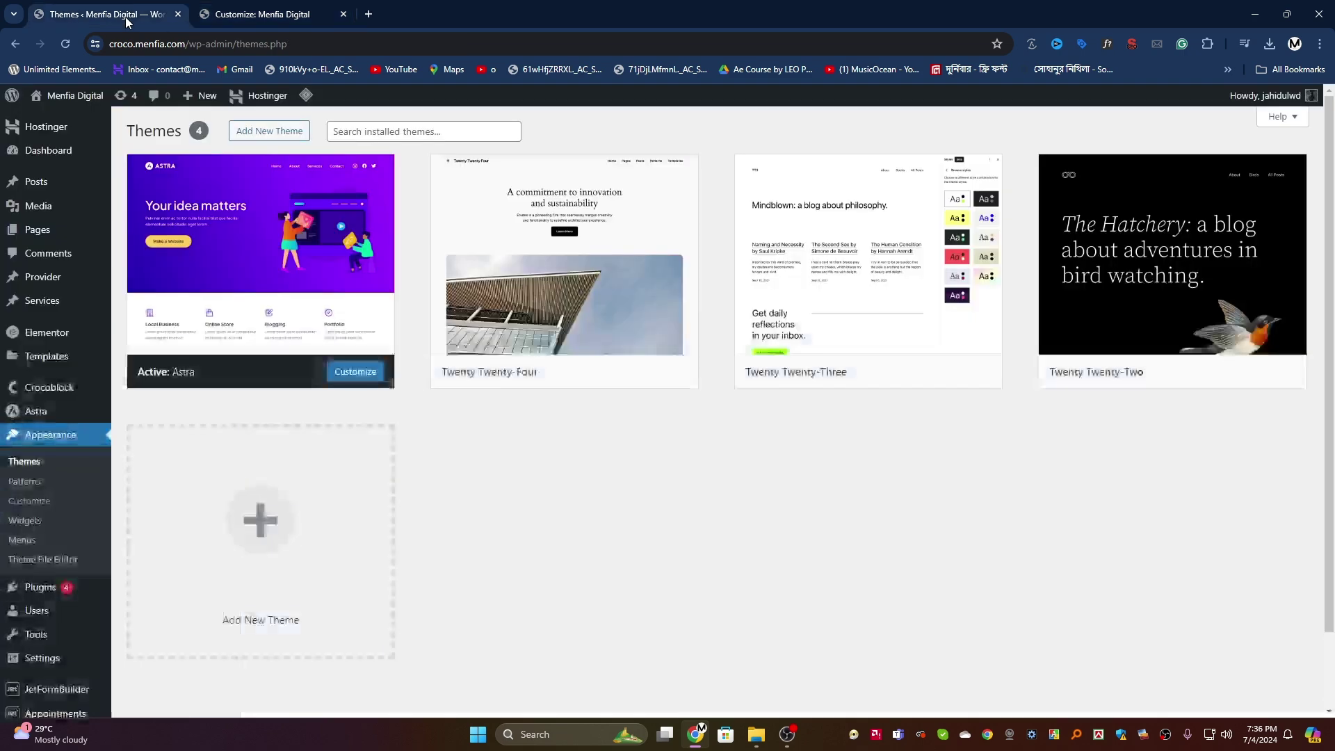
Step: Create a new menu named 'header' on the Menus admin page
click(23, 542)
click(437, 289)
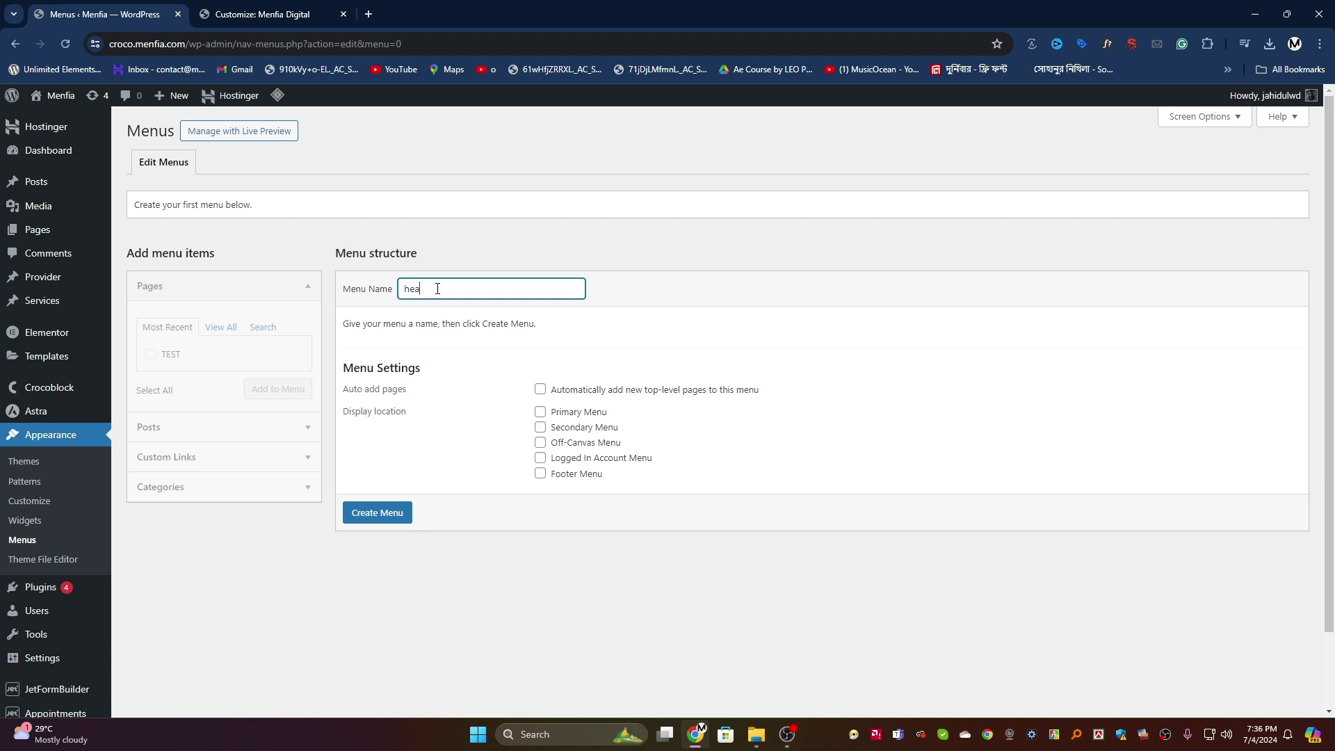
click(540, 411)
click(396, 513)
click(255, 13)
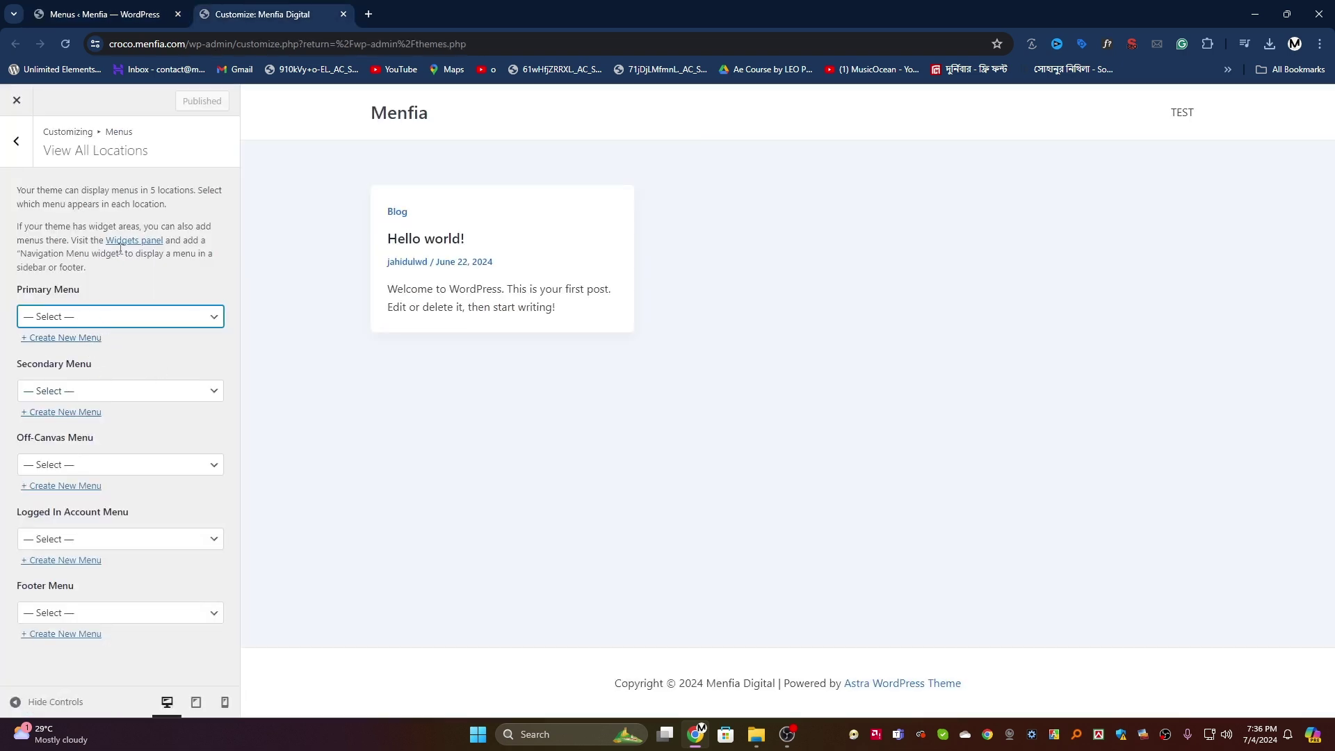
click(29, 5)
Step: Add the Home page from the full Pages list to the header menu
click(220, 369)
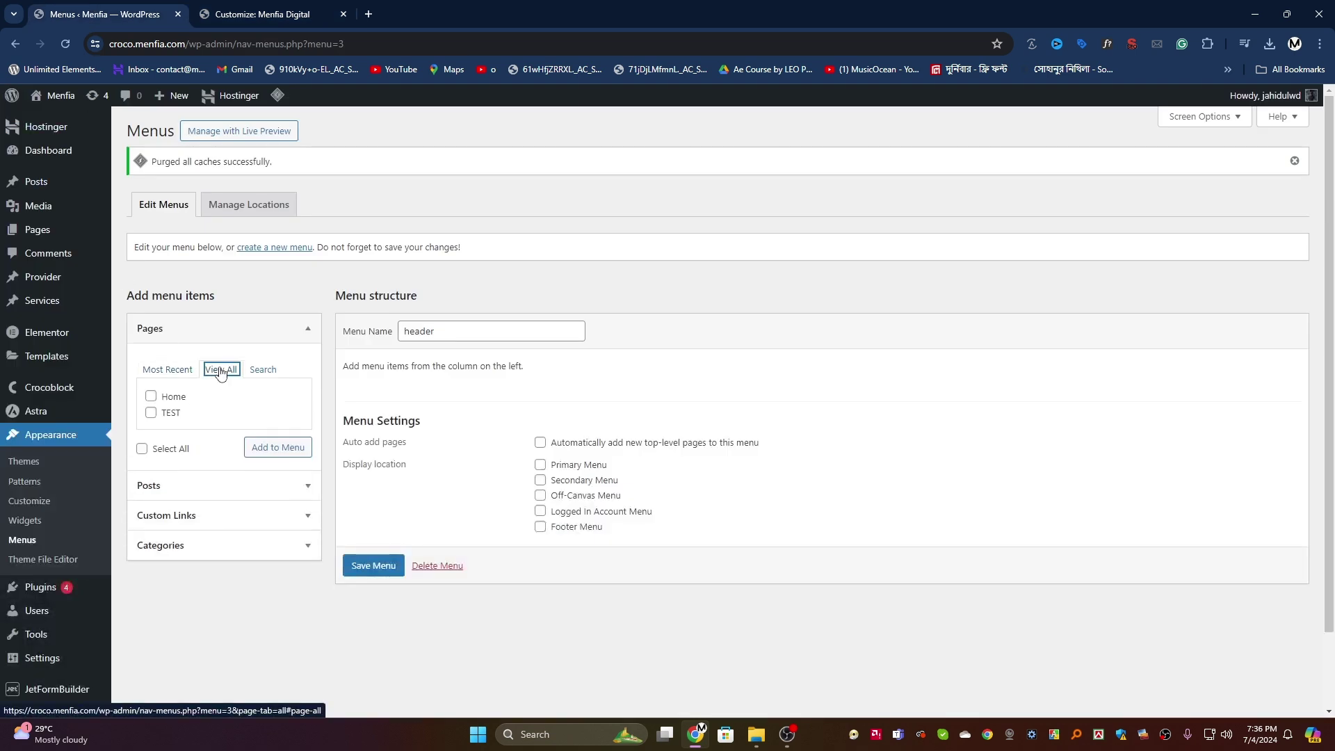
click(151, 395)
click(269, 447)
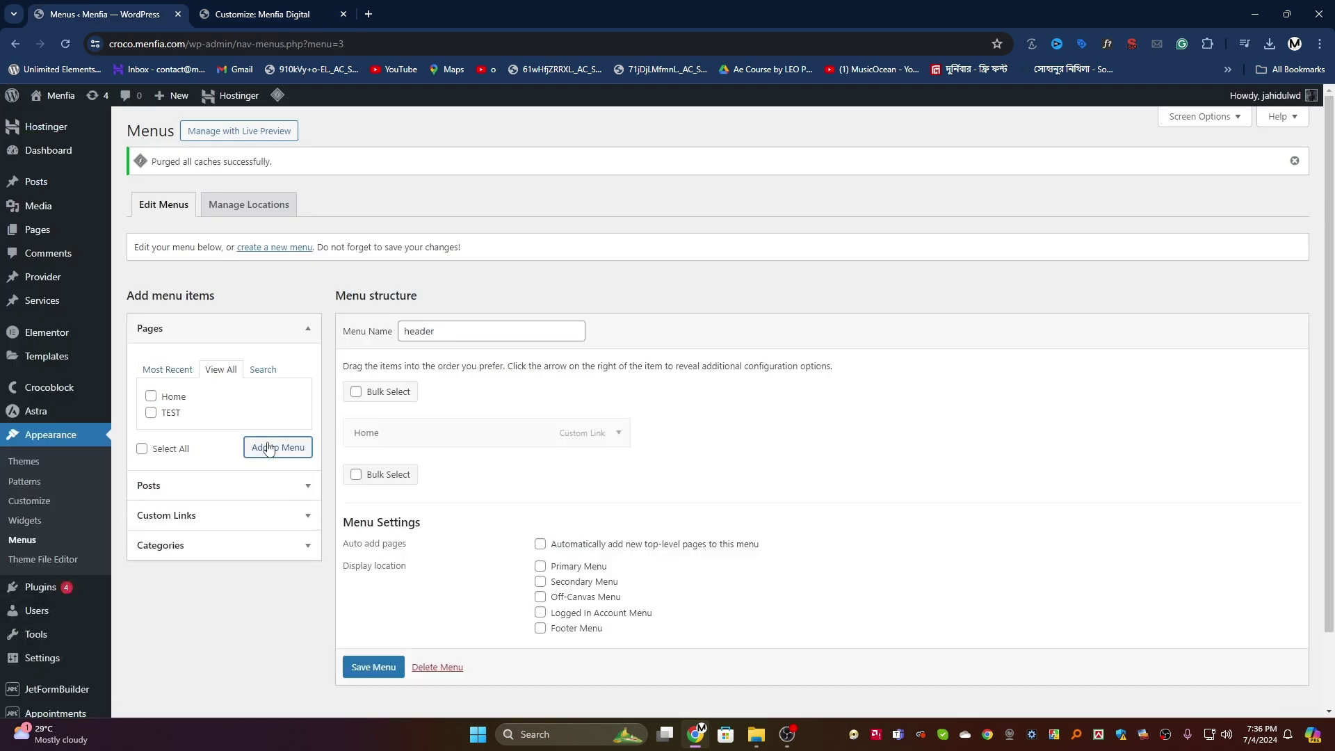
click(167, 369)
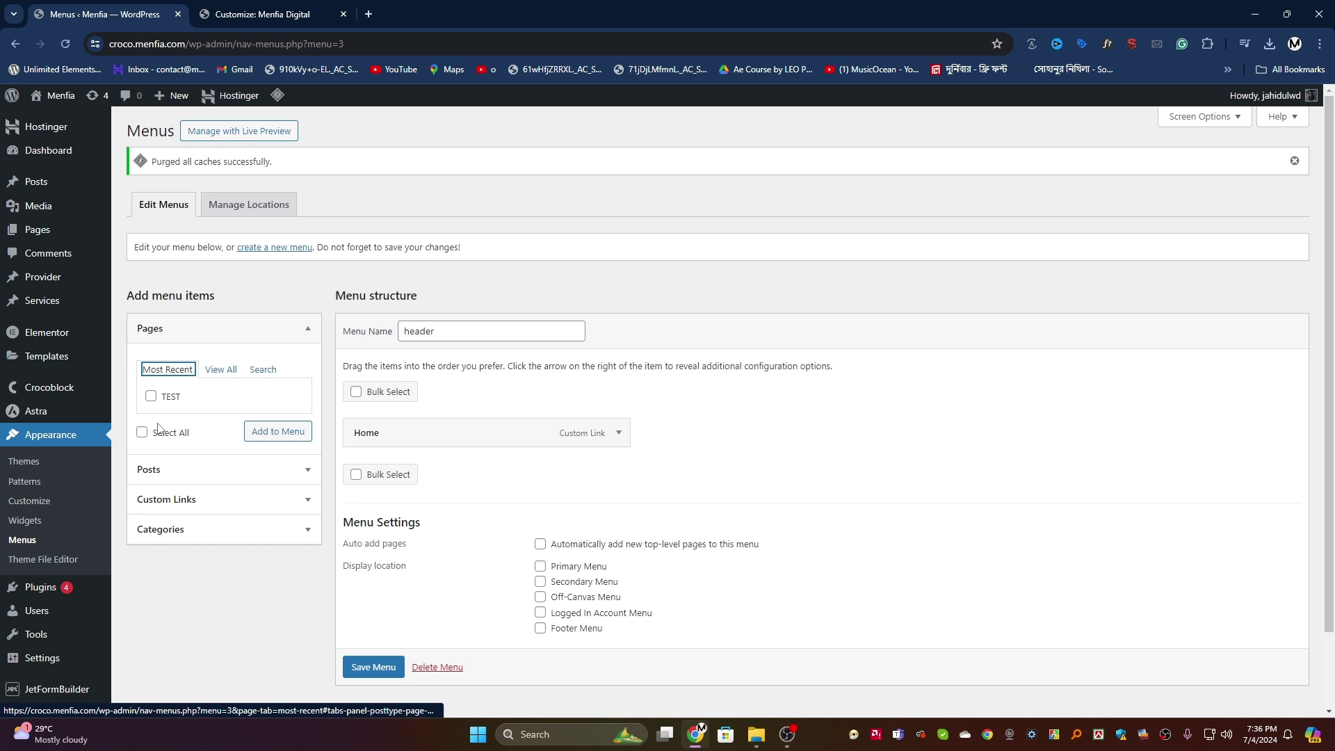
Step: Add About and Contact as custom links with URL '#'
click(167, 499)
click(216, 437)
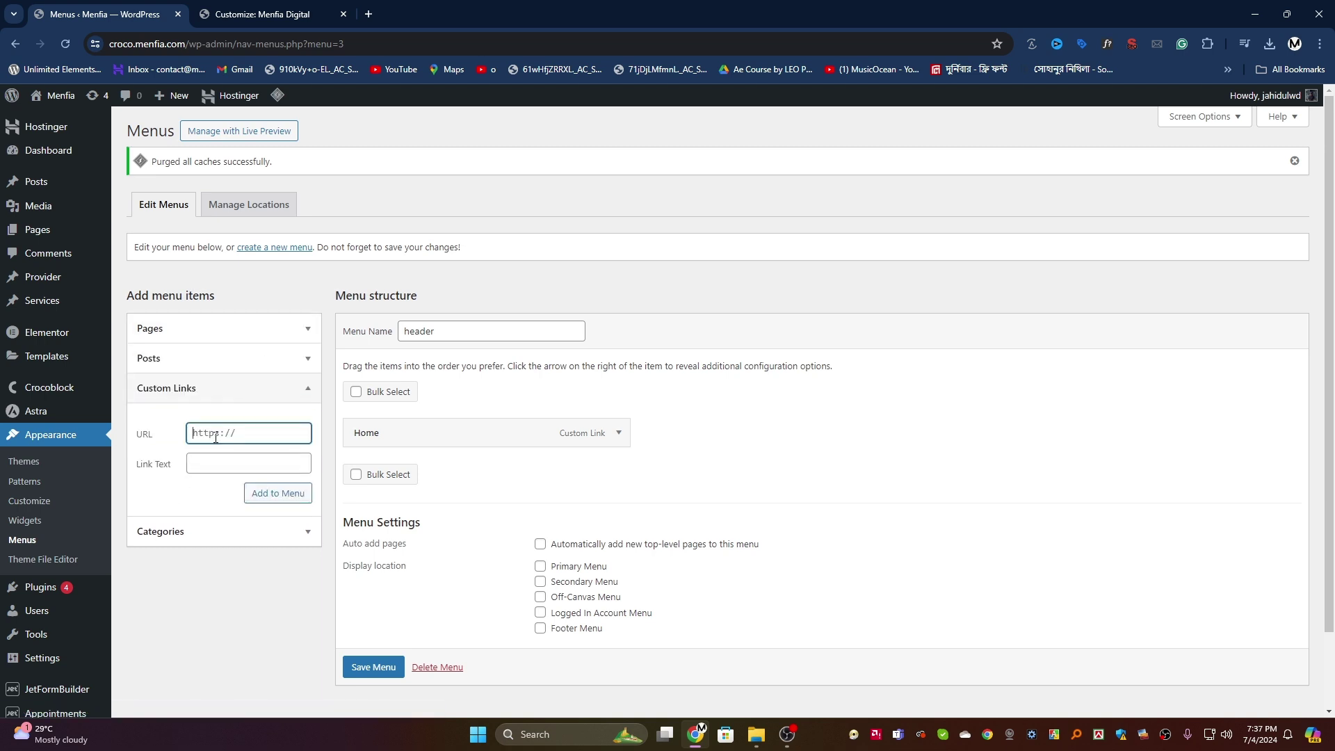
text(#)
click(213, 472)
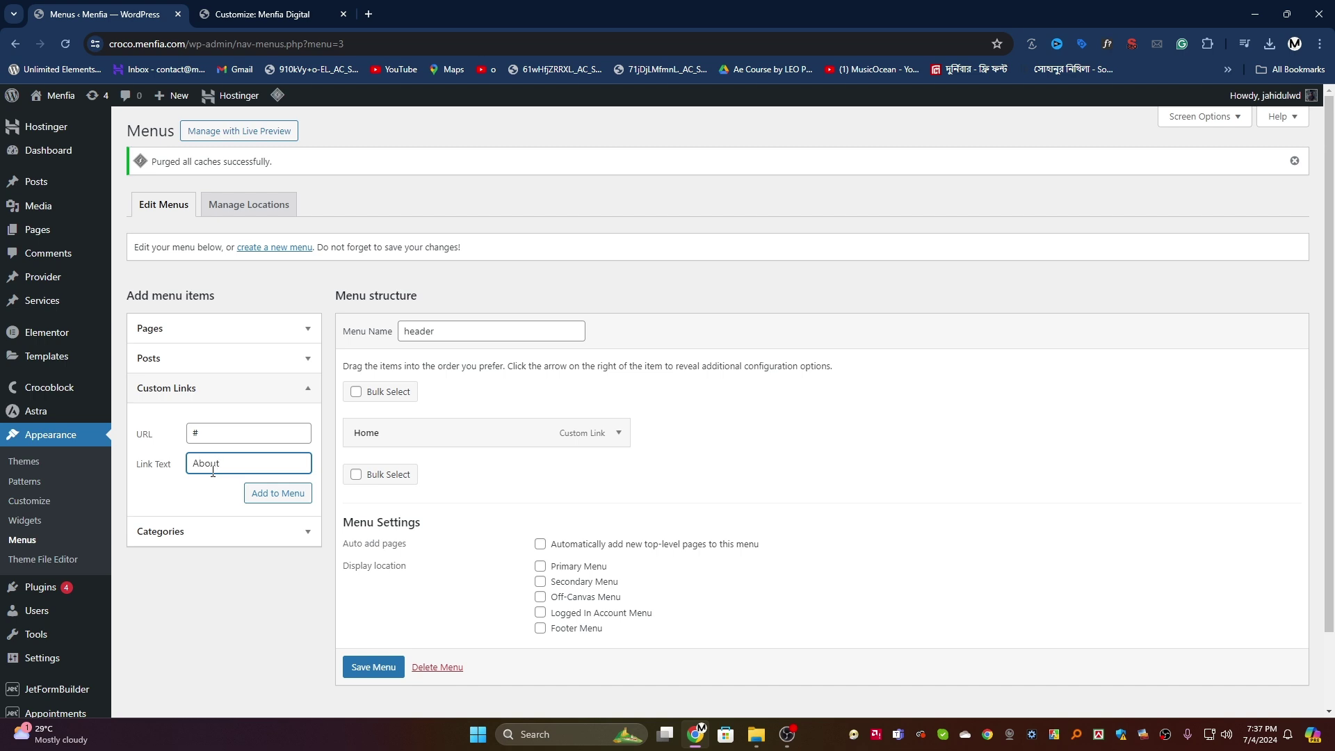
click(278, 493)
click(212, 432)
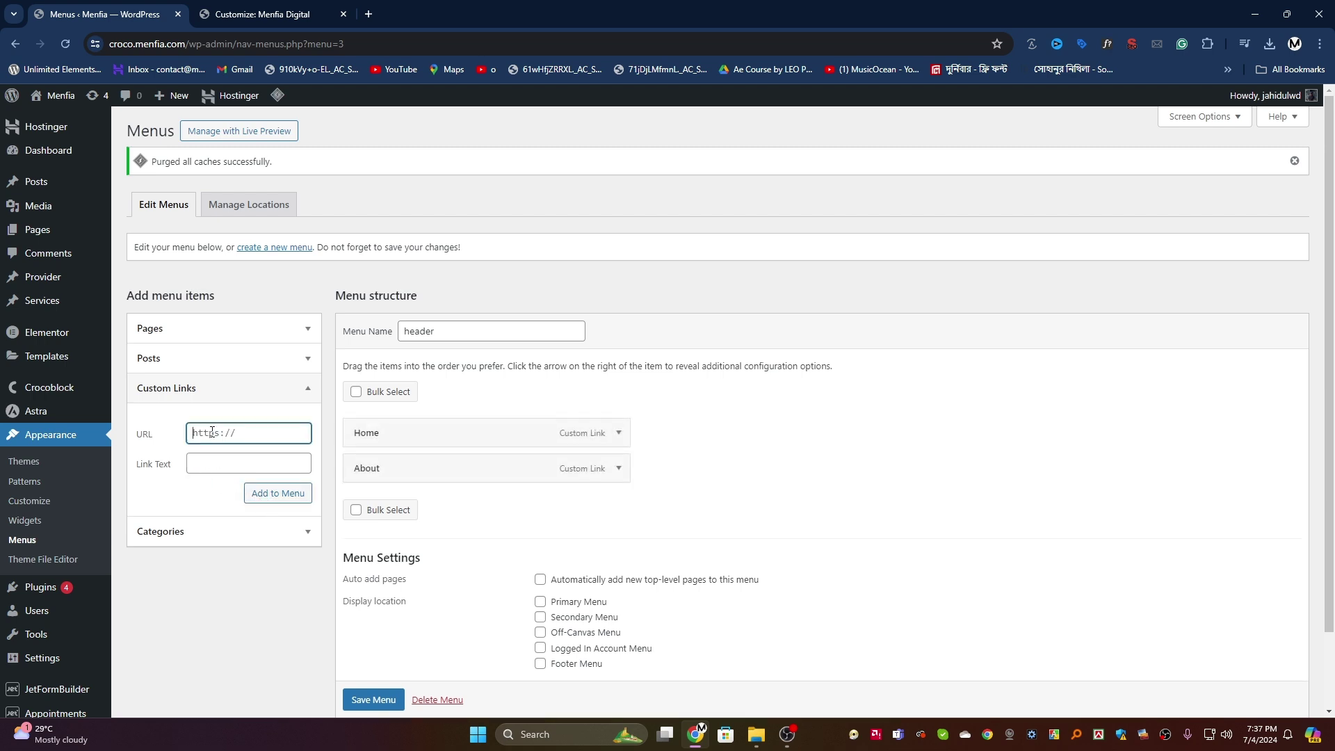
text(#)
click(212, 459)
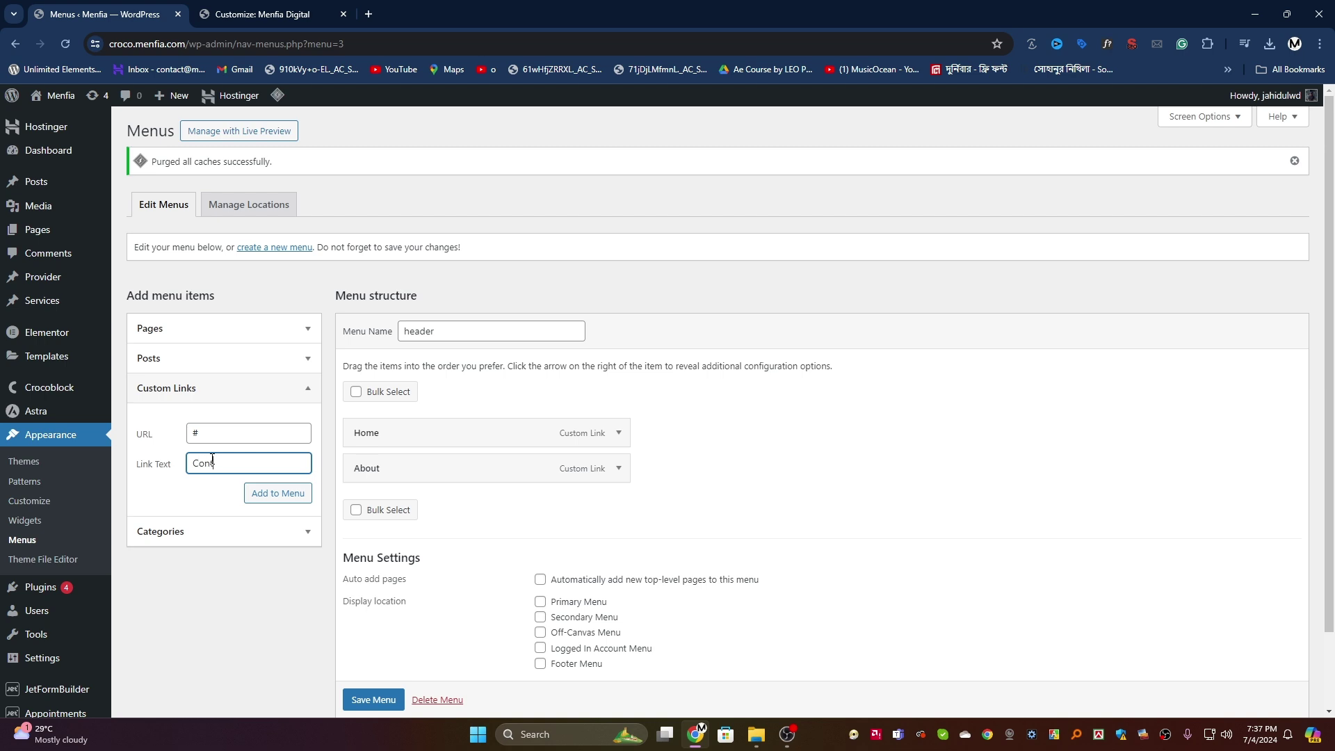
click(281, 493)
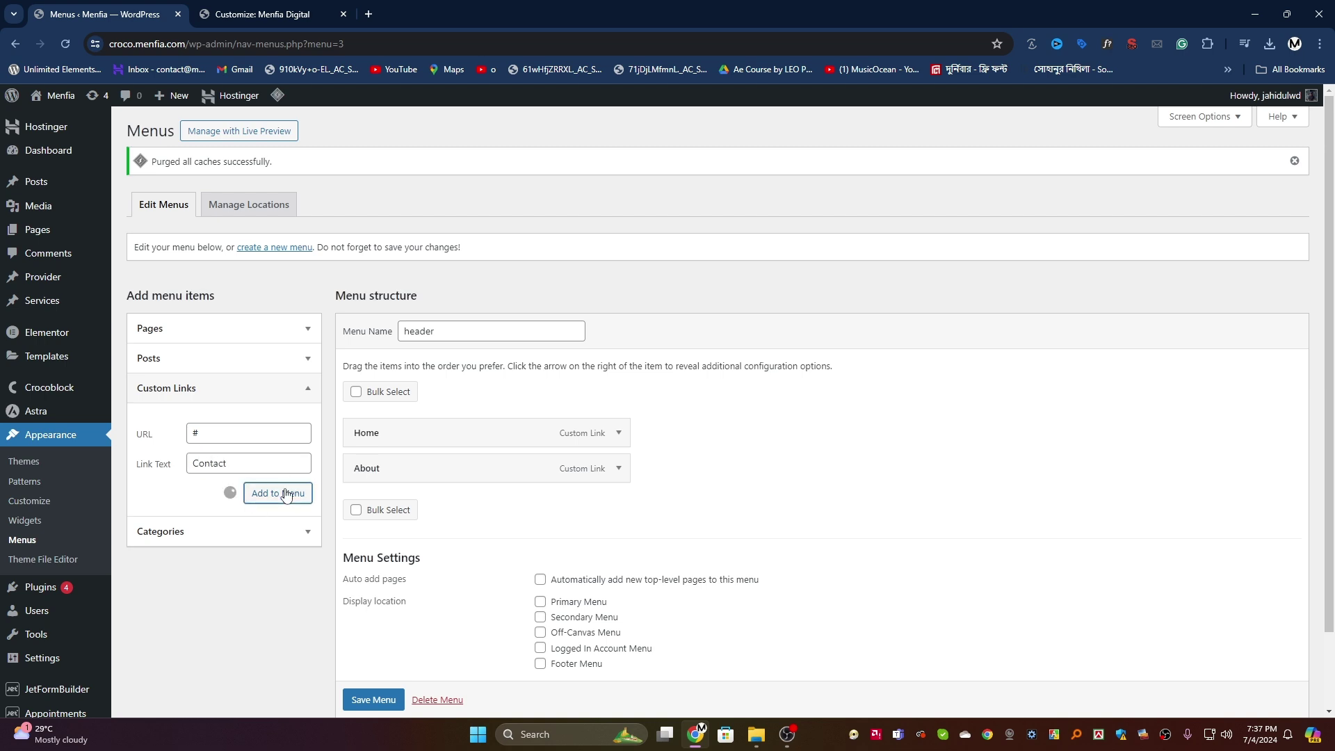
Step: Add a Services custom link with URL '#' and save the header menu
click(212, 435)
text(#)
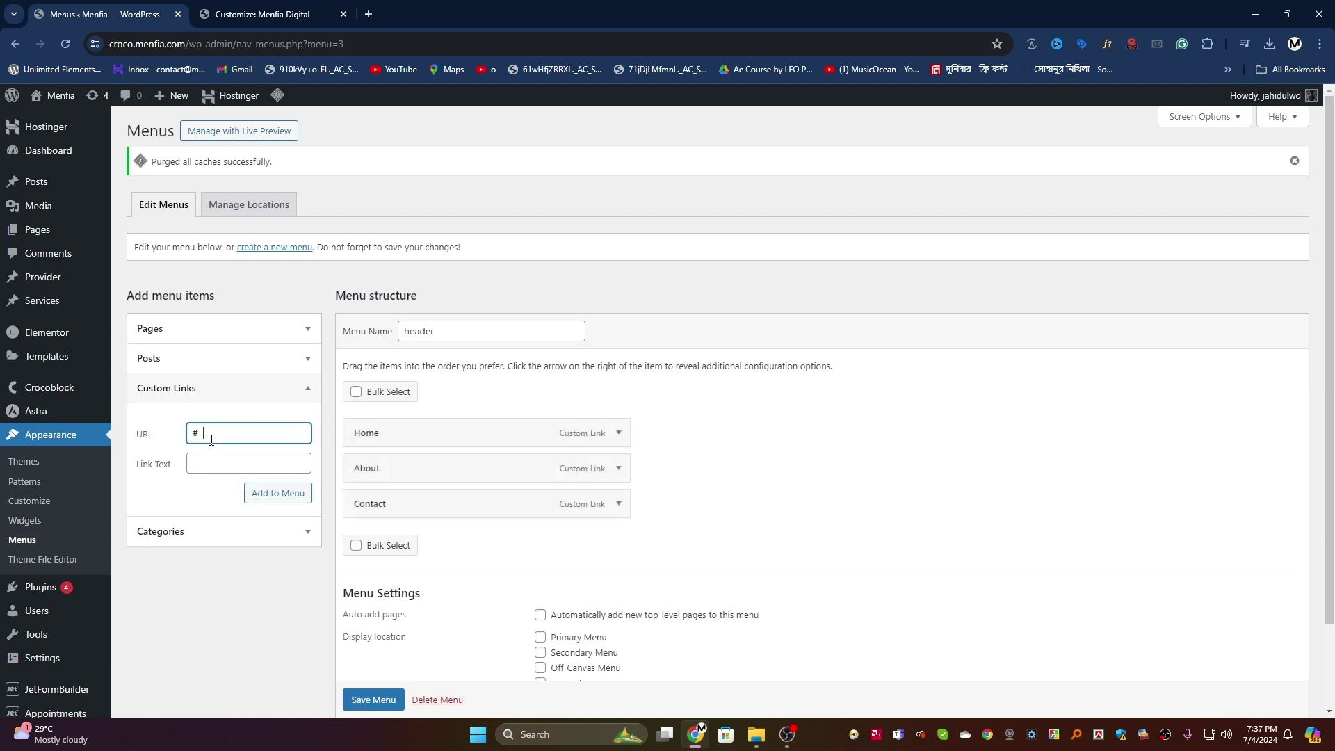
click(222, 470)
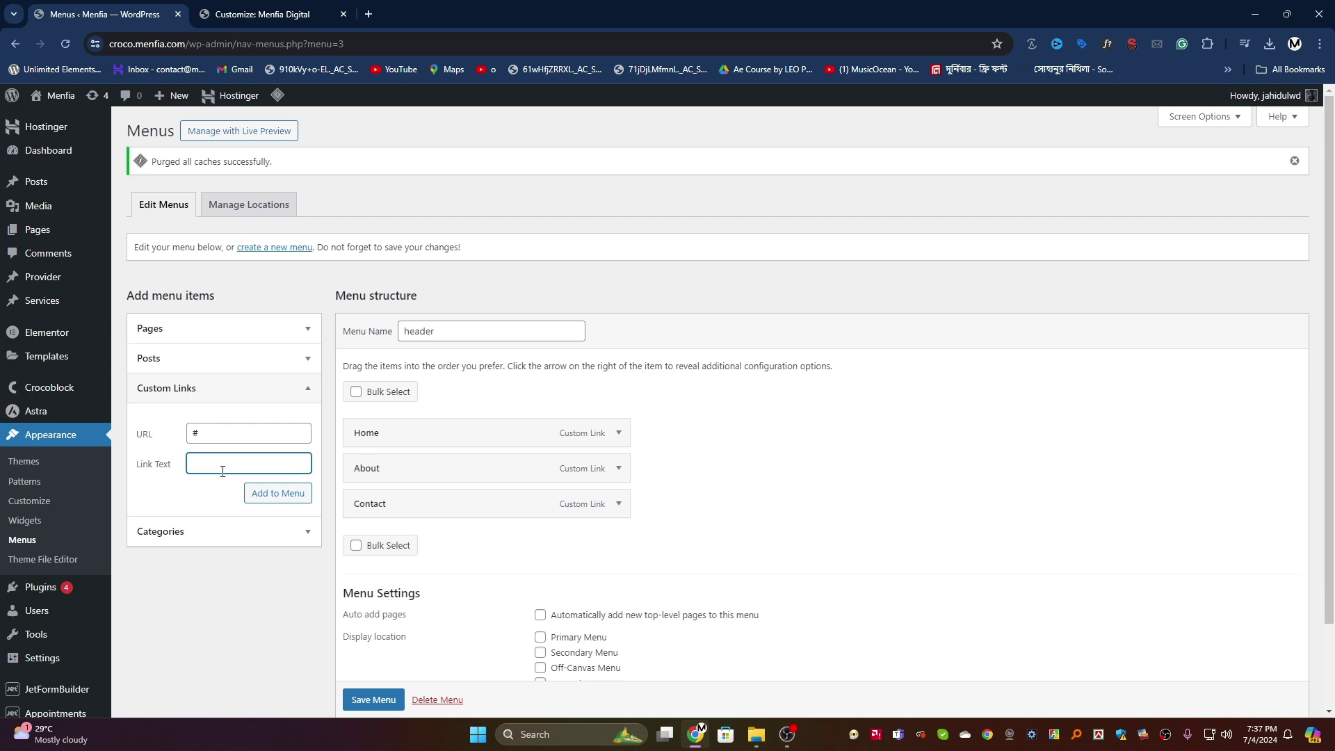
text(Services)
click(278, 493)
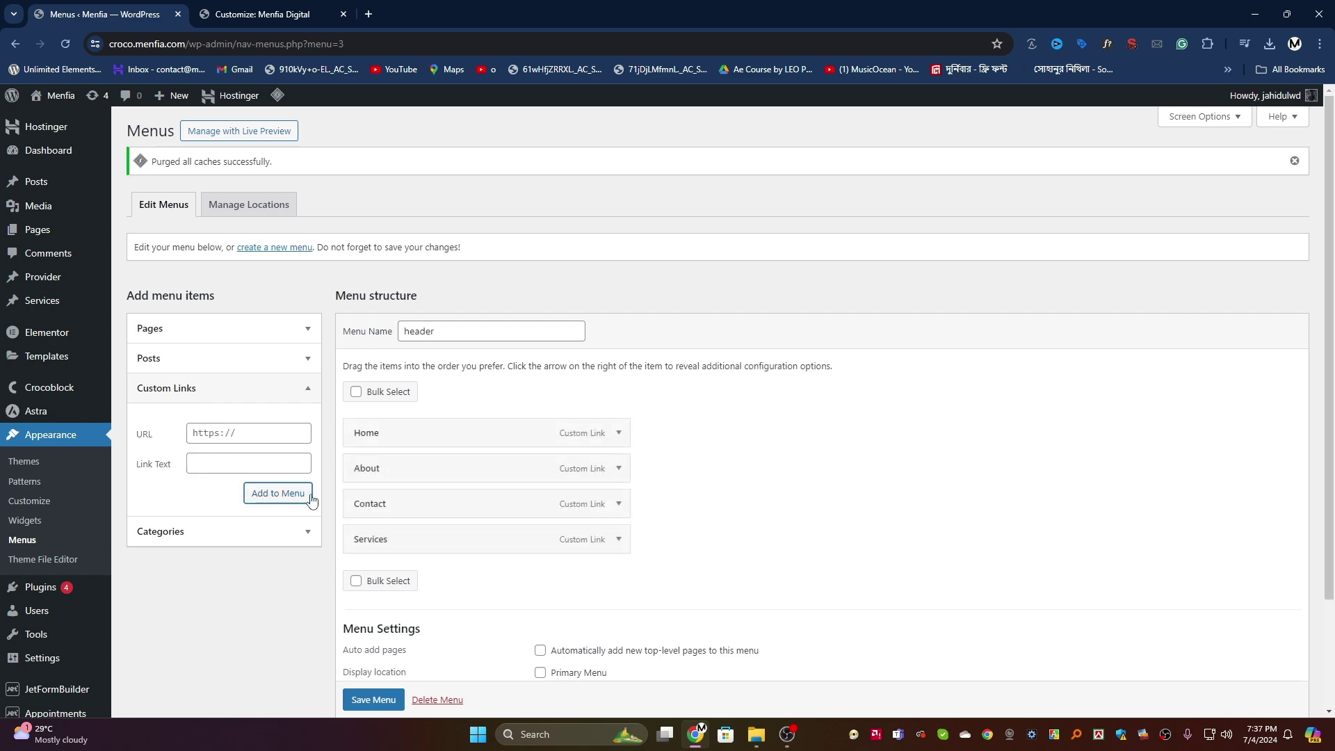
scroll(526, 469, down, 2)
click(367, 641)
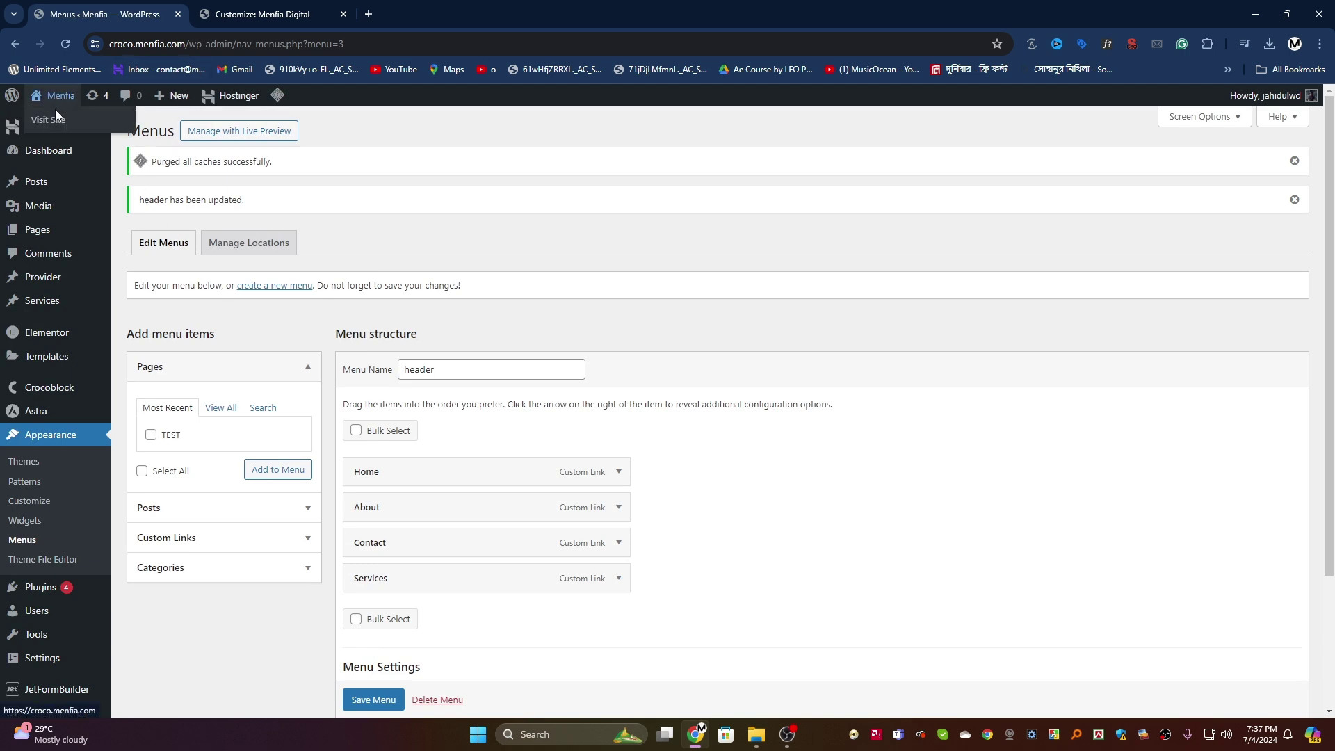
Step: Open the live Menfia site in a new browser tab via Visit Site
right_click(56, 110)
right_click(52, 118)
click(87, 132)
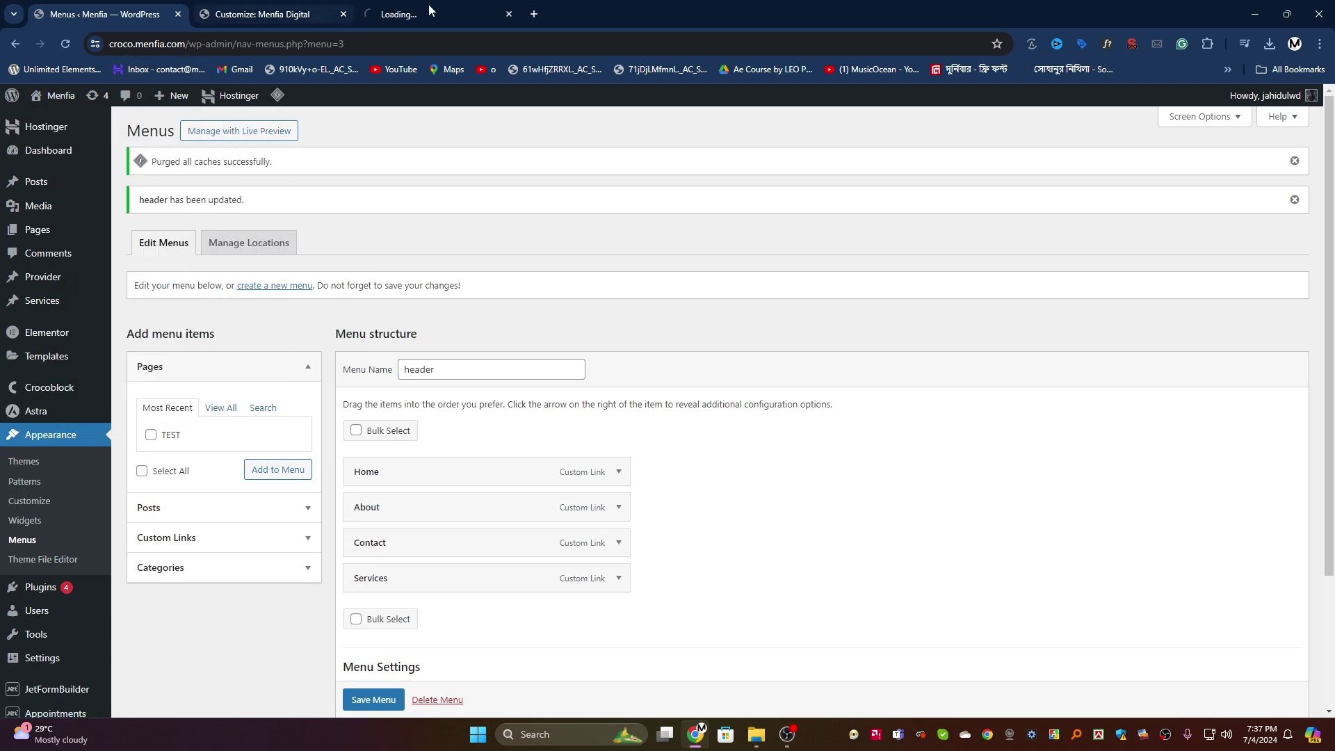
click(410, 14)
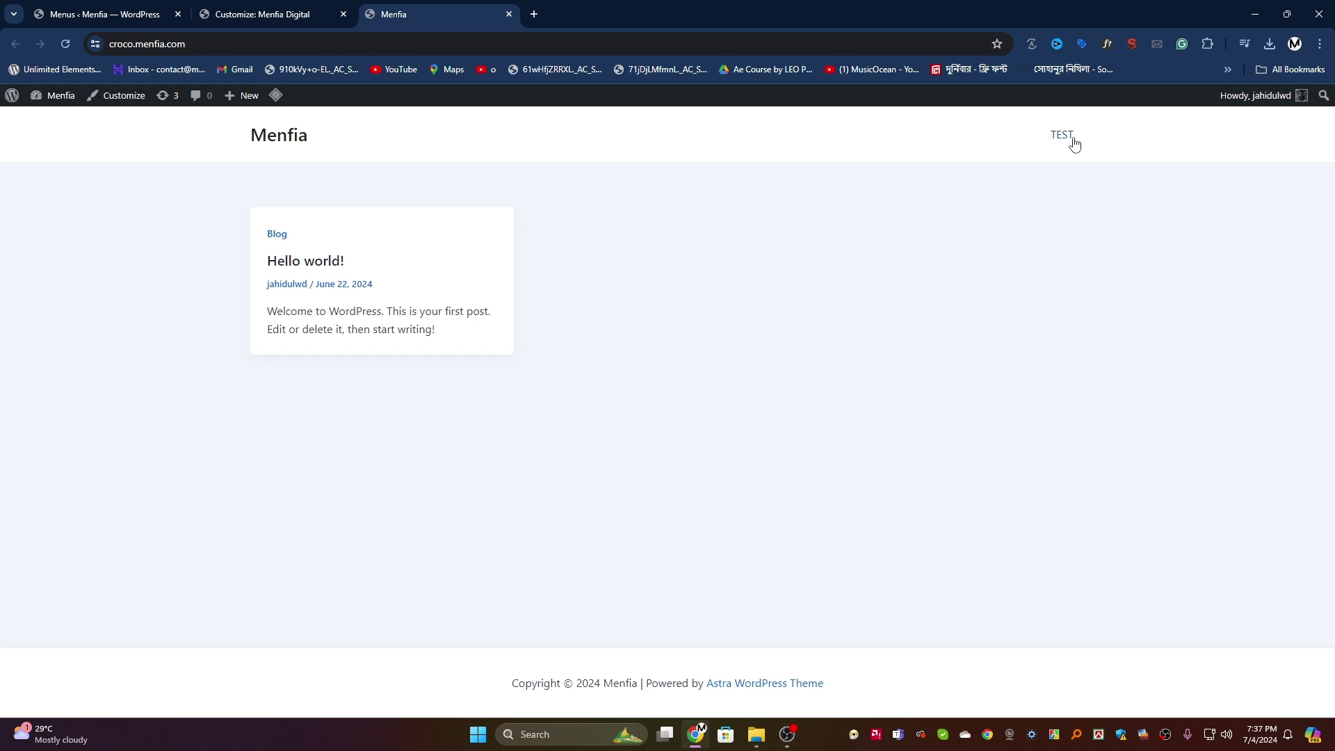
Step: Go back to the Customize tab and reload it to pick up the new menu
click(234, 13)
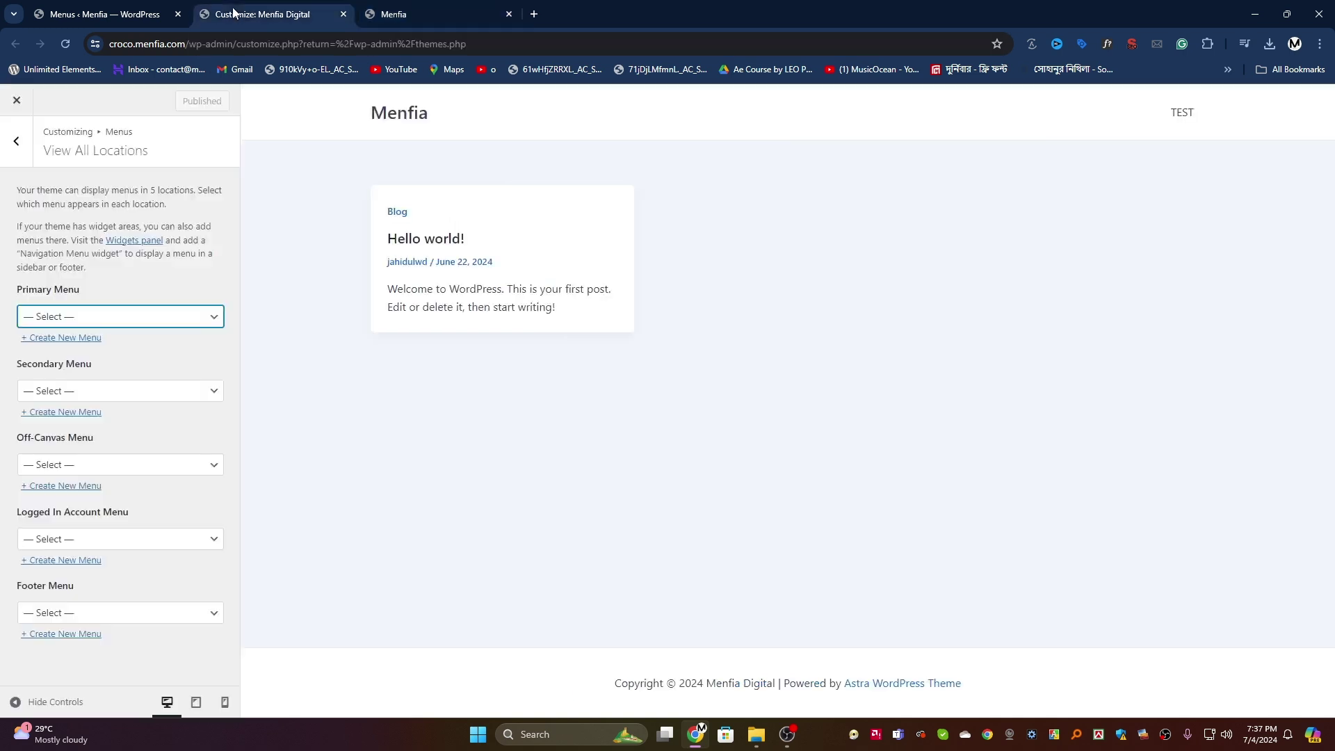
click(111, 14)
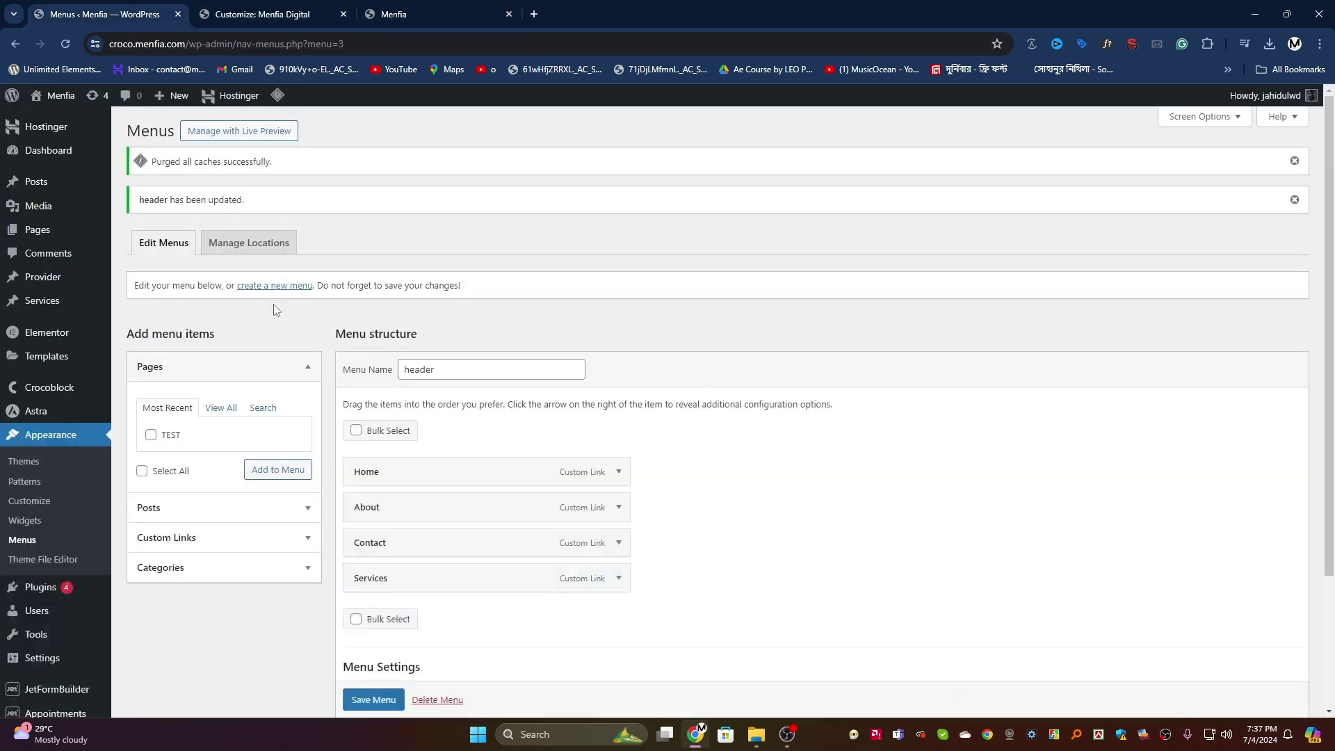
scroll(470, 485, down, 3)
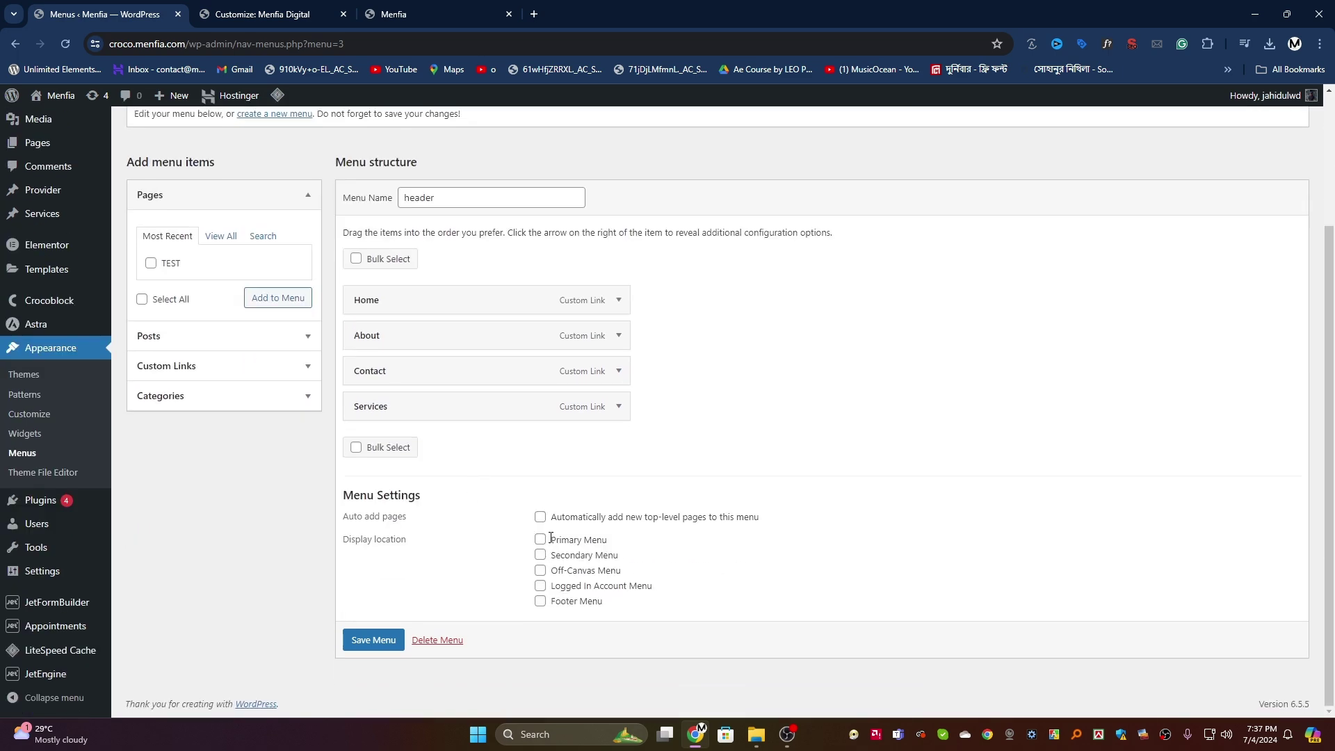
click(456, 7)
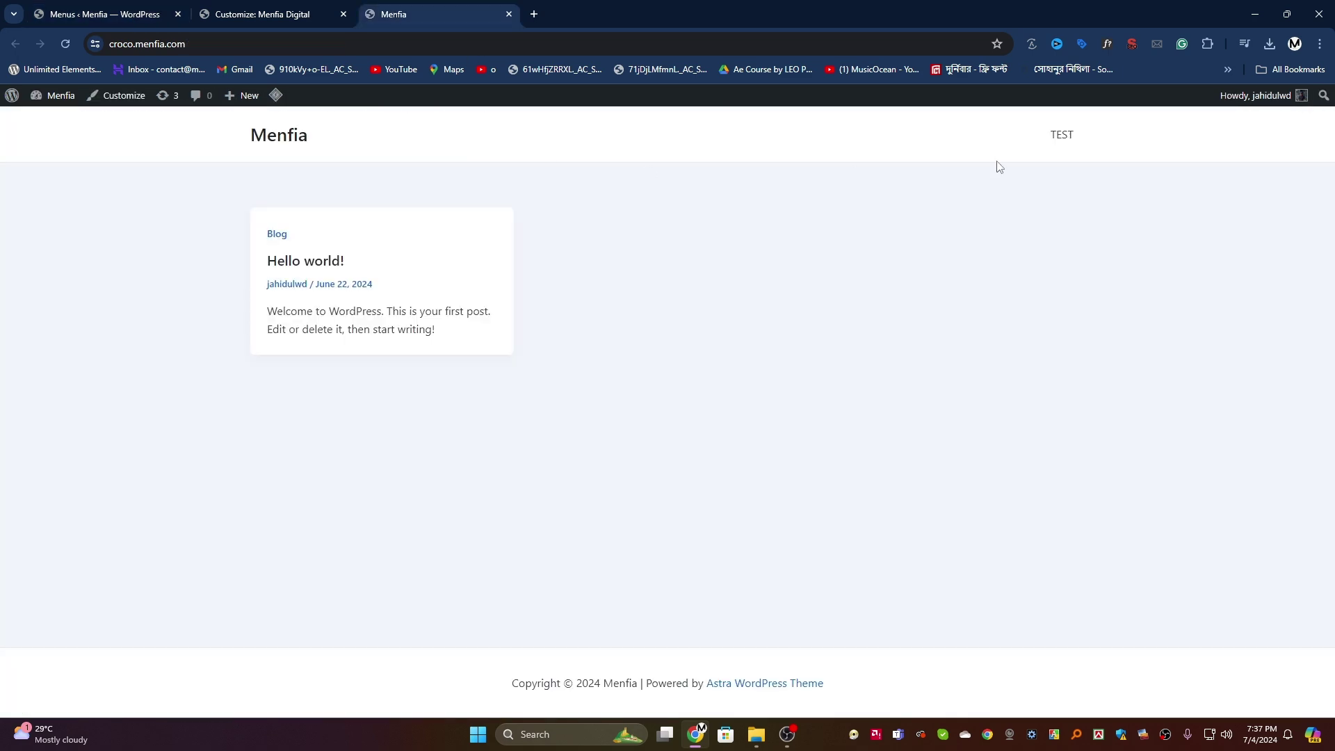
click(238, 8)
click(66, 44)
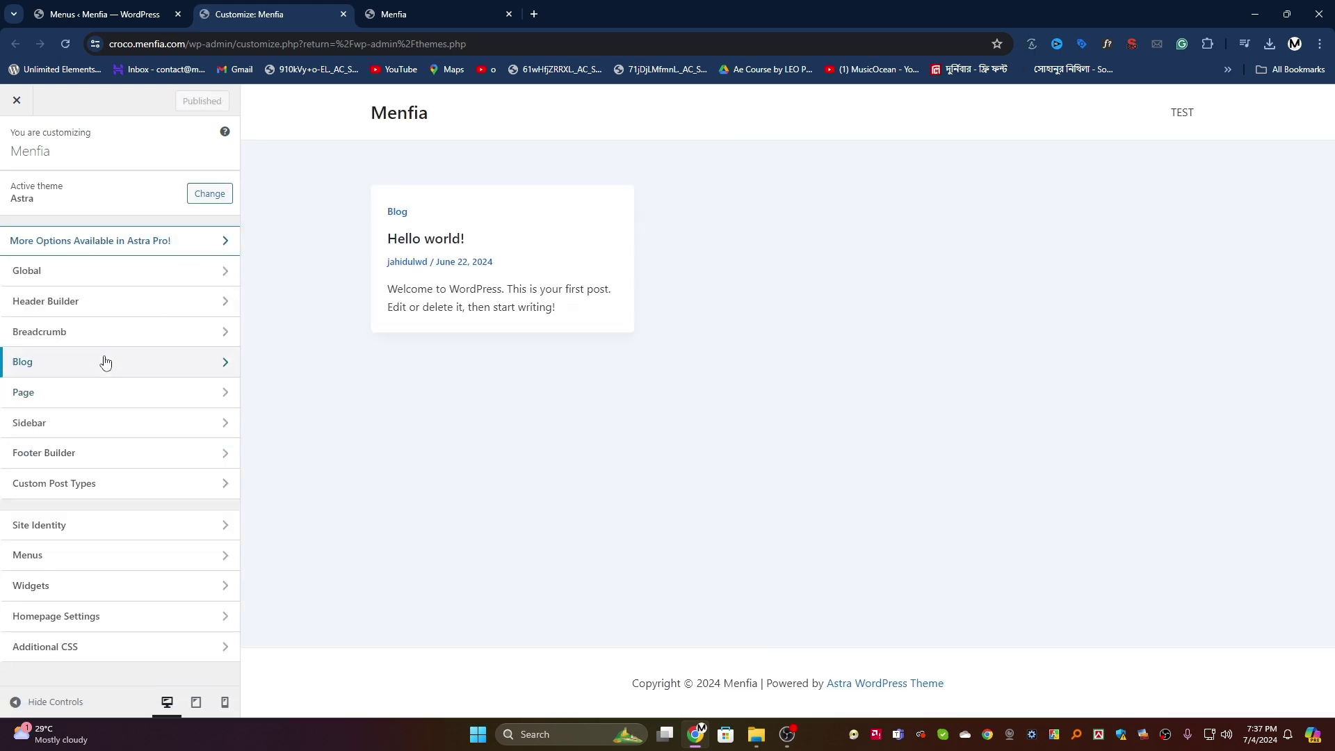
Step: In Header Builder's Primary Menu settings, choose 'header' for the Primary Menu location and publish
click(102, 310)
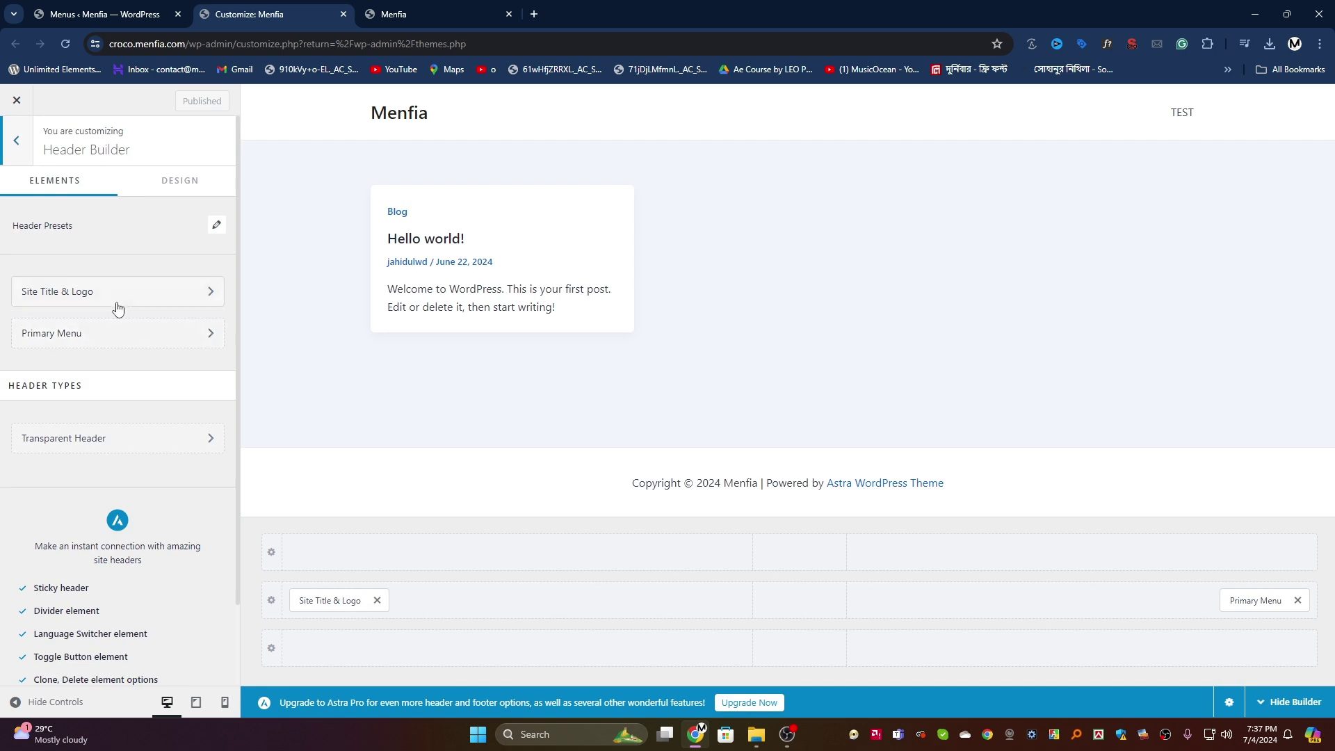
click(143, 343)
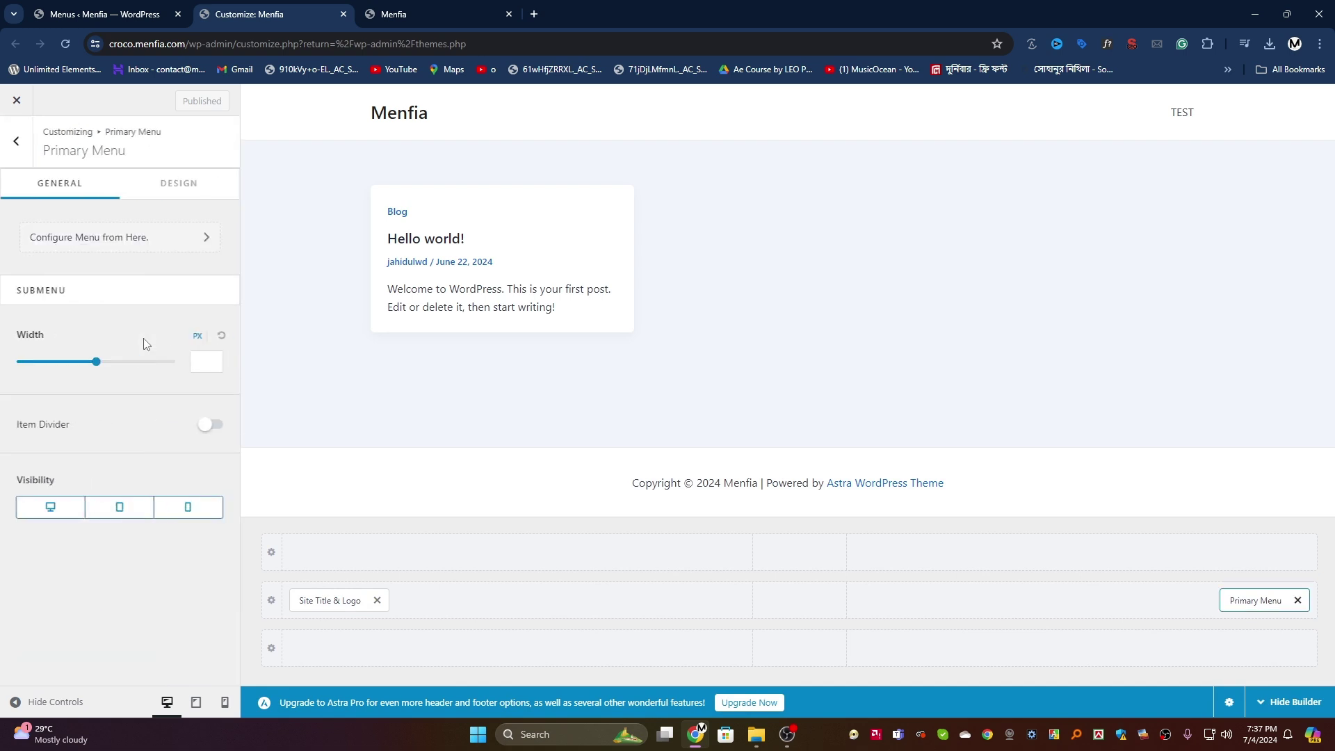
click(135, 241)
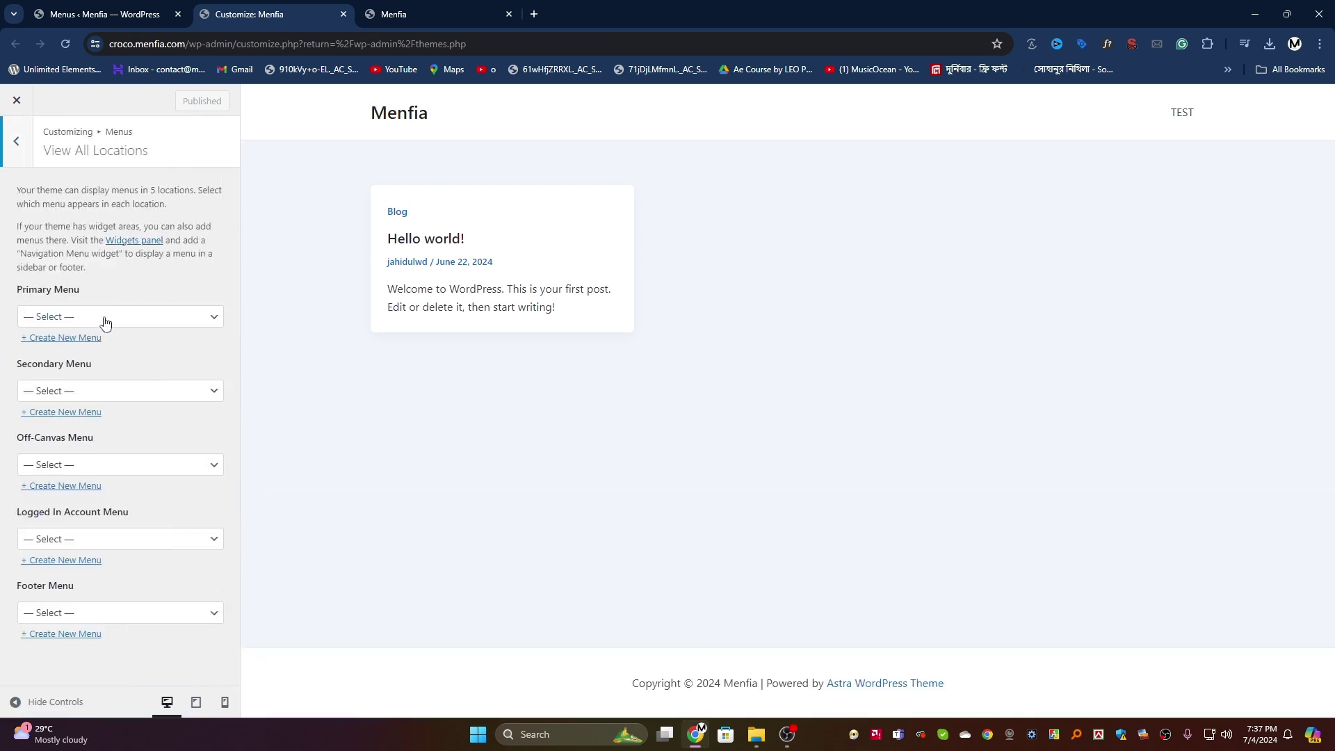
click(105, 321)
click(84, 335)
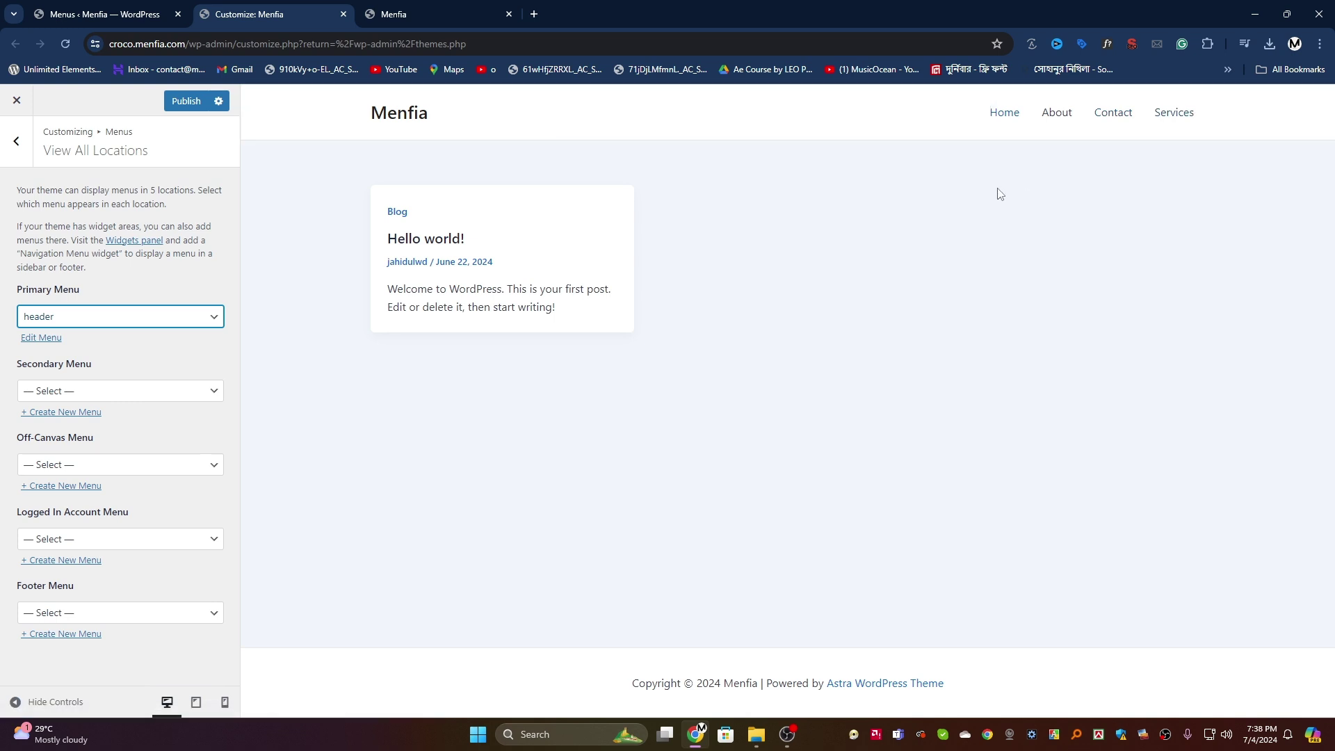
click(185, 101)
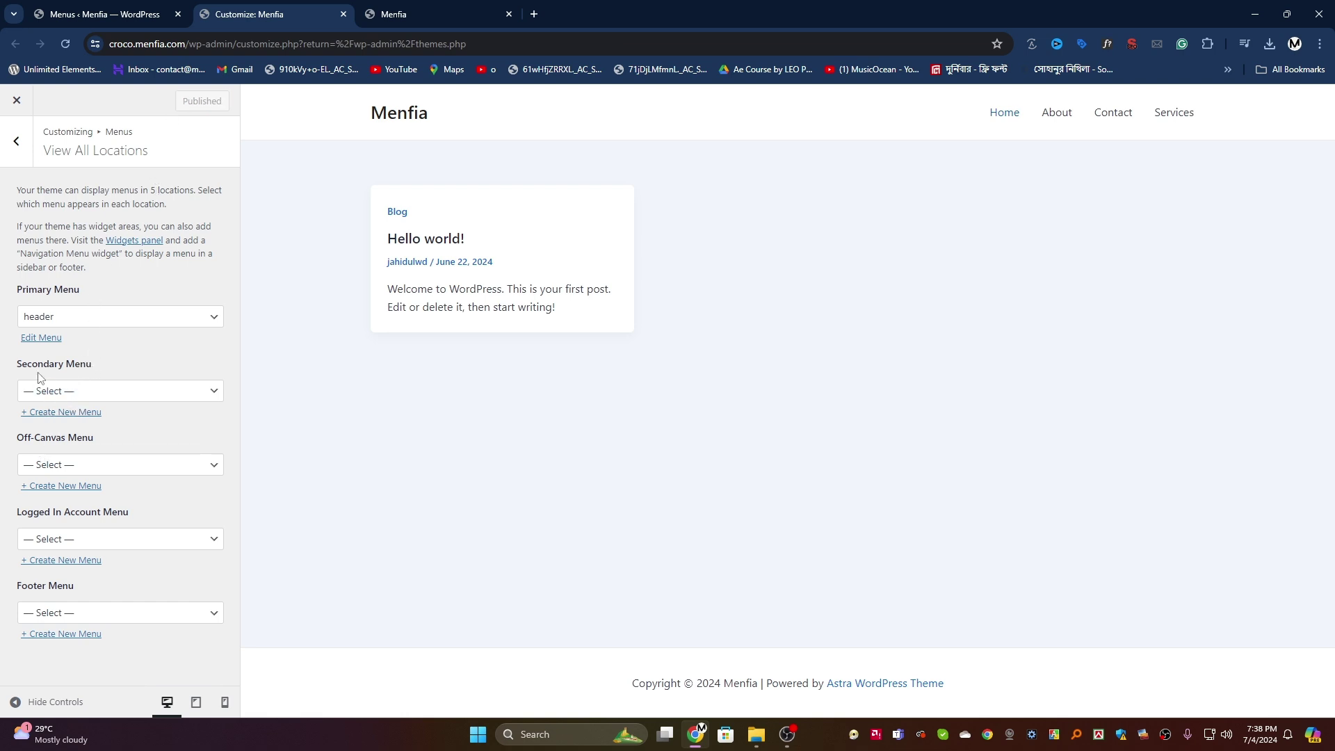
Step: Tick Primary Menu for the header menu in the menu editor, then return to the Customizer's main options
click(115, 10)
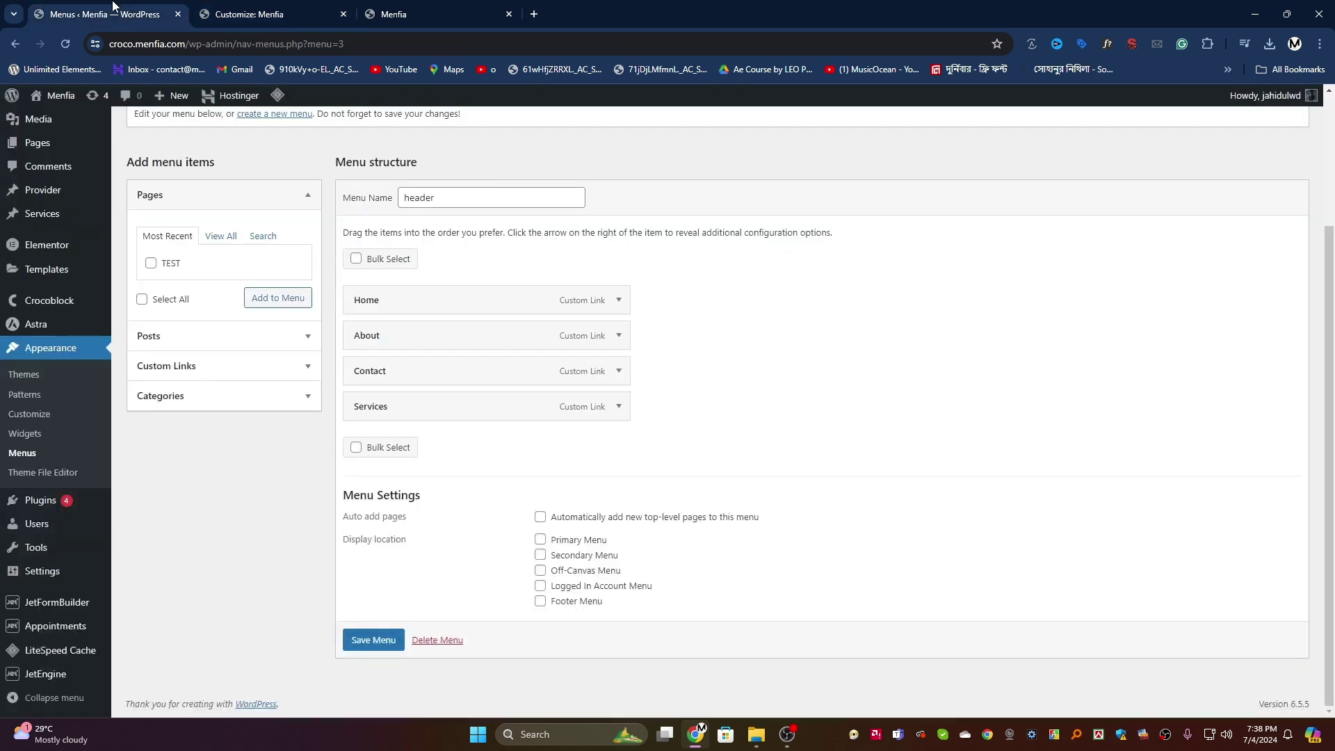
drag(632, 616, 566, 553)
click(563, 529)
click(555, 541)
key(ctrl+Tab)
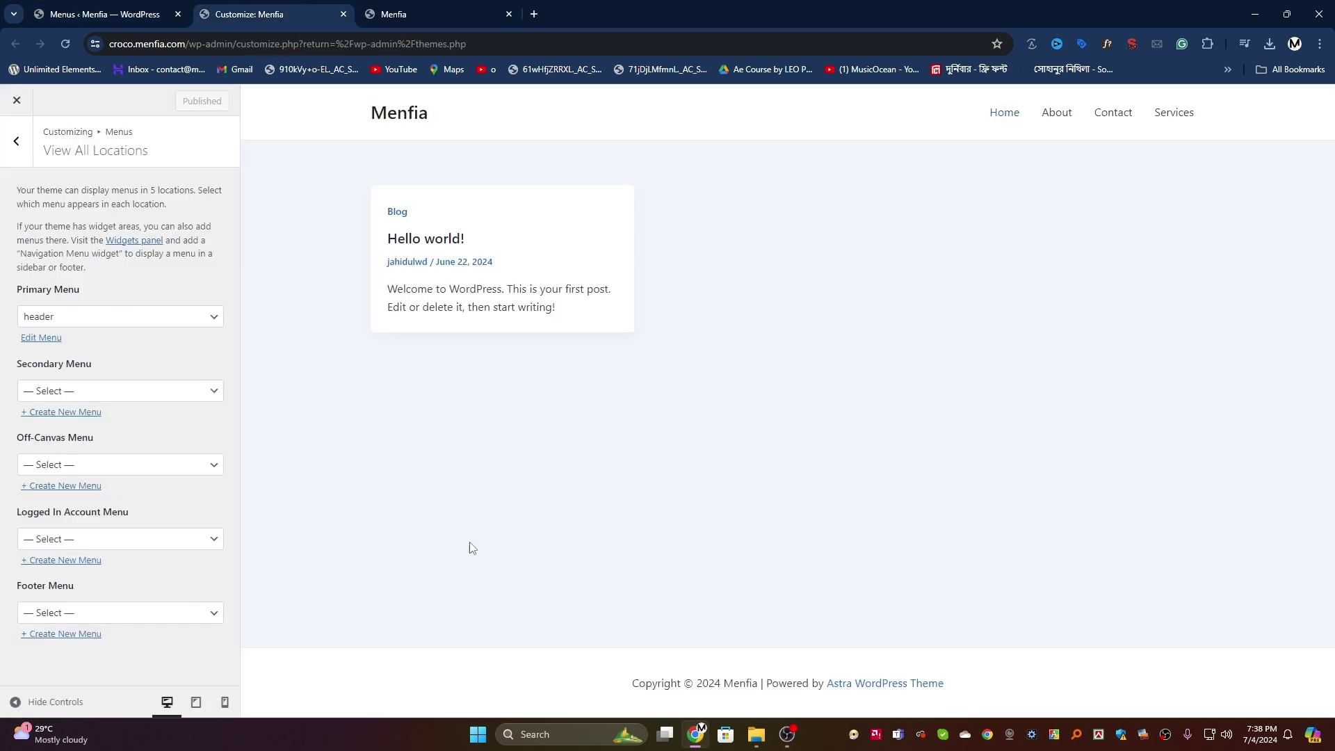
click(14, 146)
click(14, 146)
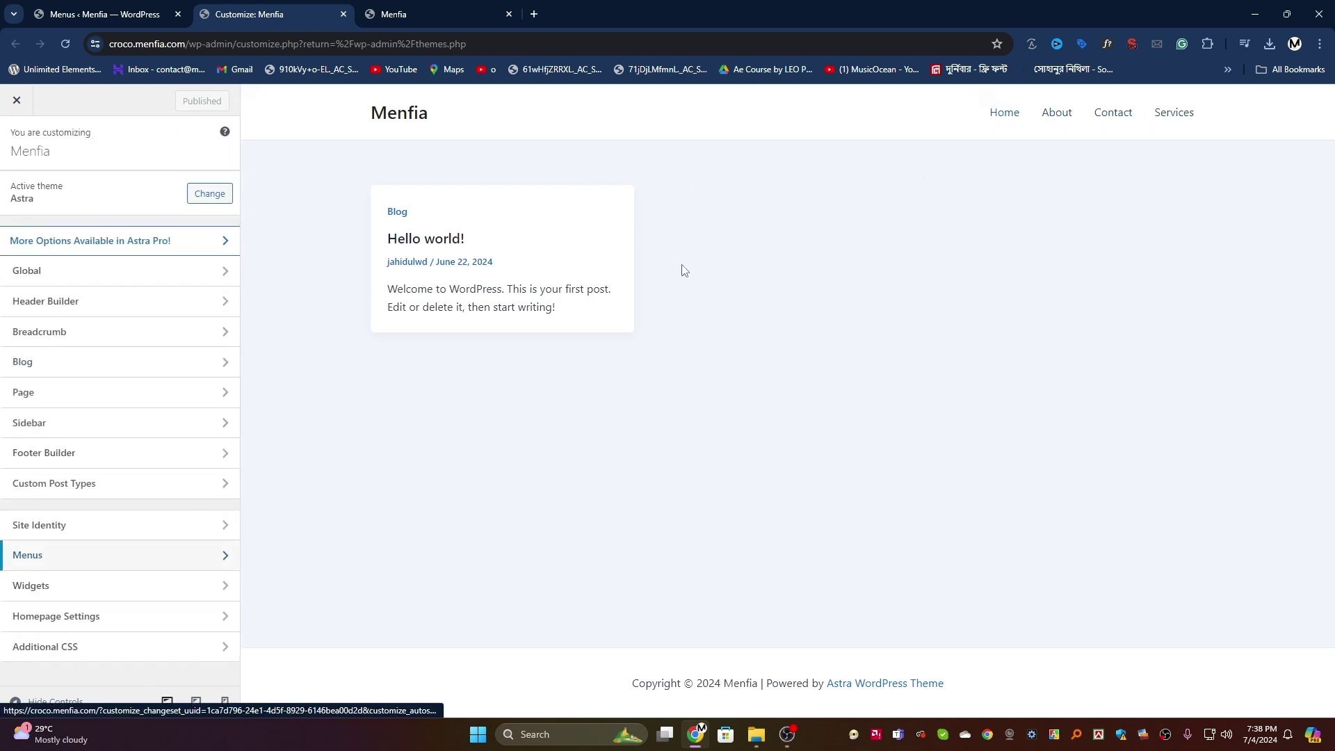
Step: Enable the transparent header site-wide with Different Transparent Logo turned on, and publish
click(129, 306)
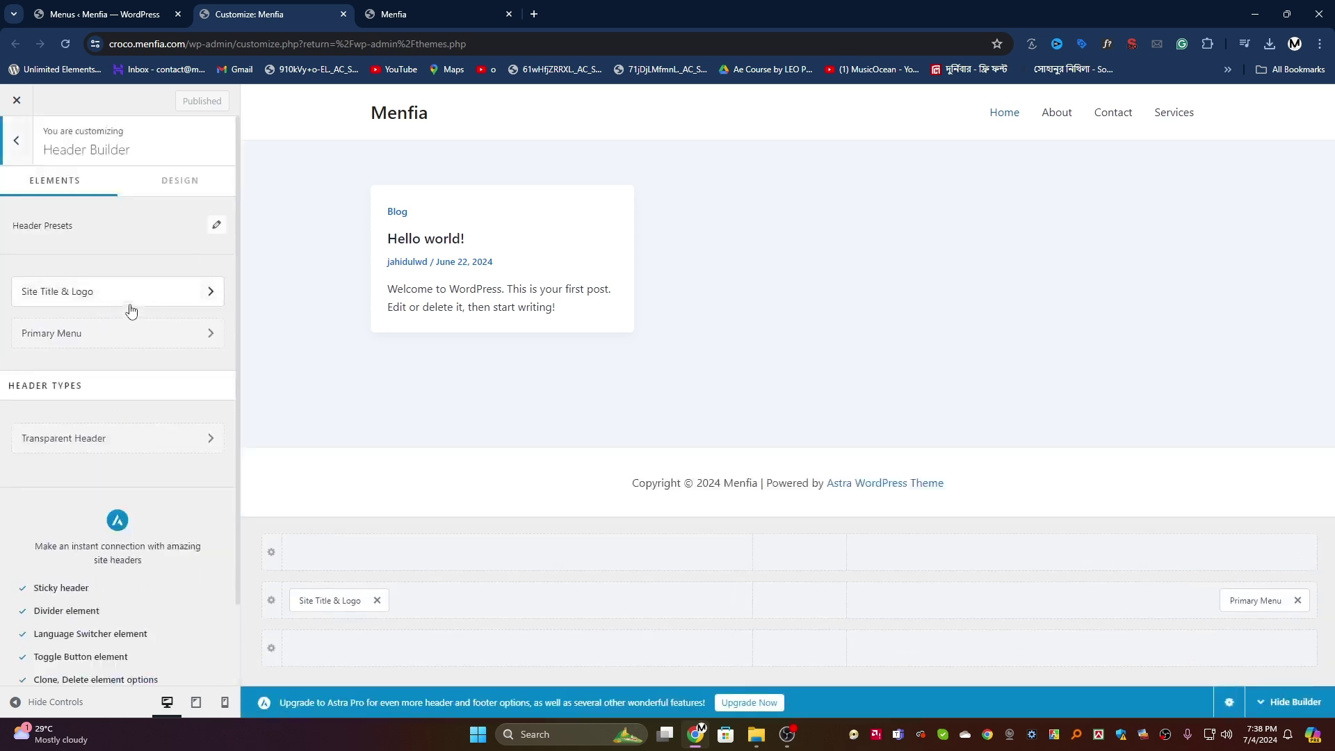
scroll(124, 397, down, 1)
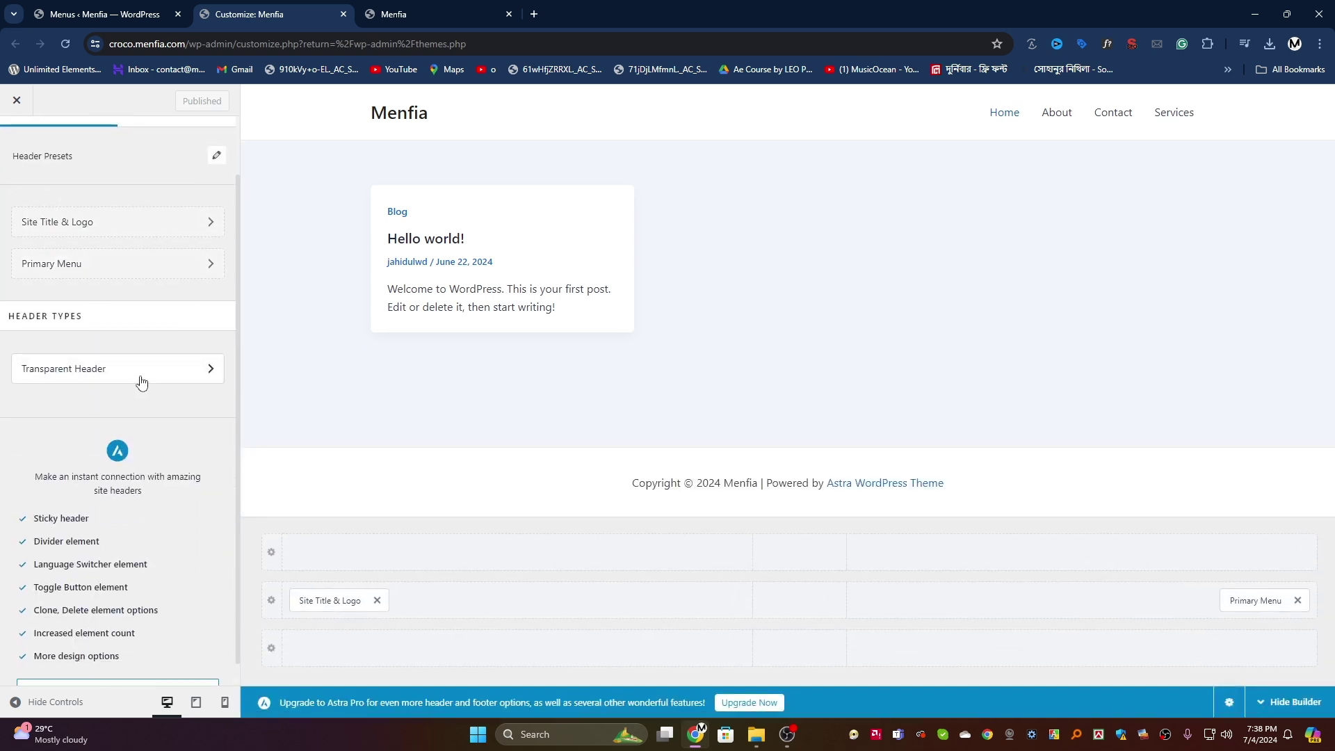
click(142, 383)
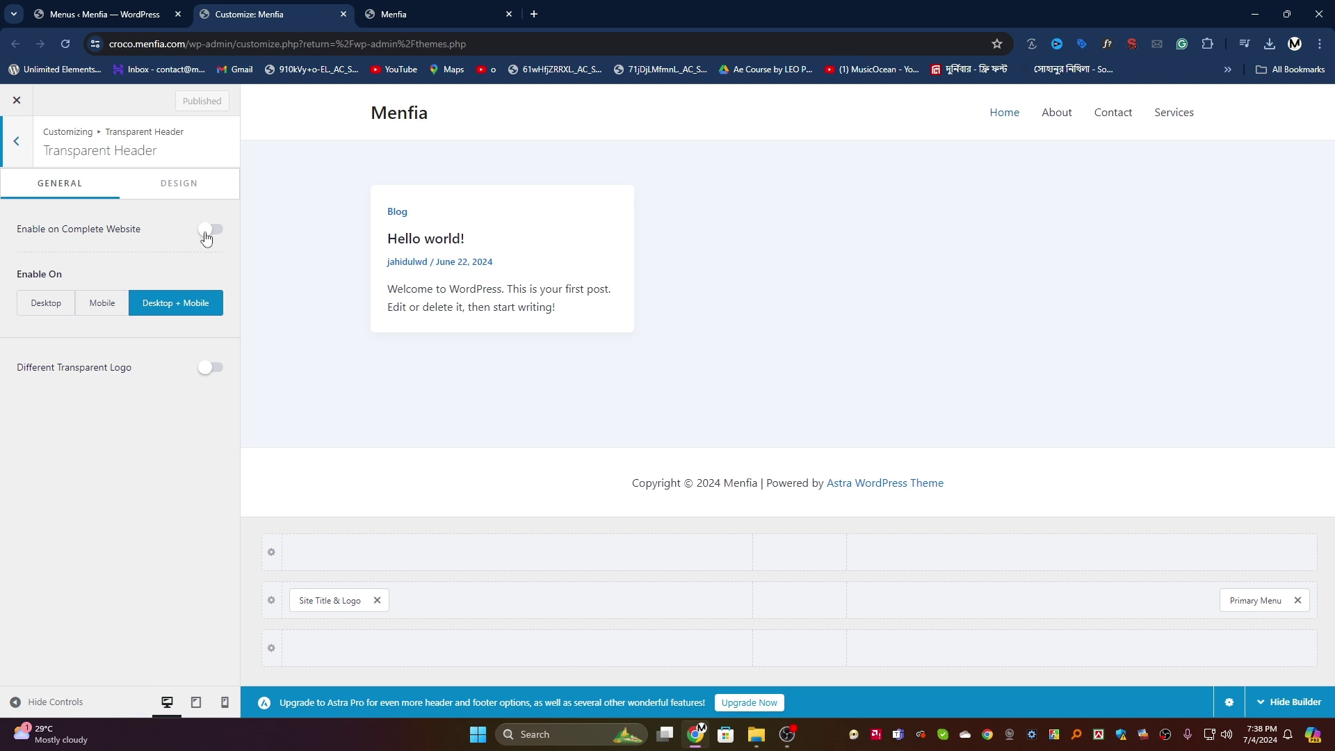
click(206, 236)
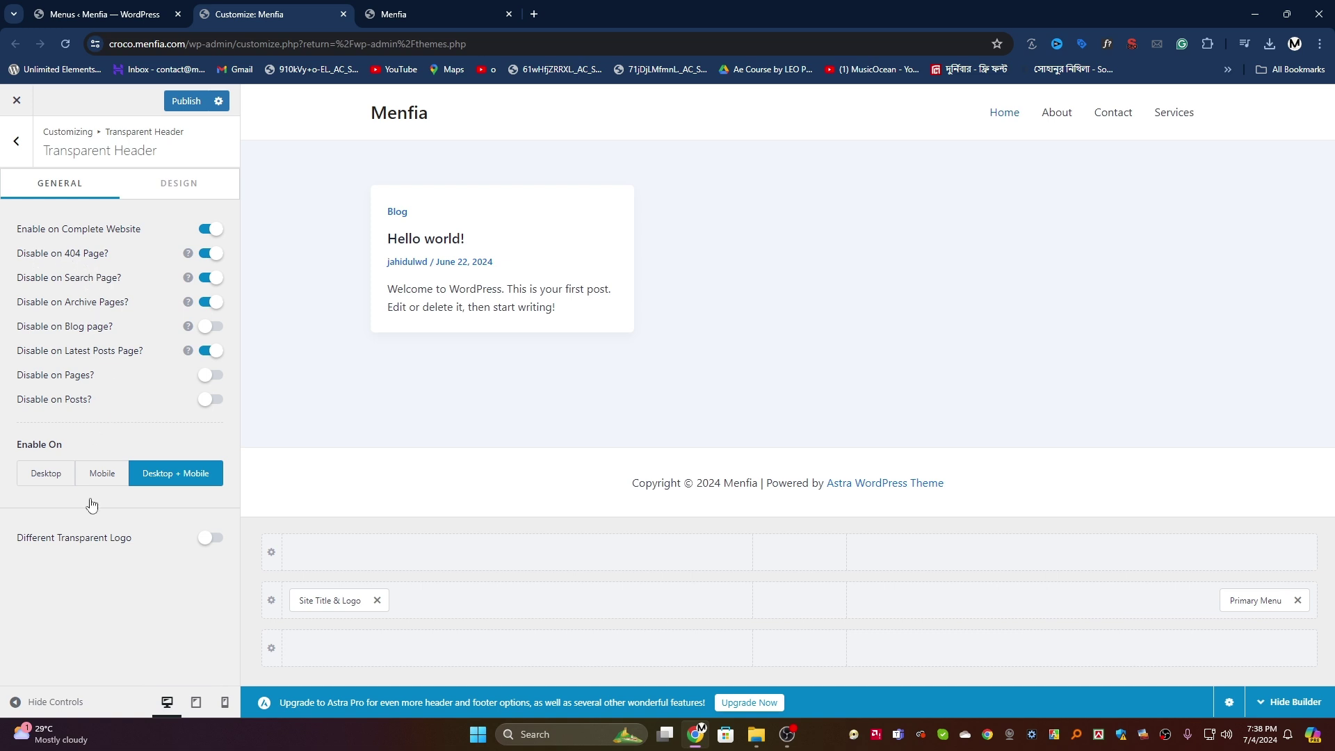
click(205, 540)
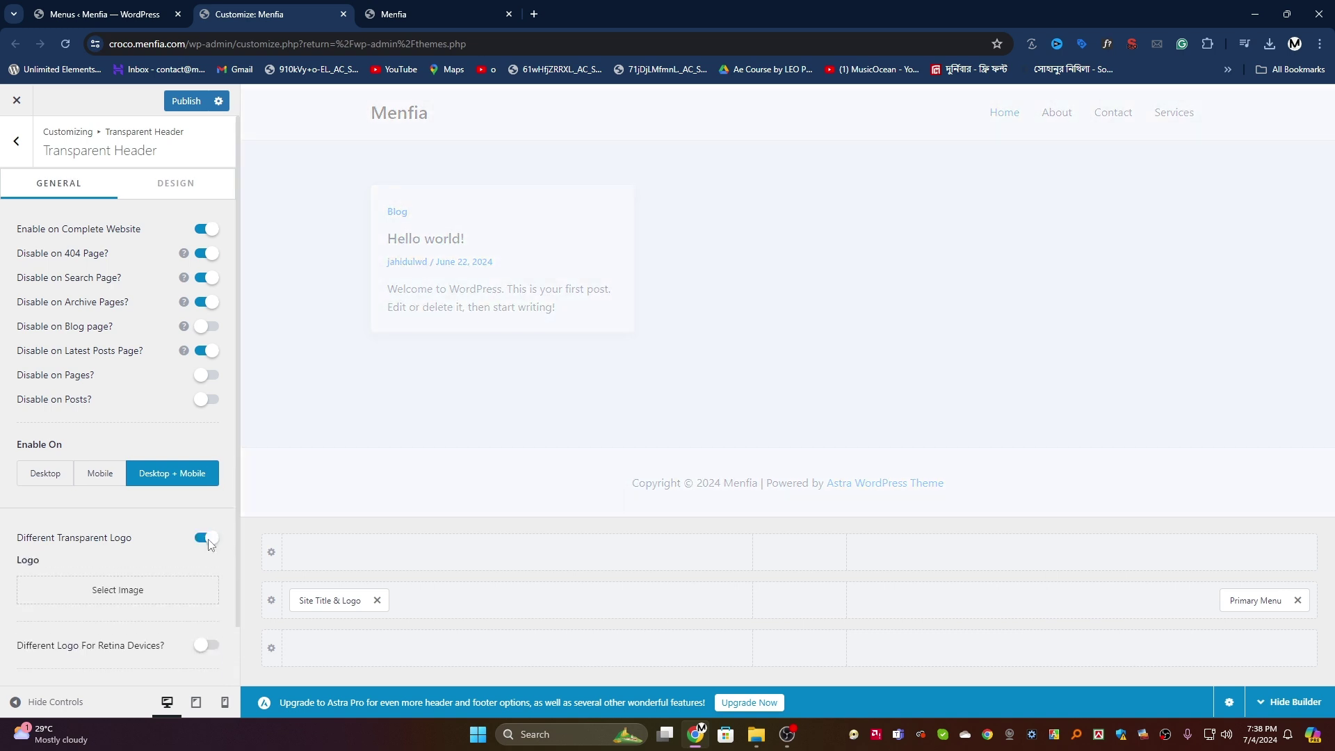
scroll(139, 521, down, 1)
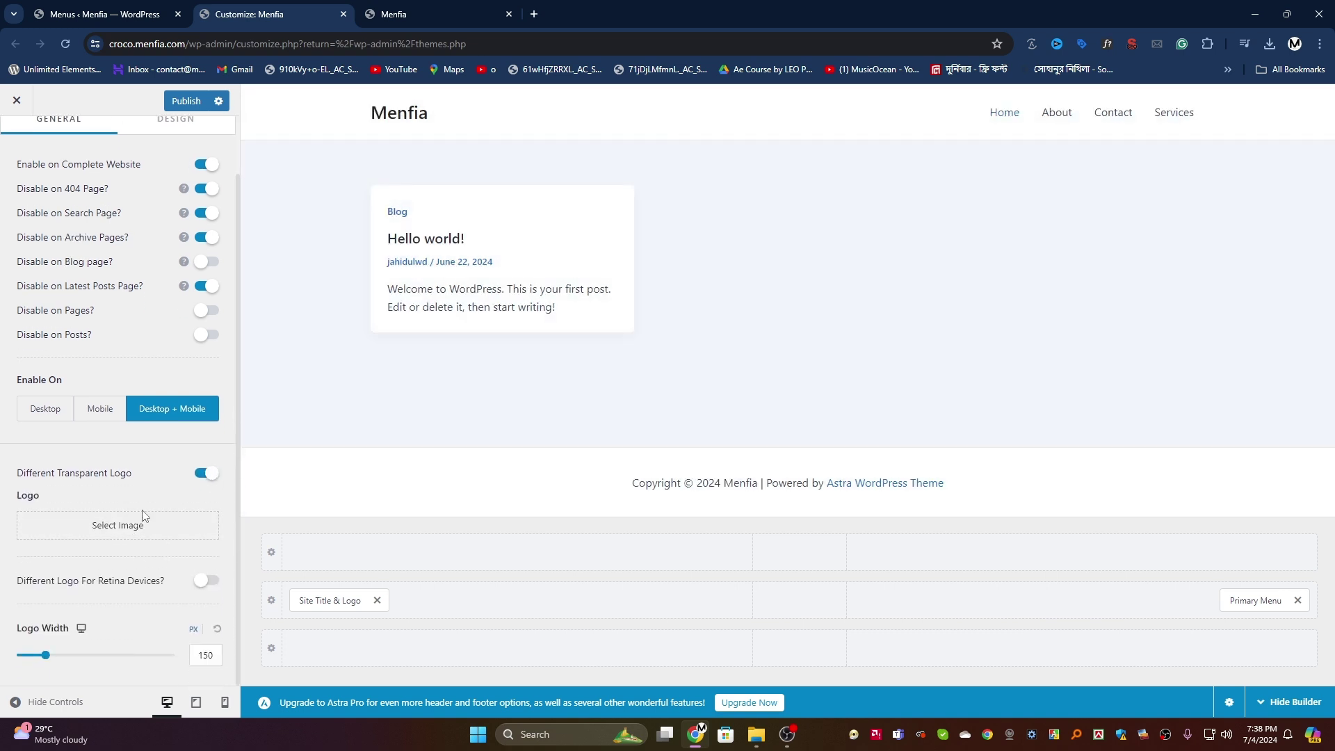
click(183, 102)
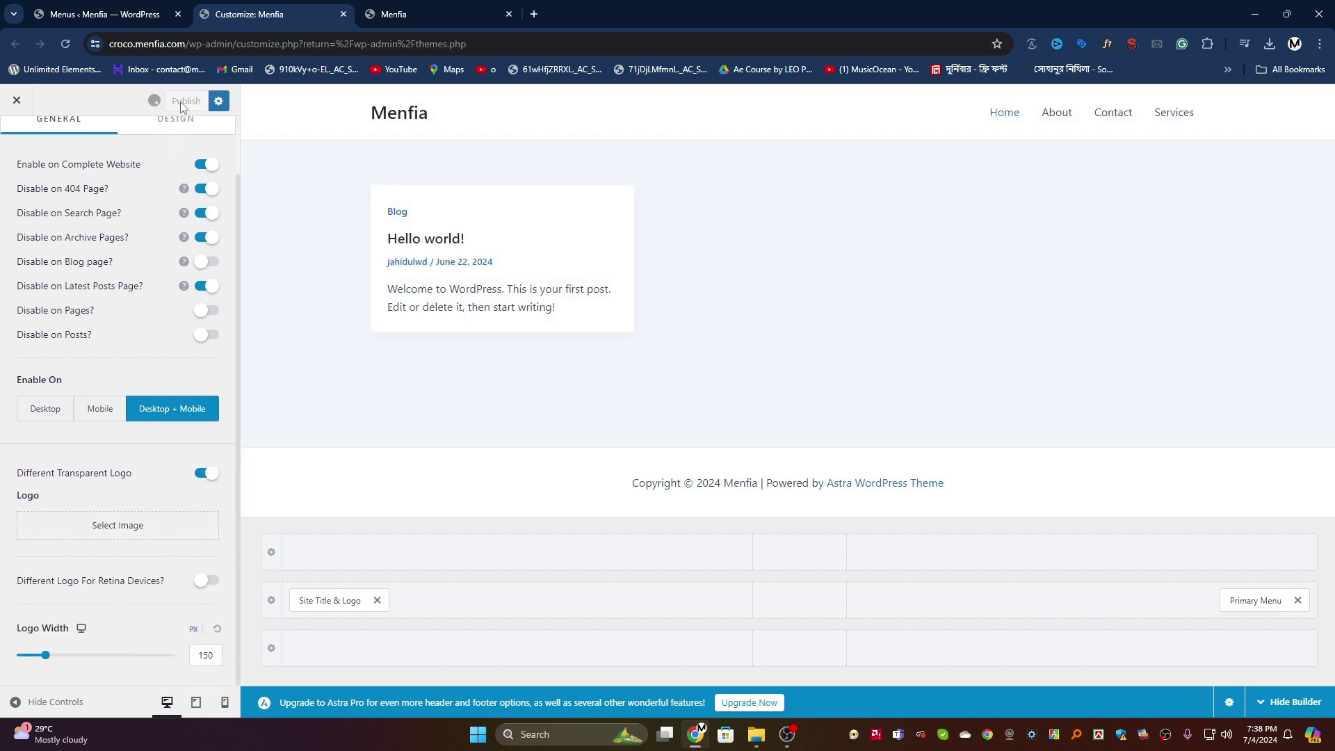
Step: After checking the live site, turn Different Transparent Logo back off and return to Header Builder
click(449, 9)
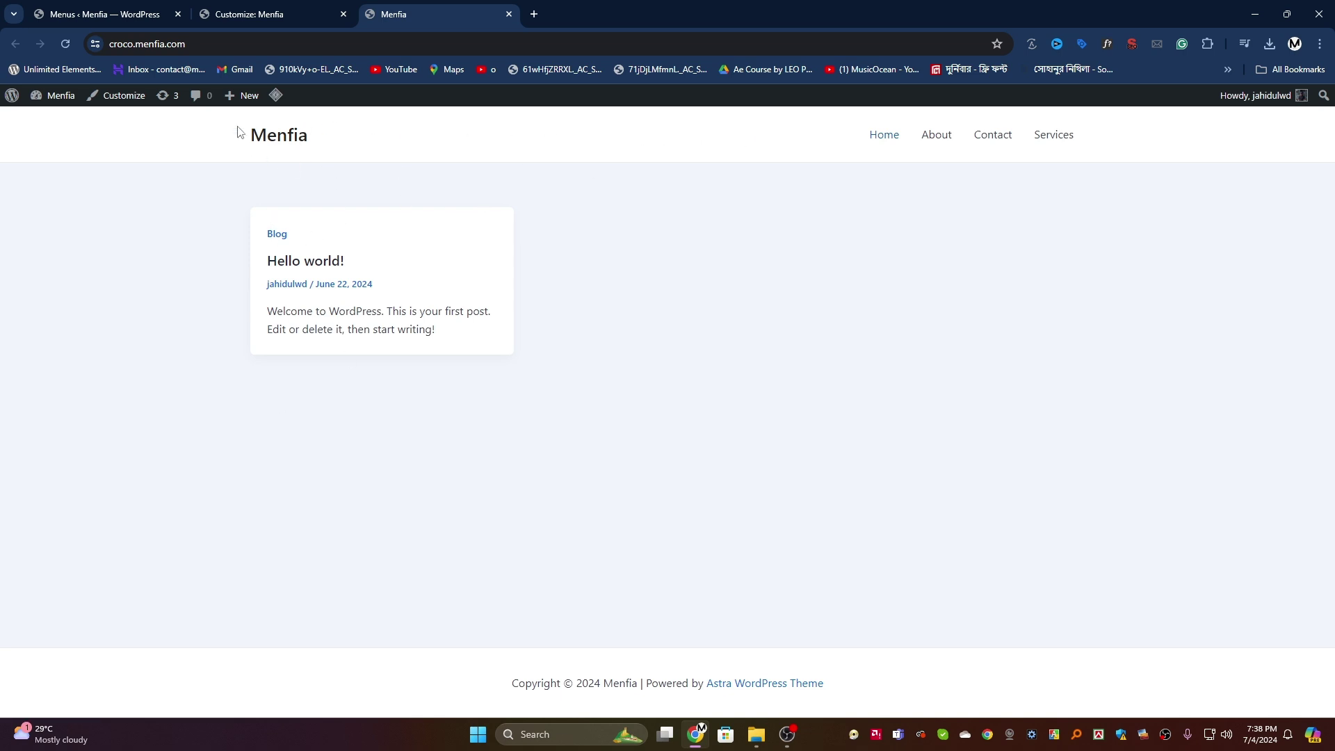
click(238, 10)
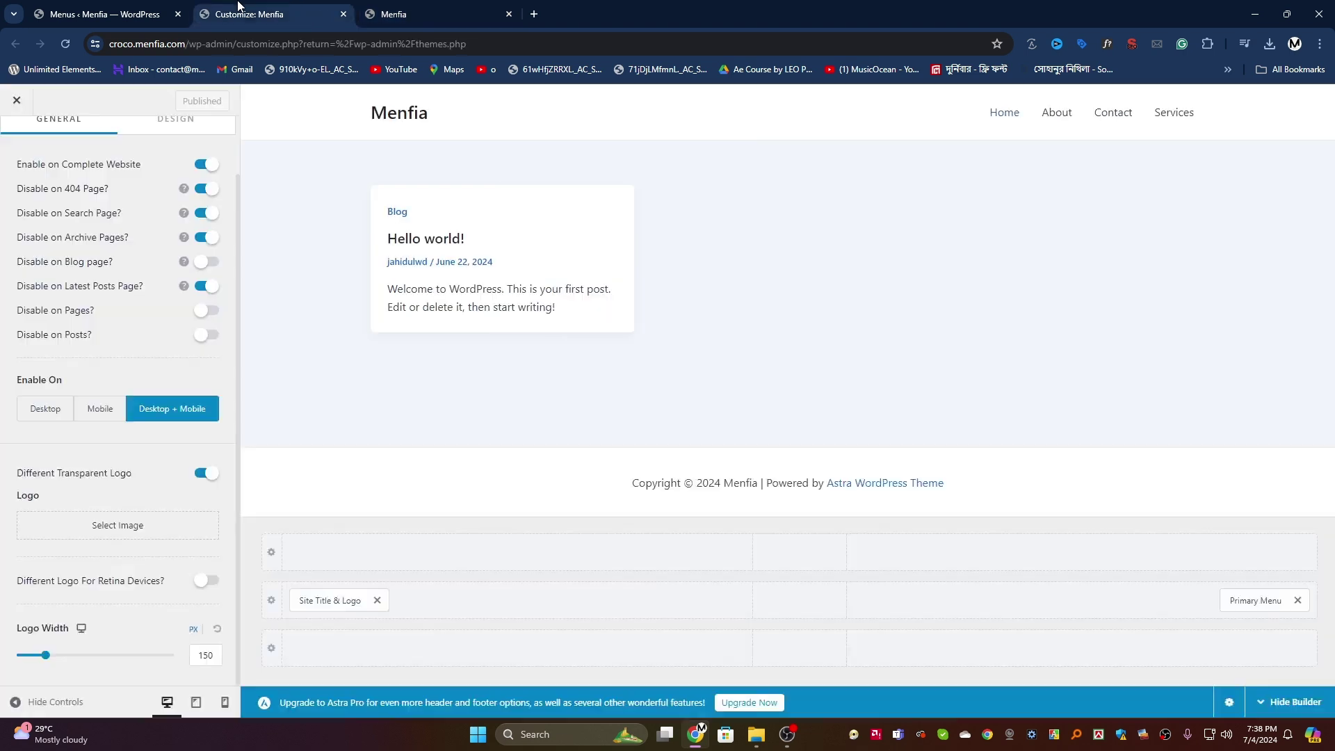
scroll(141, 480, up, 2)
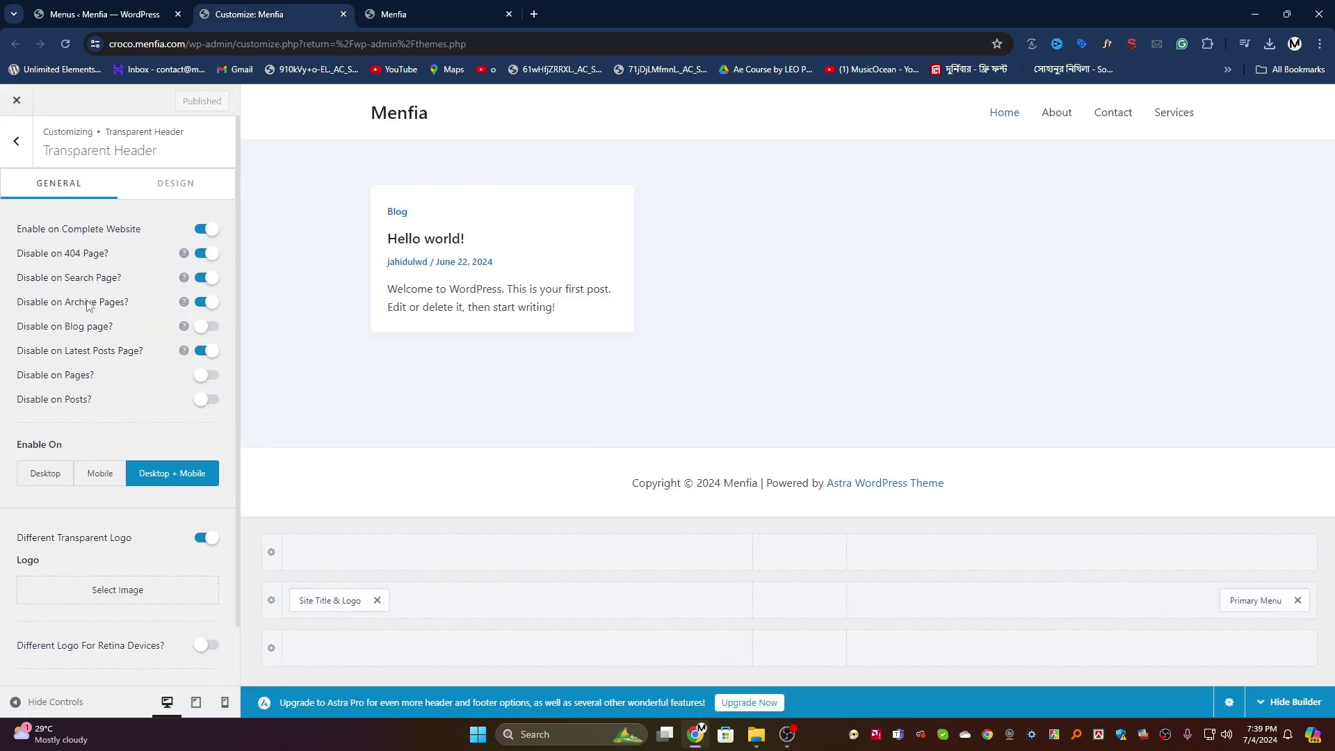
click(16, 140)
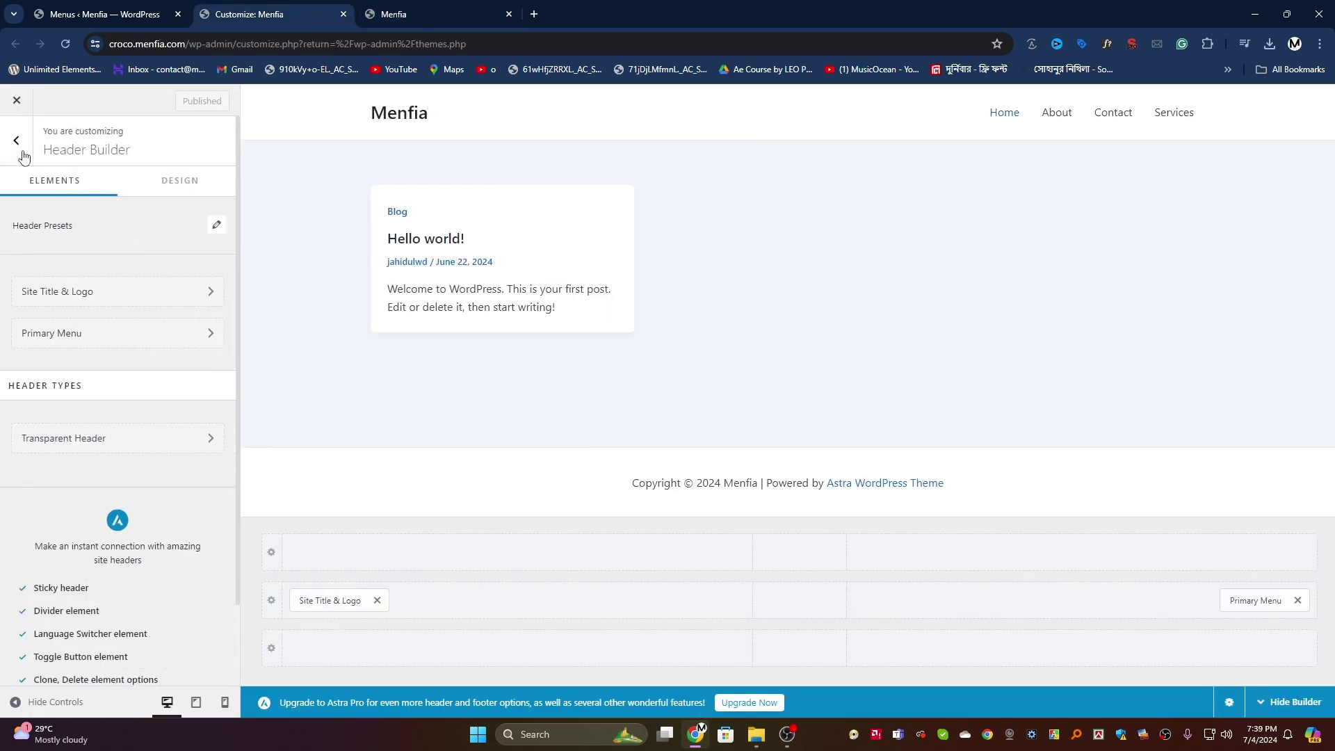
click(97, 436)
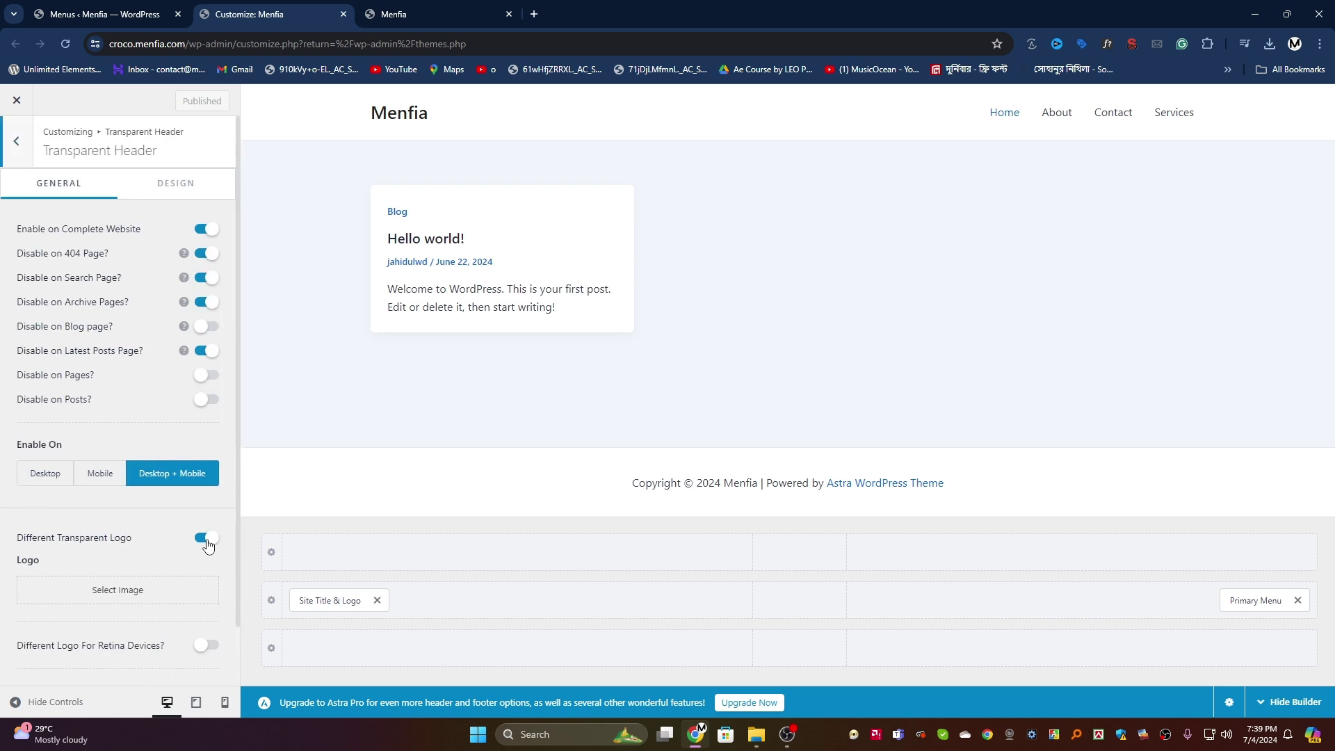
click(206, 540)
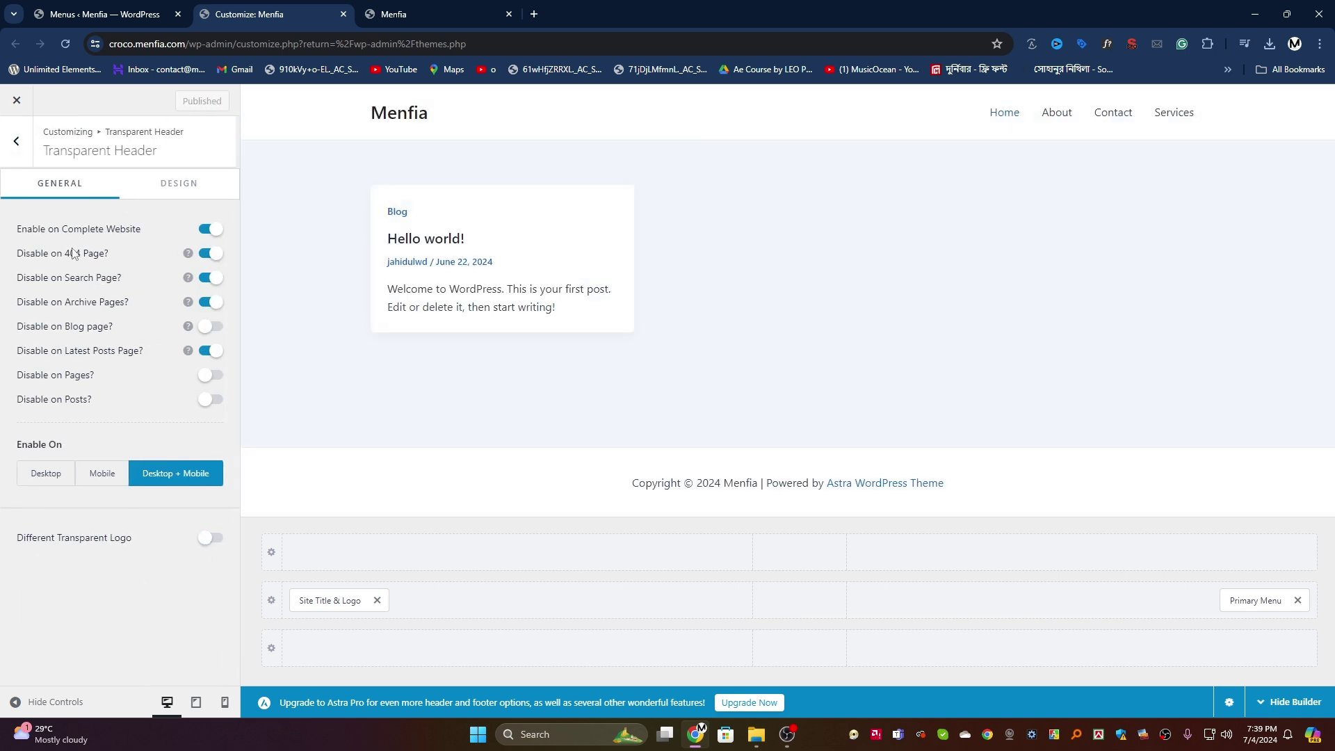
click(16, 141)
scroll(73, 428, down, 1)
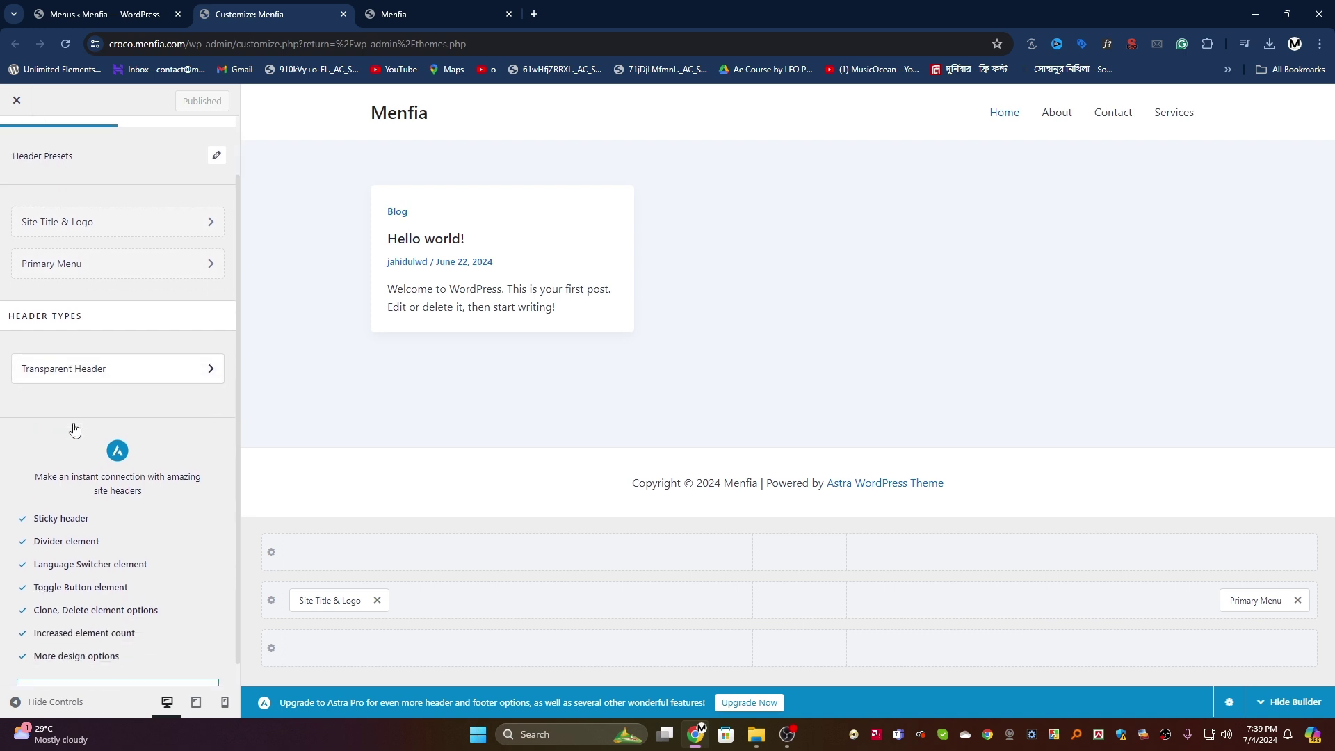
scroll(78, 400, down, 1)
scroll(78, 400, up, 2)
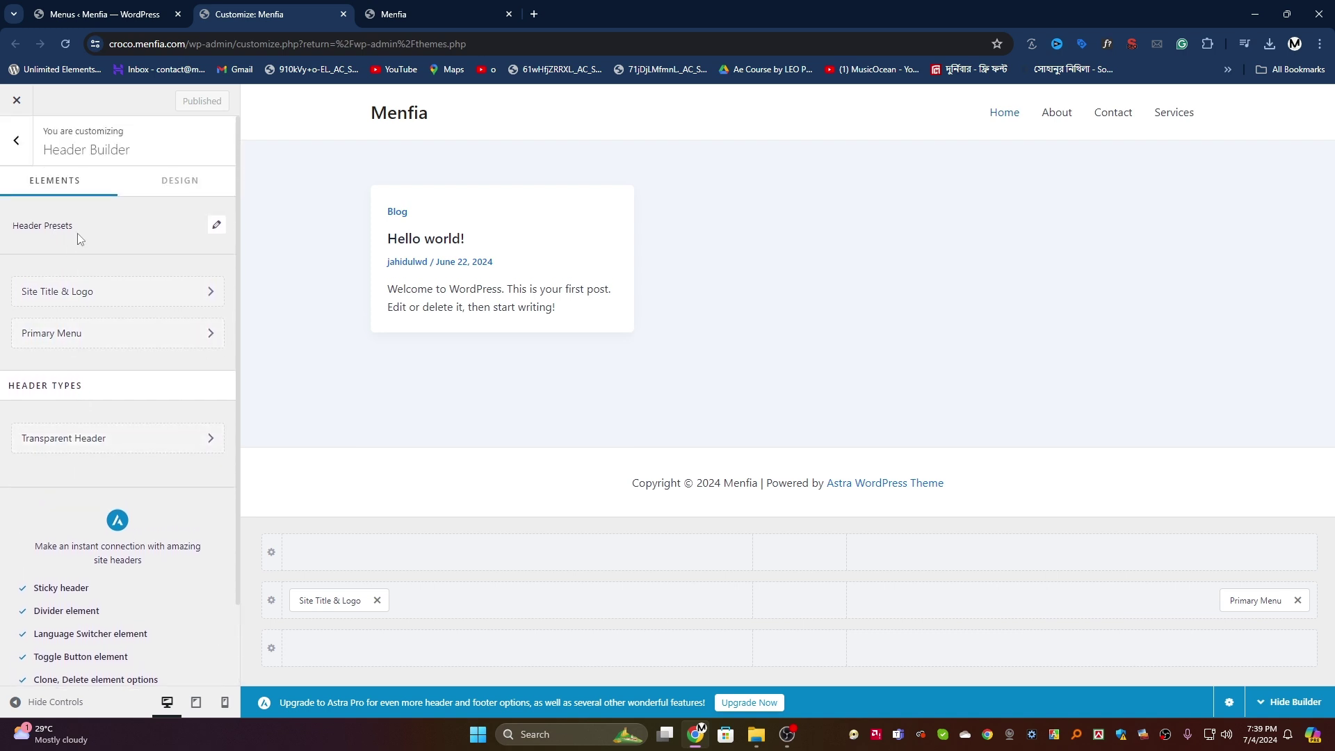
Step: Try each header preset, then settle on the one with the menu and Facebook, Twitter, Instagram icons
click(217, 225)
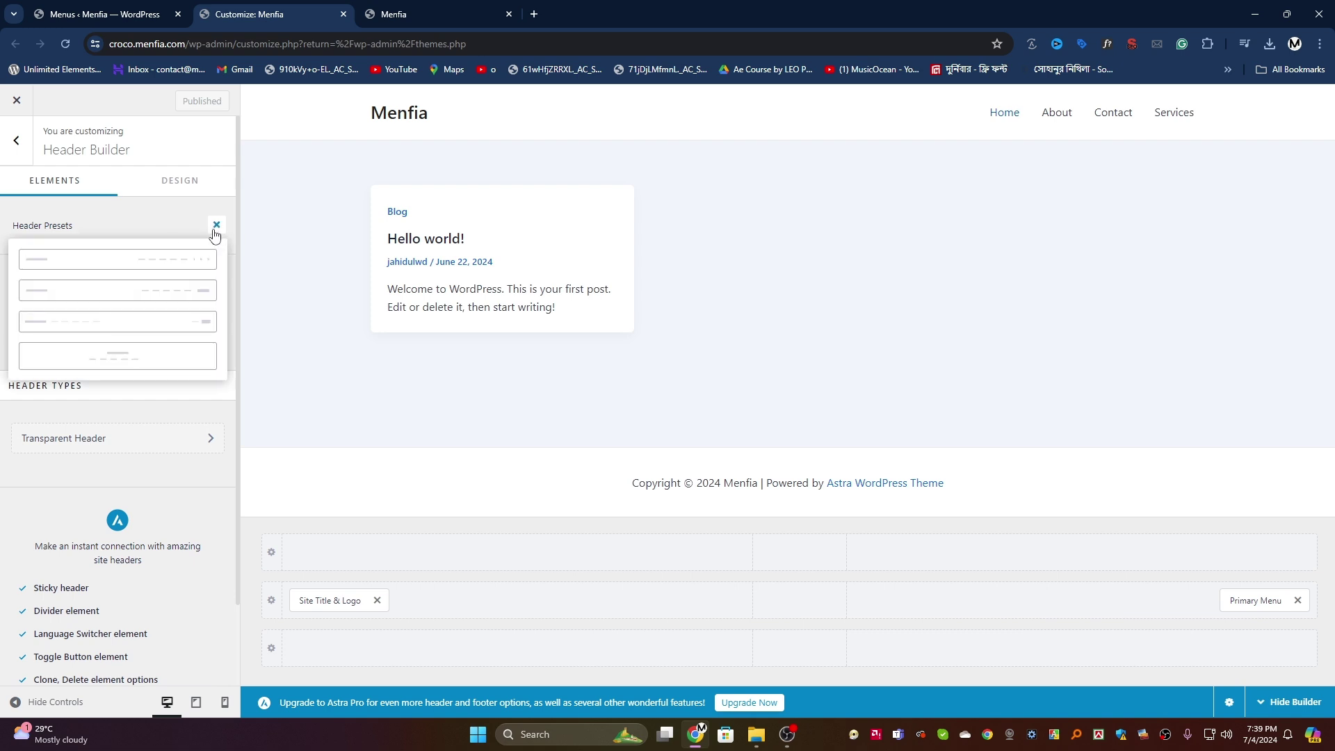
click(115, 359)
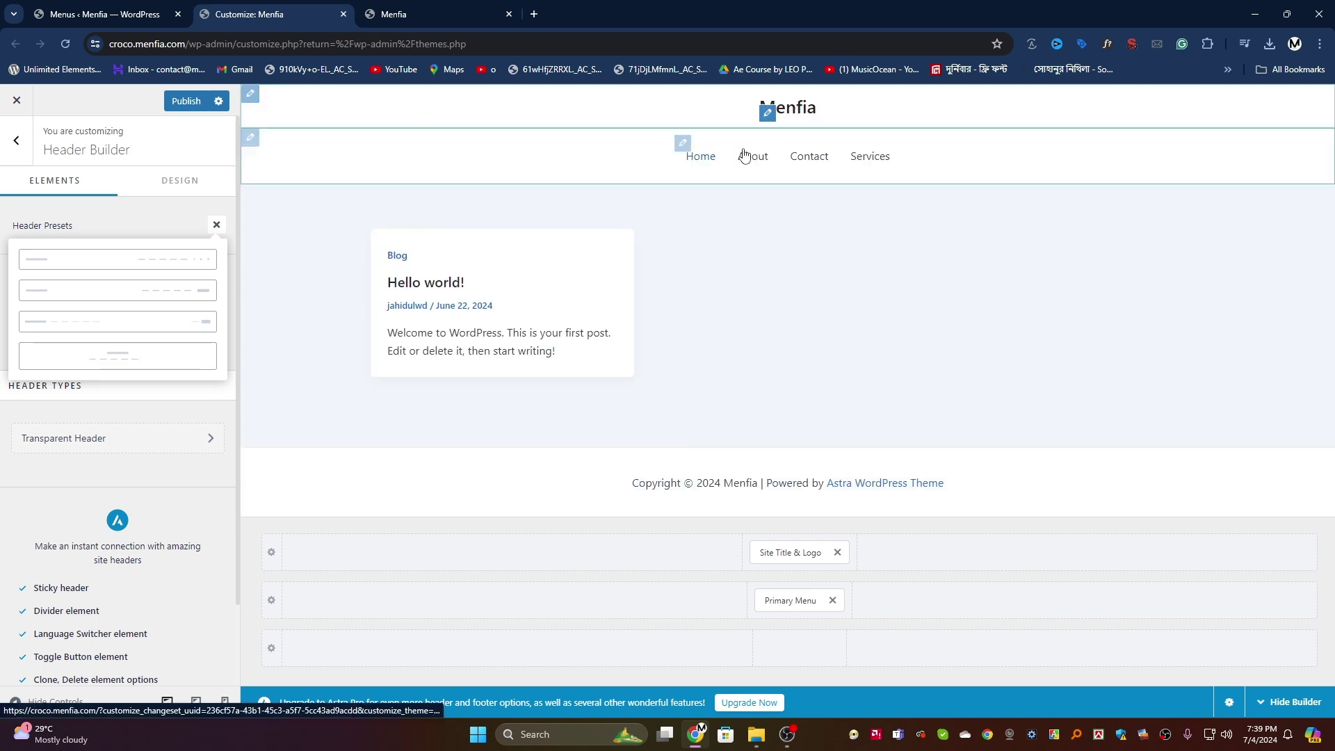
click(115, 324)
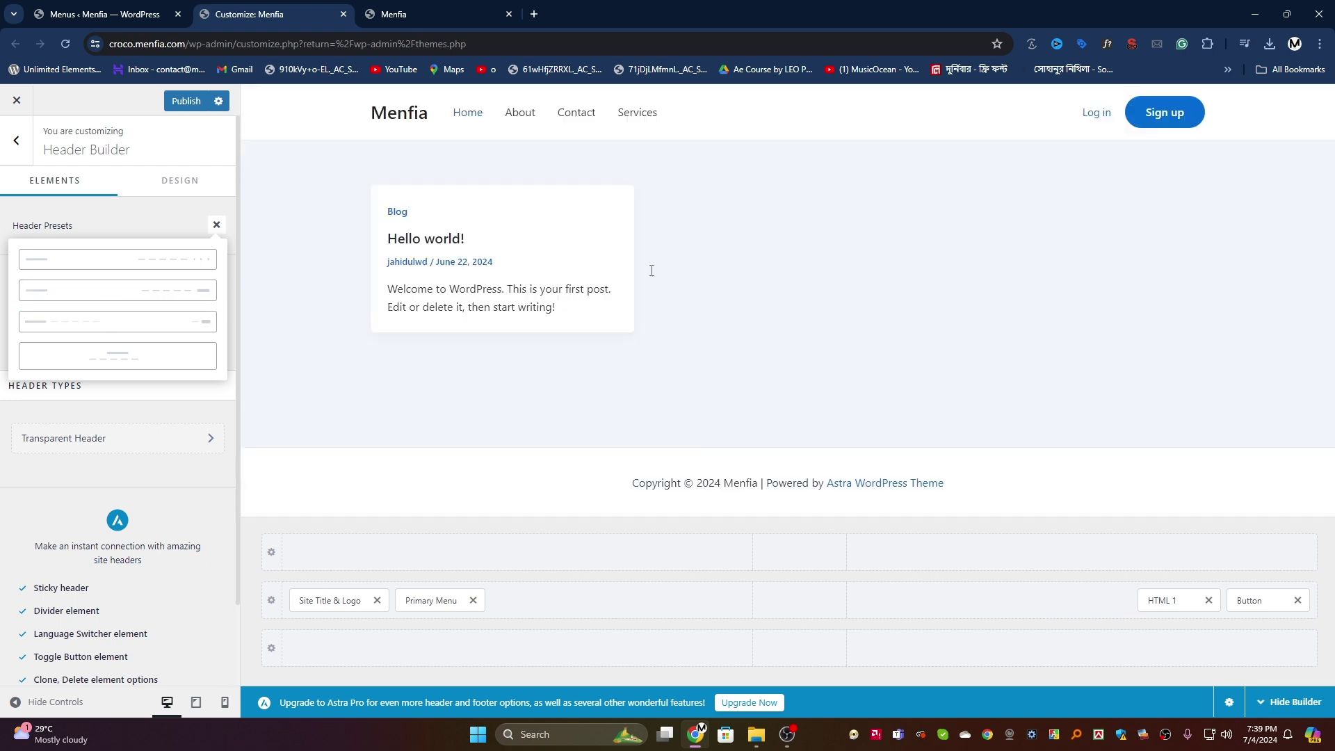
click(96, 291)
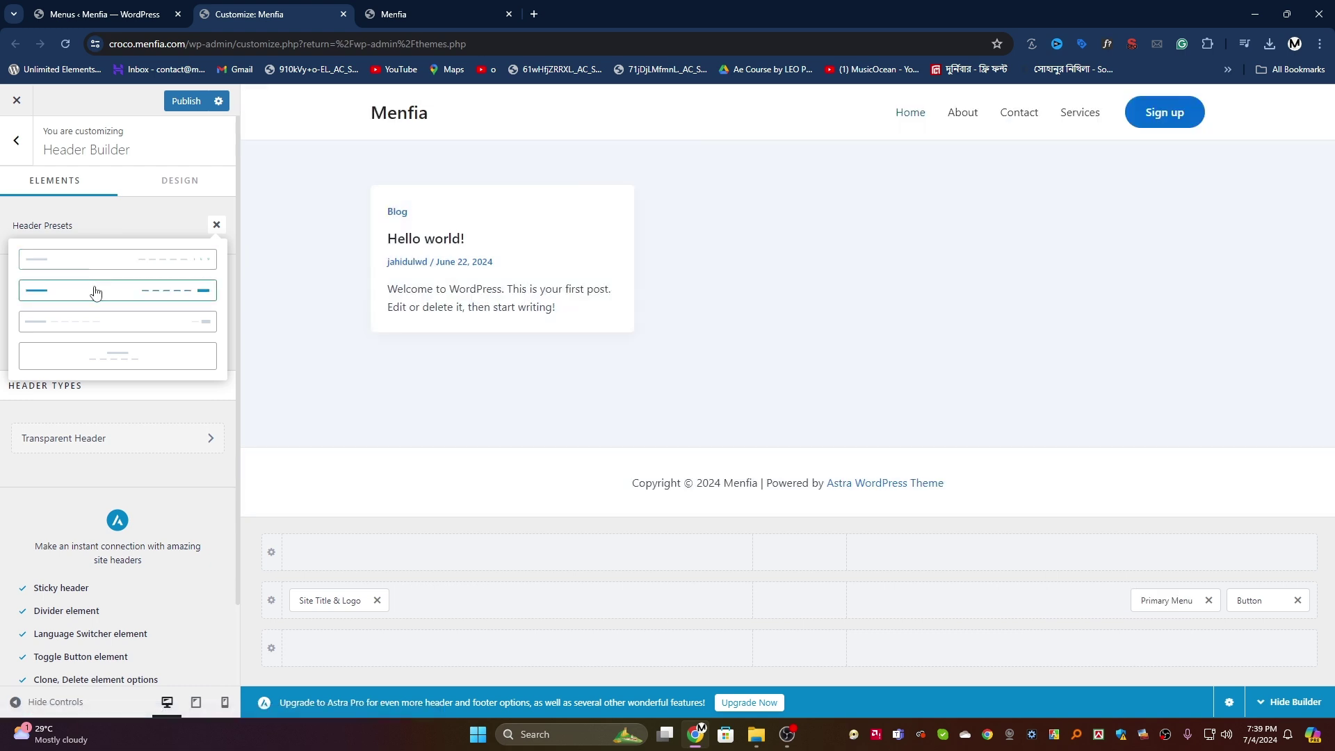
click(107, 261)
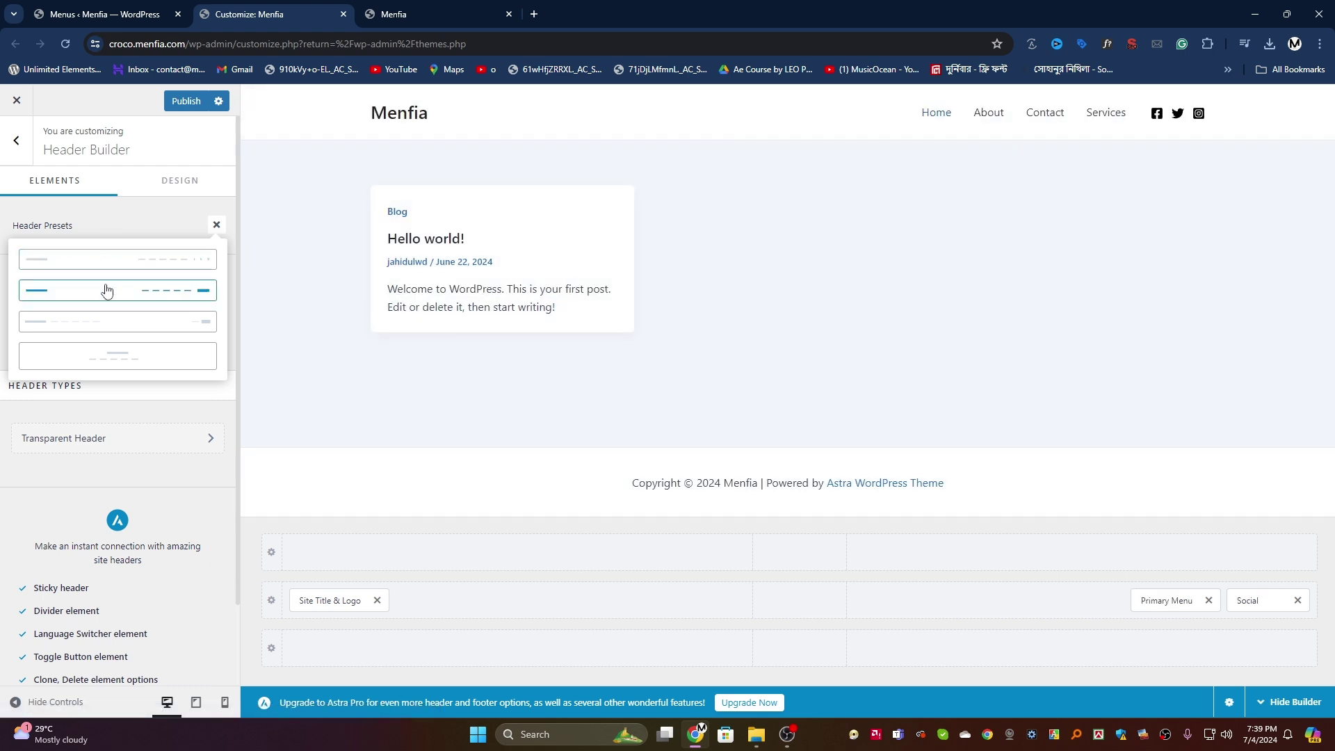
click(107, 290)
click(93, 261)
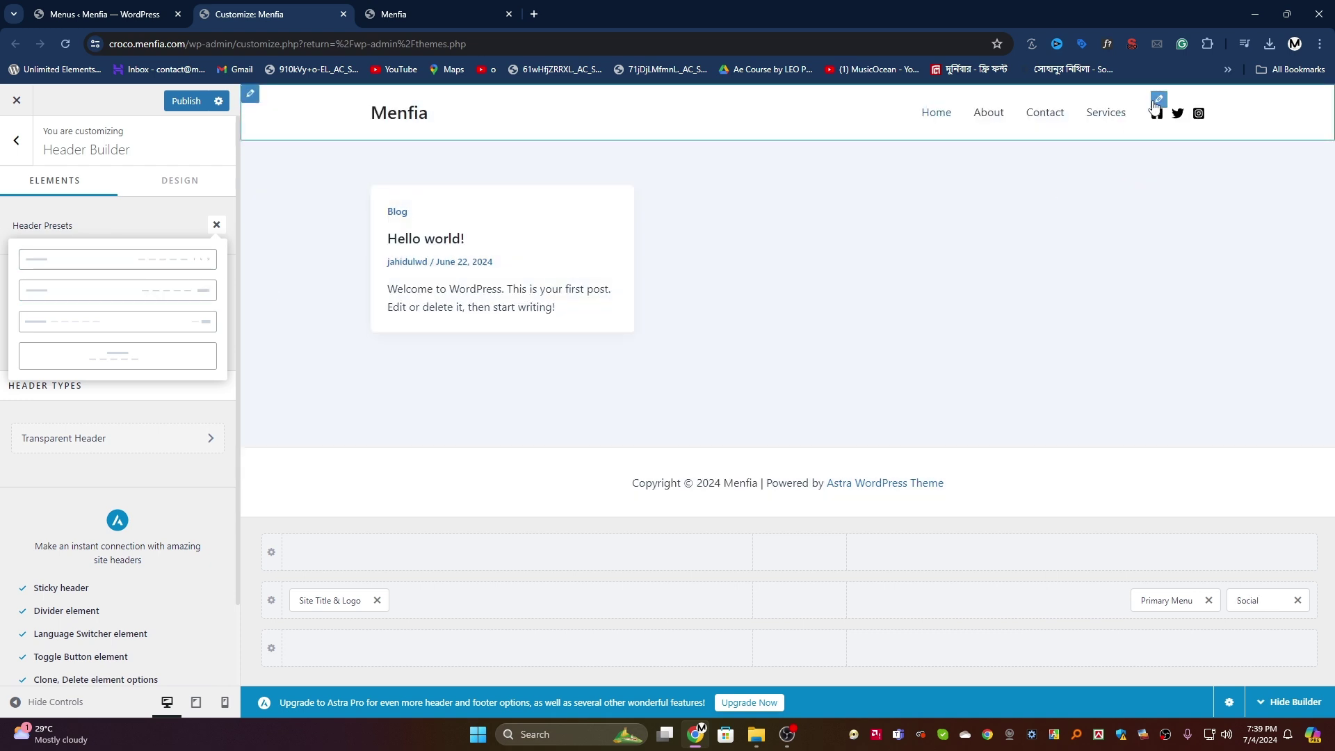
click(1156, 103)
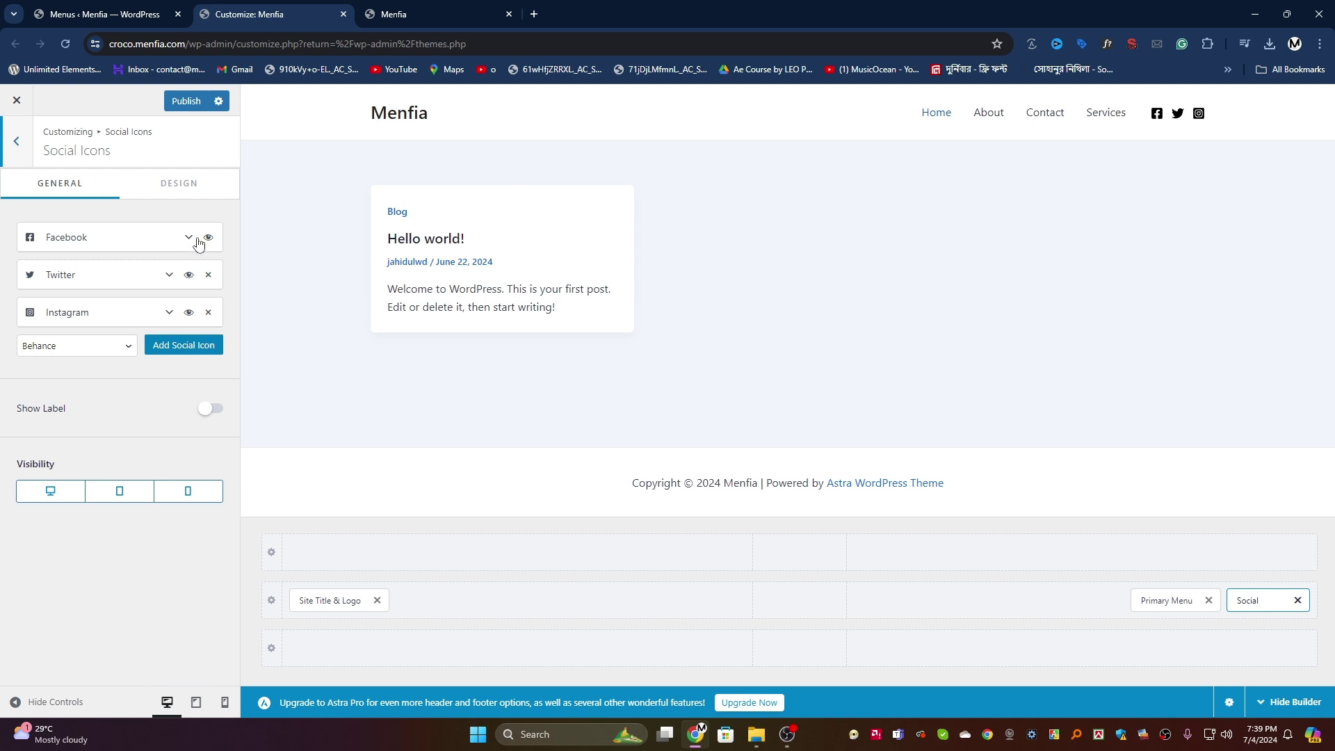
click(206, 238)
click(190, 239)
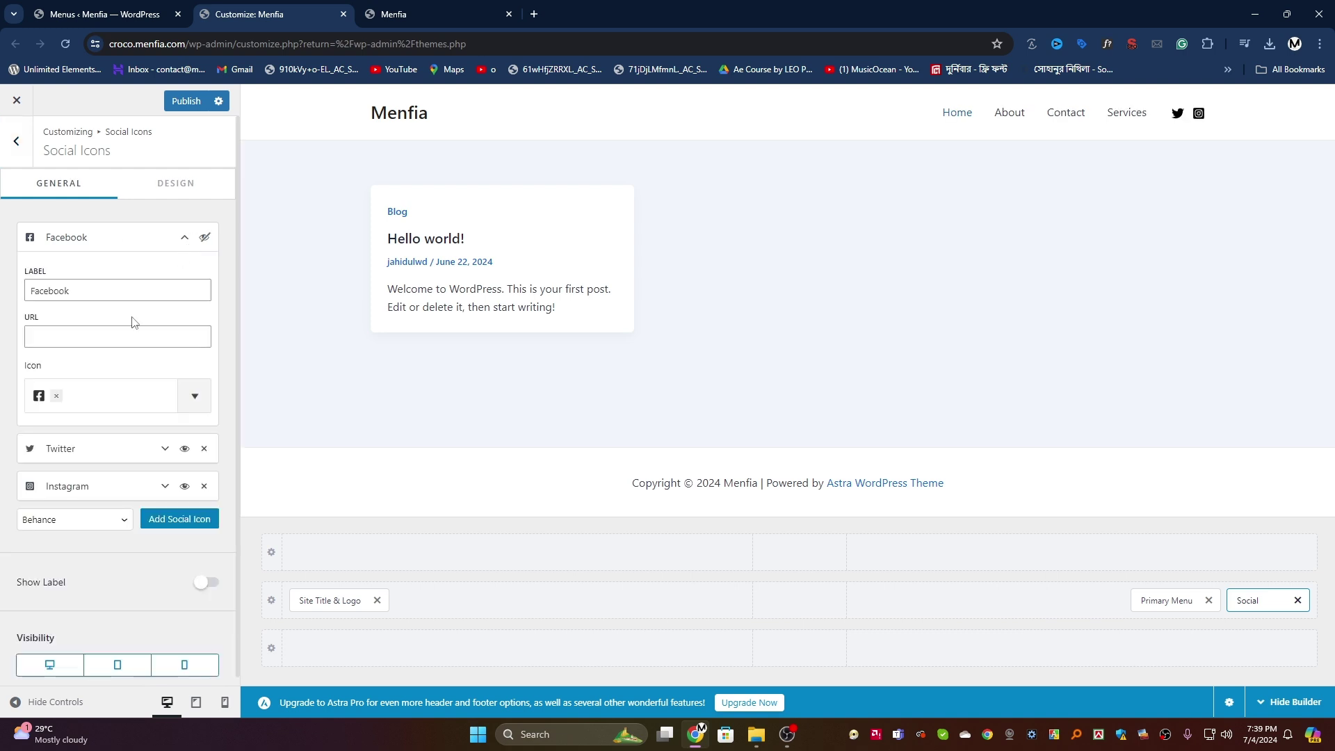
click(115, 336)
click(204, 238)
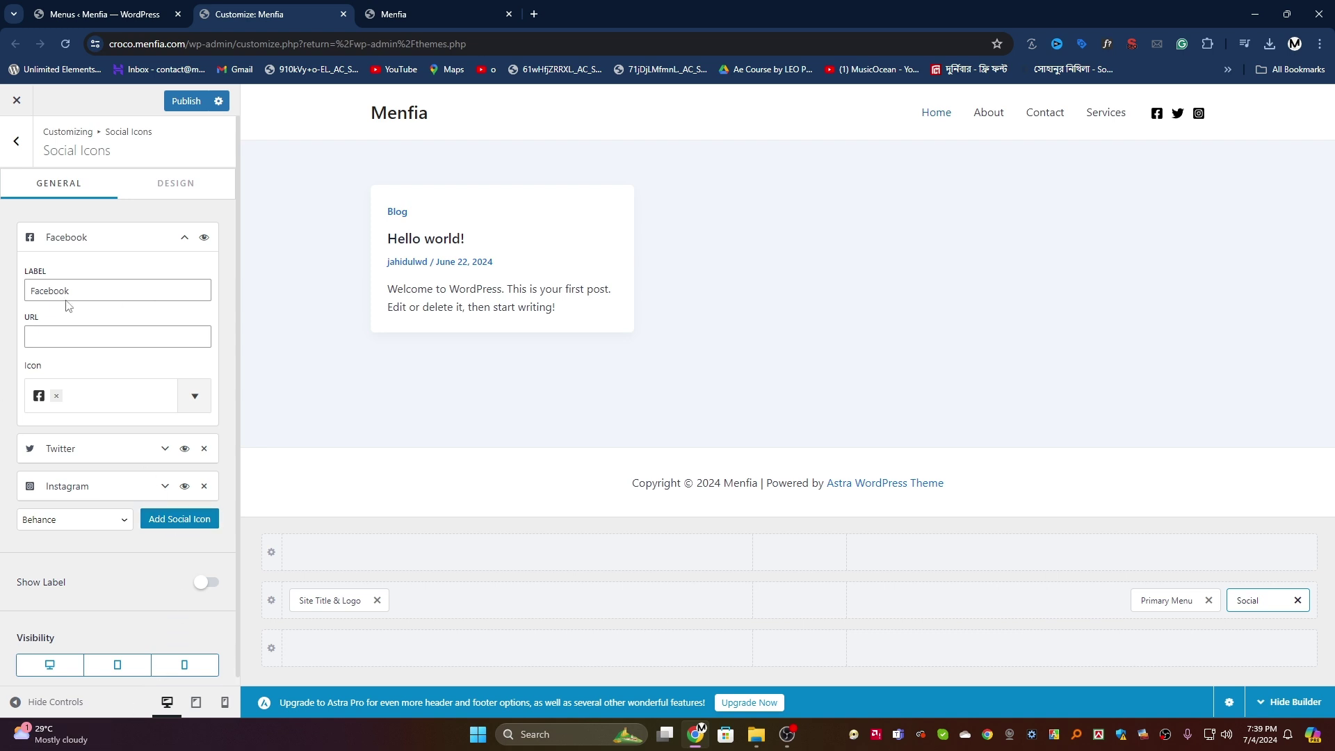
click(15, 140)
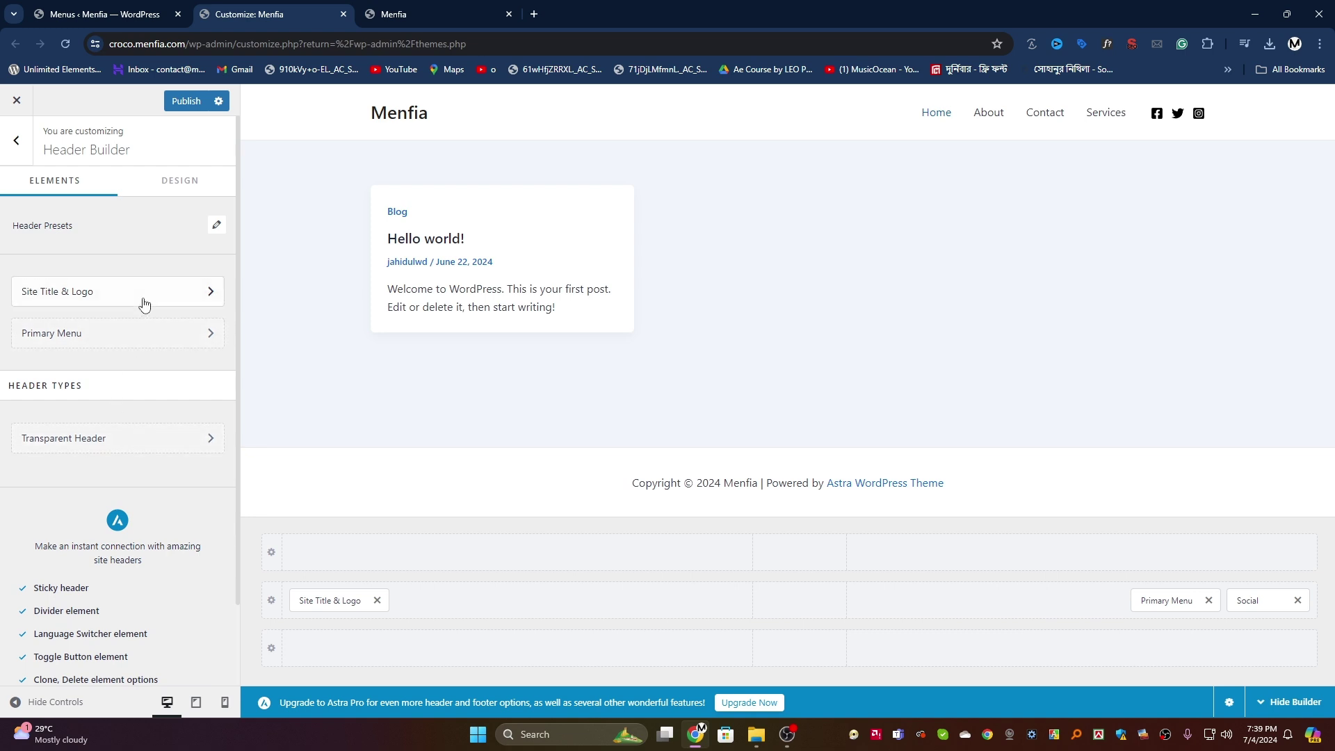
Step: Apply the preset with the menu and Sign up button on the right, publish, and reload the live site
click(216, 225)
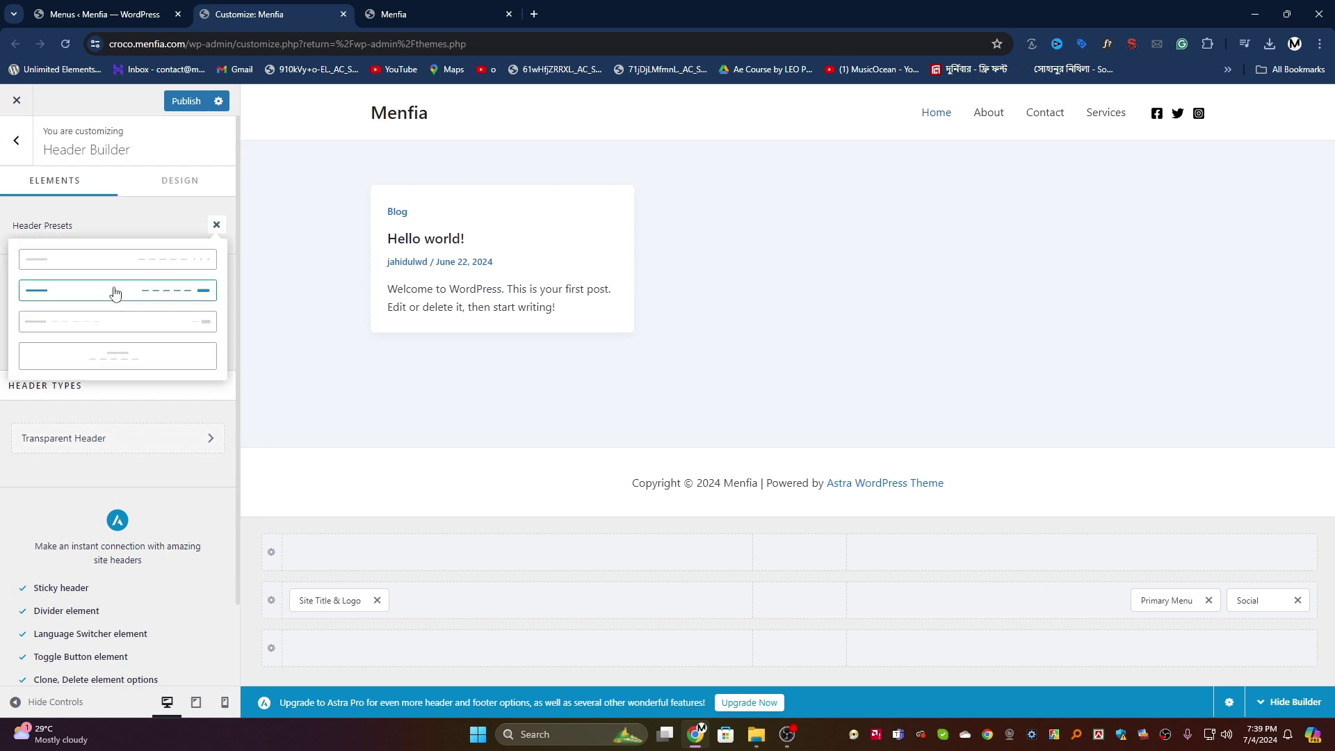
click(114, 322)
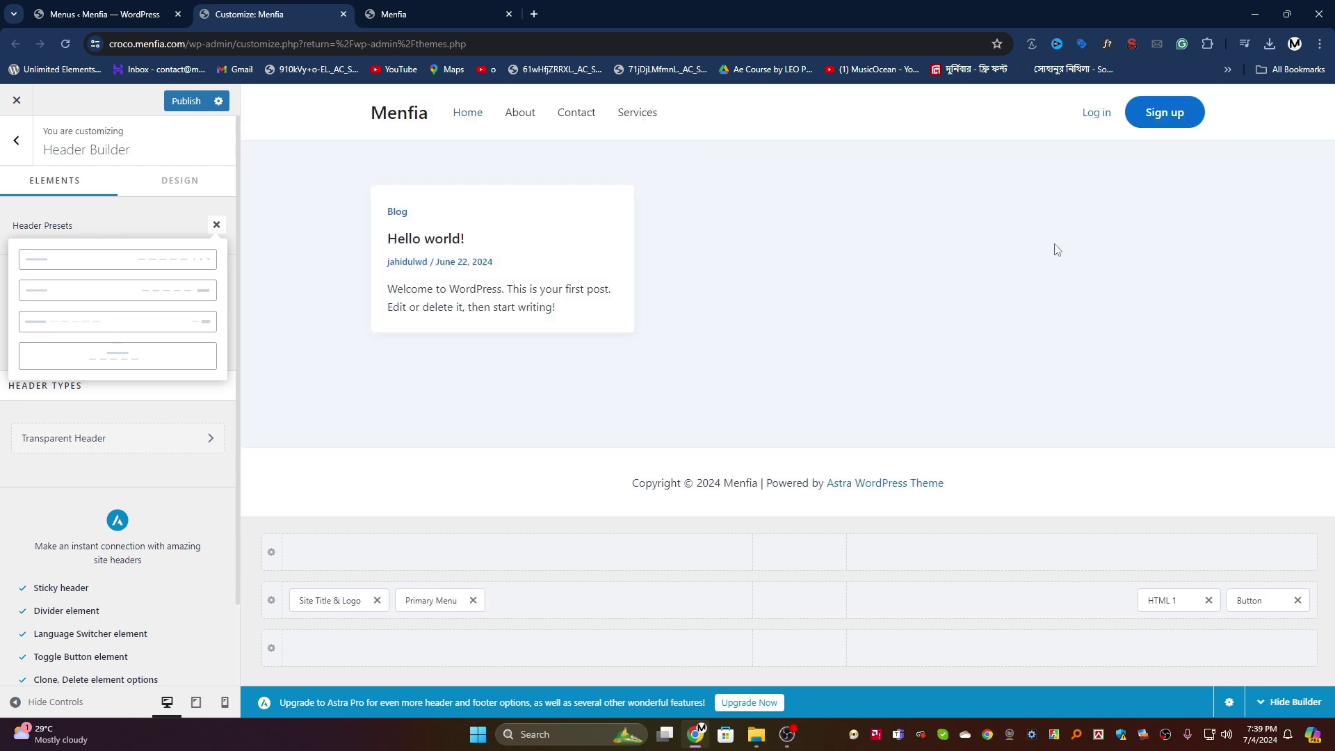
click(143, 295)
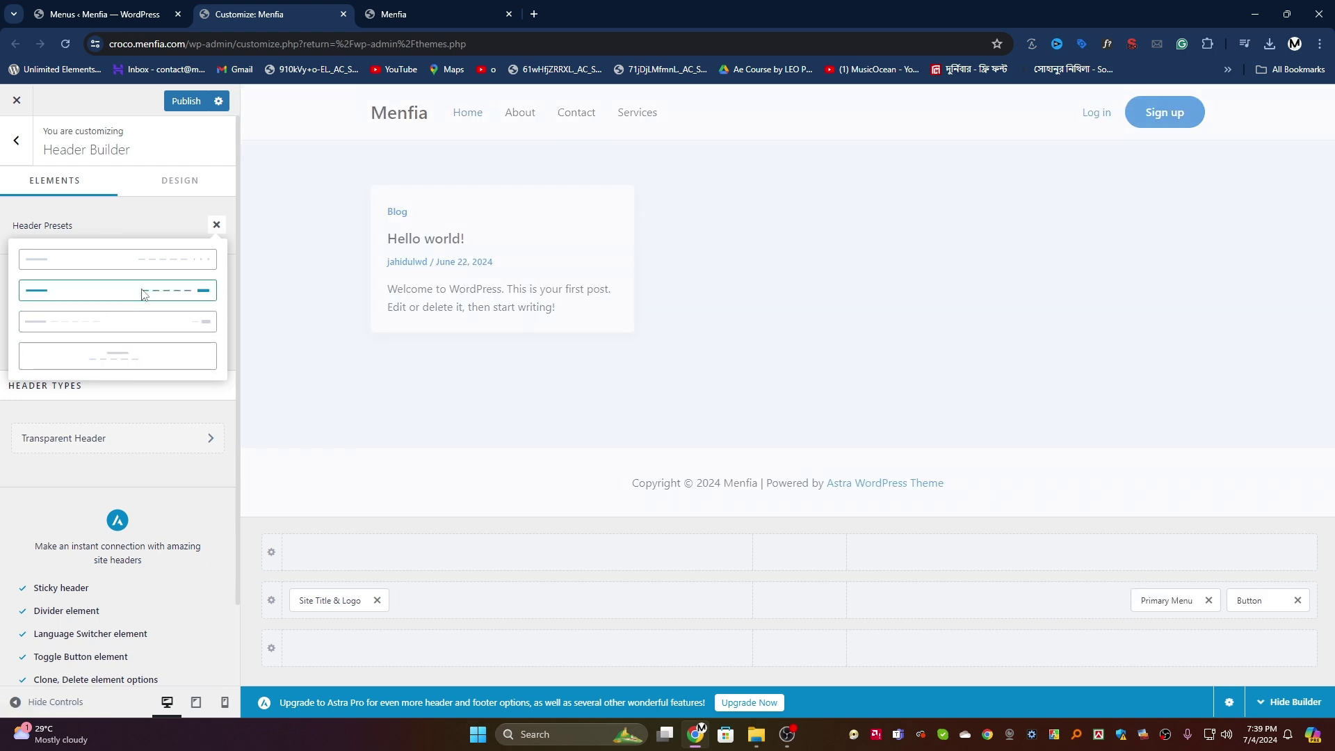
click(188, 105)
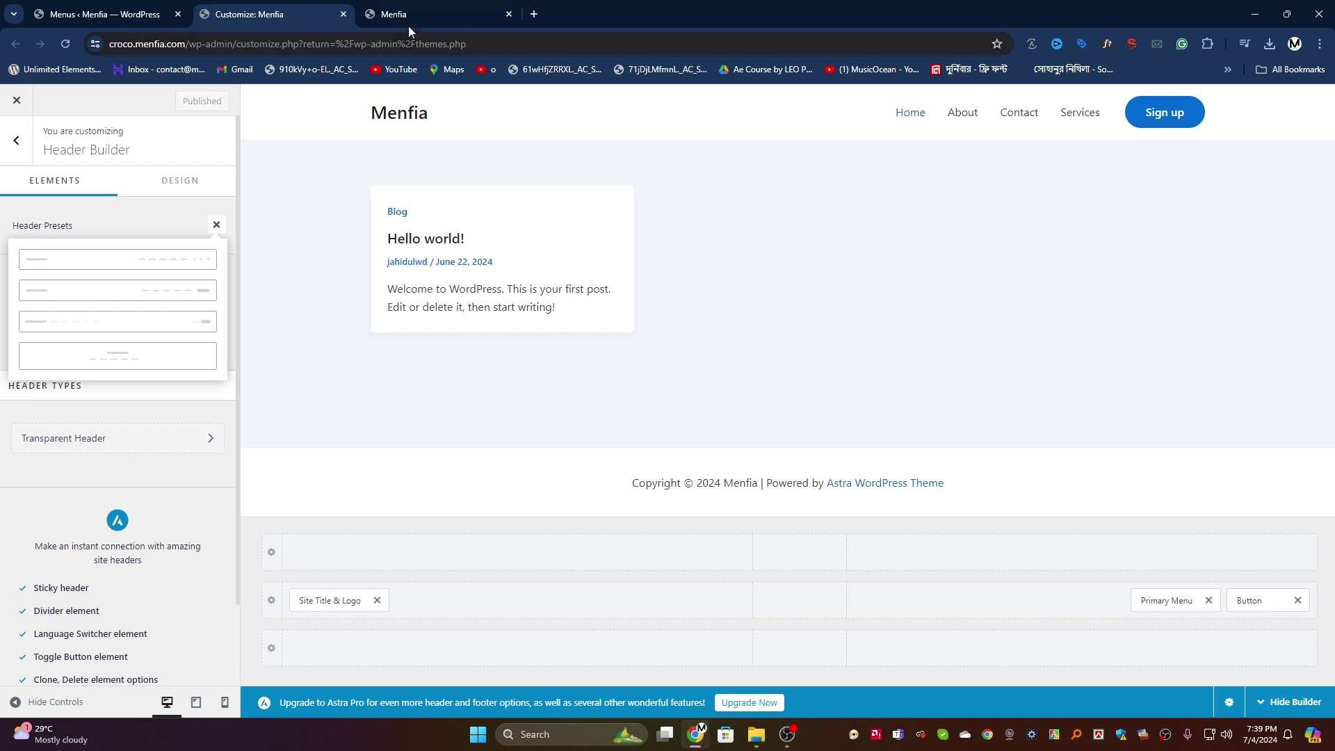
click(424, 9)
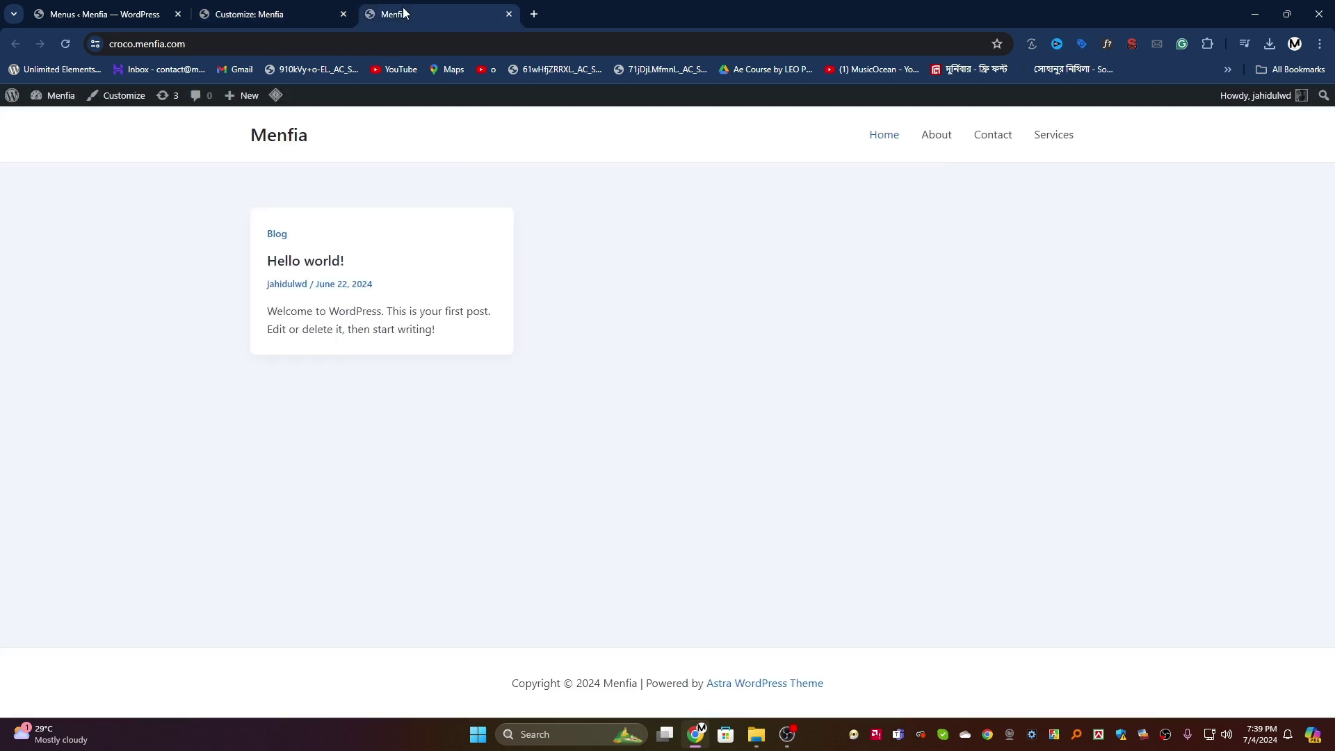
click(66, 46)
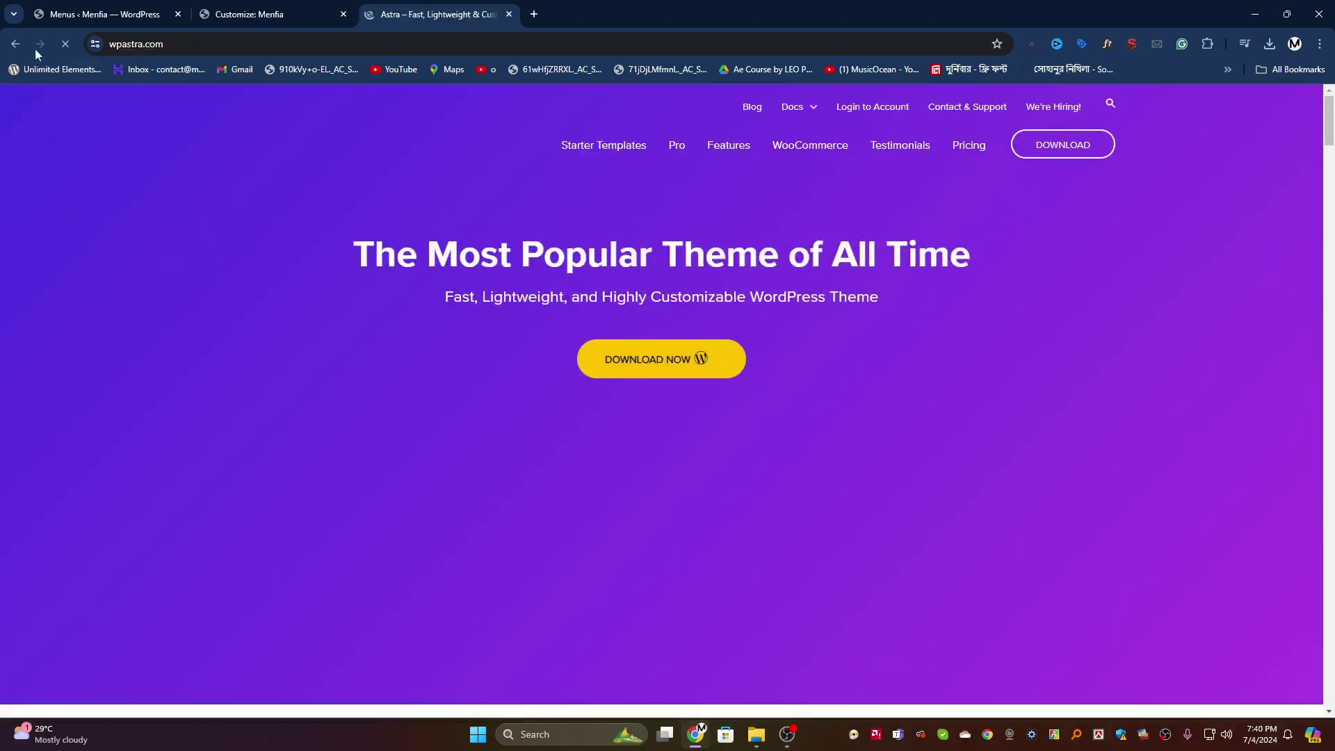
Step: Copy the Menfia site address, load it in a new incognito window, then close that window
click(16, 44)
click(169, 49)
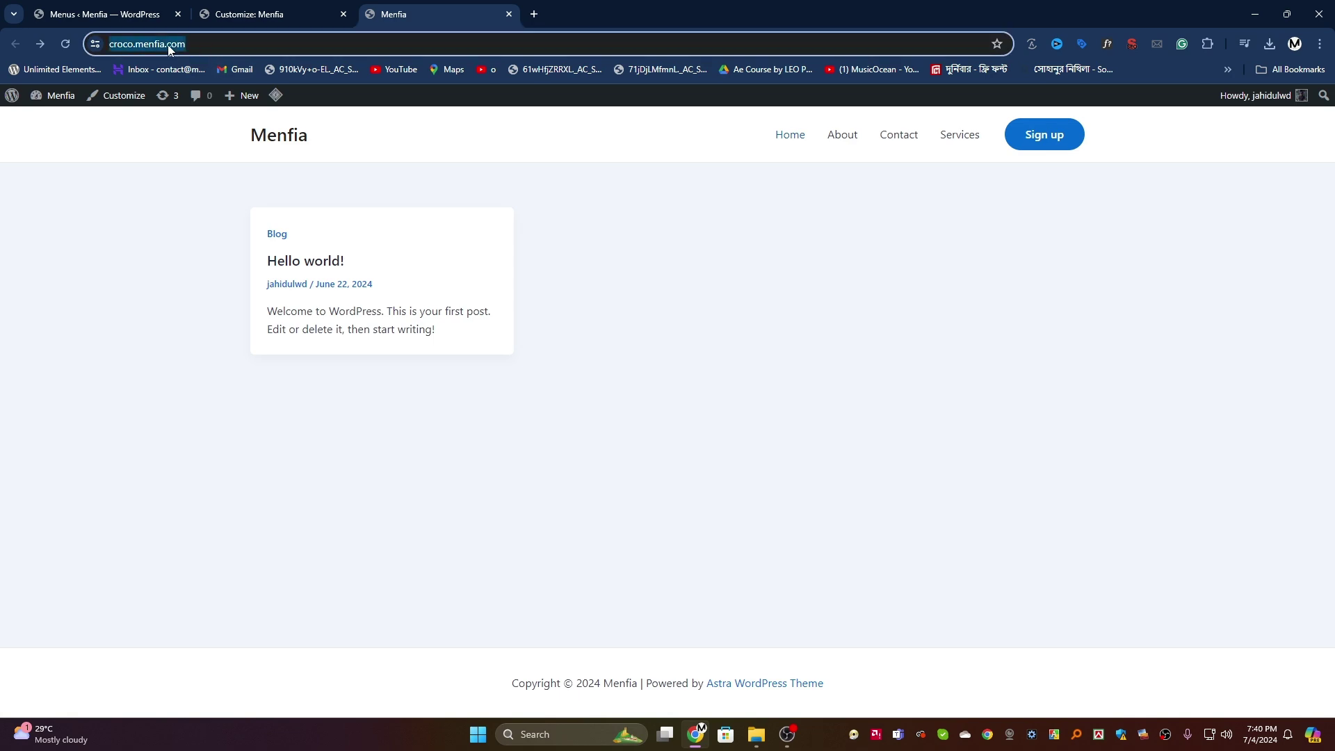
right_click(169, 49)
click(221, 180)
click(1320, 44)
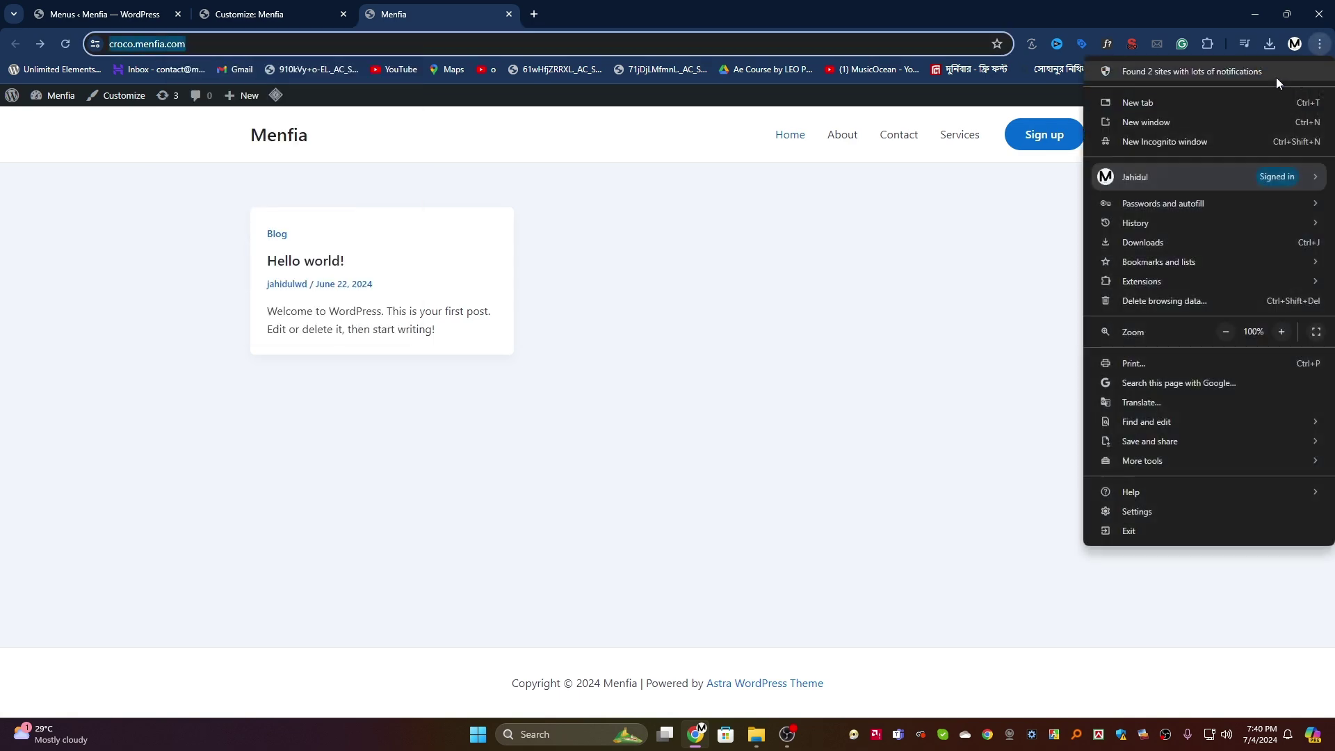
click(1166, 144)
right_click(217, 44)
click(281, 179)
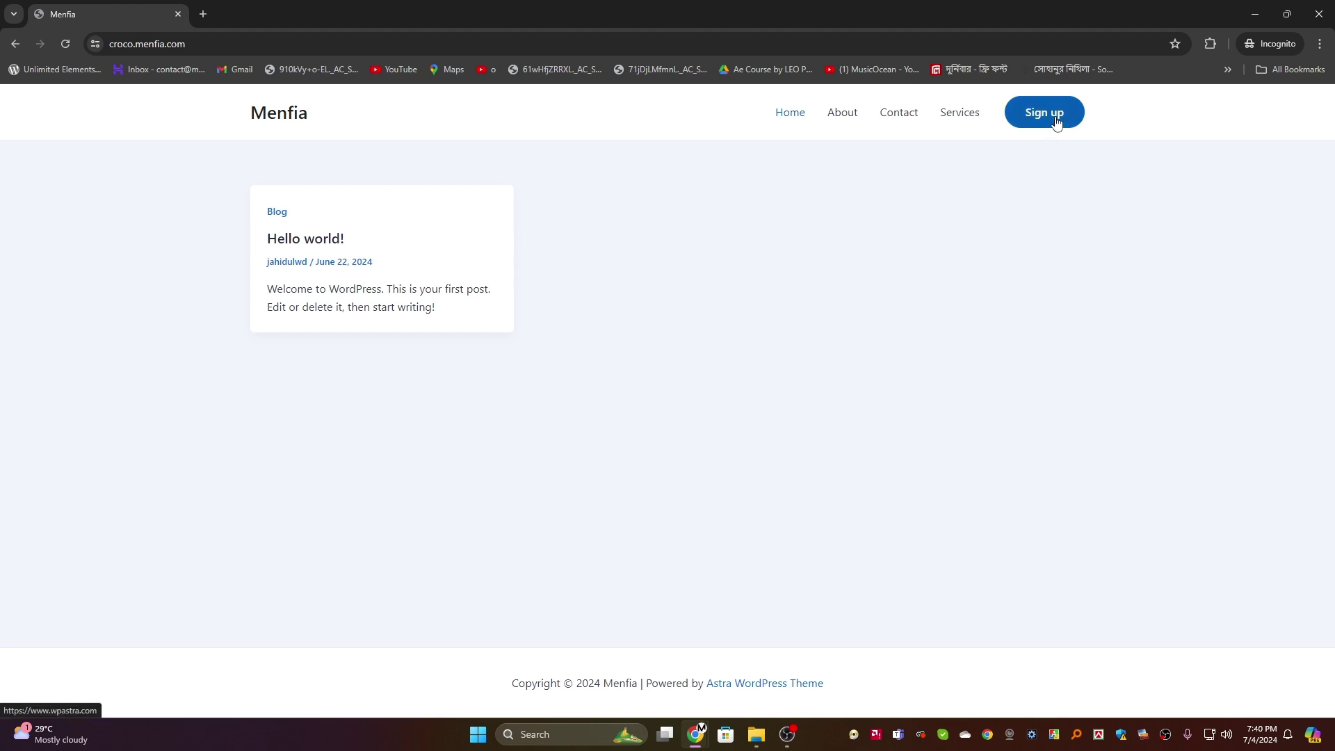
click(1319, 14)
click(271, 14)
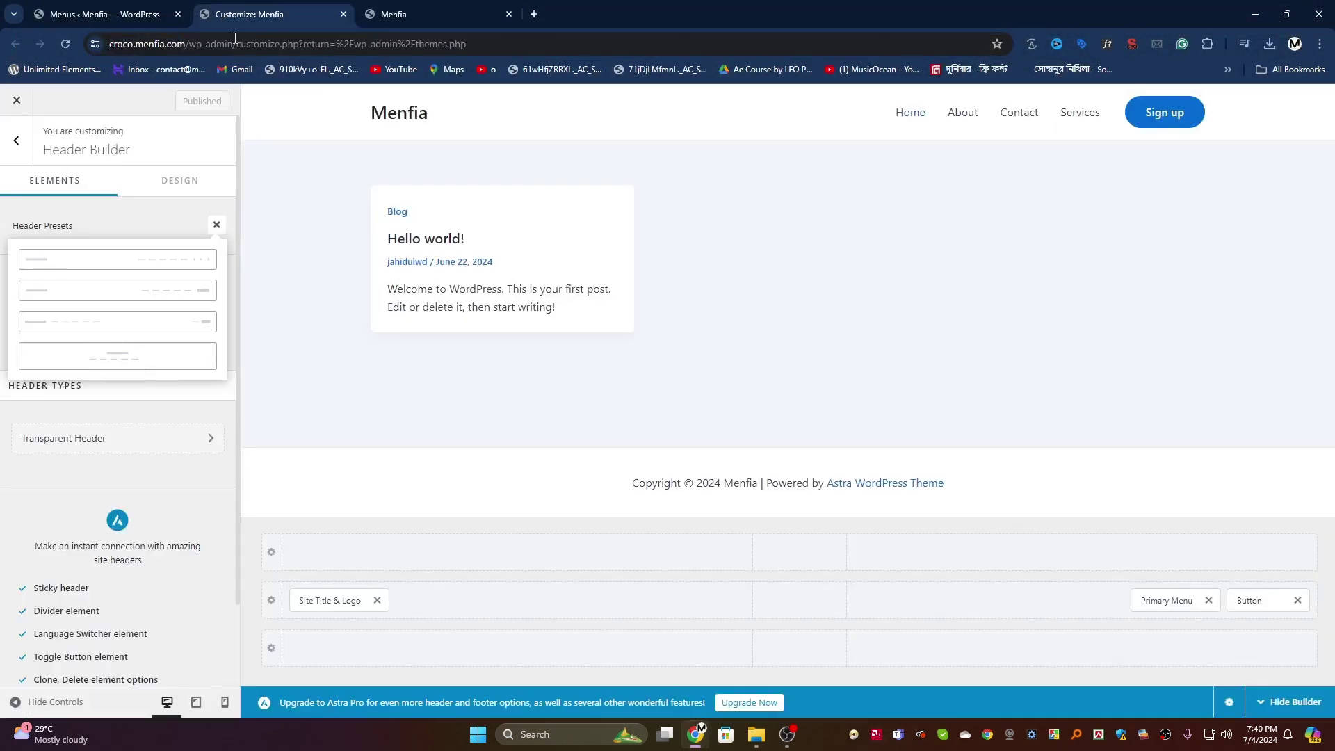
click(1133, 101)
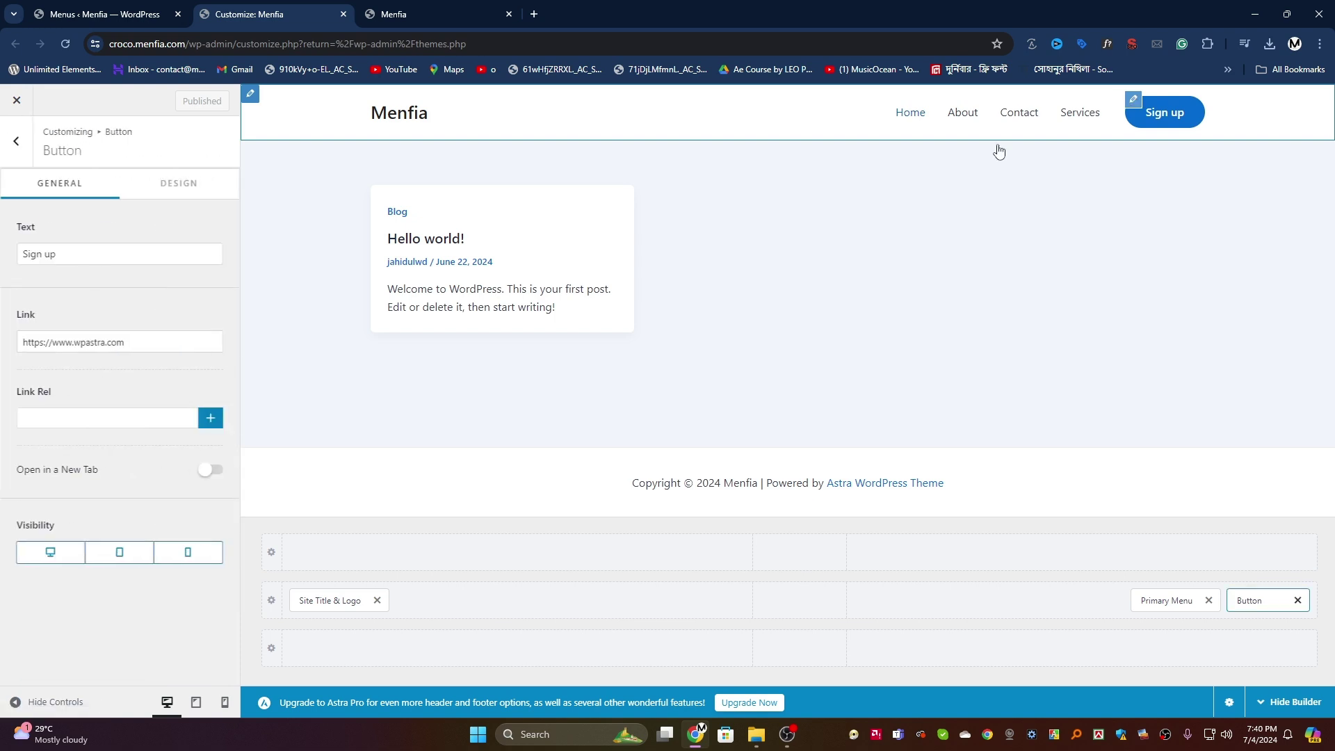
click(63, 333)
key(ctrl+a)
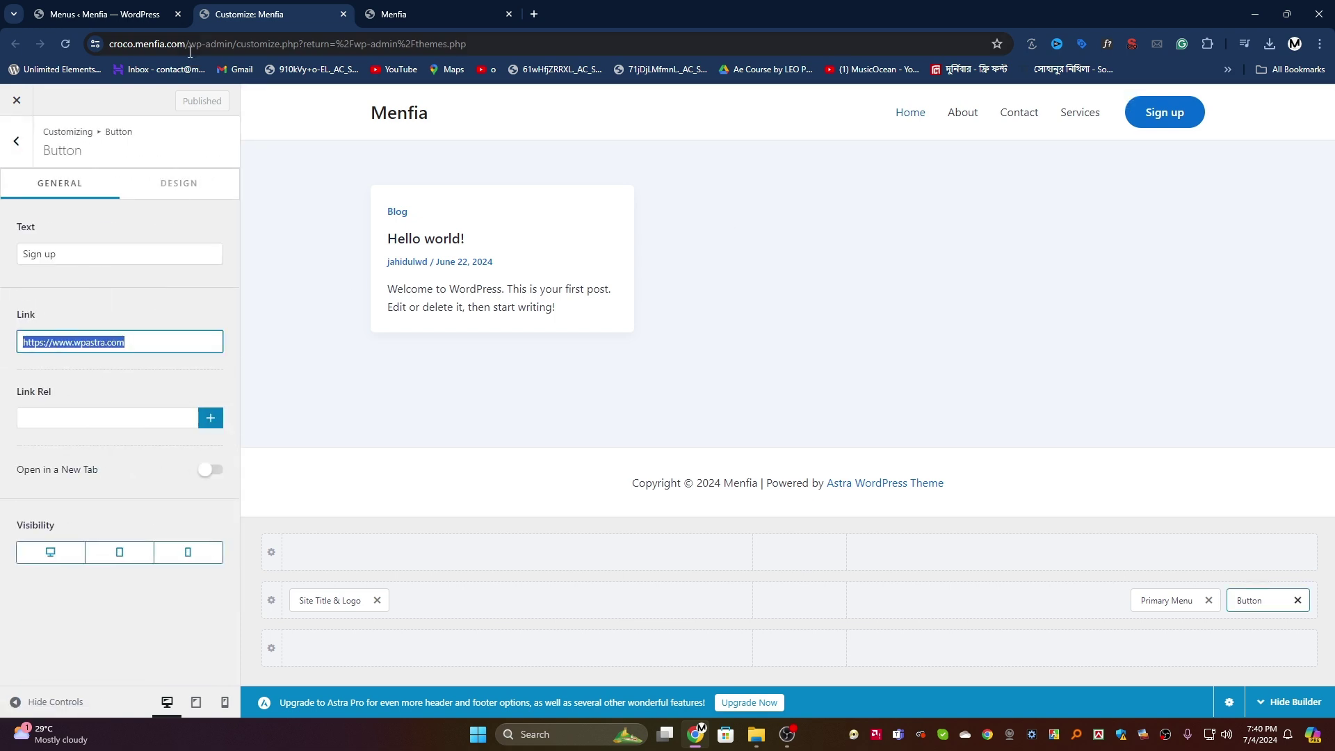
click(190, 53)
right_click(147, 50)
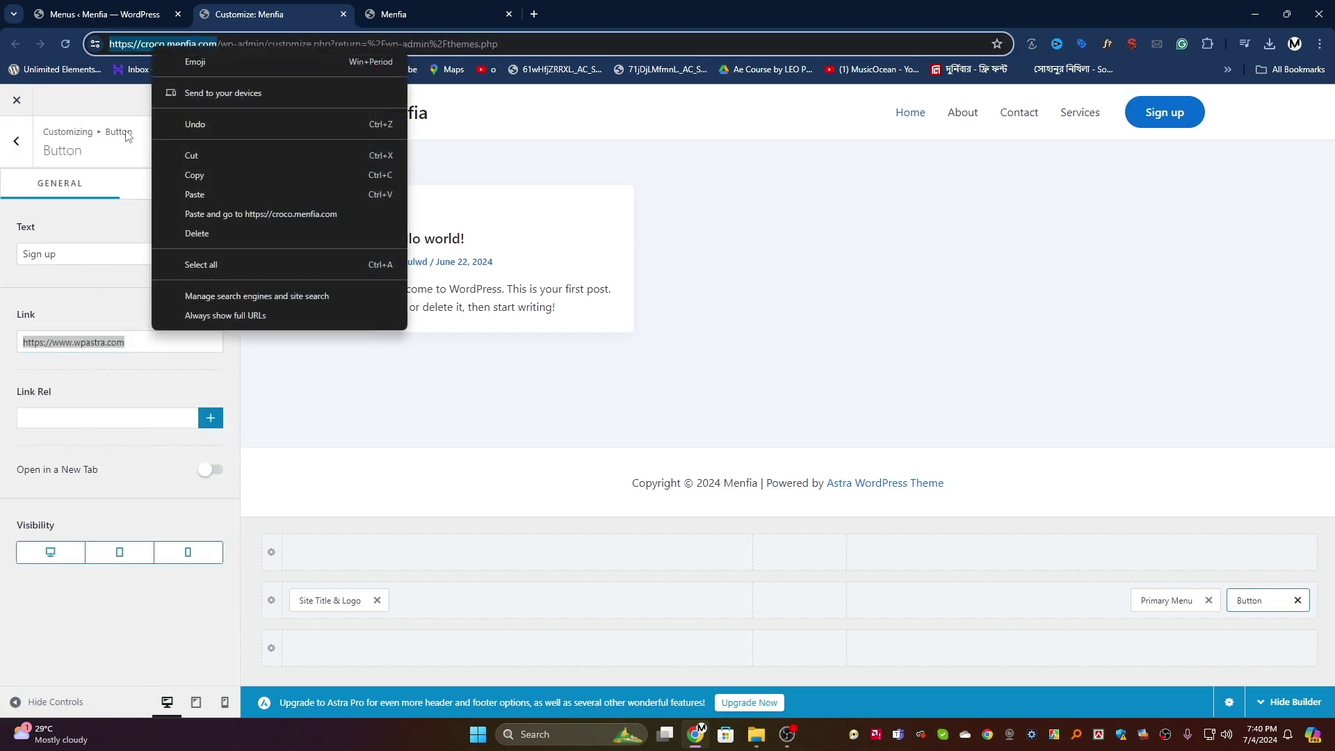
click(200, 177)
click(132, 341)
key(ctrl+a)
right_click(50, 342)
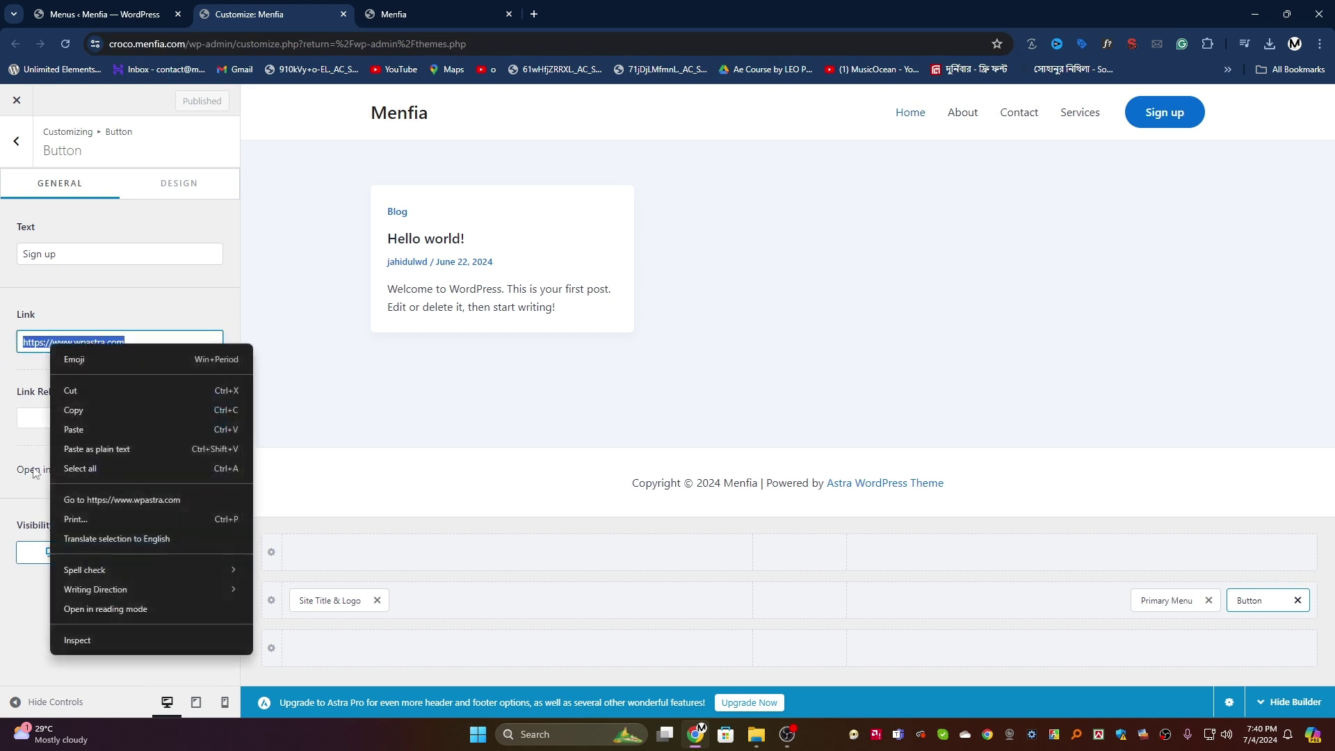
click(87, 429)
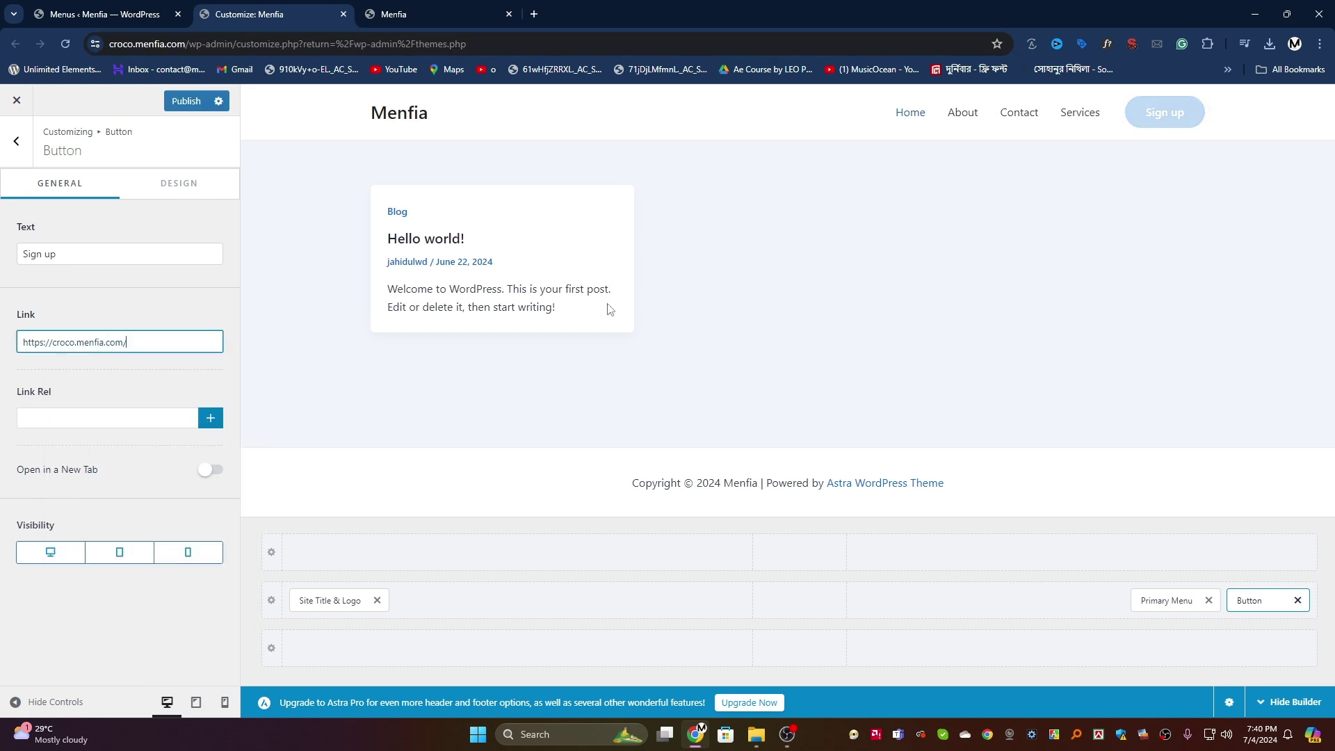
click(180, 103)
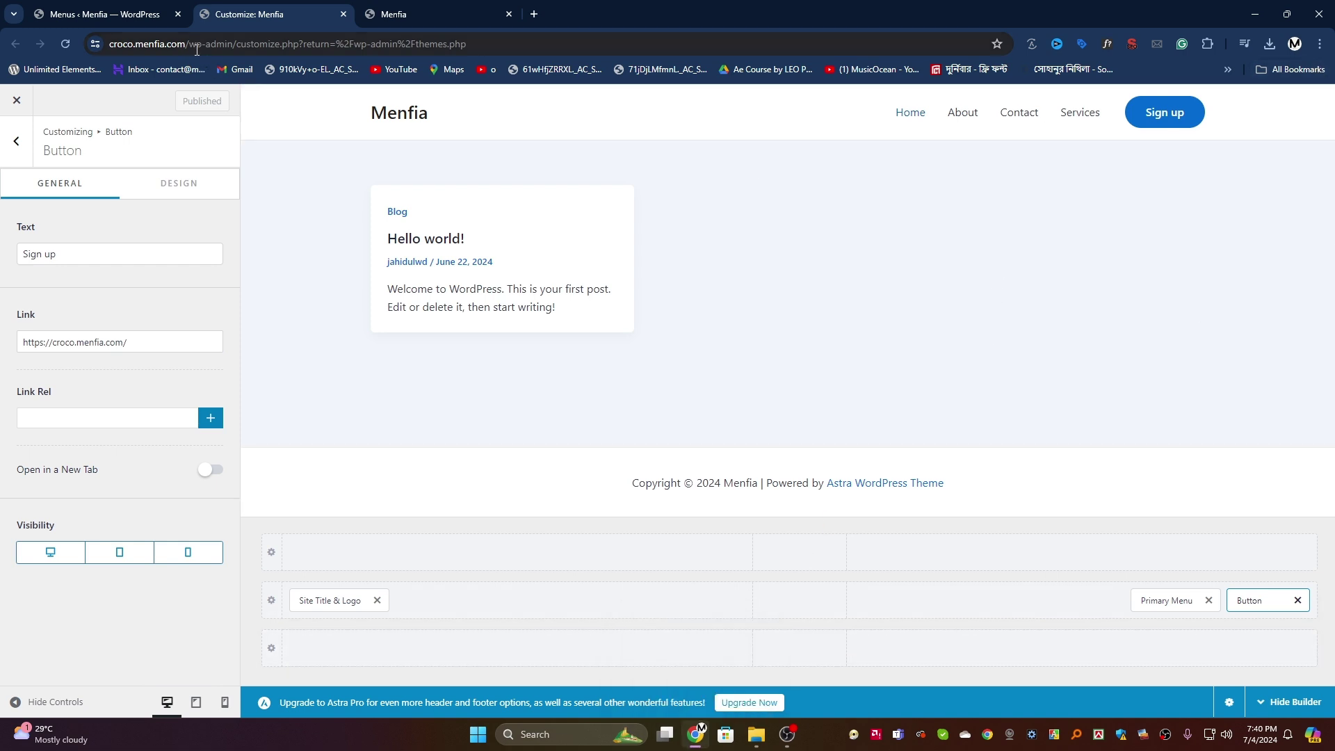
Step: Load the live site in a private window and test where Sign up leads
drag(197, 44, 111, 44)
right_click(139, 43)
click(176, 173)
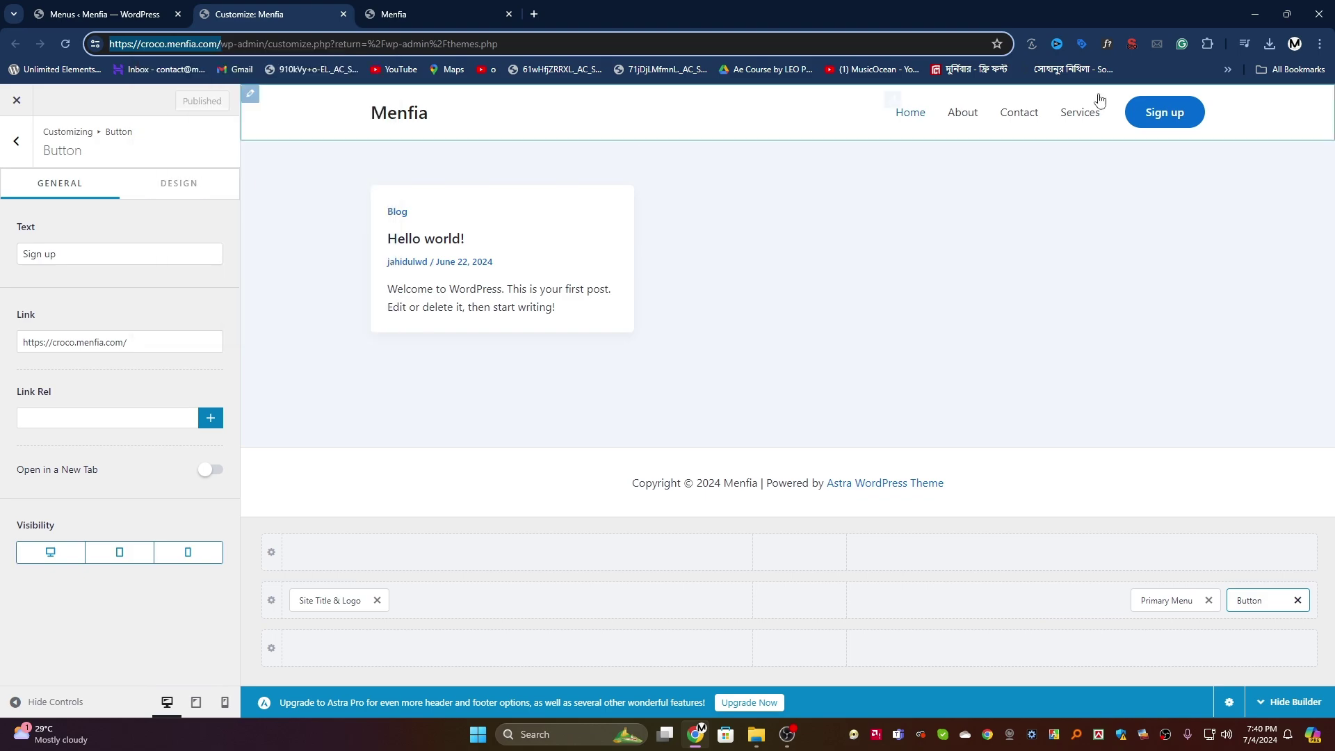
click(1319, 44)
click(1144, 120)
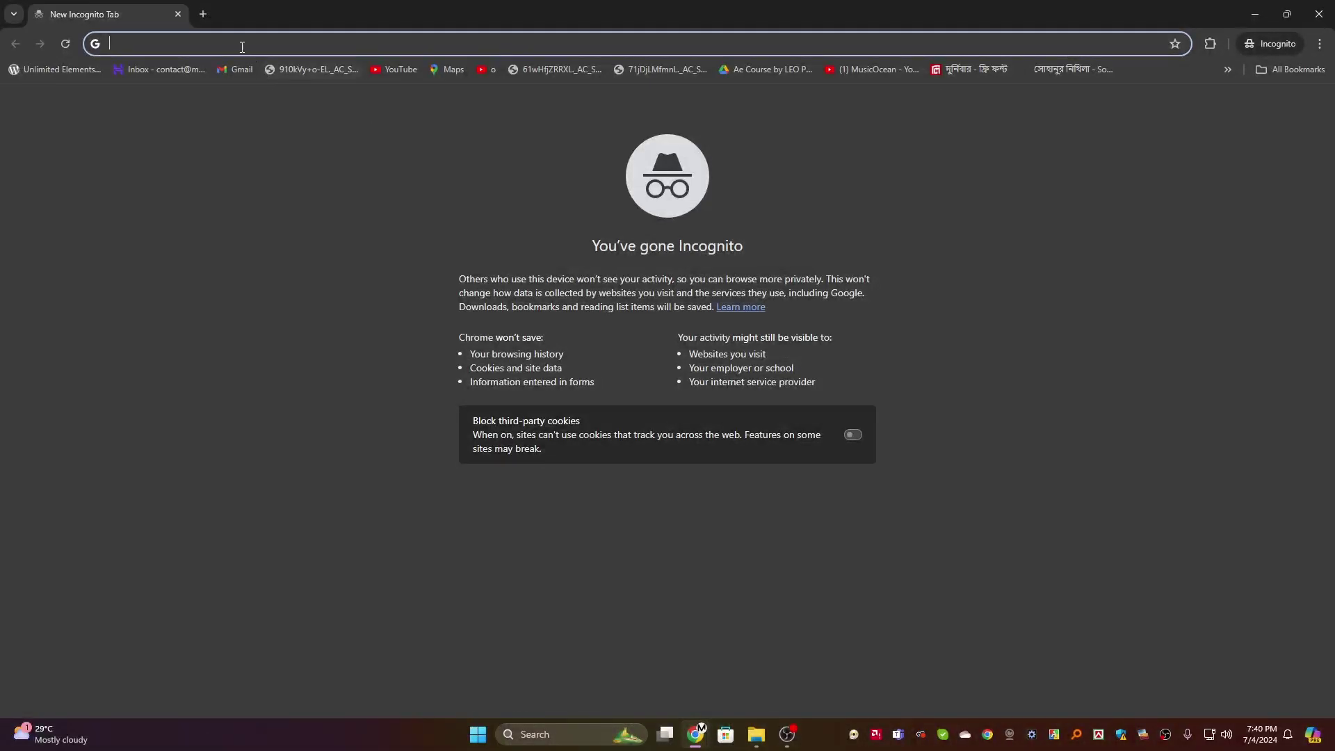
right_click(242, 46)
click(300, 182)
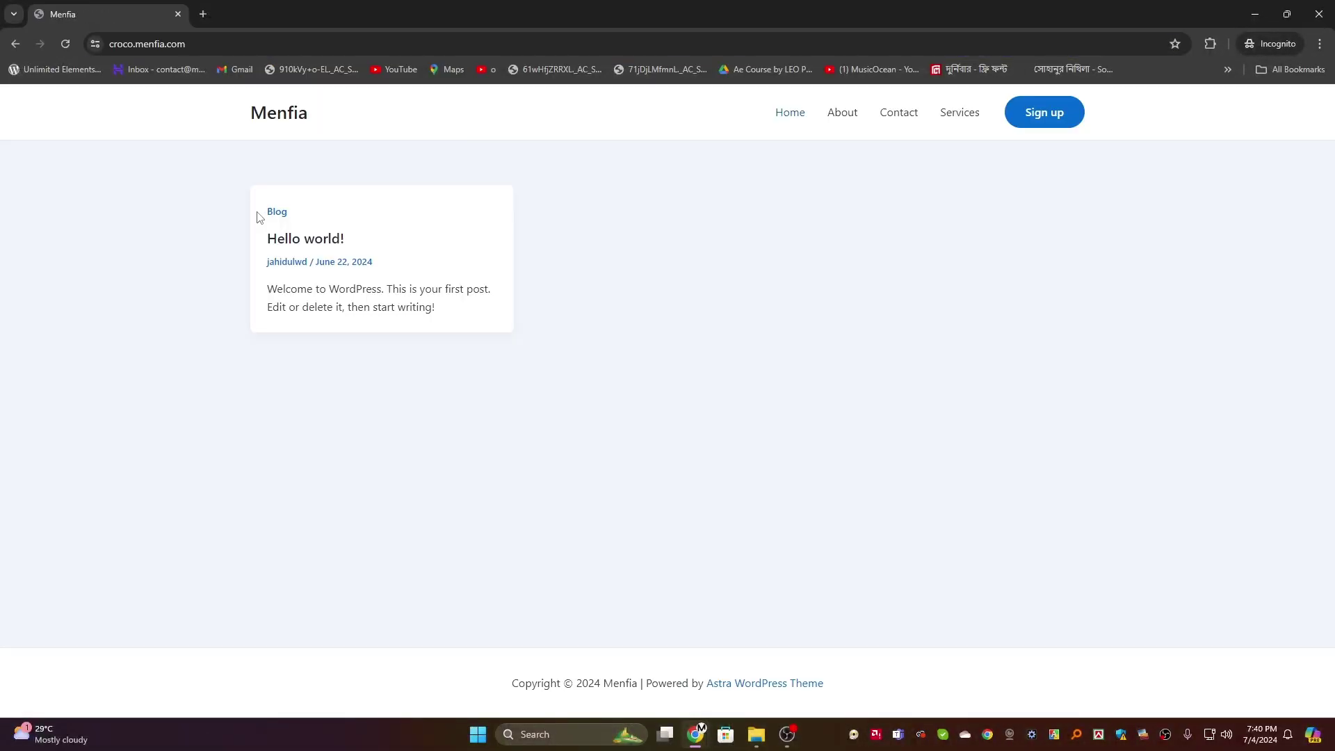
click(1035, 115)
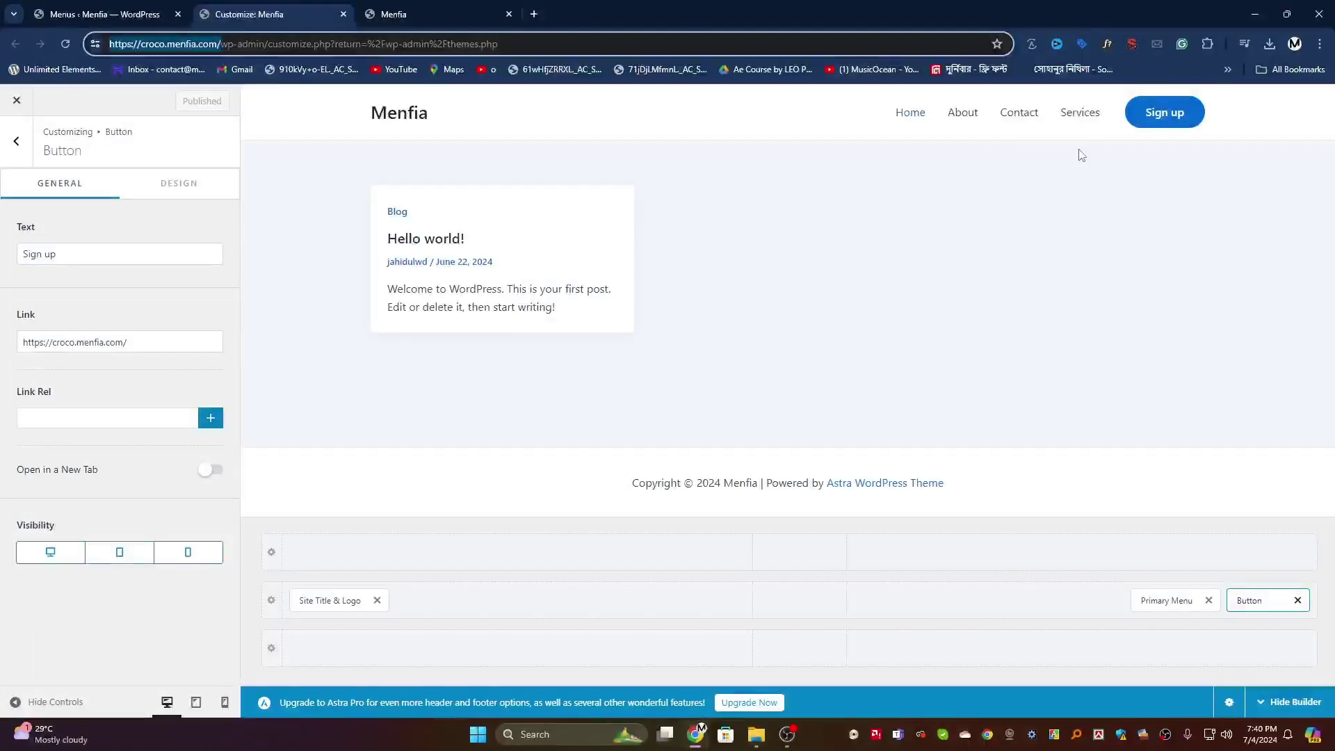
Step: Set the header margins to 0 and its width to Full Width, then publish
click(16, 141)
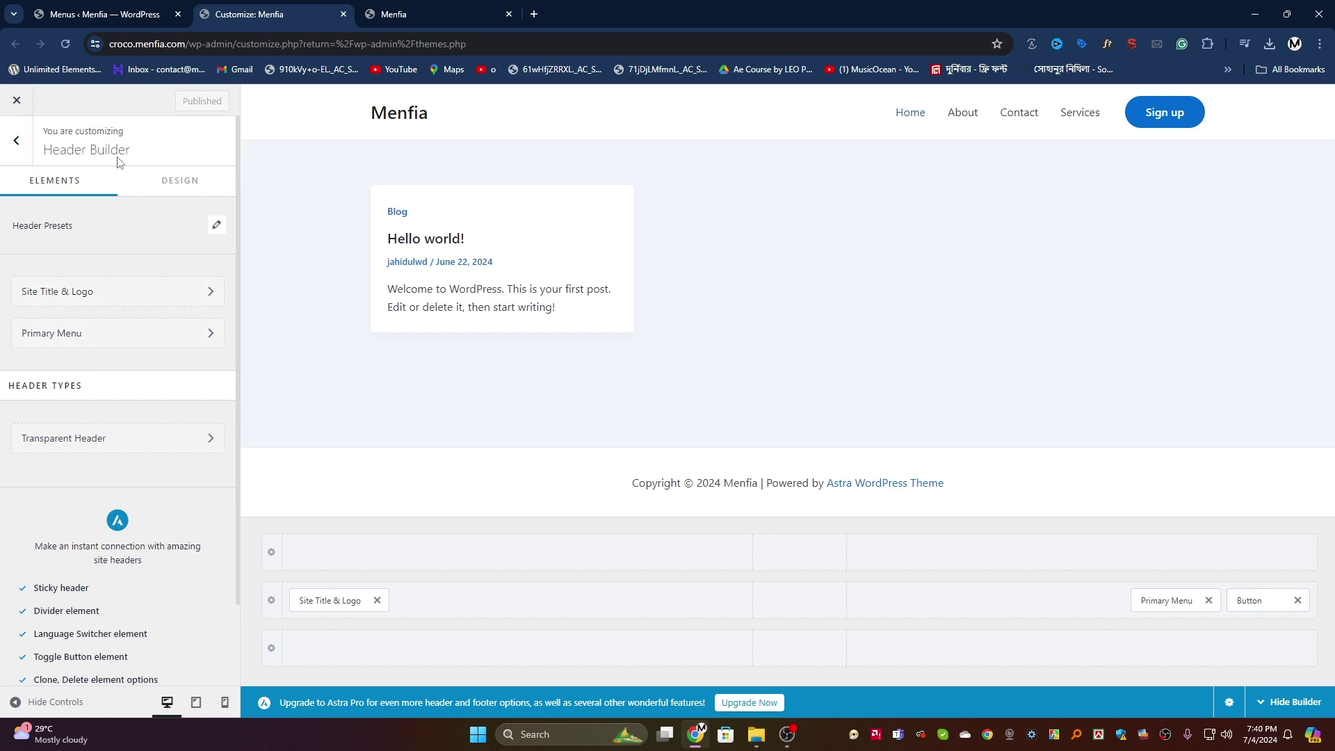
click(156, 185)
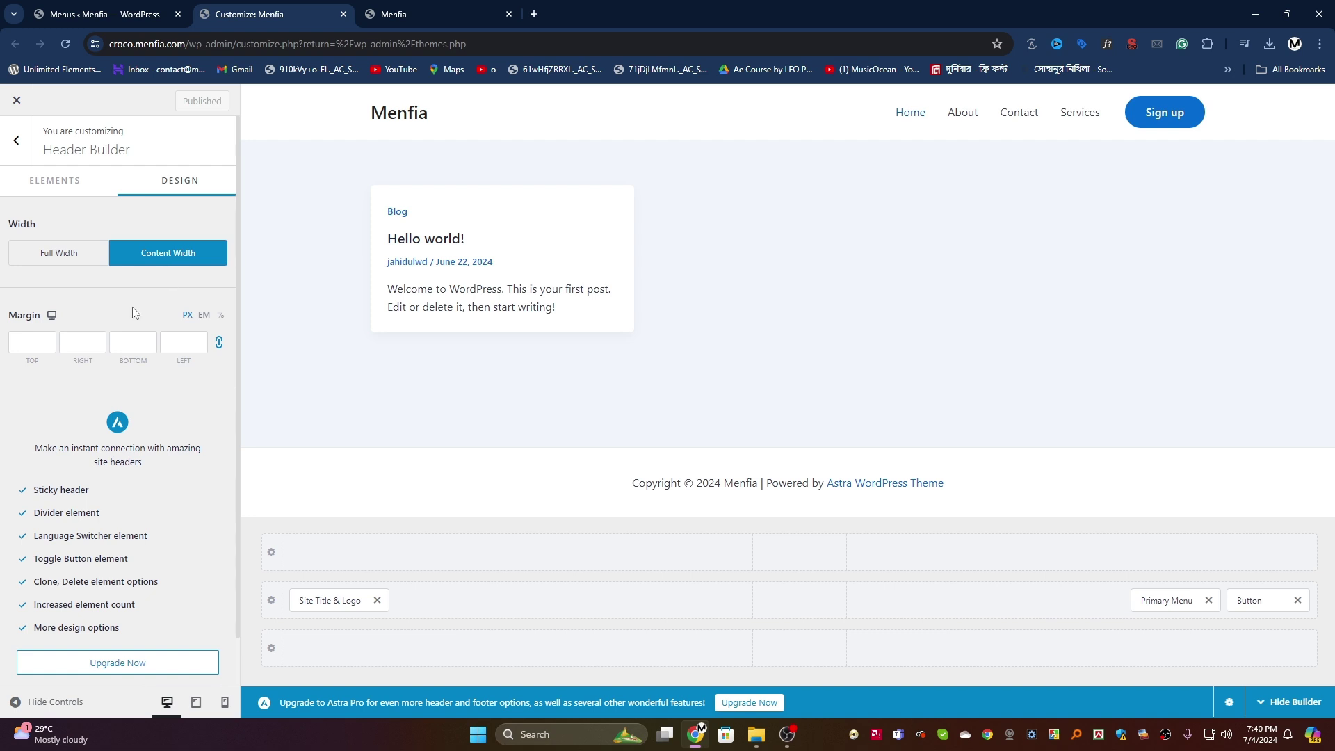
click(35, 345)
text(20)
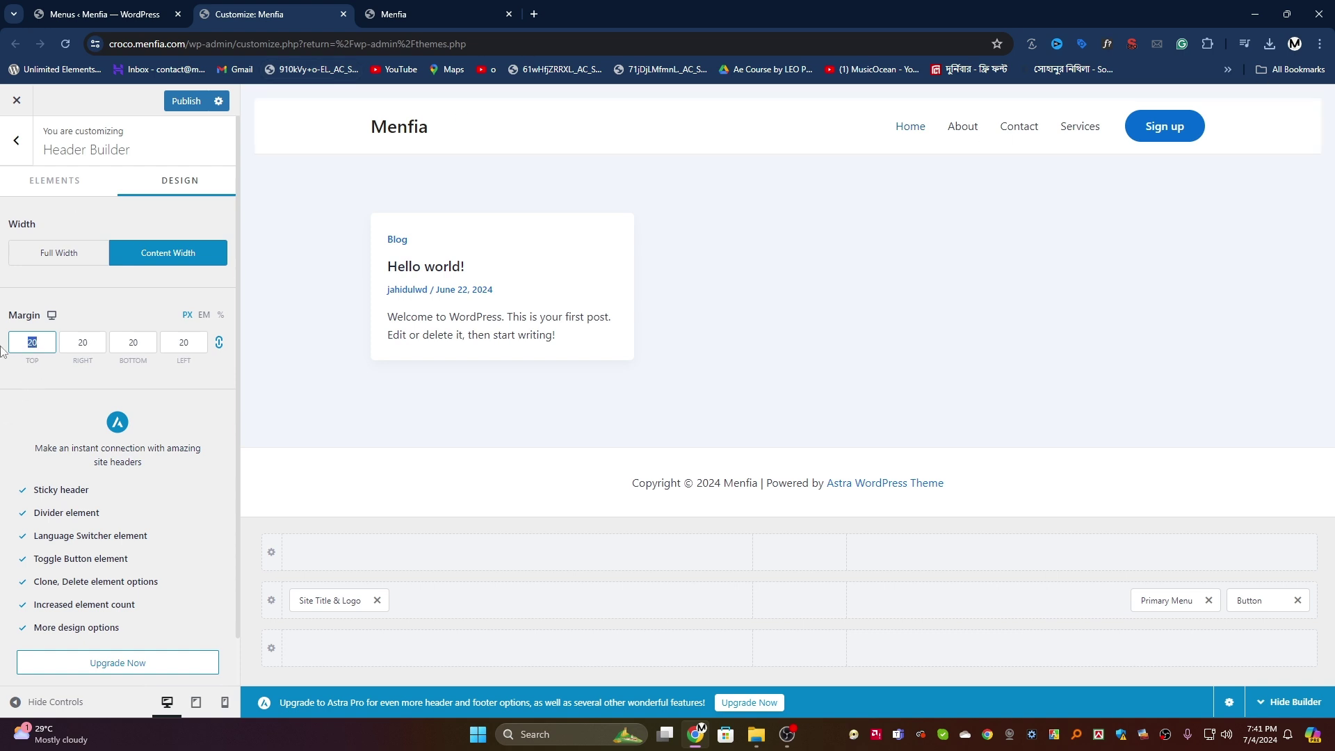
key(BackSpace)
click(60, 259)
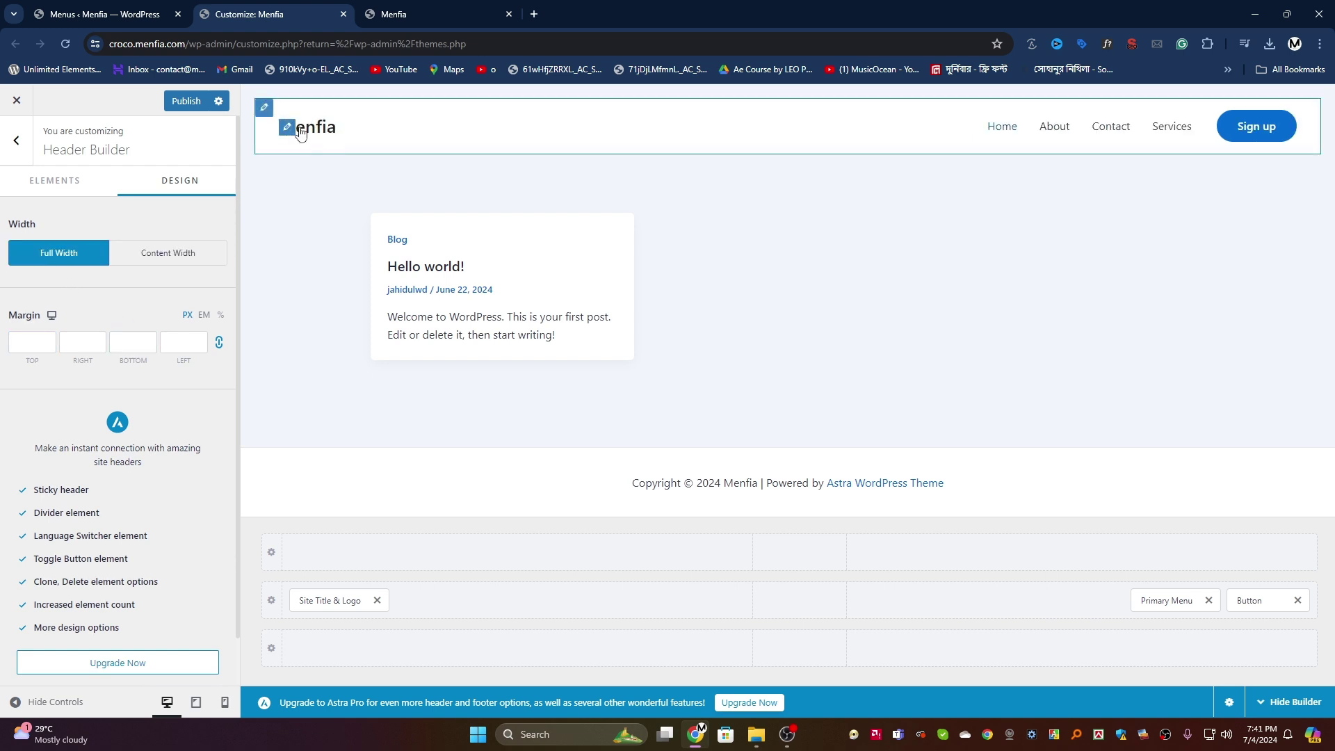
click(187, 108)
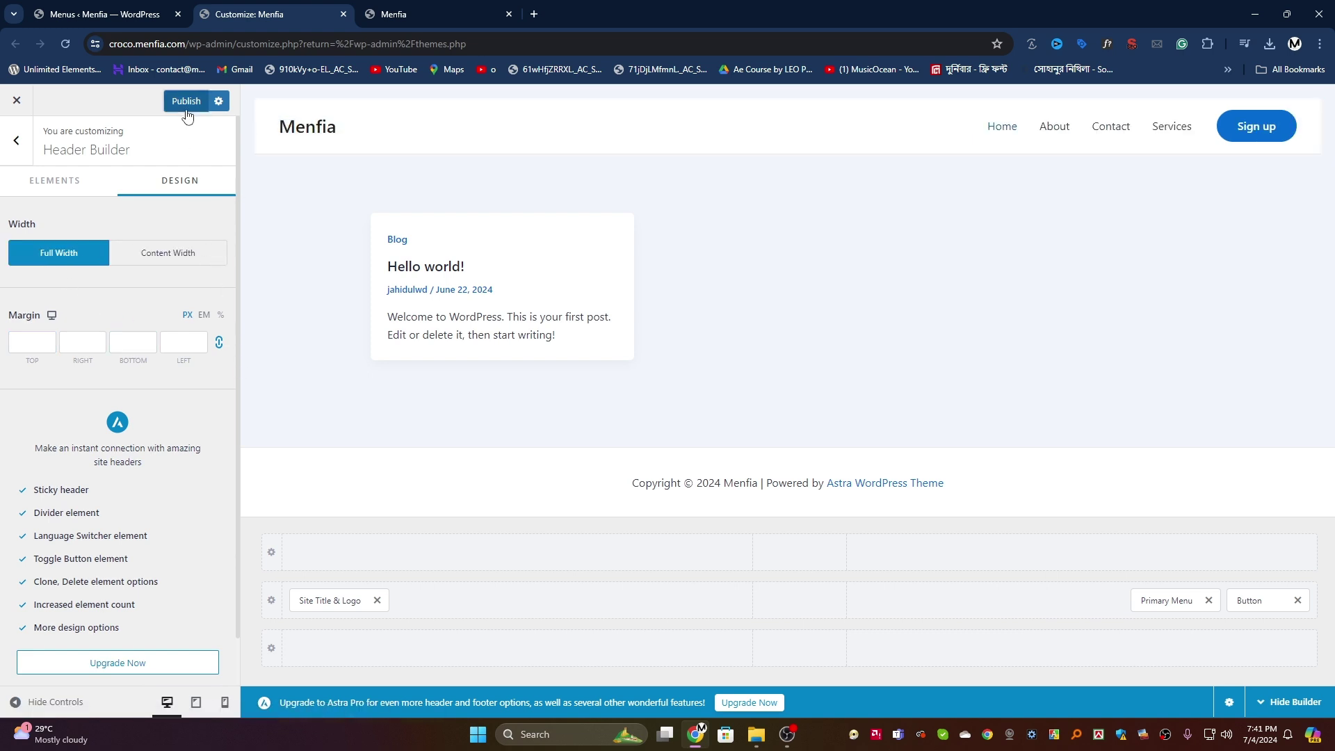
click(185, 341)
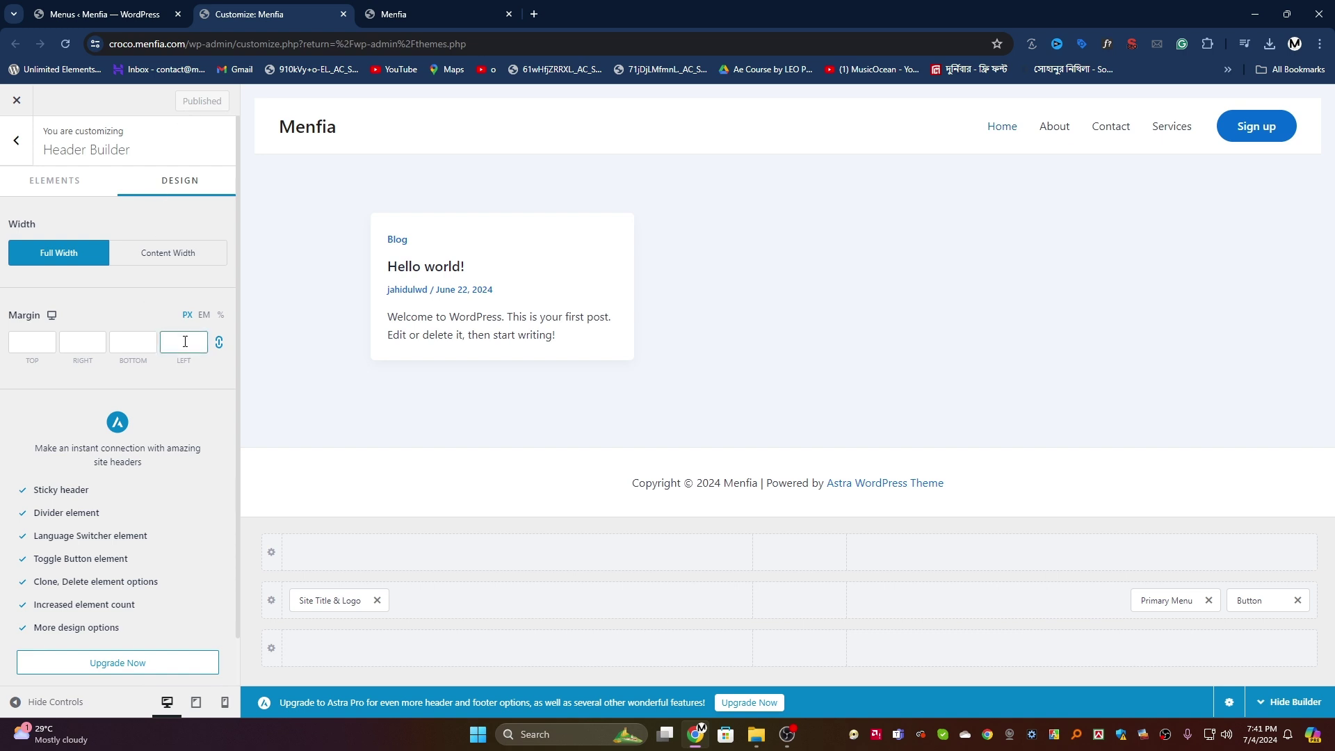
text(0)
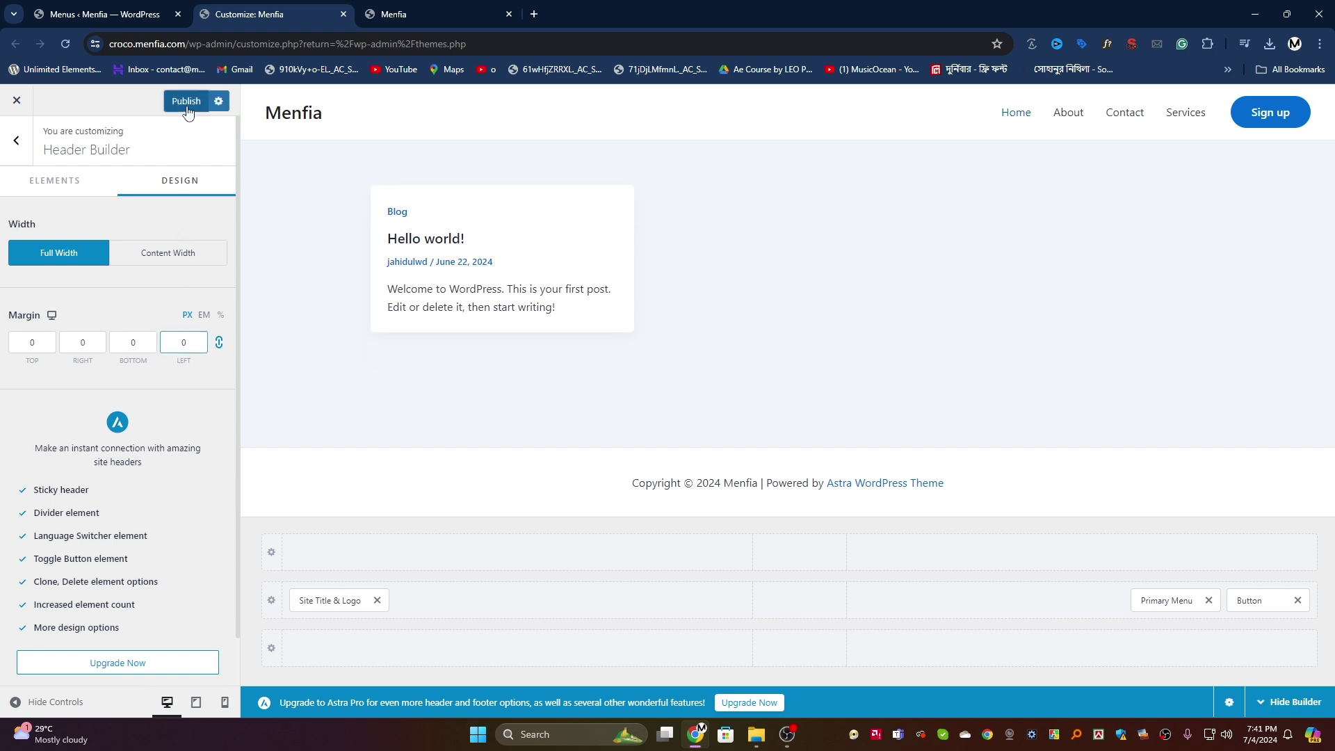
click(186, 101)
Step: Check the full-width header in a private window, then switch back to Content Width
drag(185, 43, 106, 44)
right_click(147, 45)
click(182, 174)
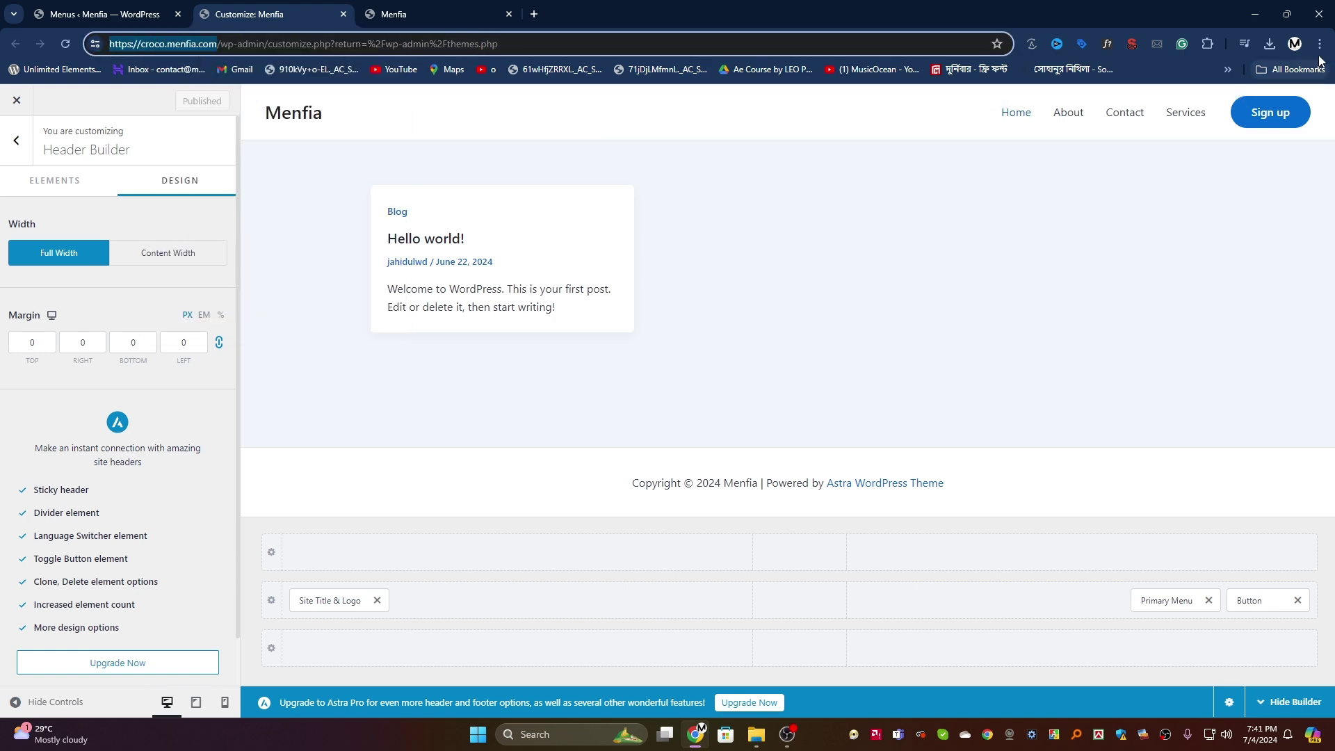
key(alt+f)
click(1182, 136)
right_click(170, 43)
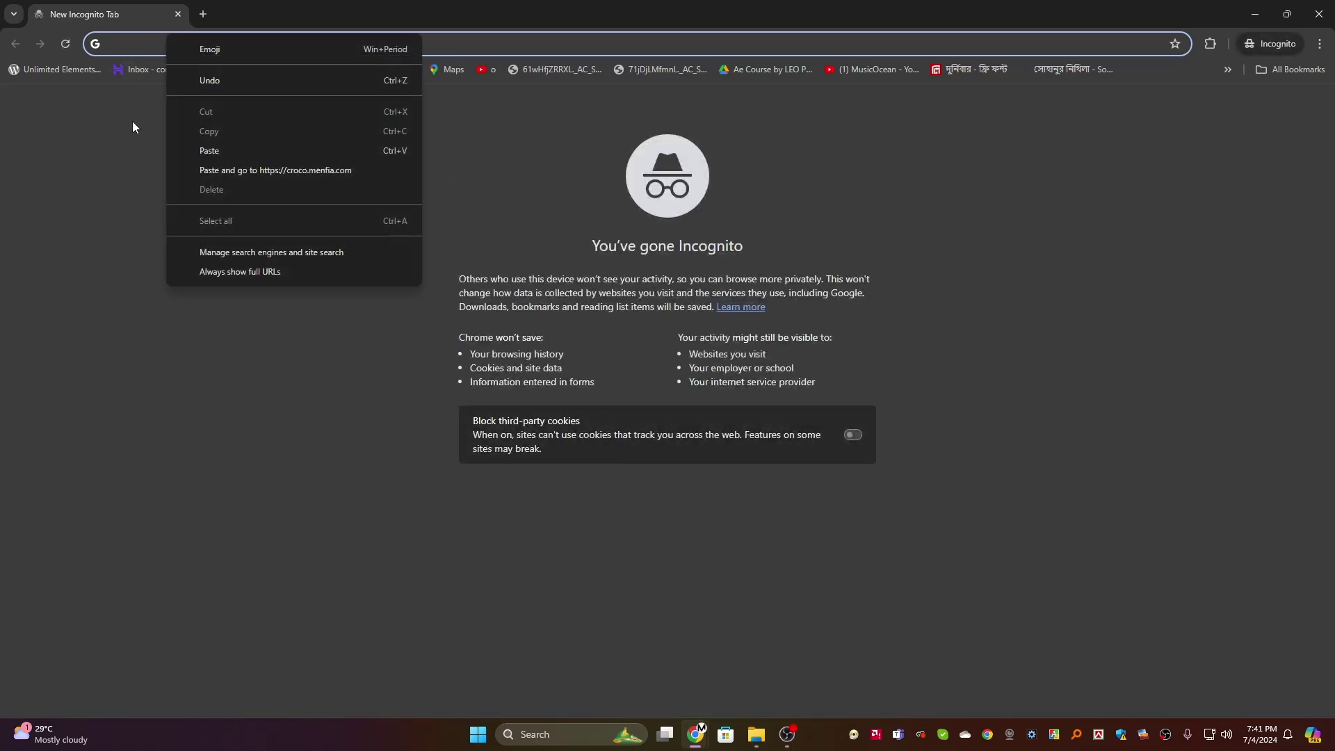
click(227, 170)
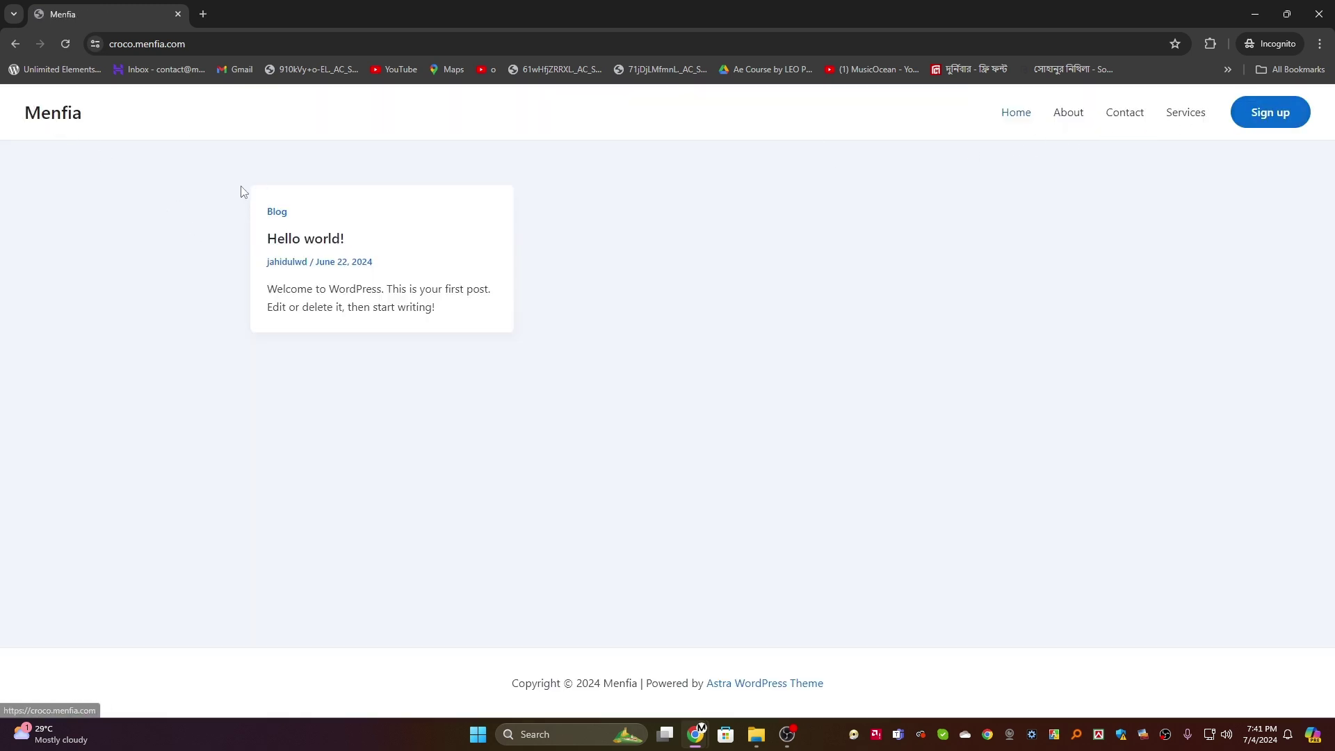
click(1255, 12)
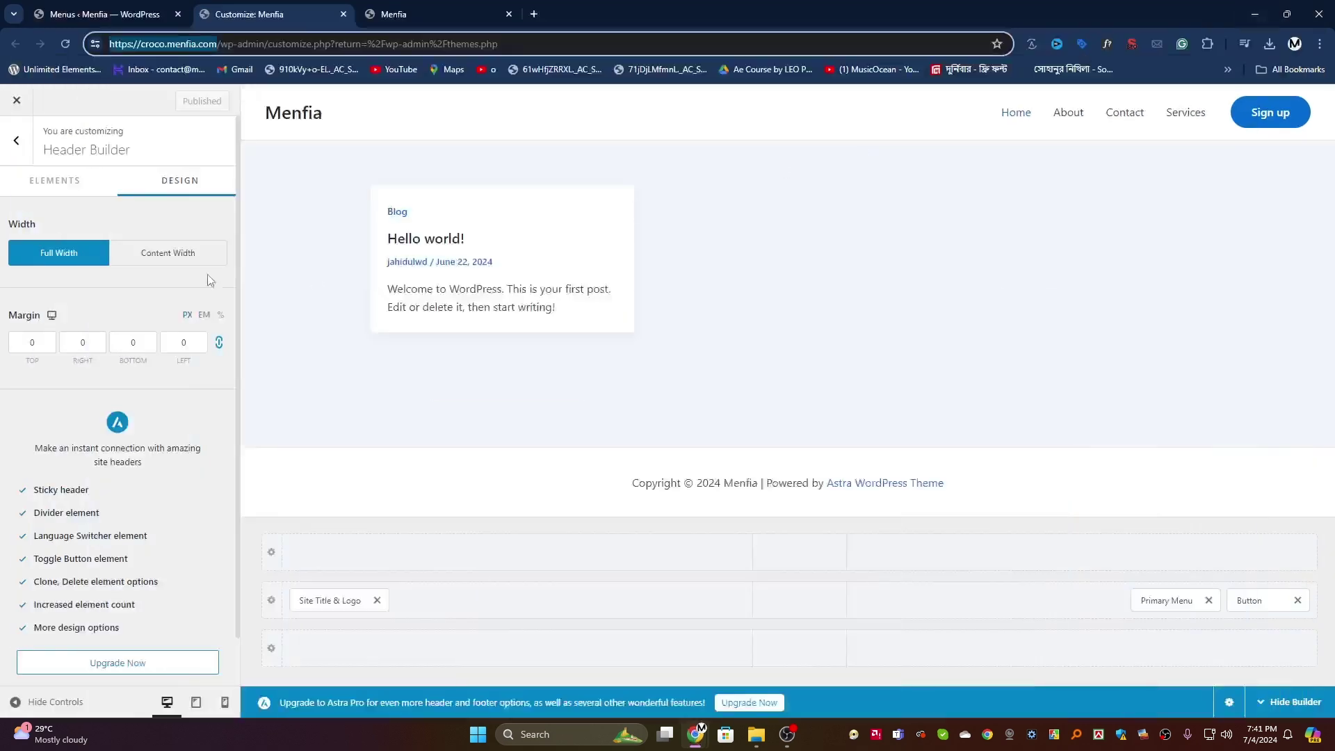
click(162, 257)
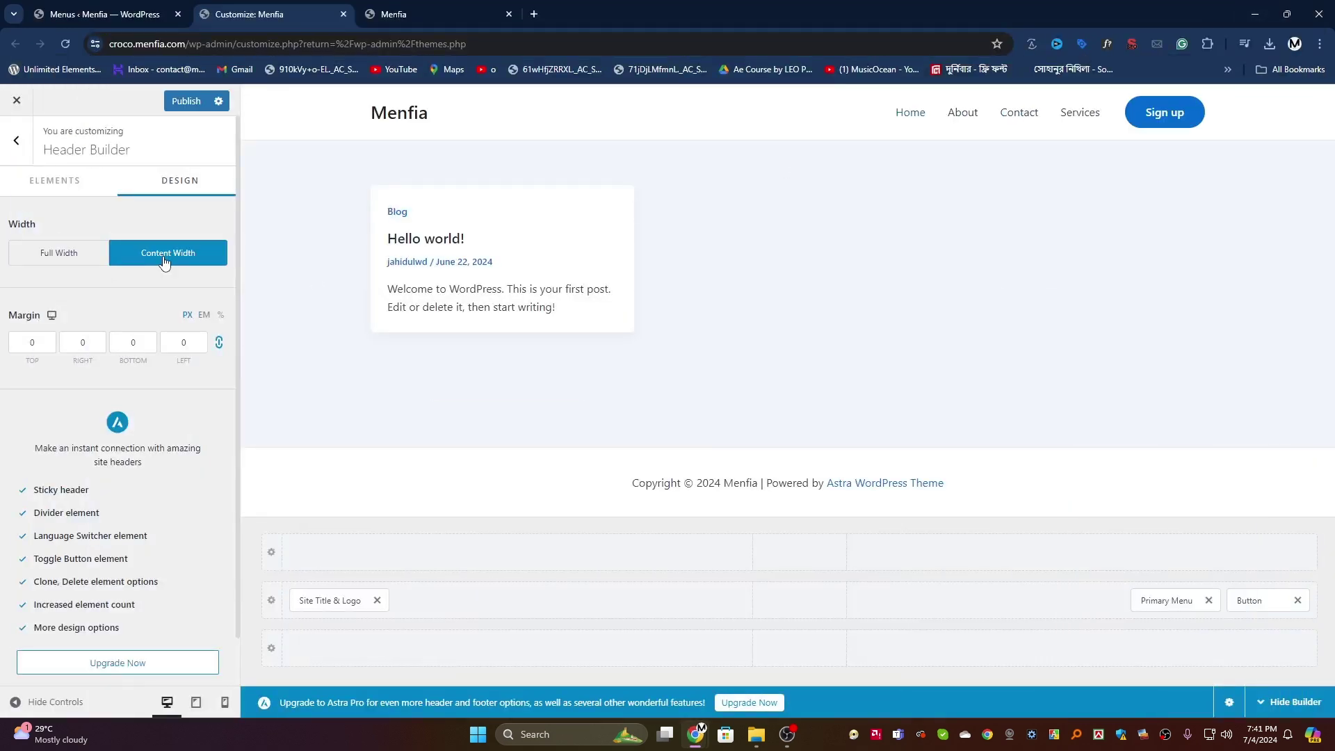
Step: Publish the Content Width header and review the Header Builder settings
click(16, 140)
click(185, 100)
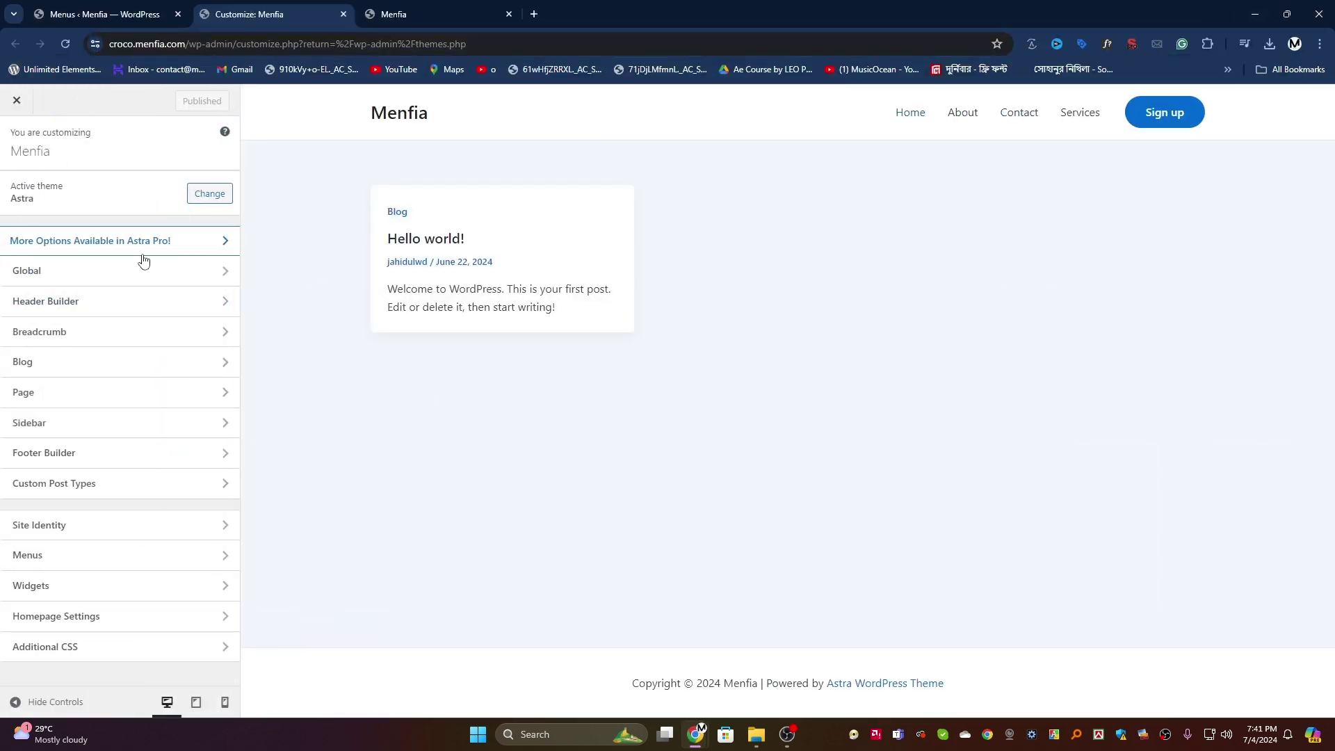
click(102, 310)
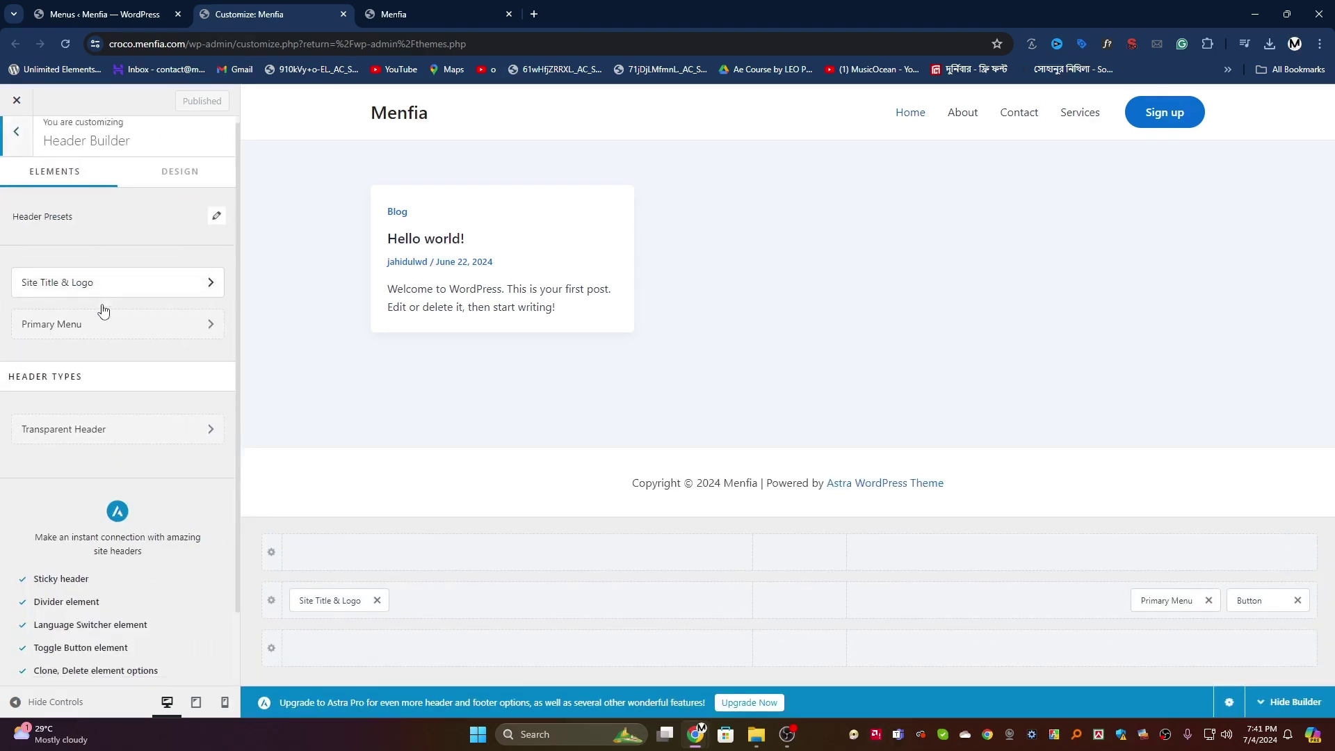
scroll(81, 464, down, 1)
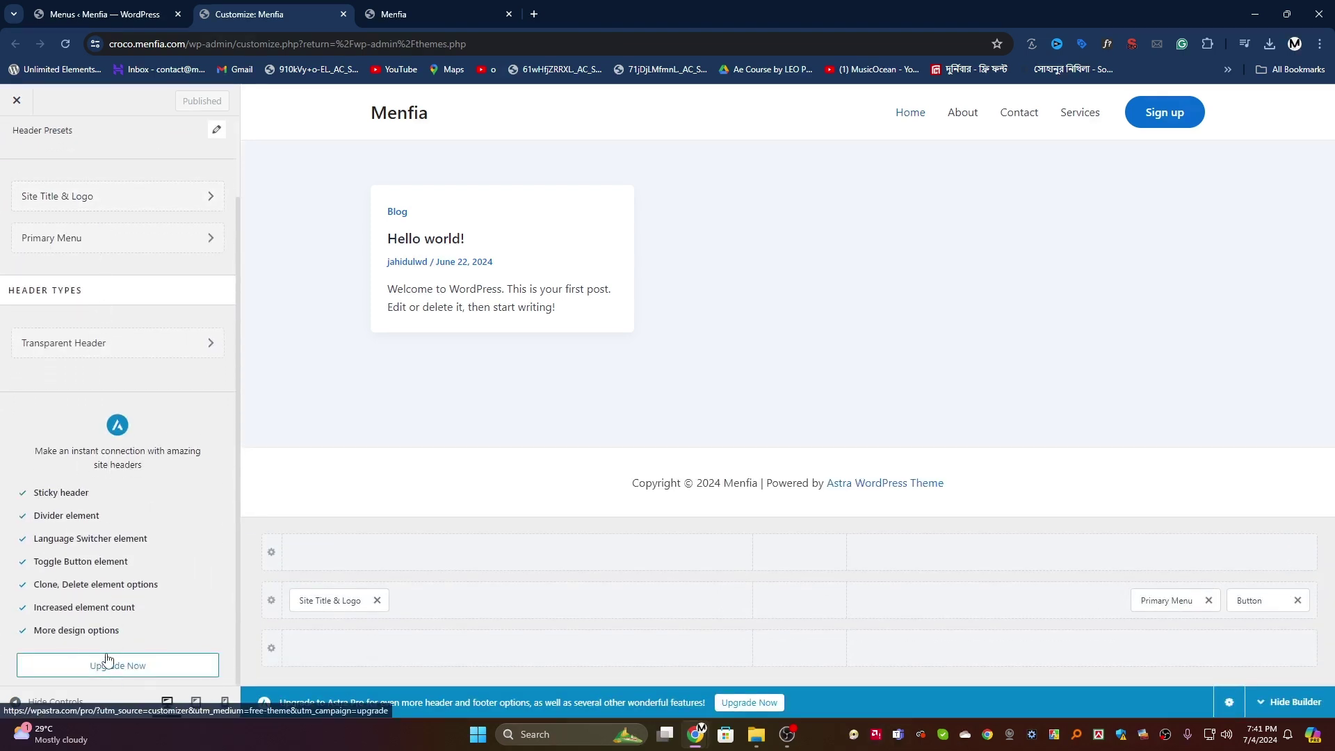
scroll(108, 660, up, 2)
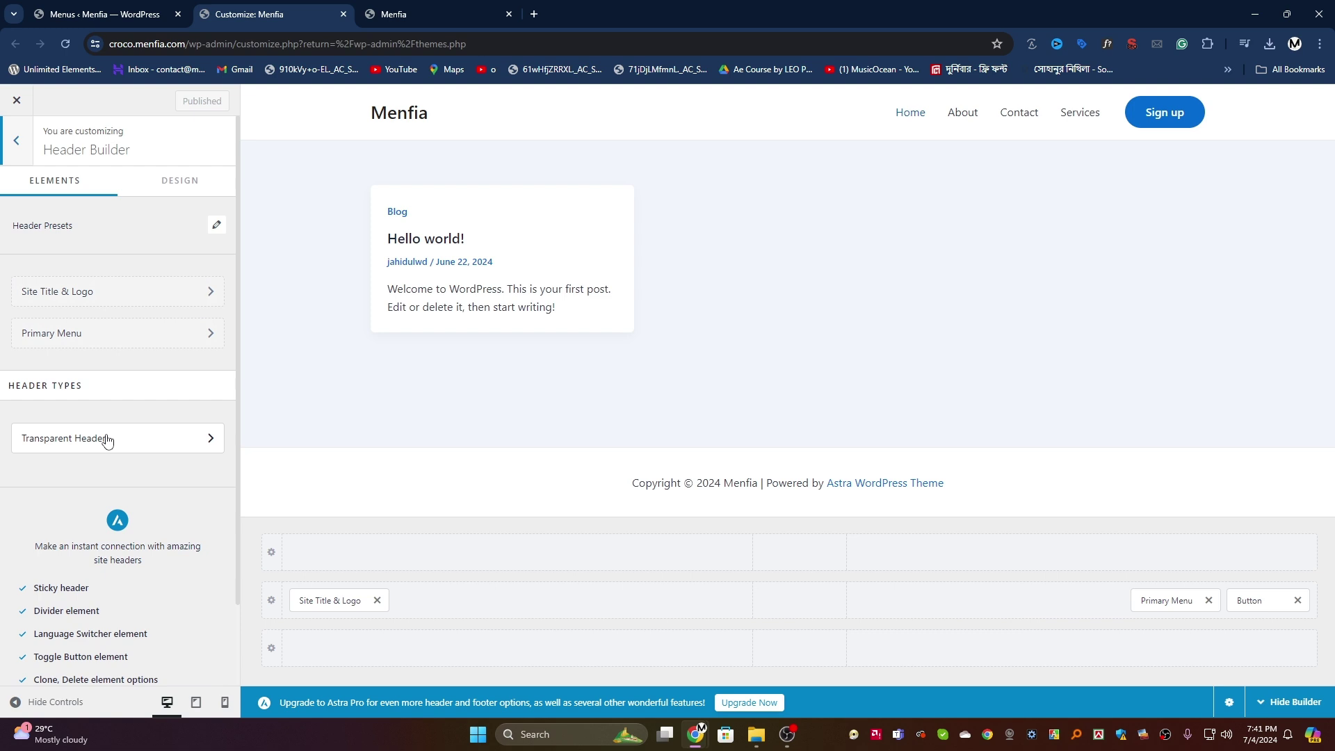
click(28, 143)
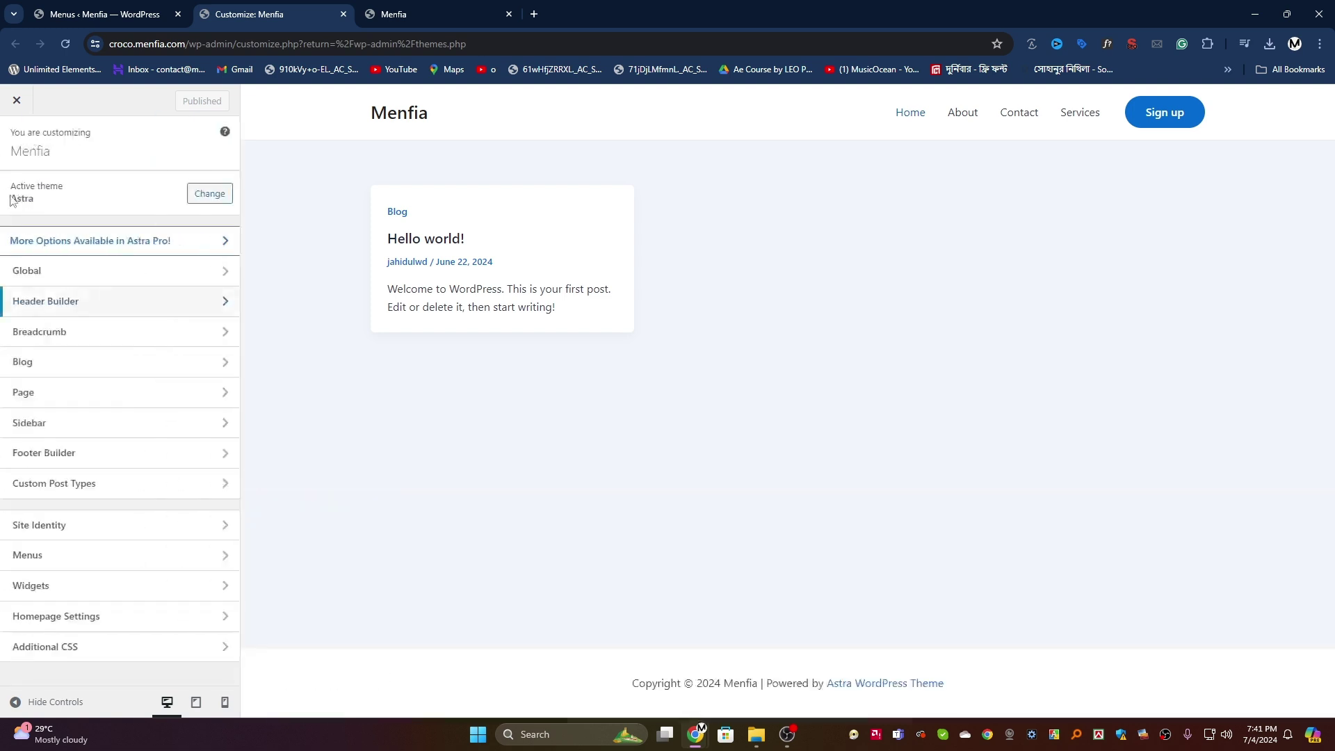
Step: Set the breadcrumb Header Position to Inside and publish
click(78, 334)
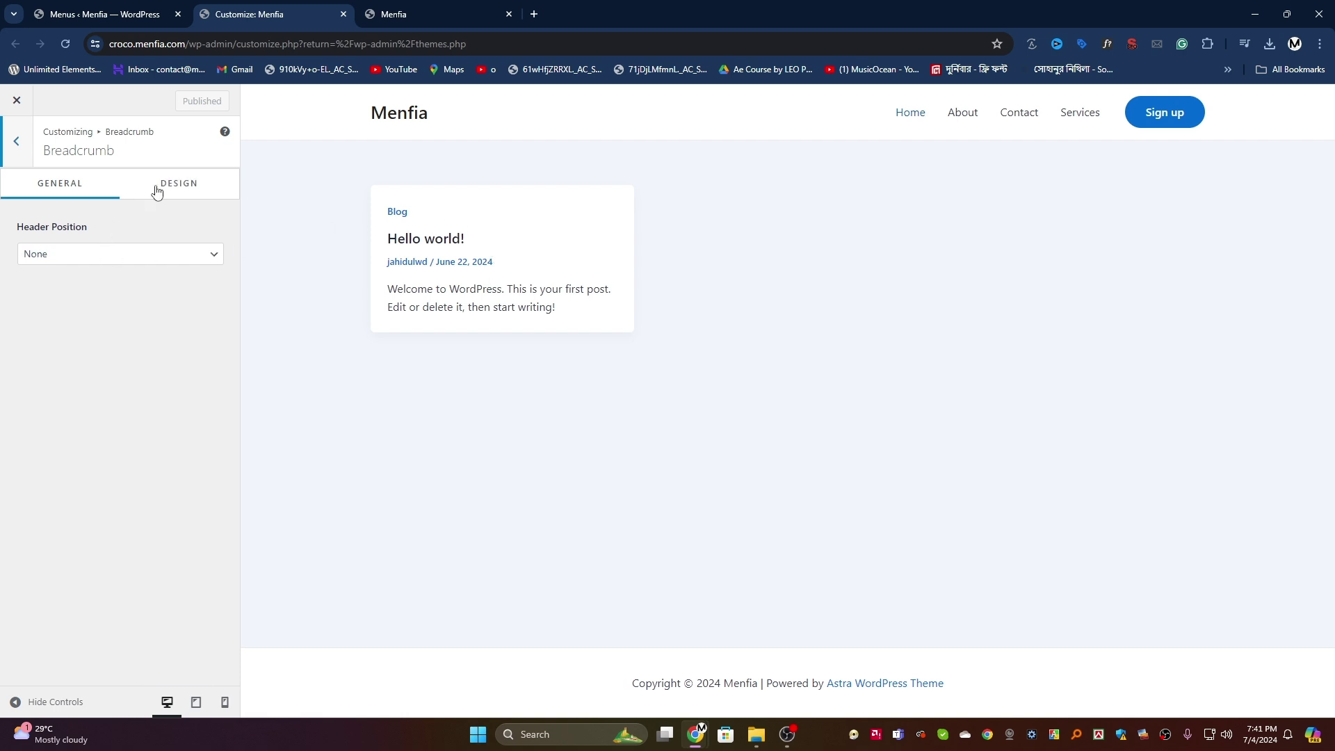
click(115, 254)
click(89, 287)
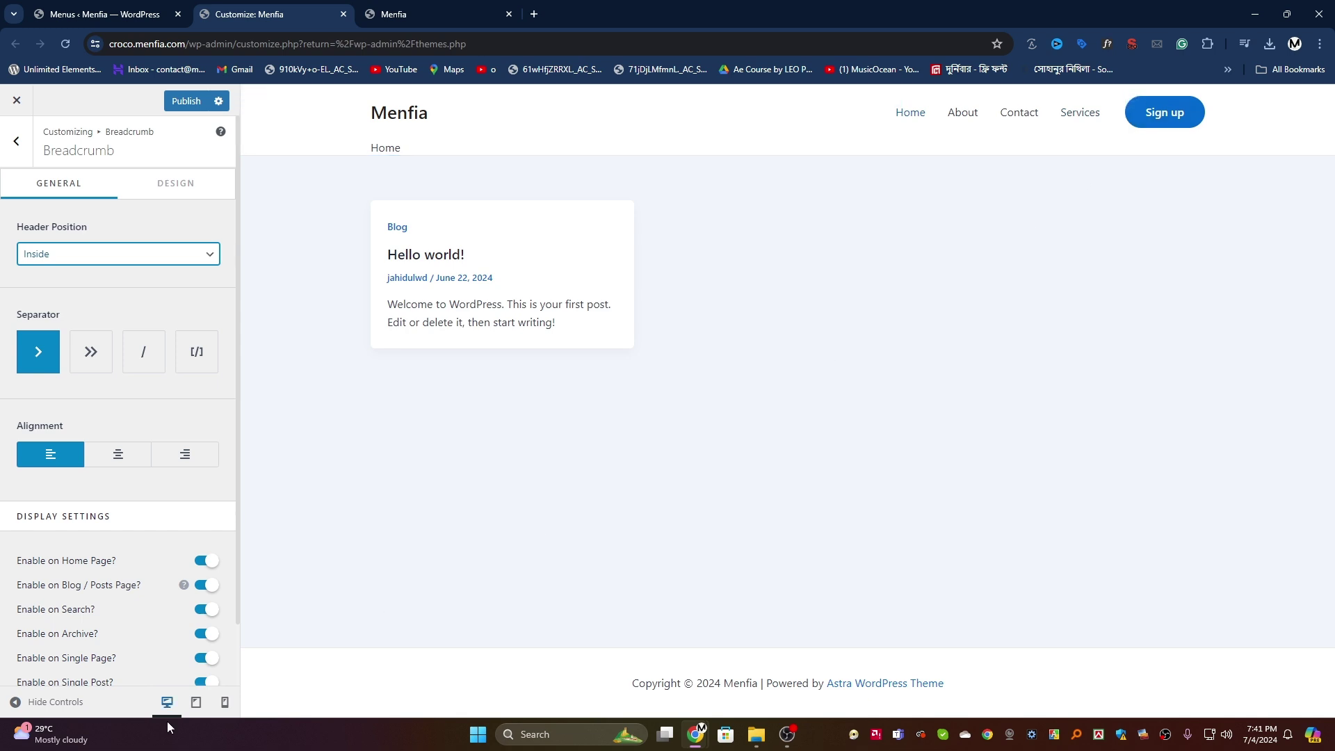
click(186, 102)
Step: From All Pages, create and publish a new page titled Home
click(139, 14)
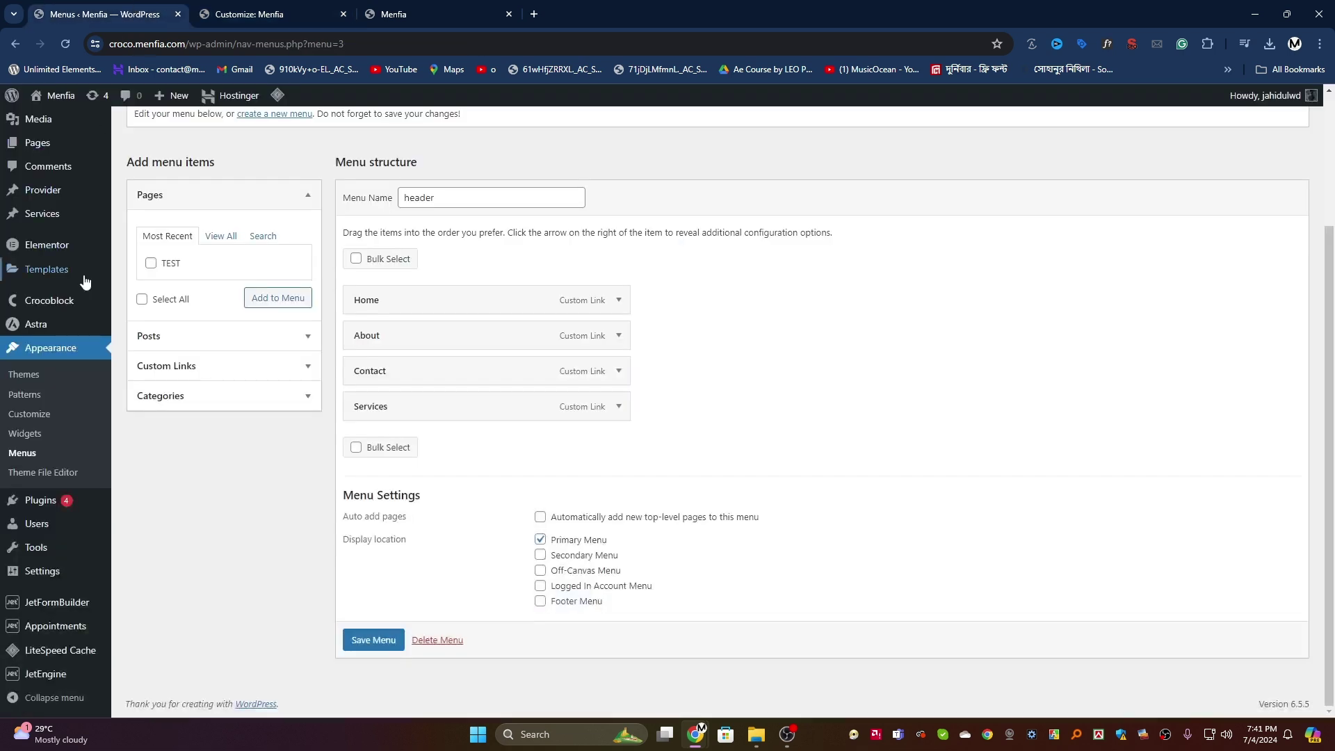
mouse_move(38, 216)
click(136, 218)
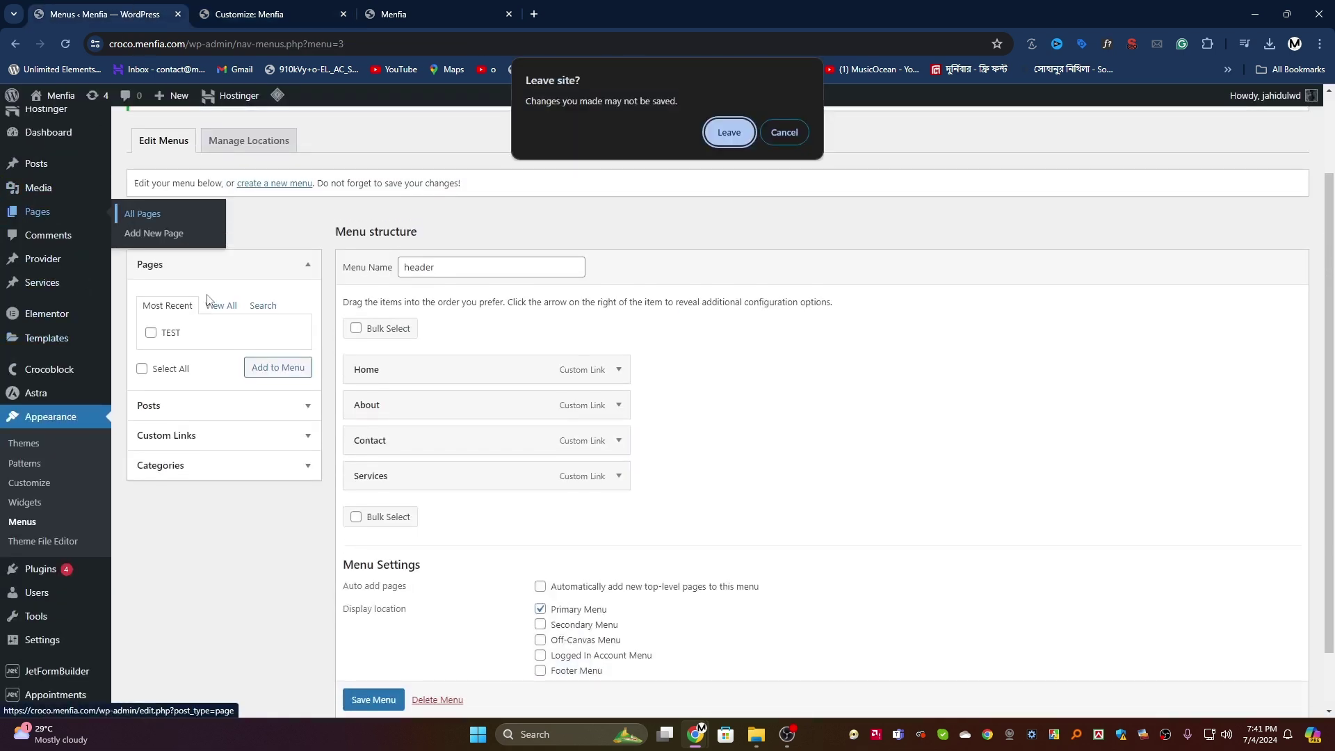
click(728, 133)
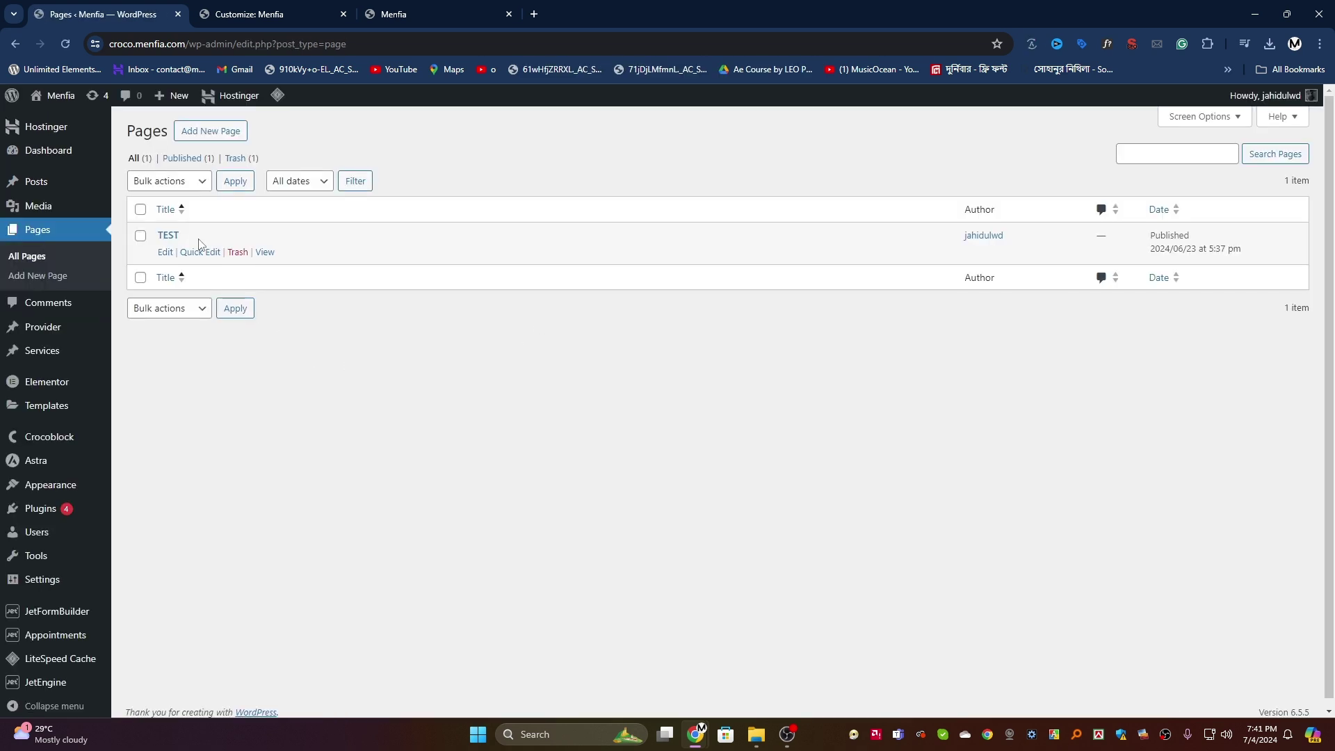
click(210, 131)
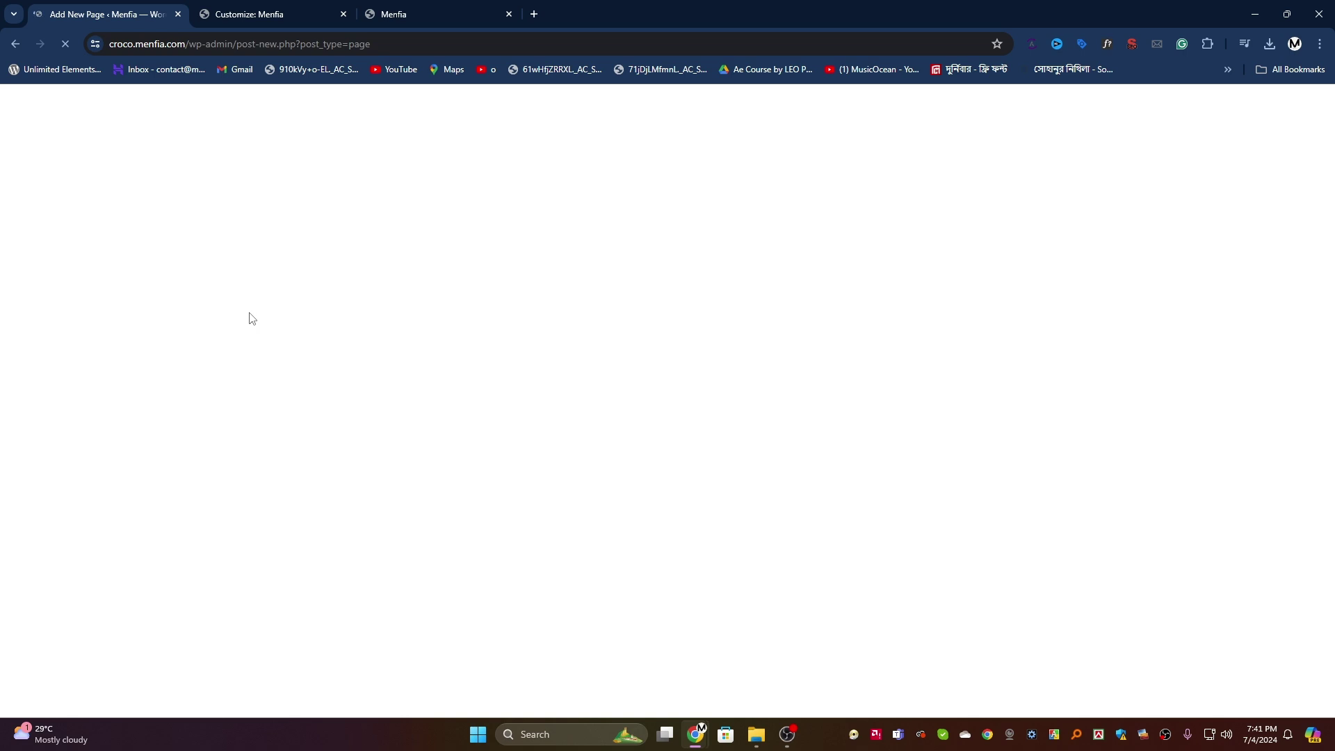
text(Home)
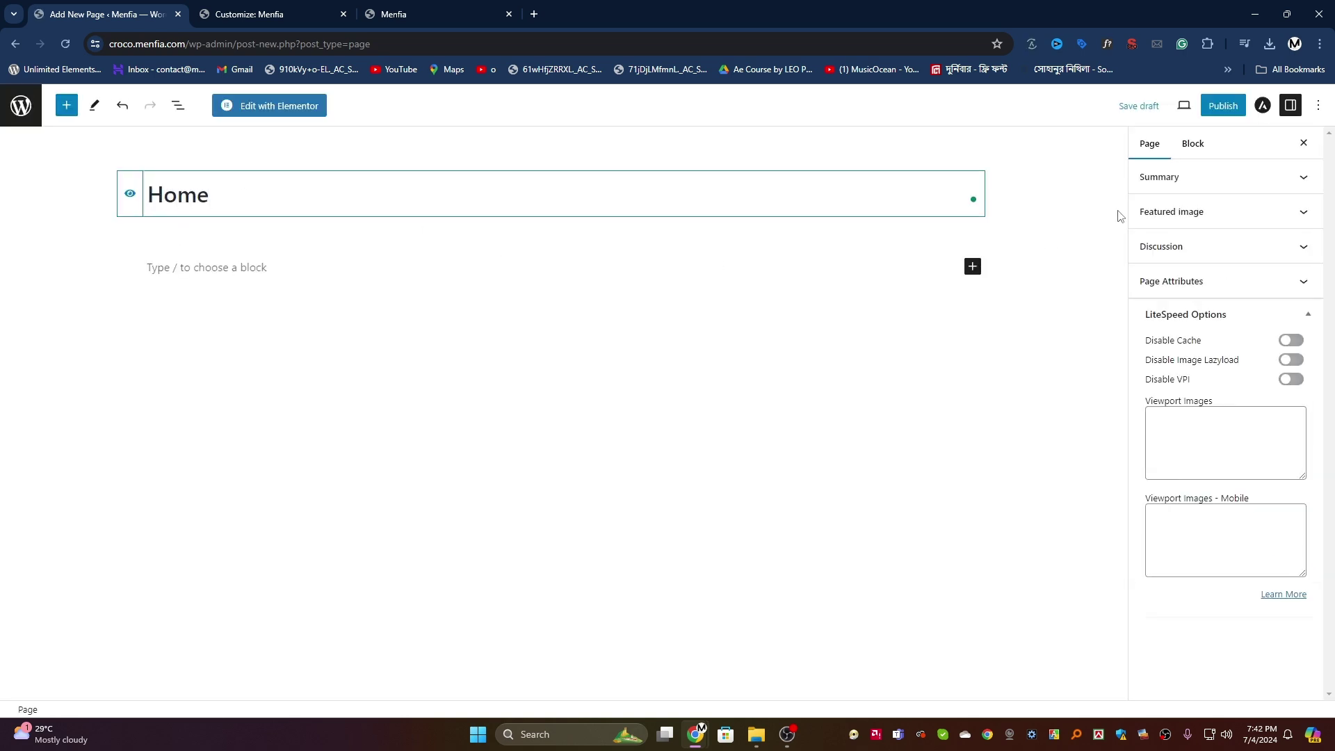
click(1219, 105)
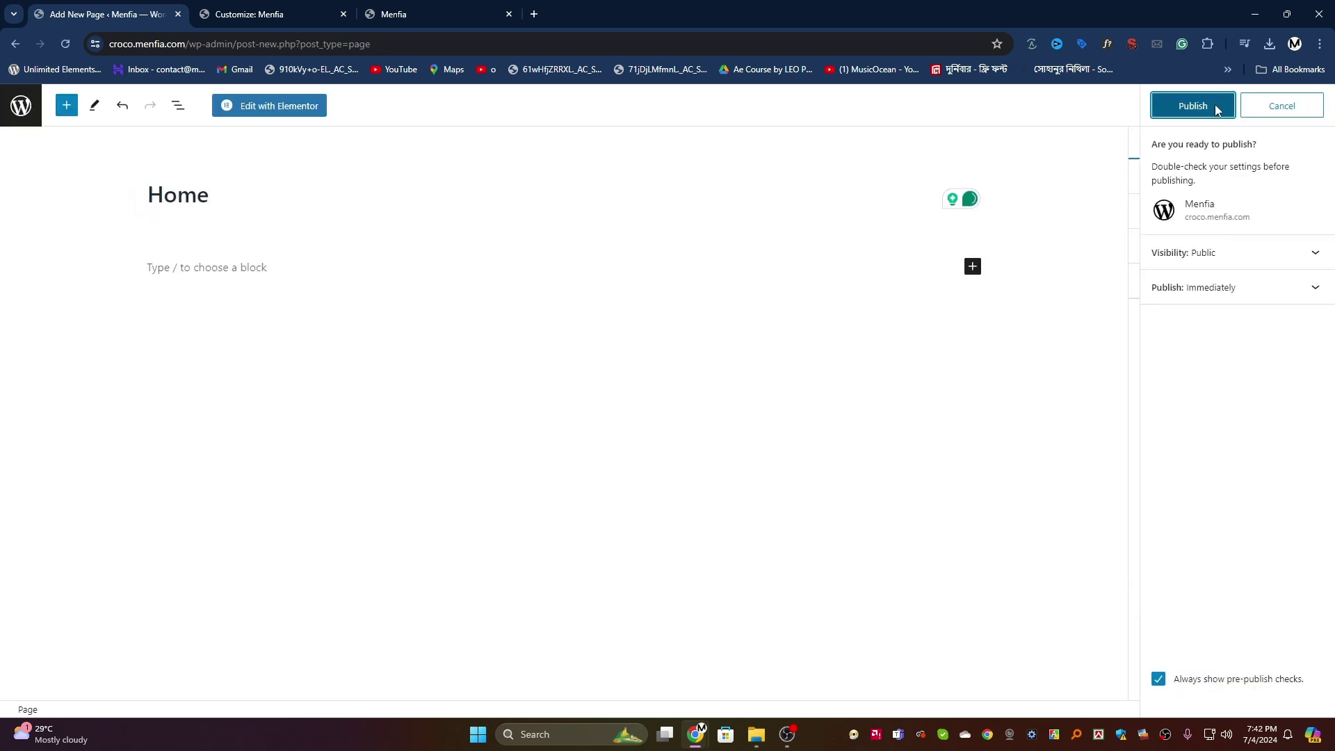
click(1215, 104)
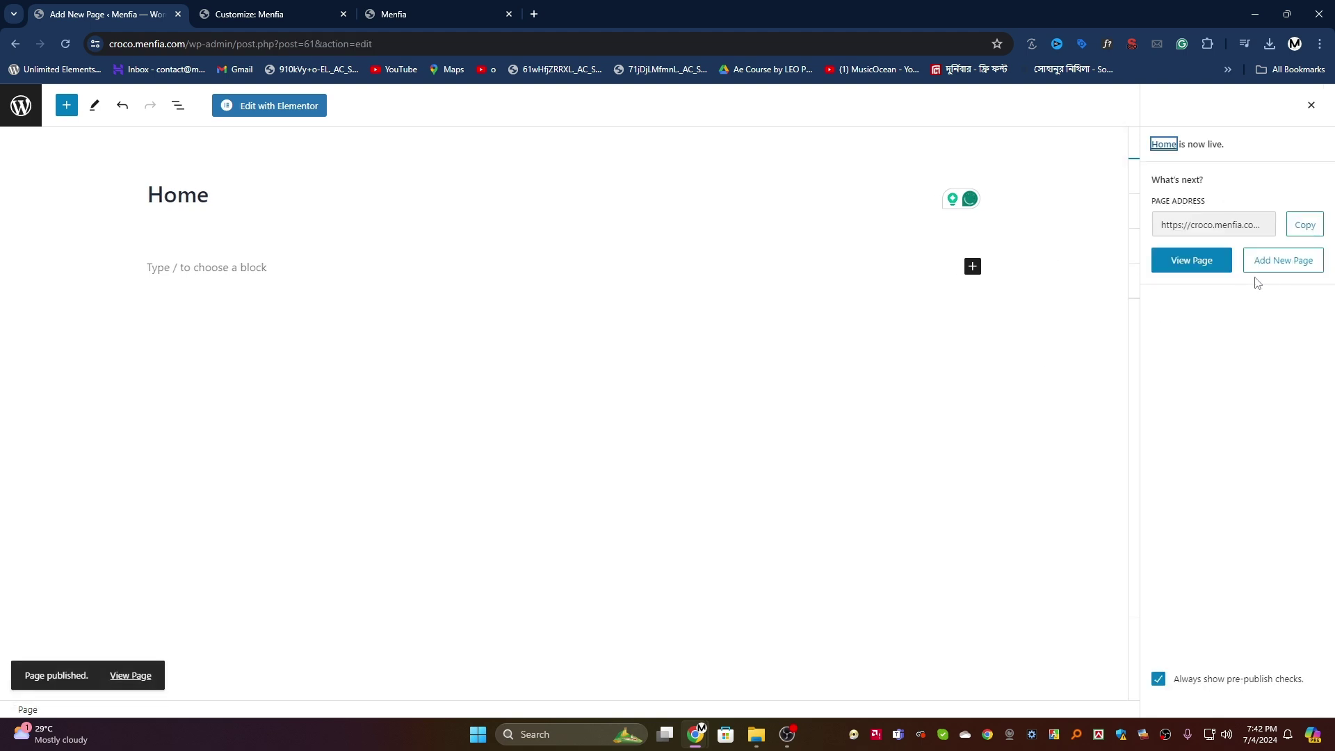
Step: Create and publish a second new page titled Blog
click(1276, 268)
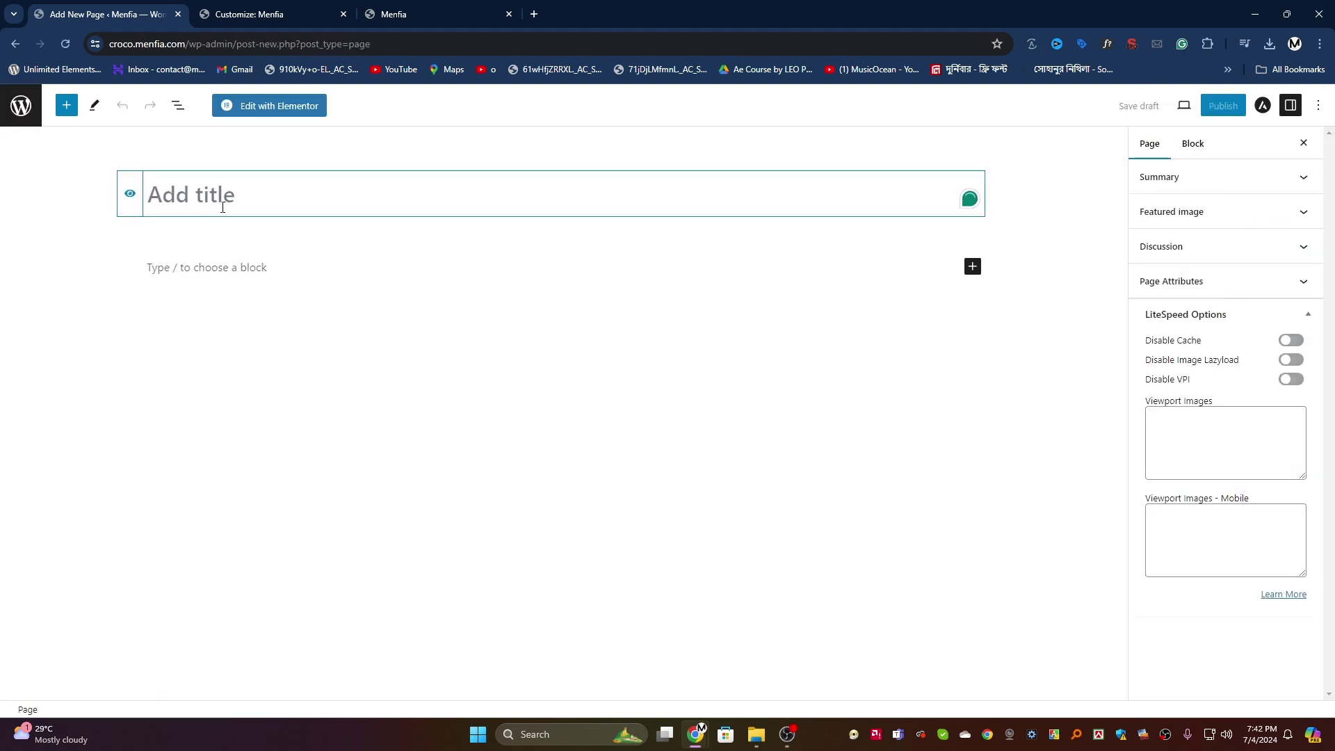
text(Blog)
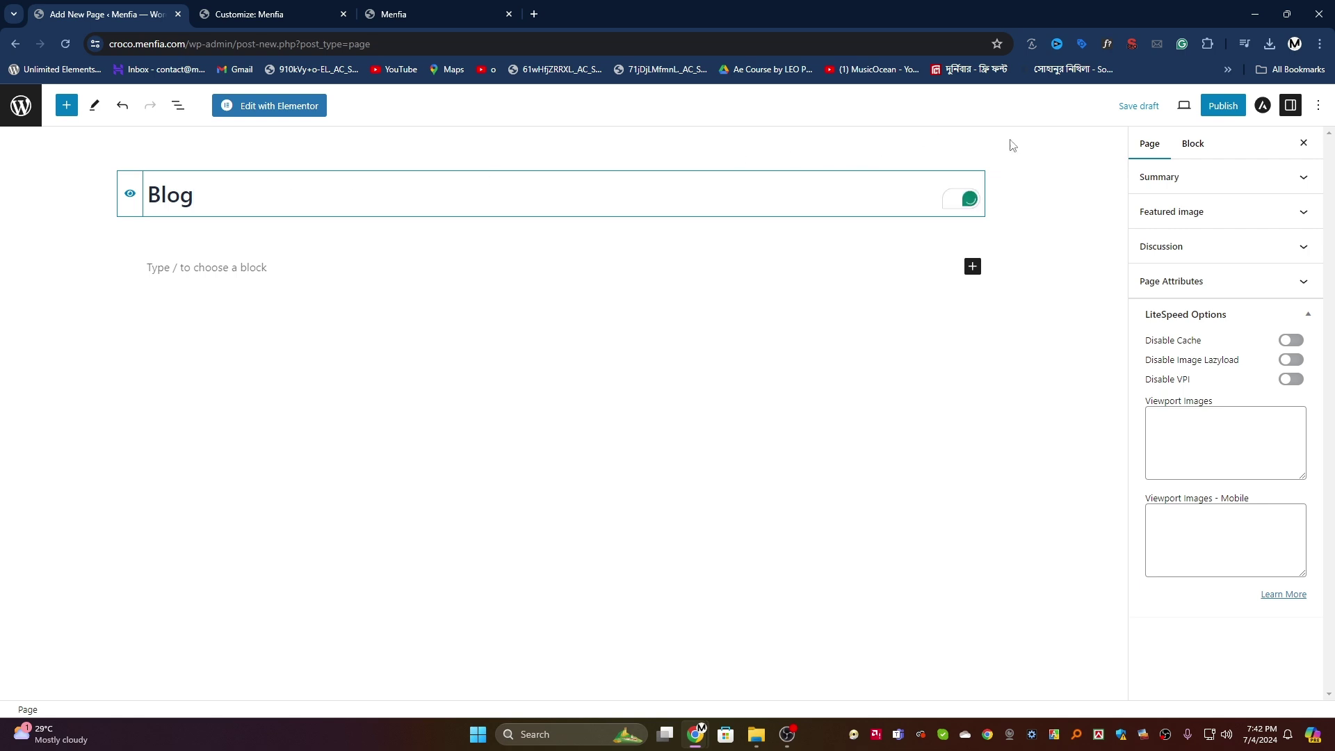
click(1223, 105)
click(1222, 106)
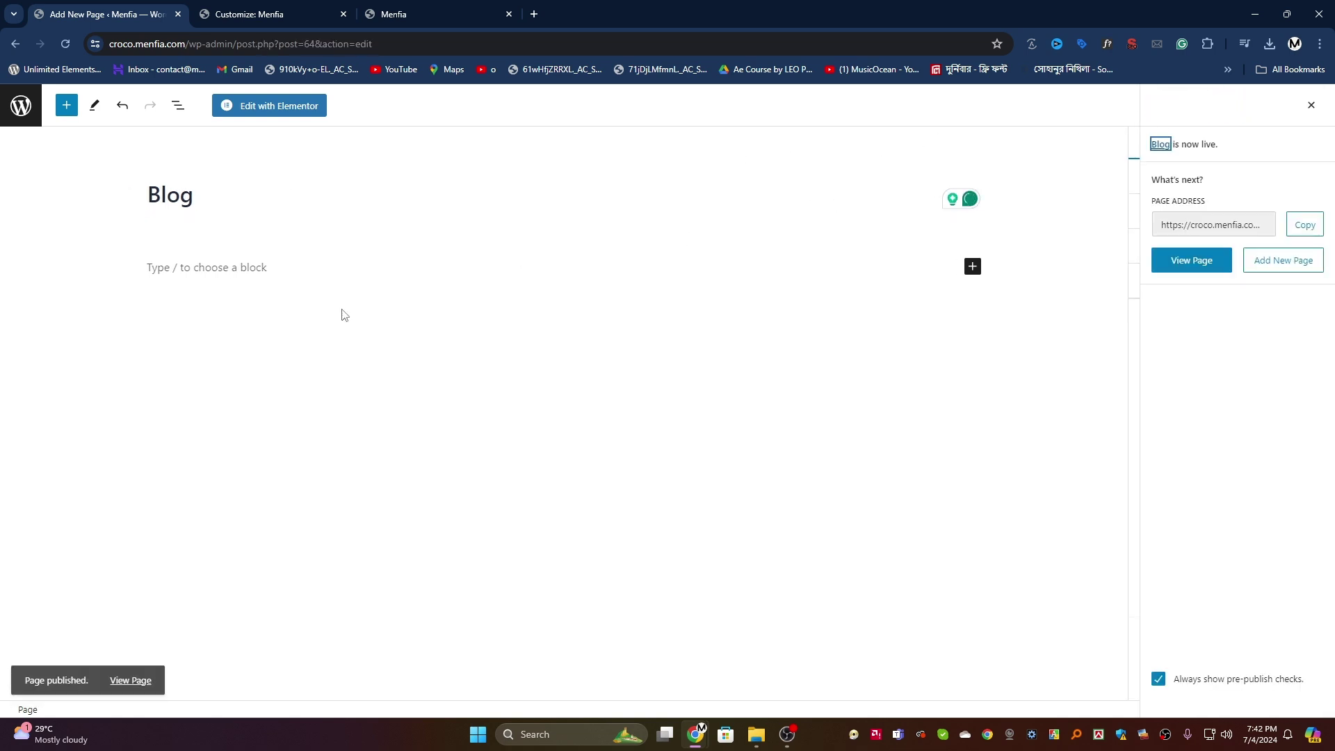
Step: Open the Blog page in a new tab and inspect its Home > Blog breadcrumb
click(21, 105)
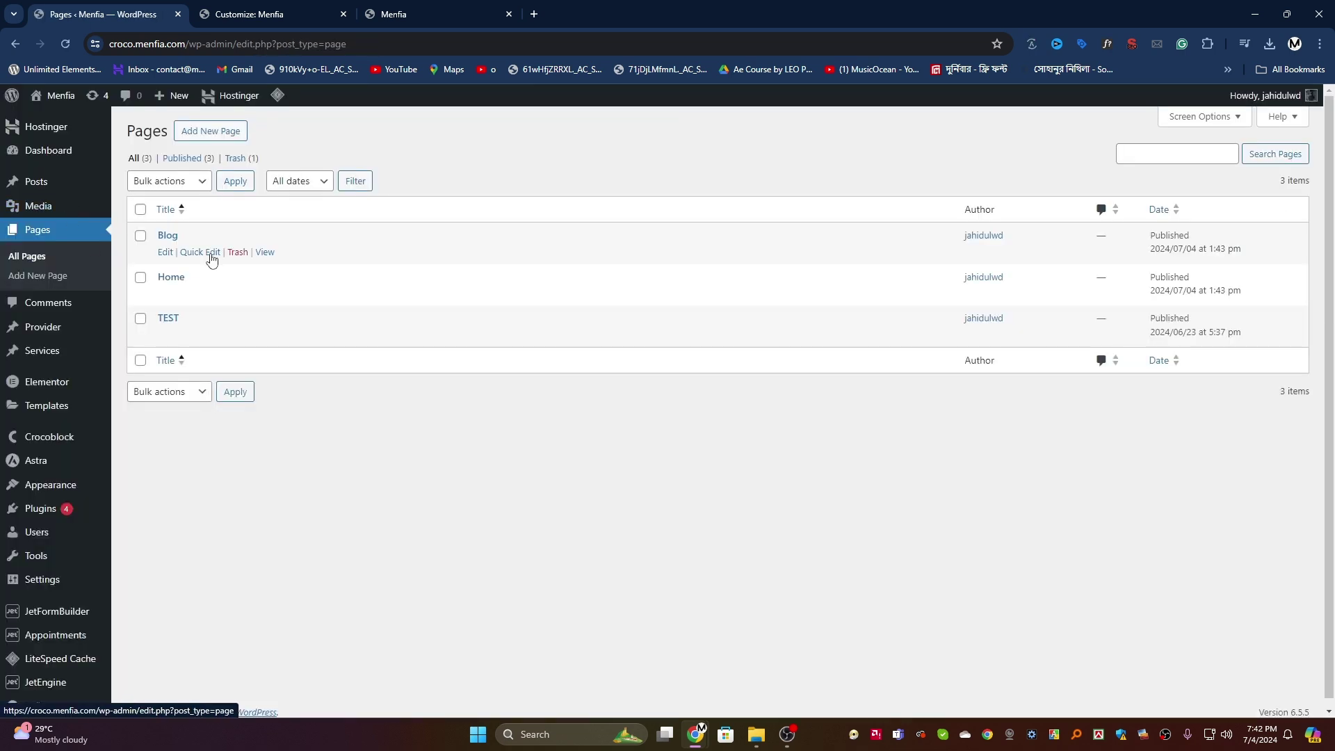
right_click(261, 261)
click(289, 273)
click(608, 15)
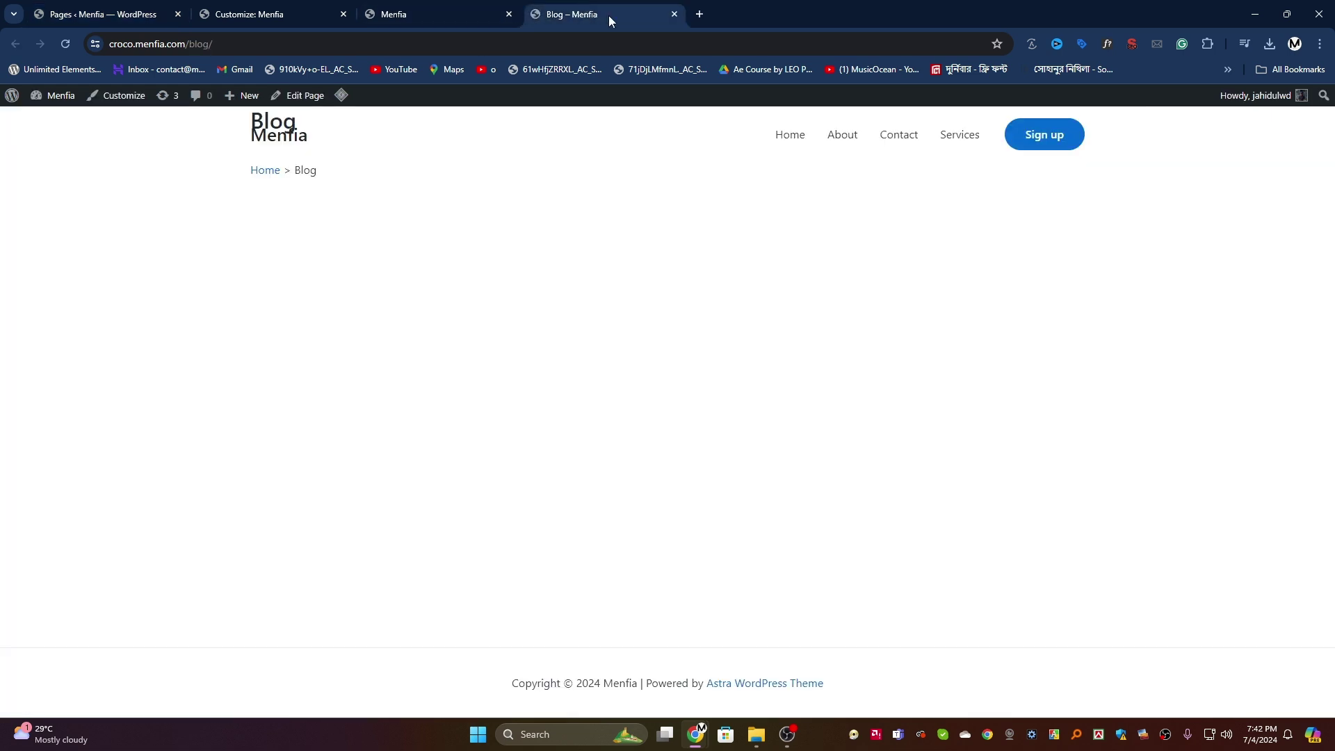
drag(353, 178, 247, 176)
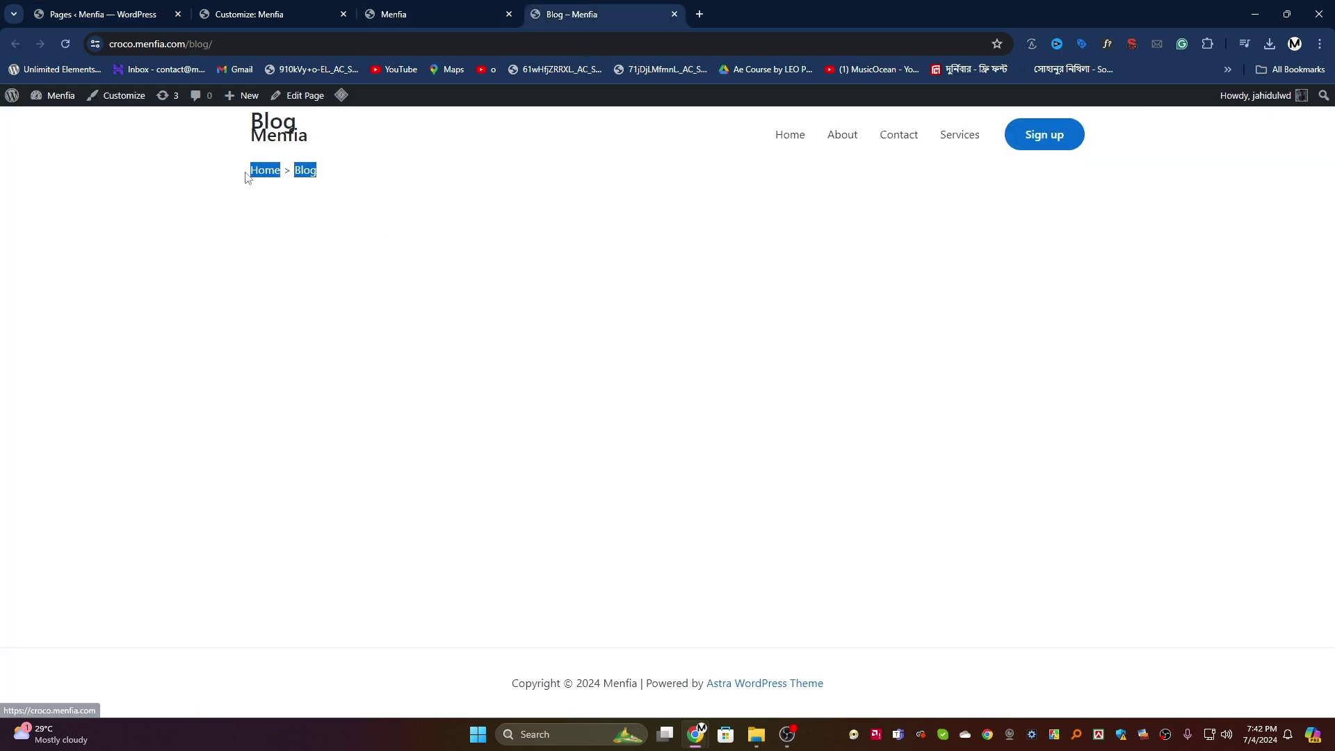
click(258, 249)
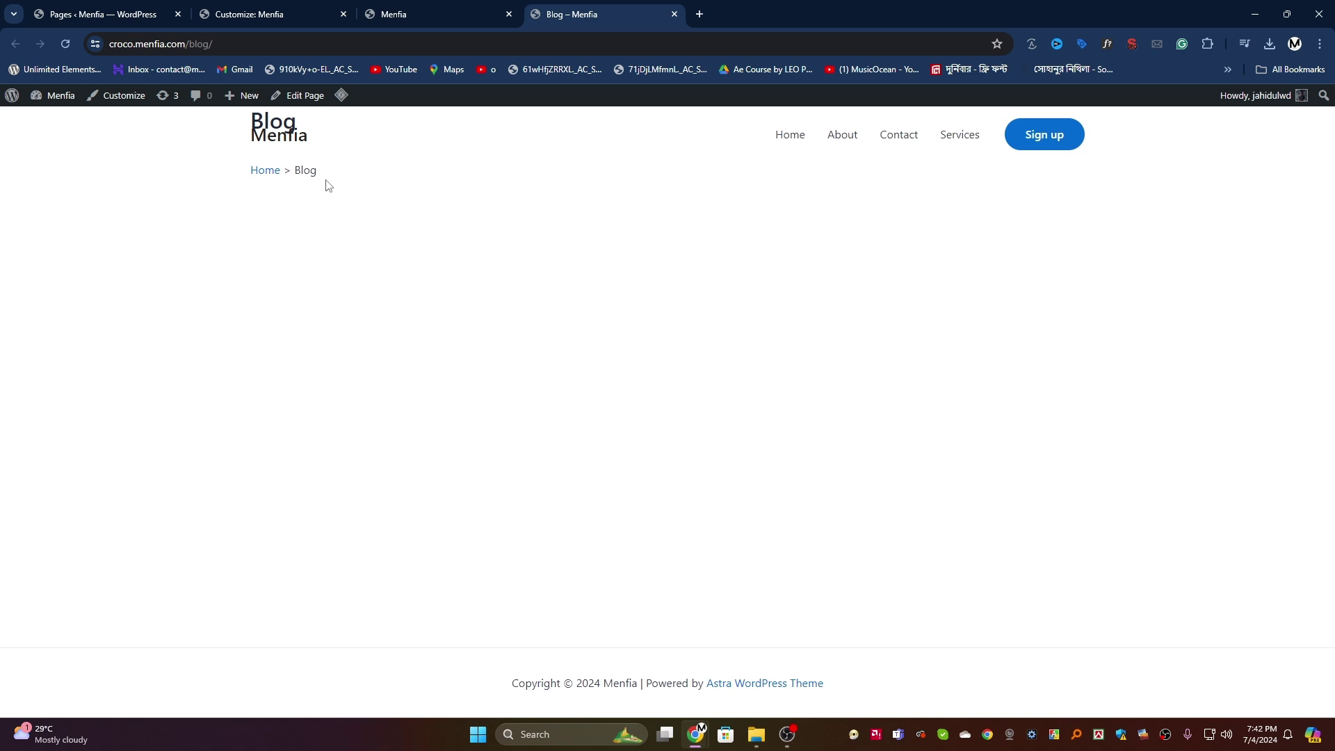
drag(341, 182, 248, 174)
click(249, 218)
Step: Reload the Customizer and move the Blog tab before the Menfia tab
click(265, 10)
click(67, 47)
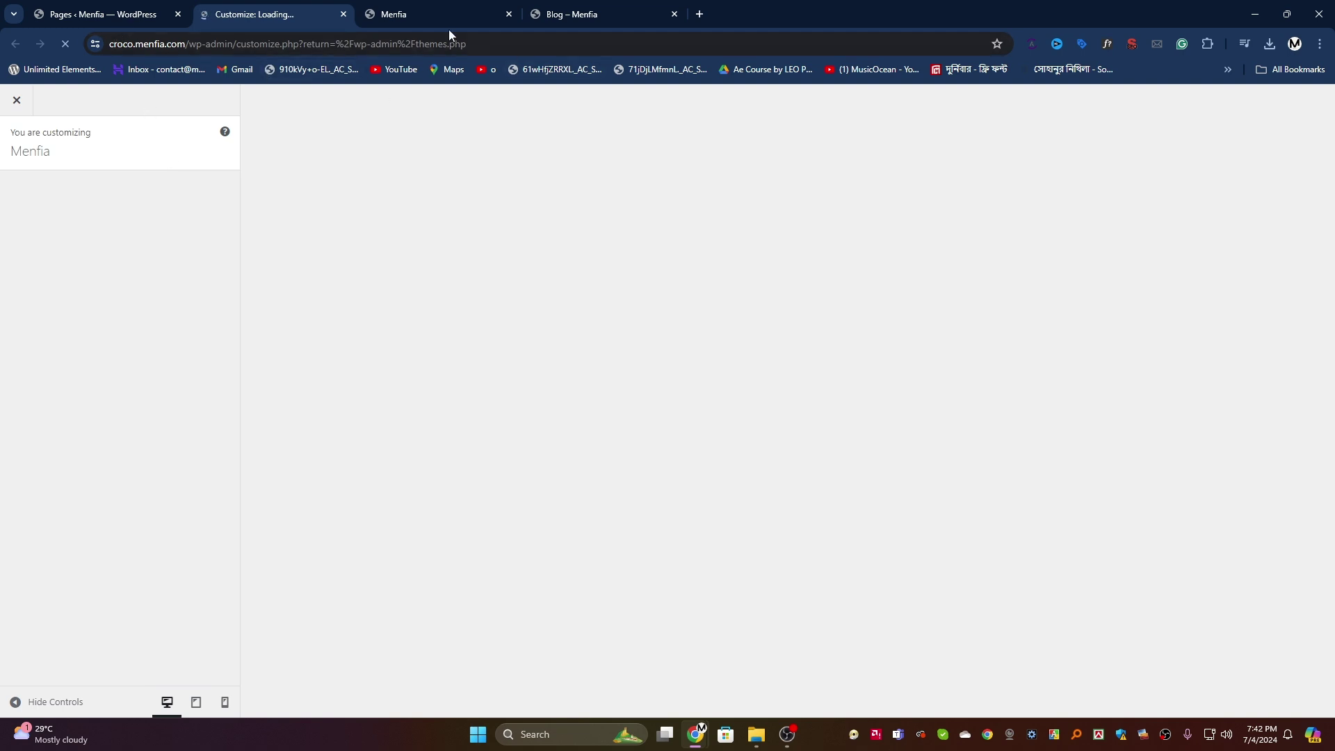
drag(560, 13, 379, 17)
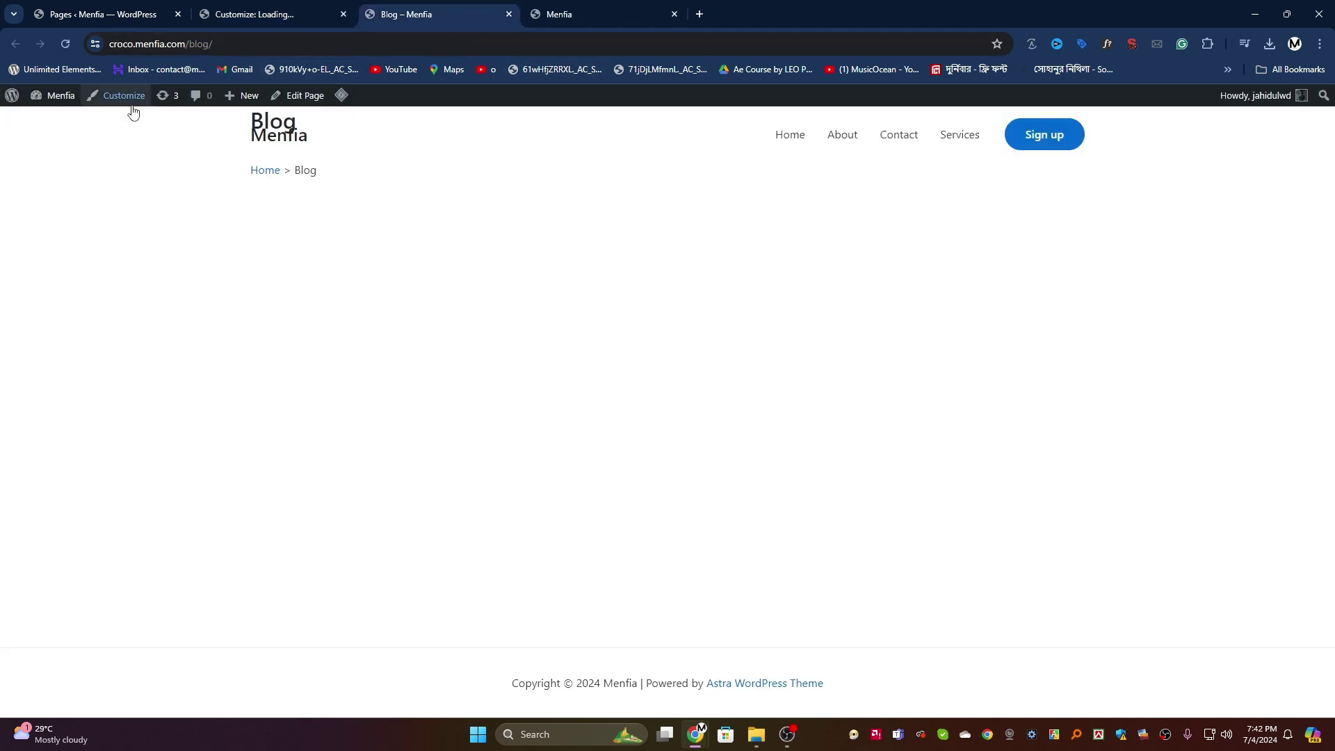
click(252, 19)
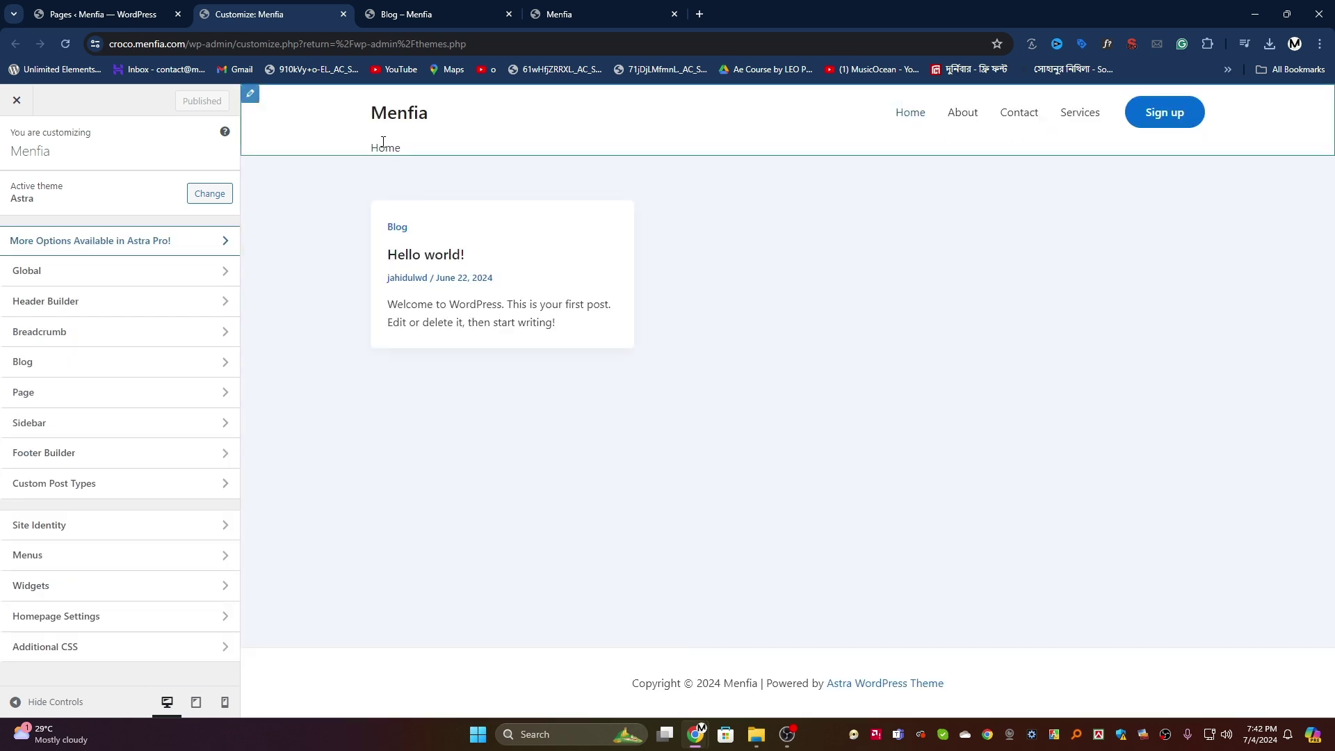
Step: Set the breadcrumb position to After Header, publish, and check it on the Blog page
click(91, 330)
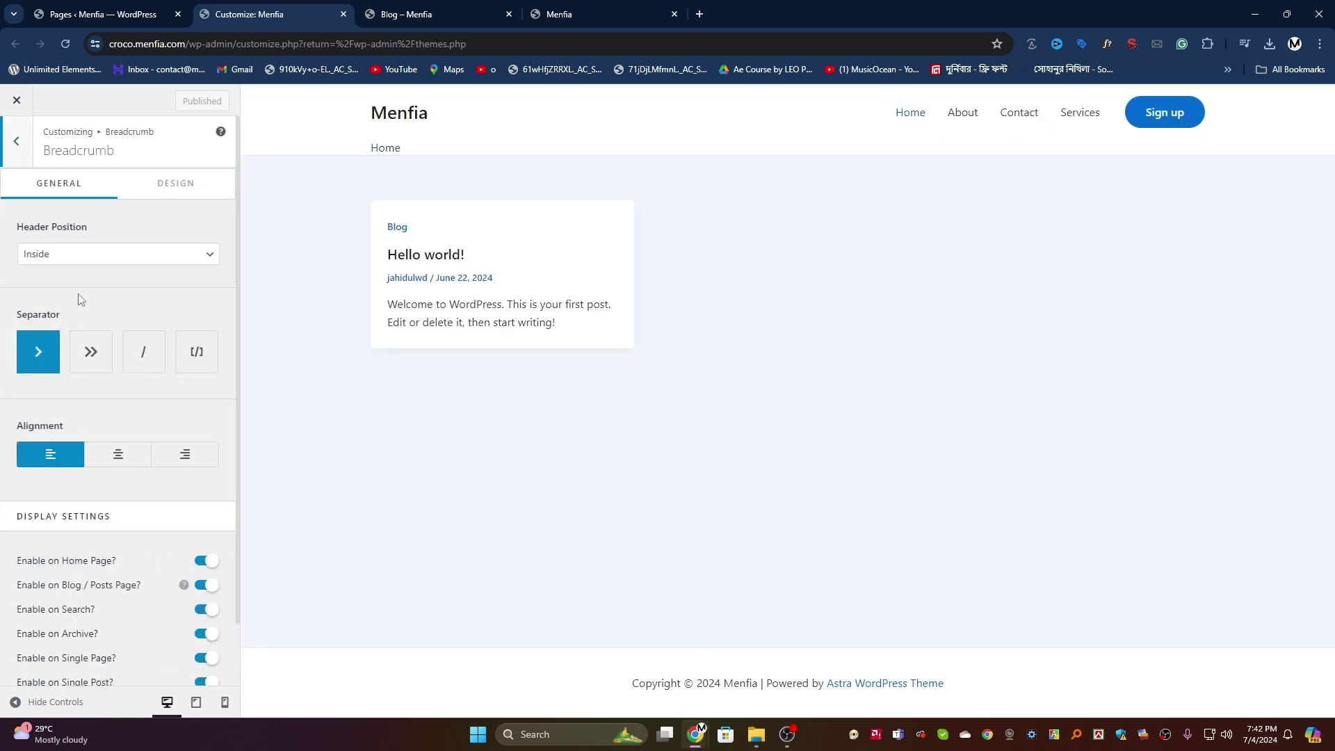
click(131, 259)
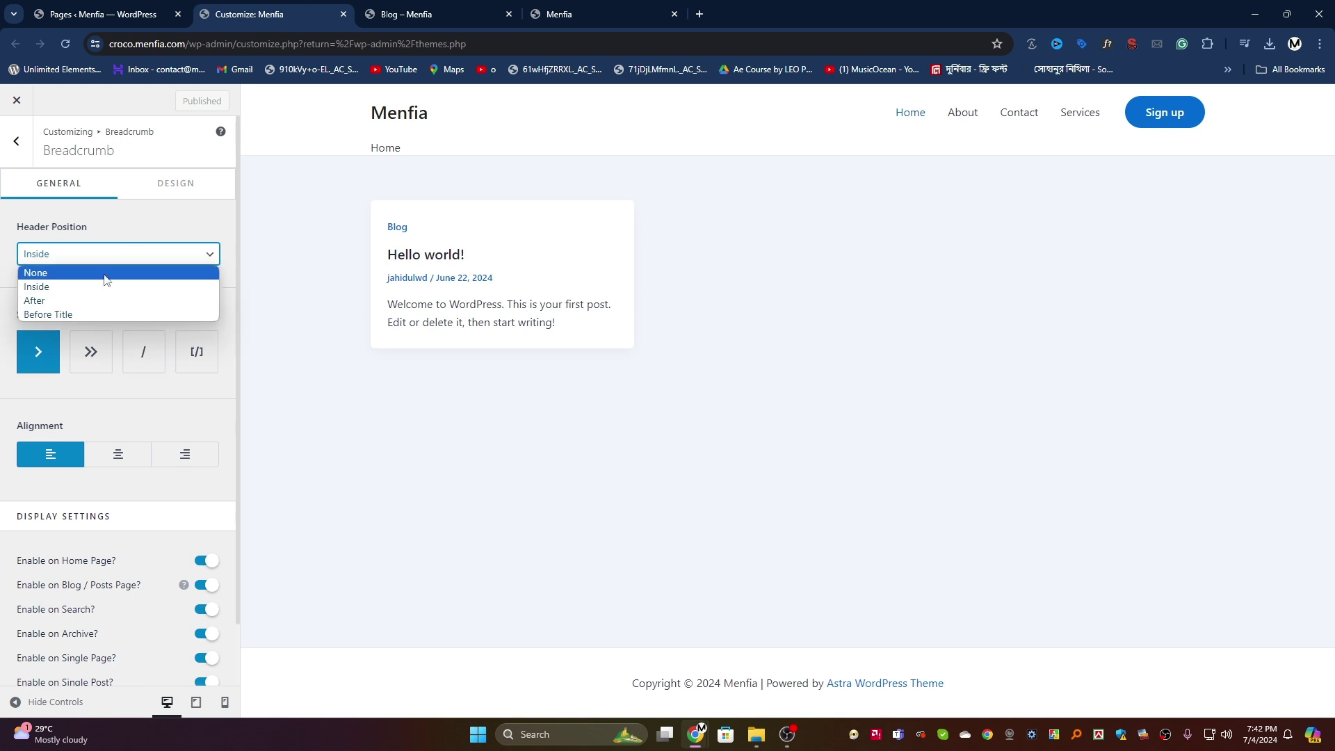
click(60, 300)
click(180, 101)
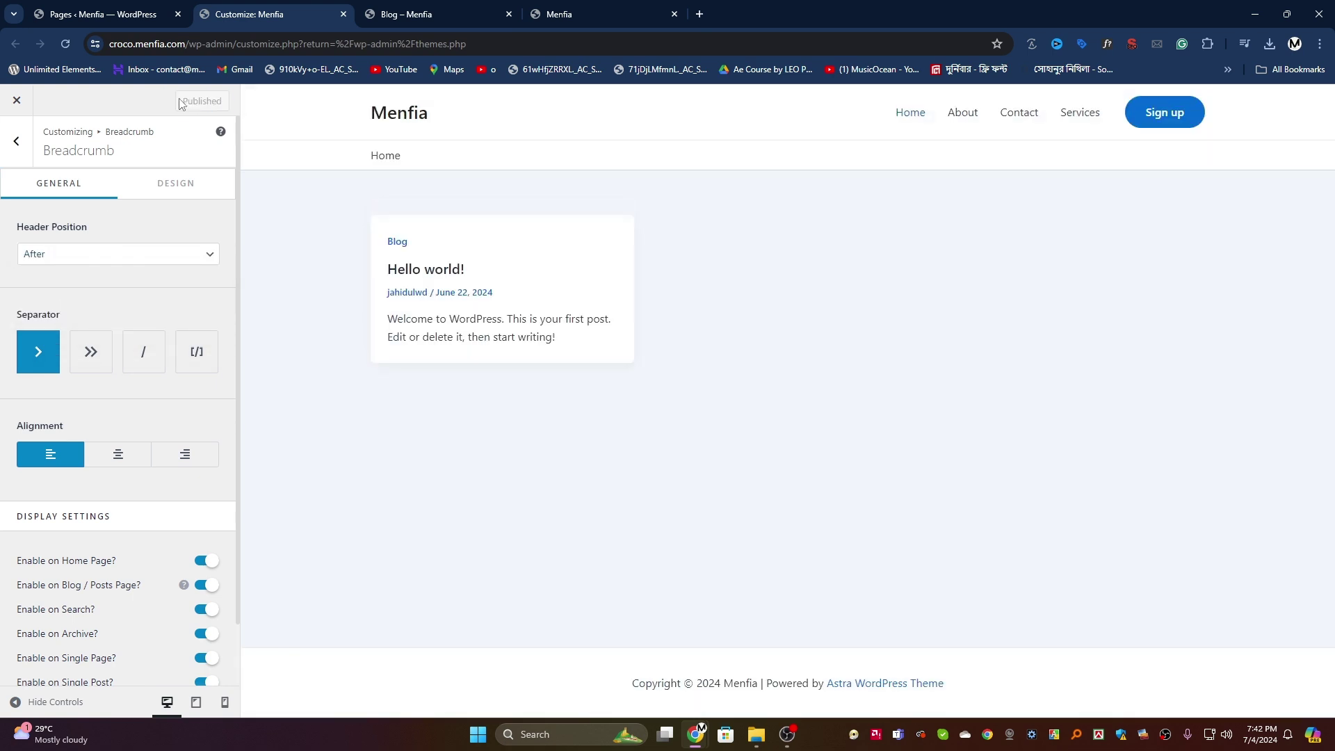
key(ctrl+Tab)
click(65, 44)
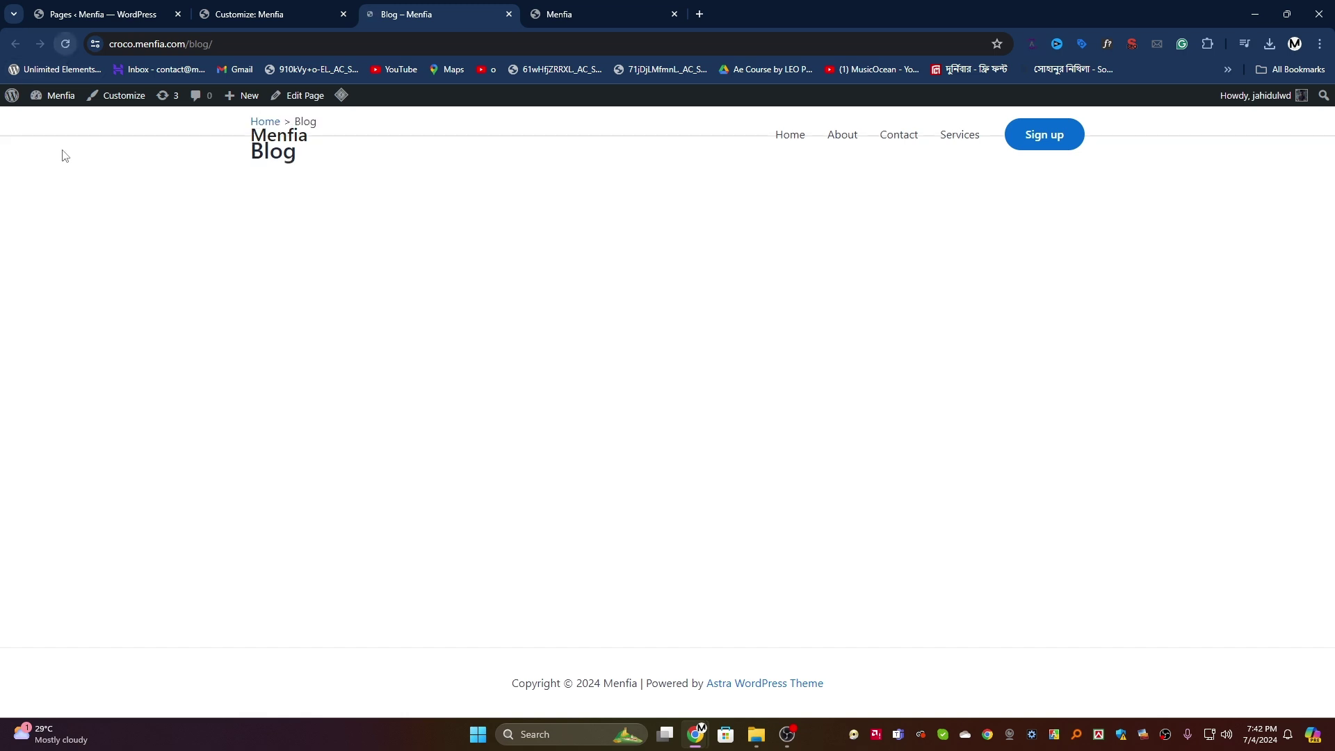
drag(305, 156, 236, 128)
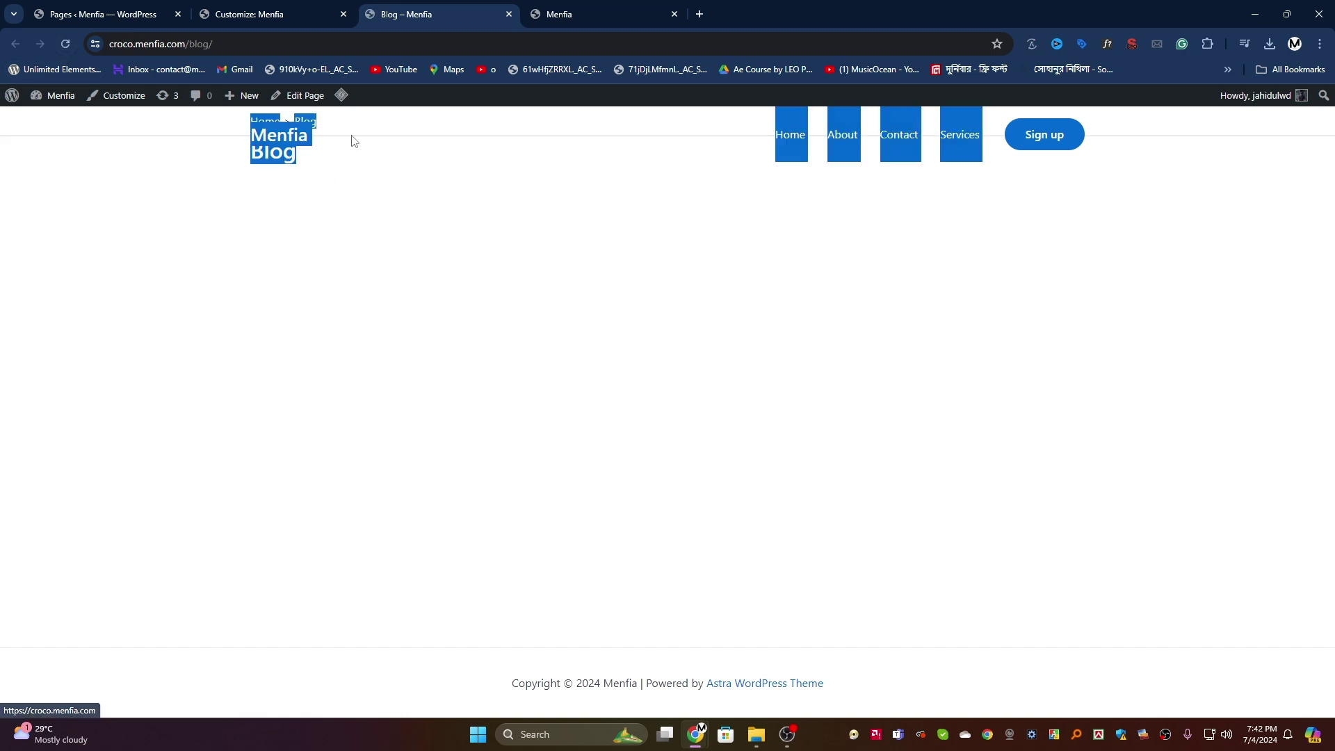
click(417, 152)
Step: Try the Before Title breadcrumb position, publish, and check it on the Blog page
click(276, 10)
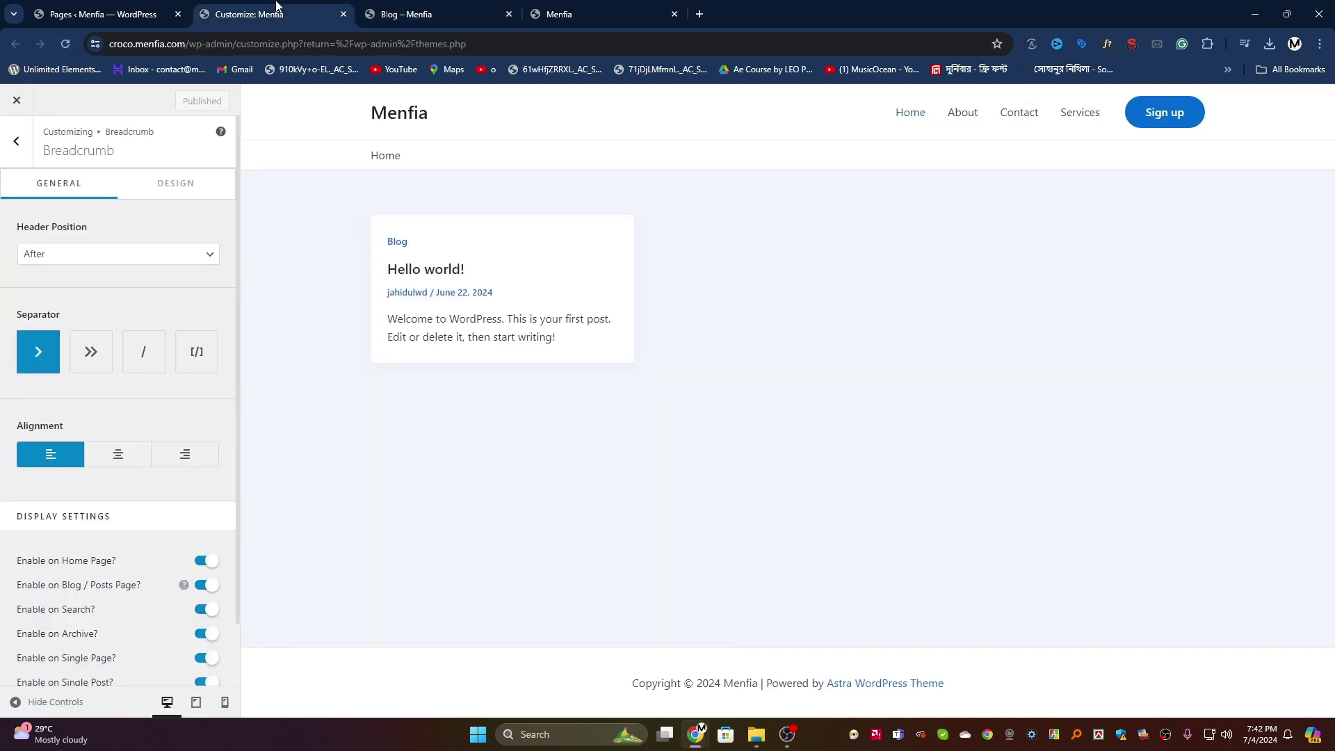
click(111, 261)
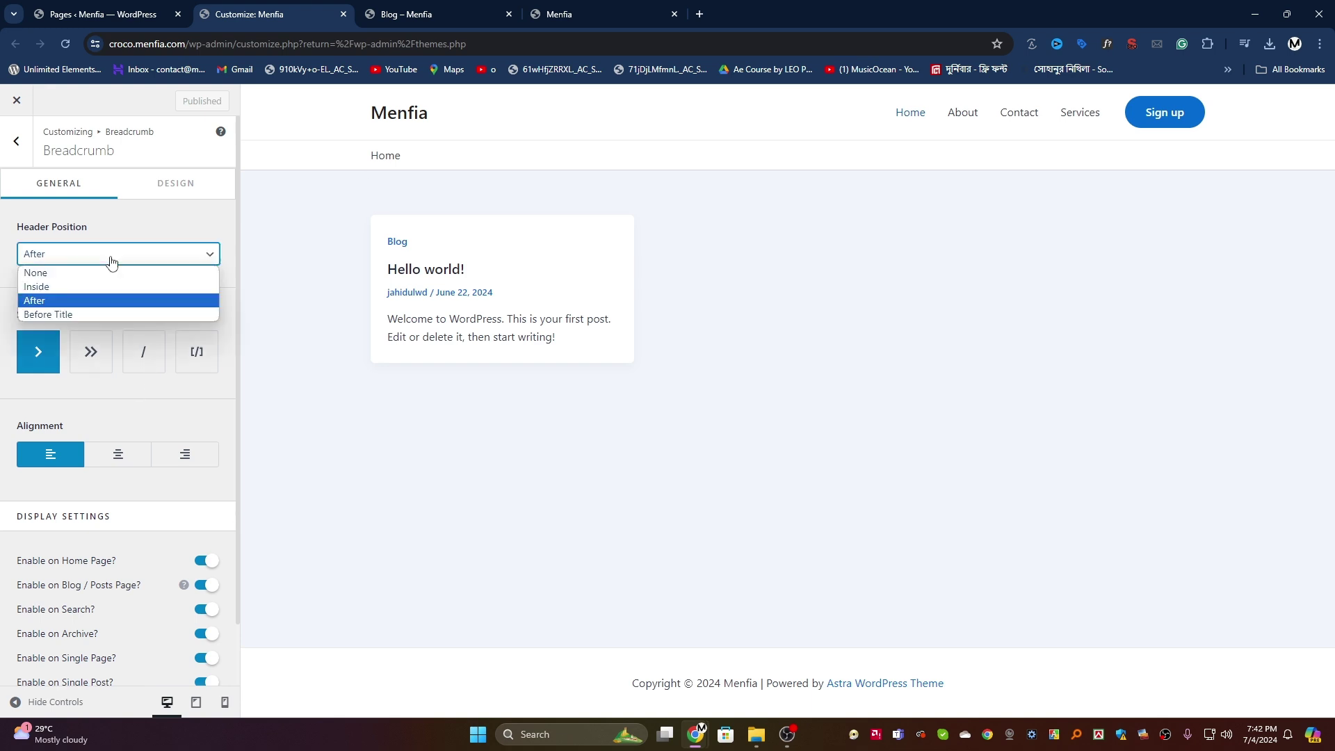
click(49, 314)
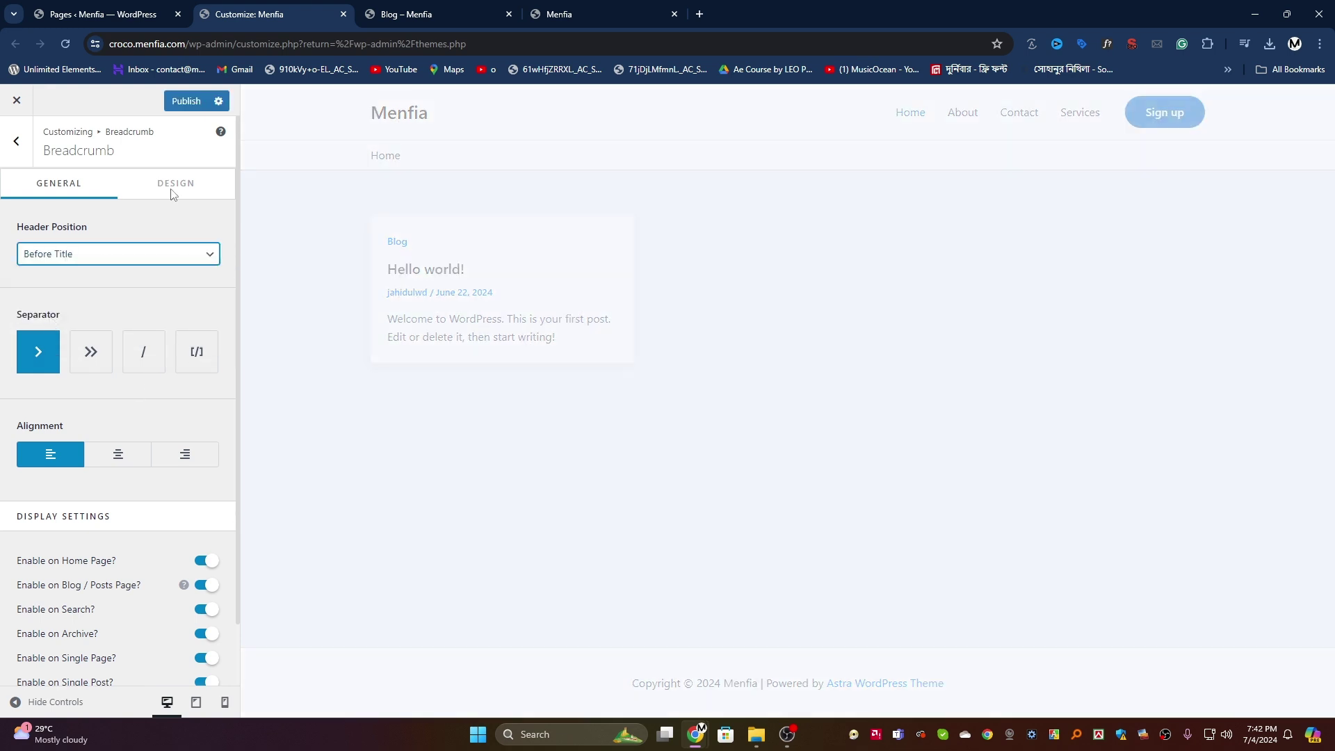
click(188, 104)
click(410, 14)
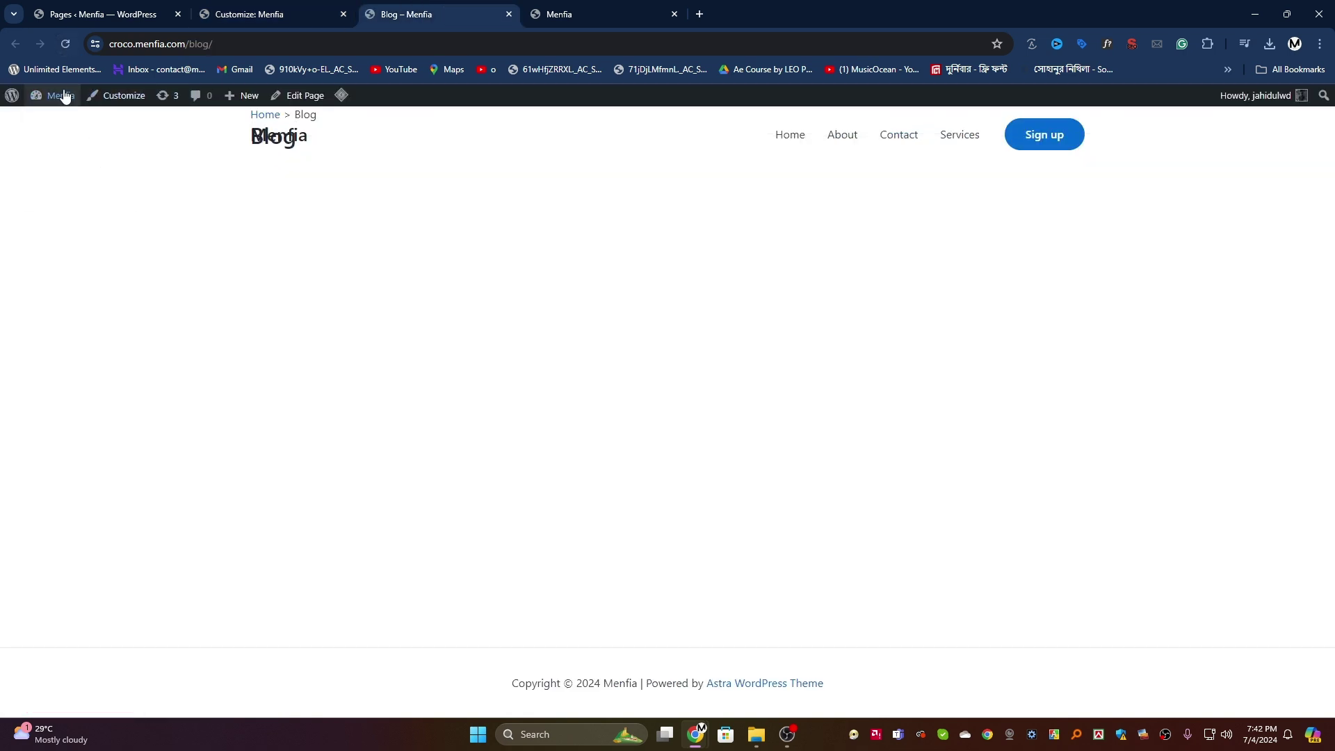
click(67, 44)
drag(372, 123, 242, 114)
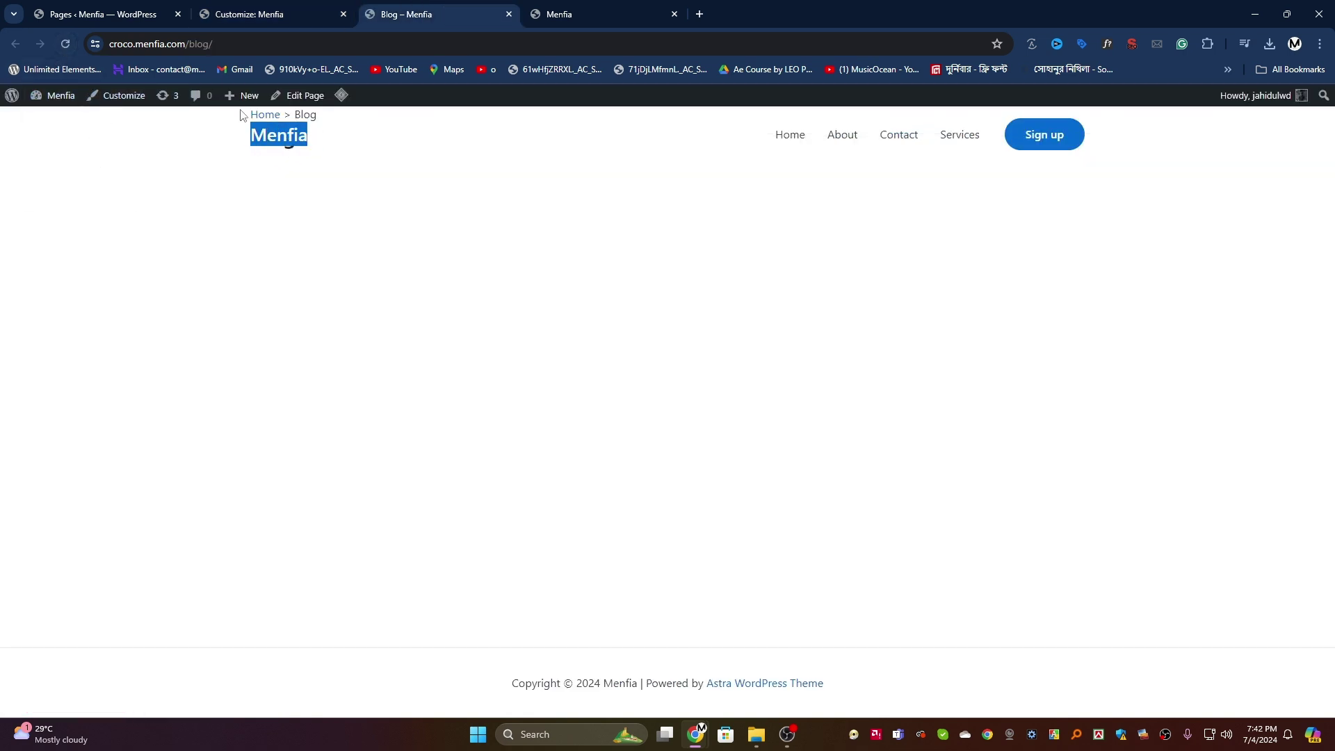
click(297, 116)
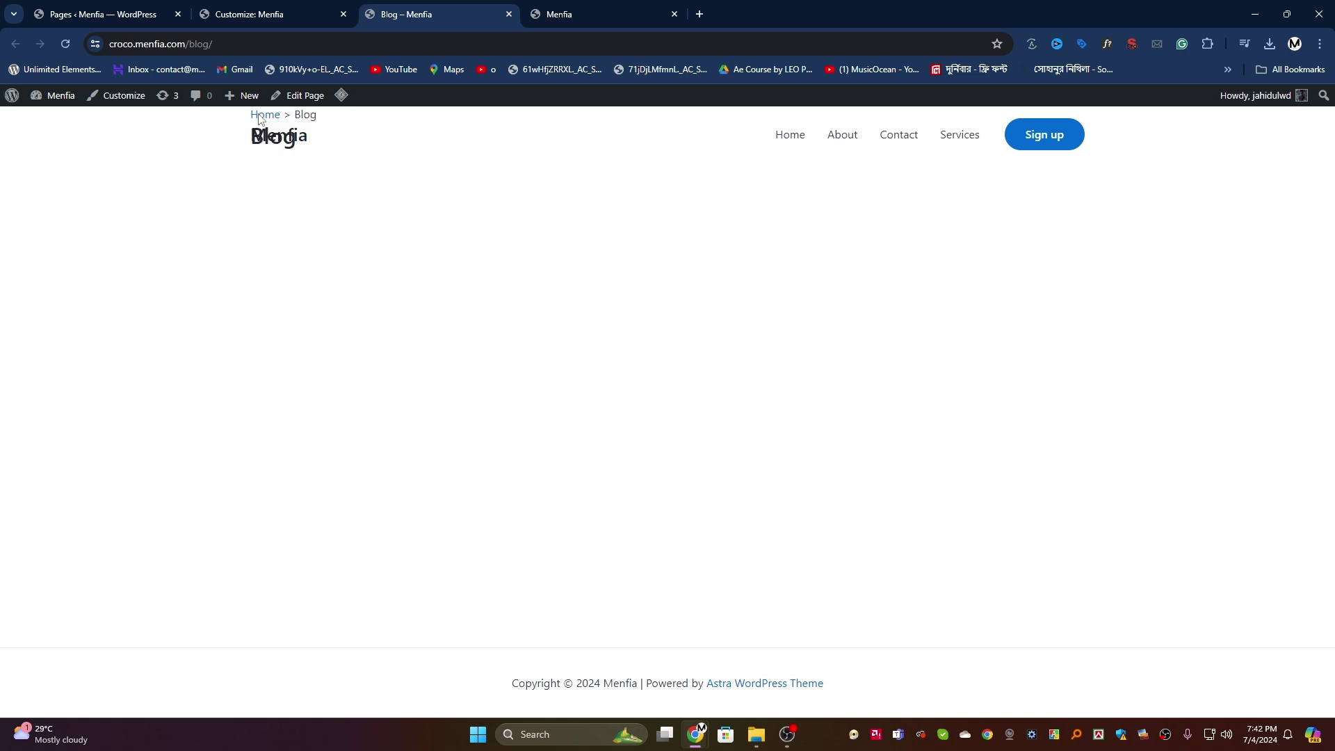
Step: Set the breadcrumb position to None and go back to the main Customizer sections
click(285, 13)
click(93, 255)
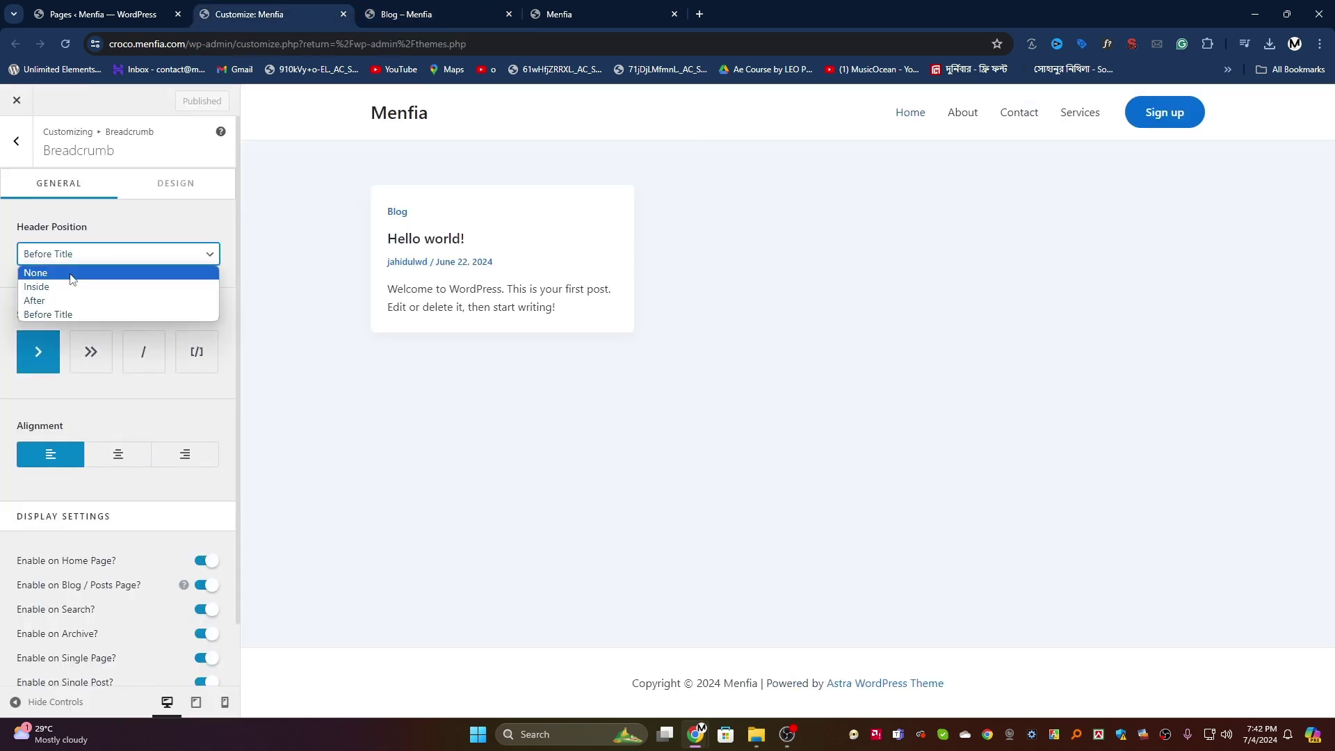
click(70, 273)
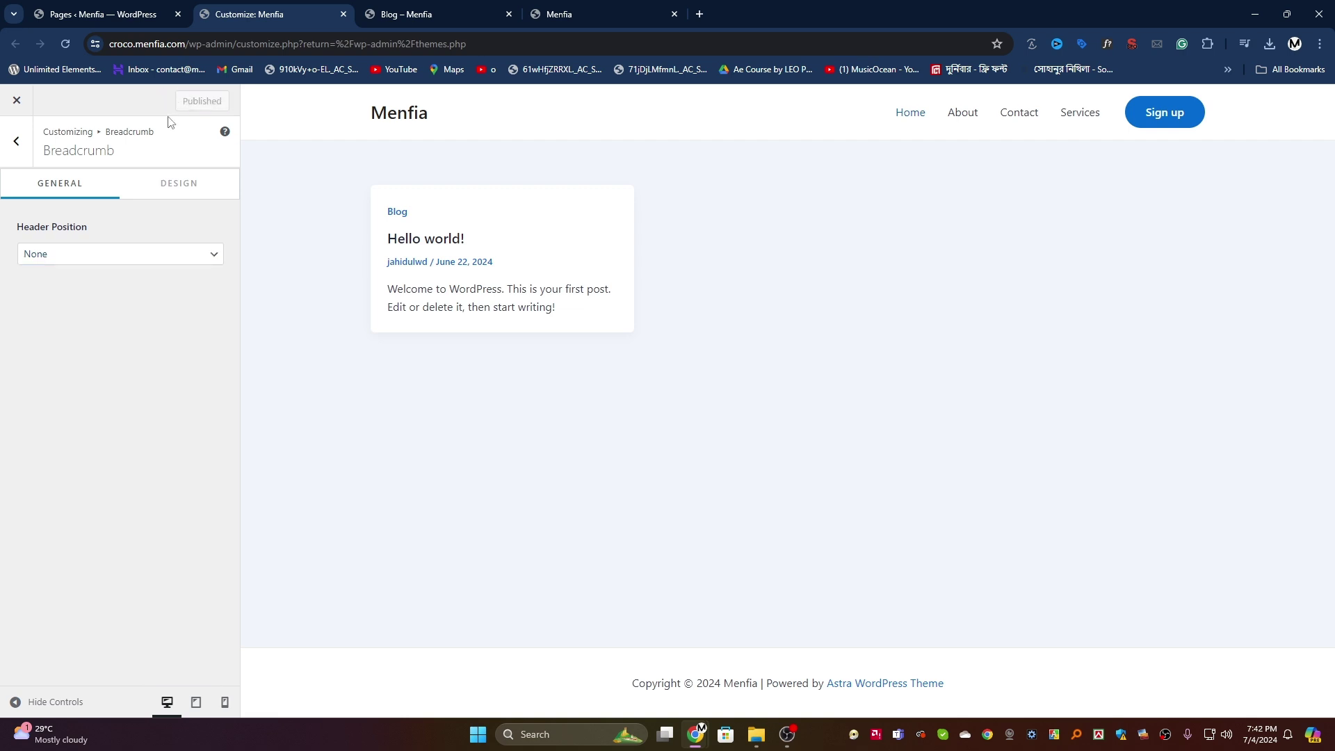
click(17, 146)
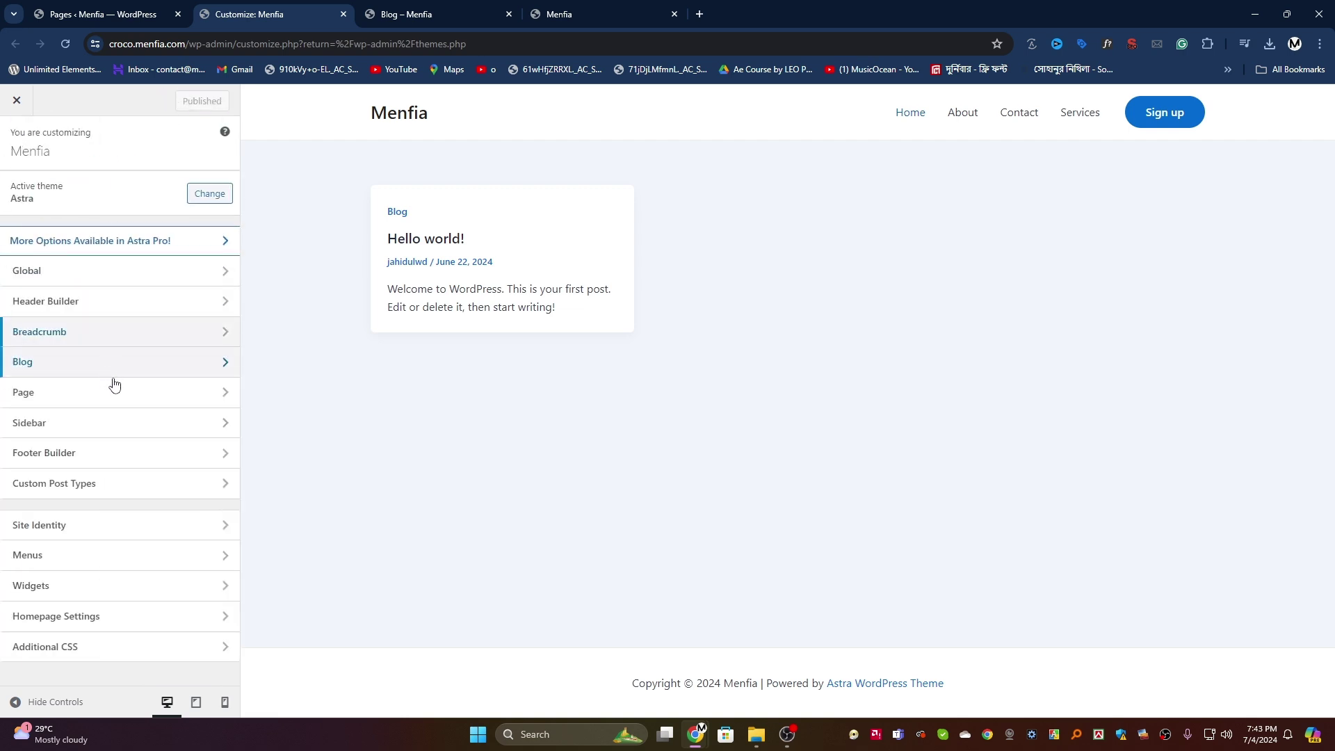
Step: Open the Blog customization section and check the admin Posts list
click(190, 366)
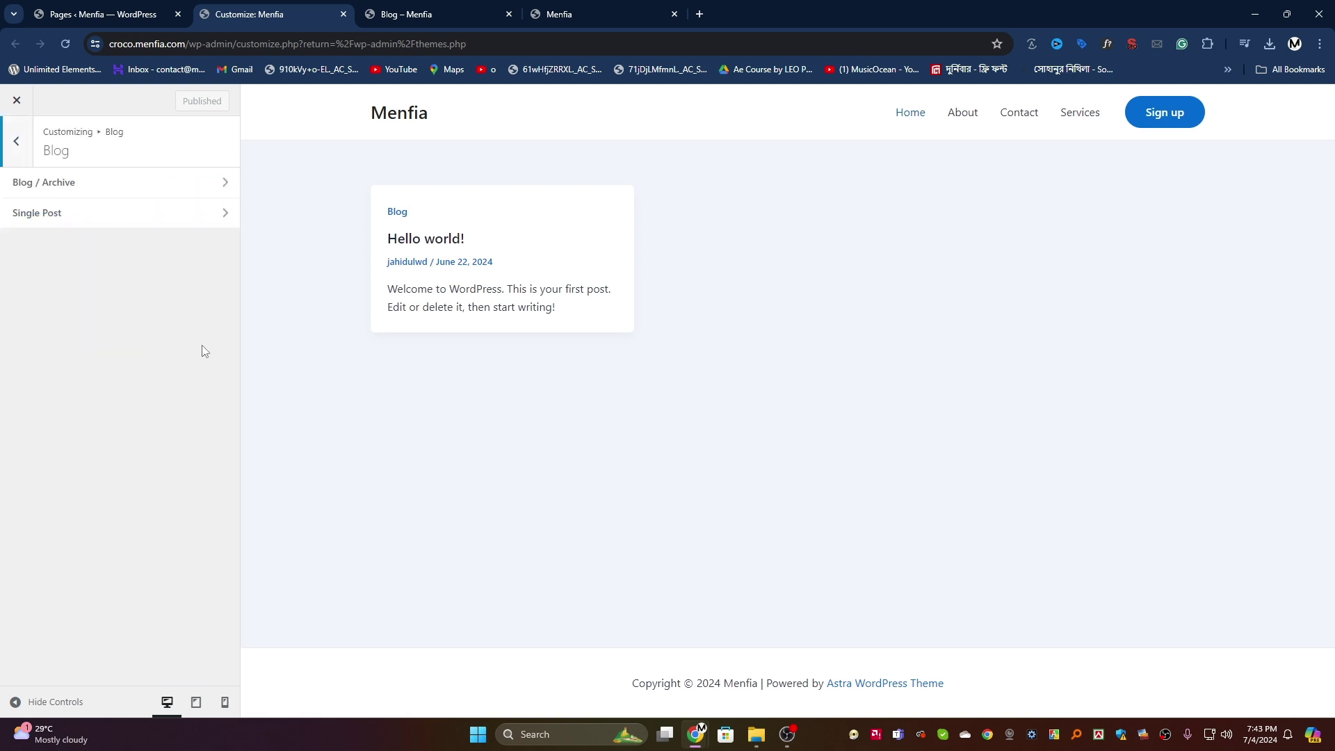
click(417, 14)
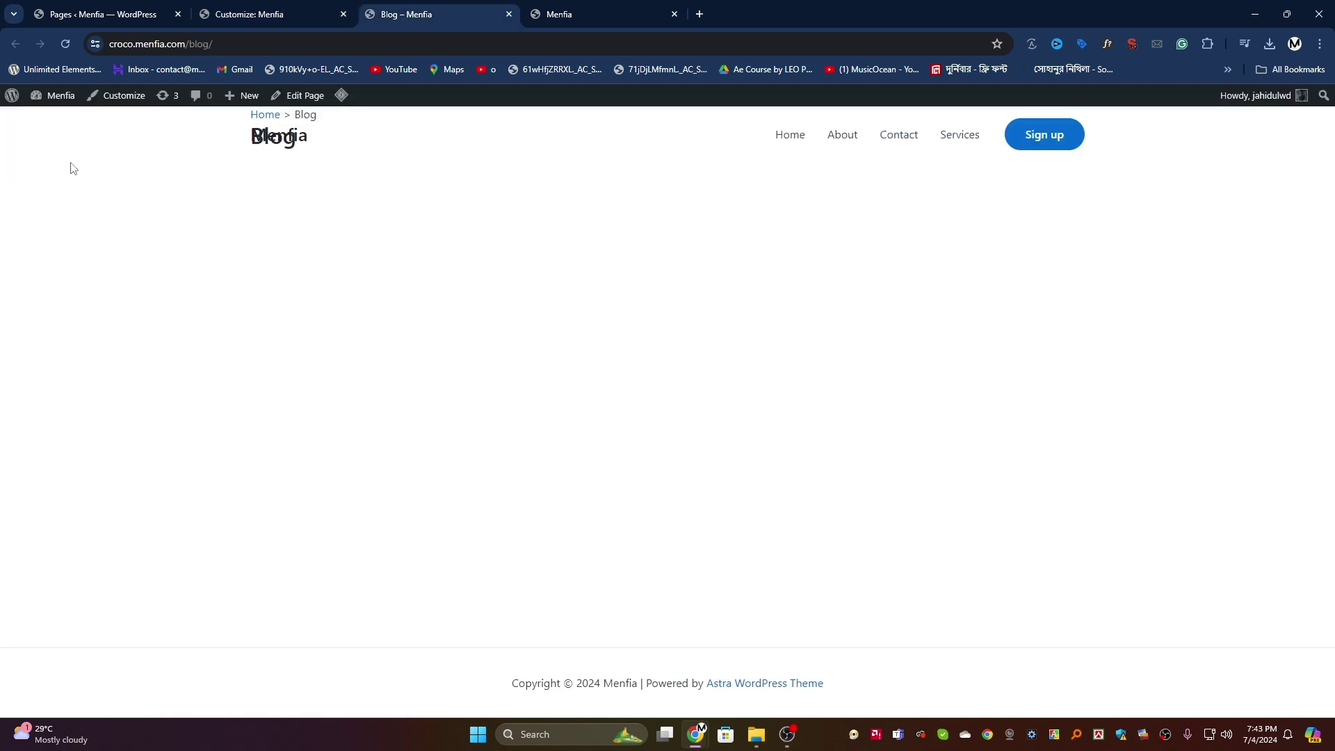
mouse_move(53, 95)
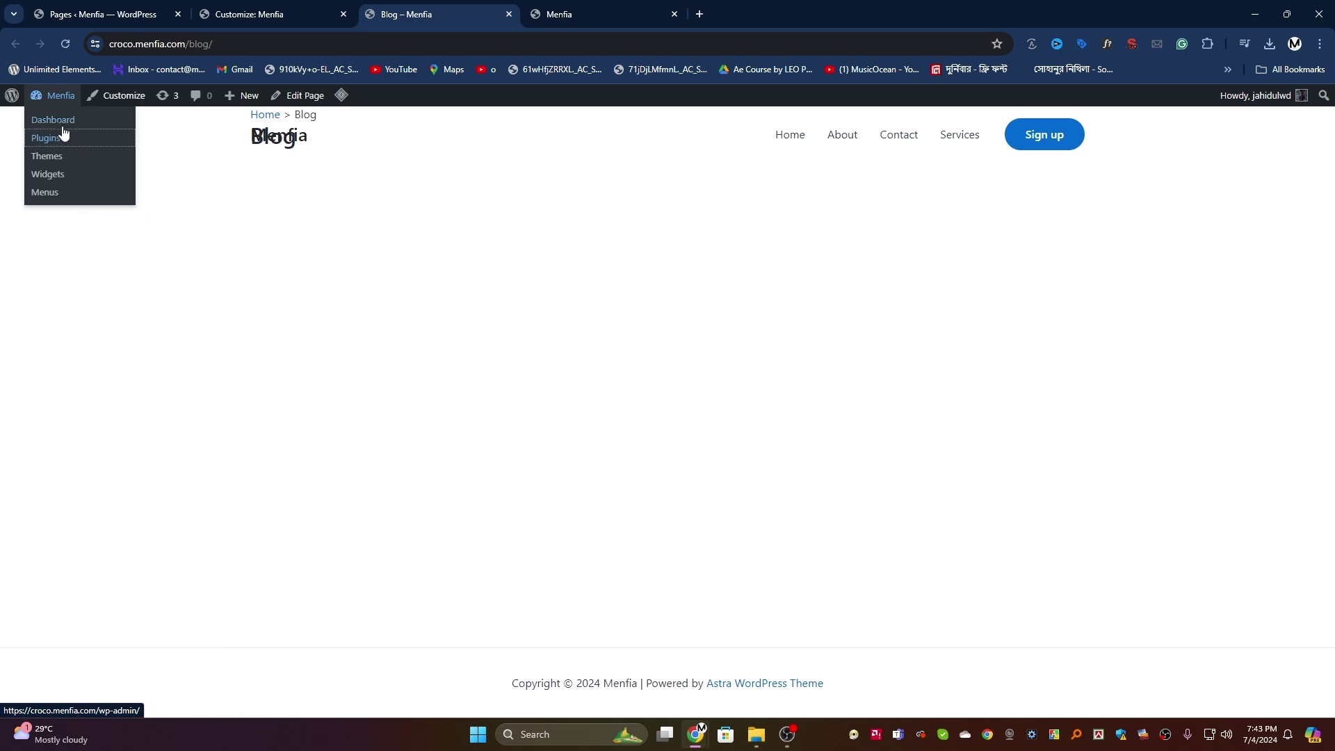
click(62, 125)
mouse_move(47, 240)
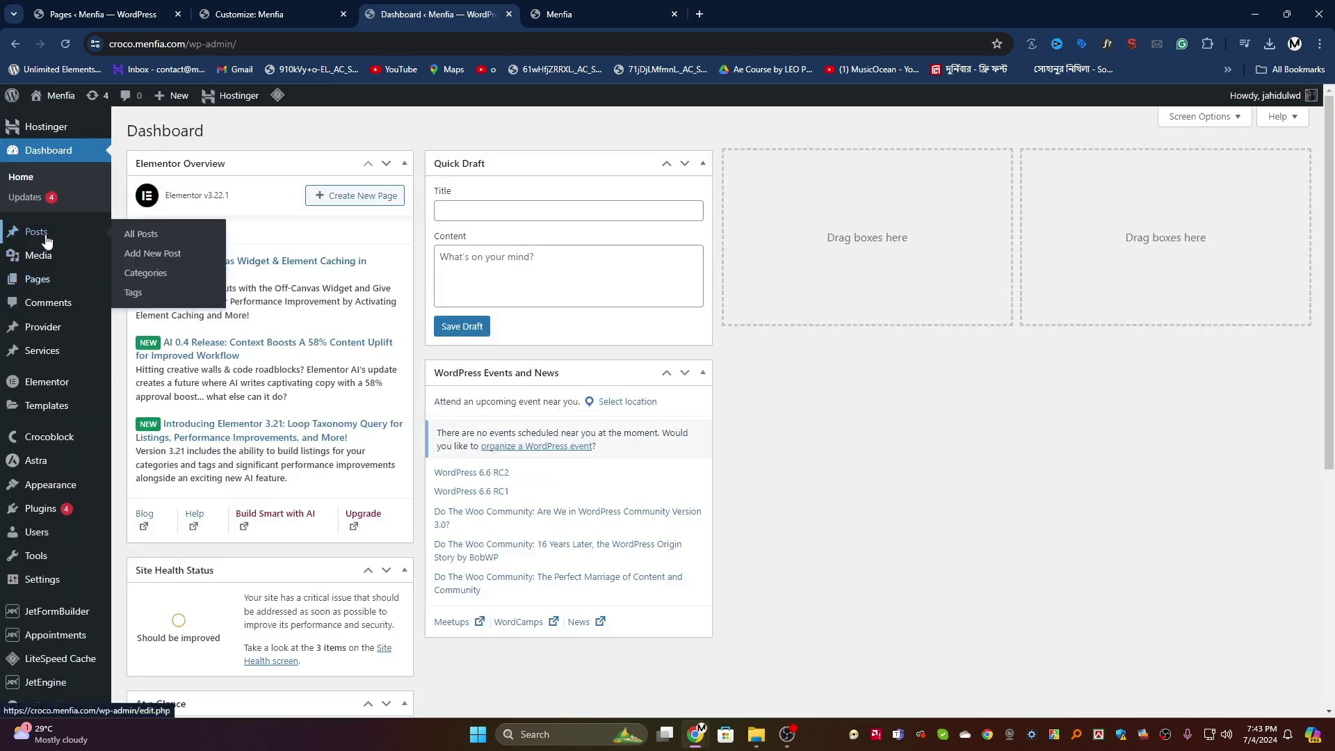
click(154, 234)
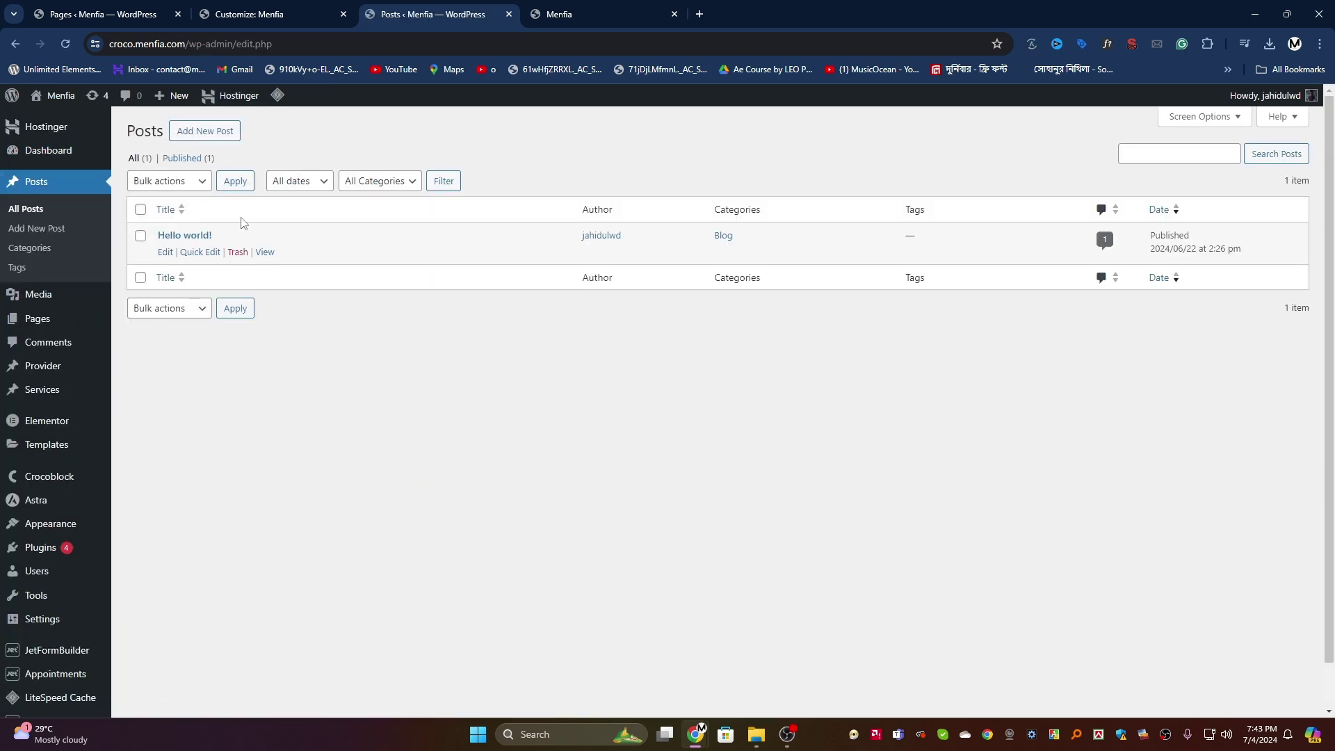
click(304, 12)
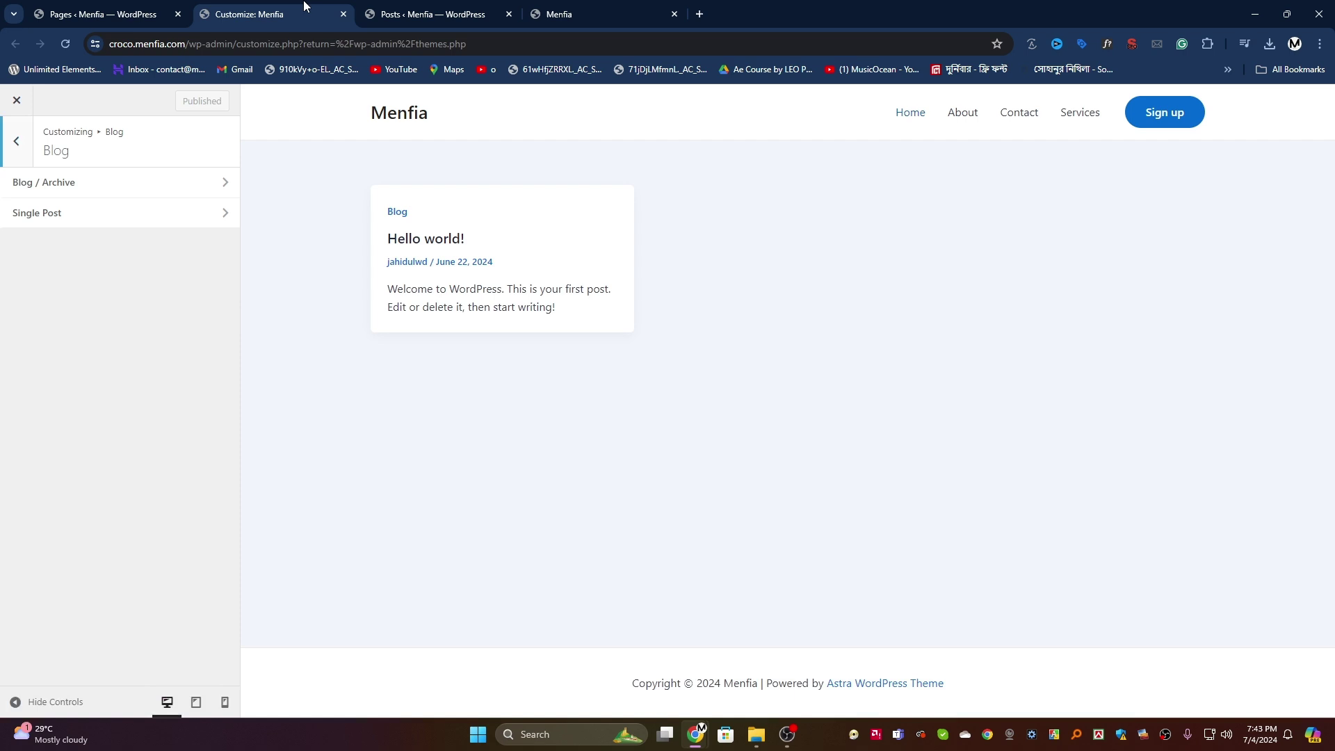
Step: In Blog / Archive, choose the full-width container layout and No Sidebar
click(128, 183)
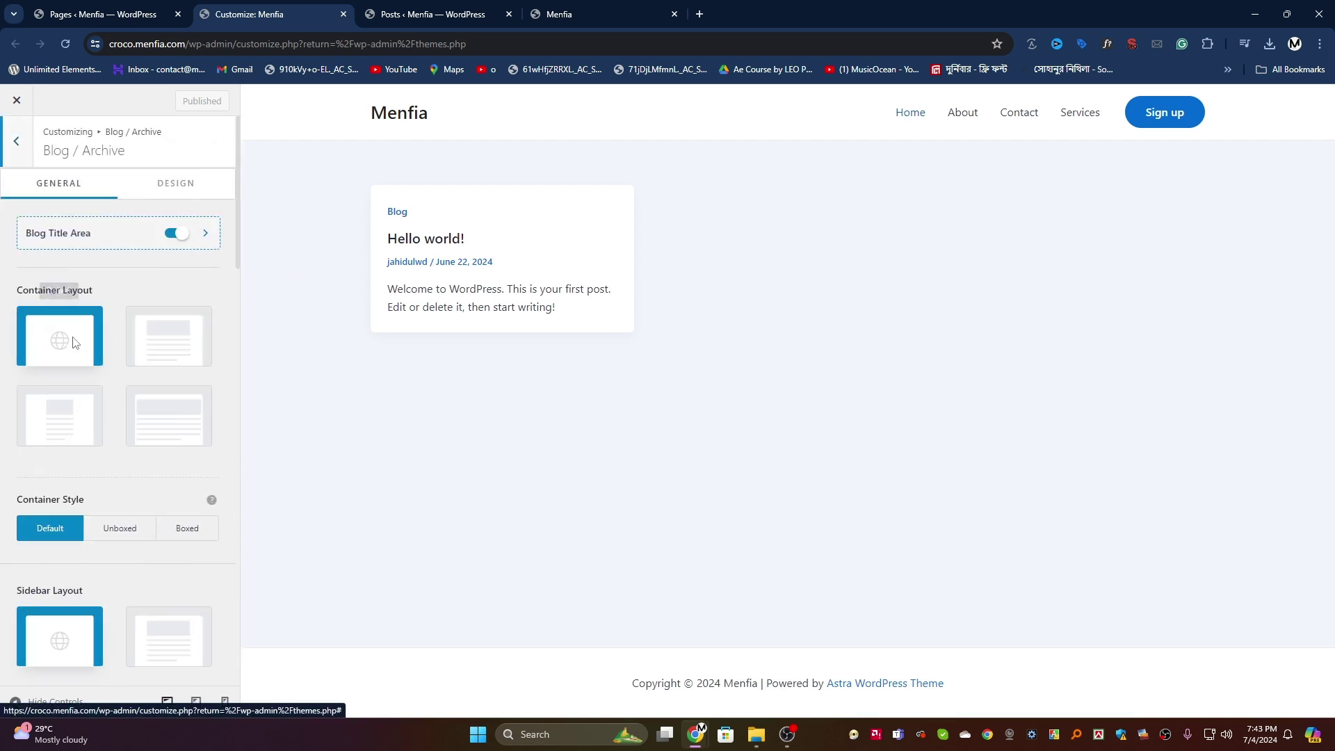
click(164, 340)
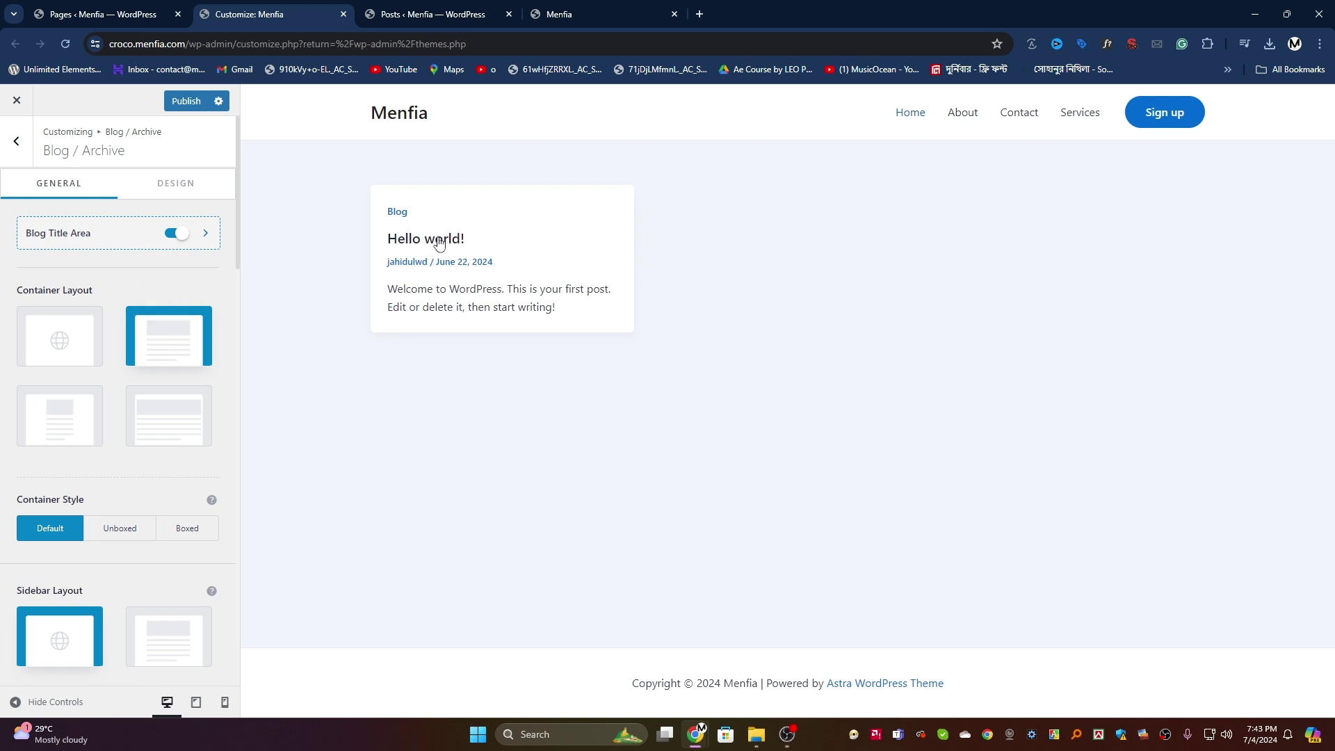
scroll(76, 347, down, 1)
scroll(69, 362, up, 1)
click(55, 411)
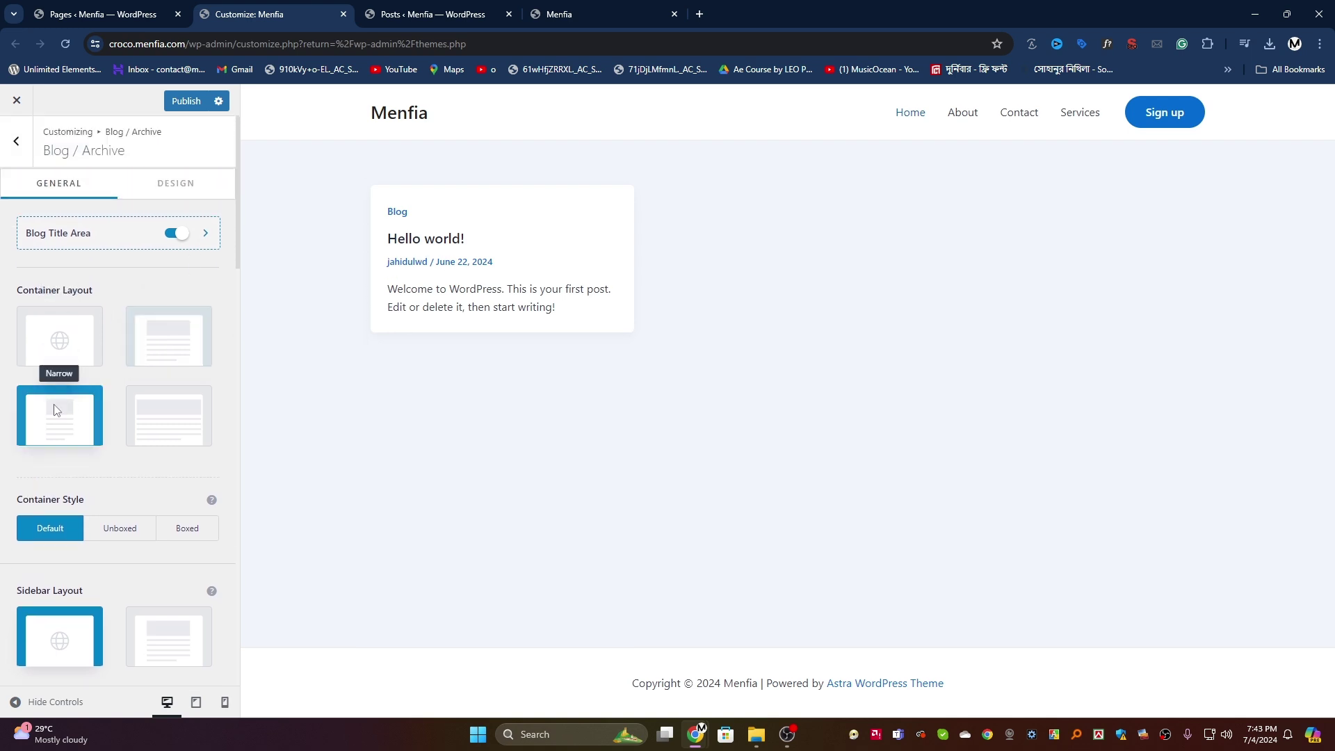
click(176, 418)
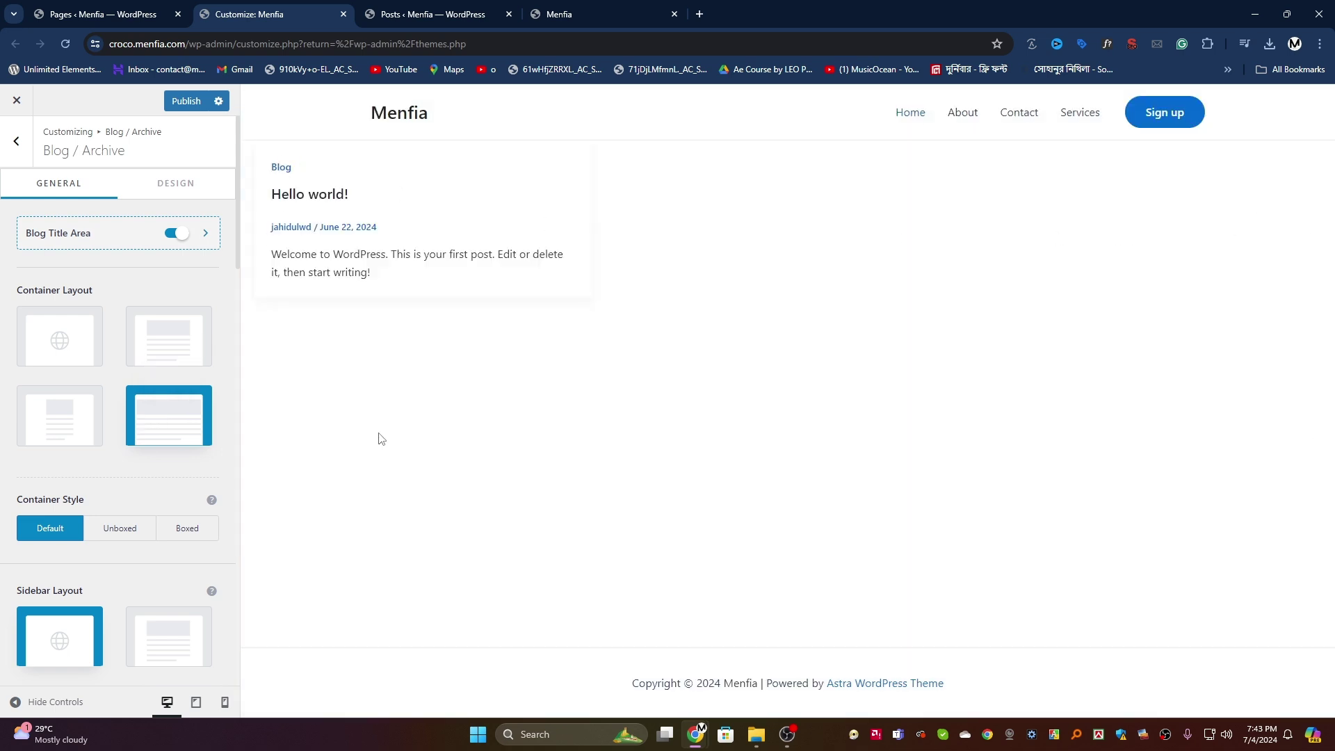
click(174, 650)
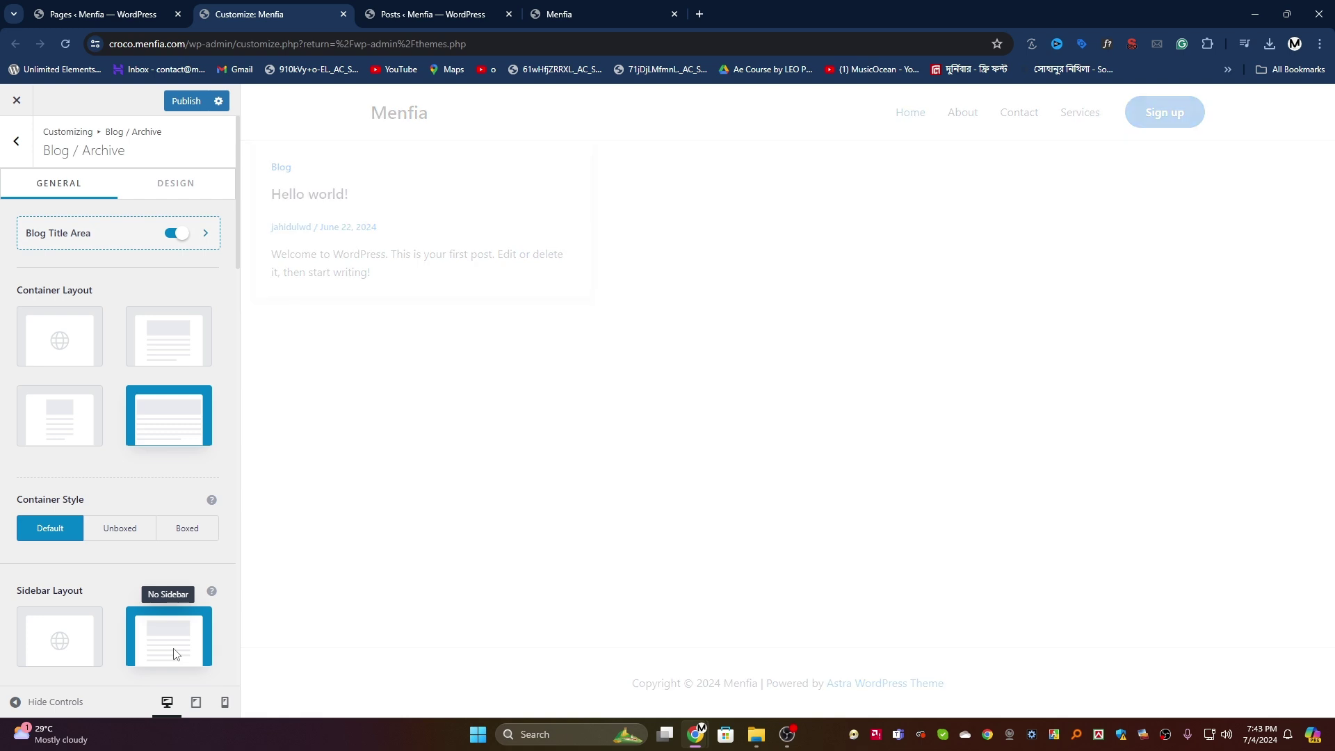
click(294, 230)
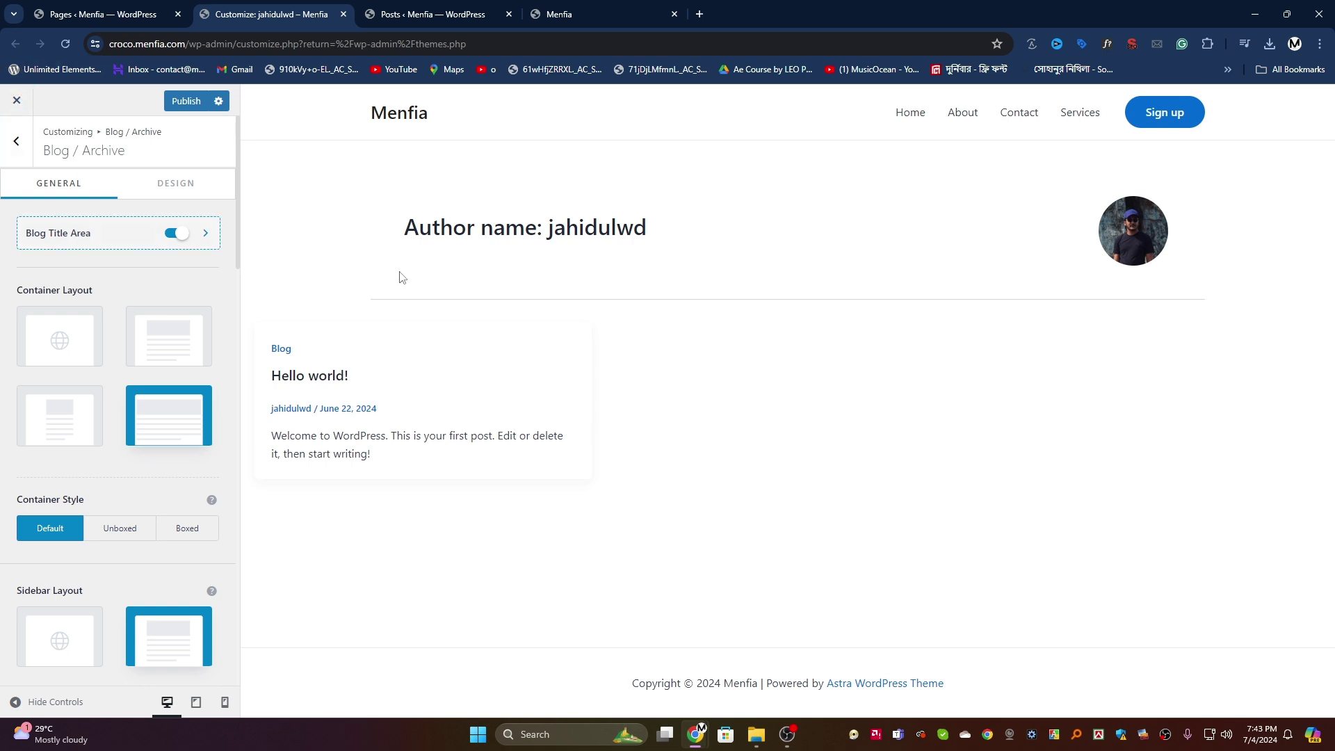
Step: Reset sidebar layout to Default, set sidebar style Boxed and blog layout List, then publish
click(300, 382)
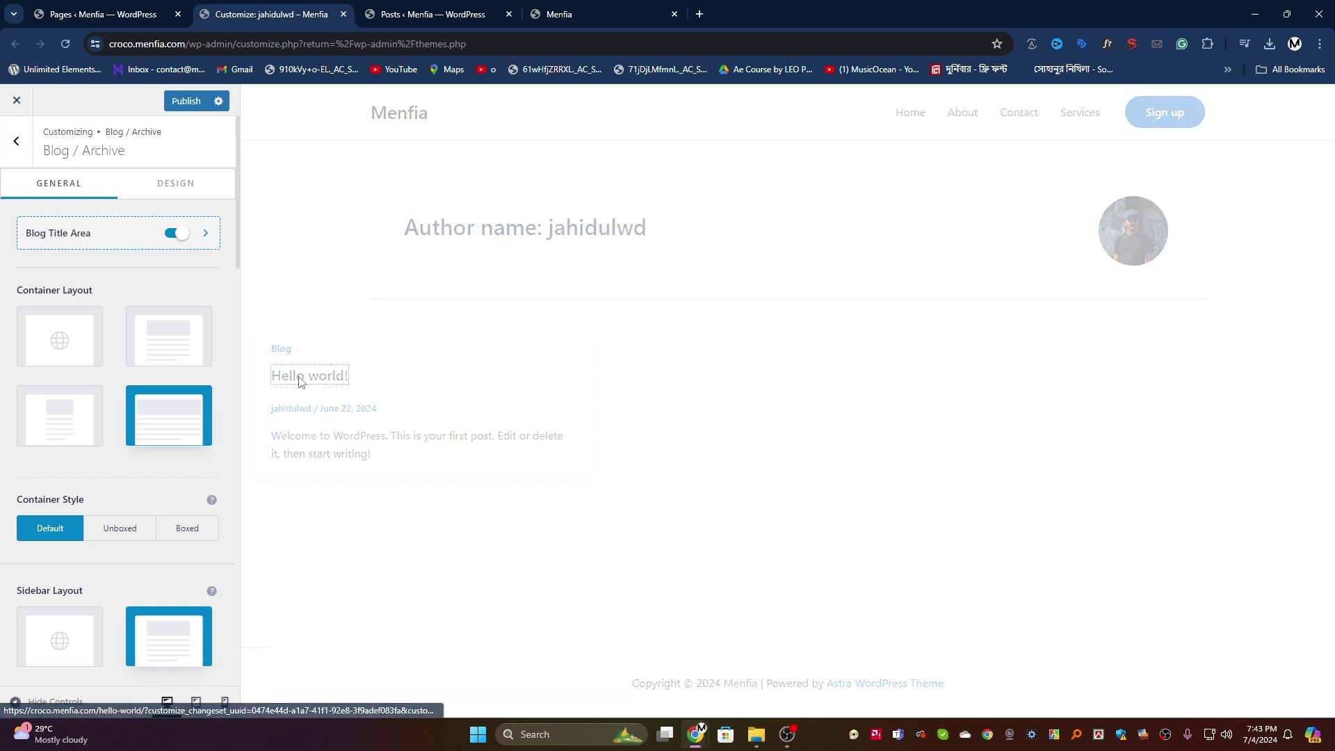
scroll(602, 329, down, 5)
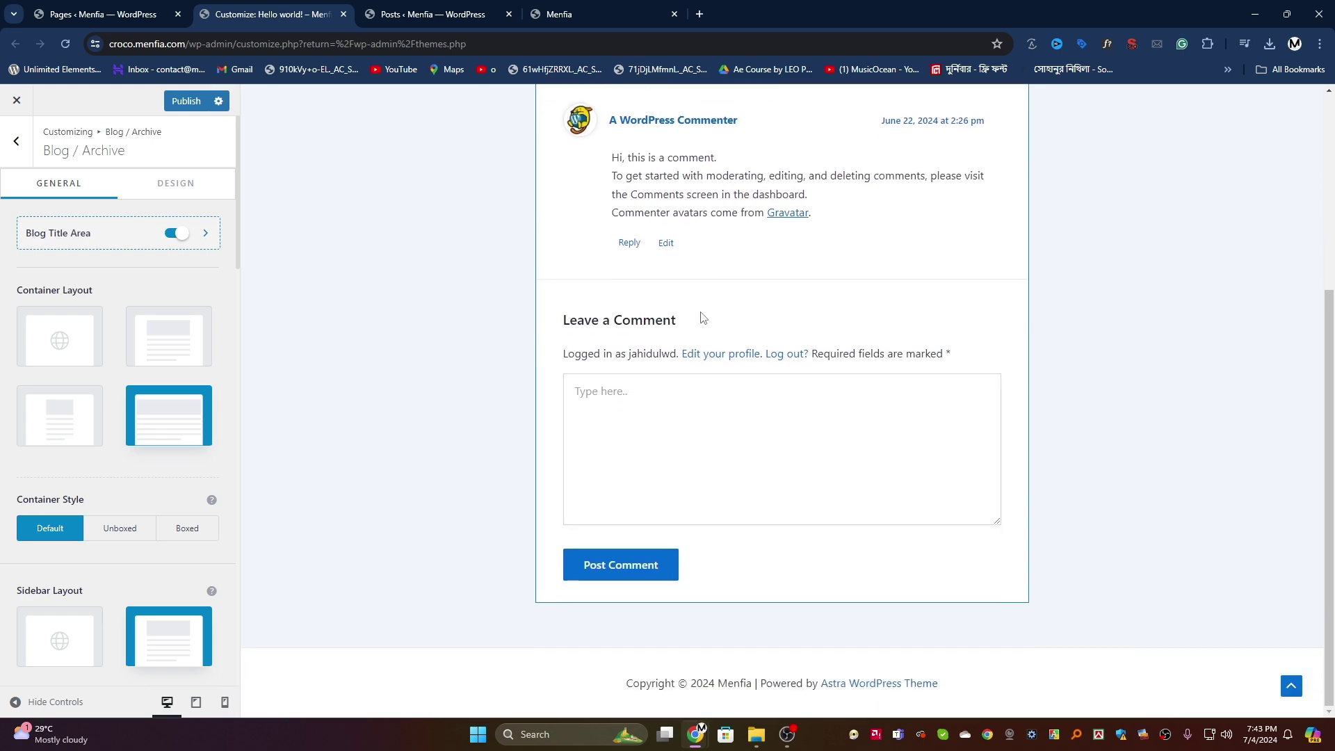
click(55, 643)
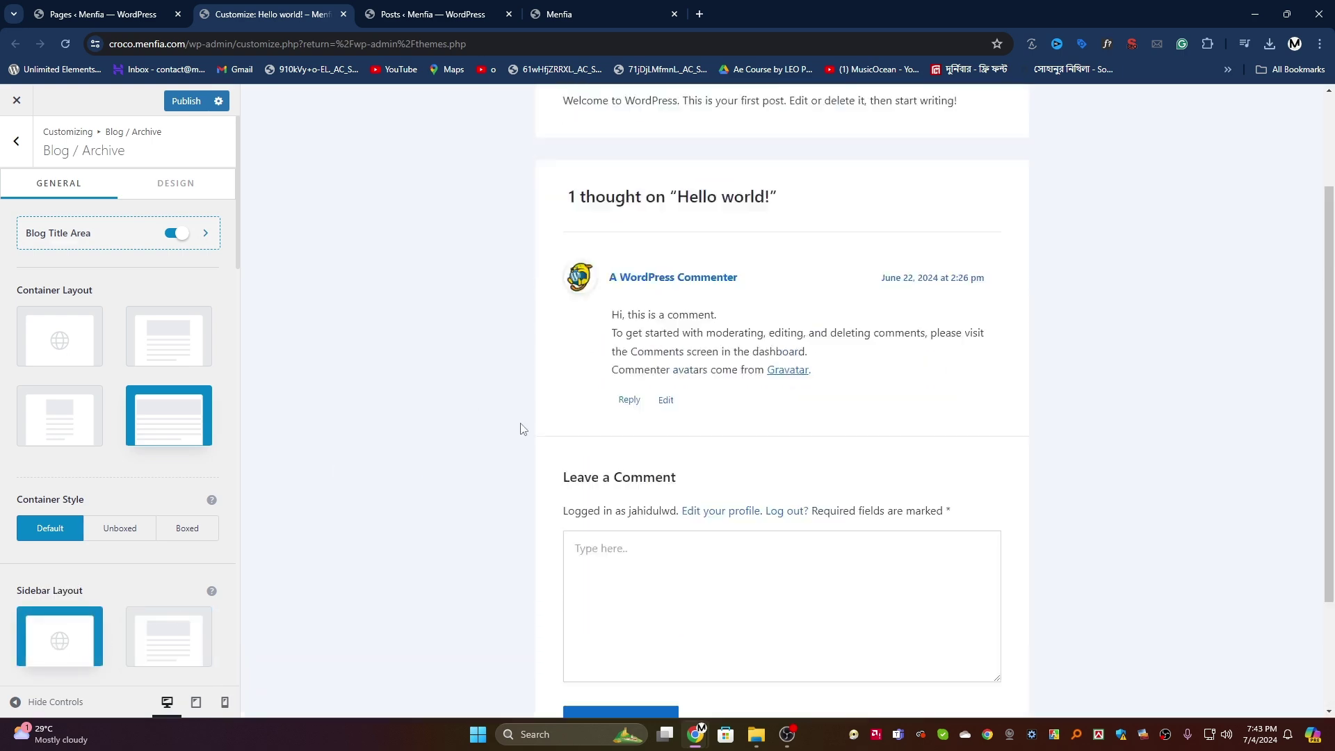
scroll(115, 548, down, 6)
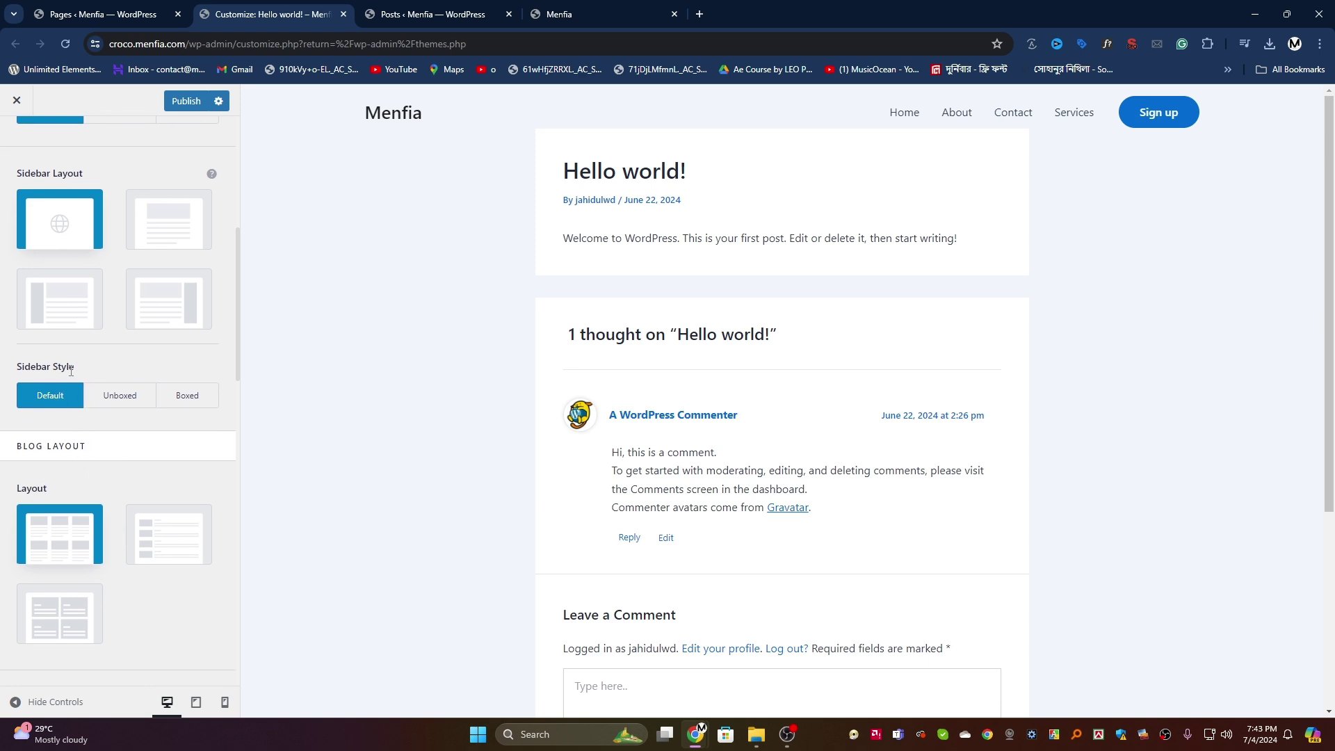
click(116, 403)
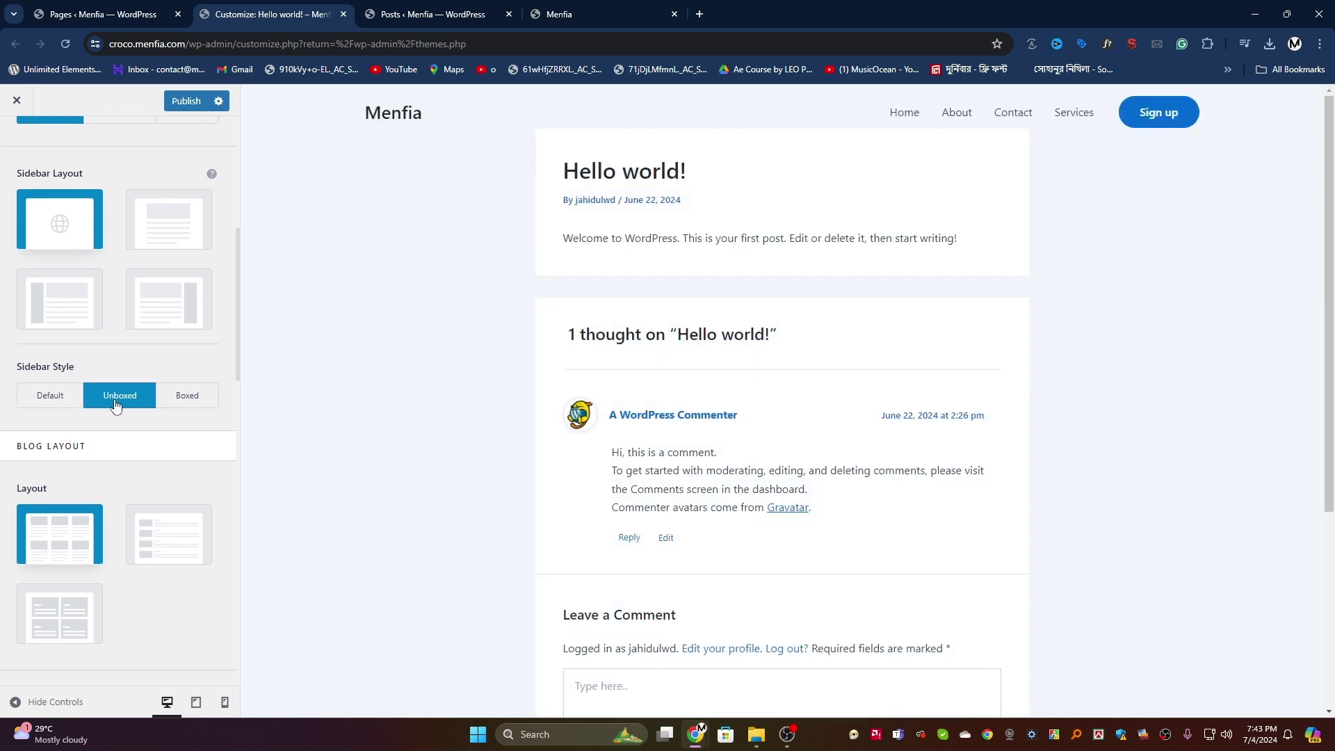
click(187, 402)
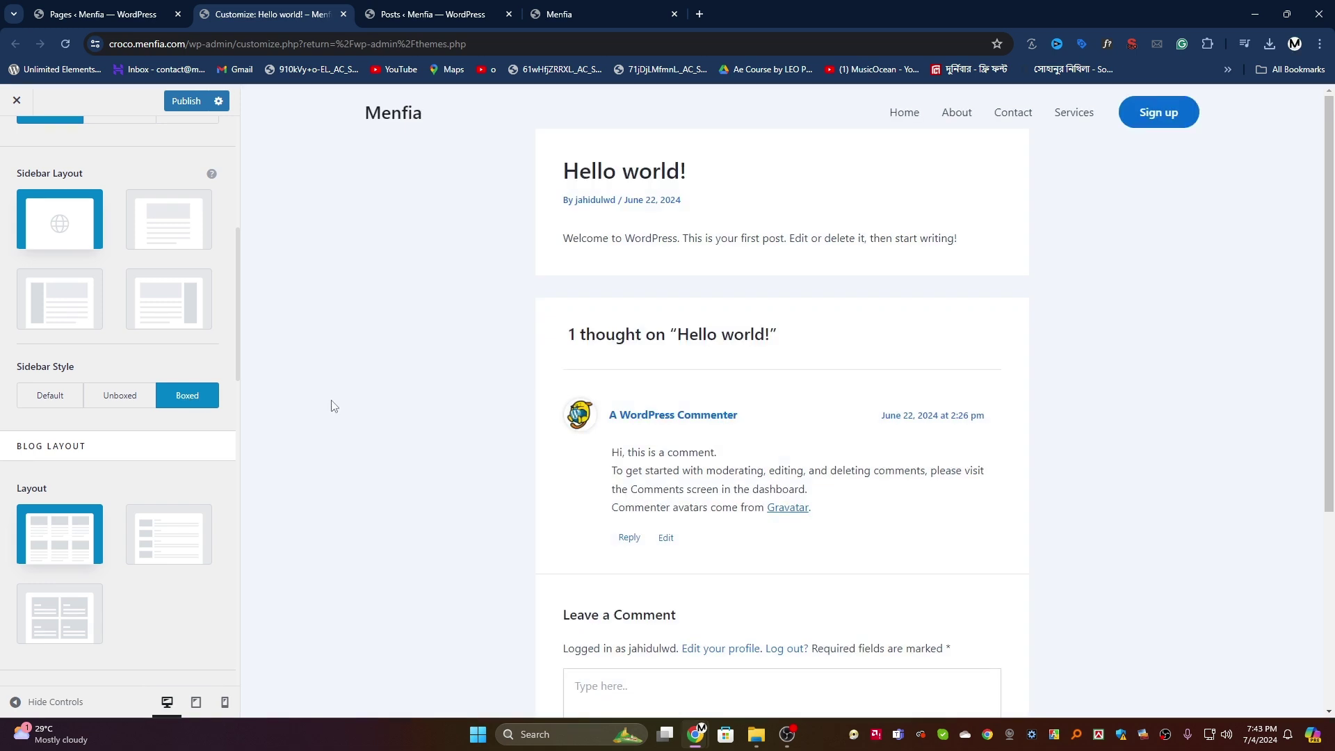
scroll(39, 457, down, 2)
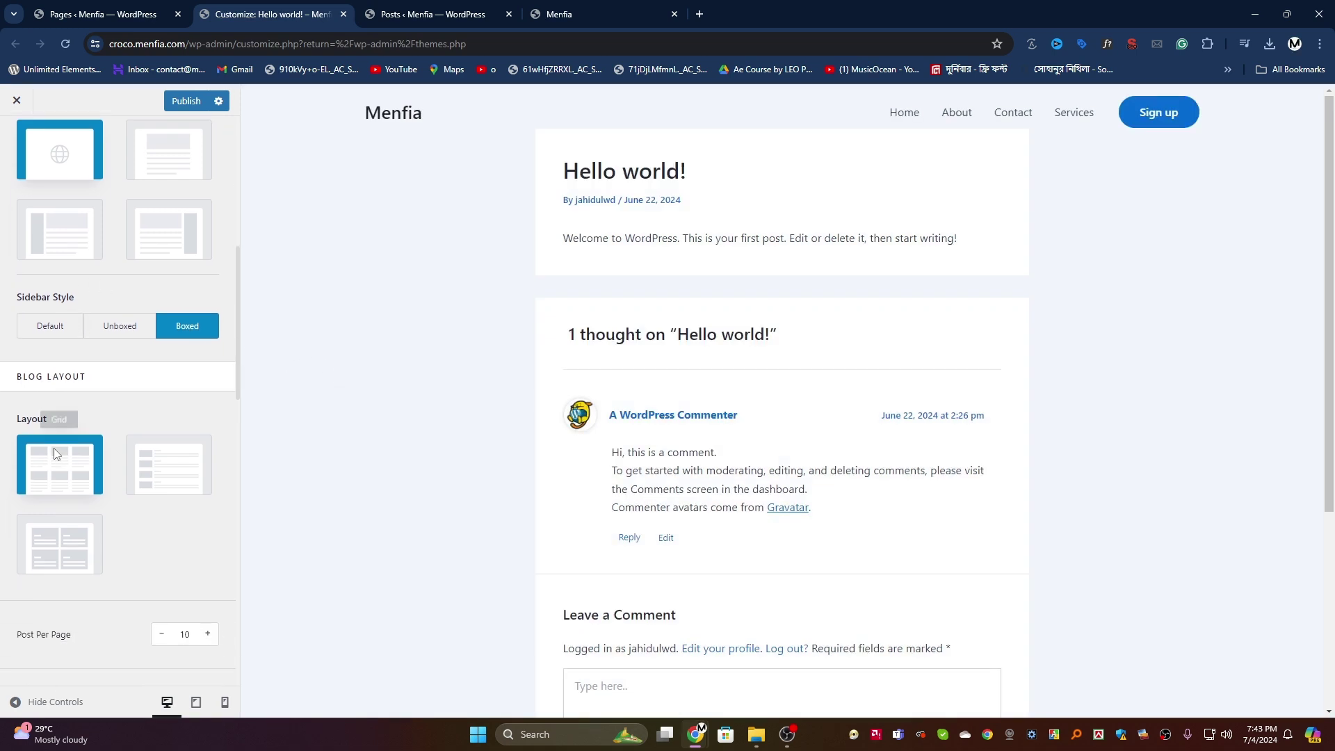
click(167, 396)
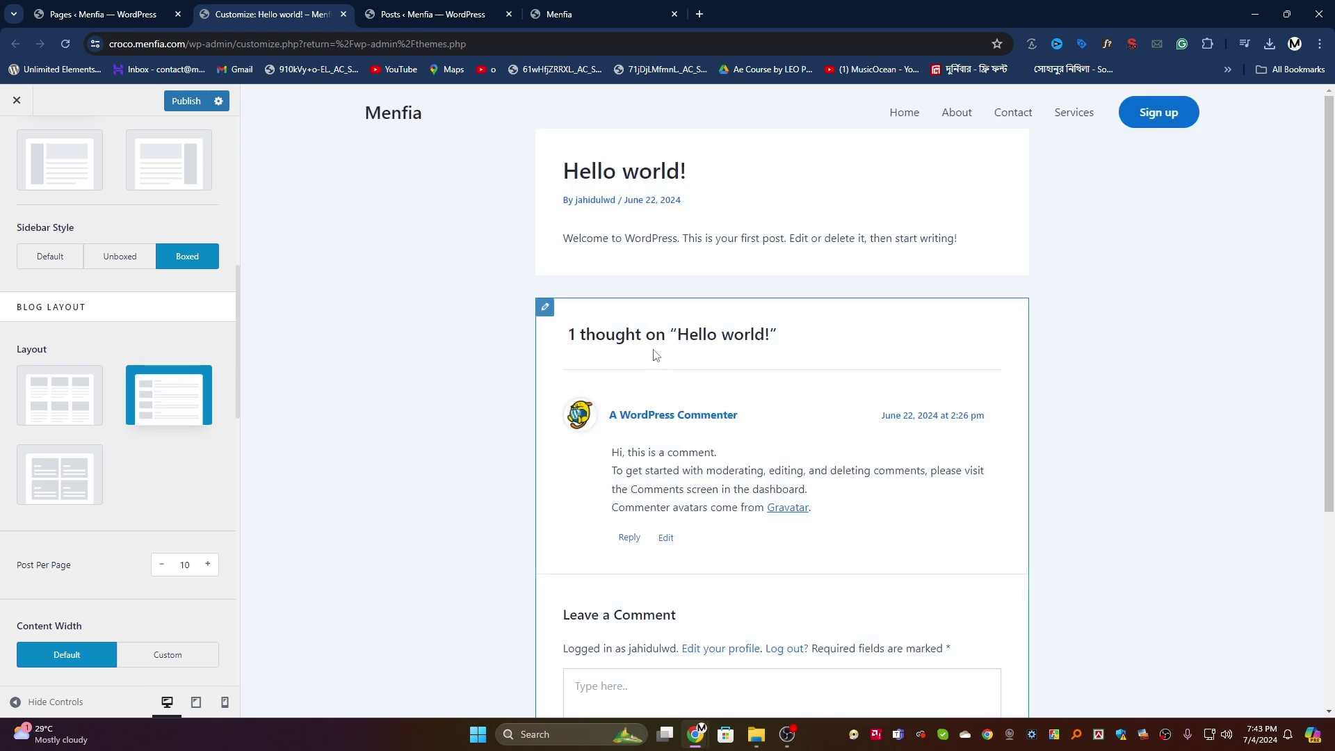
click(186, 101)
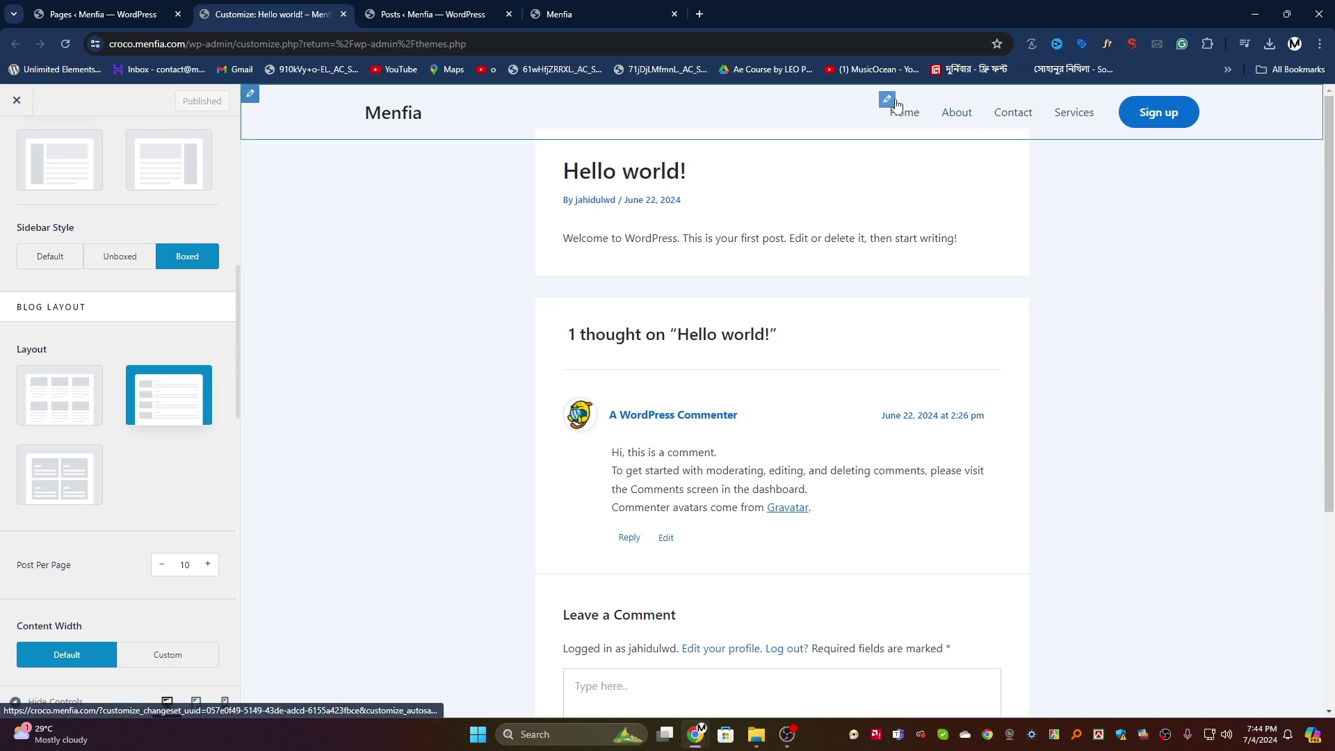
Step: Keep header as the Primary Menu in the menu location settings
click(887, 99)
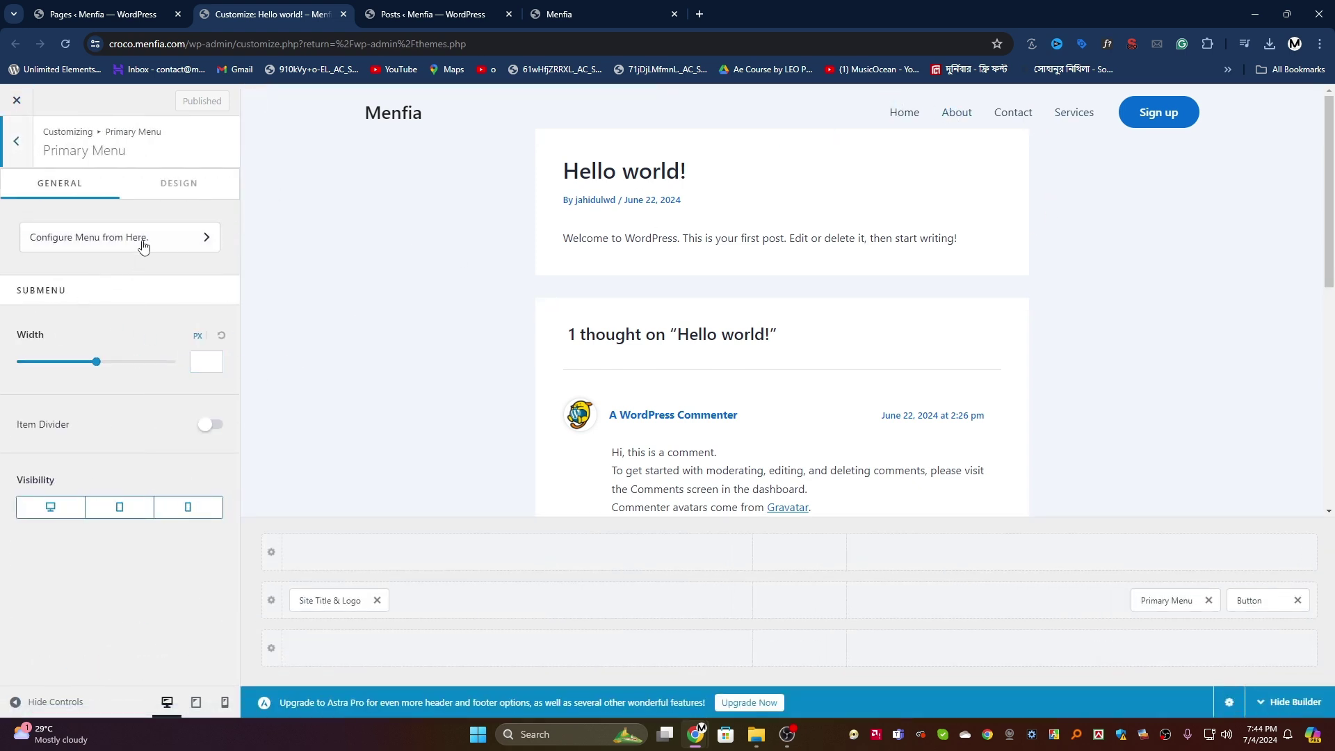
click(139, 238)
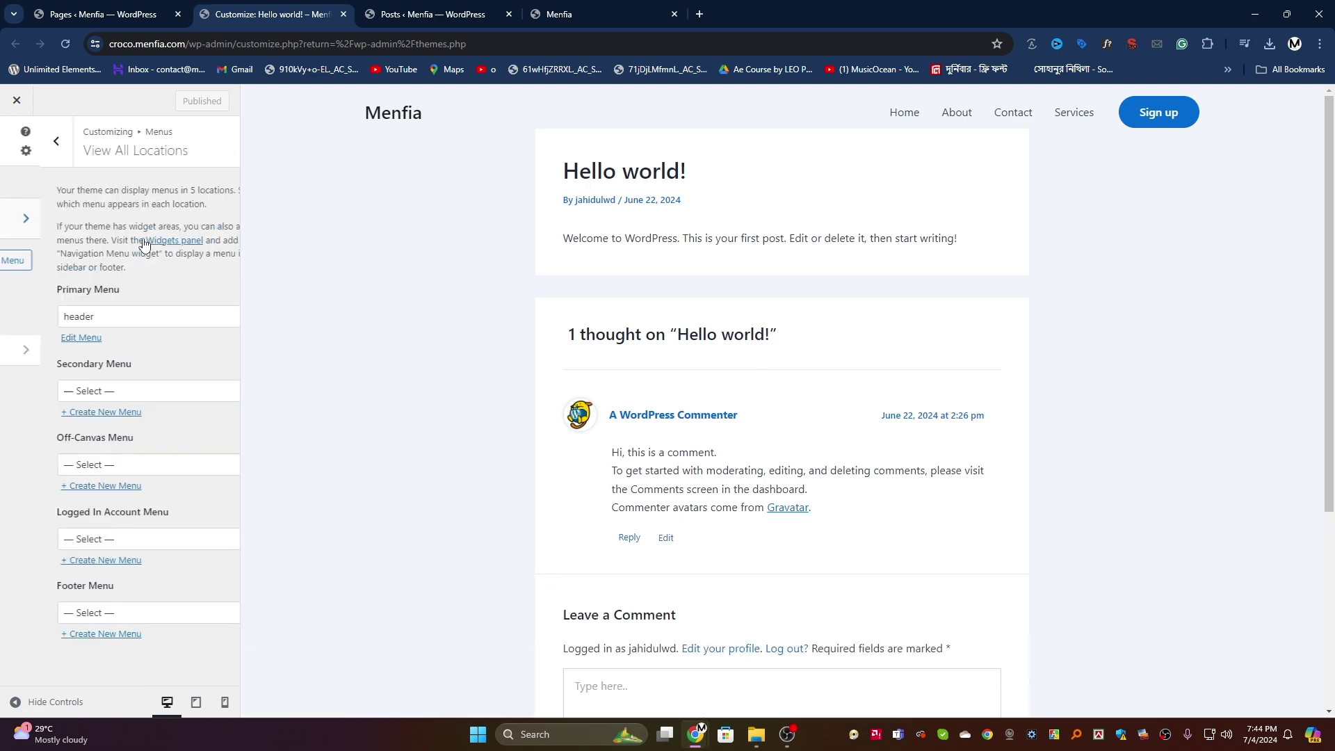
click(85, 318)
click(85, 318)
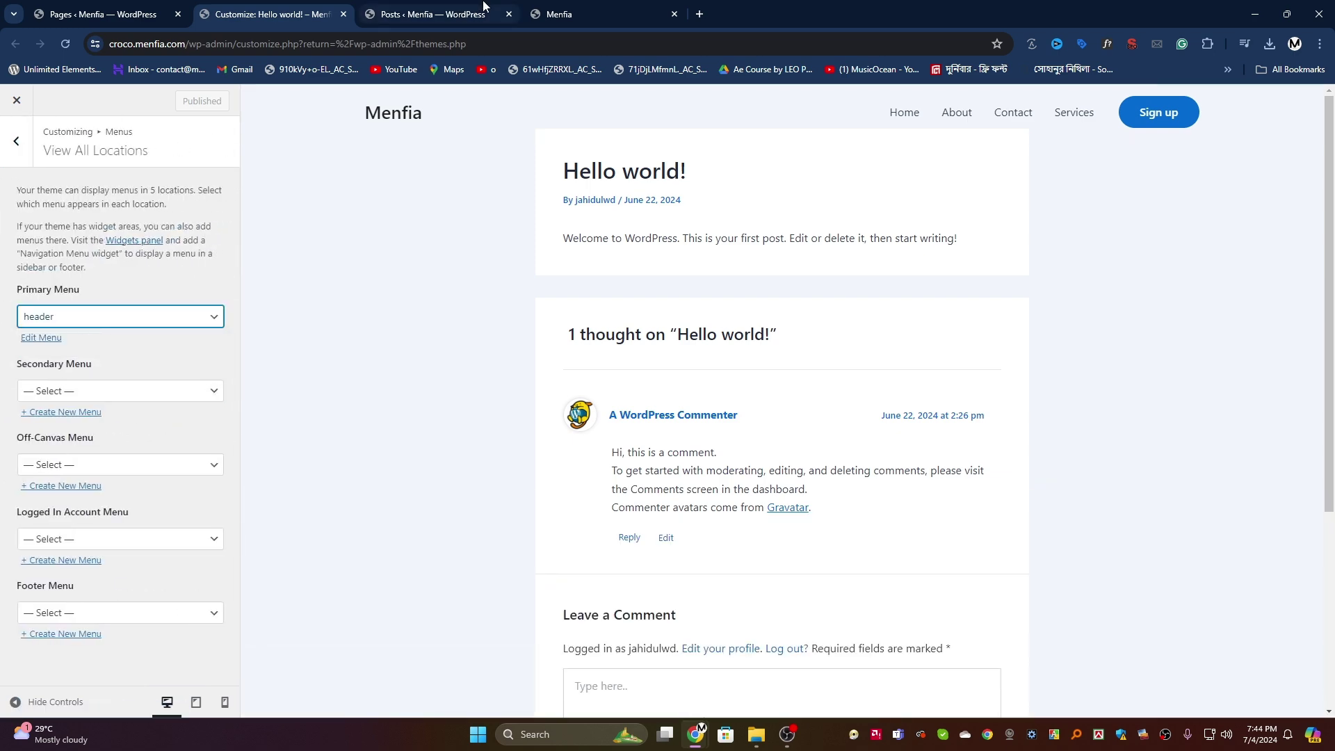
click(432, 14)
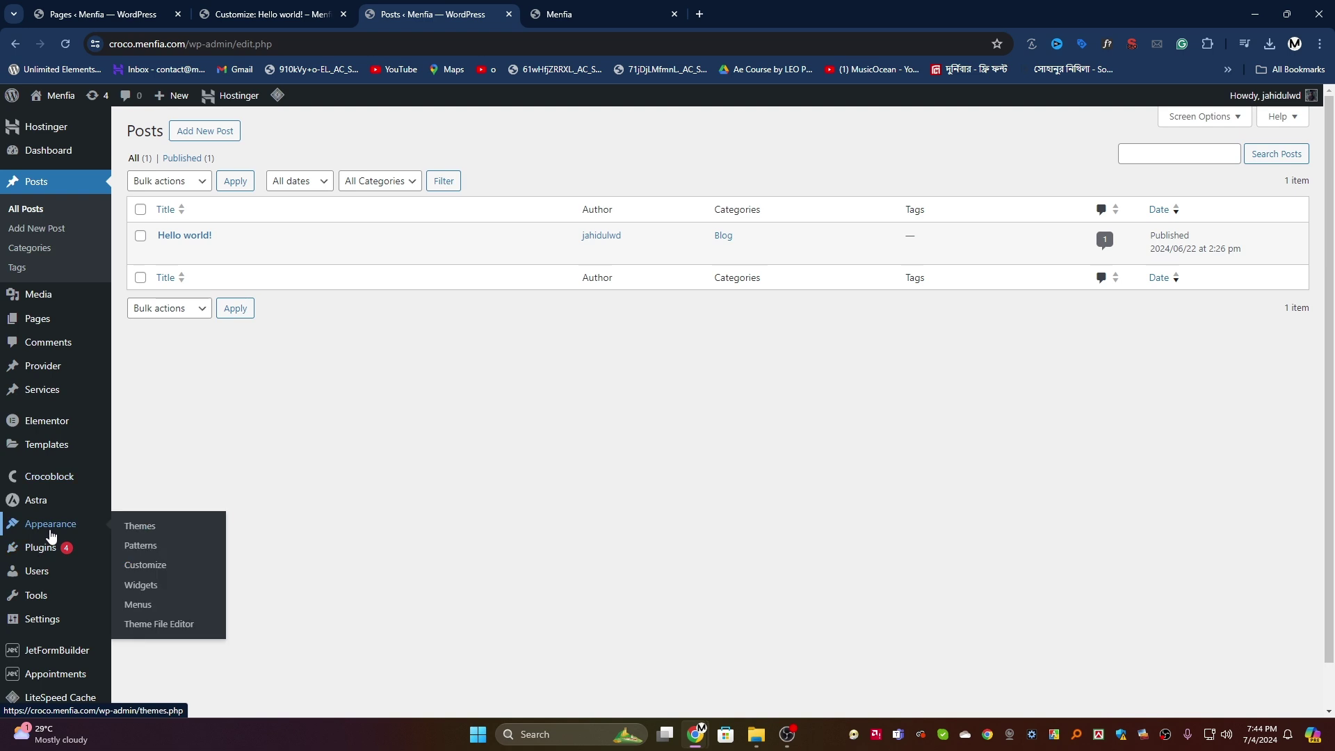
Step: In the Menus editor, add the Blog page to the header menu
click(138, 605)
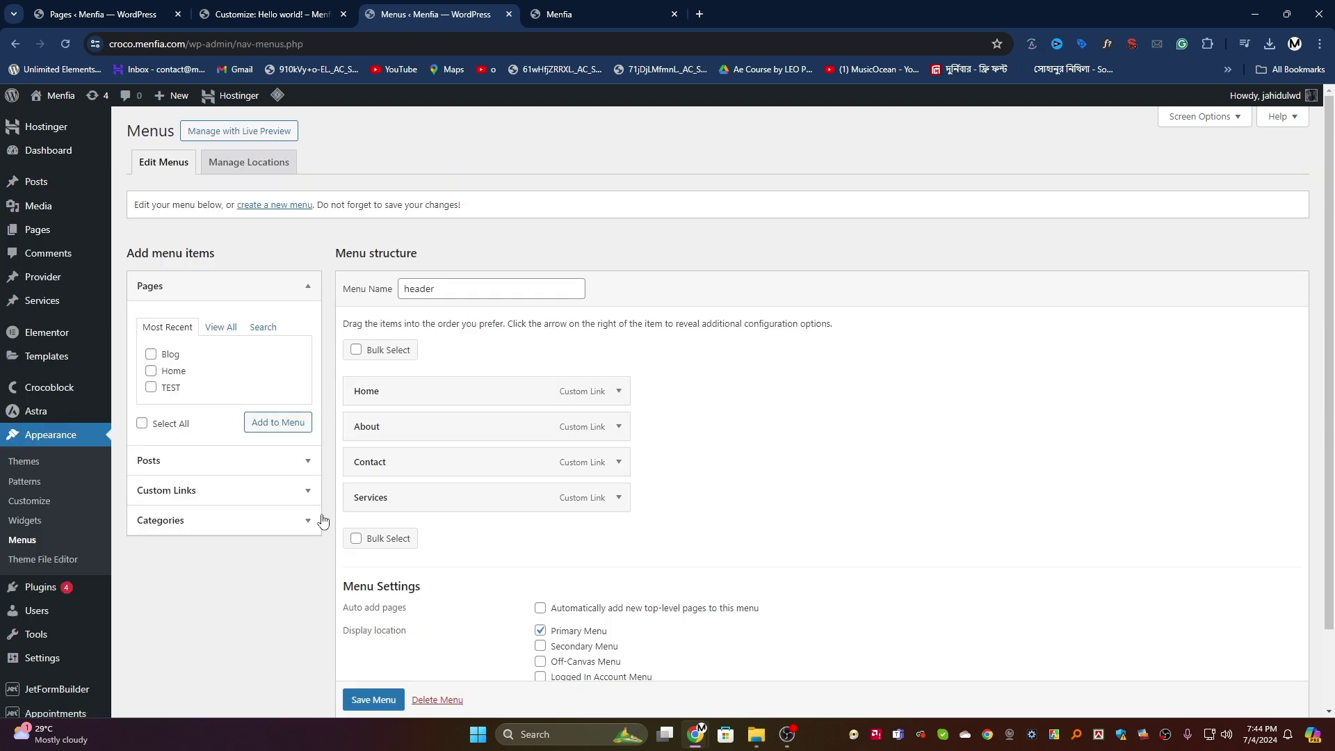
click(275, 421)
scroll(360, 700, down, 1)
click(361, 701)
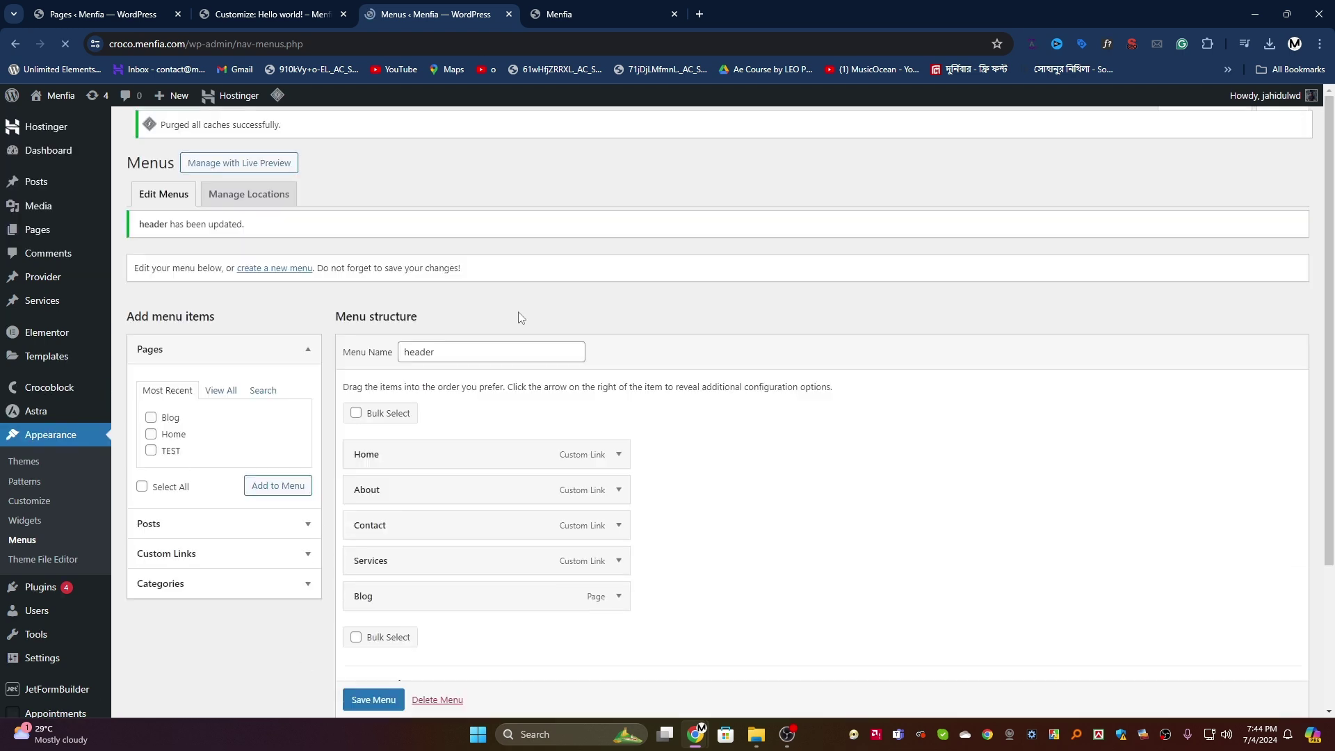
scroll(54, 541, down, 3)
mouse_move(57, 572)
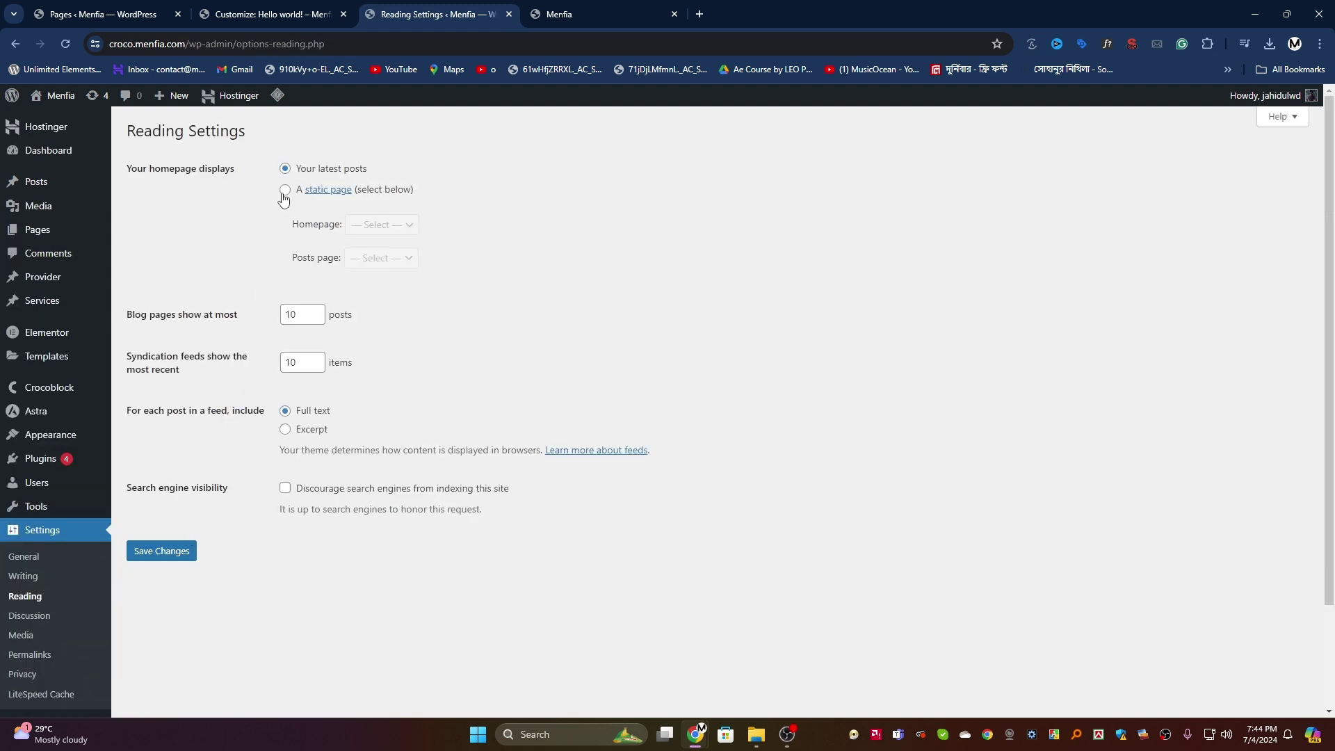
Step: Use a static homepage: Home as homepage, Blog as posts page, and save
click(285, 189)
click(382, 225)
click(375, 269)
click(381, 260)
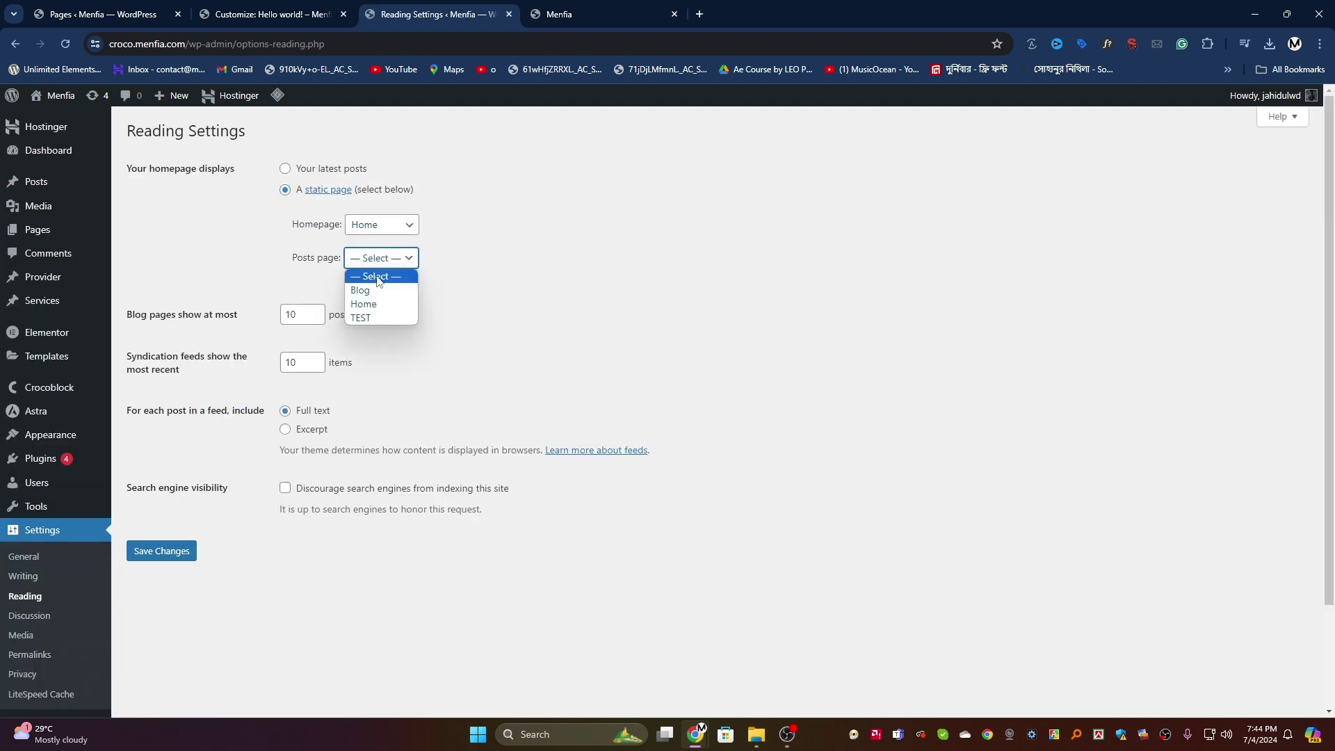
click(360, 290)
click(156, 557)
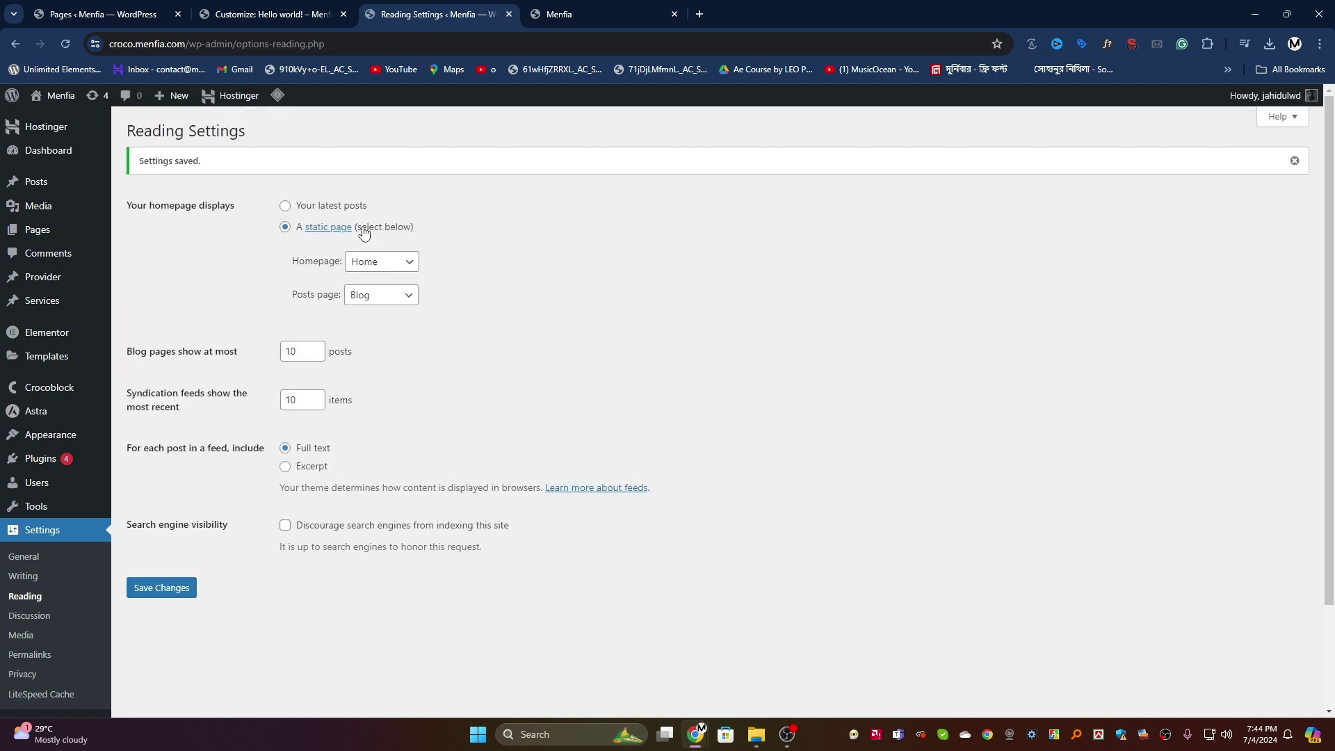
click(250, 14)
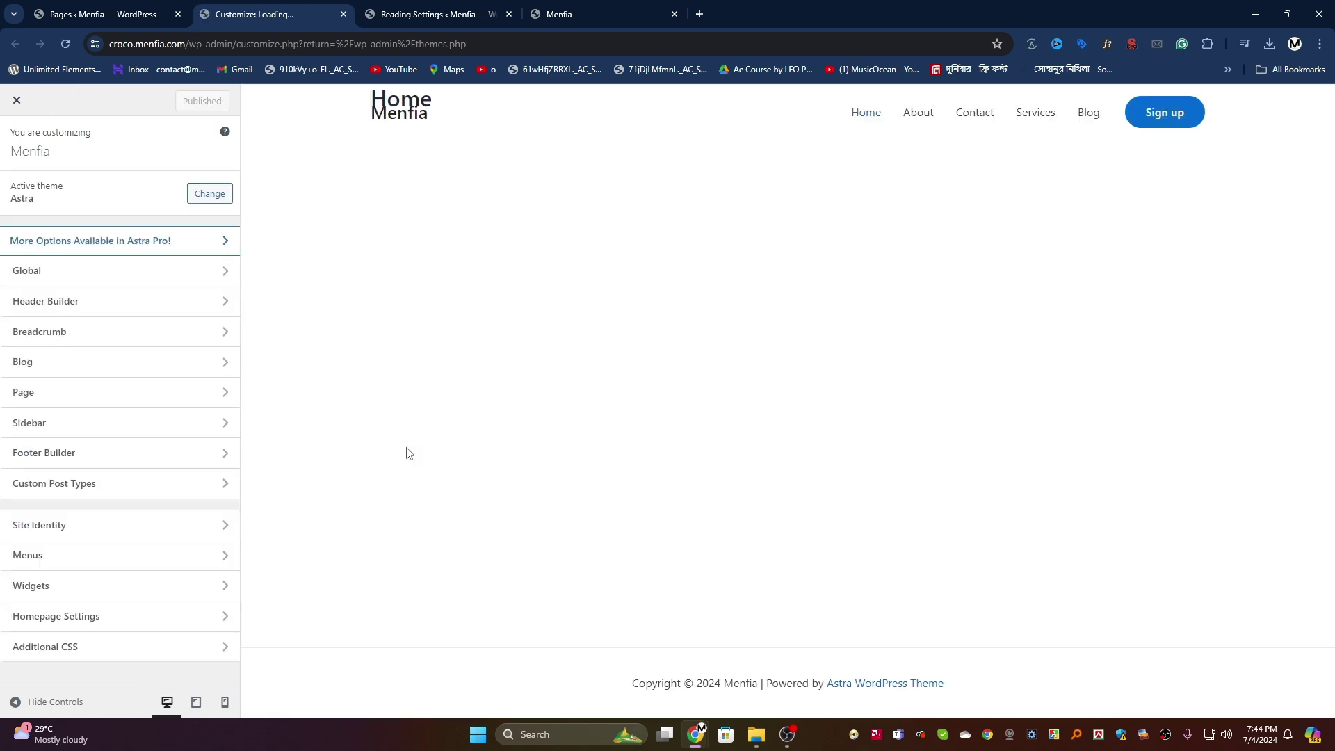
Step: Preview the Blog page and set the Blog / Archive container layout to Normal
click(1092, 115)
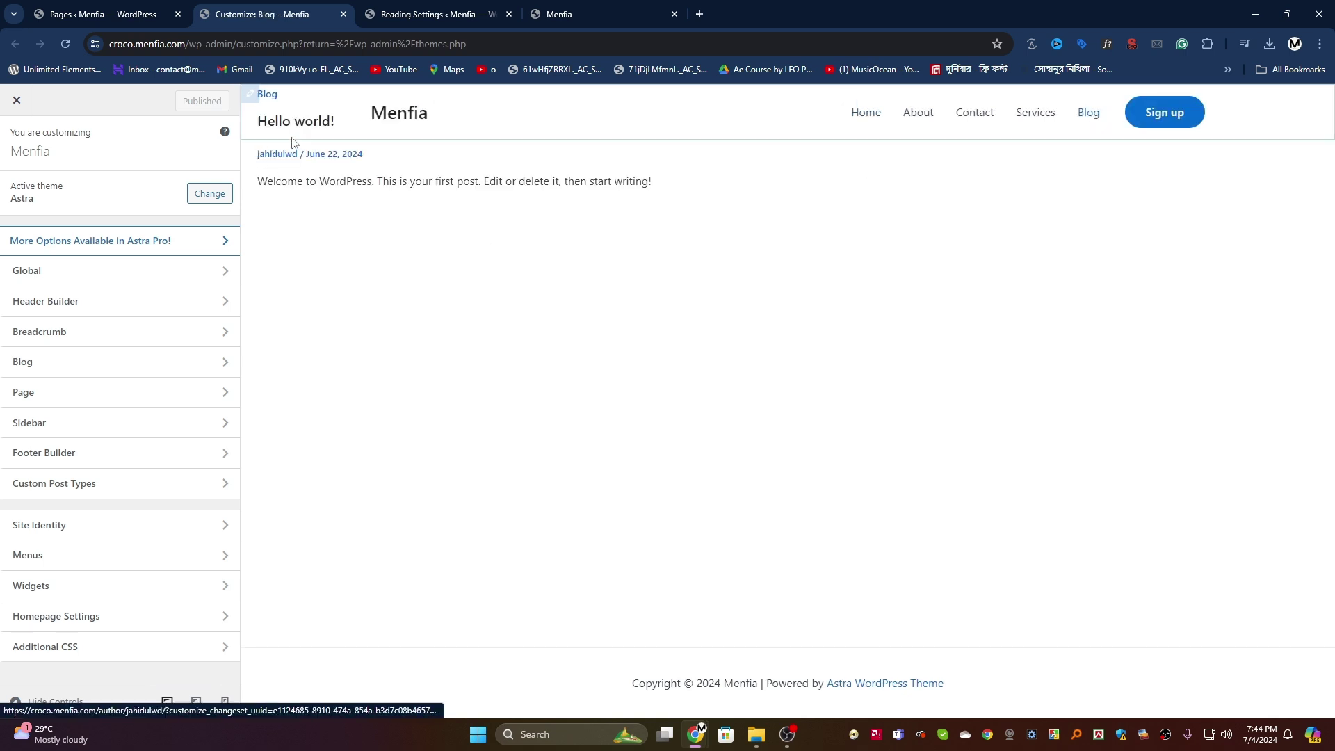
click(1085, 110)
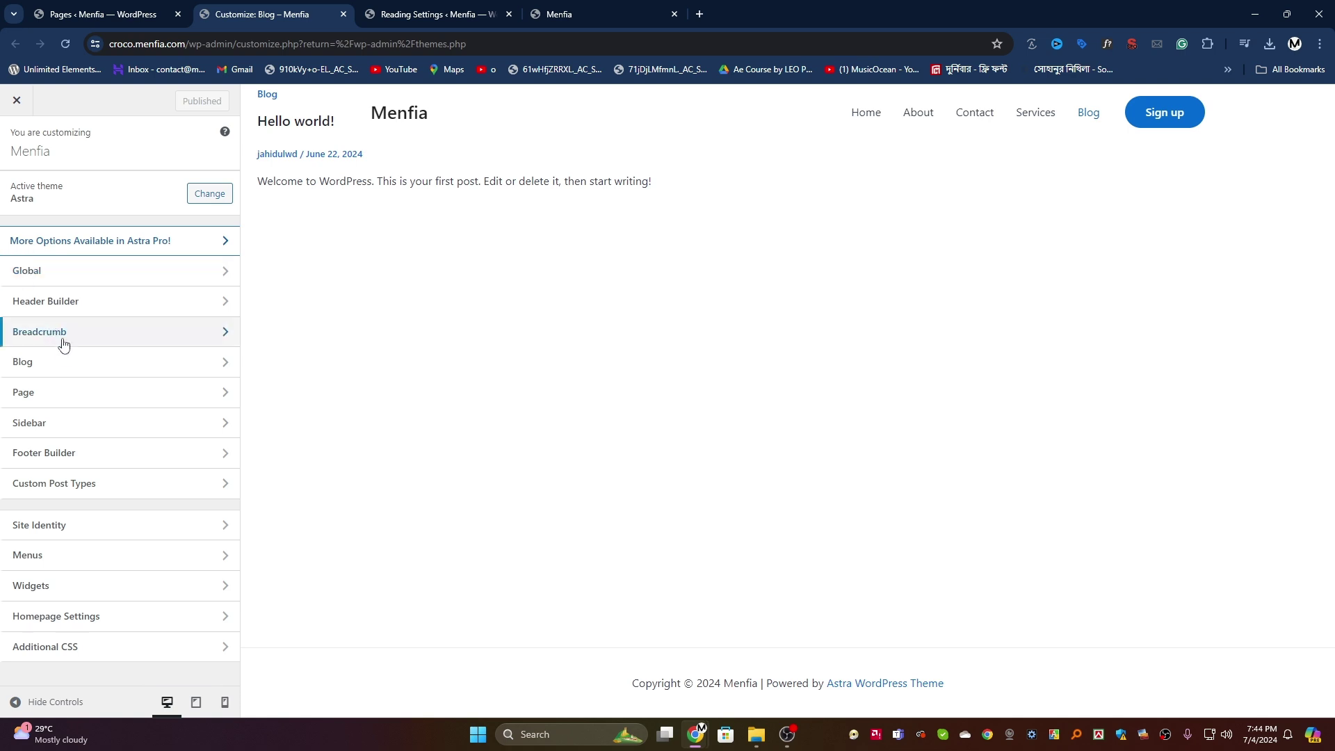
click(73, 373)
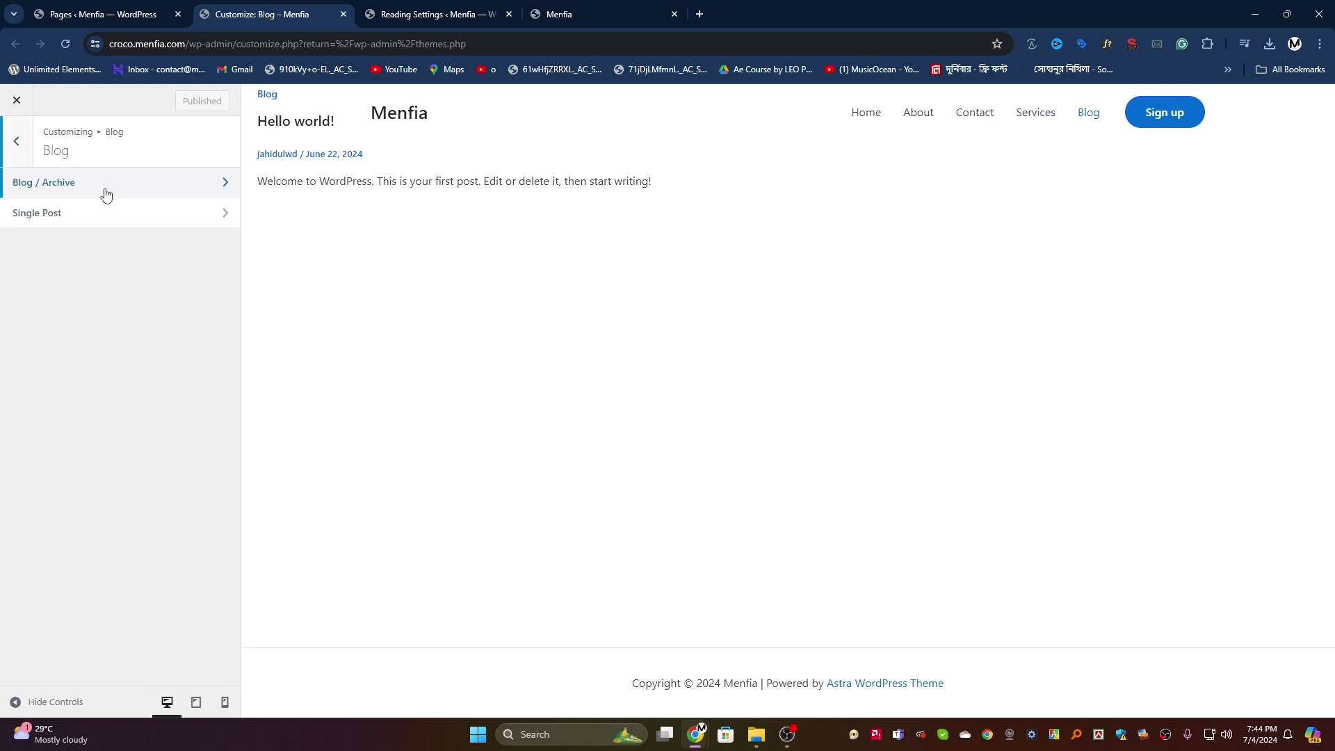
click(105, 189)
click(79, 358)
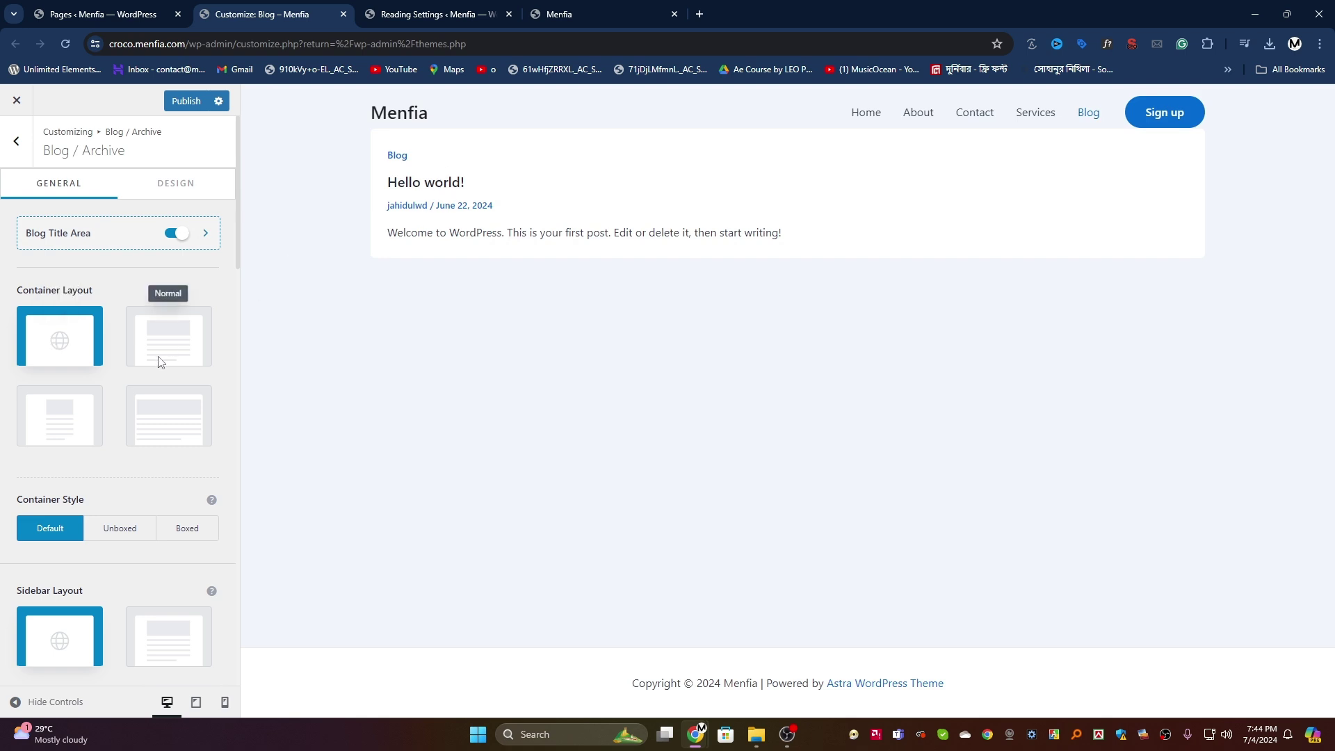
click(157, 356)
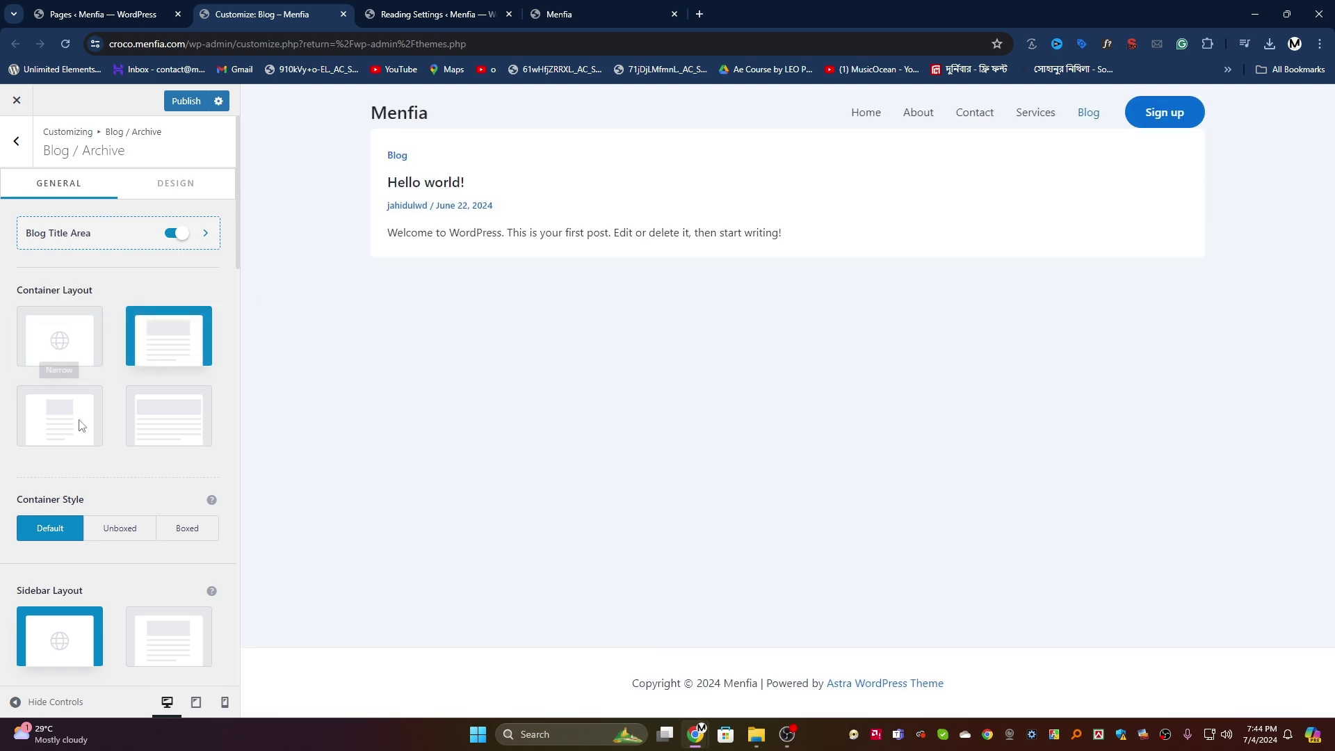
Step: Switch the blog listing to the Cover layout, publish, and return to Reading Settings
scroll(67, 431, down, 6)
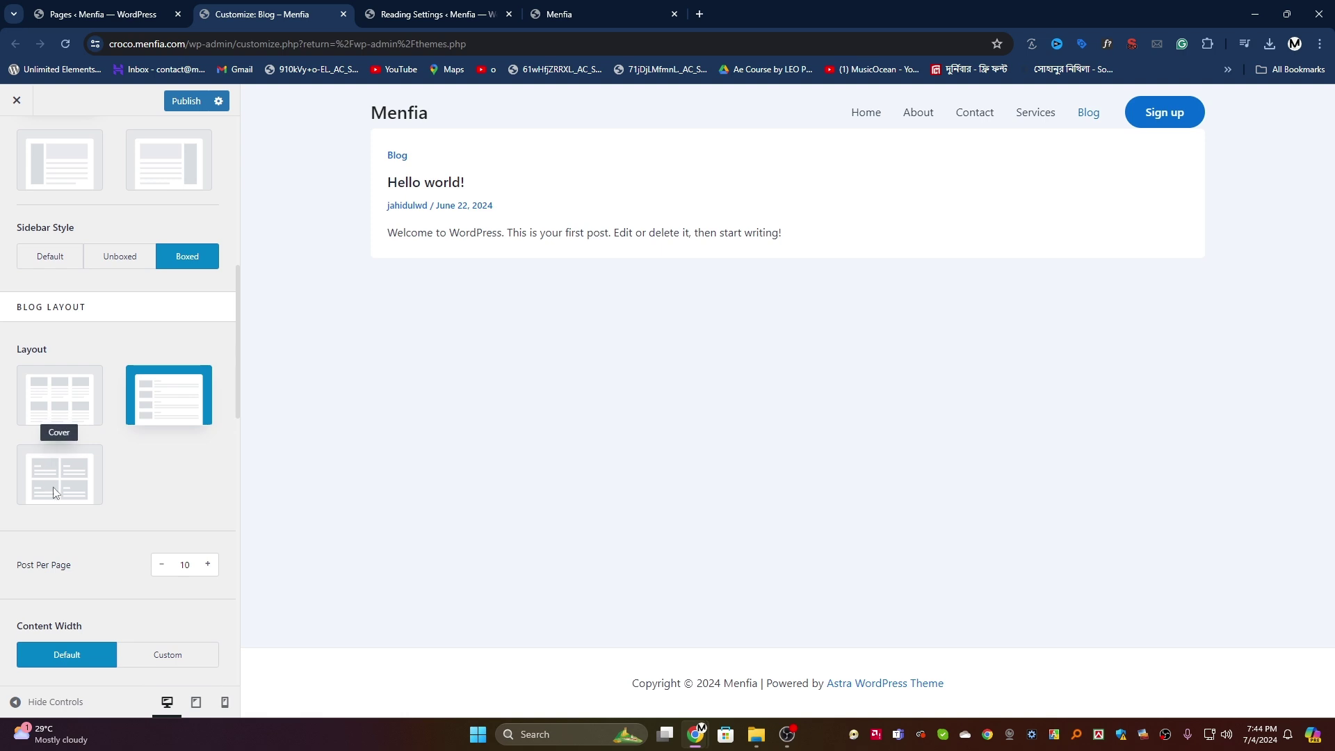
click(53, 486)
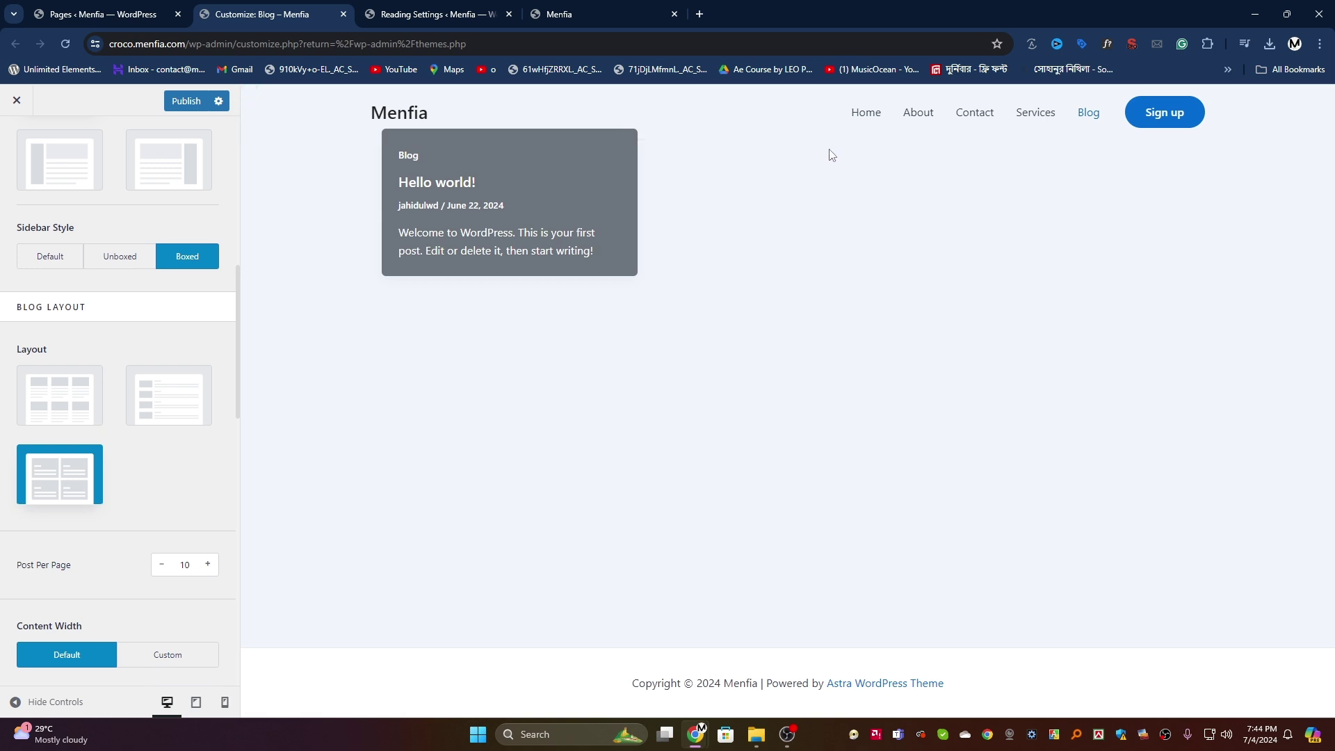
scroll(77, 544, down, 4)
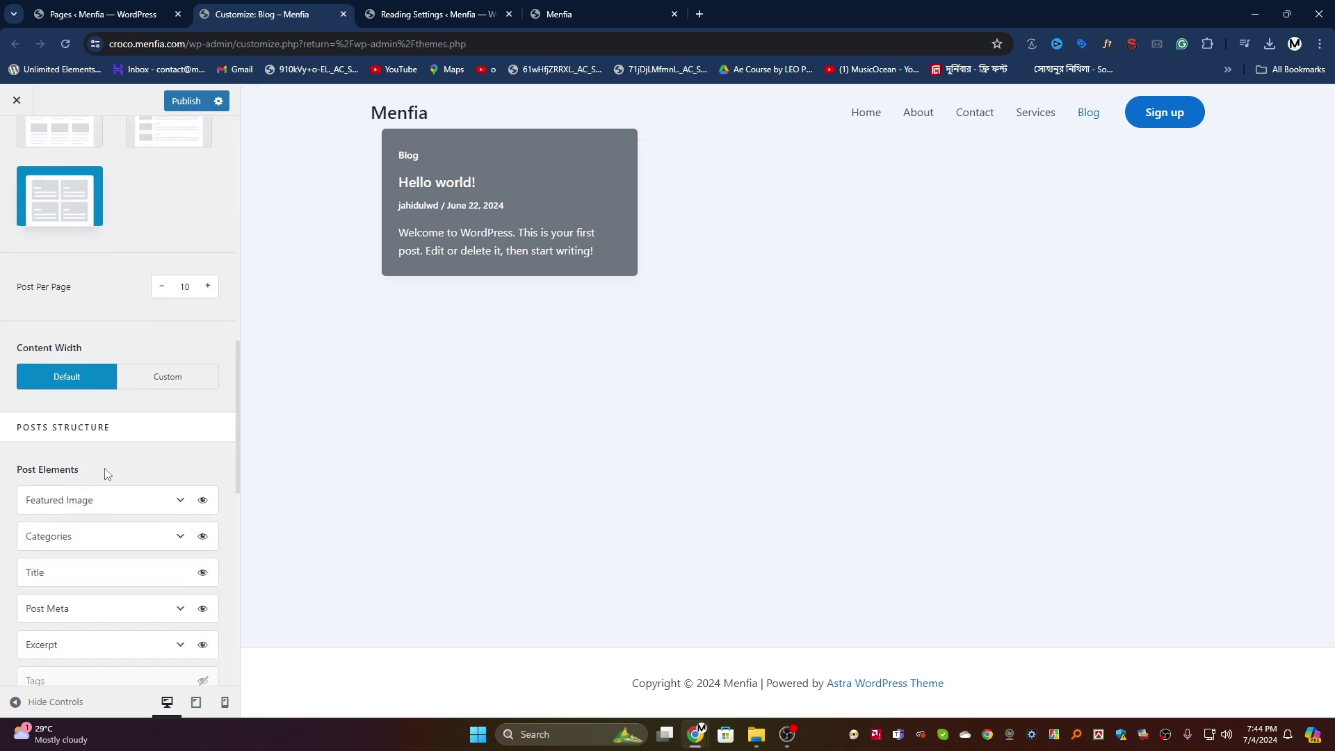
scroll(132, 410, down, 3)
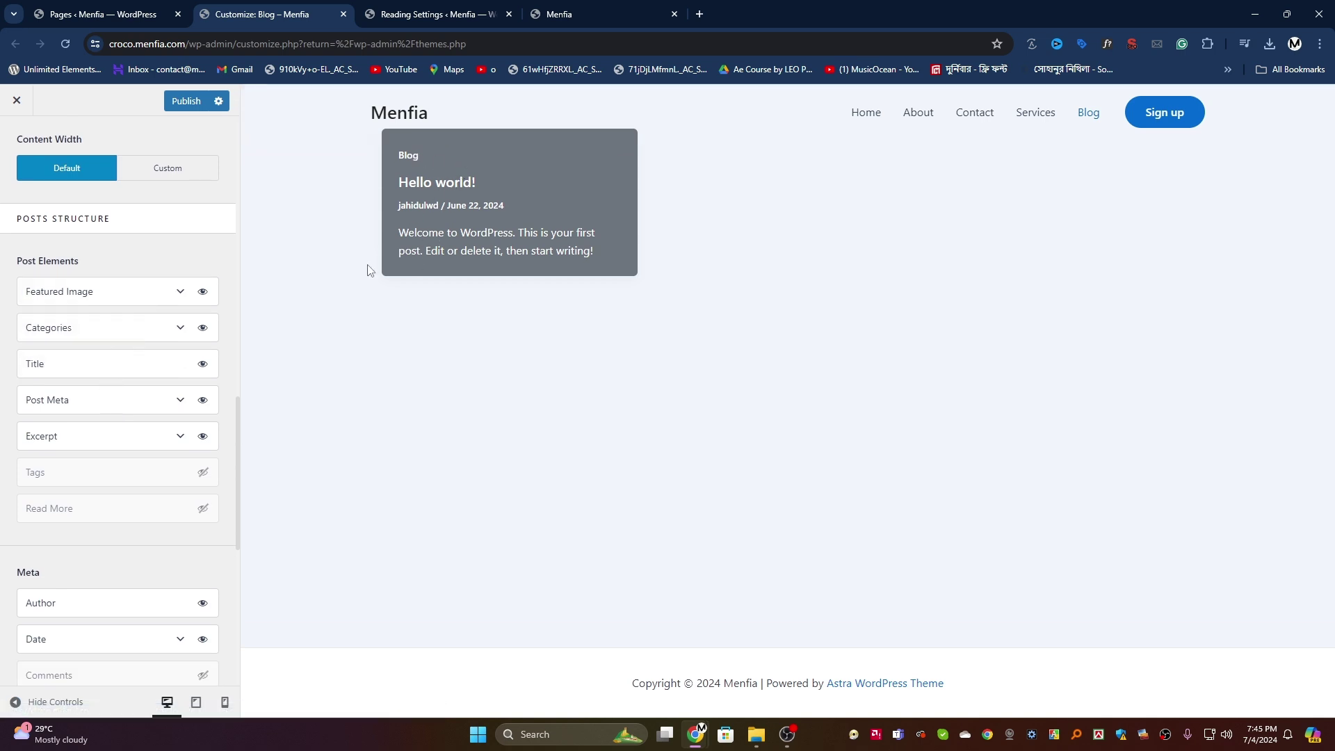
click(185, 103)
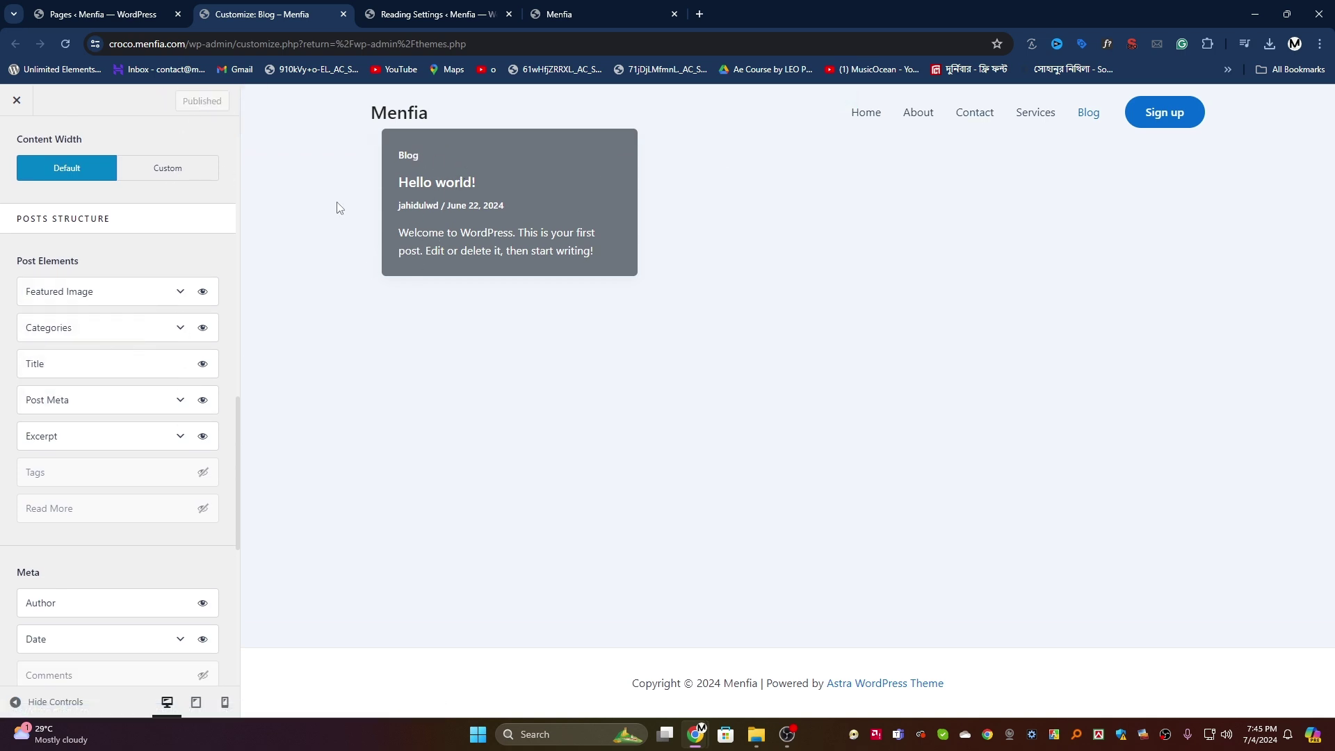
click(426, 13)
mouse_move(36, 183)
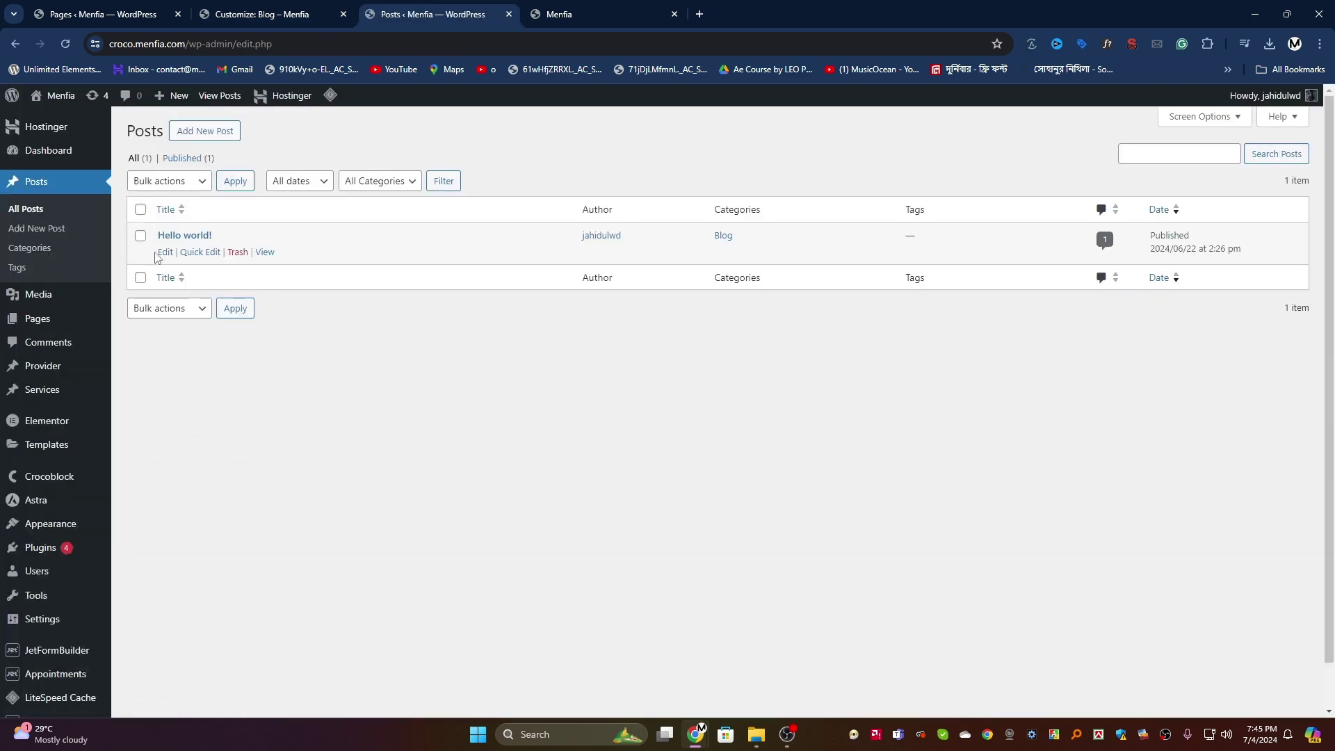
Step: Edit Hello world! and start uploading a new file as its featured image
click(165, 252)
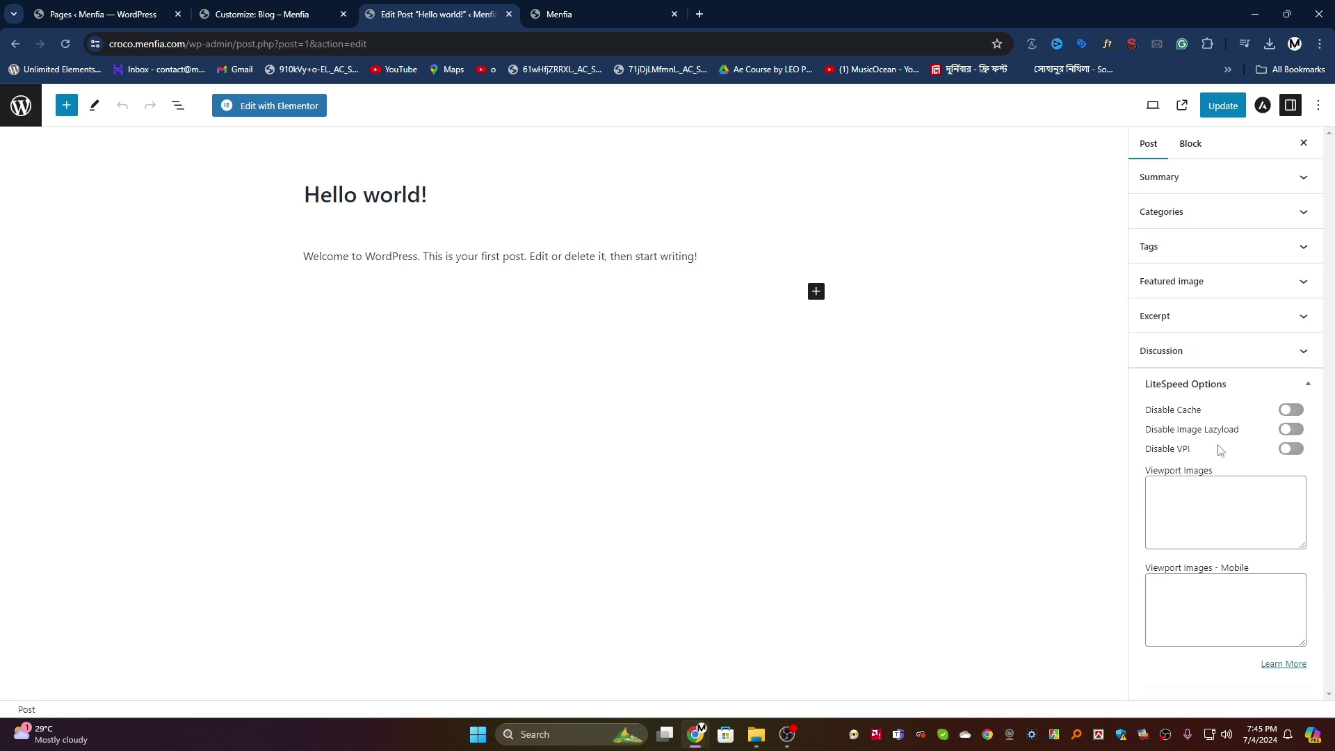
click(1199, 288)
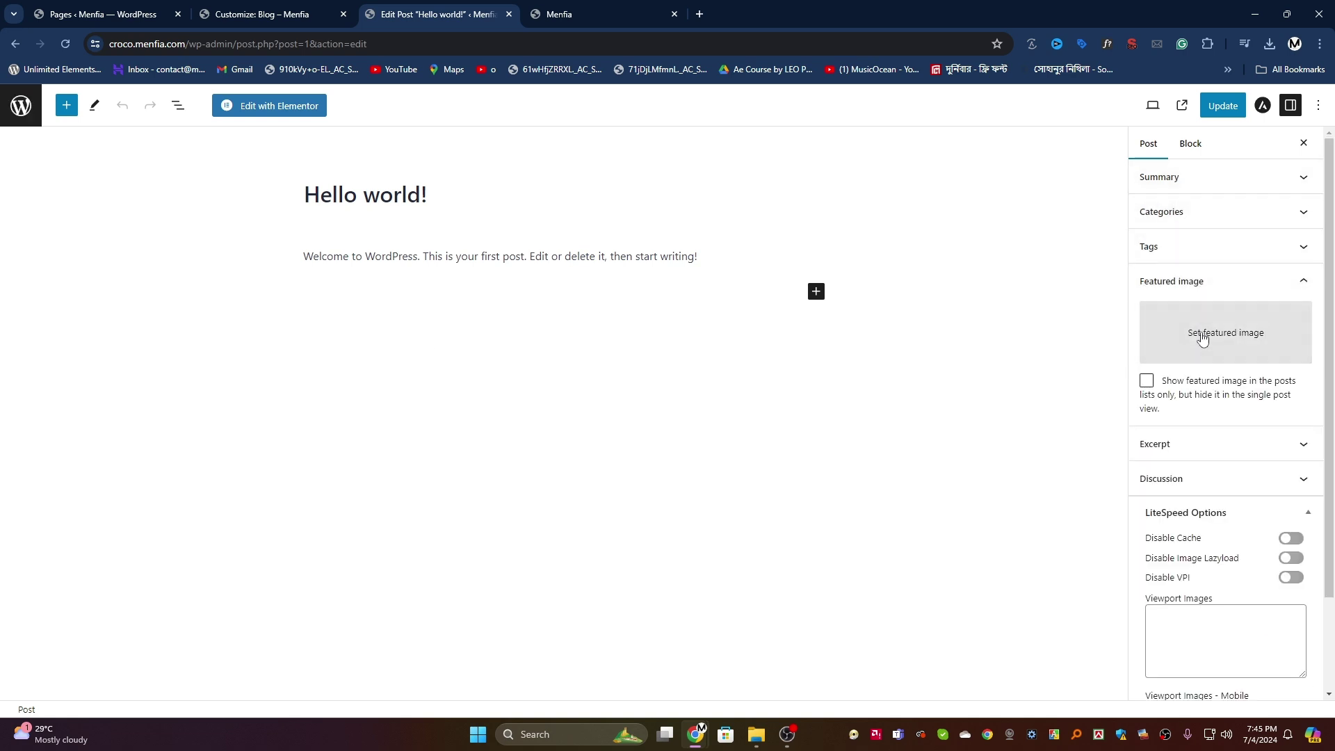
click(1203, 335)
click(118, 153)
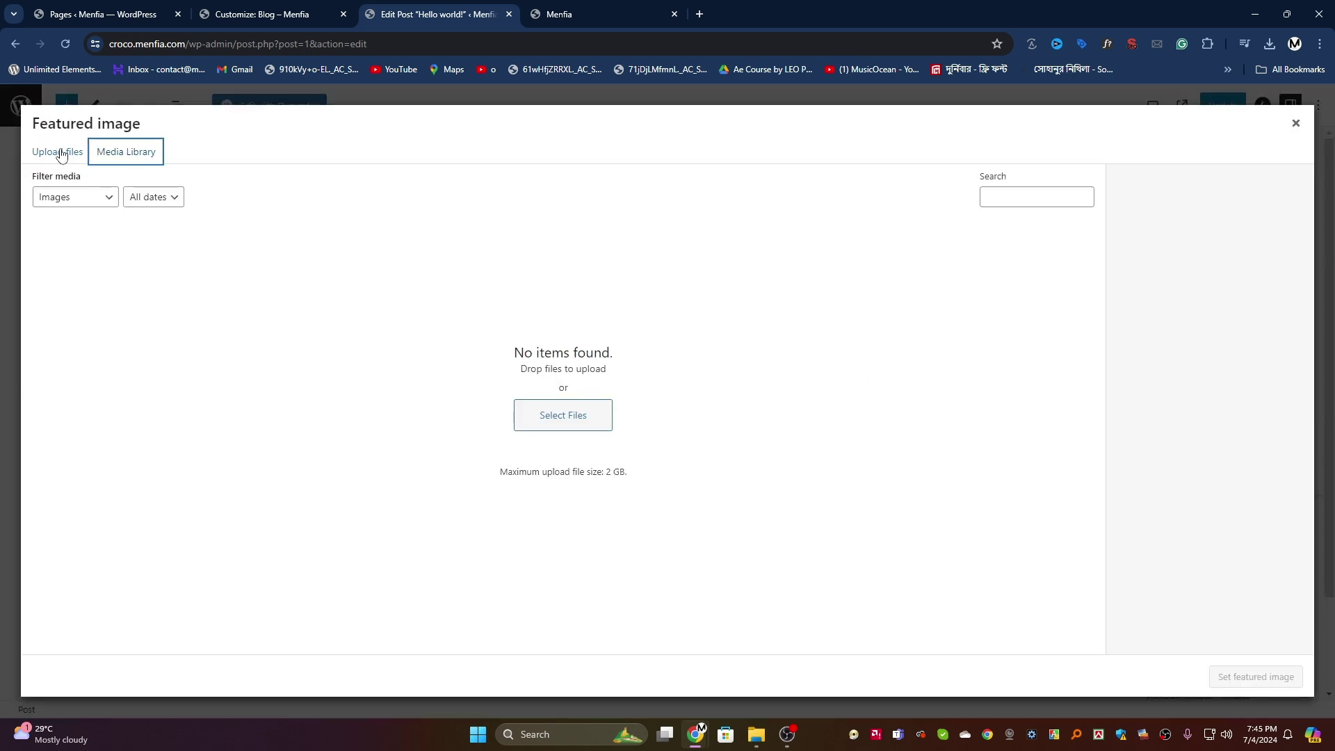
click(60, 151)
click(698, 385)
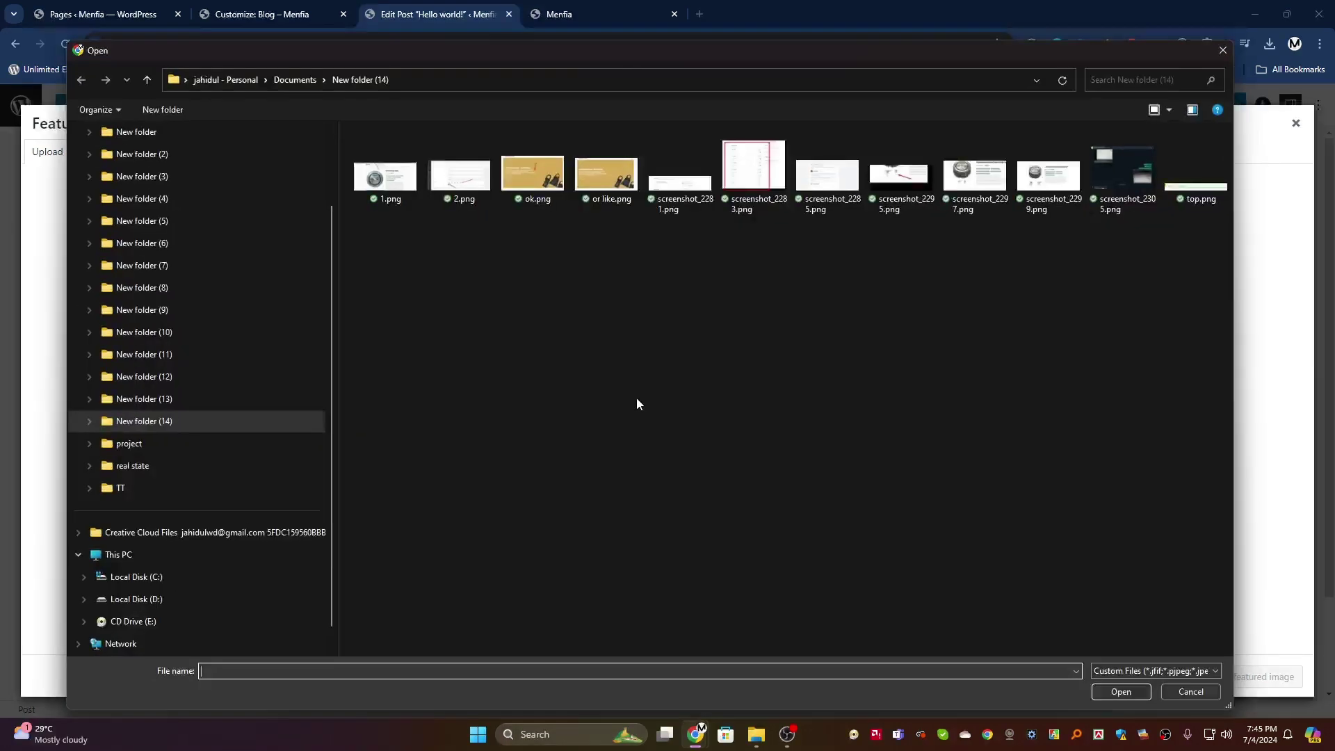
Step: Upload the blue Dodo hippo toy .webp image from the Documents folder
click(300, 83)
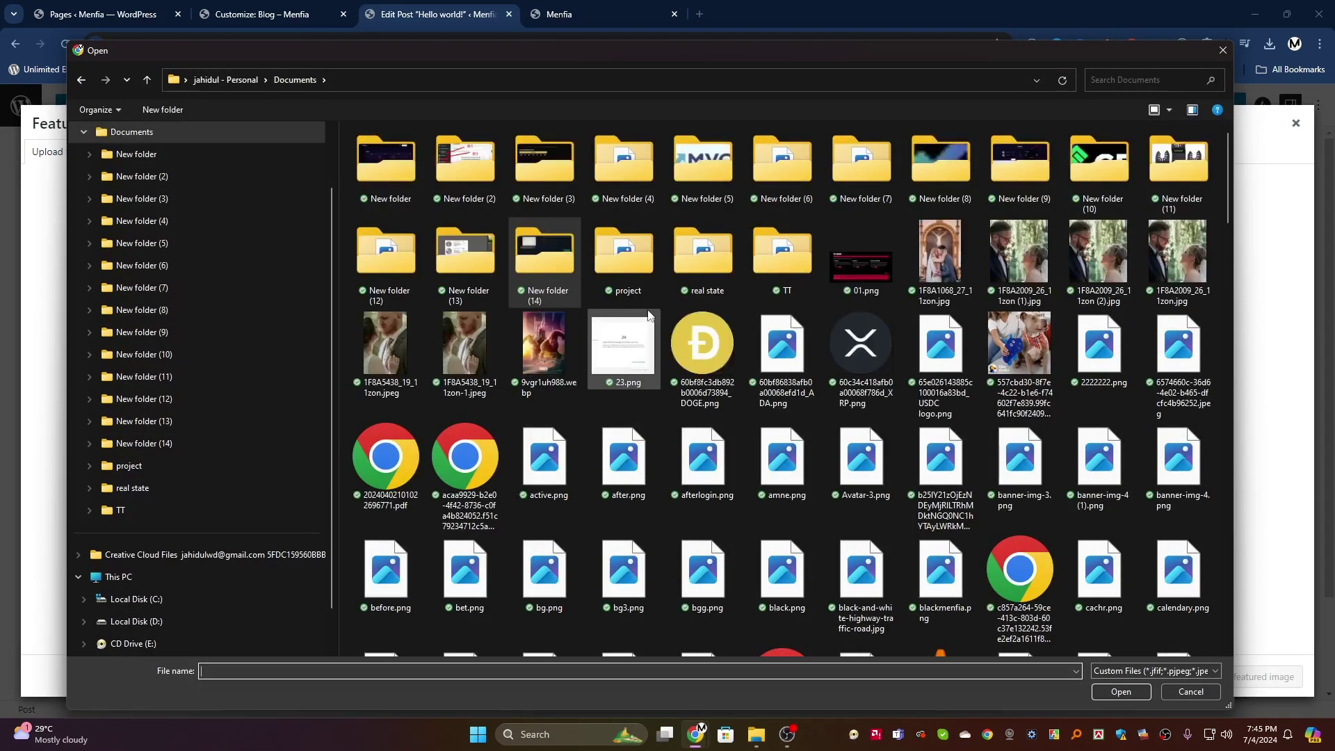
scroll(653, 322, down, 3)
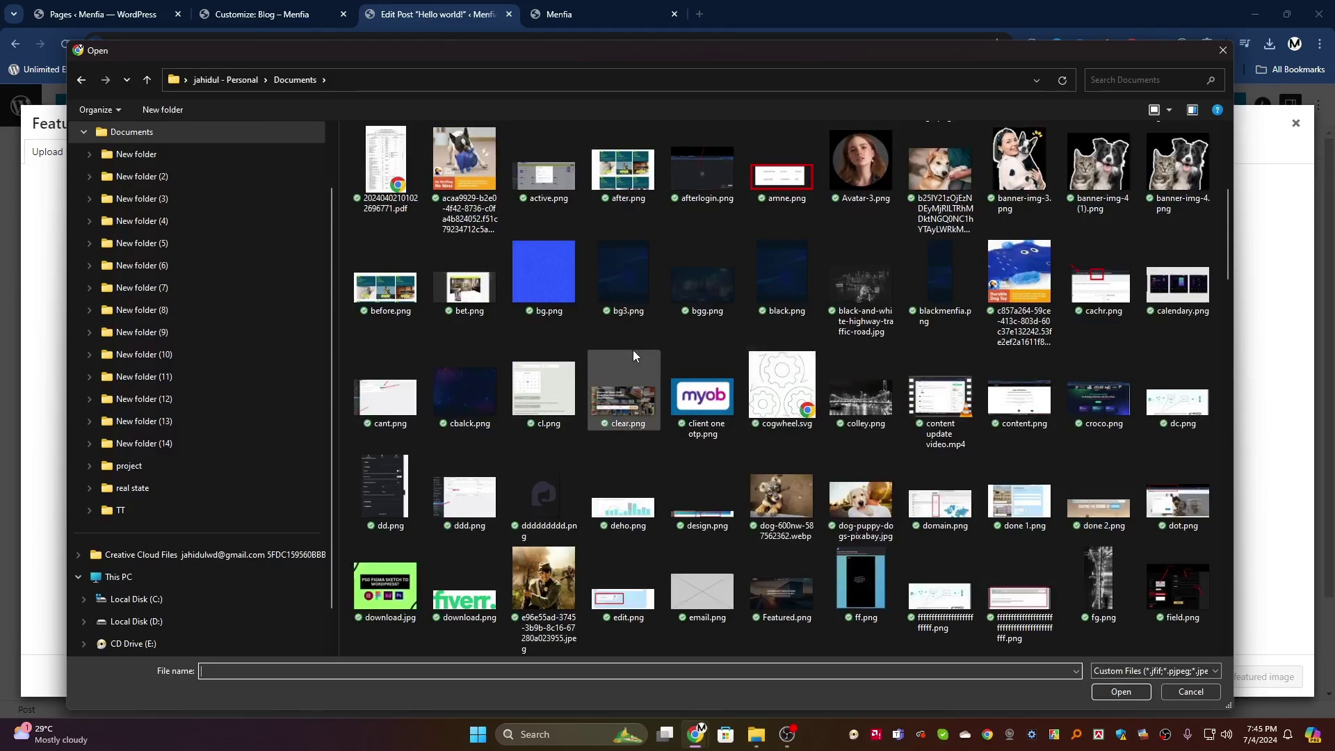
scroll(634, 347, down, 6)
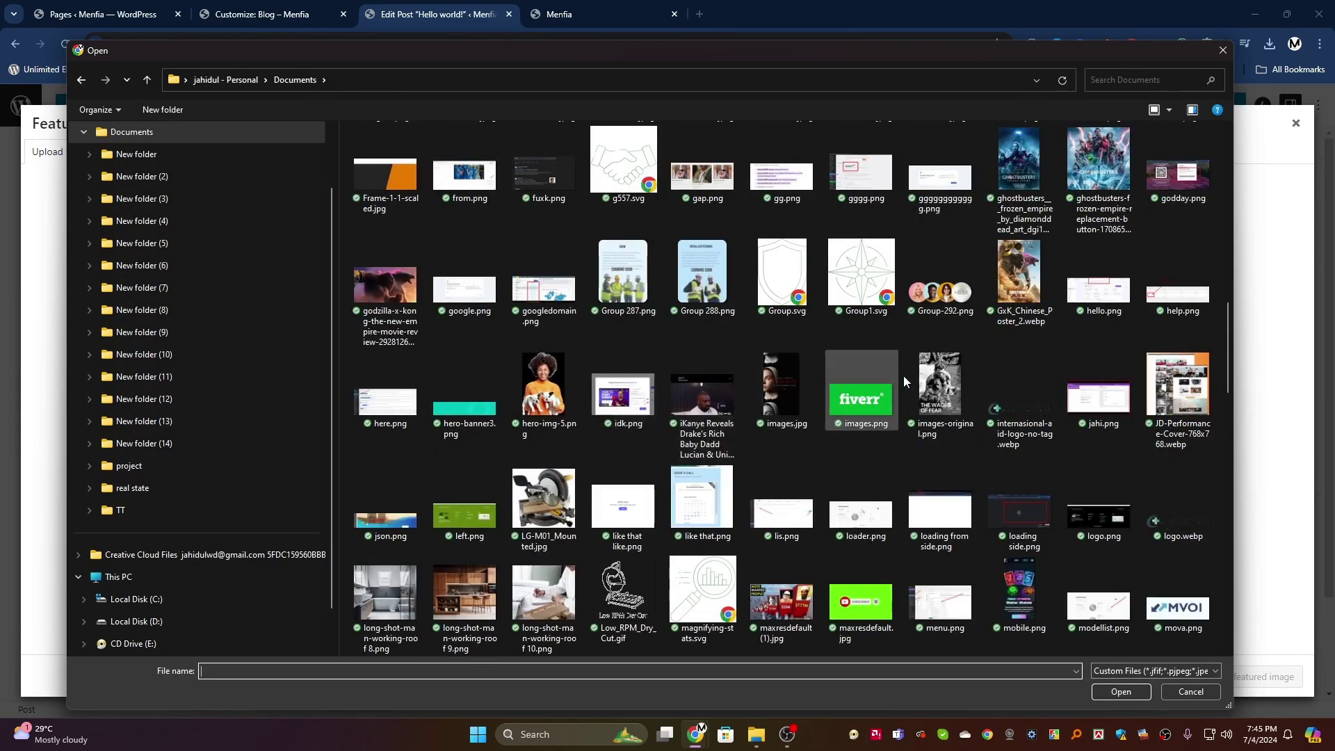
scroll(668, 356, down, 6)
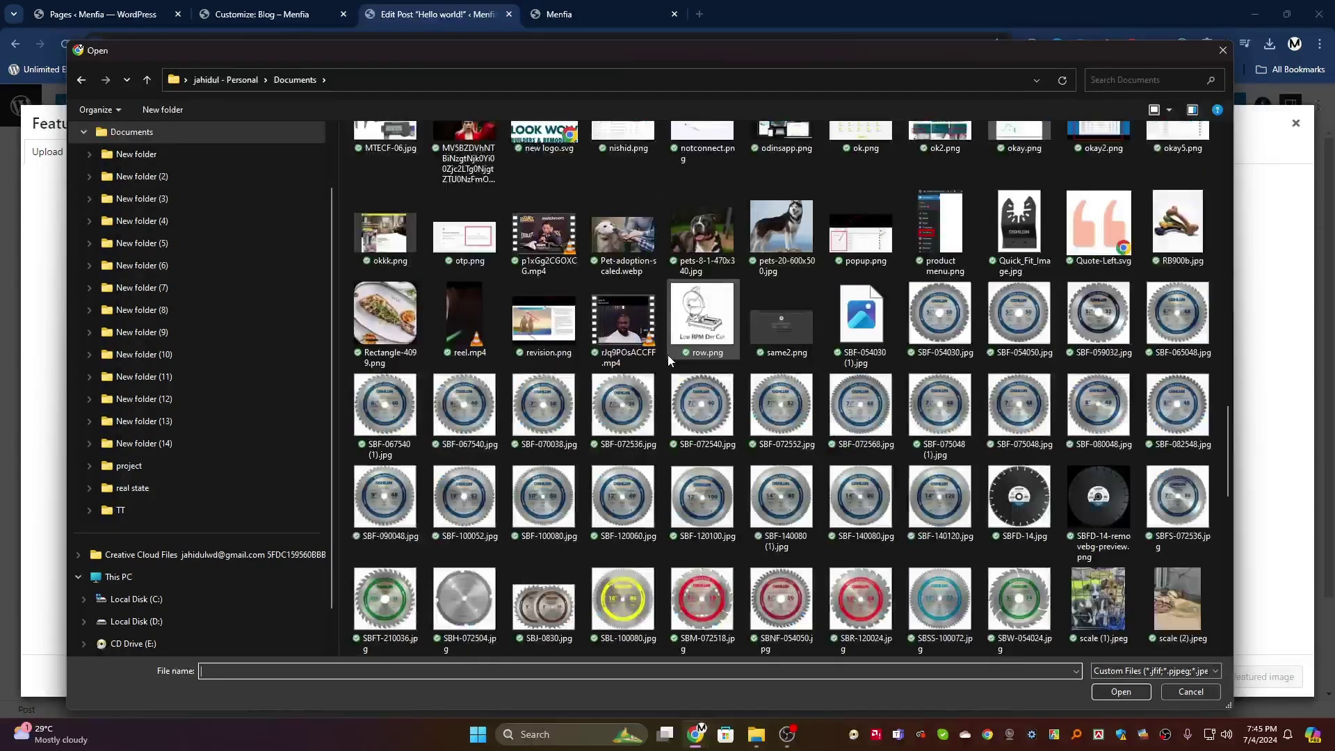
click(861, 316)
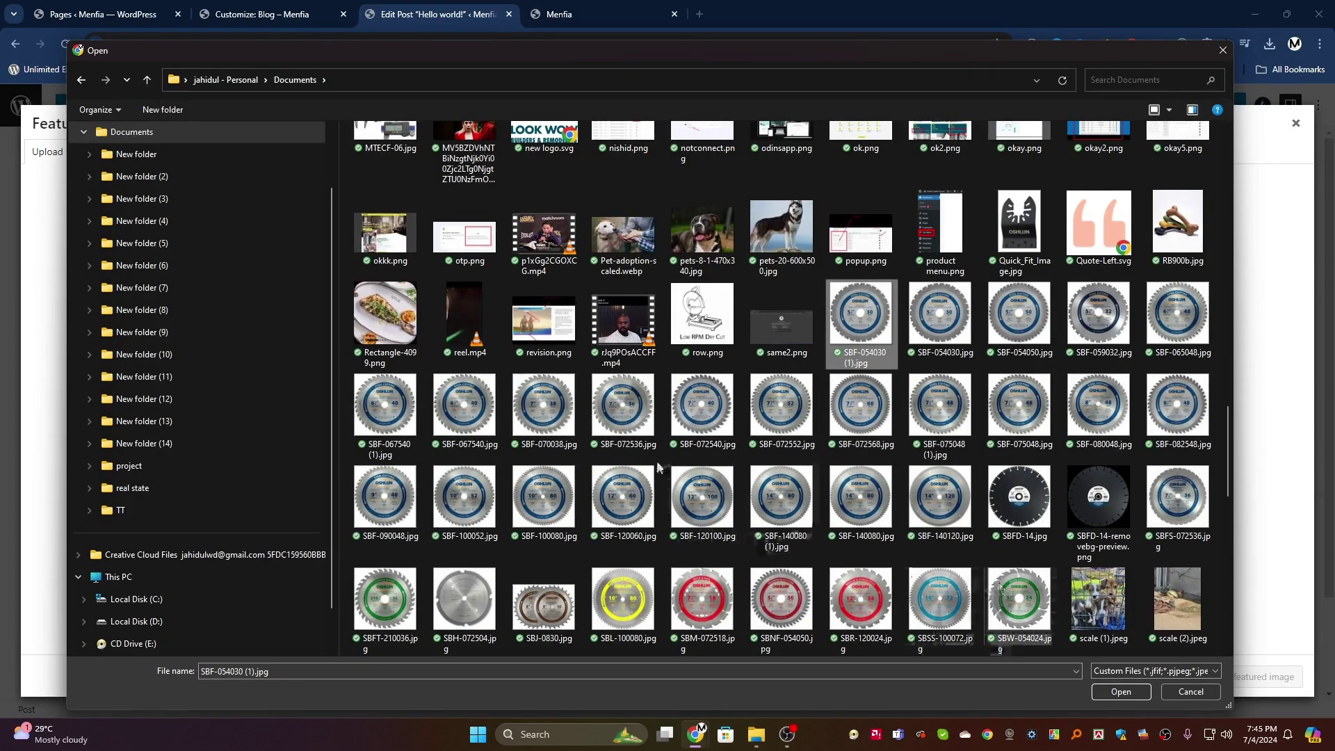
scroll(800, 514, down, 15)
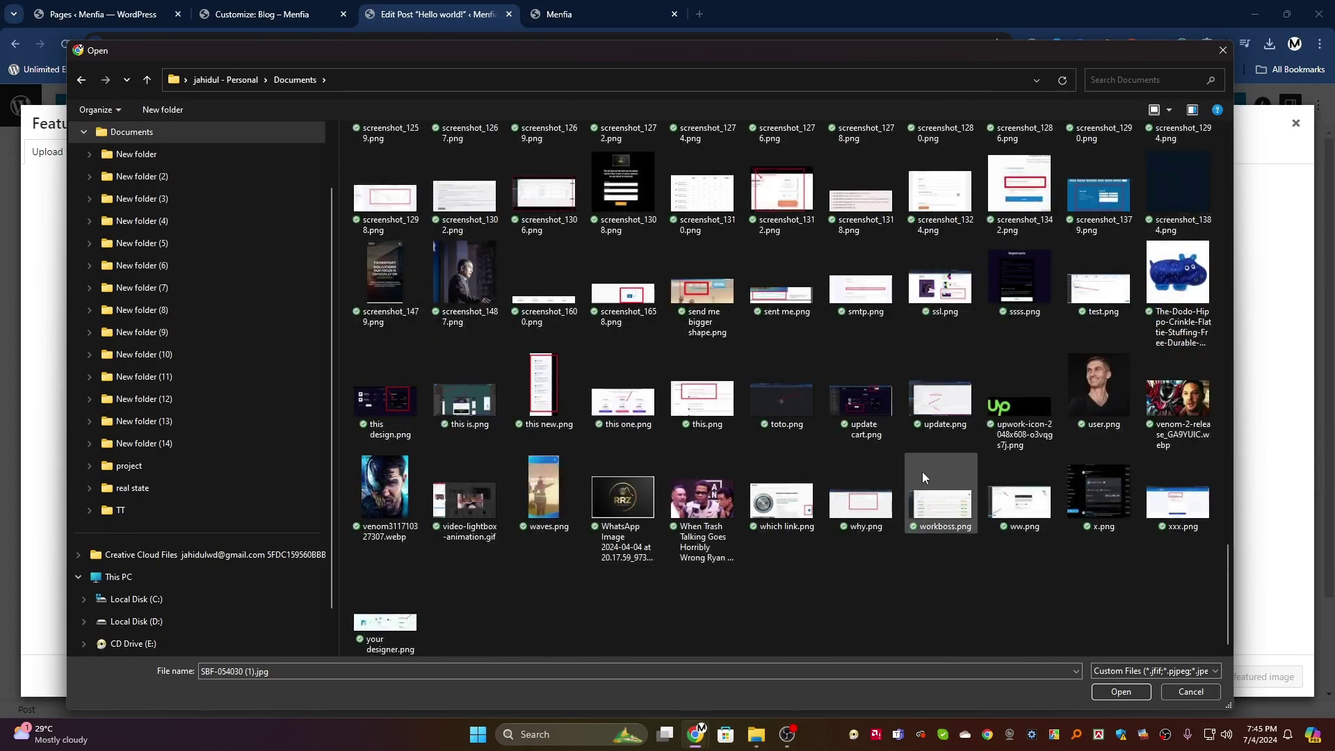
click(1176, 279)
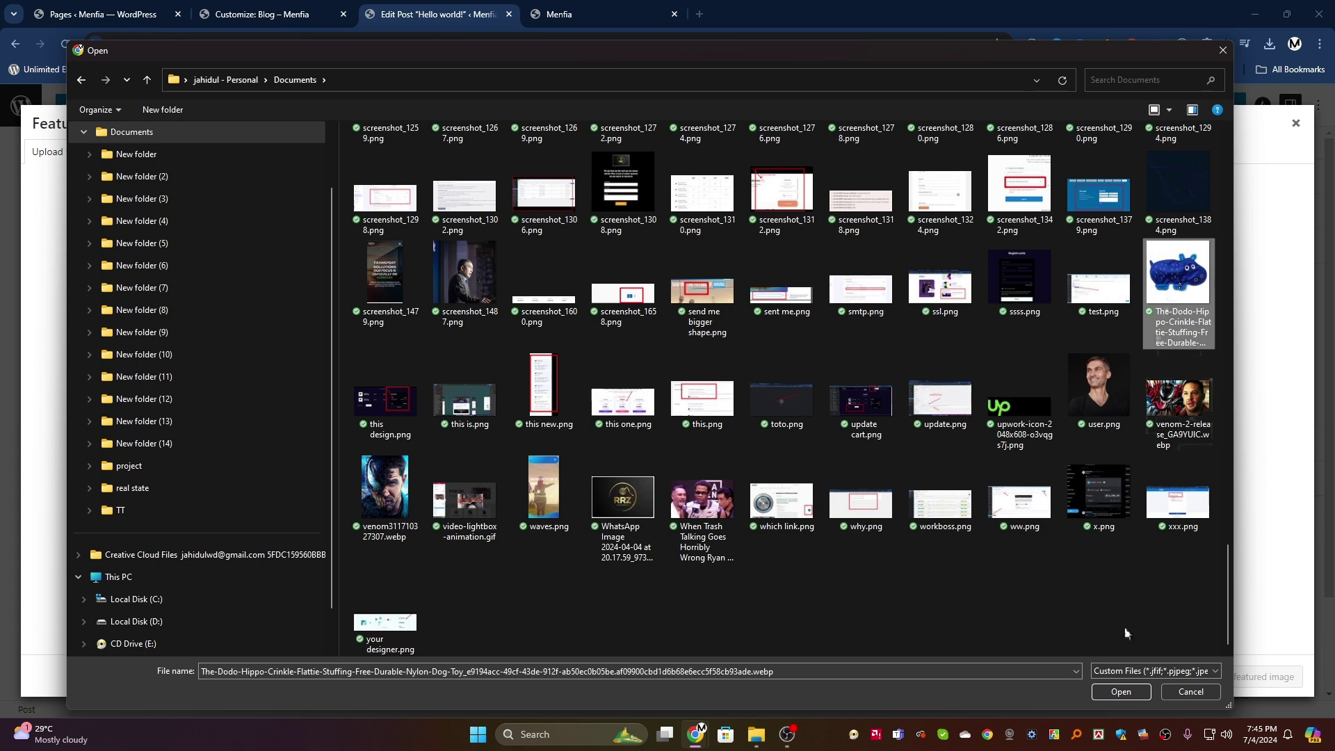
click(1114, 692)
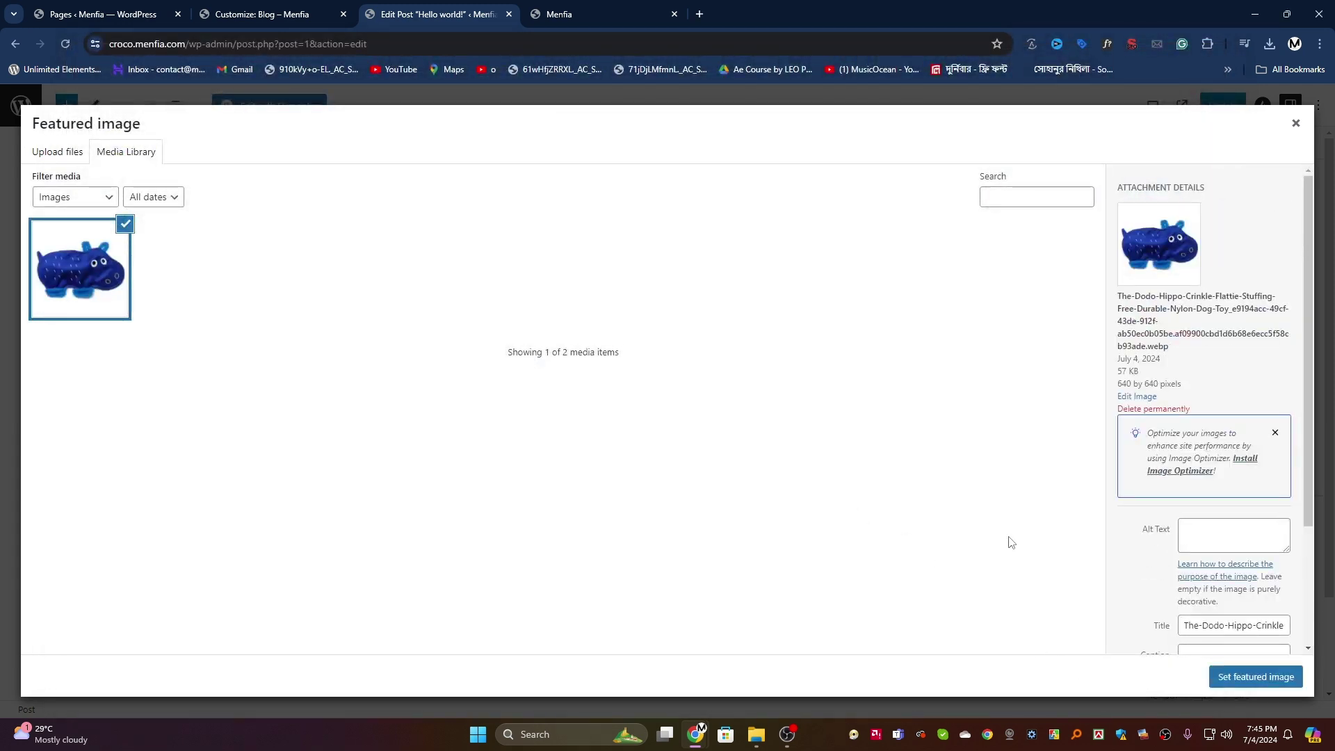
Step: Set the hippo image as Hello world!'s featured image, save it, and view the live Blog page
click(1279, 683)
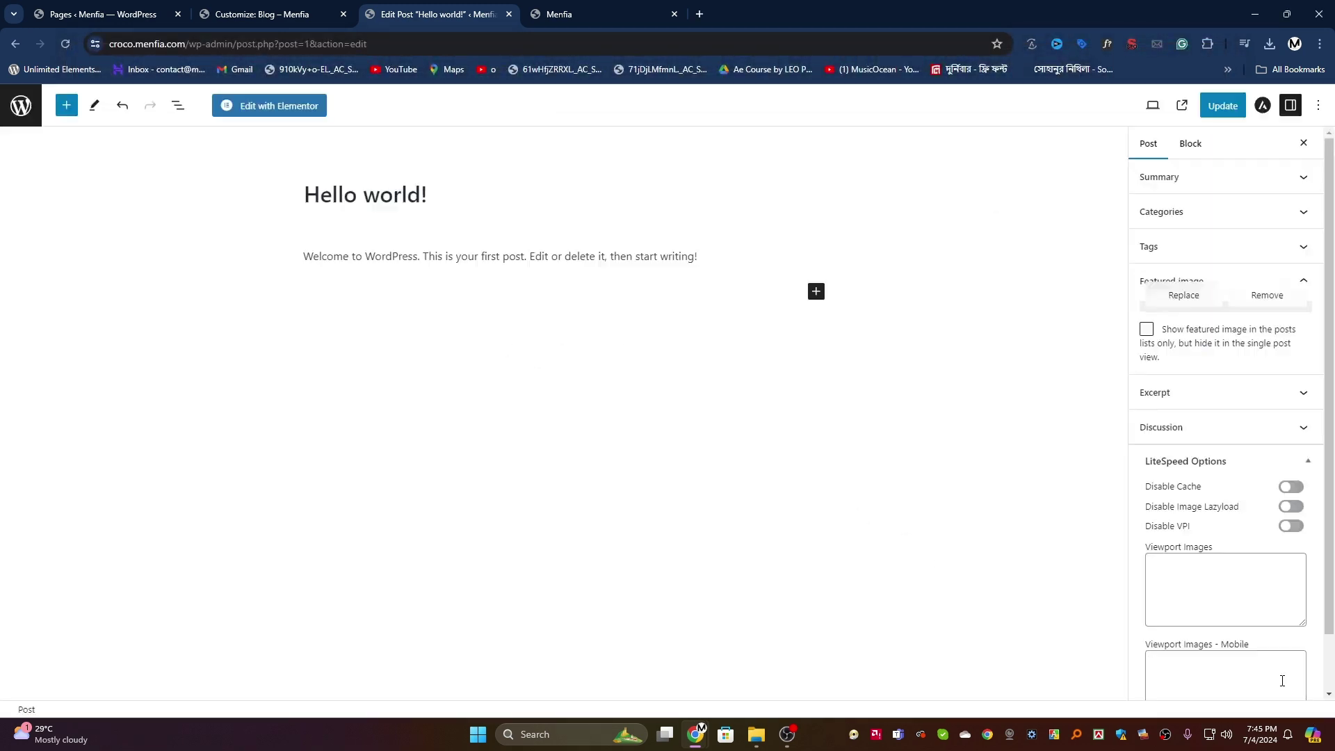
click(1212, 103)
click(584, 9)
key(Return)
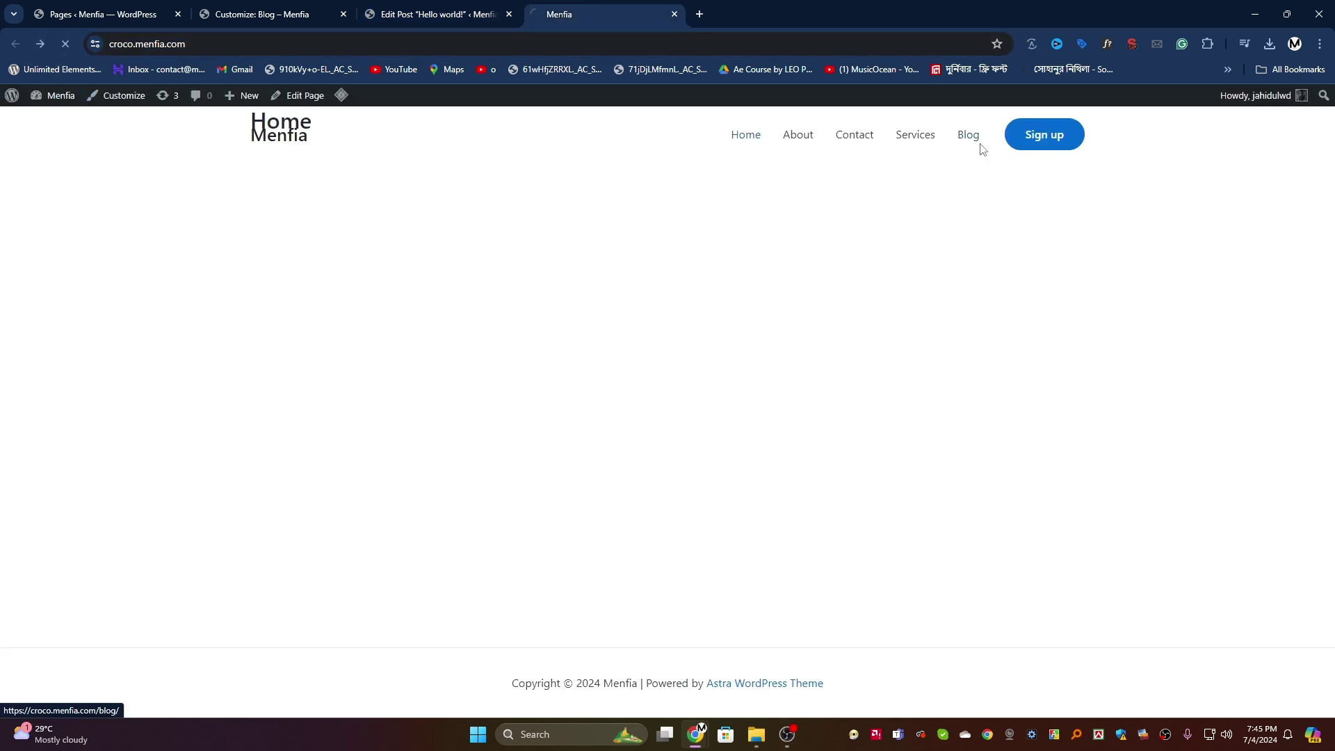
click(974, 139)
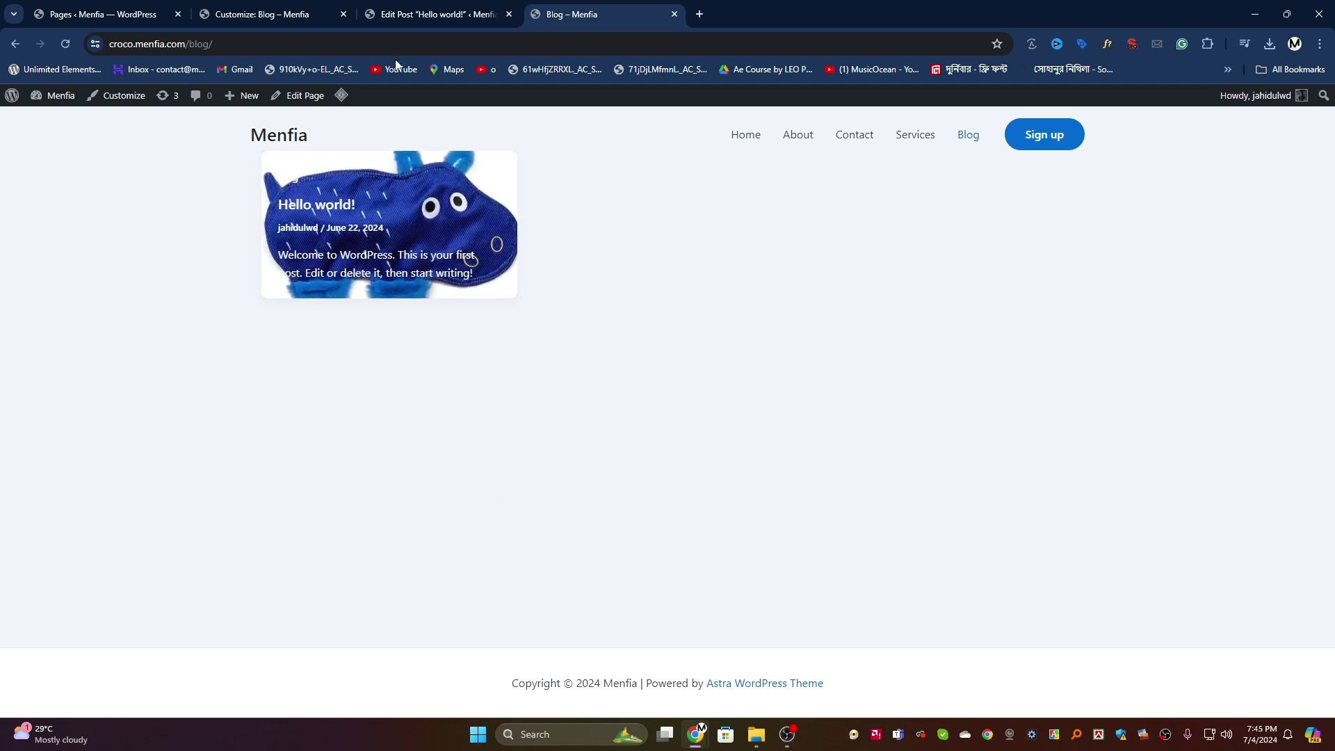
click(300, 7)
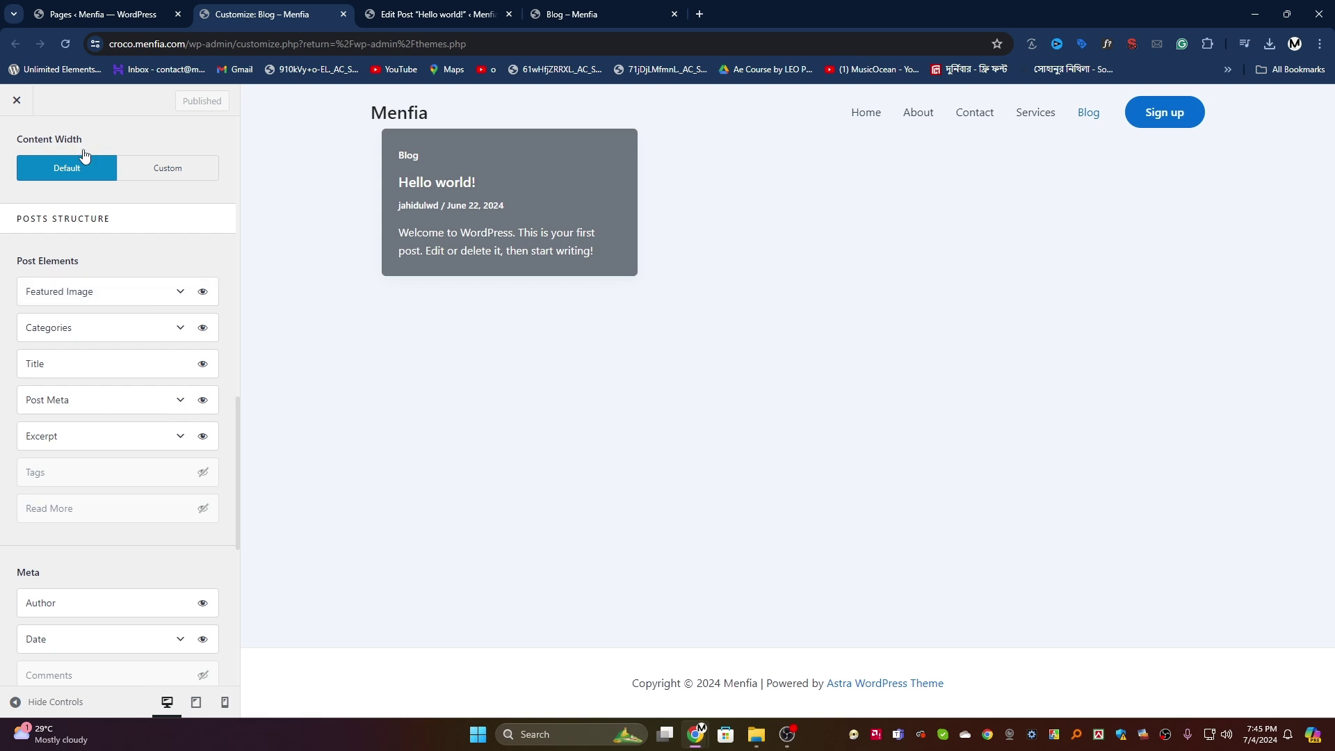
Step: Use the default Blog / Archive container and the List layout, with images beside the text
click(62, 40)
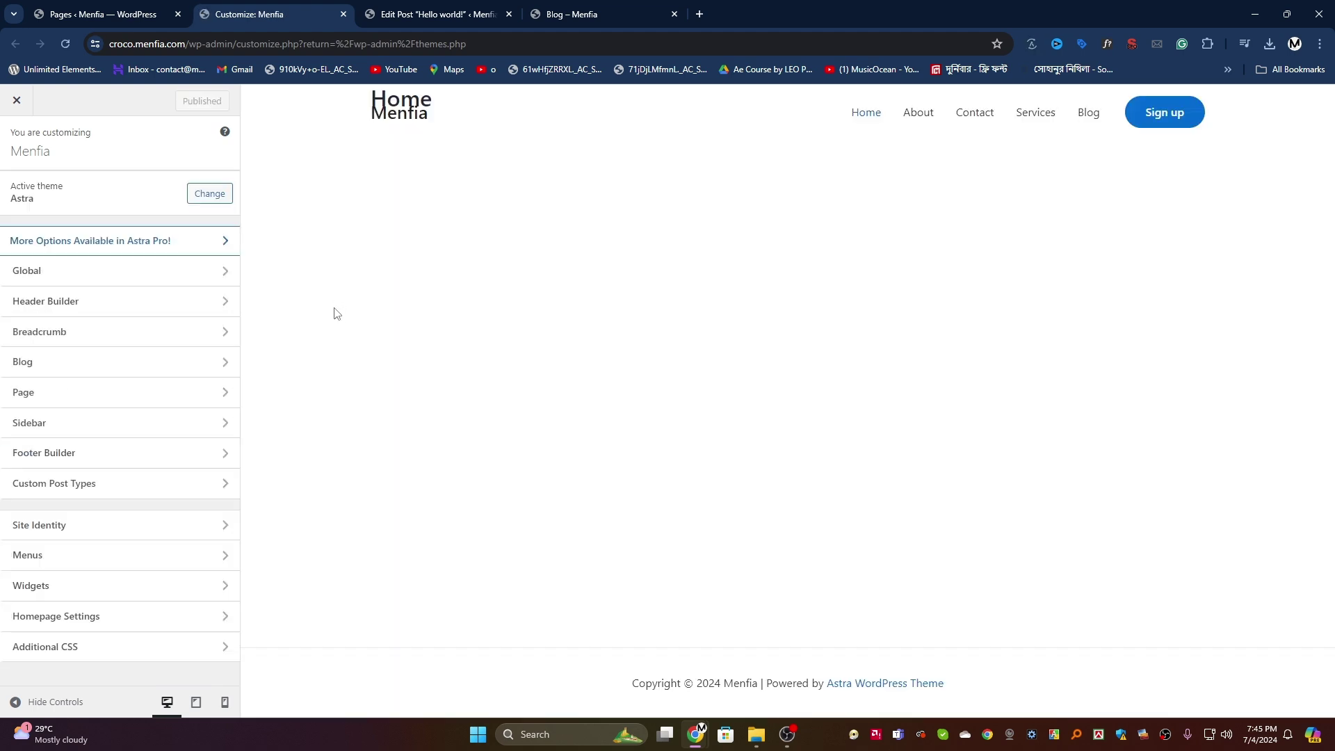
click(84, 366)
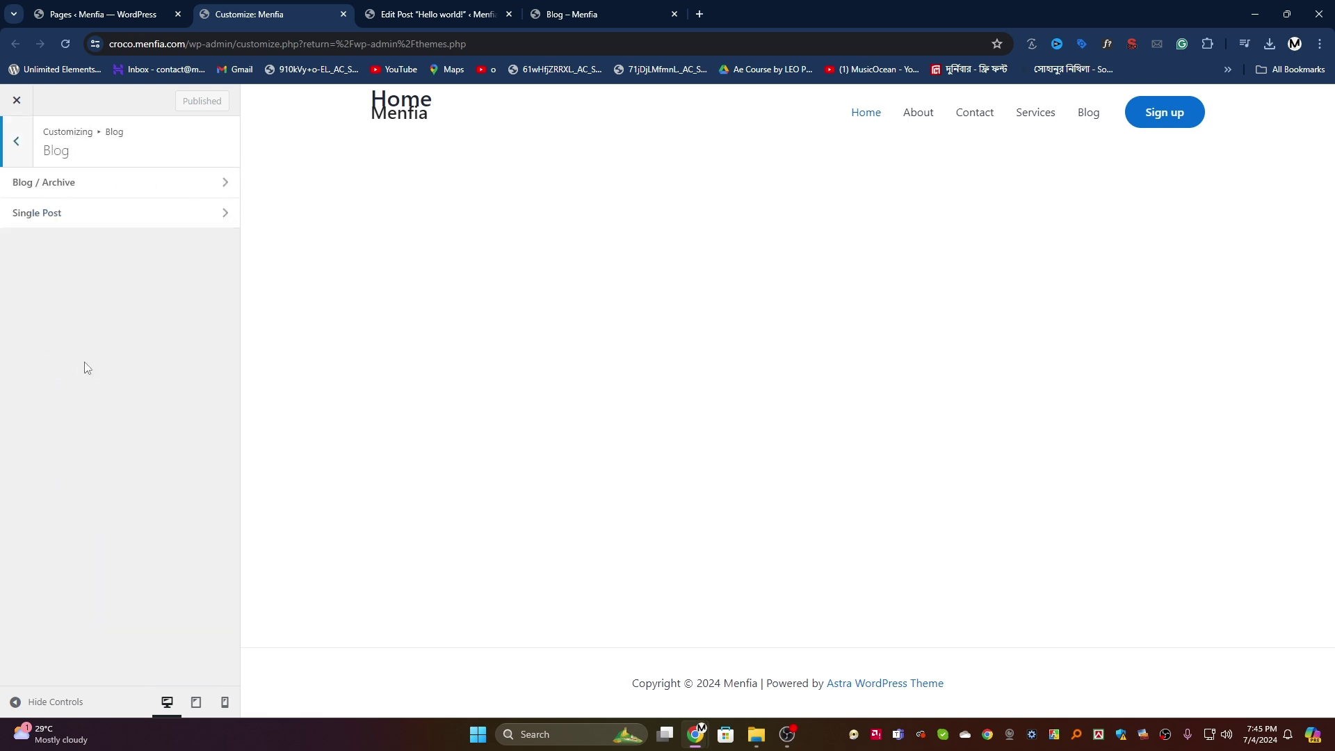
click(1089, 115)
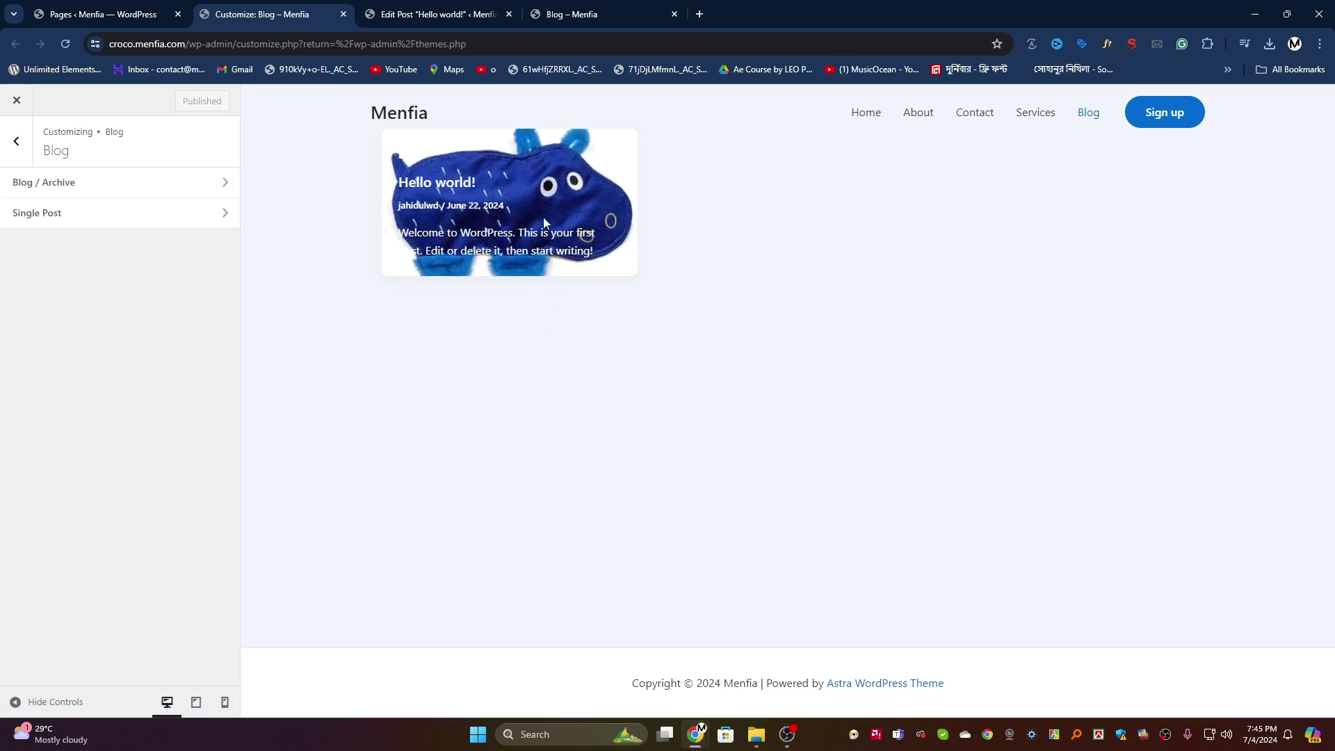
click(88, 197)
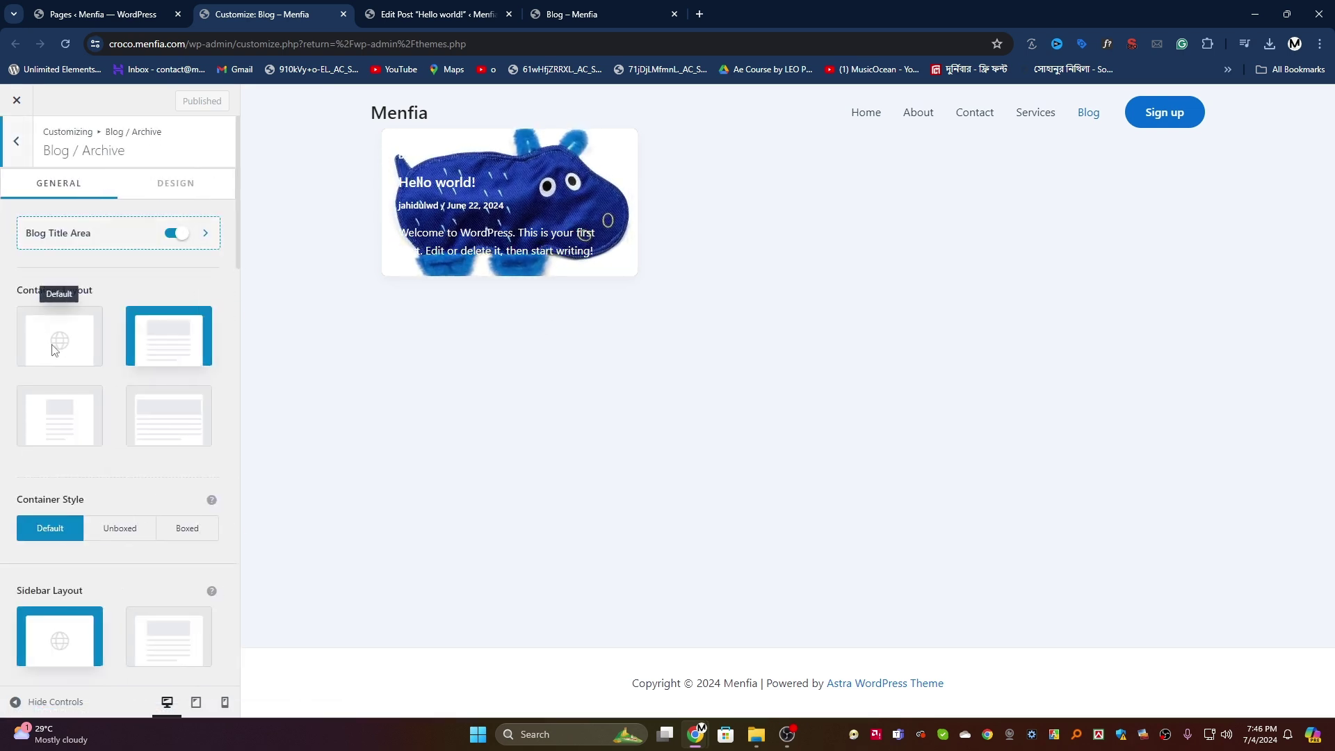
click(52, 327)
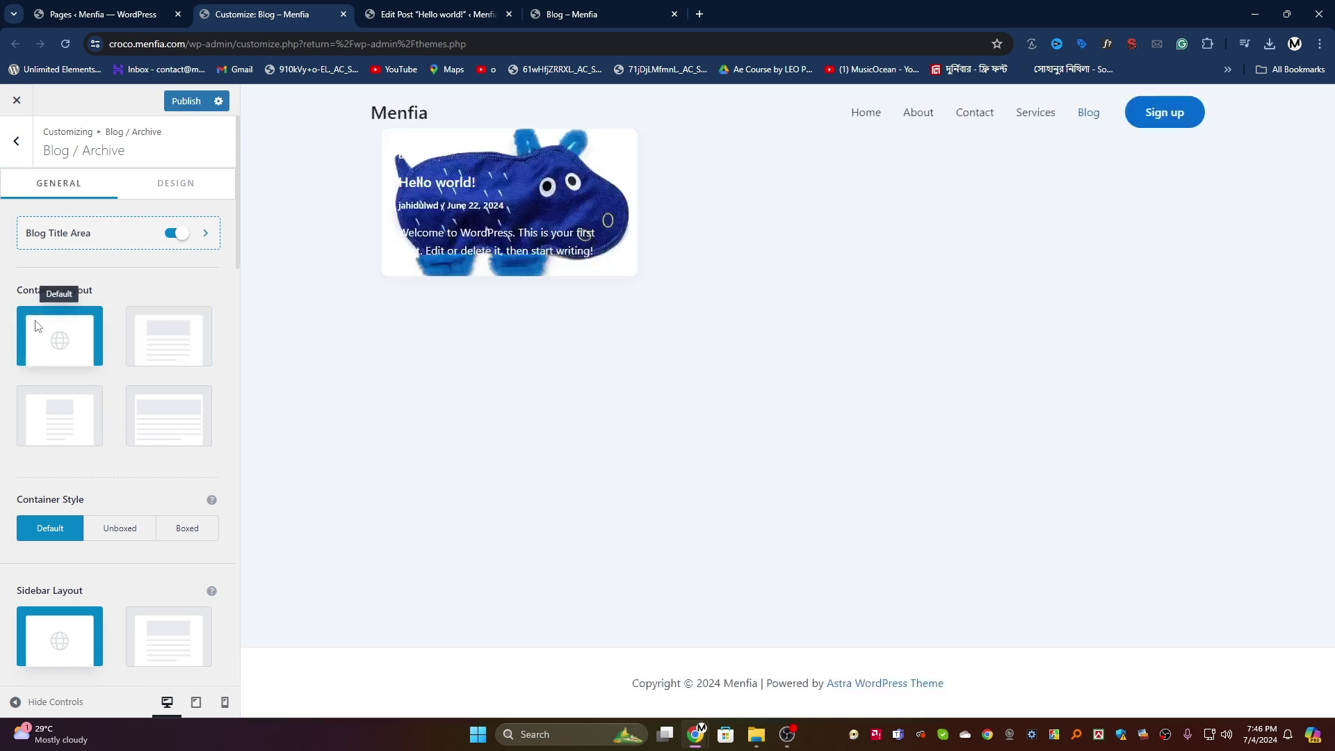
scroll(44, 423, down, 2)
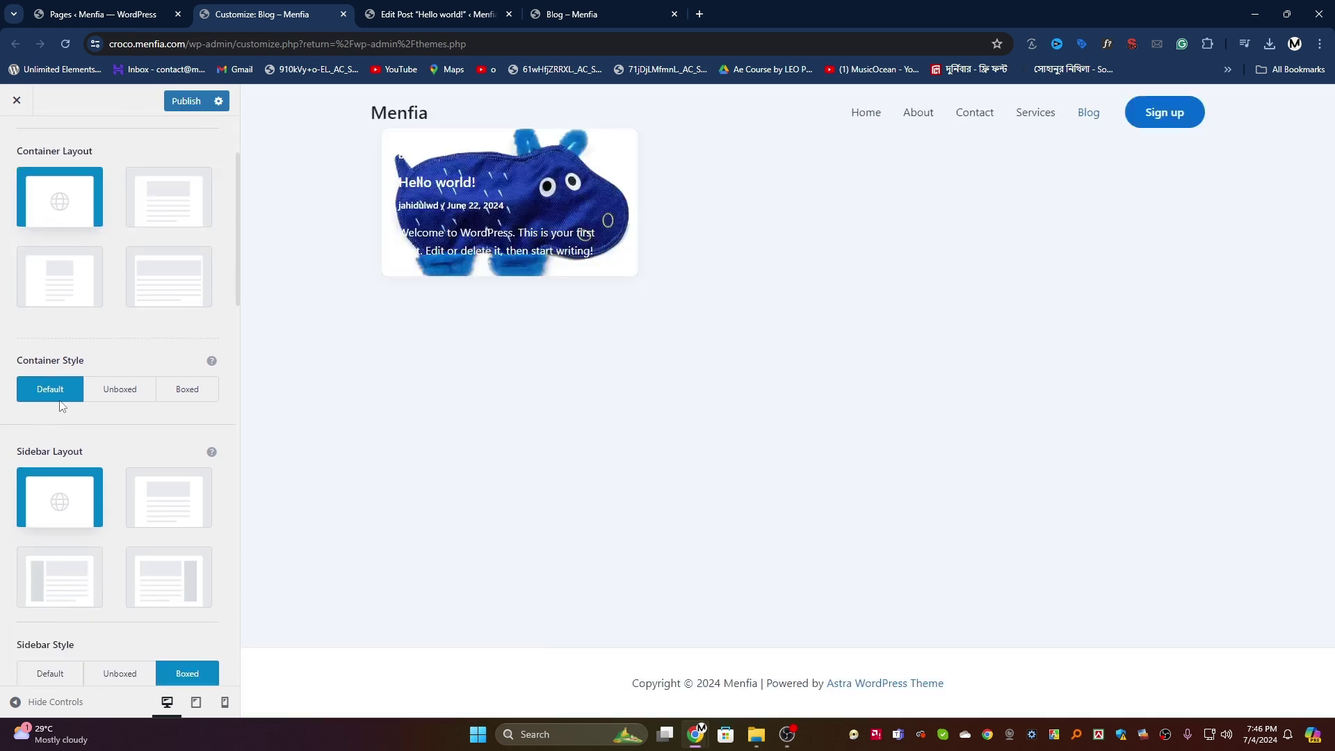
scroll(114, 393, down, 6)
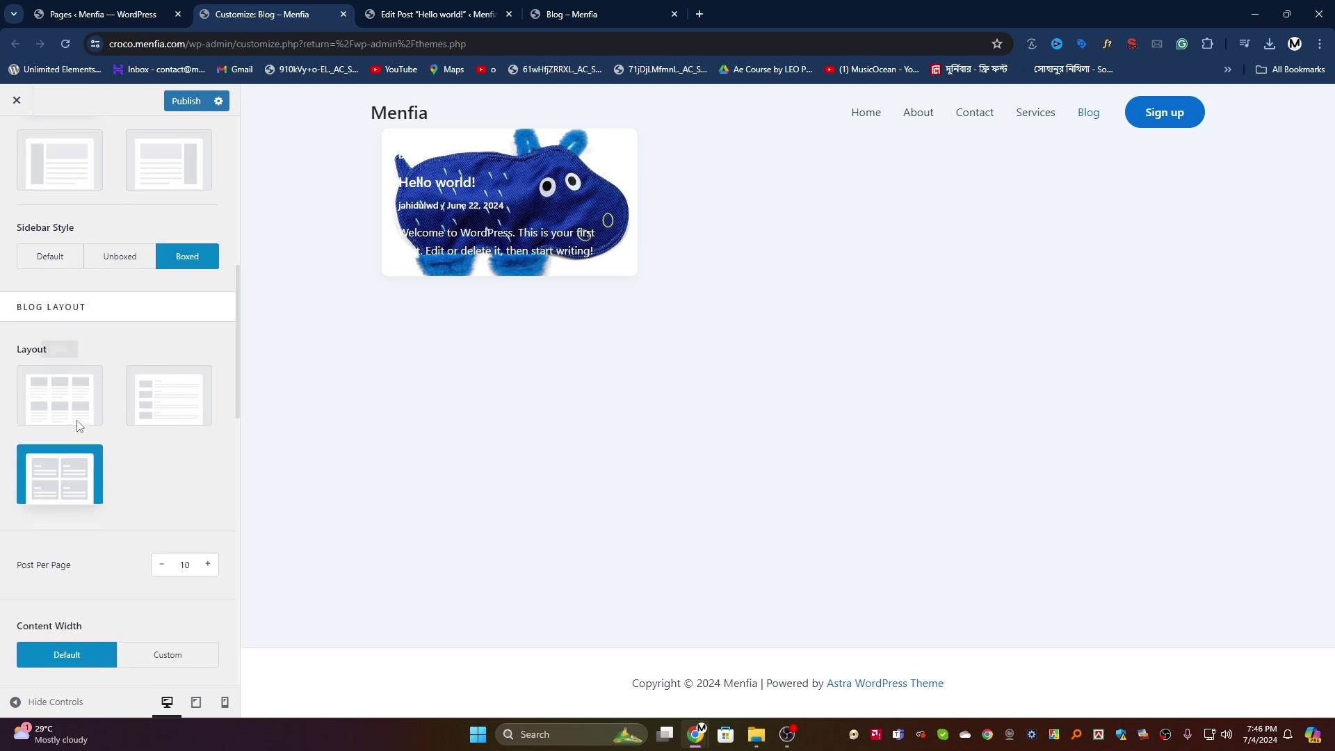
click(73, 413)
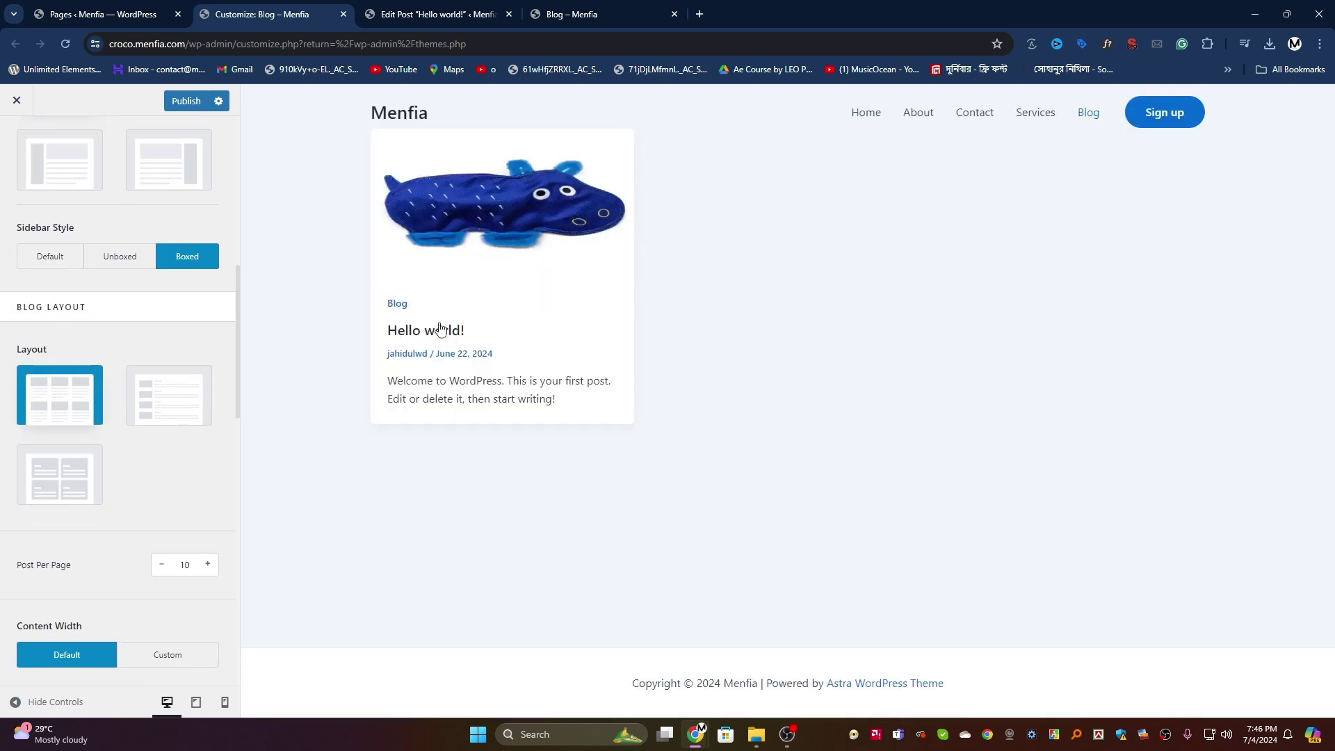
click(169, 390)
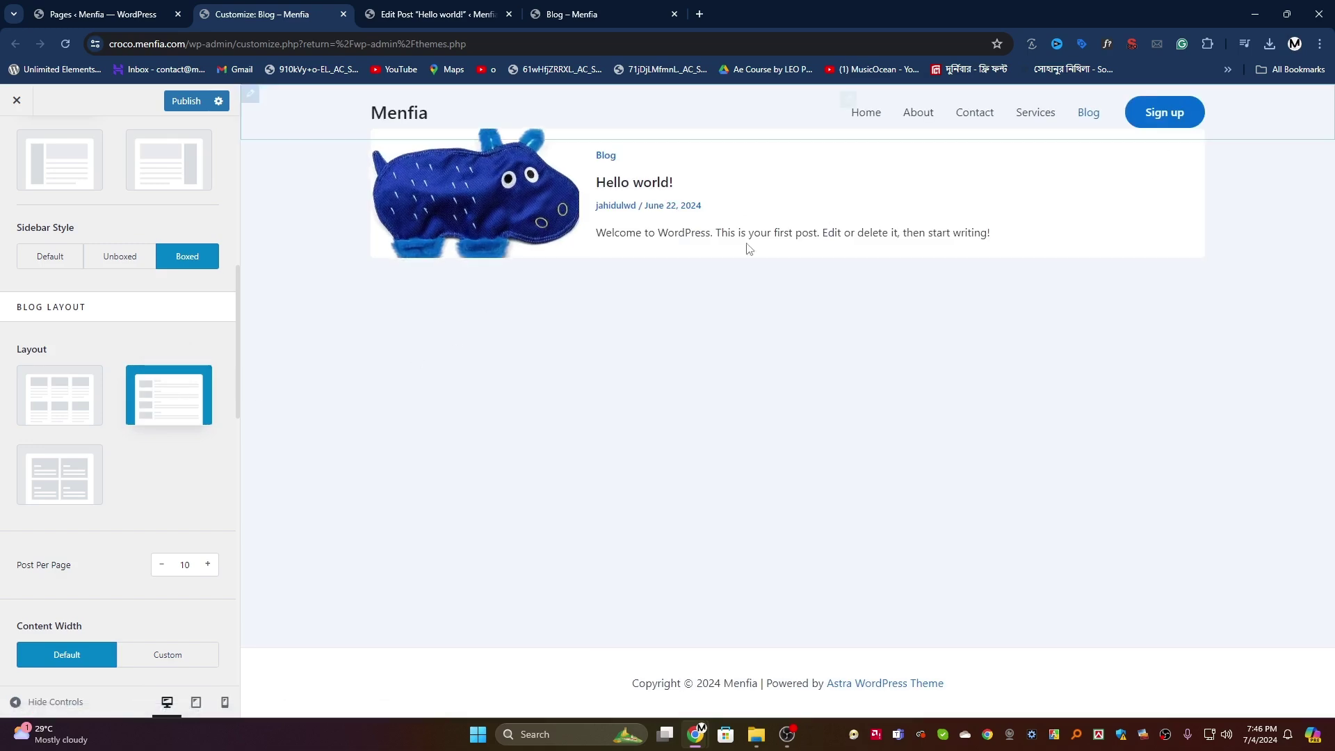
Step: Publish the List layout and reload the live Blog page to check it
click(186, 101)
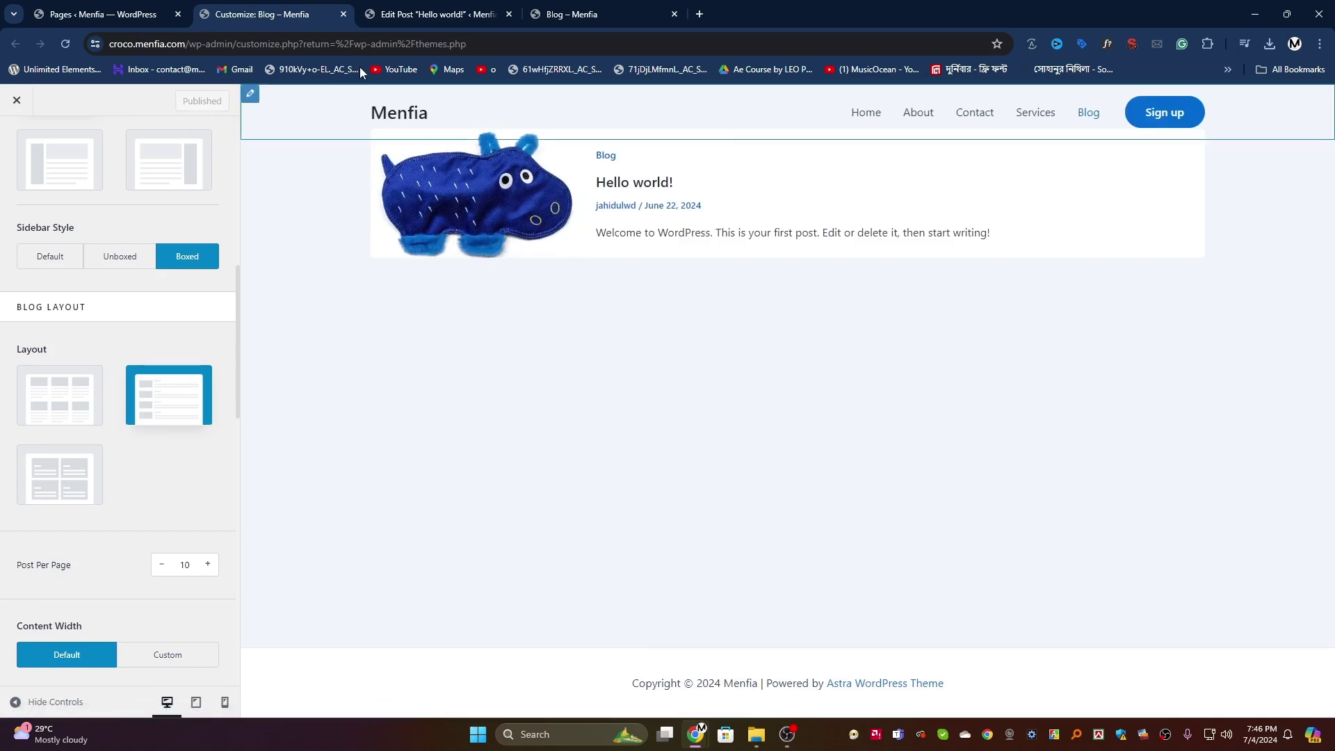
click(598, 14)
key(F5)
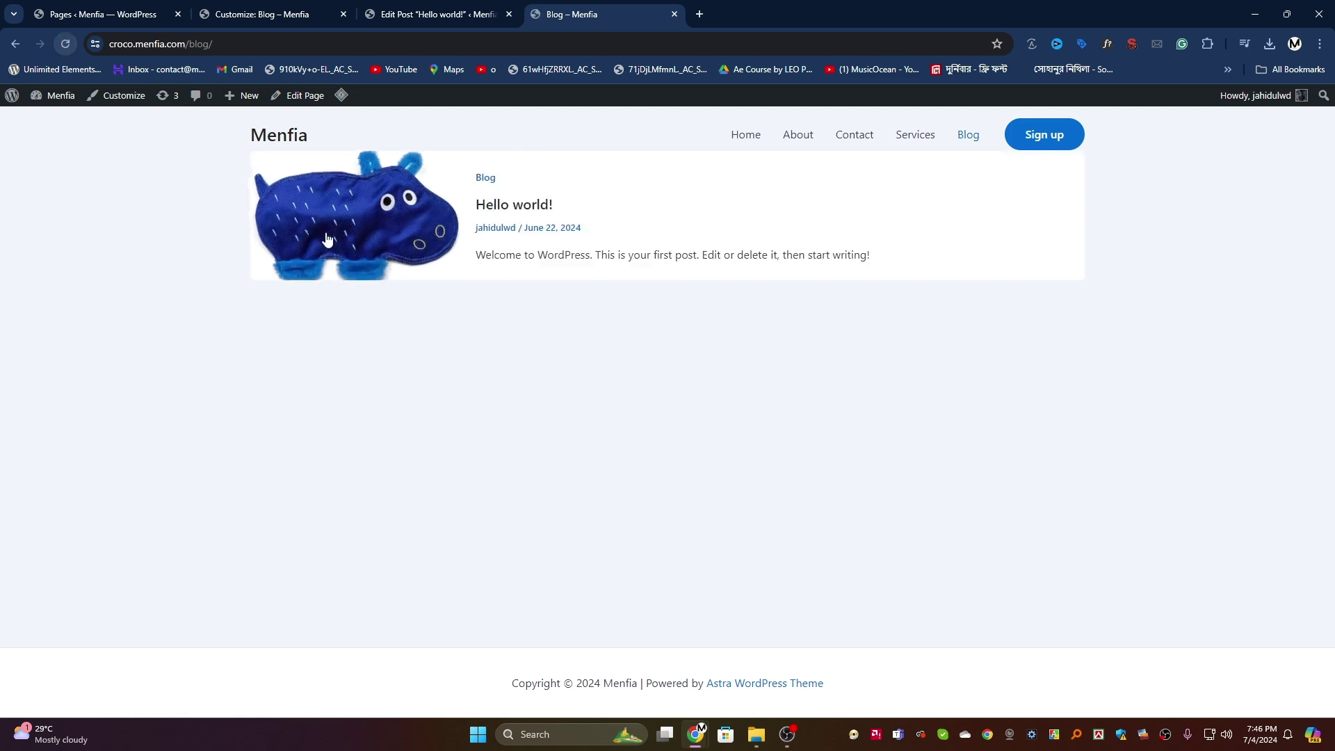
Step: Go to the Dashboard and open the All Posts list
mouse_move(56, 96)
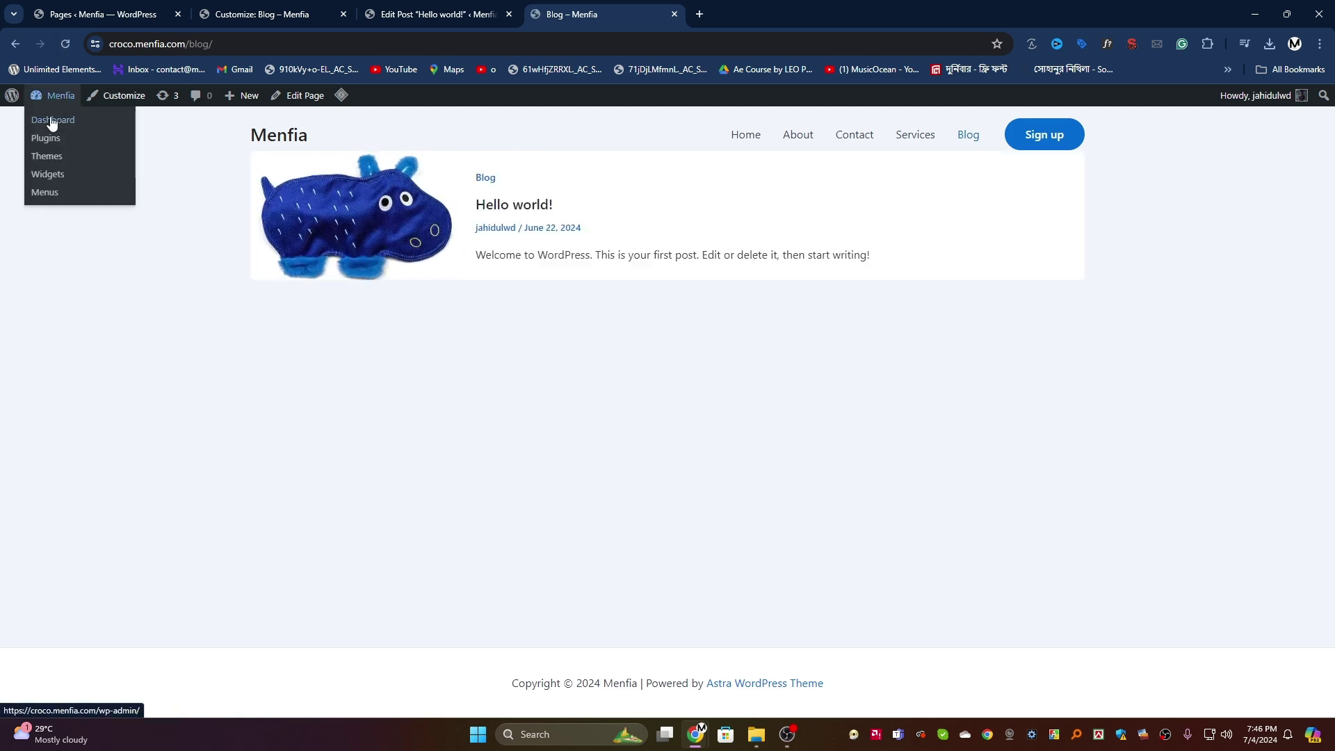
click(48, 125)
mouse_move(68, 240)
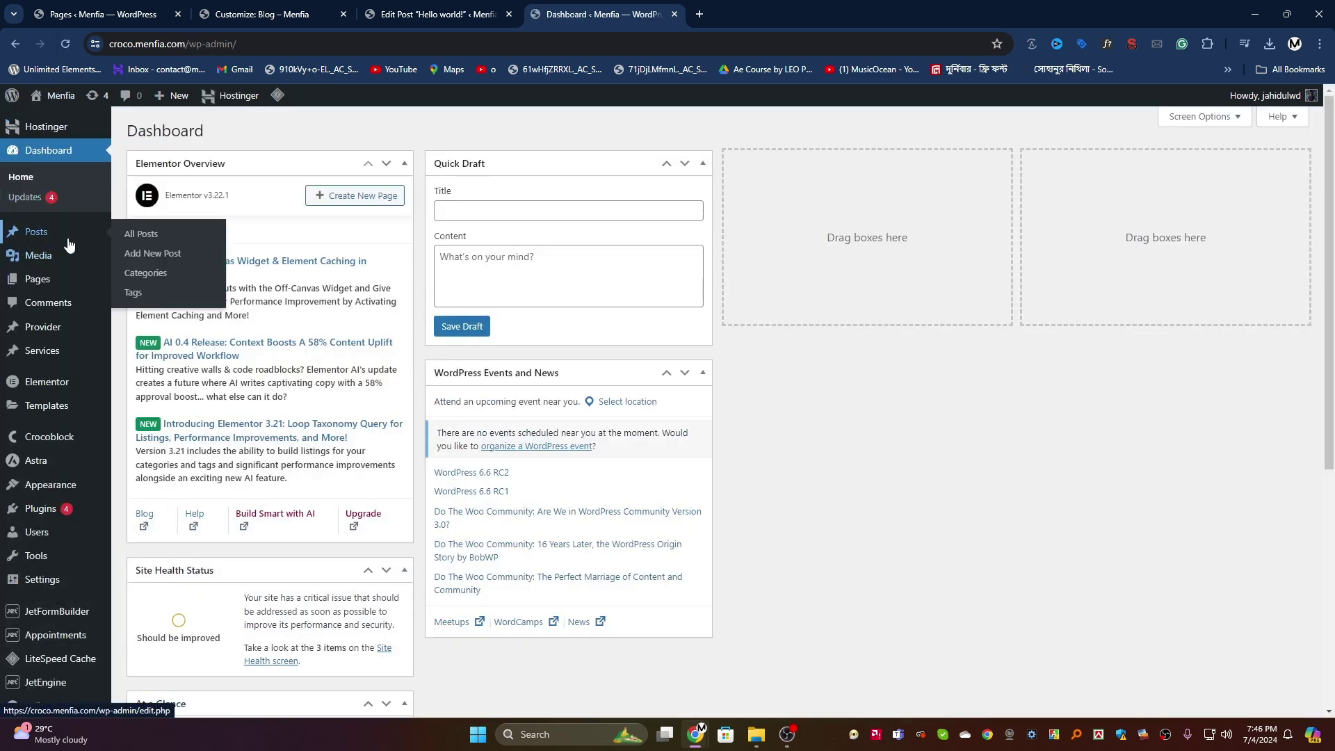
click(142, 238)
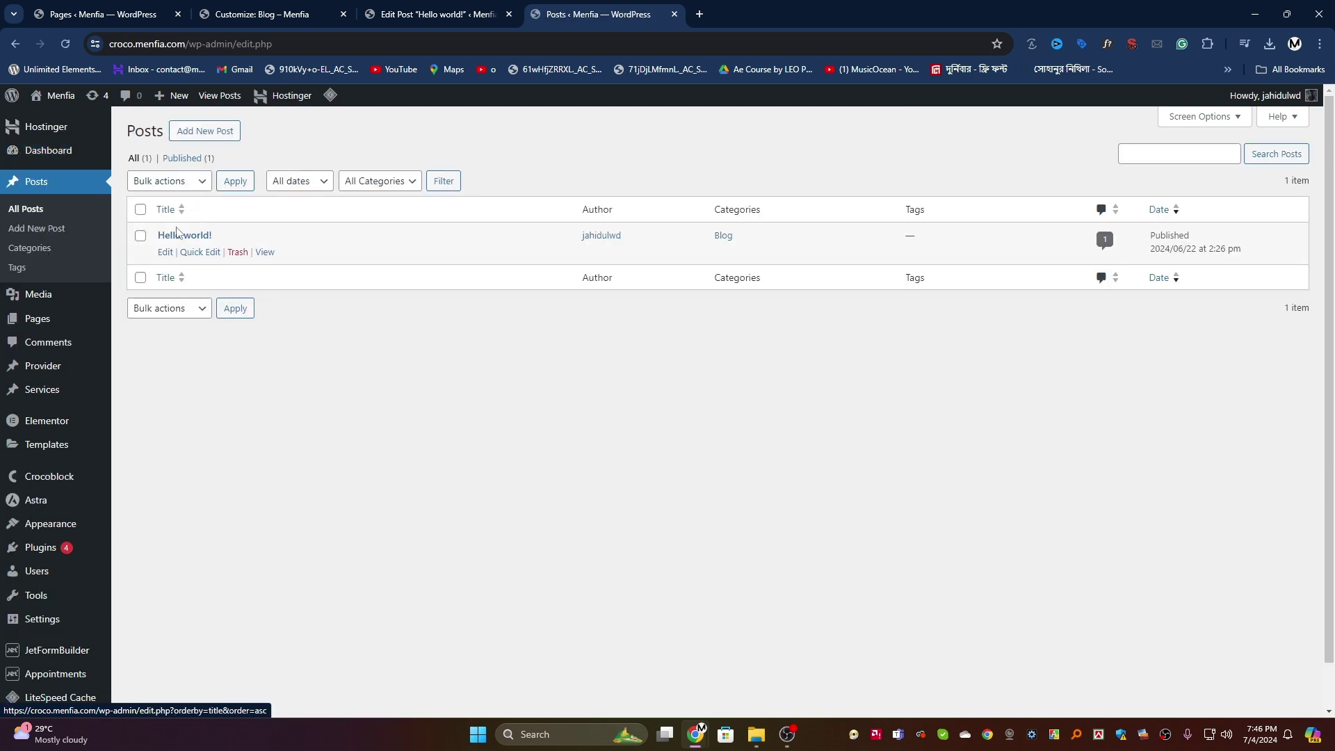
Step: Create a new post titled 'Test Post' with the body text 'test'
click(203, 139)
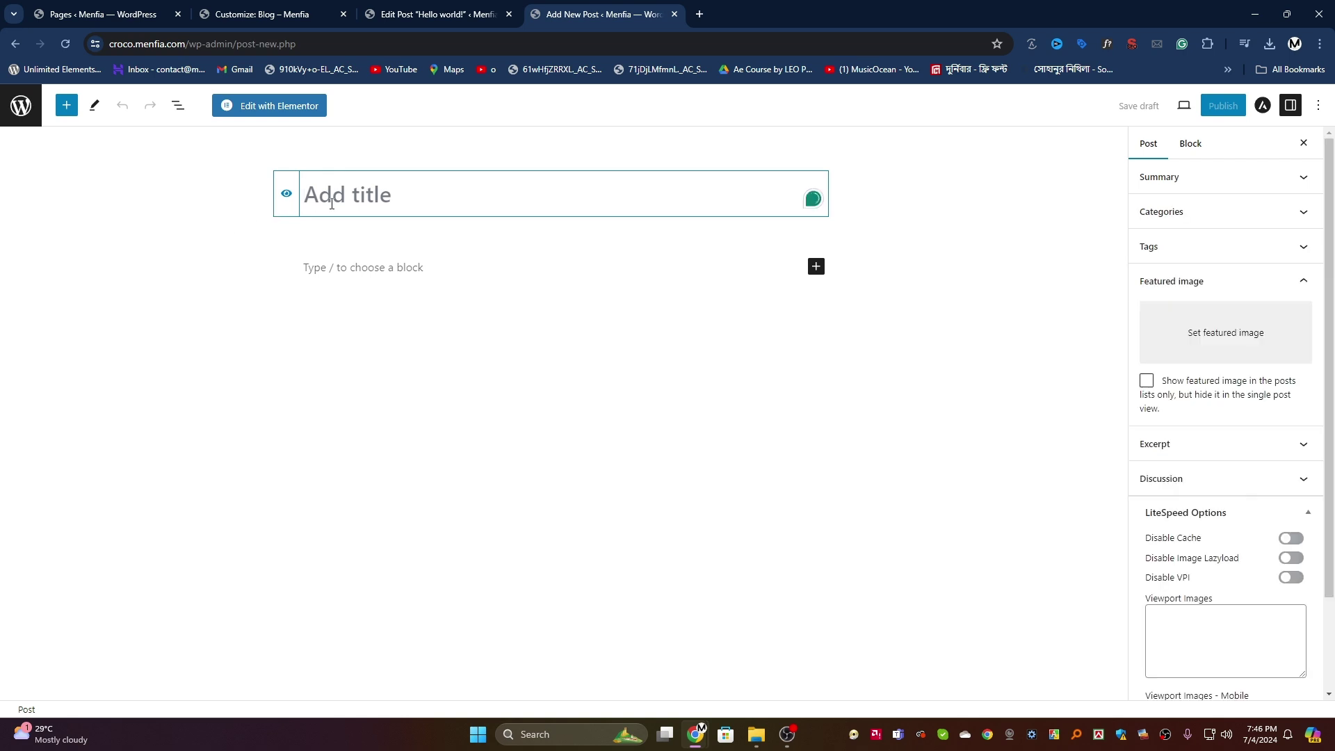
text(tes)
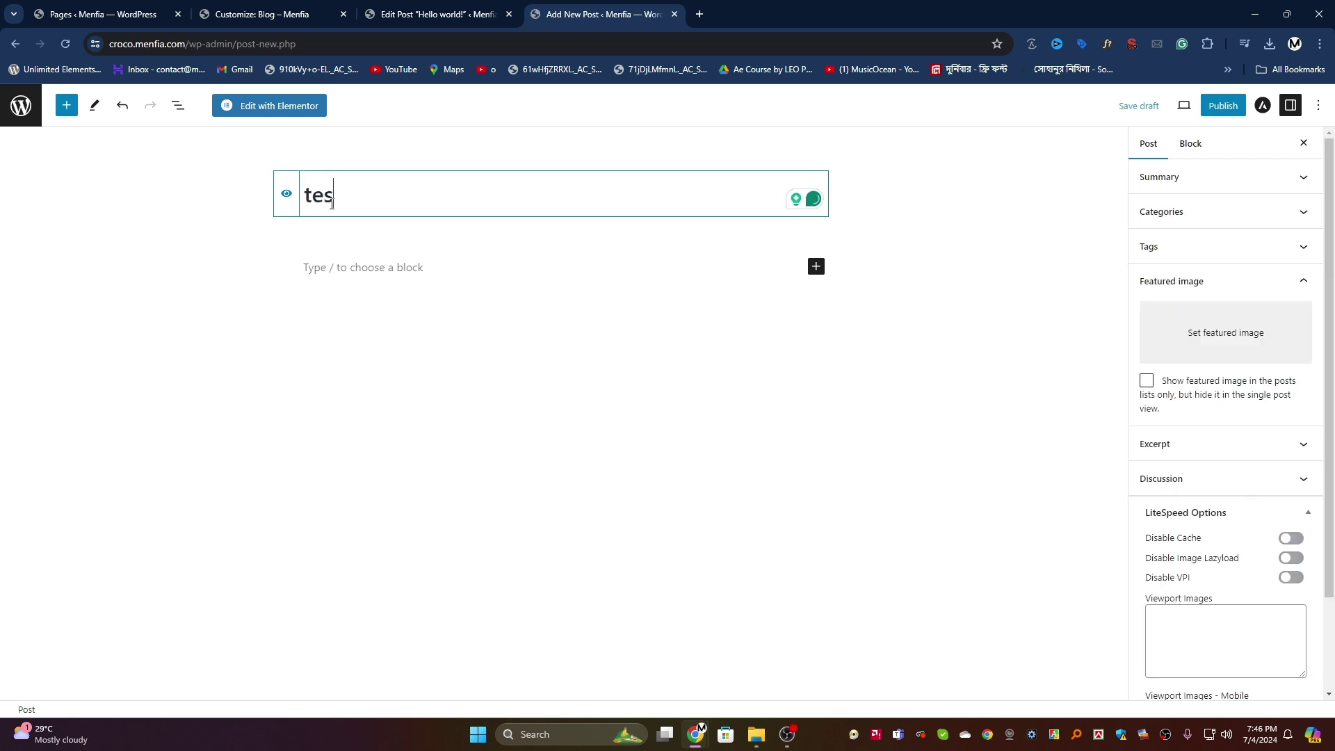
text(Test Post)
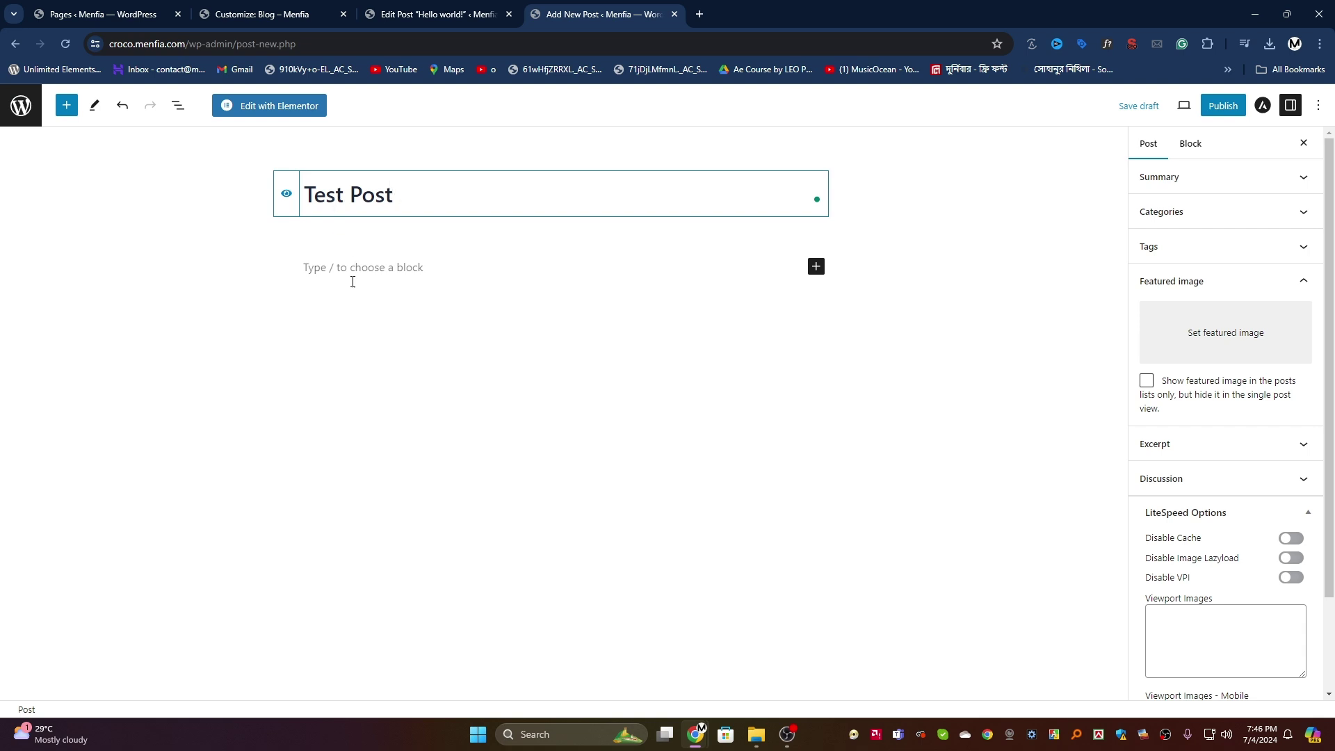
click(352, 282)
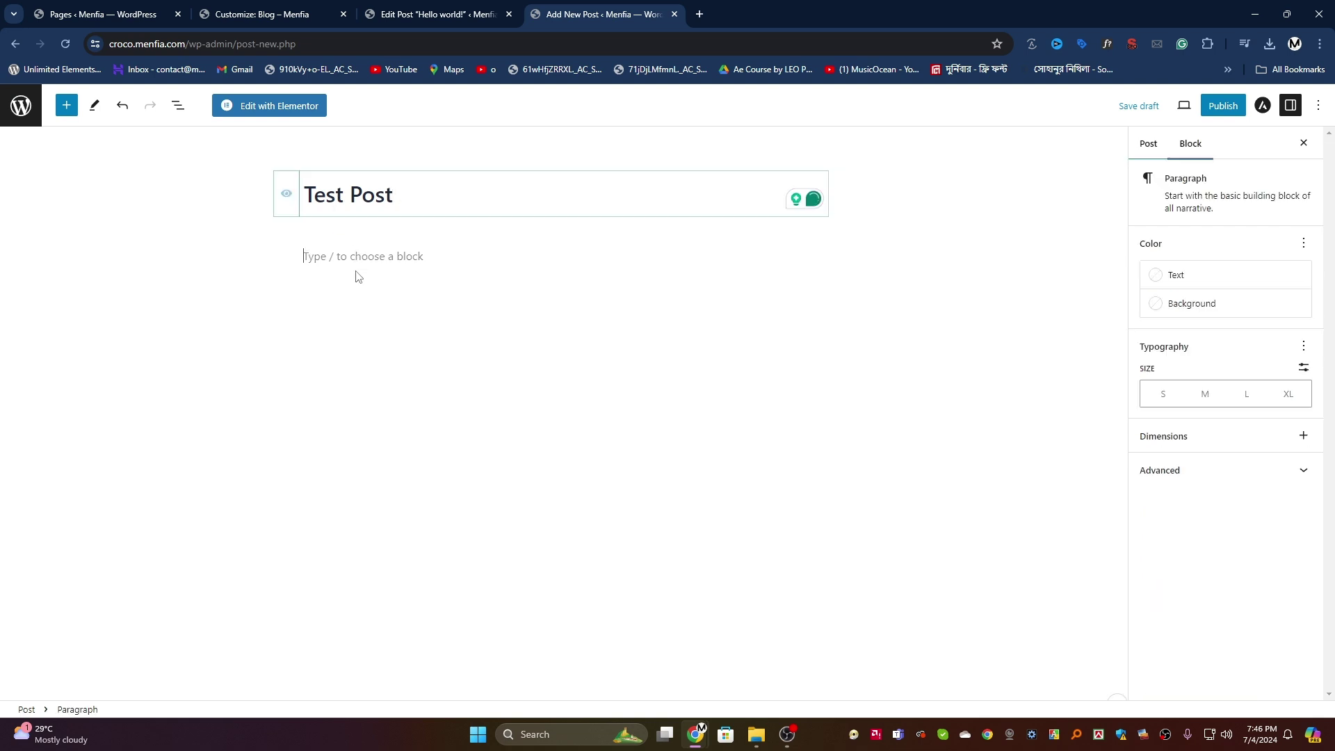
text(tr)
drag(337, 257, 258, 273)
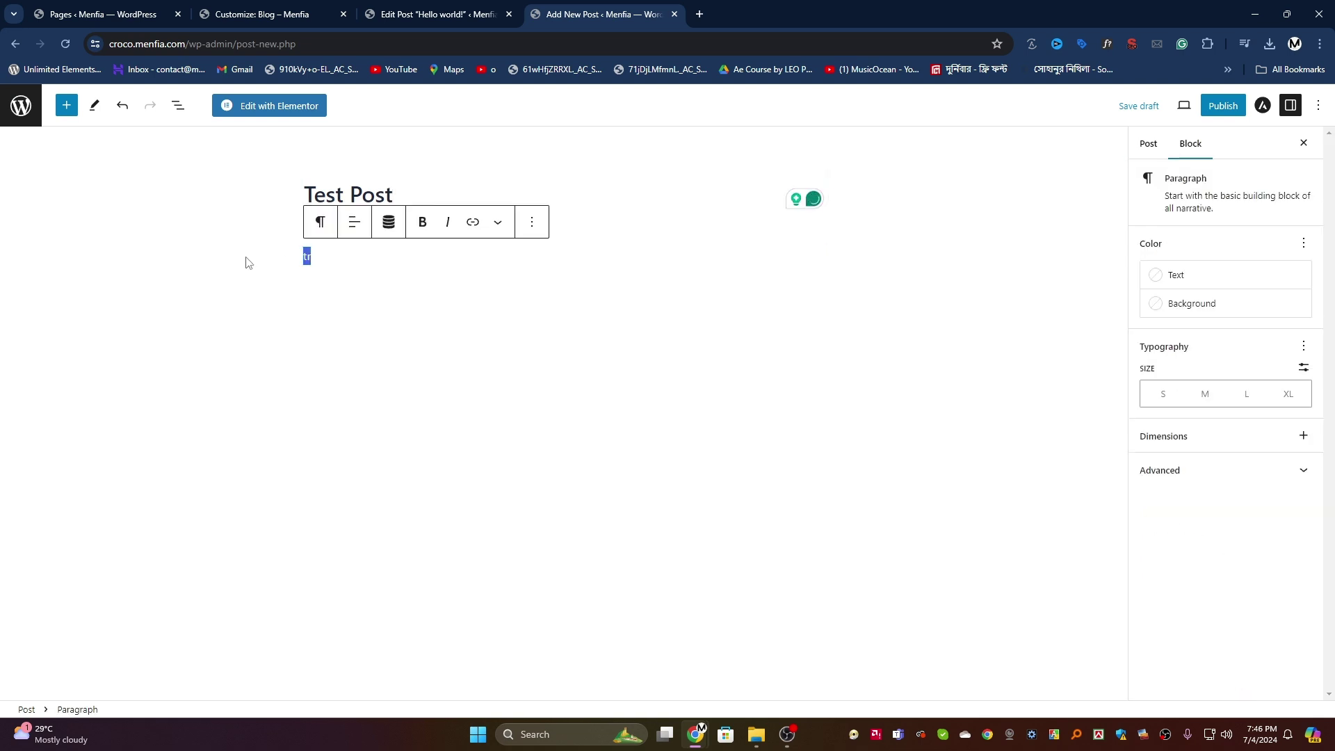
text(test)
Step: Upload flatten (2).jpeg as the featured image and publish the post
click(1148, 144)
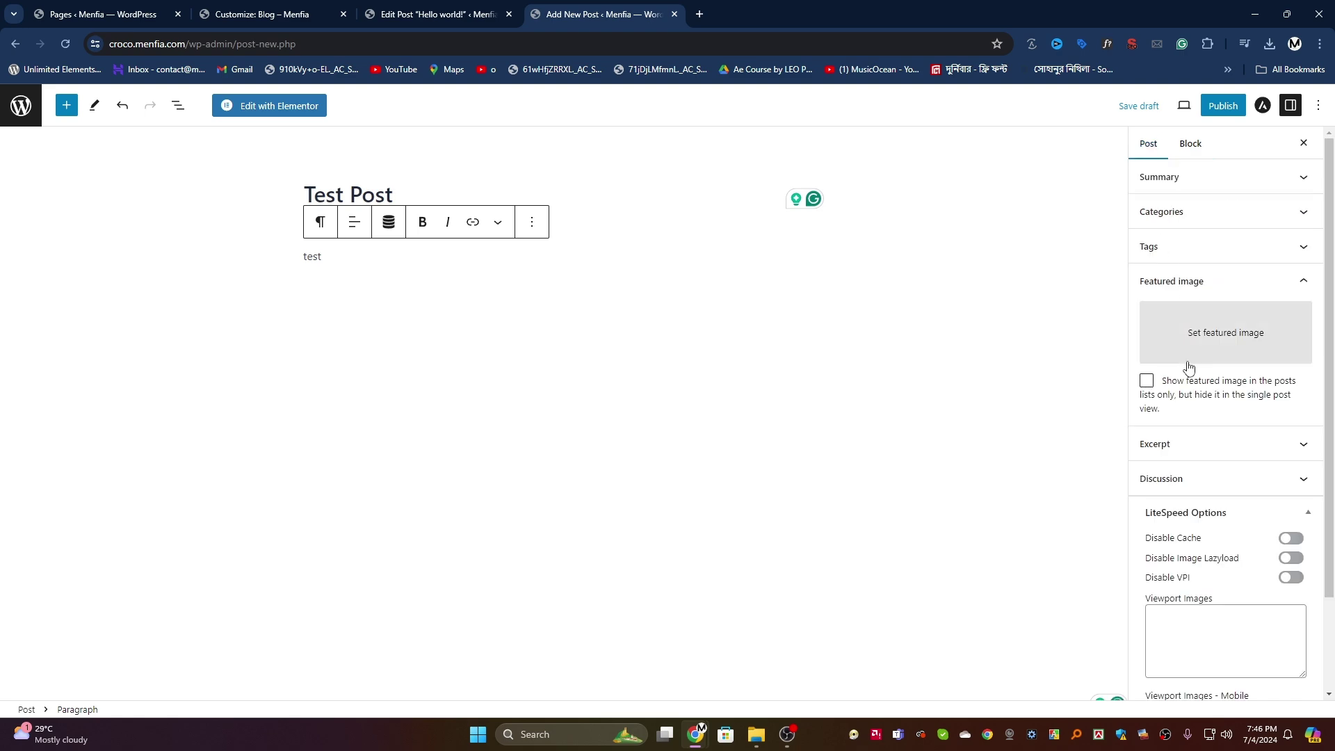
click(1207, 340)
click(84, 157)
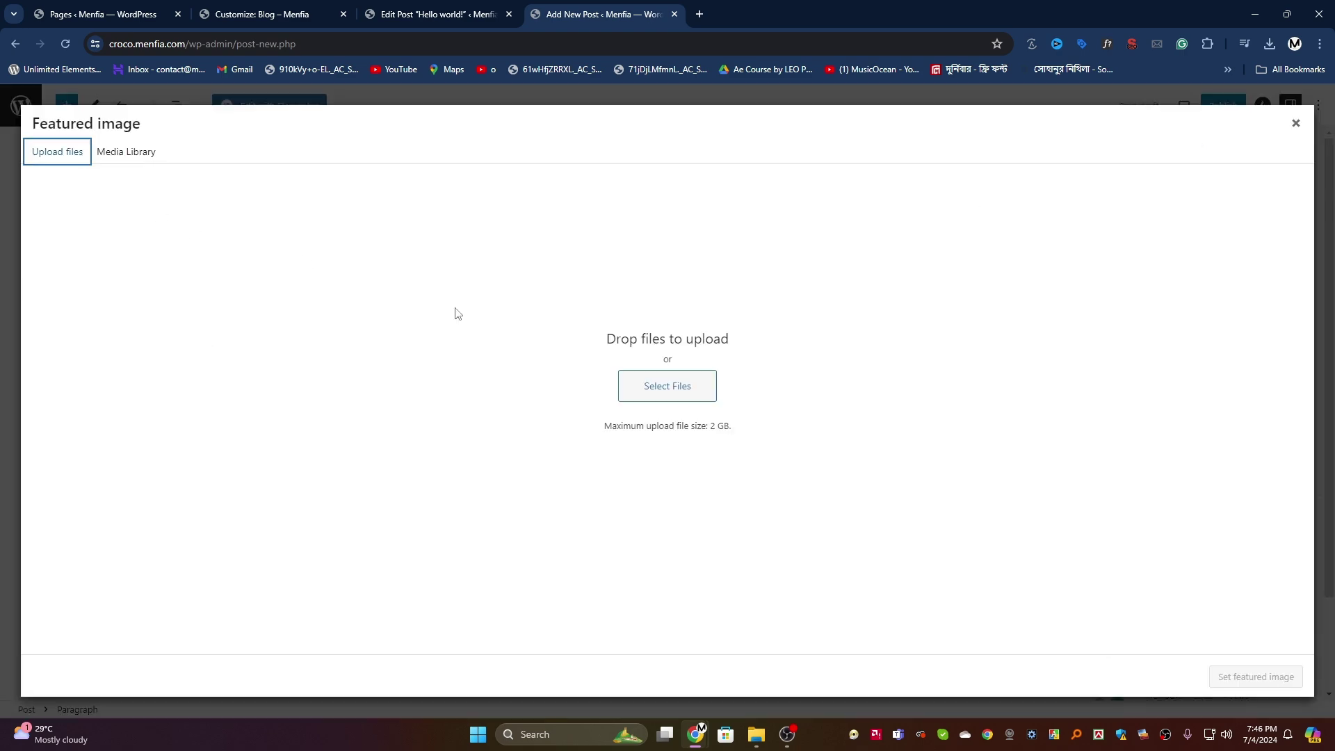
click(667, 385)
scroll(589, 415, down, 10)
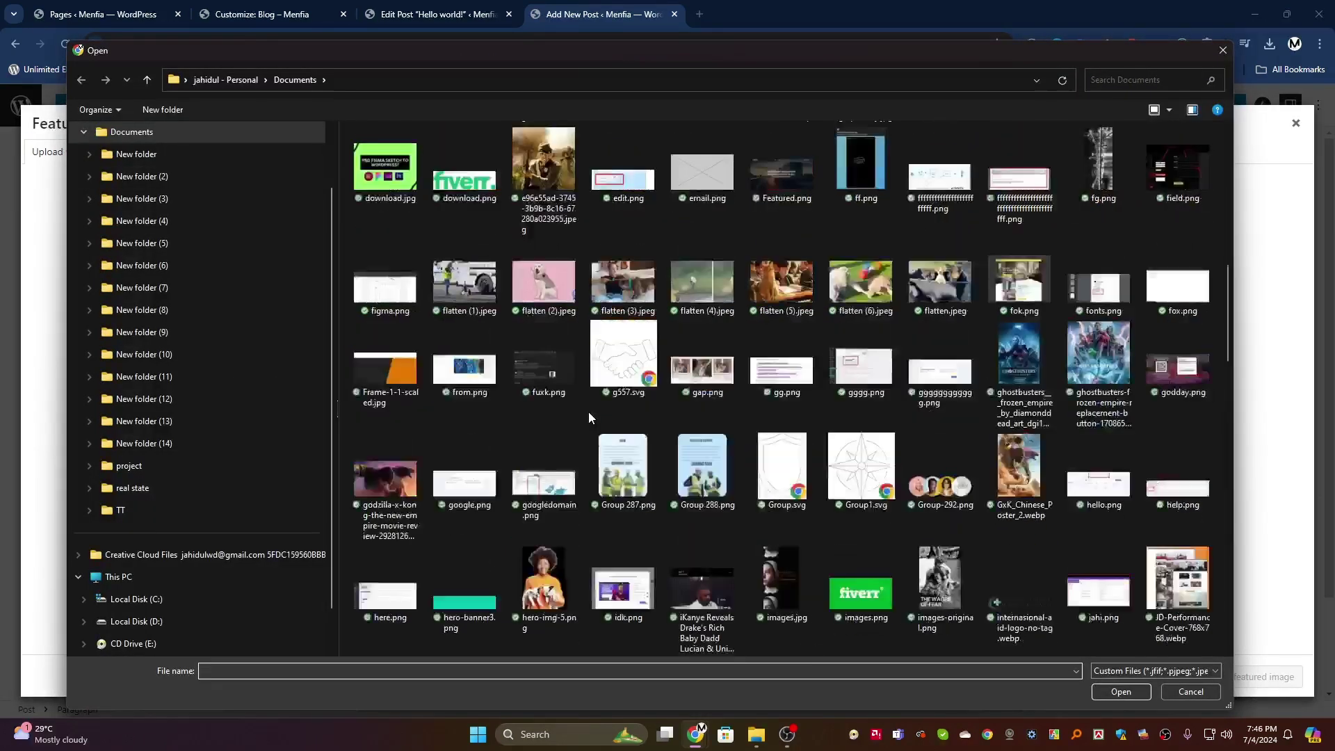
click(552, 285)
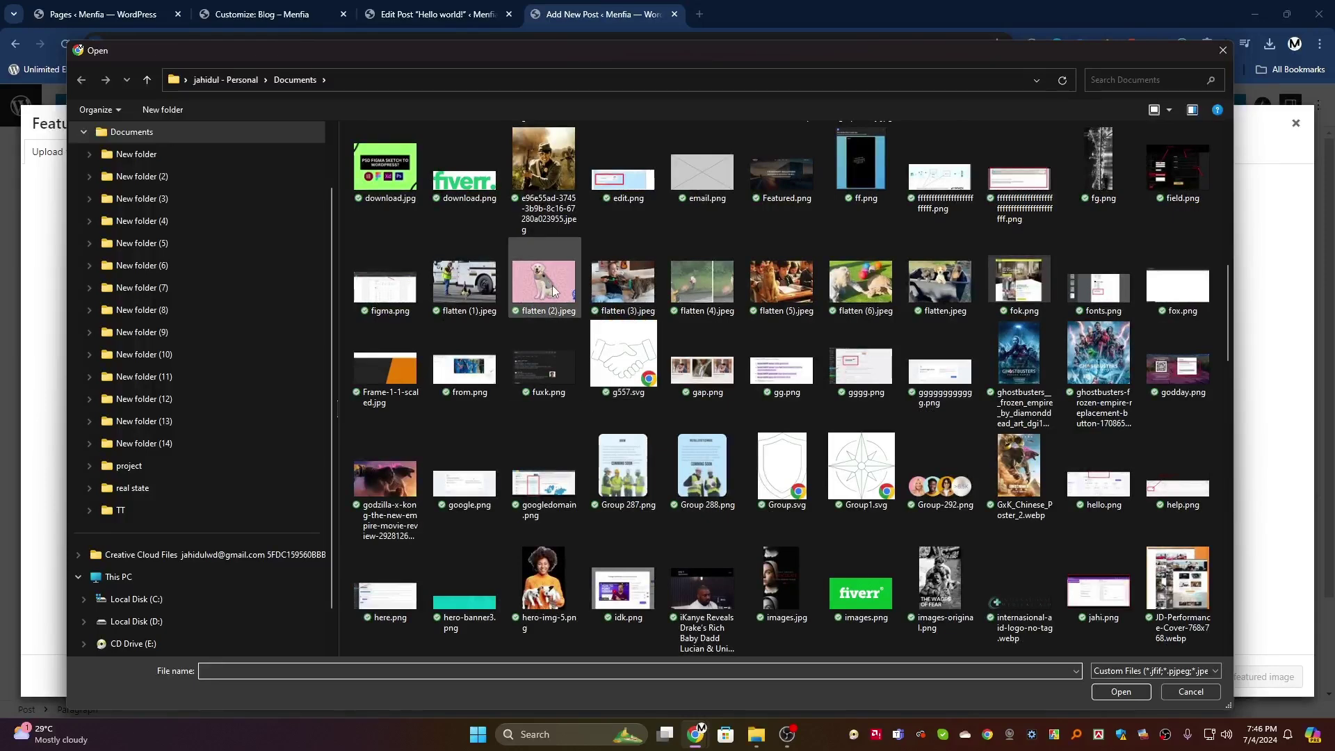
click(1120, 692)
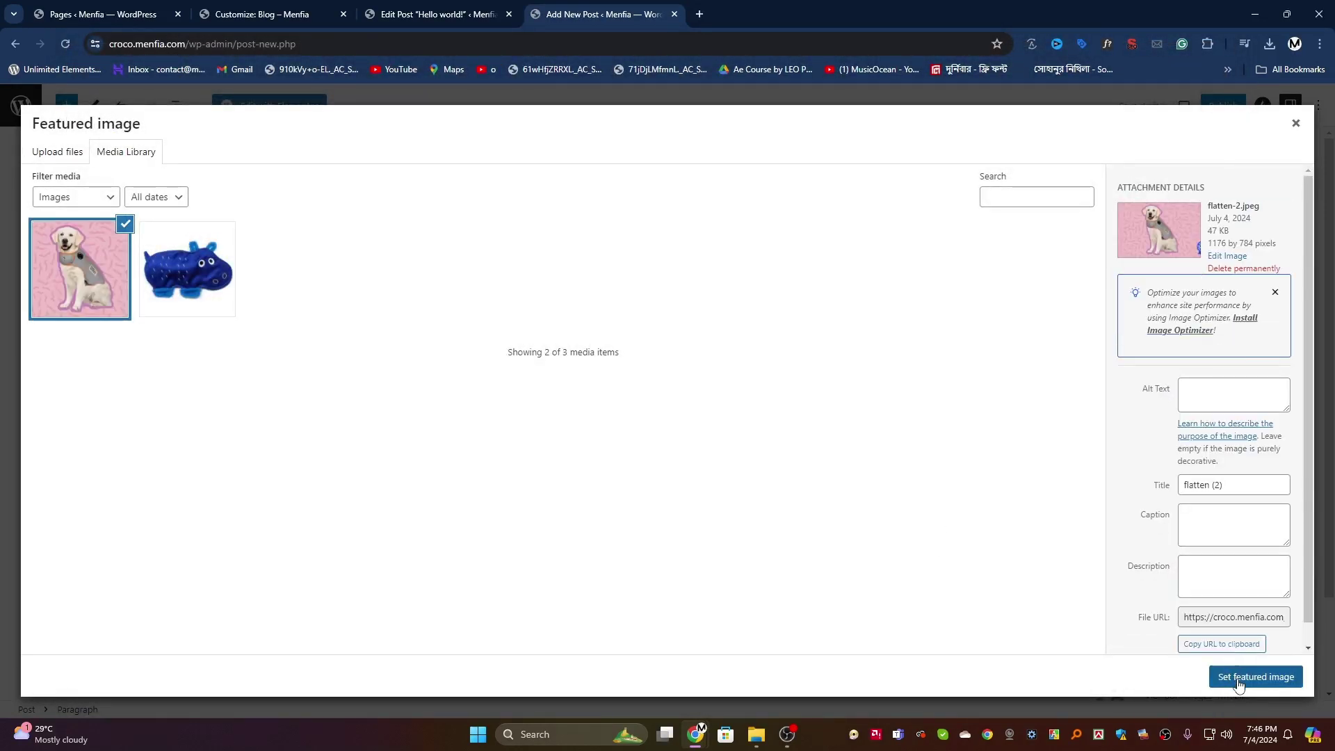
click(1240, 678)
click(1219, 108)
click(1218, 107)
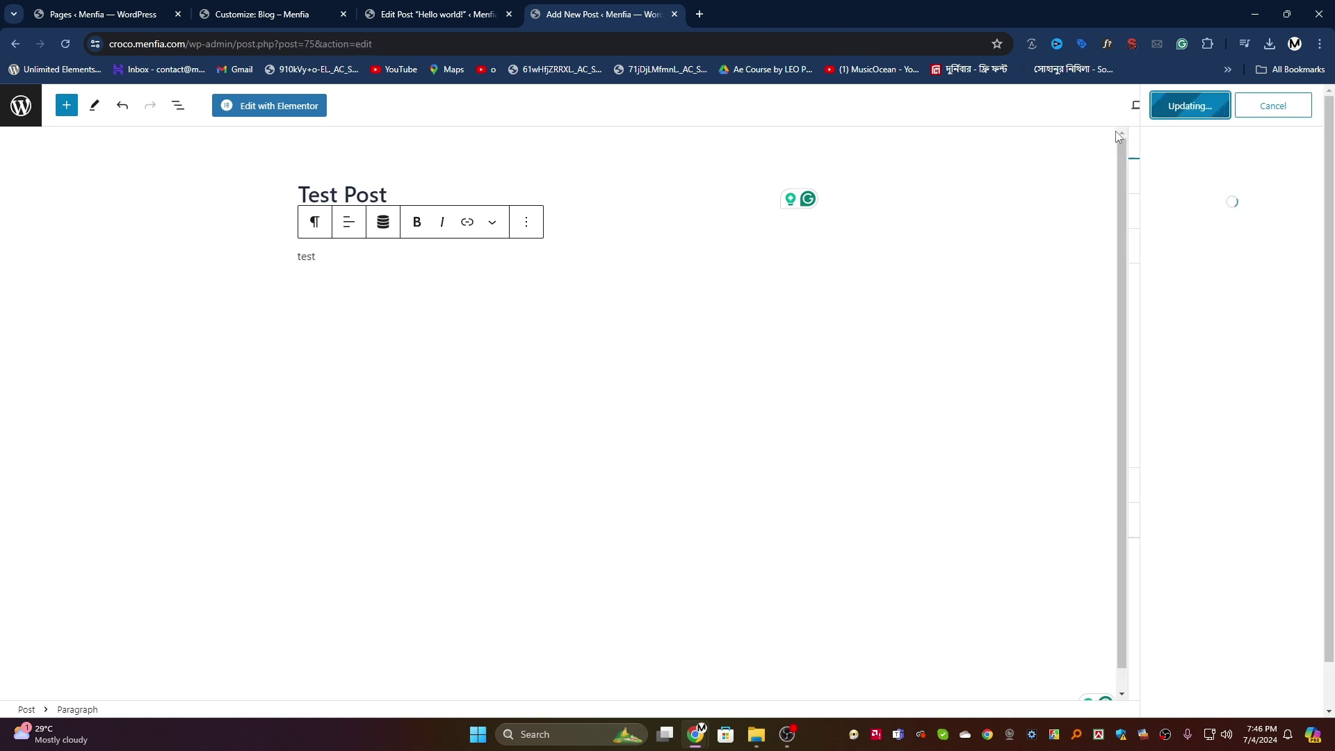
click(278, 13)
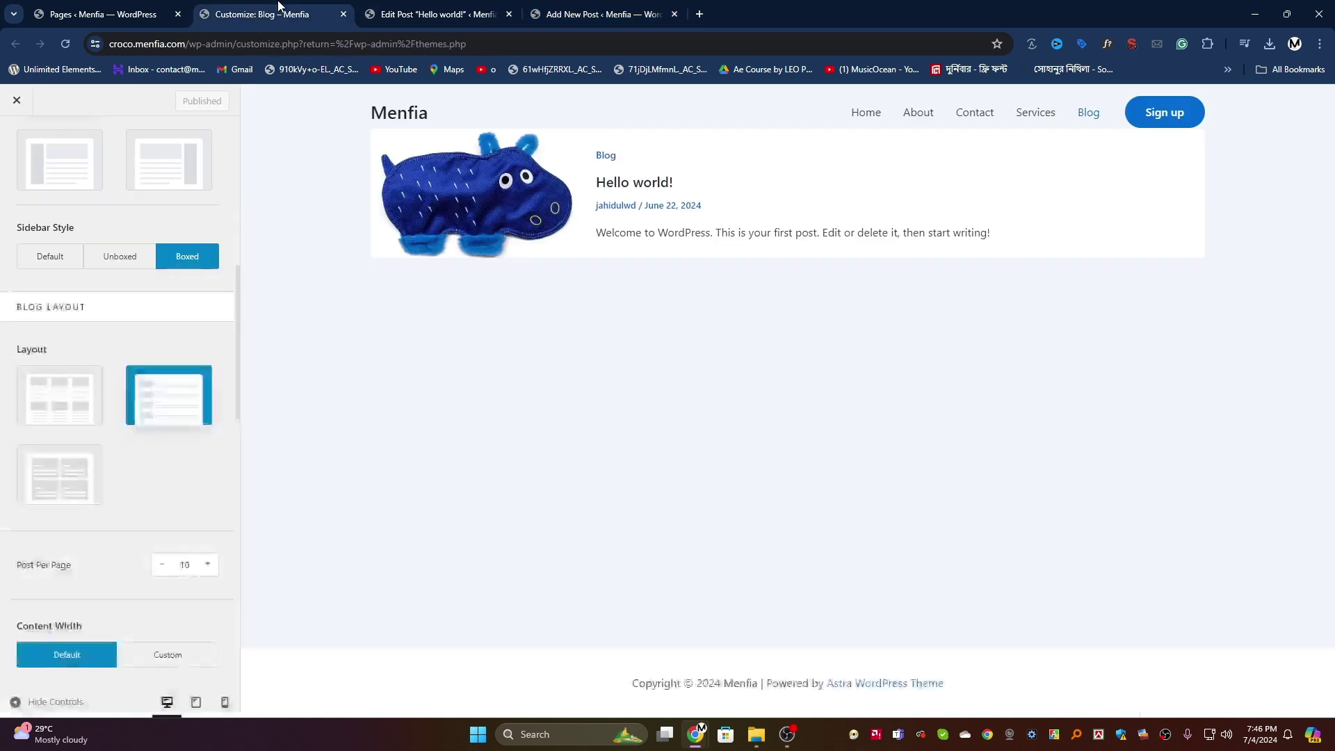
Step: Open the live site in a new tab and go to its Blog page
click(596, 14)
click(23, 108)
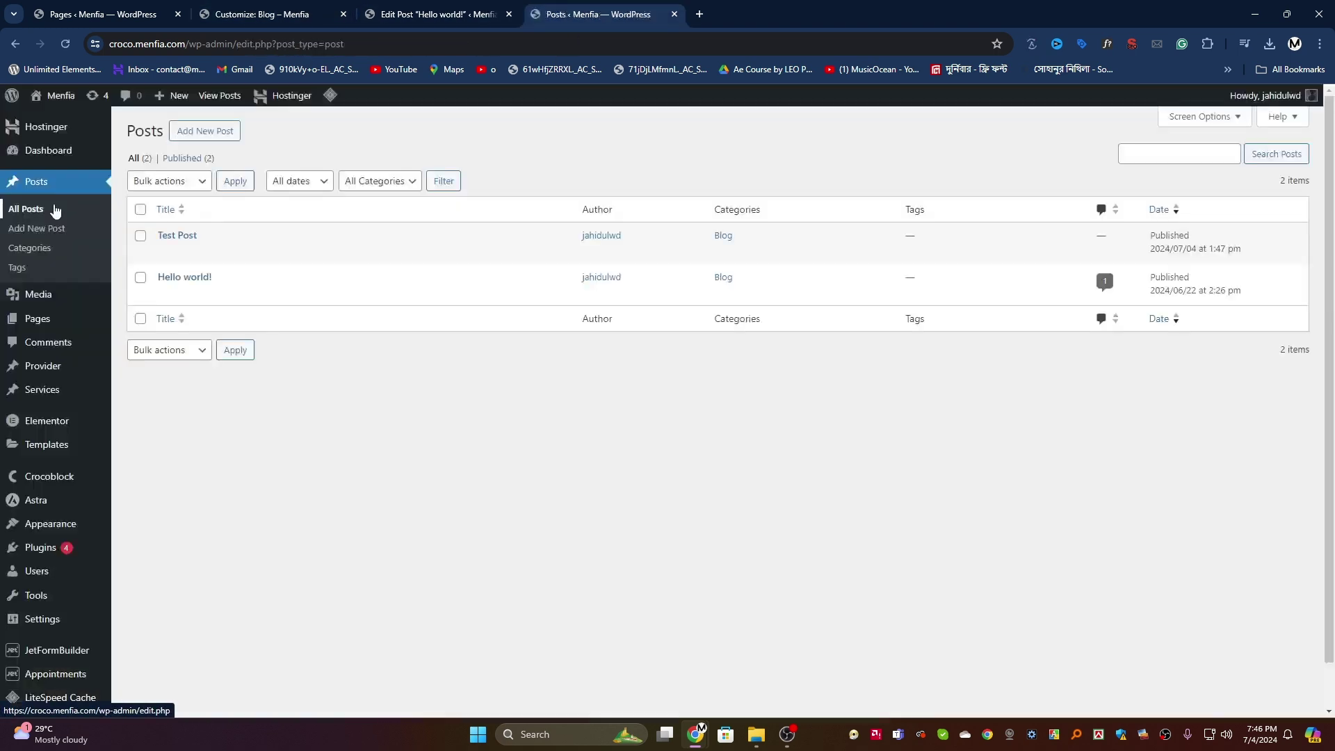
mouse_move(56, 98)
right_click(57, 127)
click(102, 137)
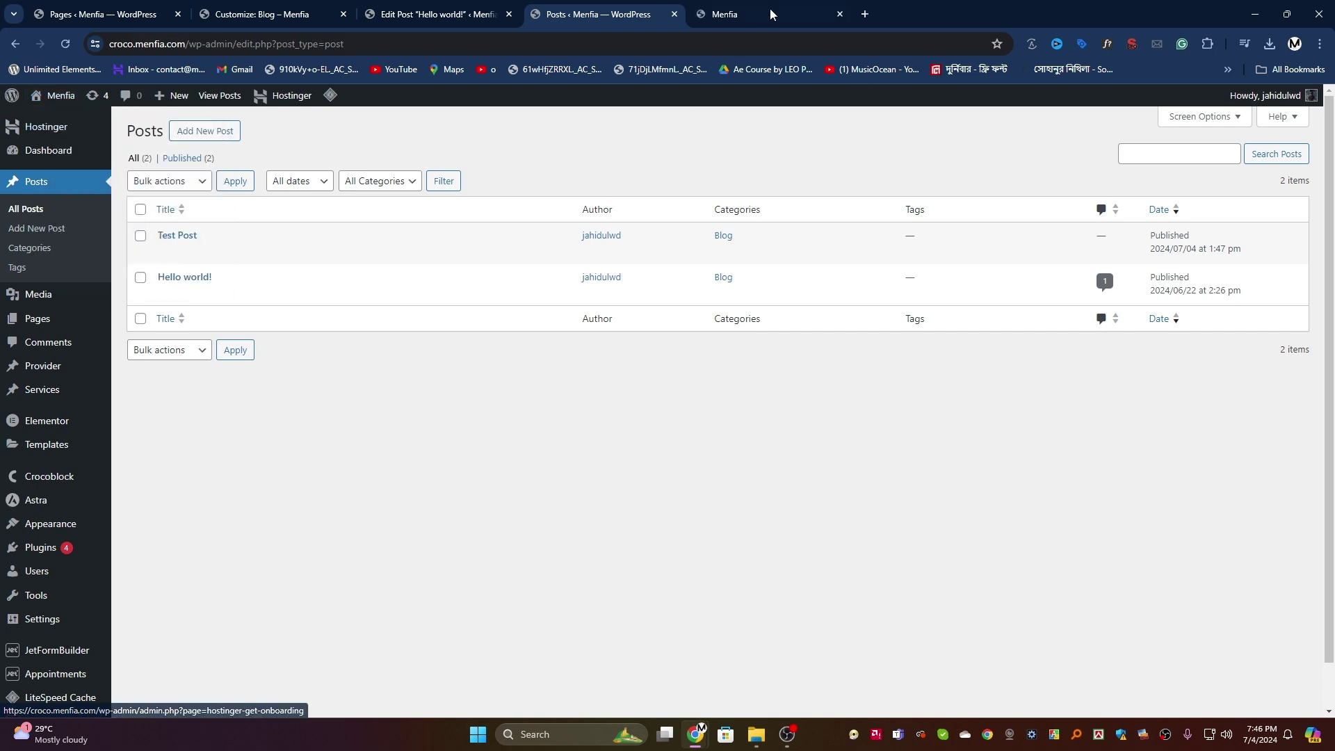
click(769, 10)
click(968, 135)
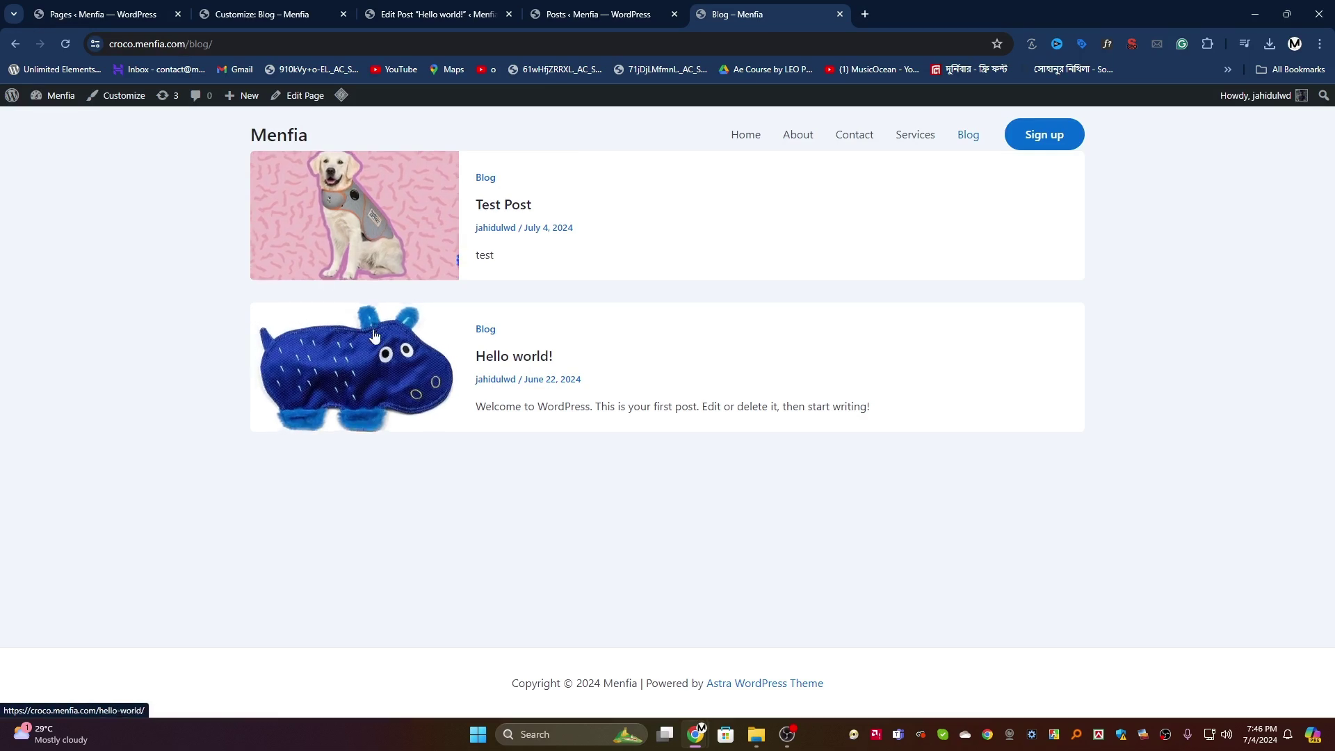
Step: Open Test Post and submit the comment 'hi'
click(492, 204)
scroll(494, 209, down, 2)
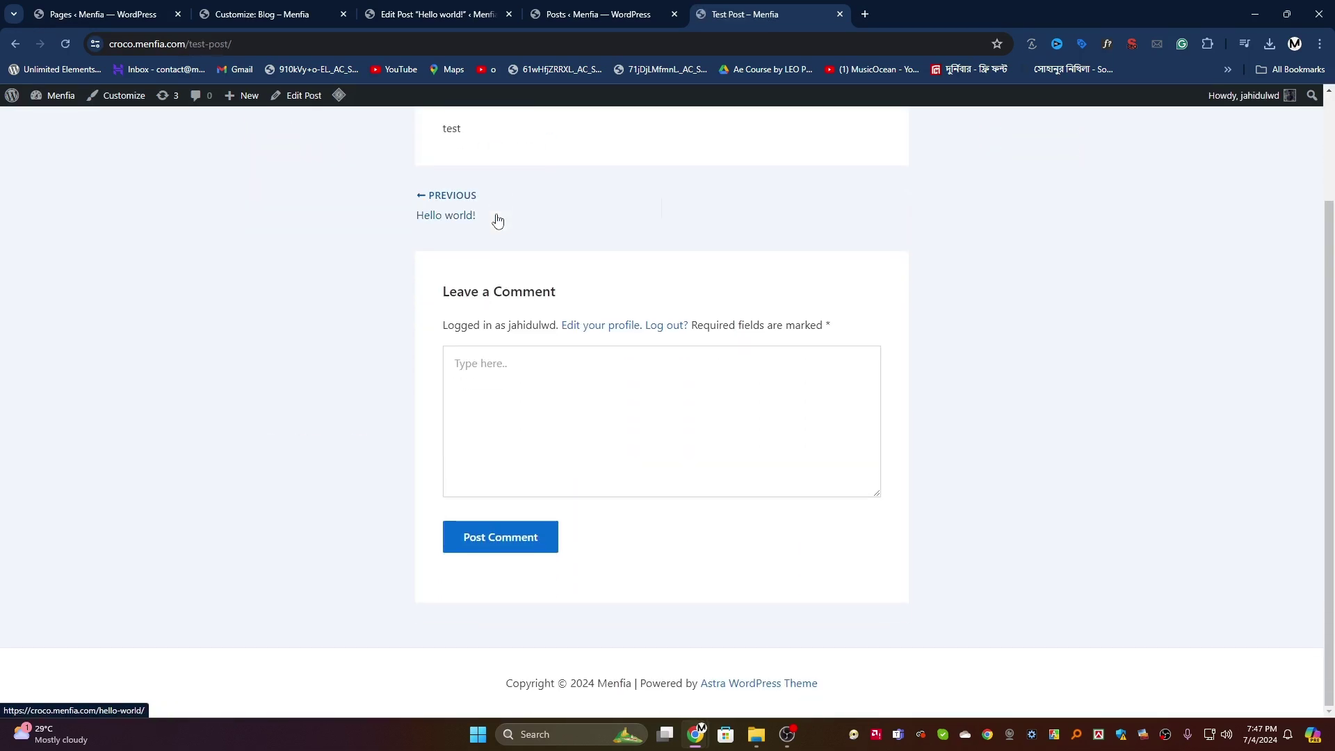
scroll(494, 218, up, 2)
click(519, 521)
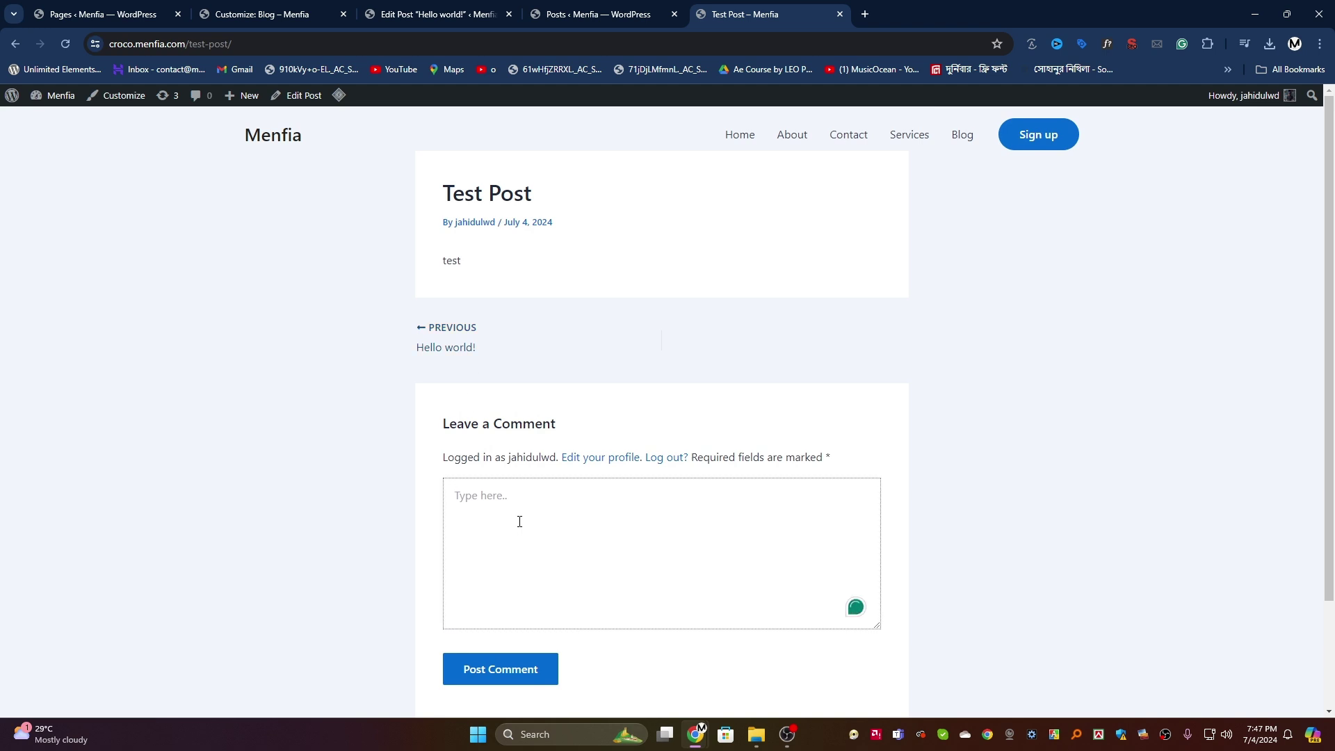
click(515, 670)
scroll(493, 401, up, 2)
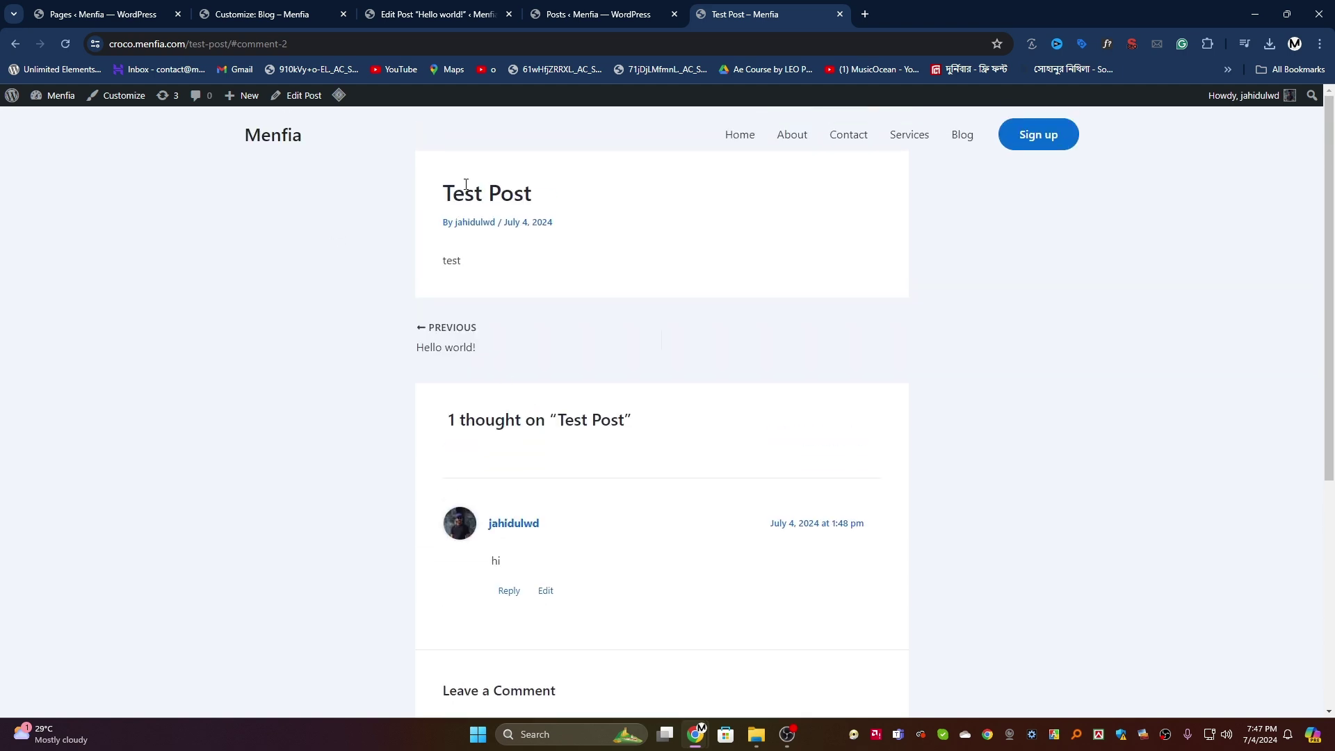
click(261, 9)
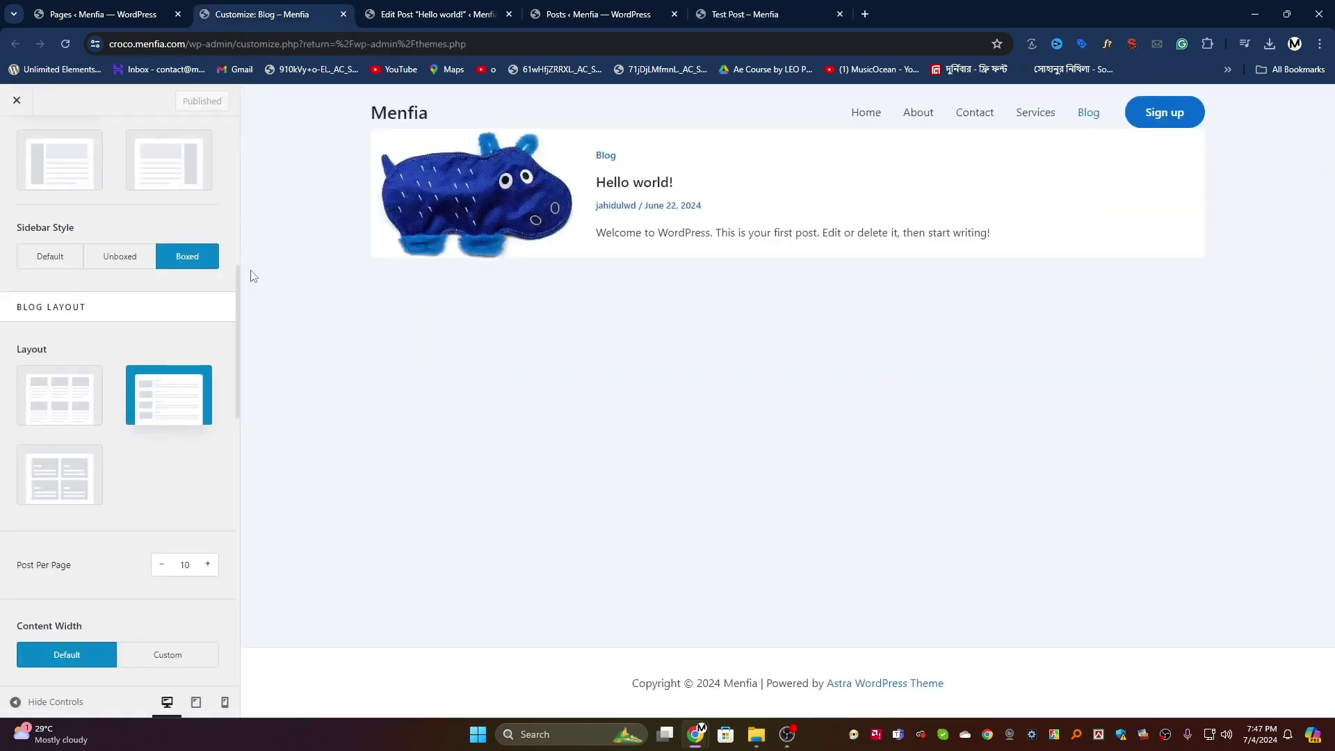
Step: Reload the Customizer and close the Hello world! editor tab
click(64, 46)
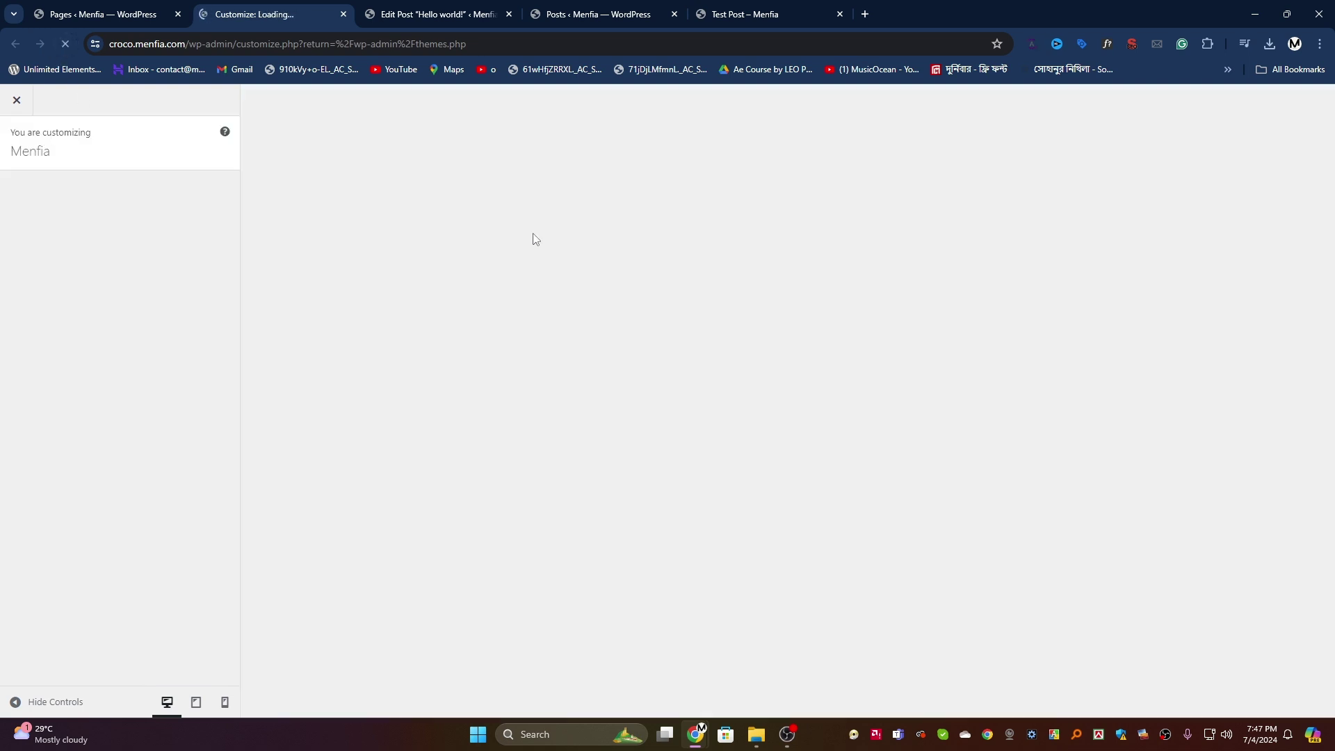
click(476, 20)
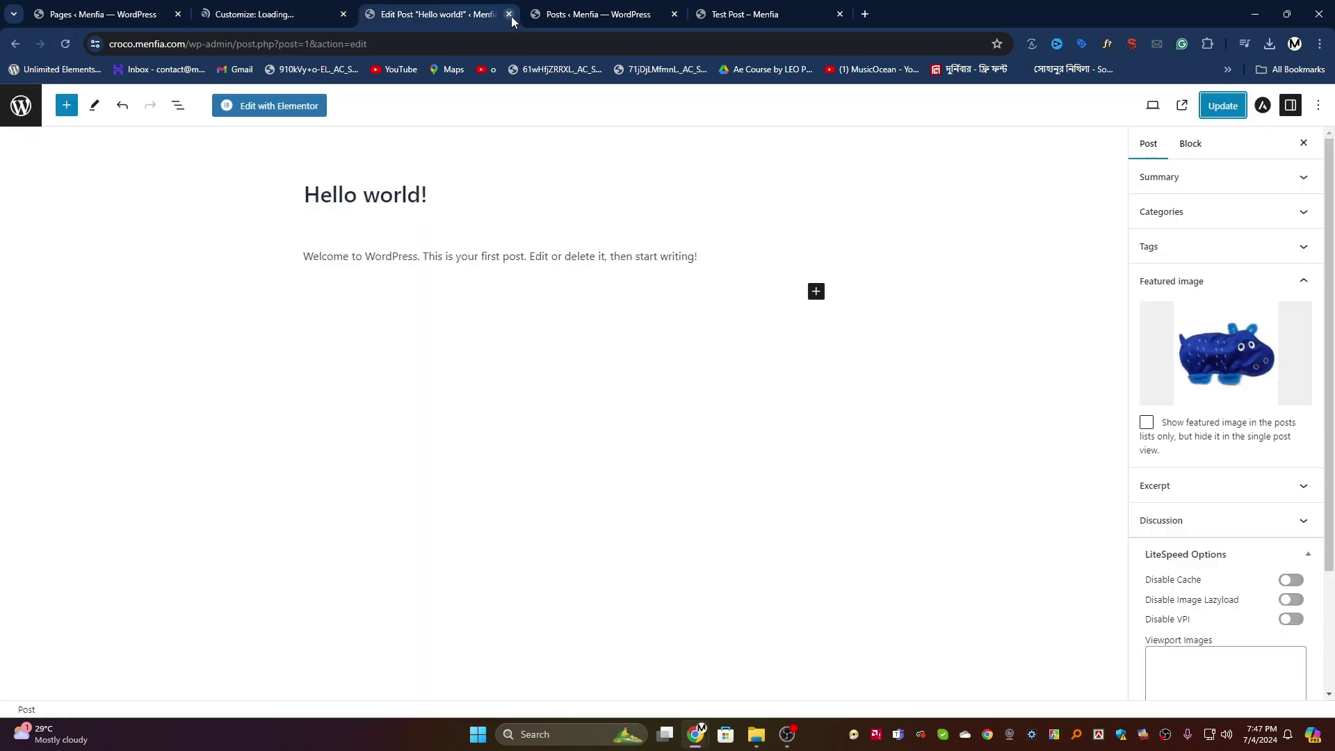
click(510, 14)
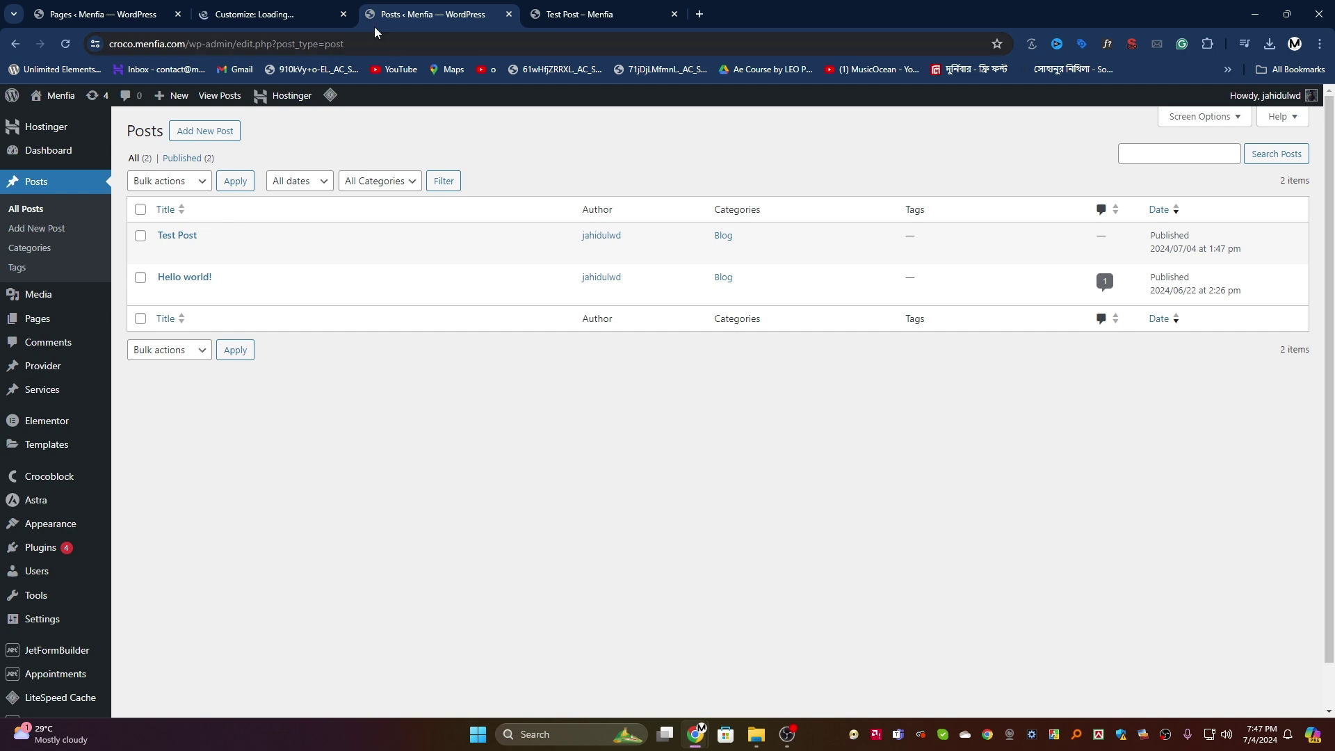
click(306, 13)
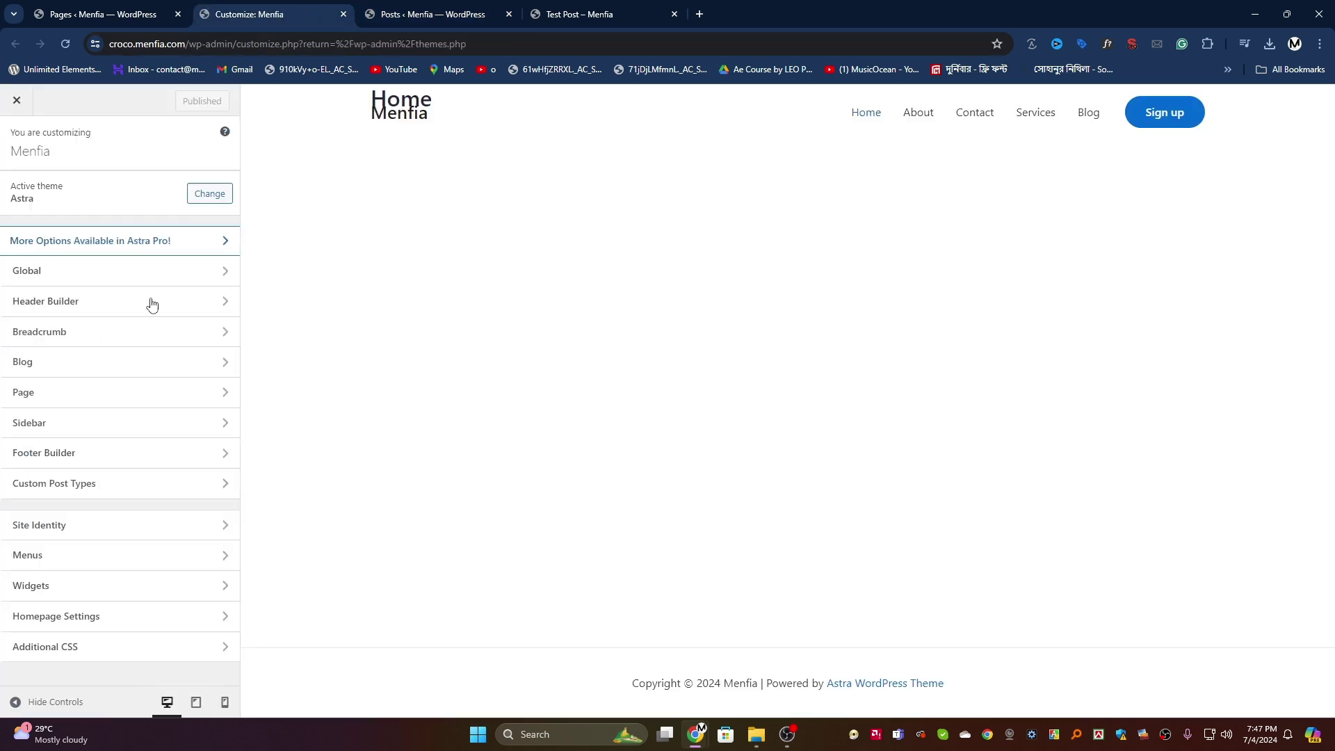
Step: Toggle the Blog / Archive Featured Image element off and back on
click(69, 361)
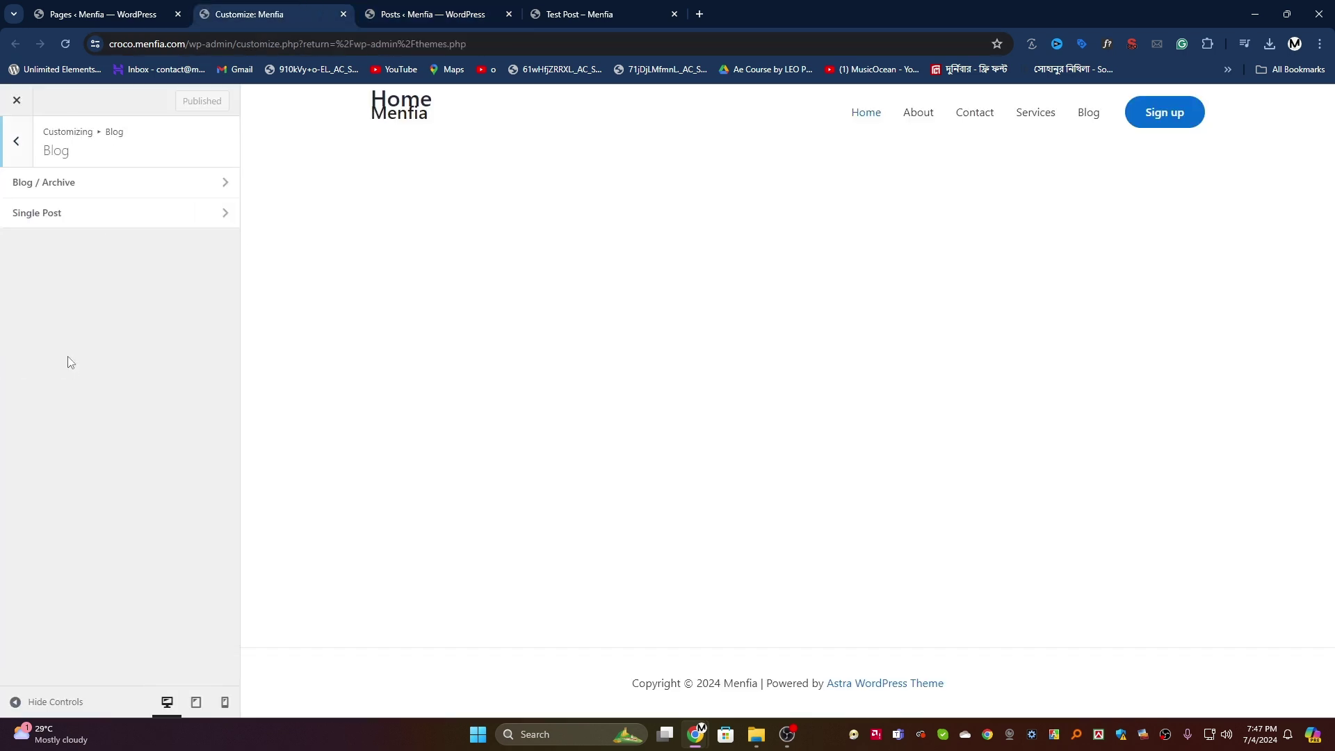
click(94, 186)
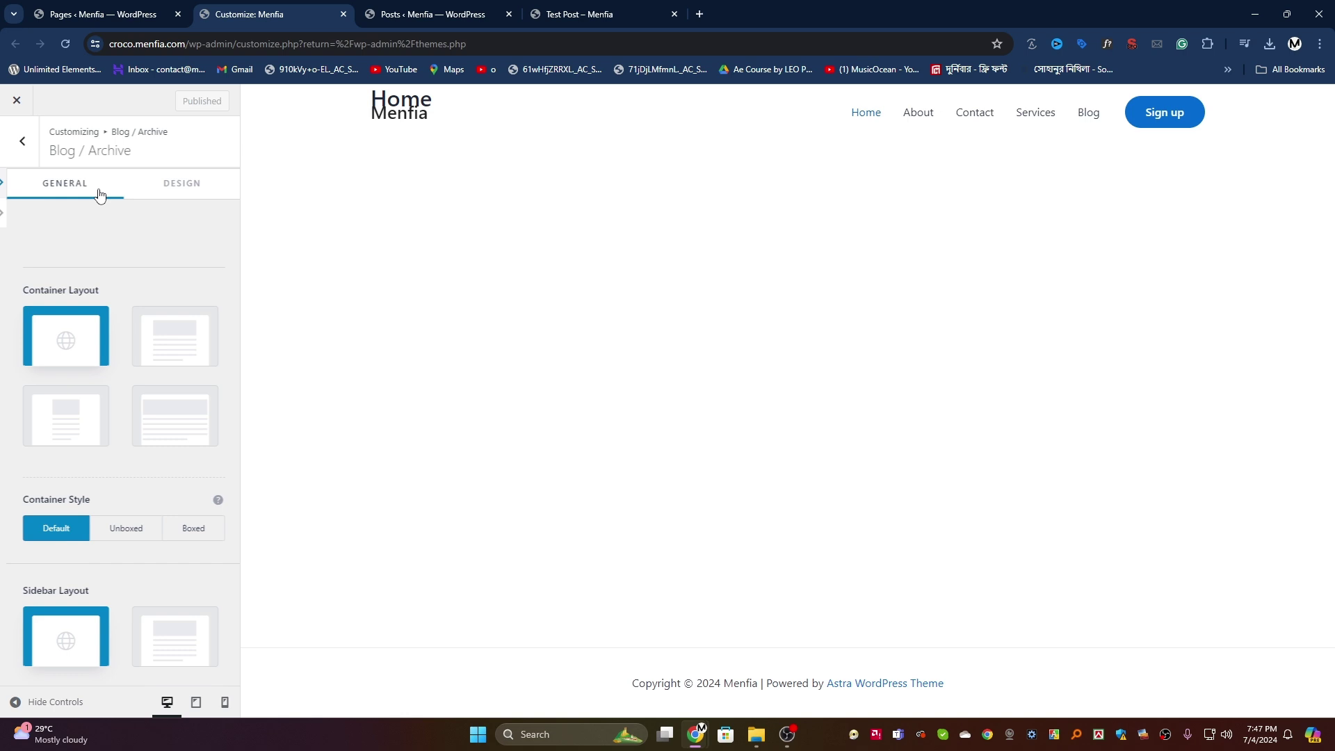
click(1088, 114)
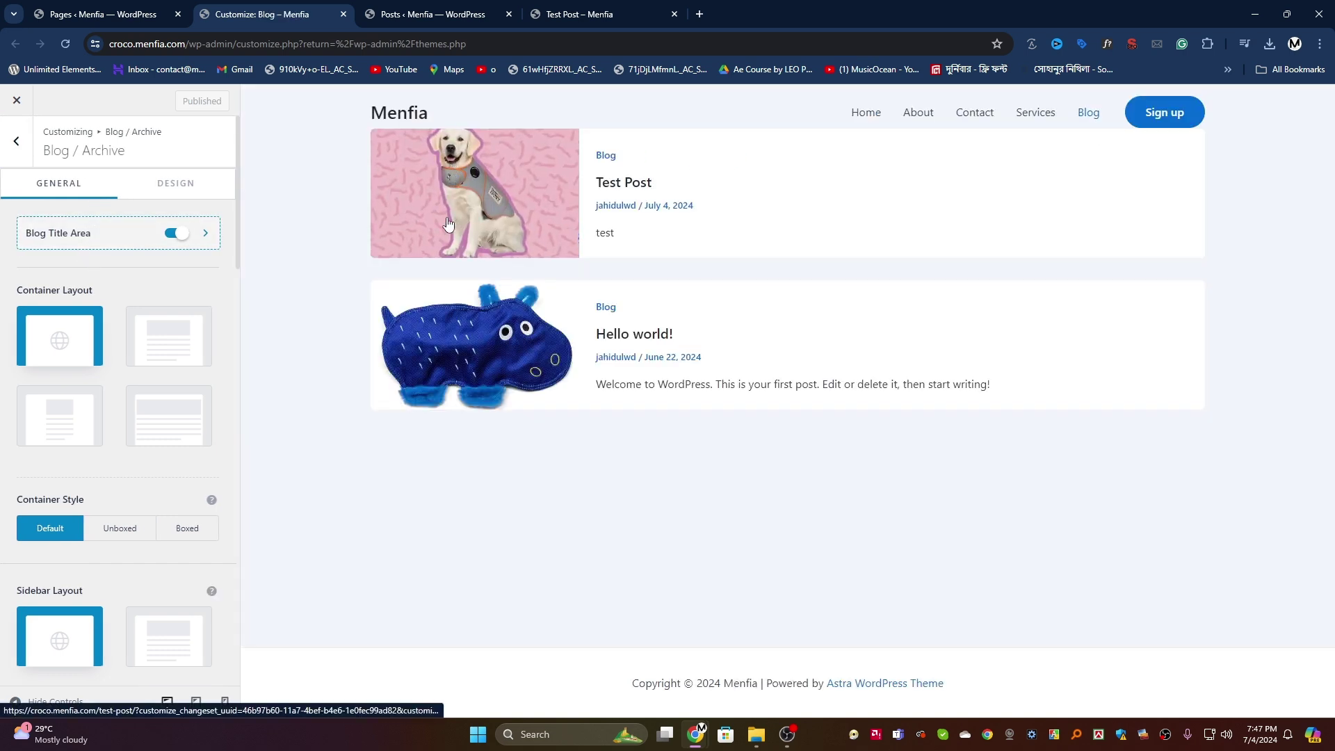
scroll(91, 509, down, 4)
scroll(91, 509, down, 12)
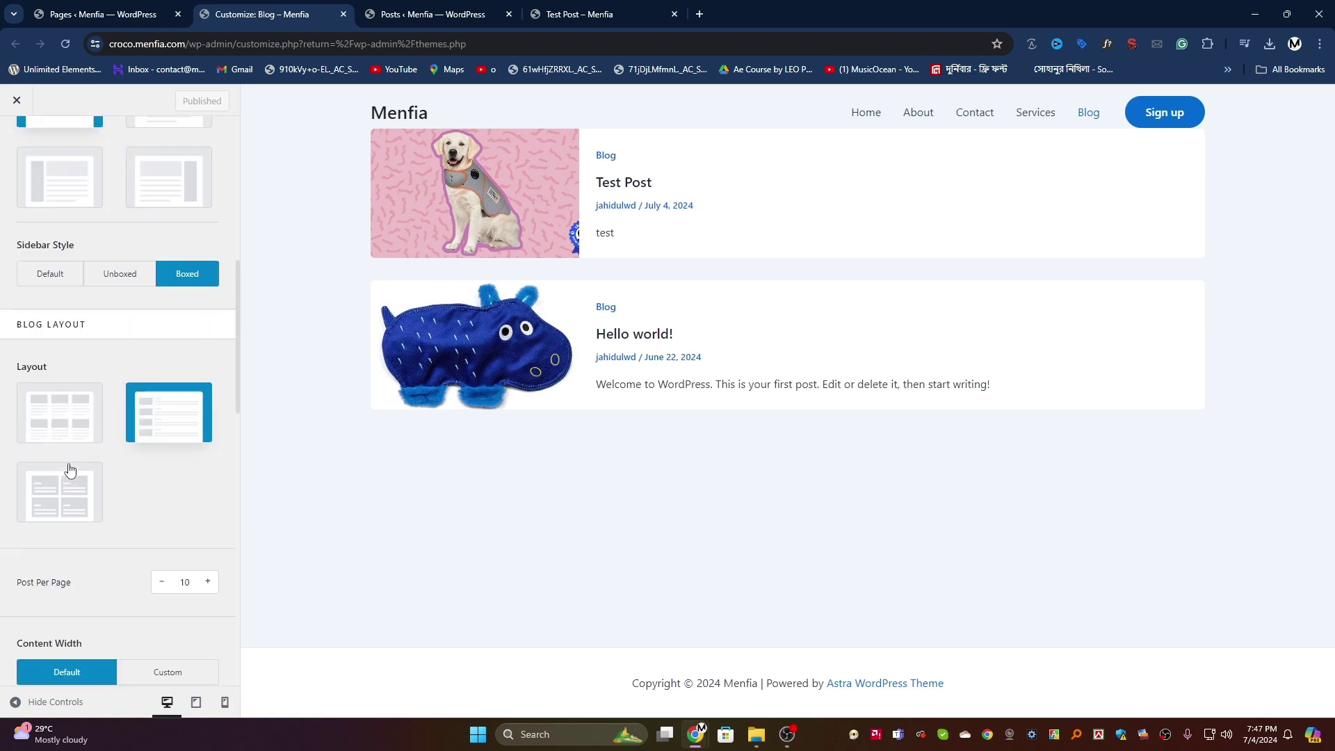
scroll(72, 466, up, 3)
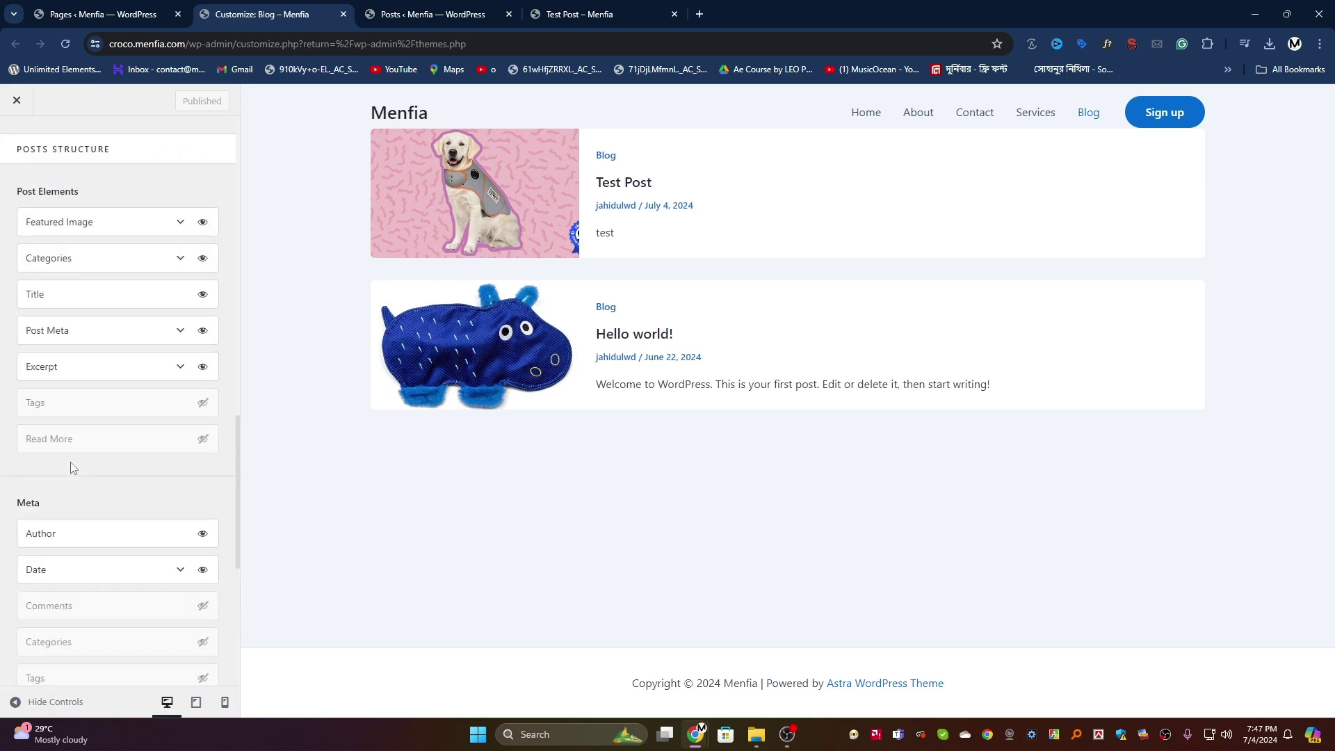
click(204, 225)
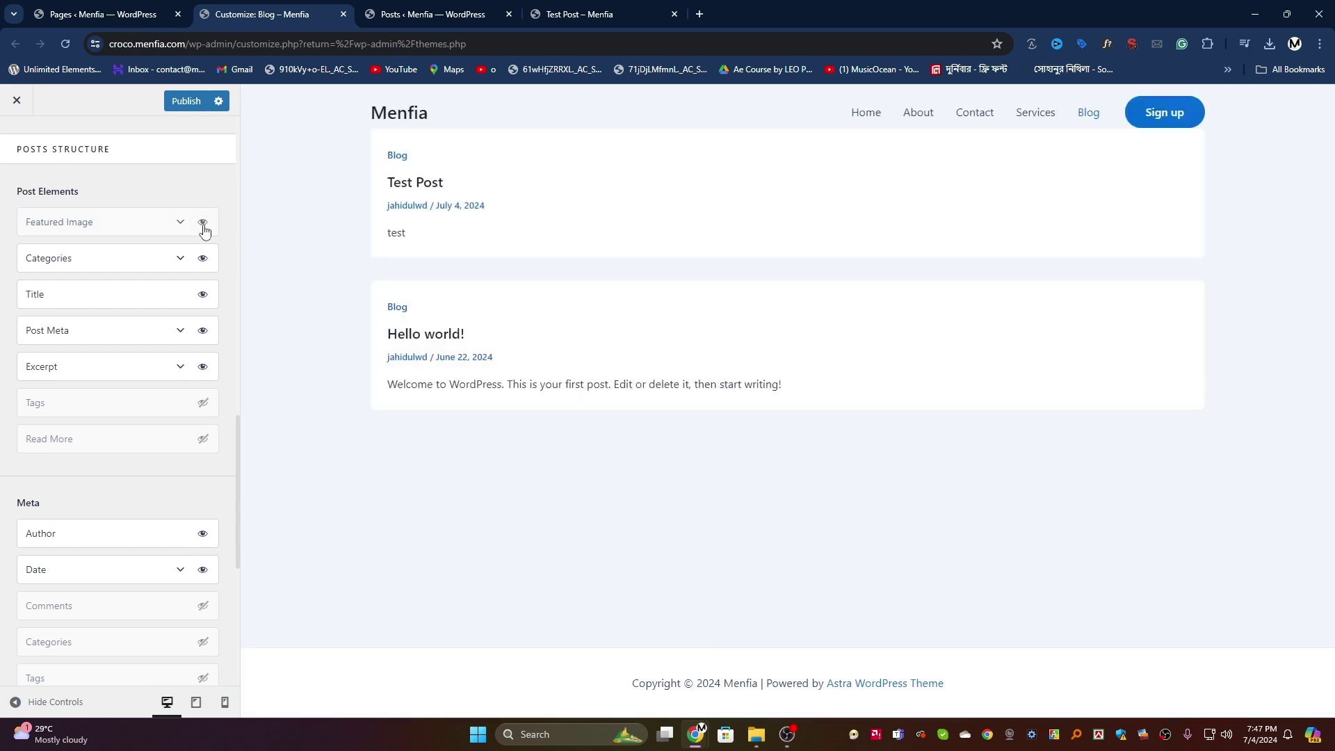
click(202, 223)
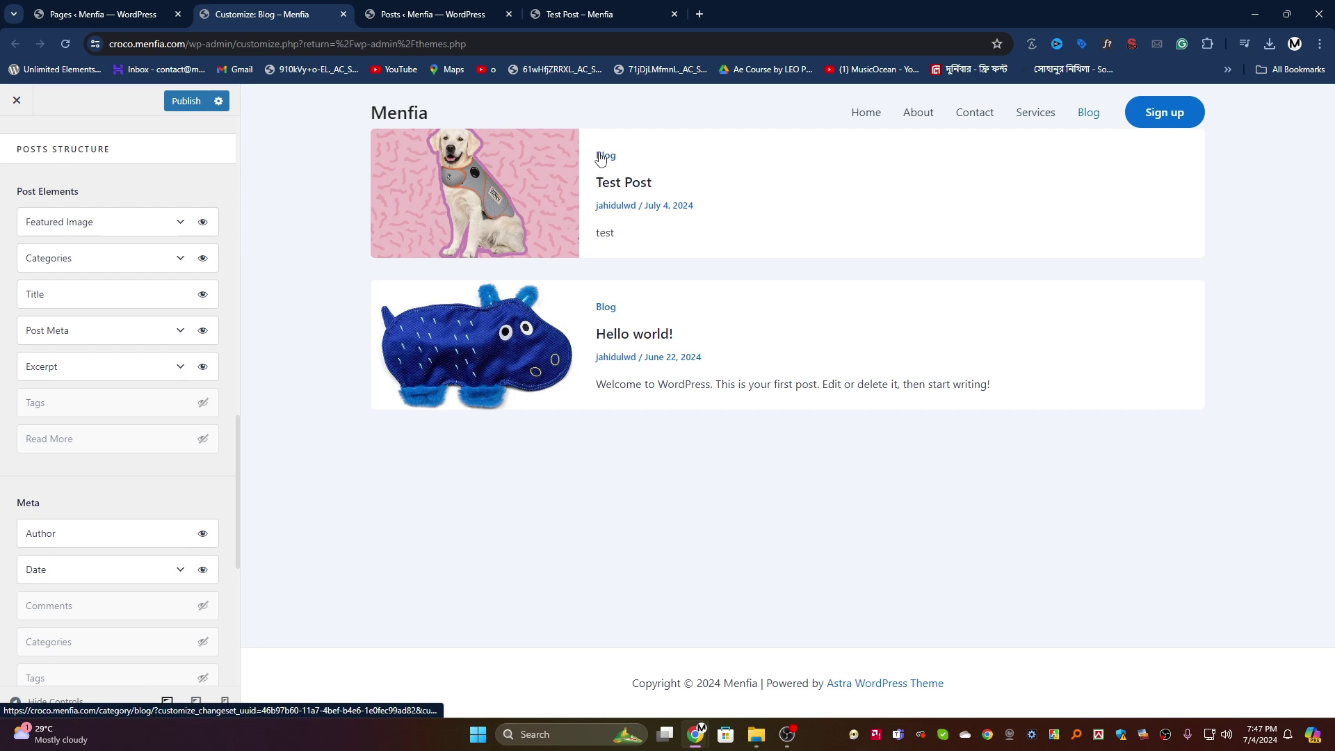
click(425, 14)
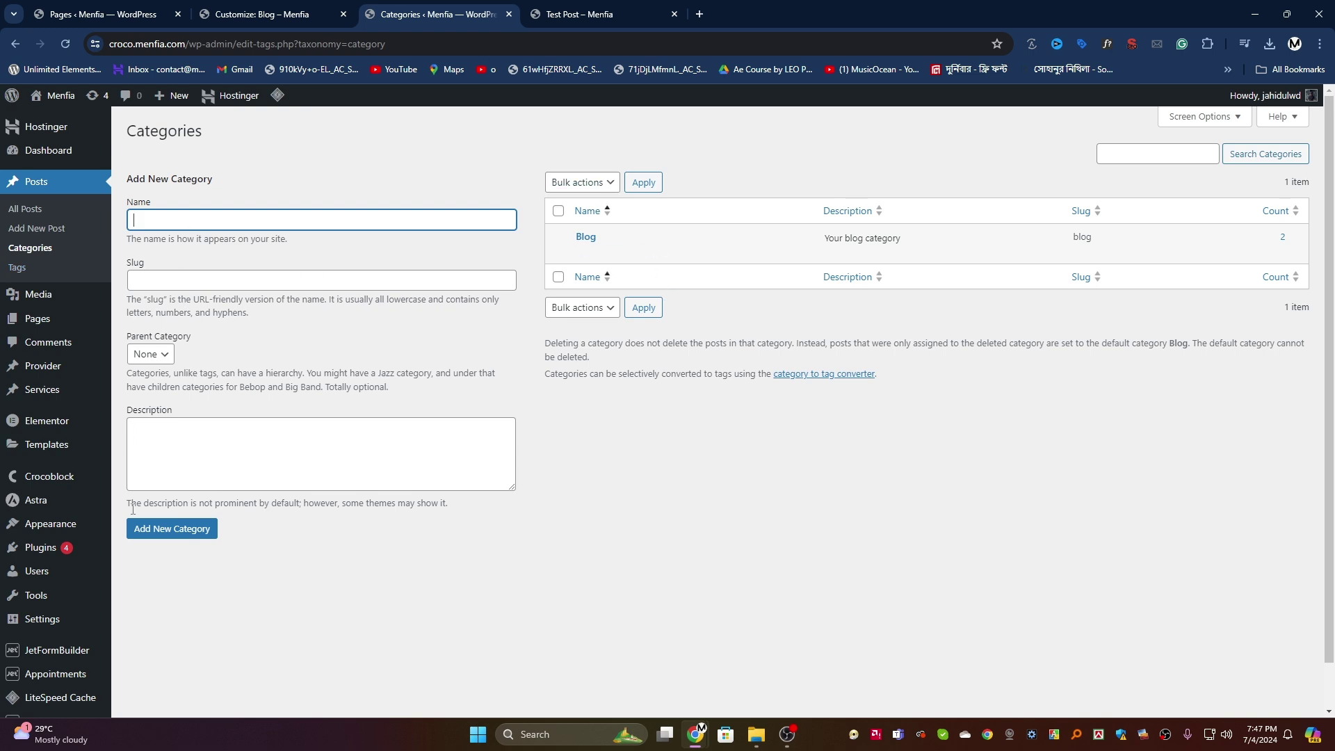
Step: Open Test Post for editing and turn on Tags in the archive's Post Elements
click(35, 211)
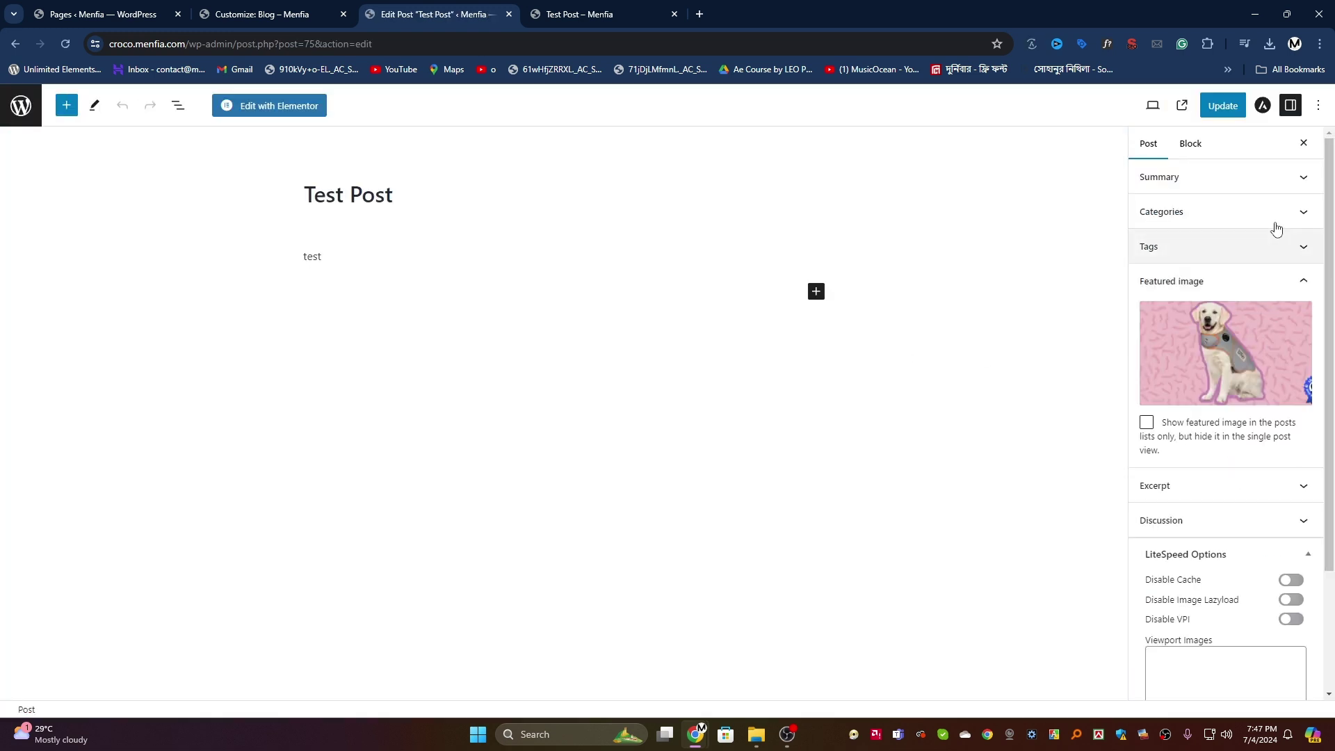
click(1260, 224)
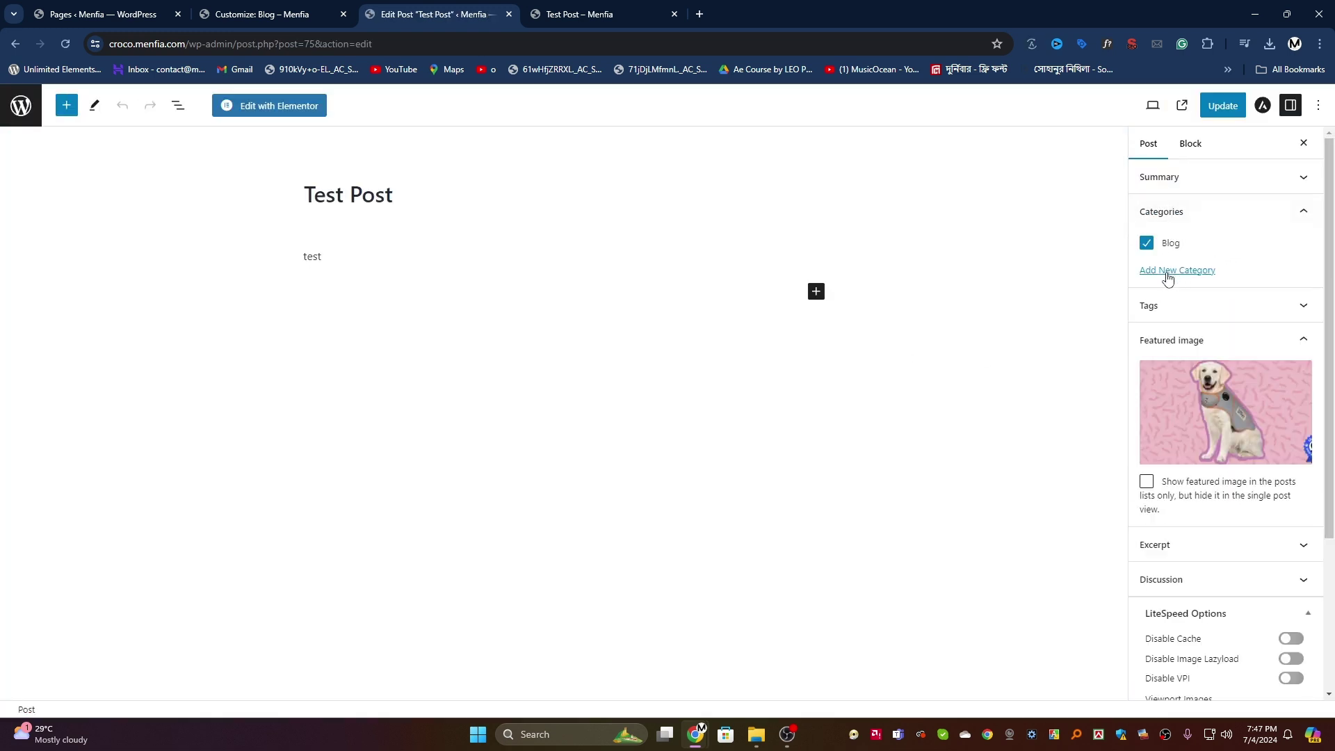
click(262, 13)
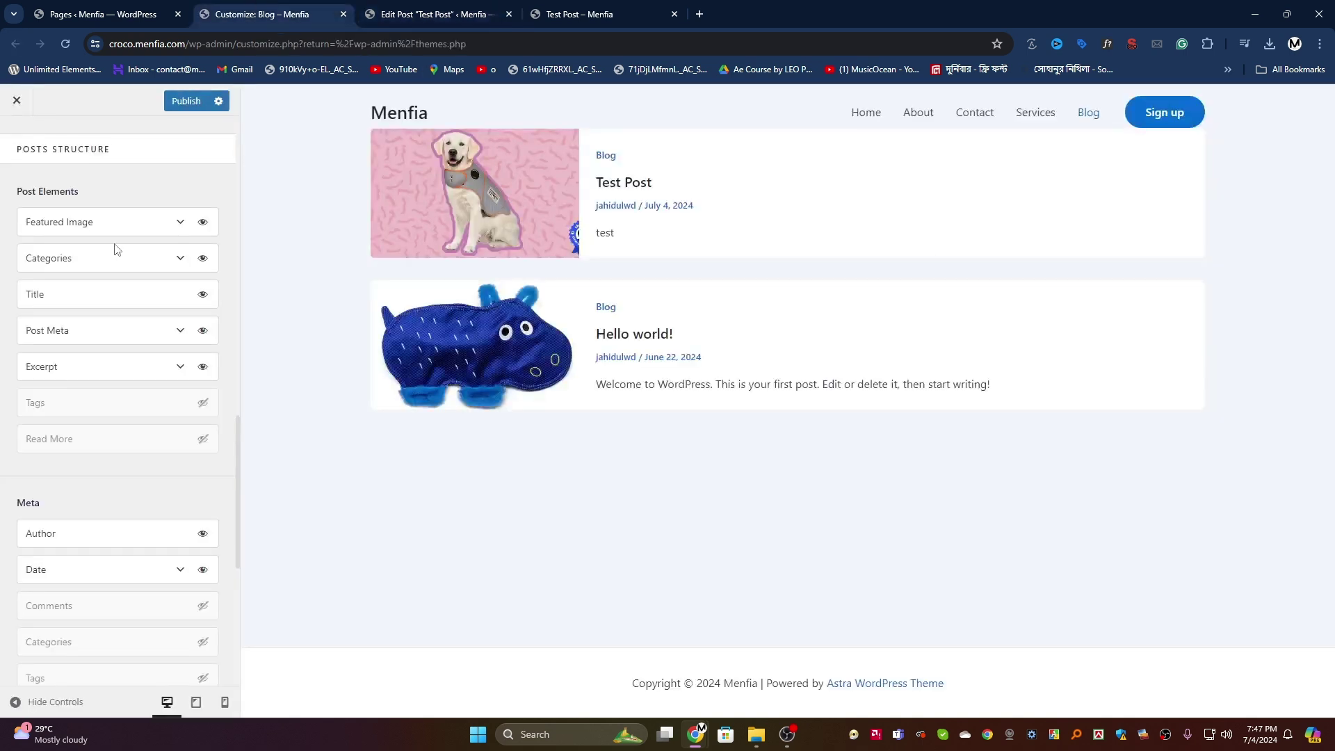
click(203, 405)
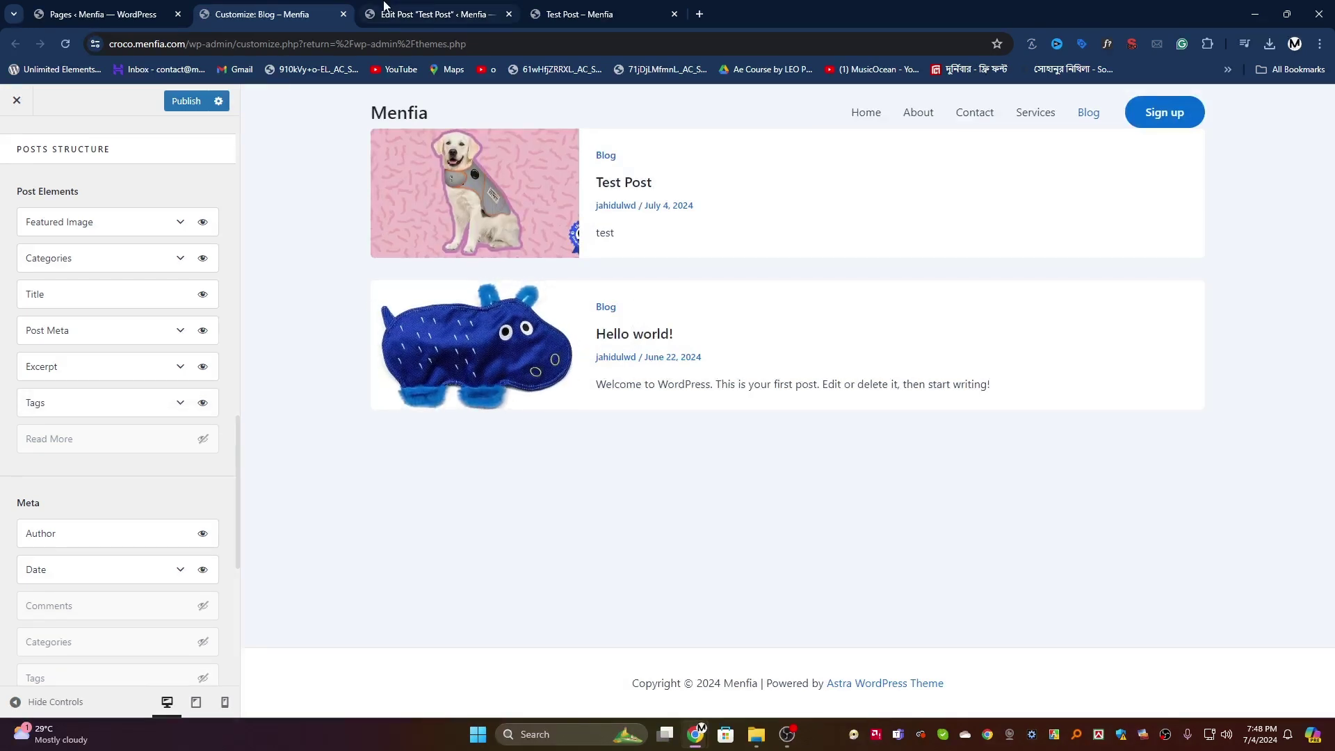
Step: In the Test Post editor, expand Tags and start adding a new tag
click(405, 9)
click(1193, 306)
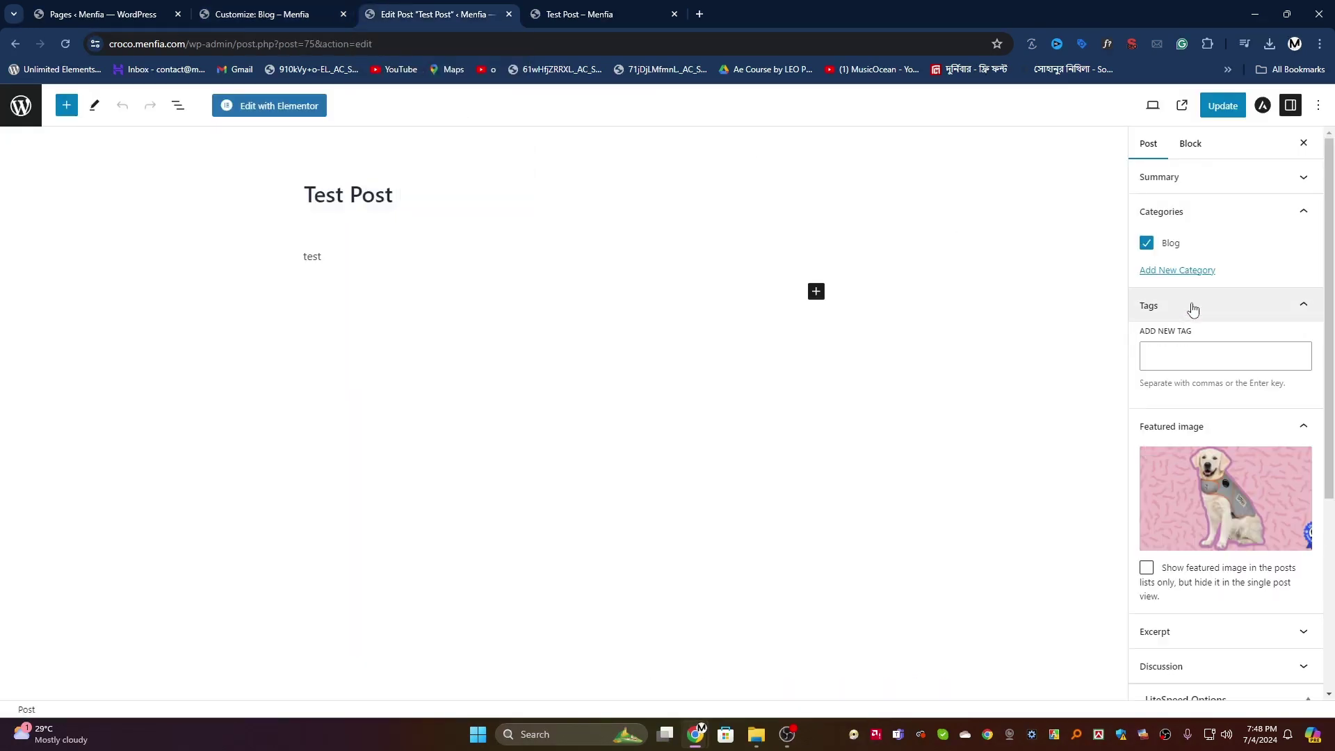
click(1184, 358)
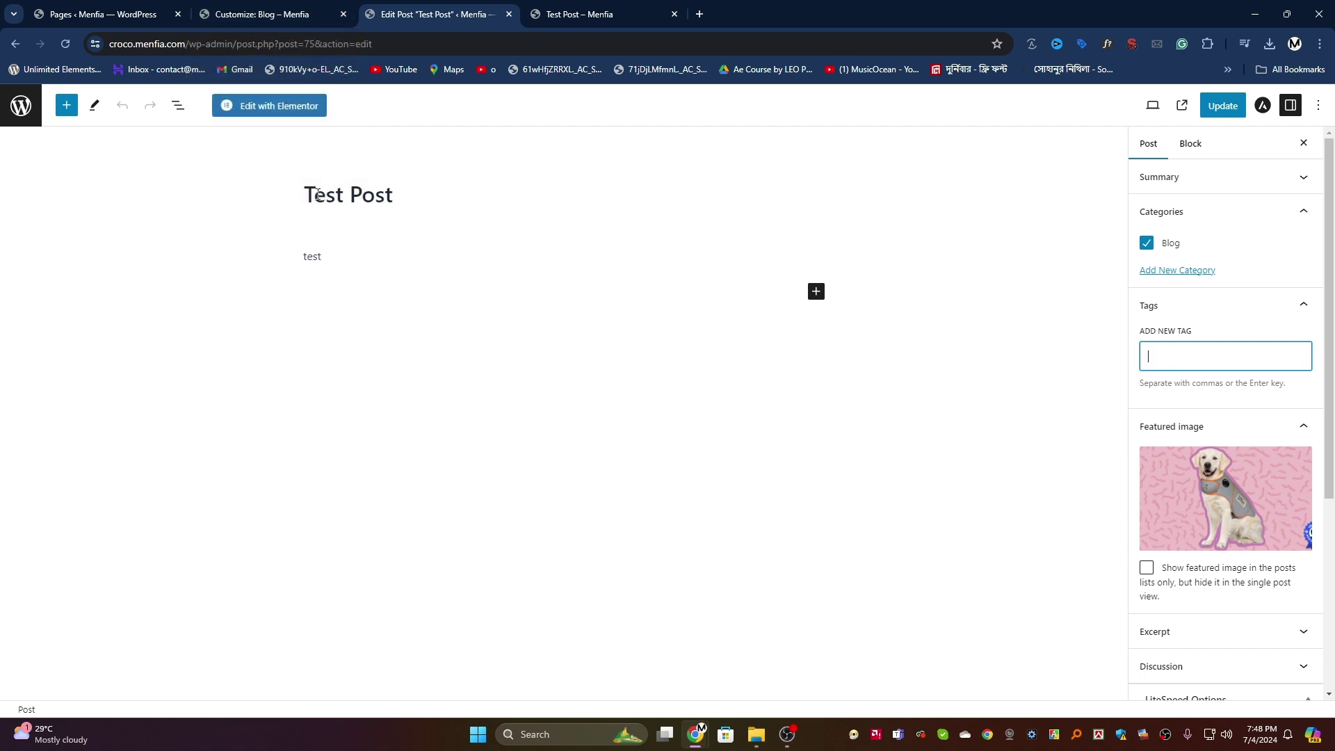
Step: Turn on Read More links for blog archive posts and publish
click(263, 12)
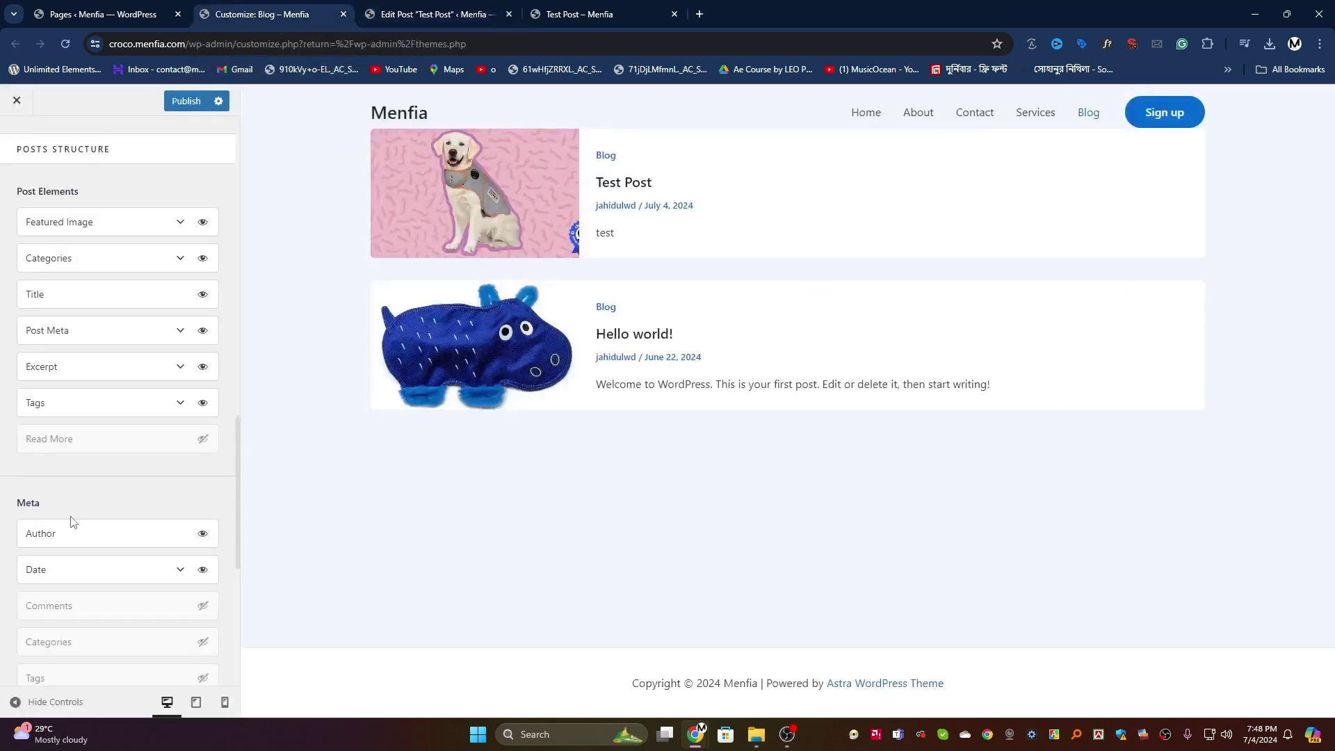
click(202, 440)
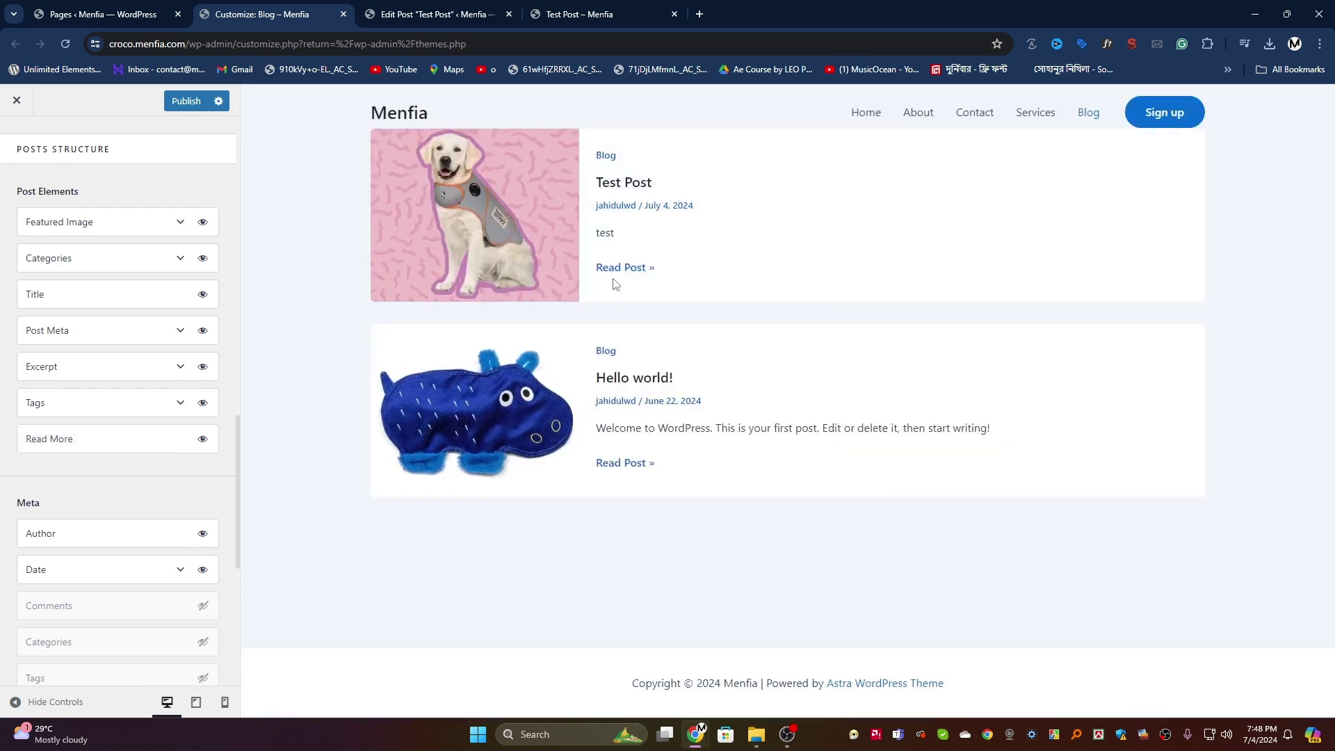
click(174, 104)
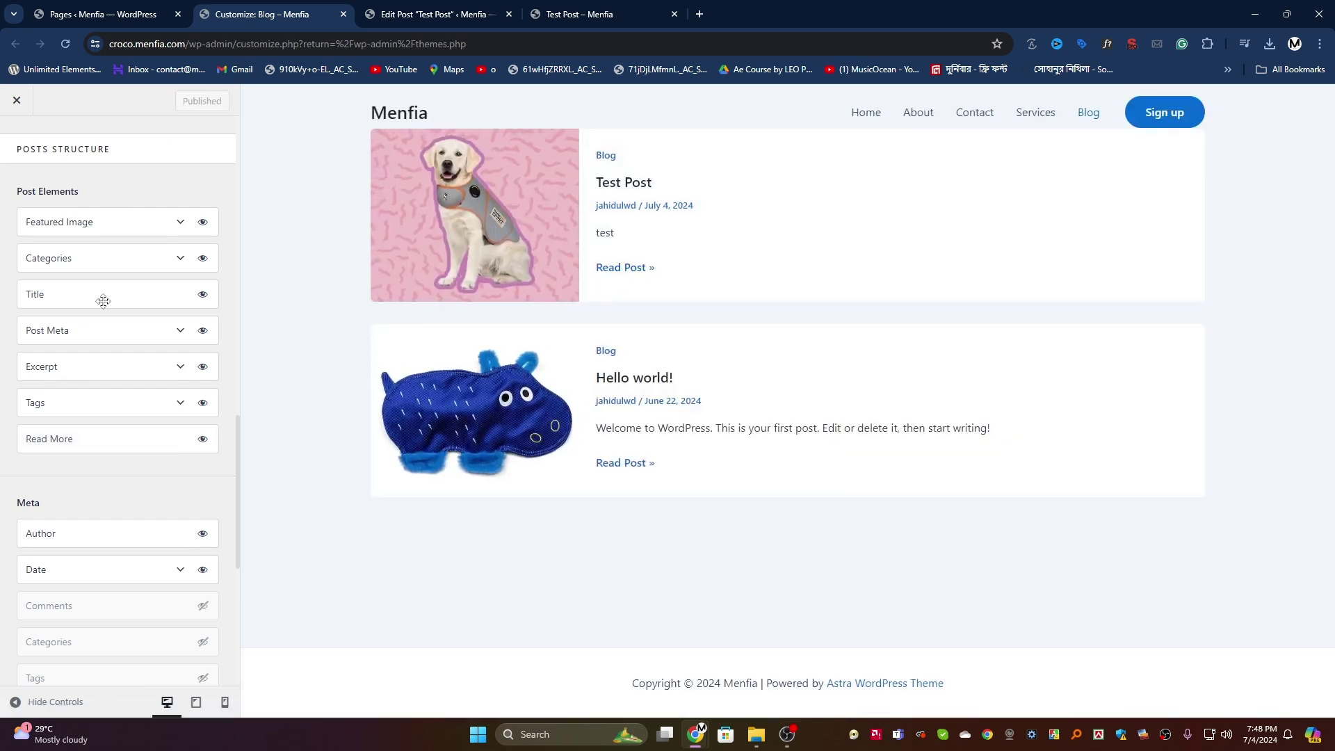
Step: Show comment count, categories and tags in the archive post meta, then publish
scroll(137, 361, down, 3)
click(203, 397)
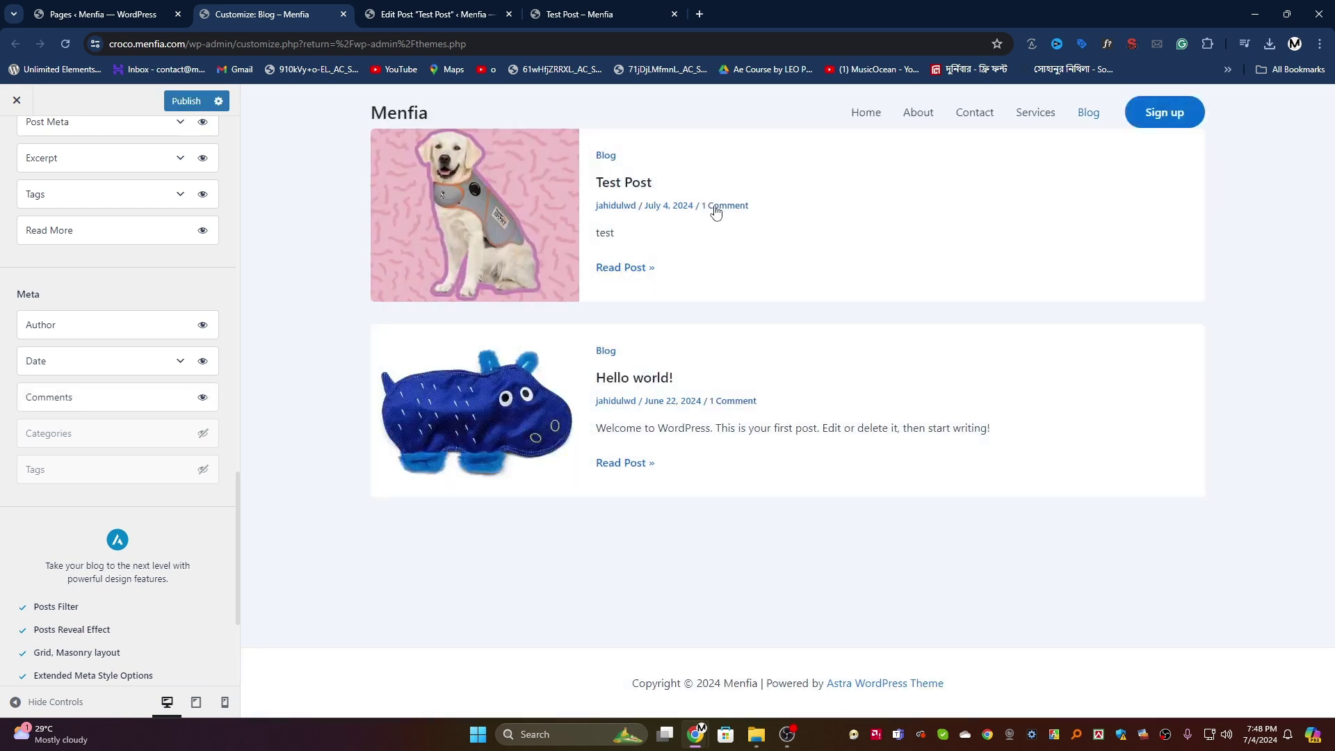
click(202, 433)
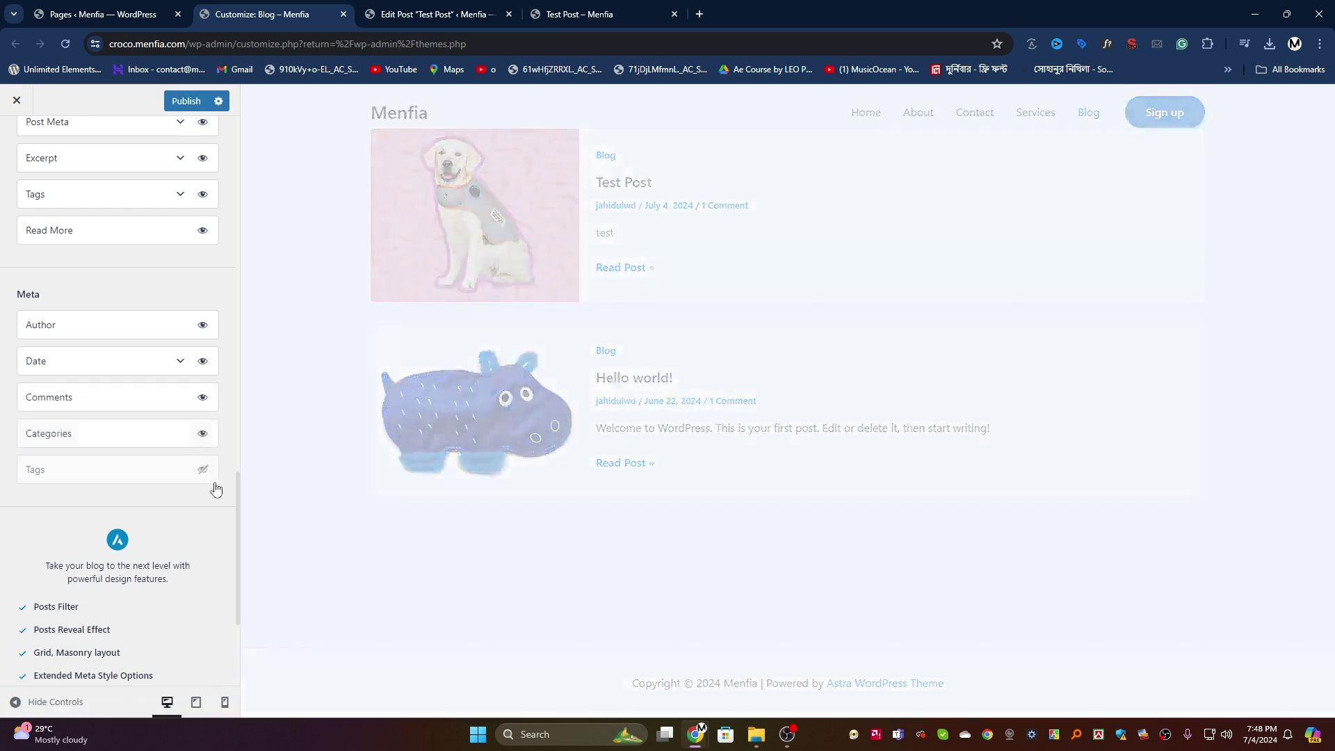
click(202, 470)
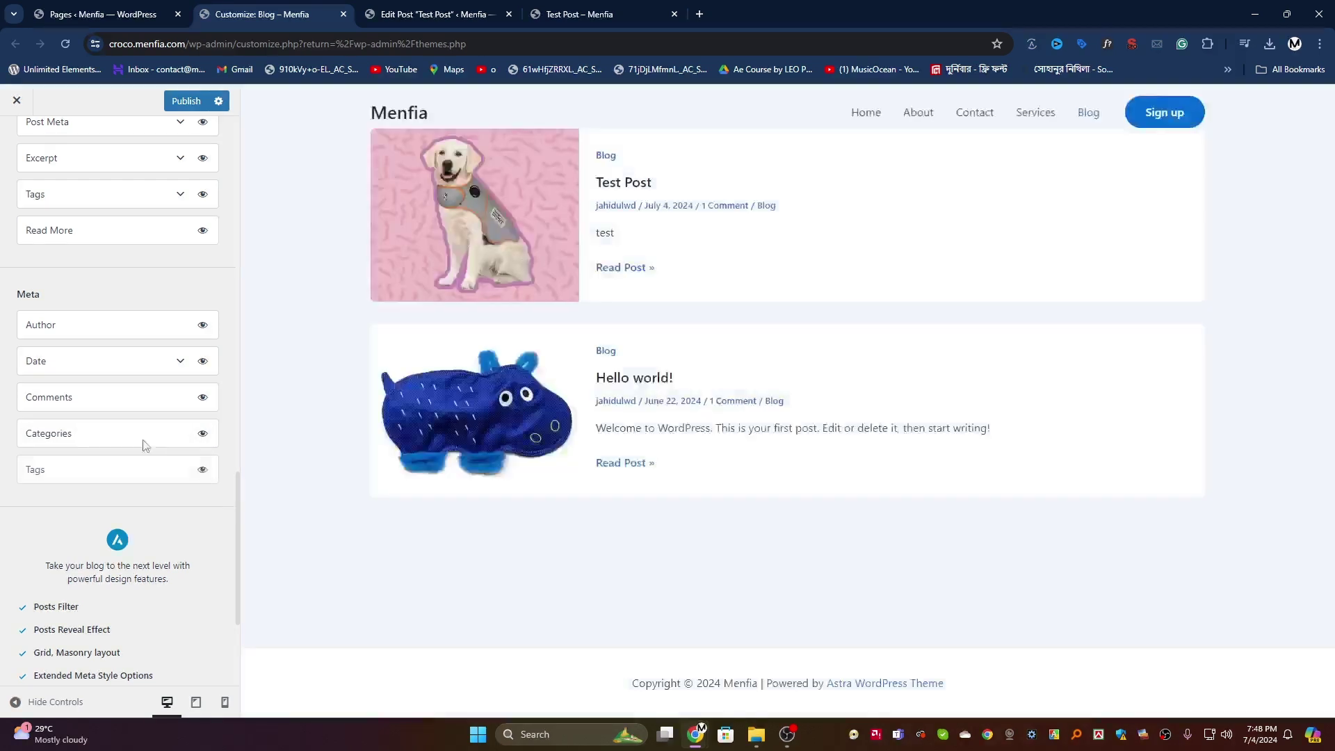
scroll(95, 429, down, 3)
scroll(95, 429, up, 10)
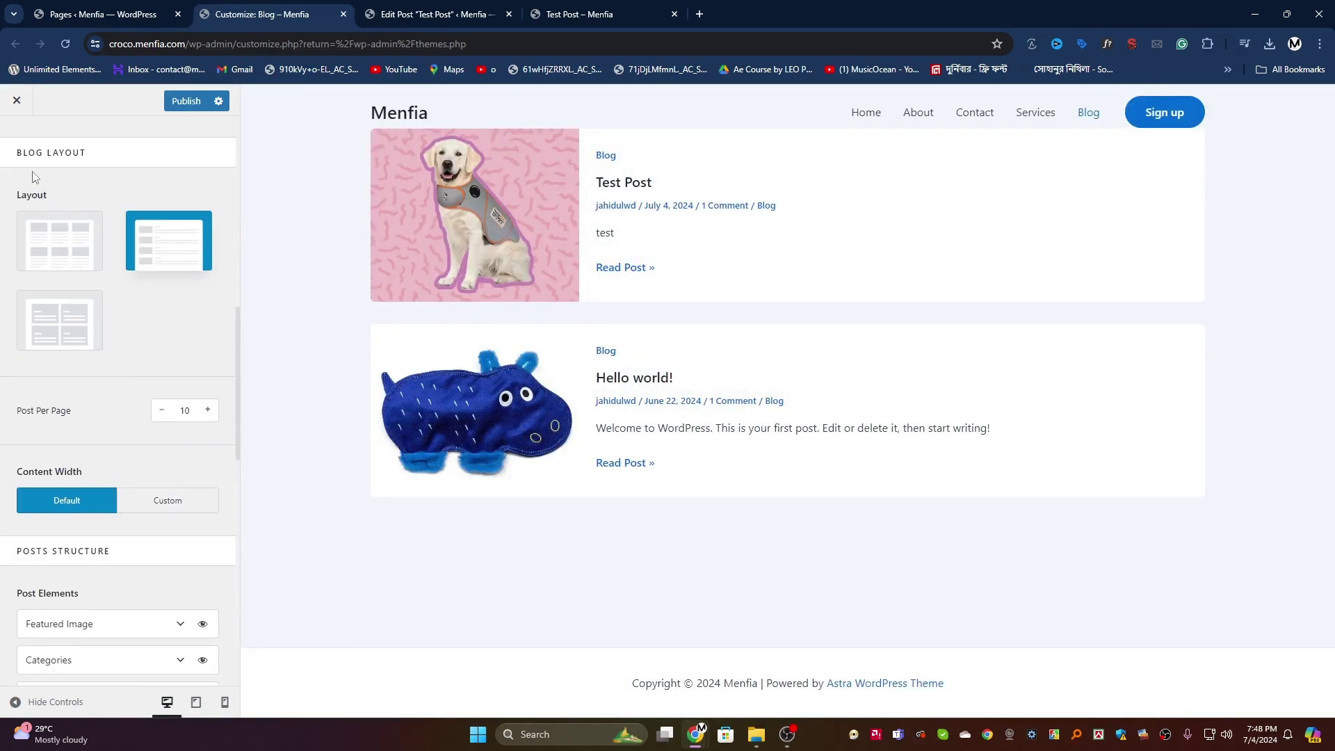
key(ctrl+s)
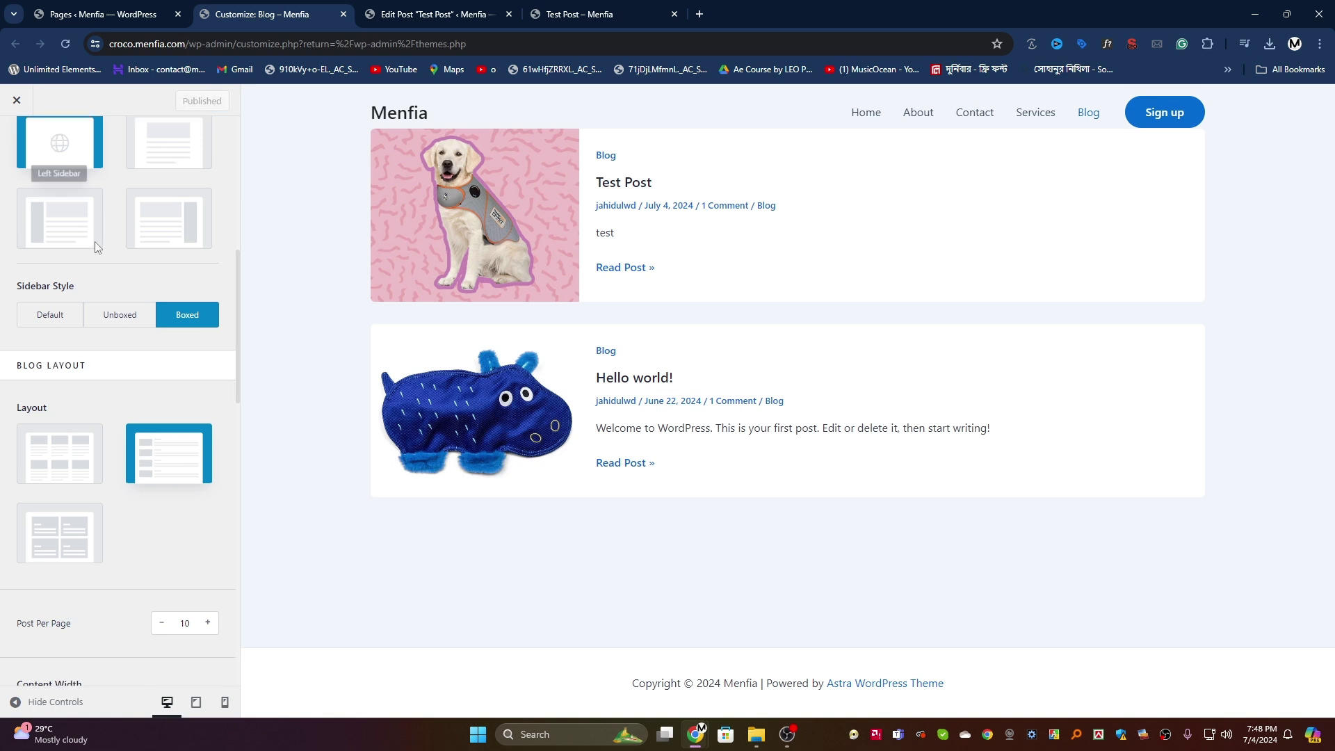
scroll(96, 244, up, 7)
Step: Switch on Related Posts in the Blog > Single Post settings
click(16, 142)
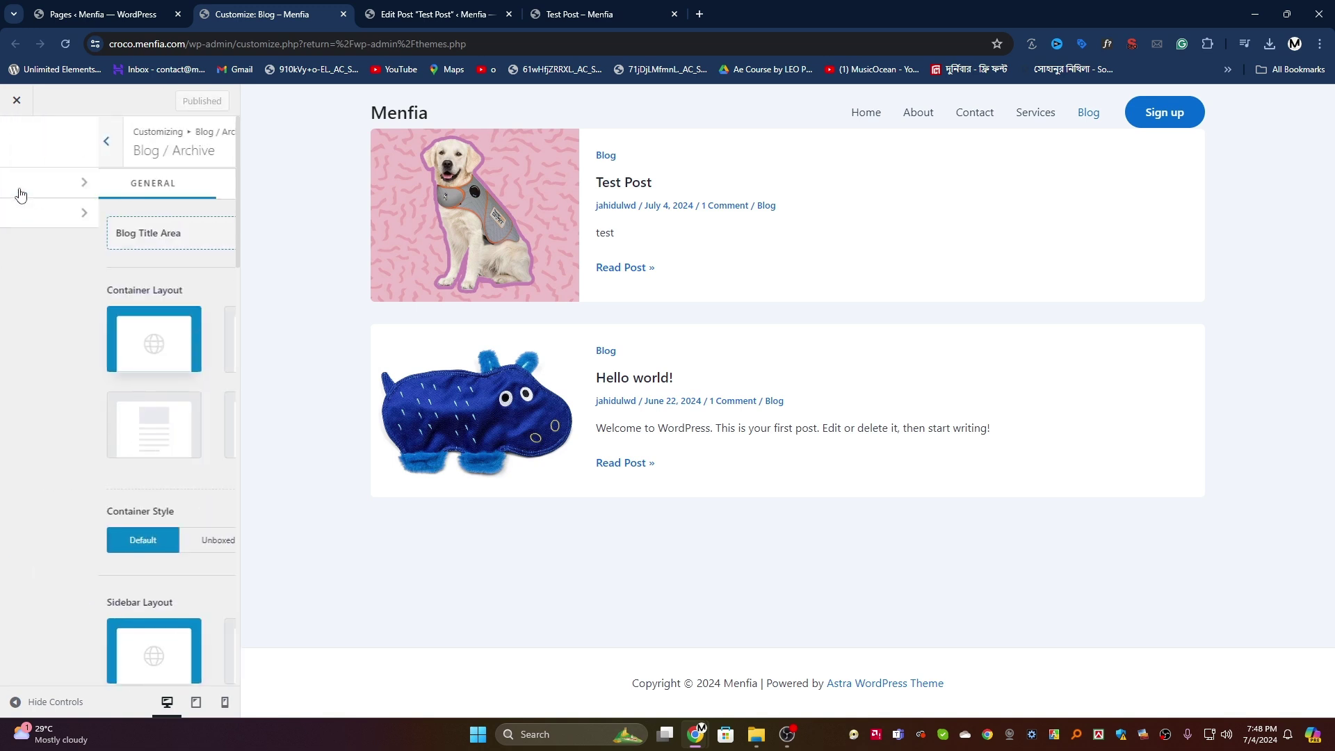
click(45, 217)
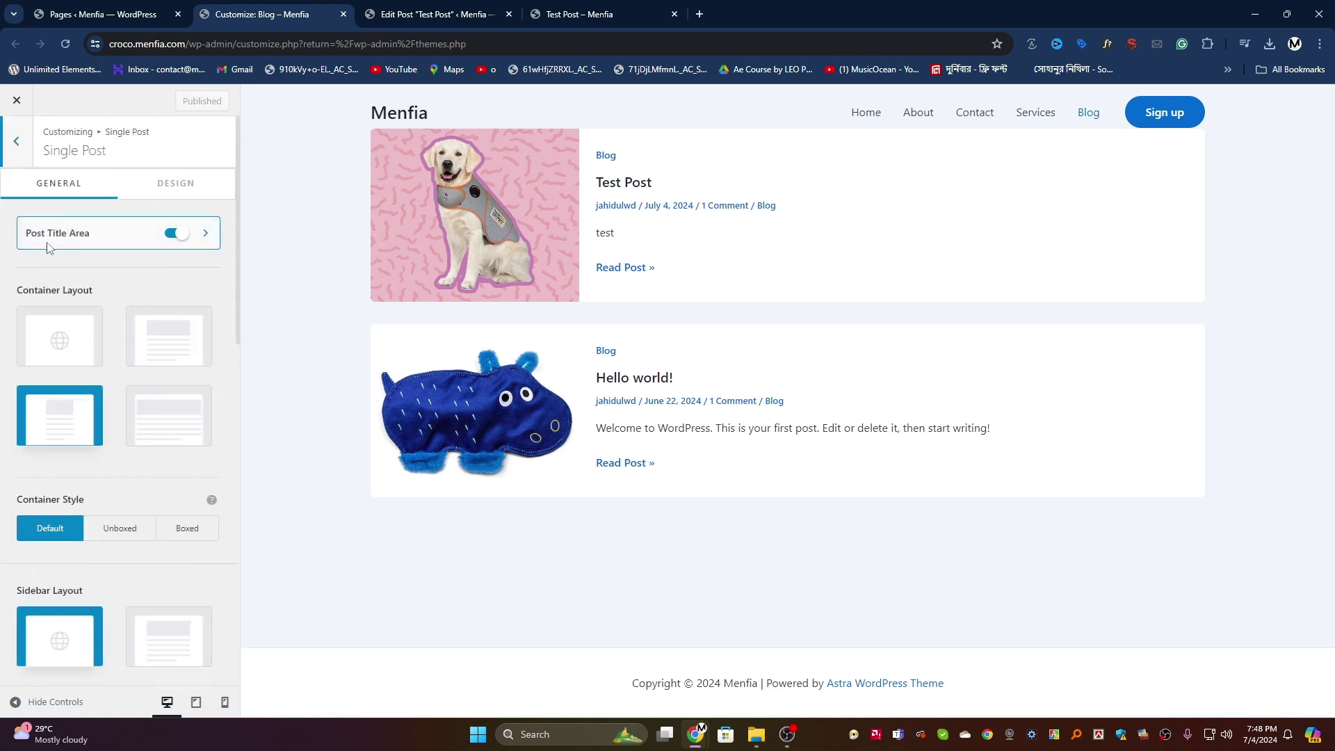
scroll(63, 292, down, 5)
scroll(168, 355, down, 7)
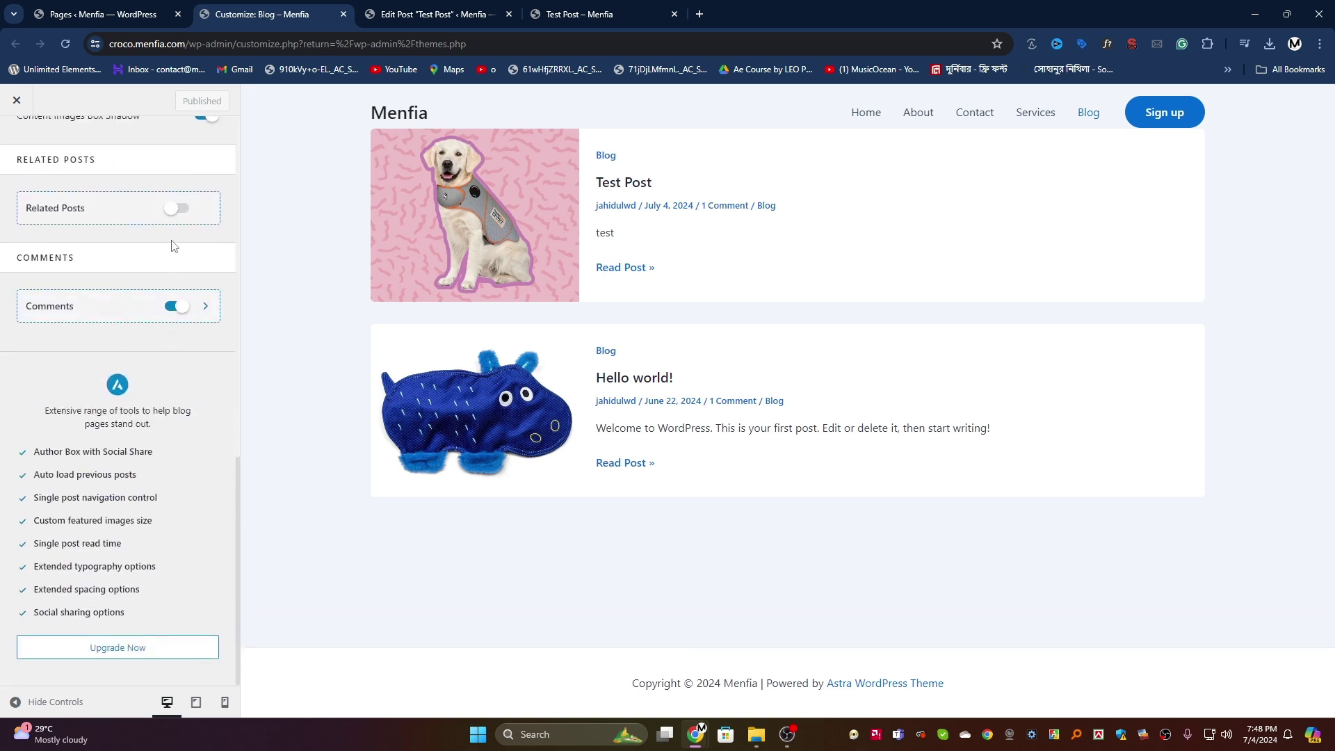
click(175, 213)
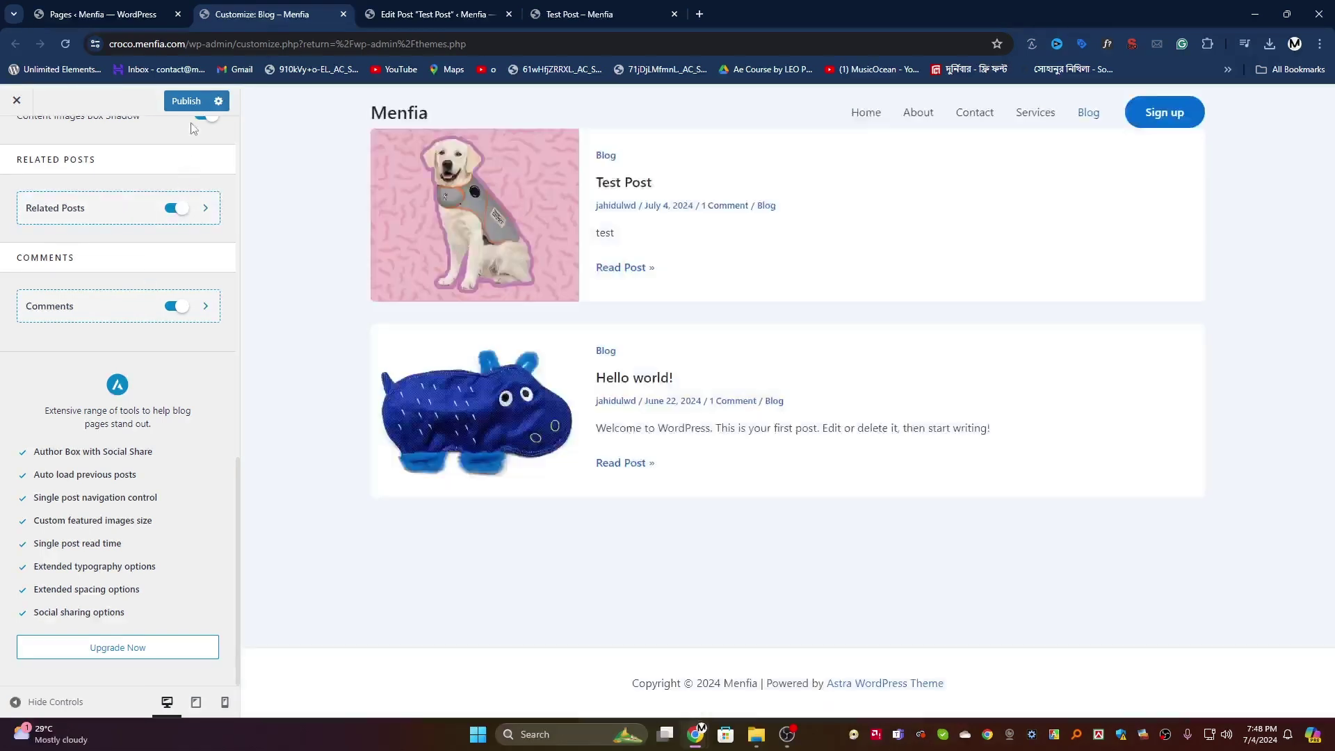
Step: Reload the live Test Post to check that Hello world! appears under Related Posts
click(570, 13)
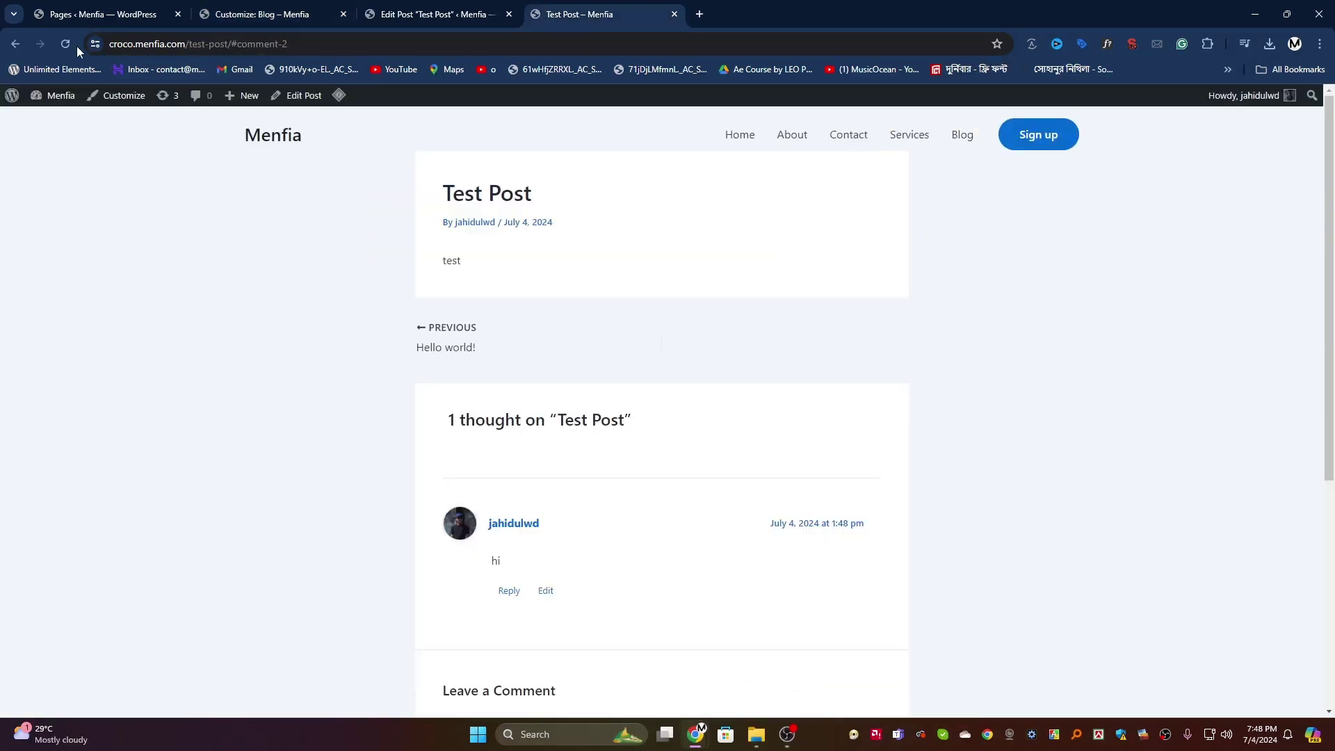
click(963, 136)
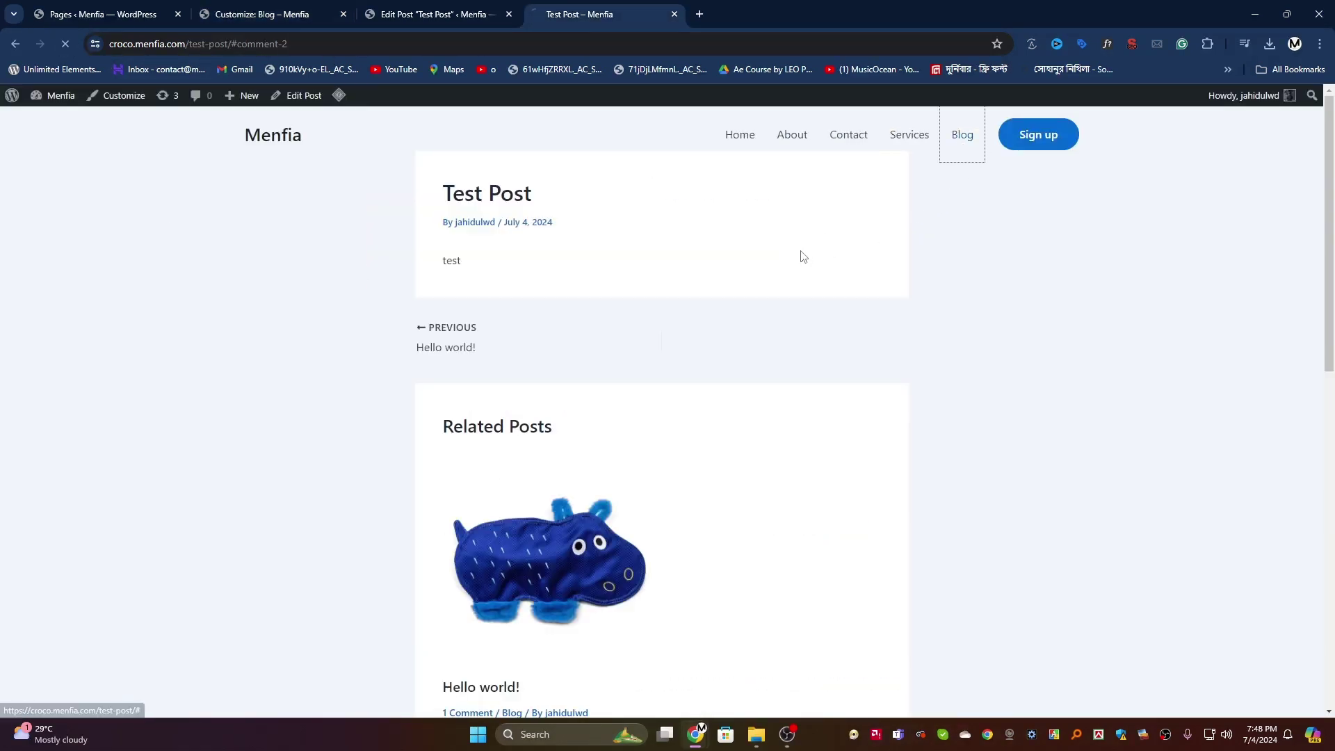
click(503, 212)
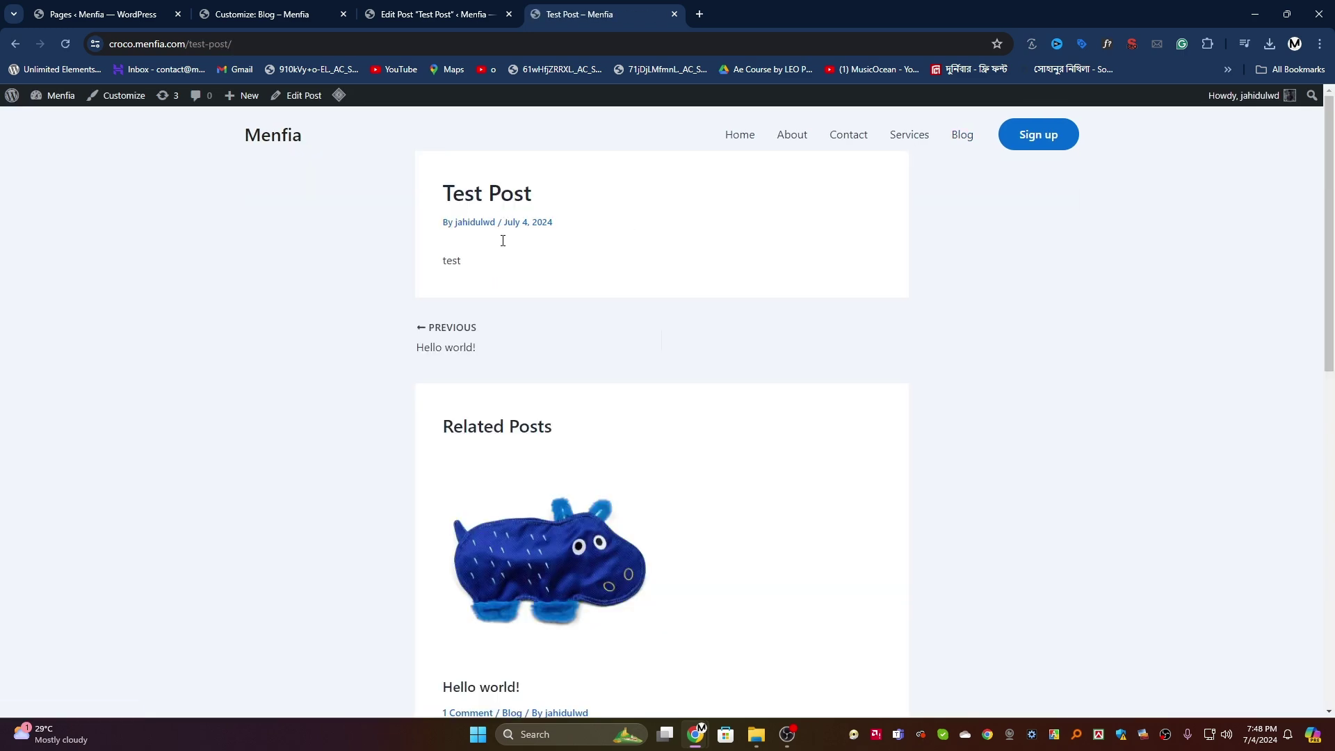
scroll(530, 452, down, 5)
scroll(525, 270, up, 2)
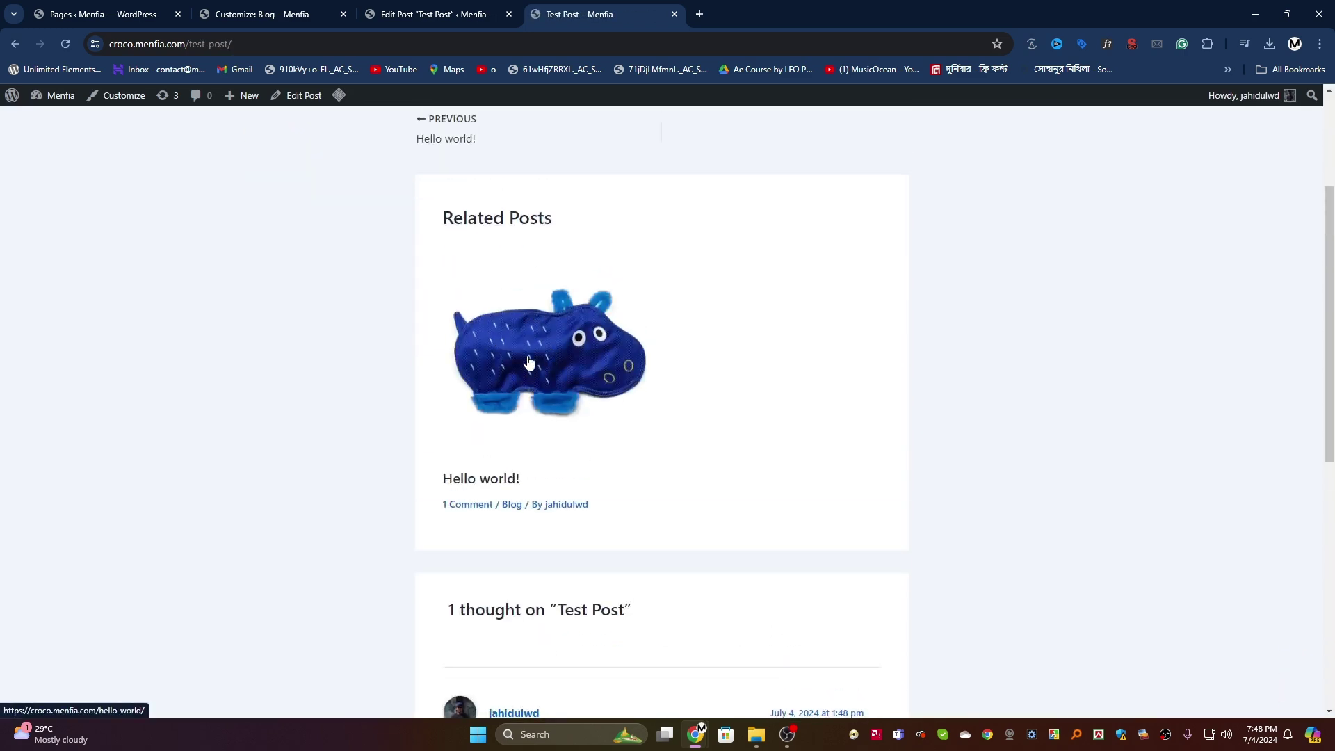
scroll(532, 365, down, 10)
scroll(532, 370, up, 12)
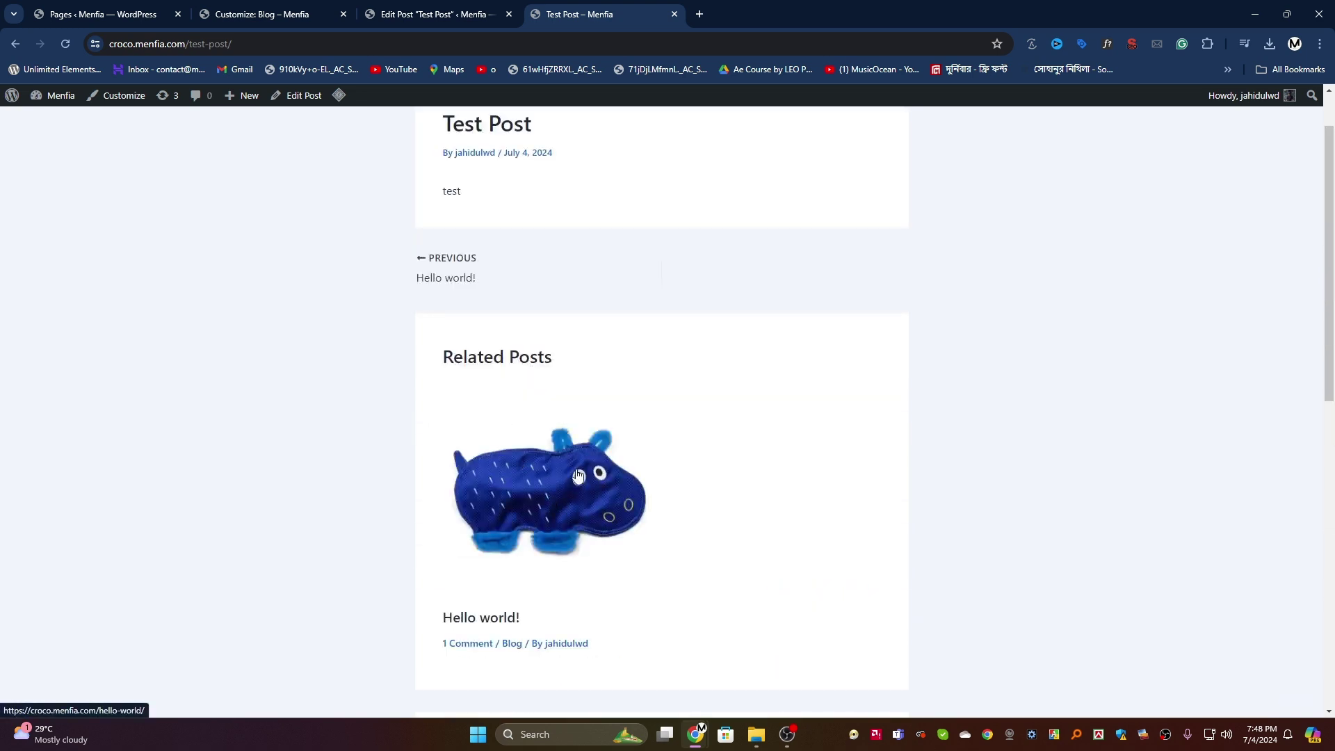
scroll(476, 224, up, 1)
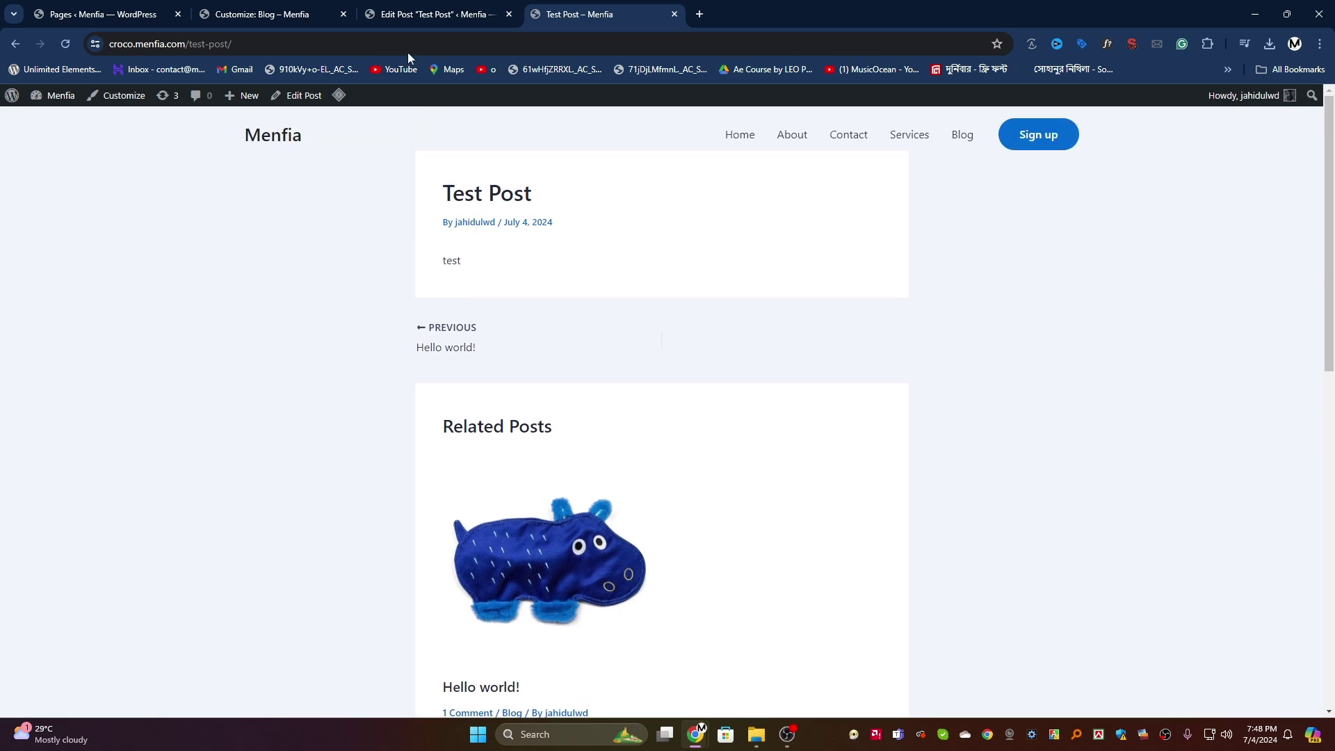
click(265, 7)
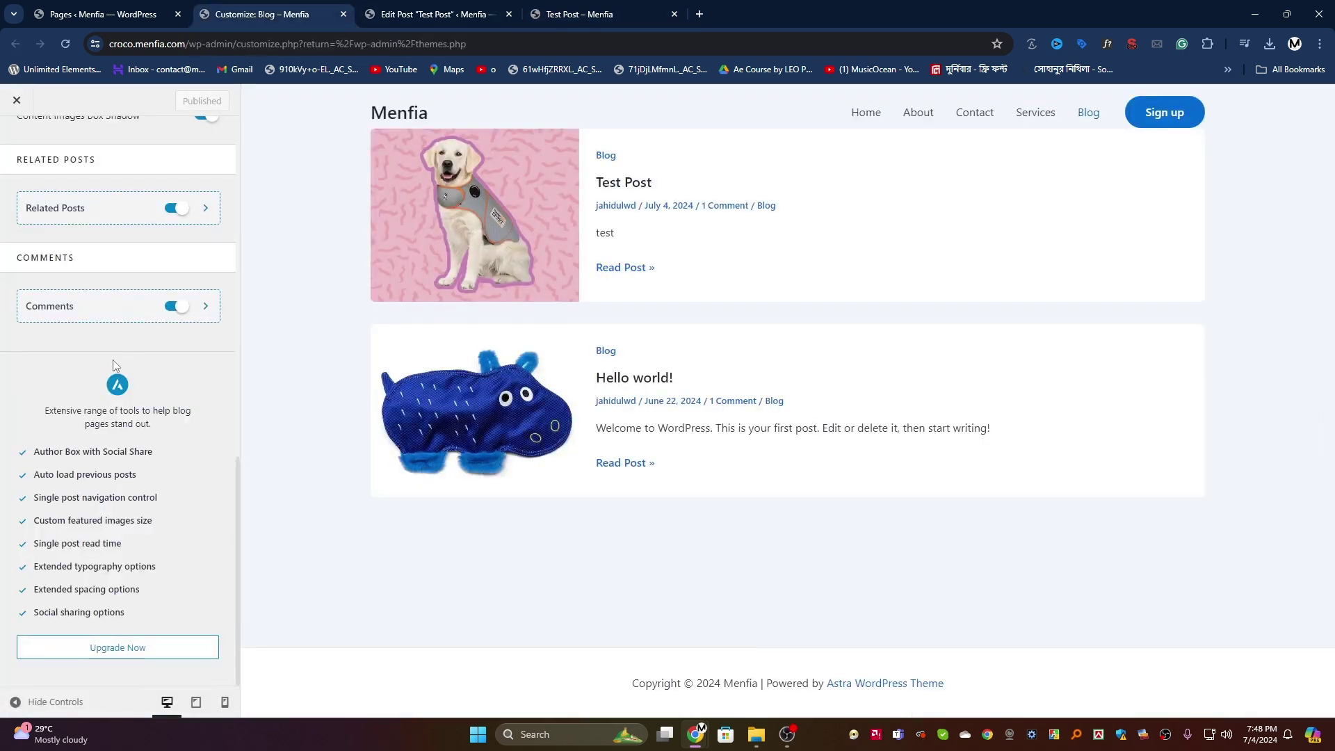
Step: Go back from the Blog settings to the main customizer sections
scroll(115, 365, up, 5)
scroll(179, 453, down, 3)
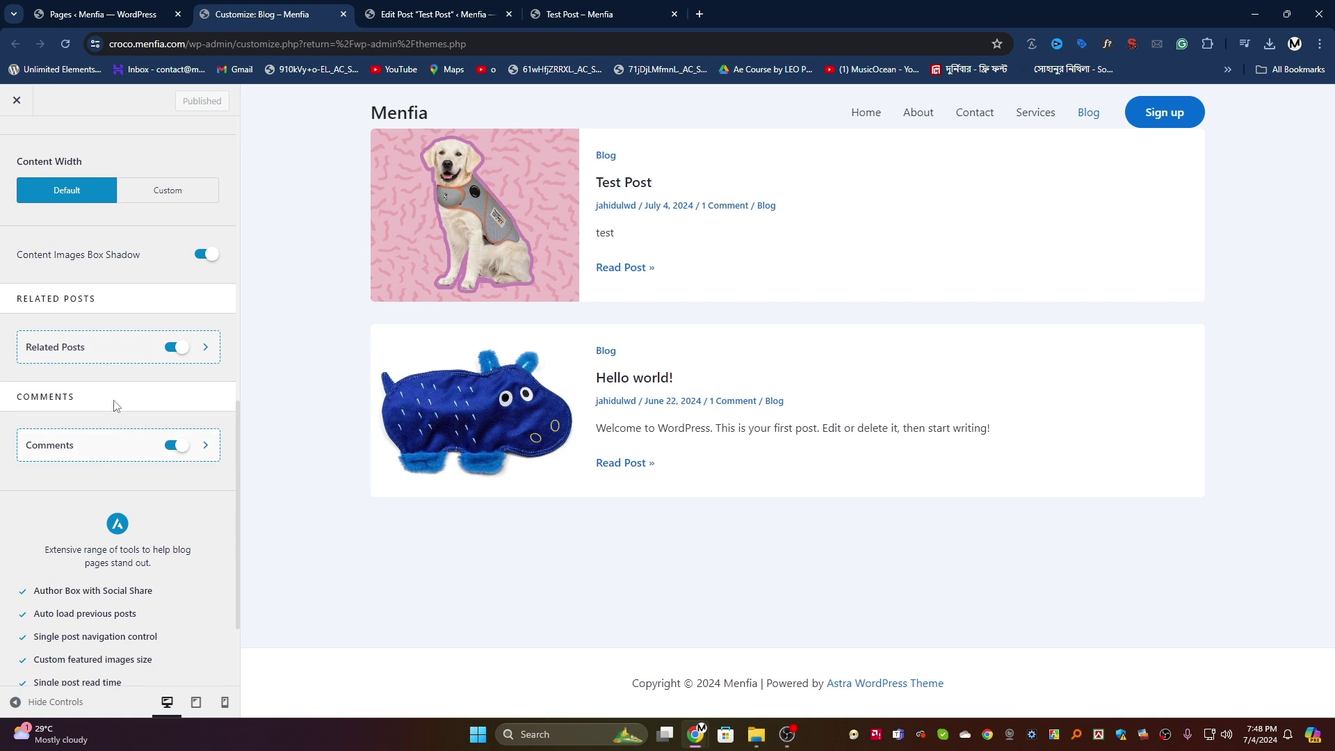
scroll(116, 406, up, 10)
click(16, 146)
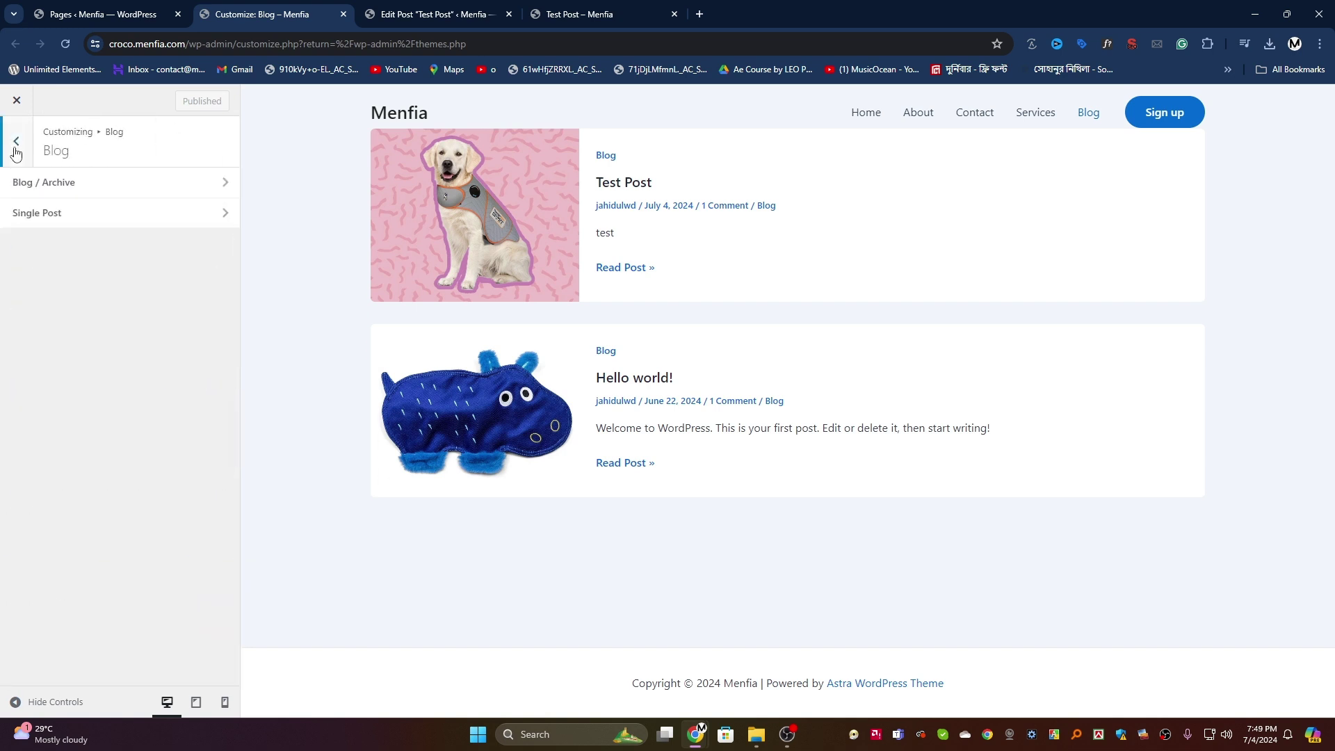
click(16, 146)
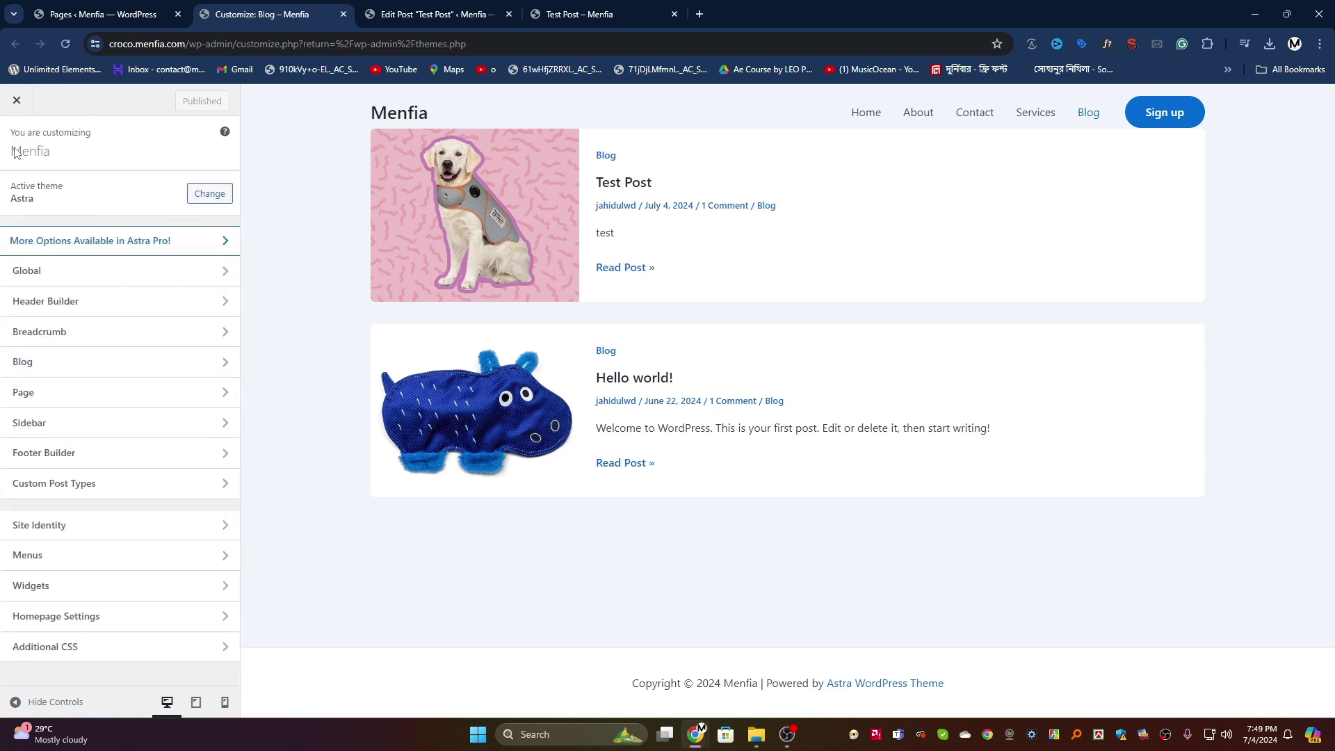
Step: Set single pages to the full-width container layout and publish
click(117, 399)
click(139, 183)
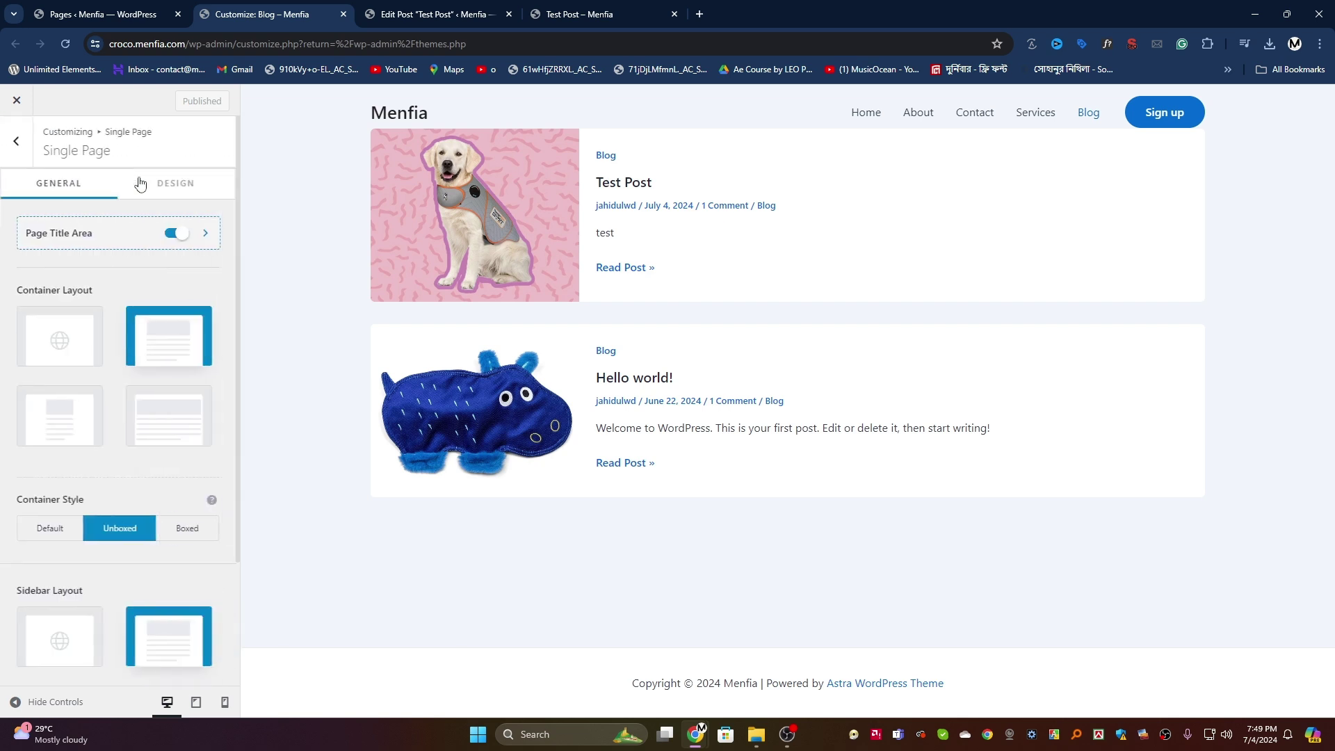
scroll(149, 387, down, 2)
scroll(150, 387, down, 1)
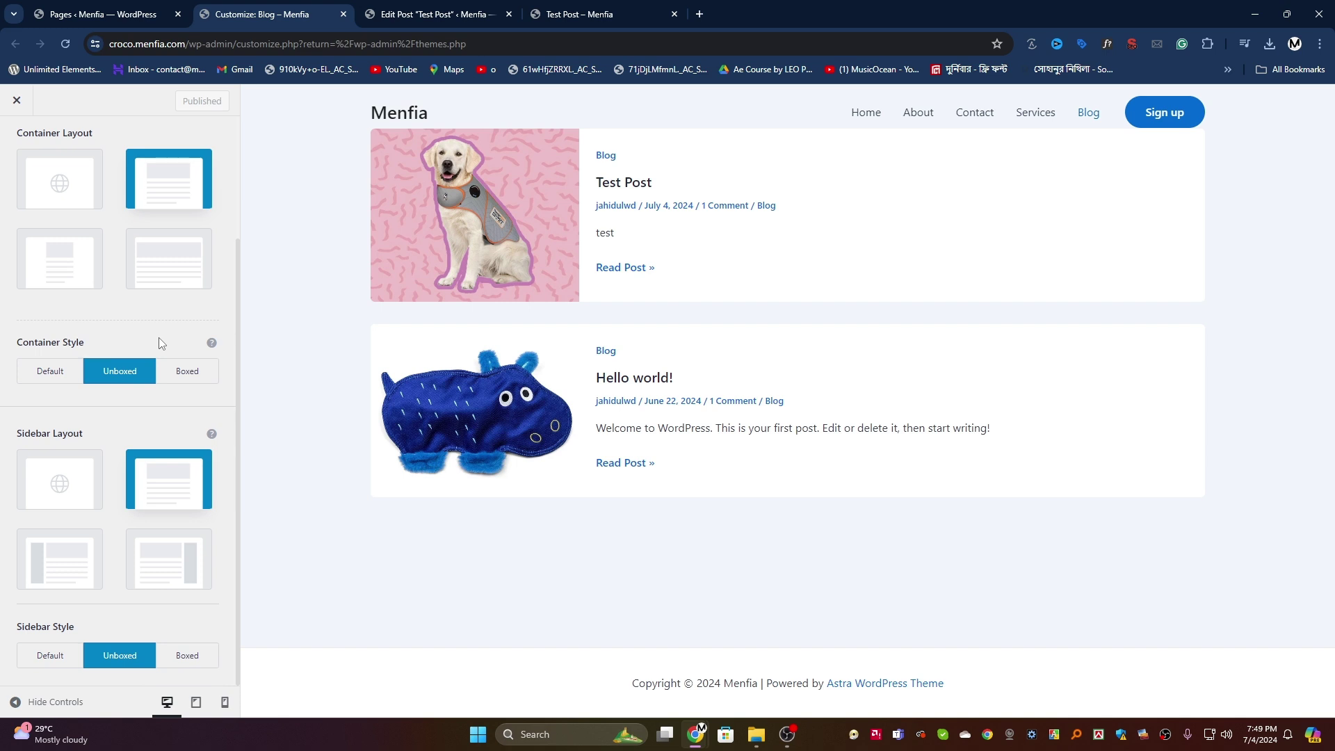
scroll(159, 337, up, 3)
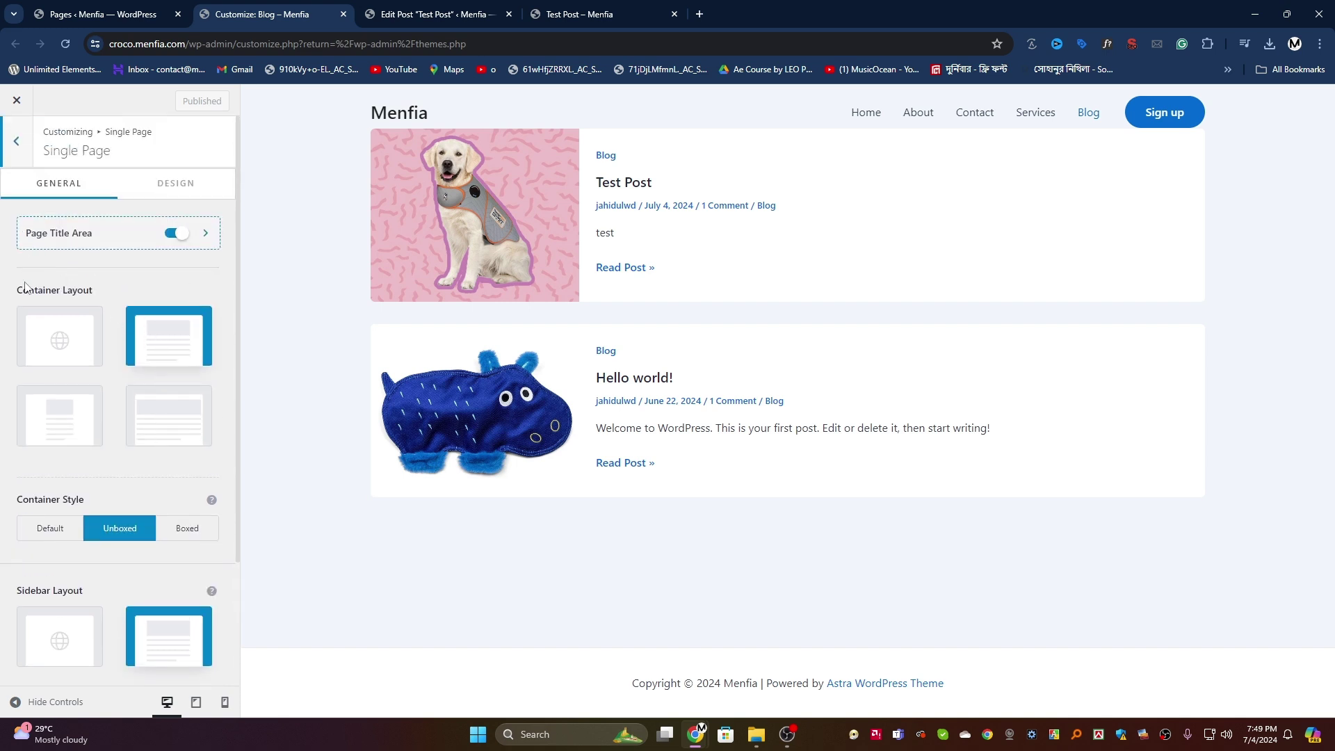
scroll(174, 358, down, 3)
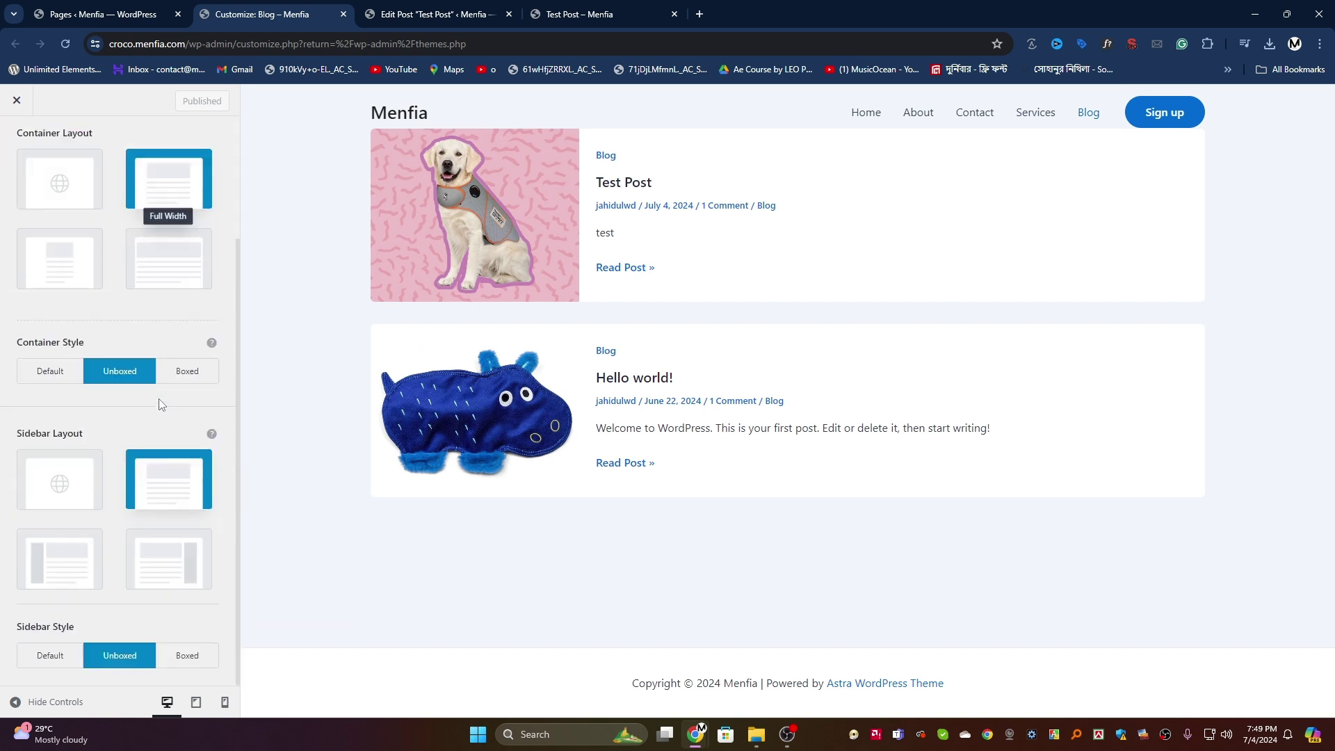
click(152, 257)
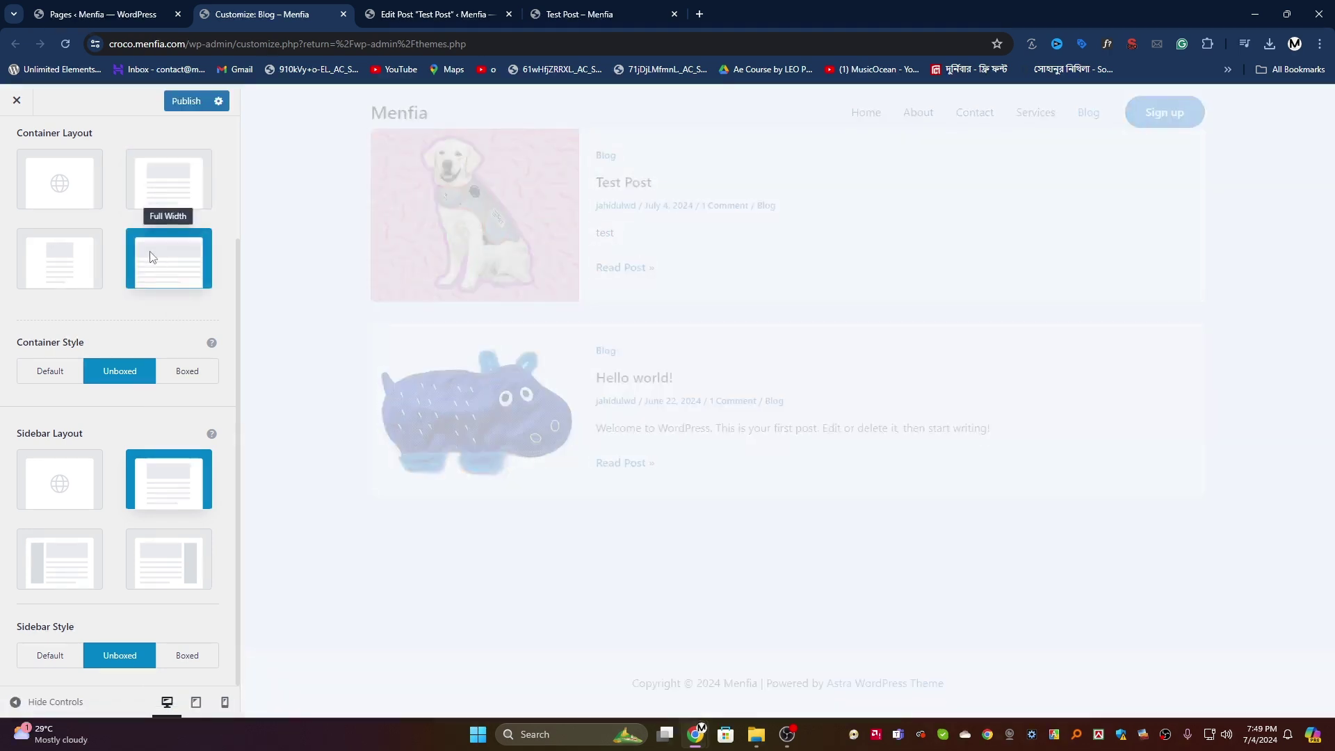
click(184, 102)
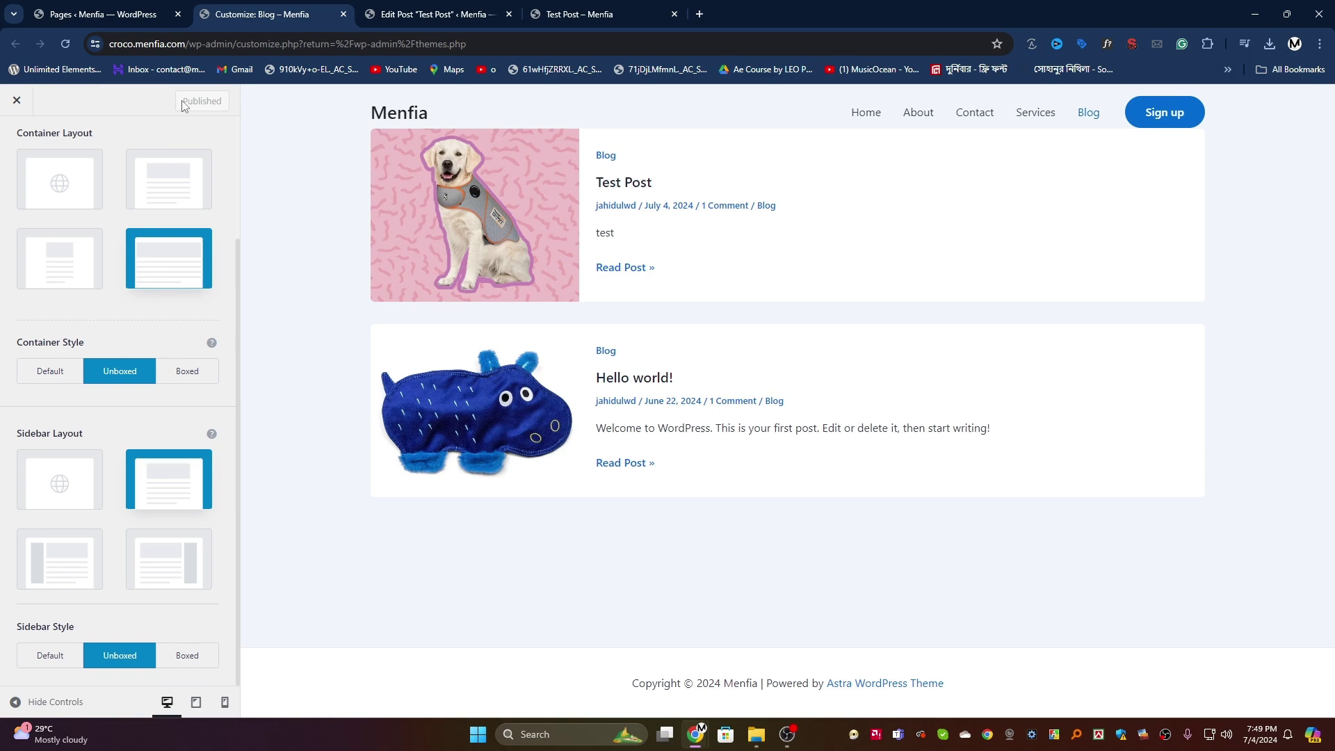
Step: Check the live Test Post, Blog and Home pages
click(594, 12)
click(66, 44)
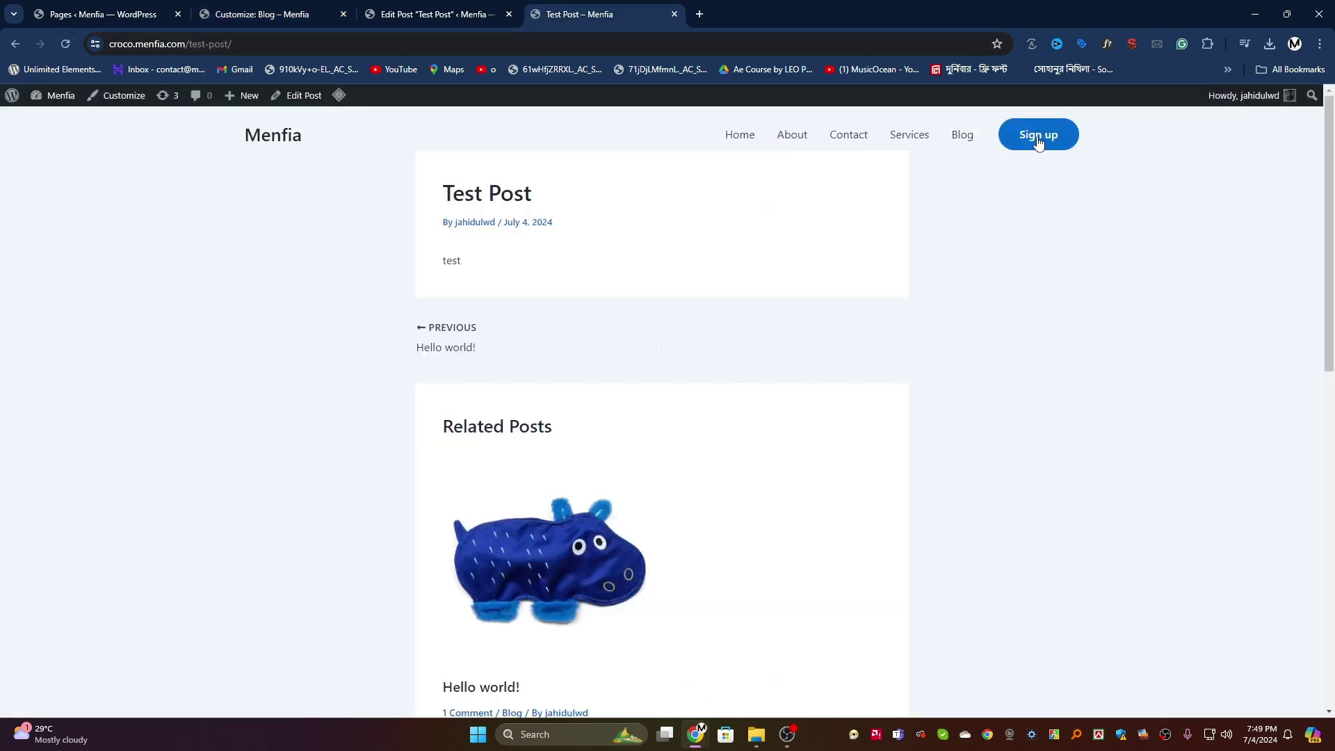
click(961, 136)
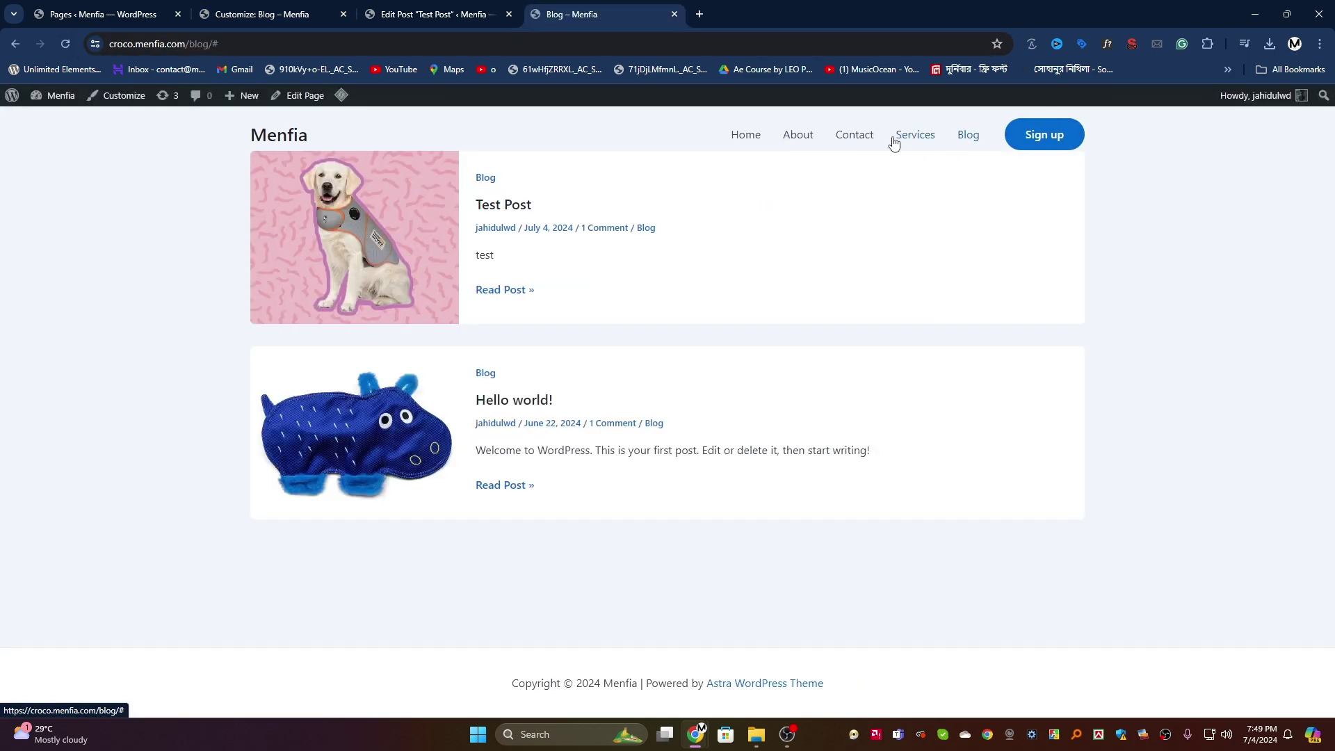
click(742, 141)
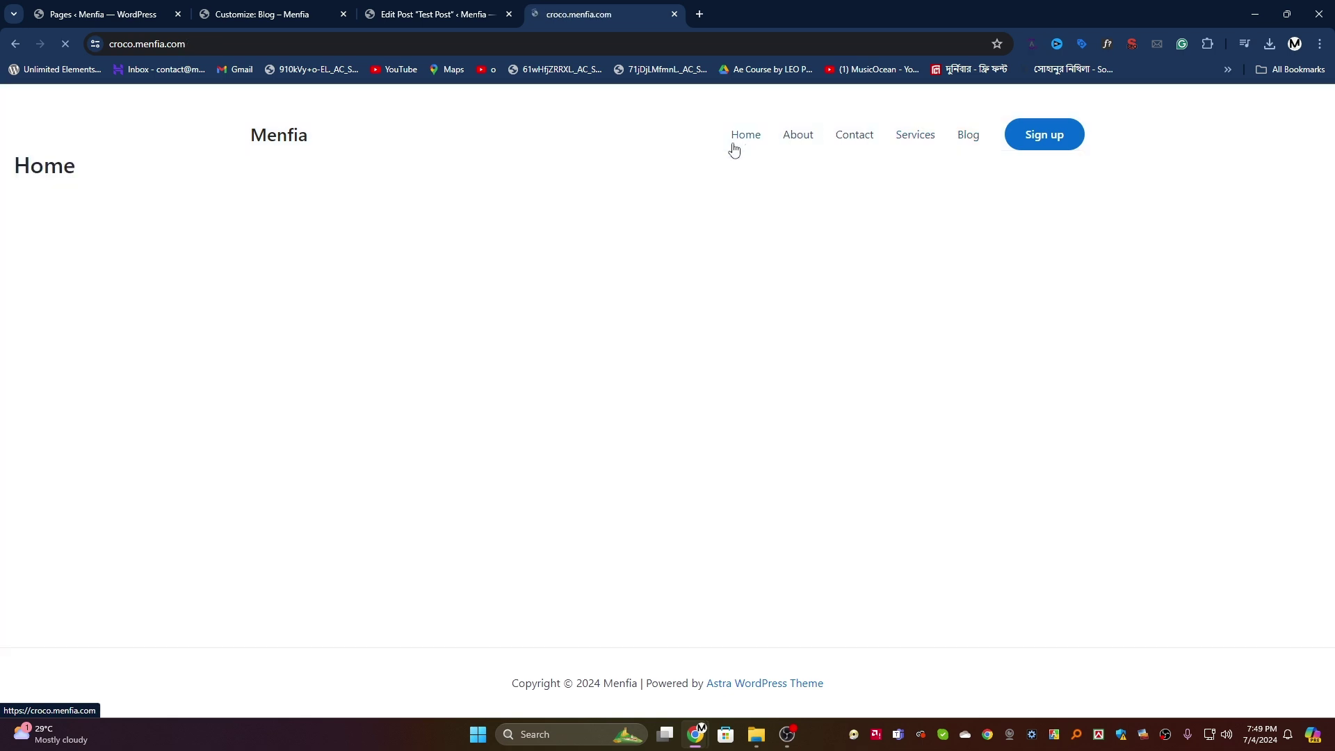
drag(4, 167, 173, 171)
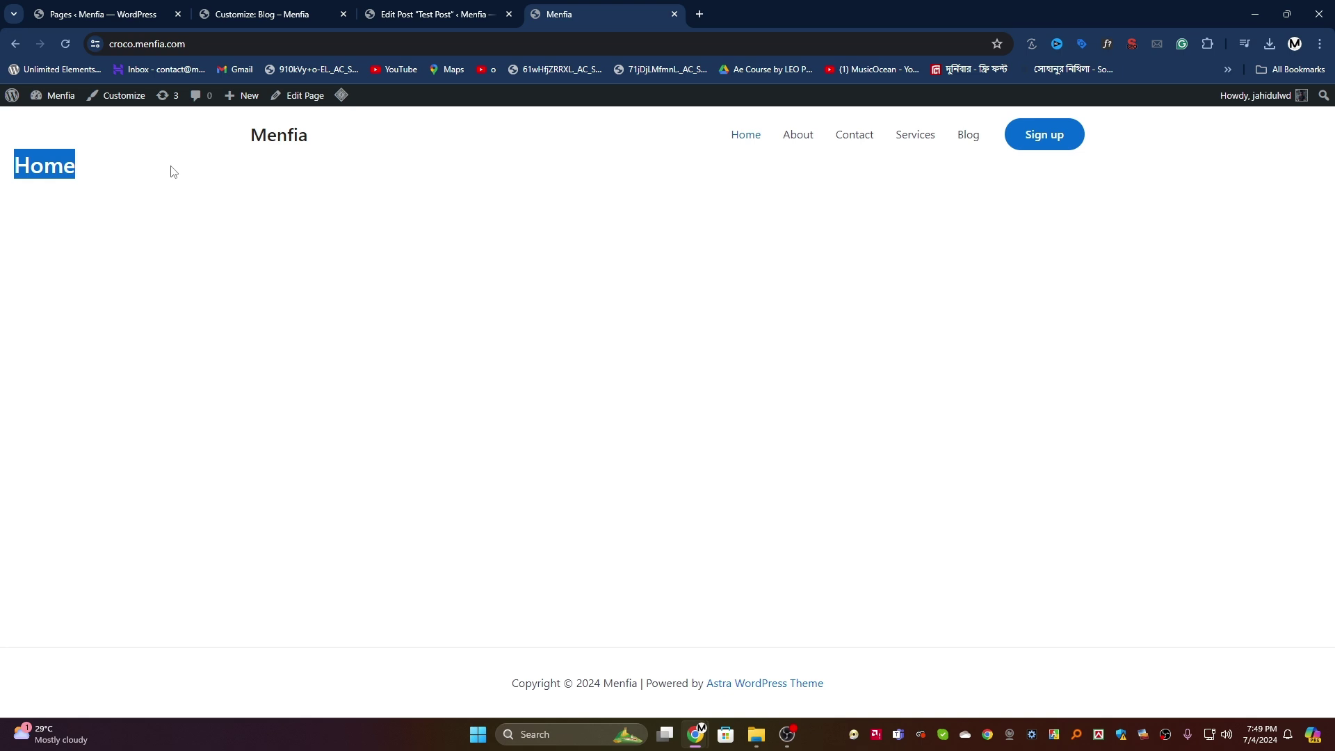
Step: Inspect the Search Page layout options, then return to the Page settings list
click(260, 6)
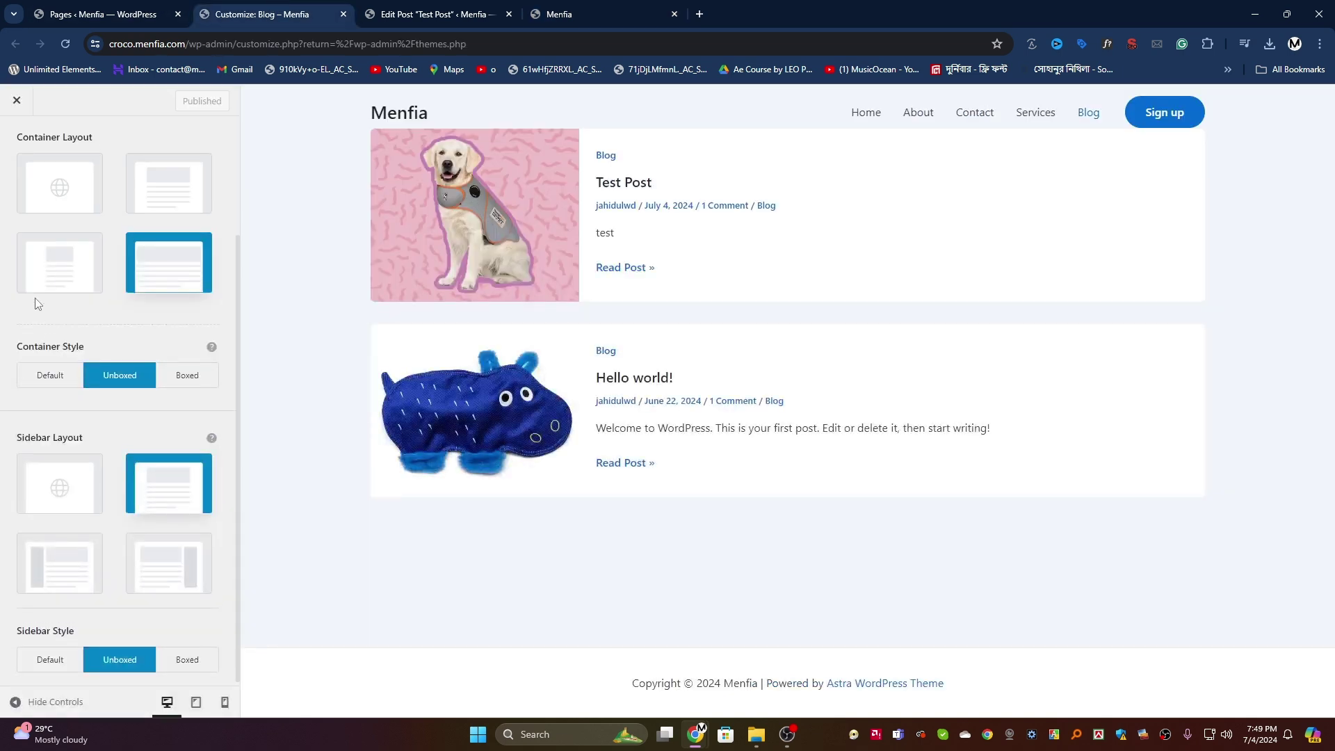
scroll(27, 229, up, 3)
click(18, 145)
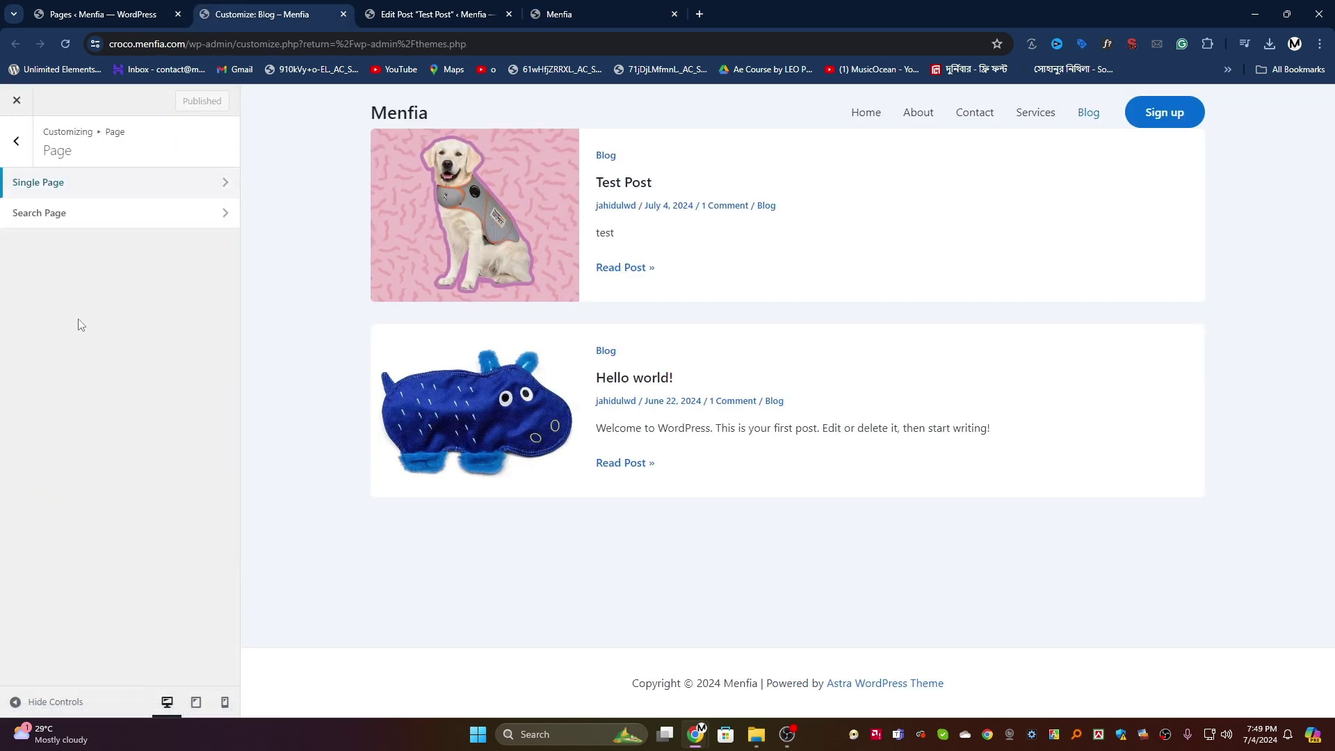
click(77, 214)
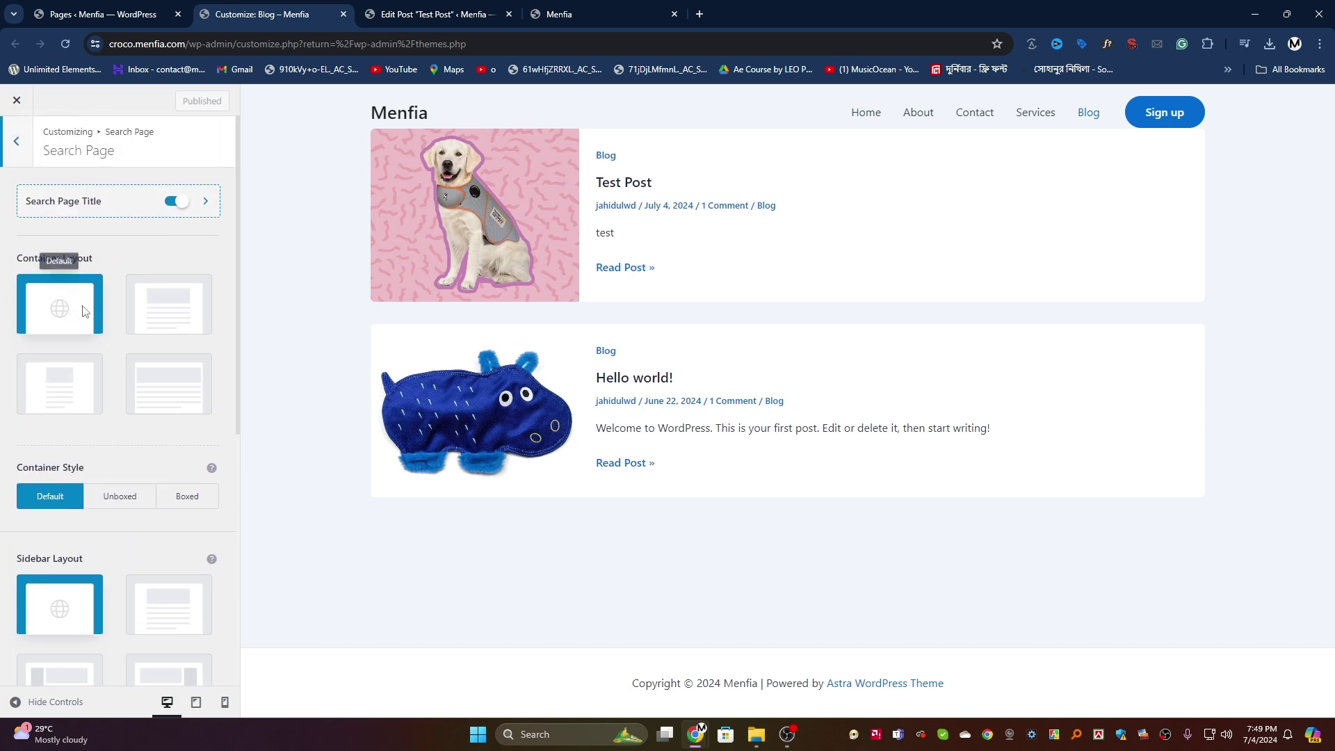
scroll(103, 317, down, 3)
scroll(103, 316, up, 5)
click(598, 14)
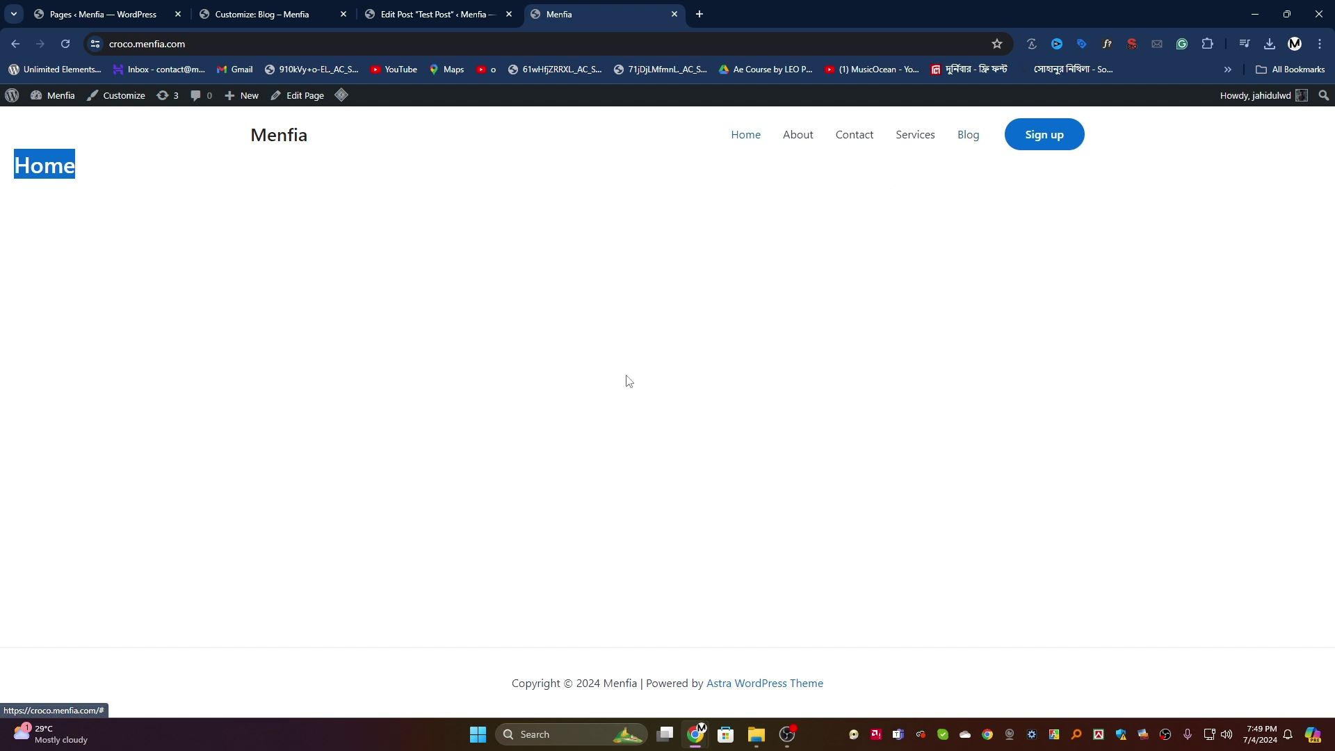
click(265, 8)
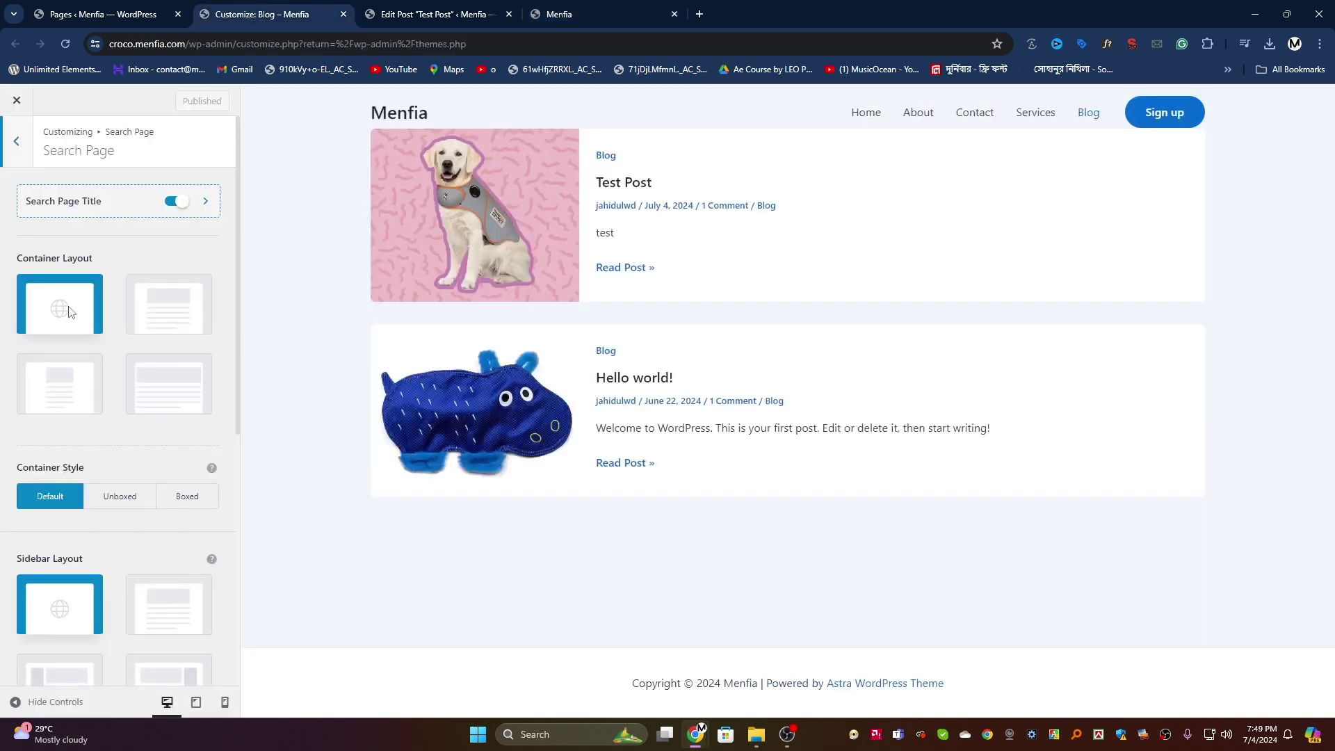
click(17, 142)
Step: Give the site a Left Sidebar layout and publish
click(18, 142)
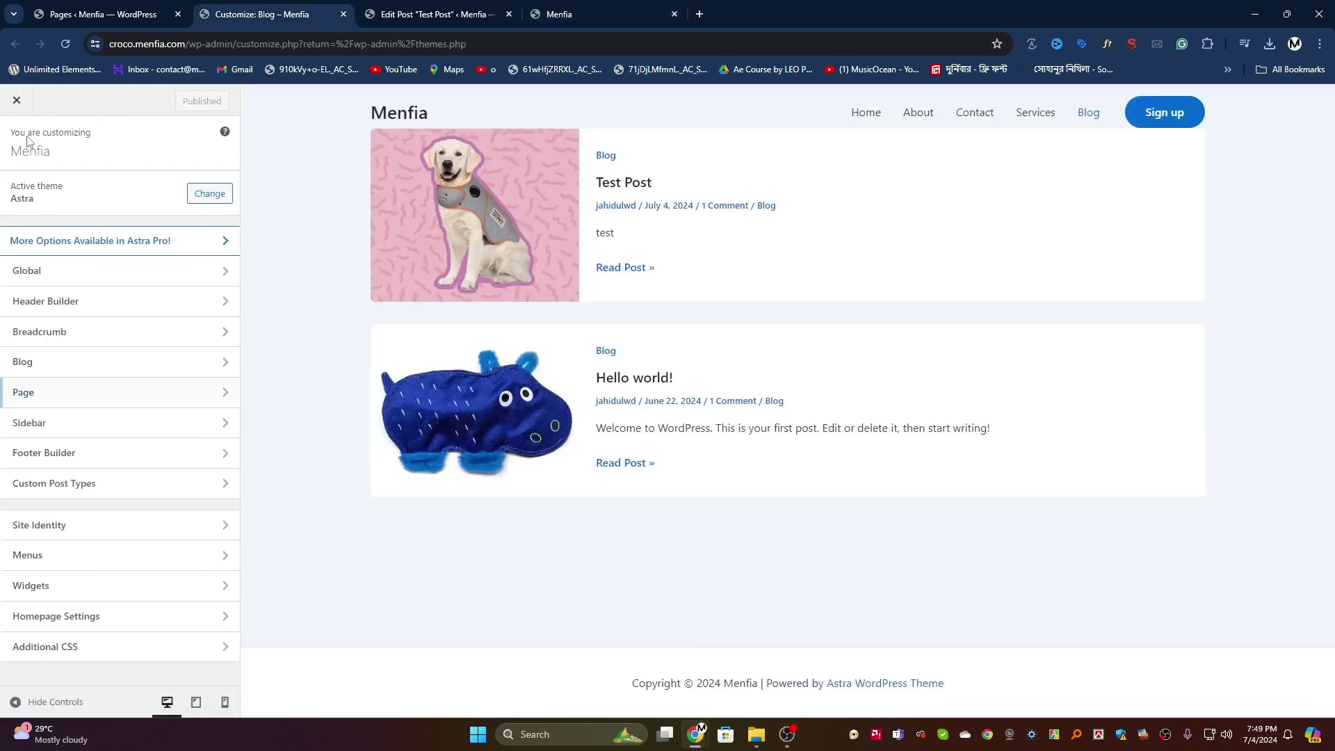
click(124, 423)
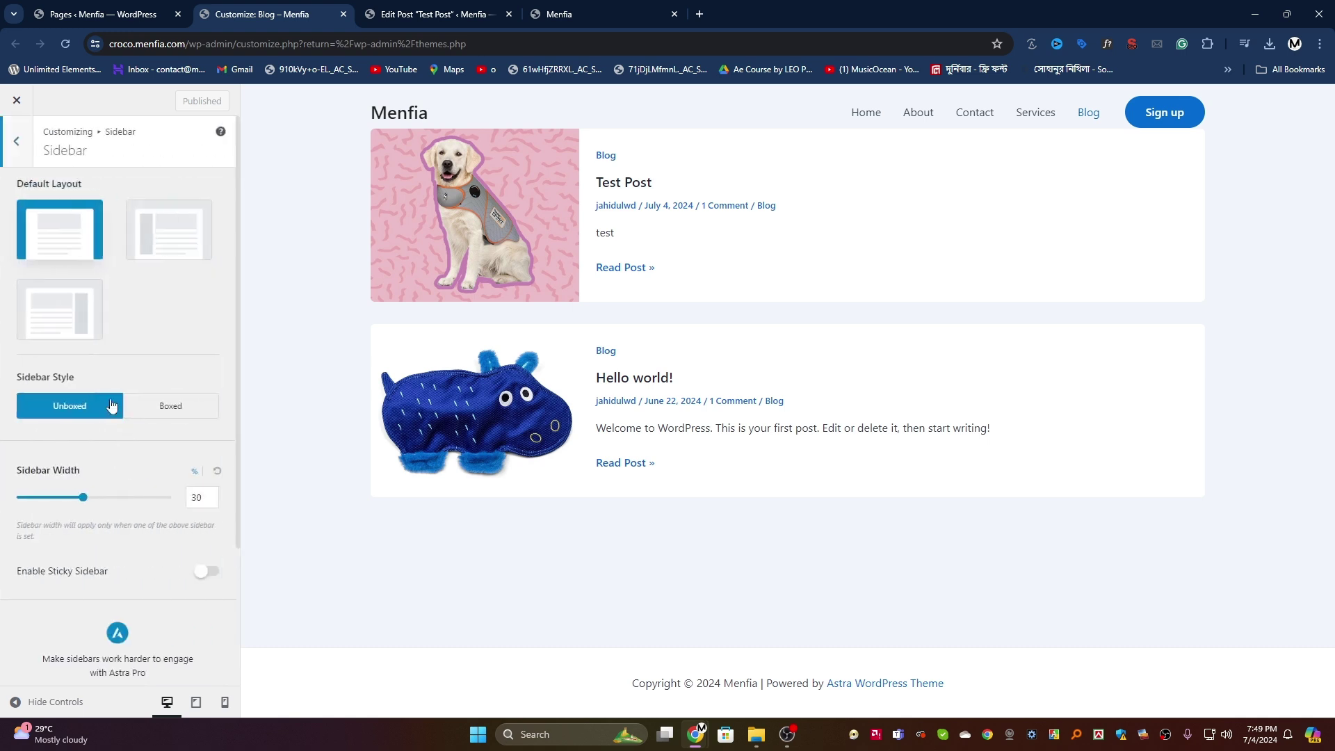
click(156, 237)
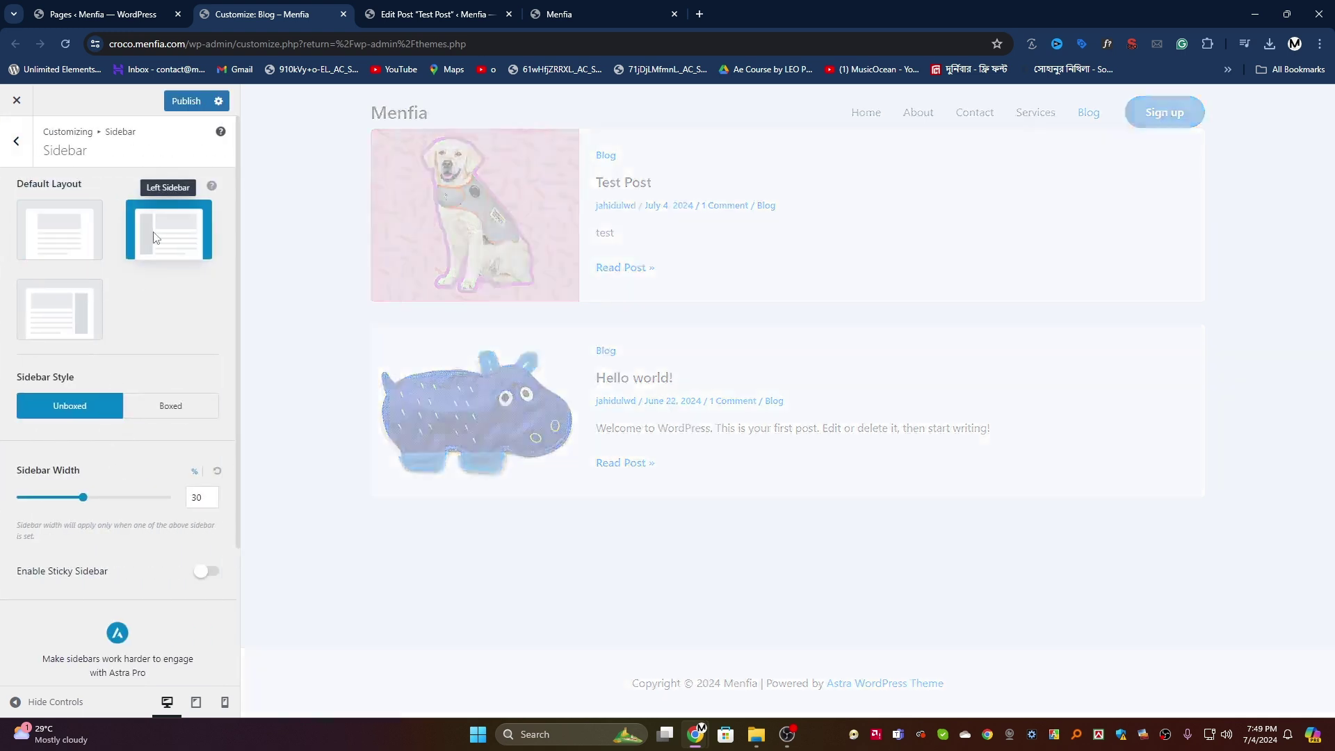
scroll(439, 313, down, 2)
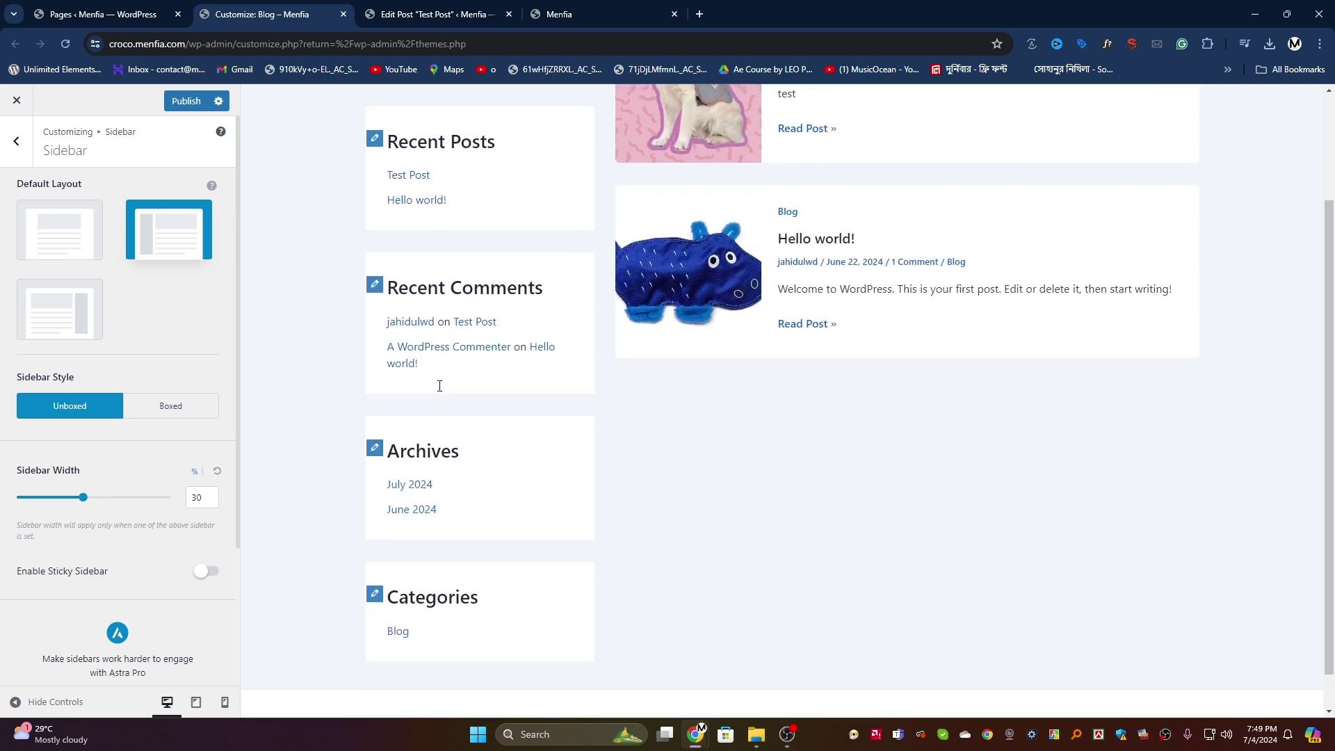
scroll(625, 292, up, 2)
click(186, 100)
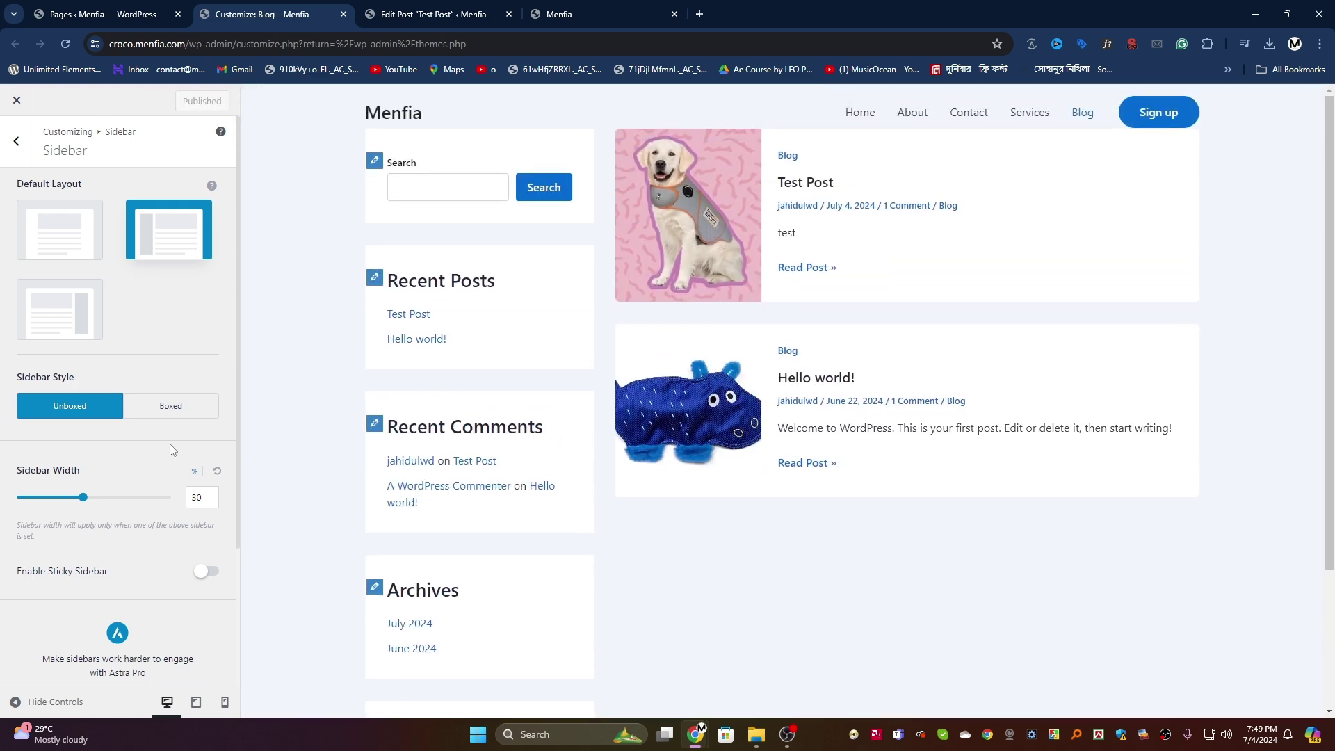
Step: Narrow the sidebar width to 27% and publish
mouse_move(84, 502)
mouse_down()
mouse_move(89, 512)
mouse_move(70, 514)
mouse_up()
scroll(69, 507, down, 3)
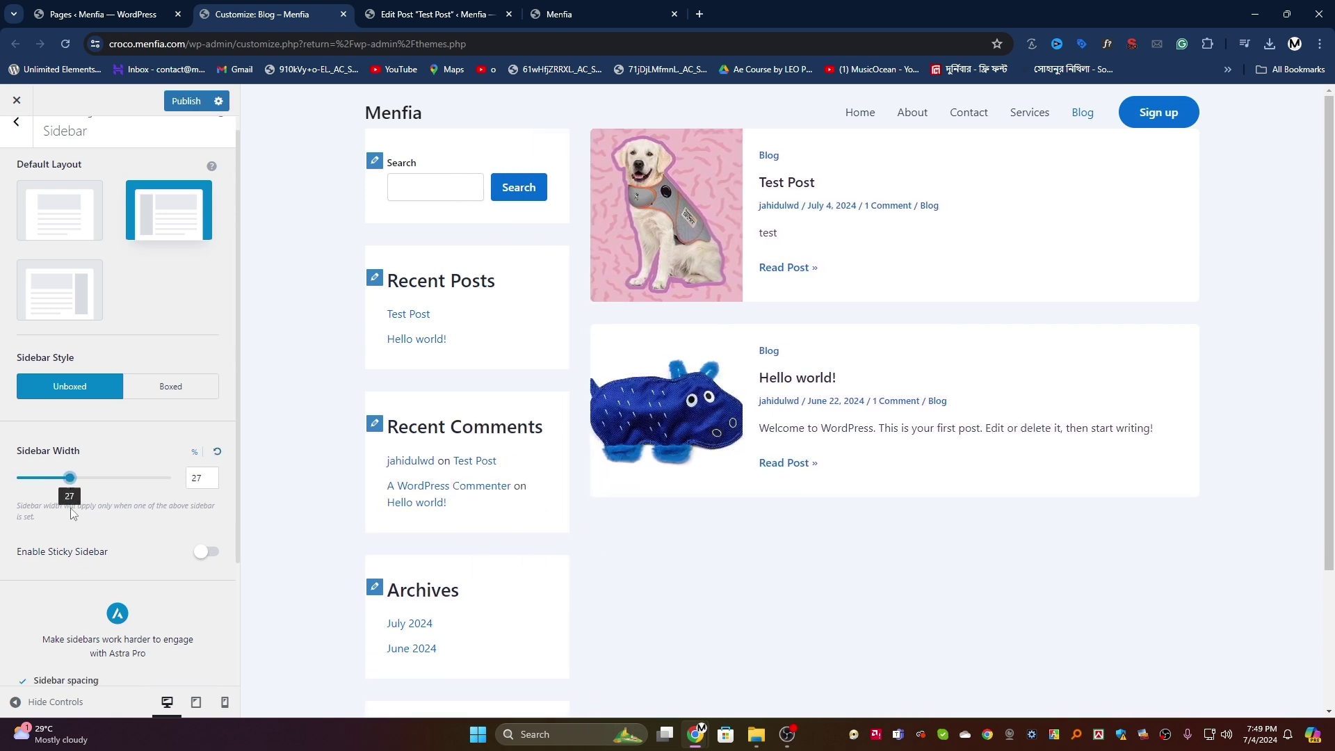
scroll(70, 513, up, 3)
click(185, 101)
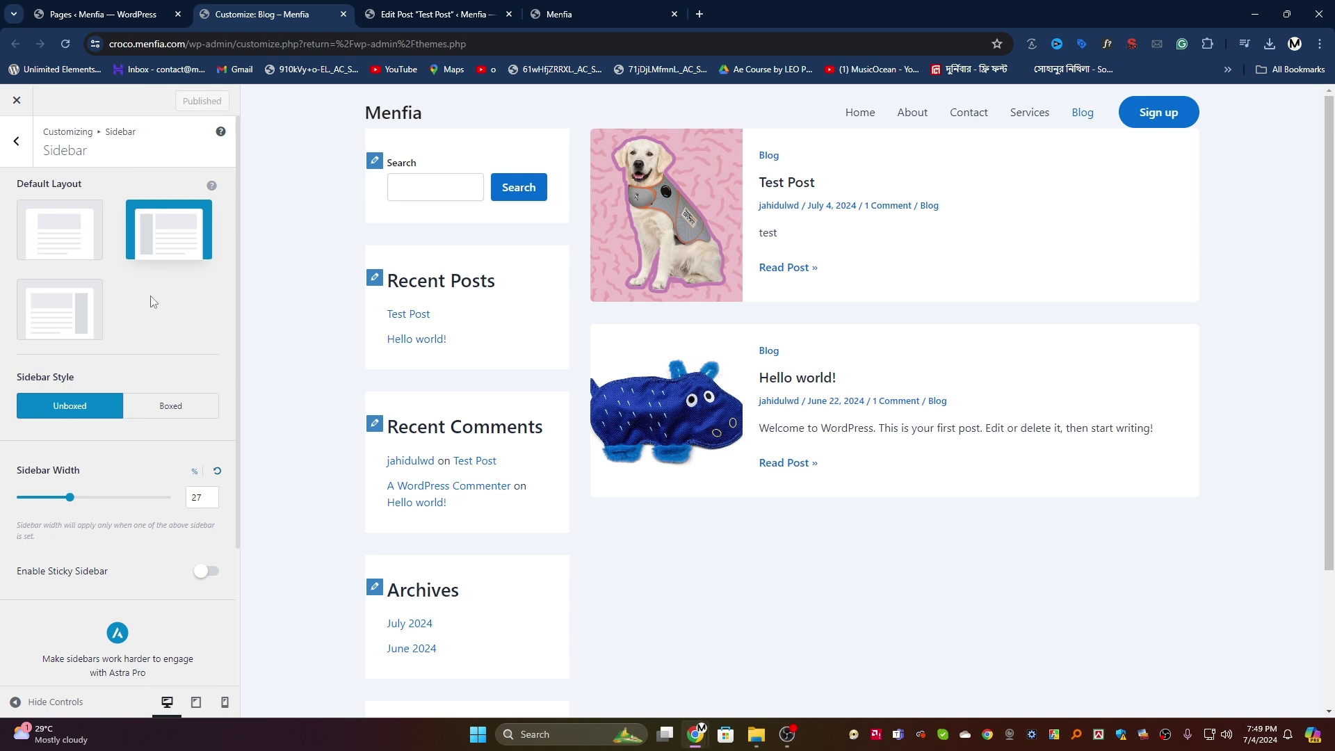
click(20, 143)
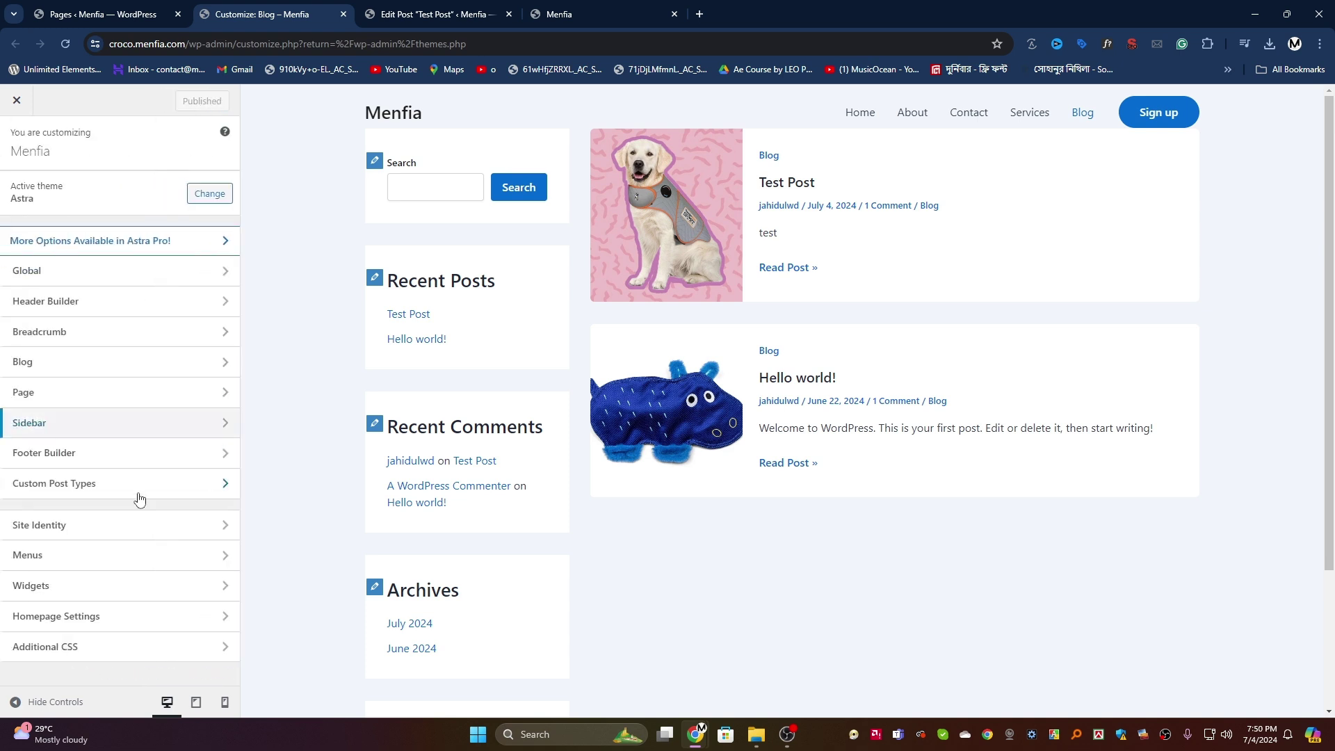
click(98, 453)
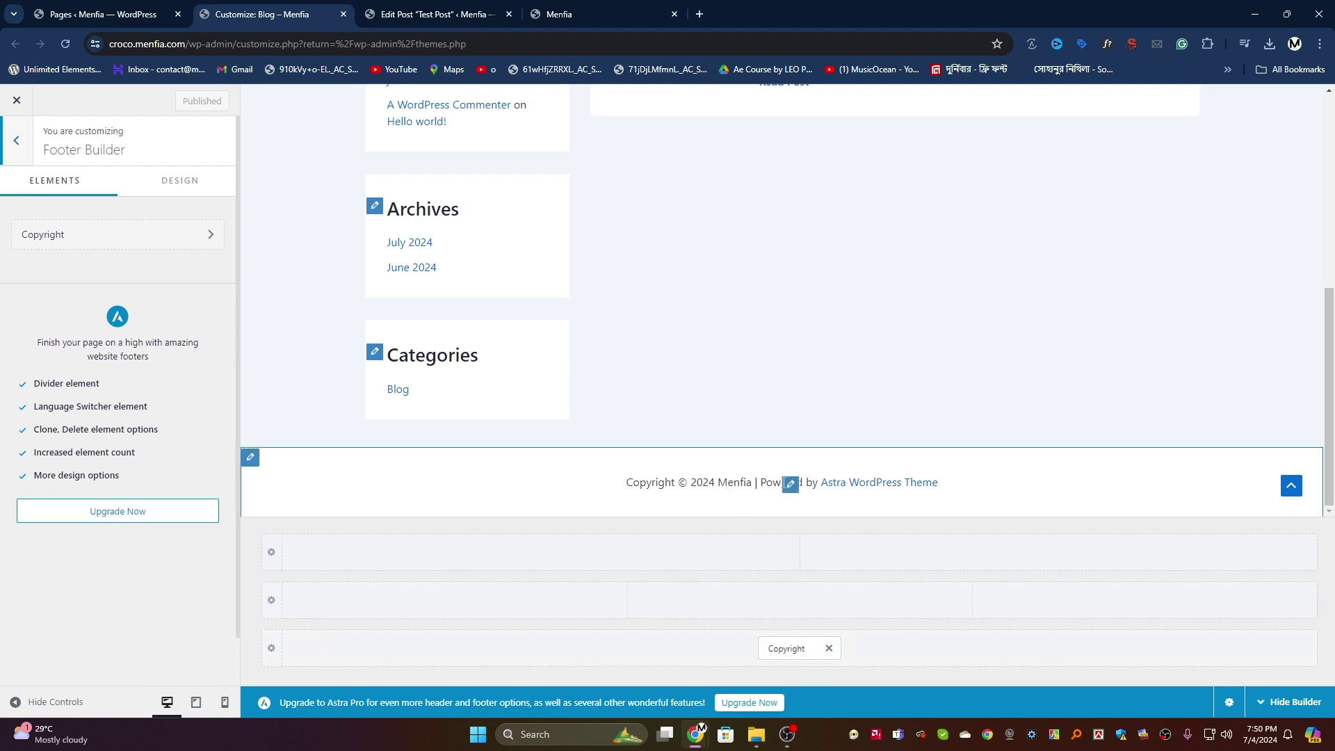
Step: Replace the footer copyright text with 'Menfia Digital' and publish it
click(791, 485)
drag(146, 406, 2, 358)
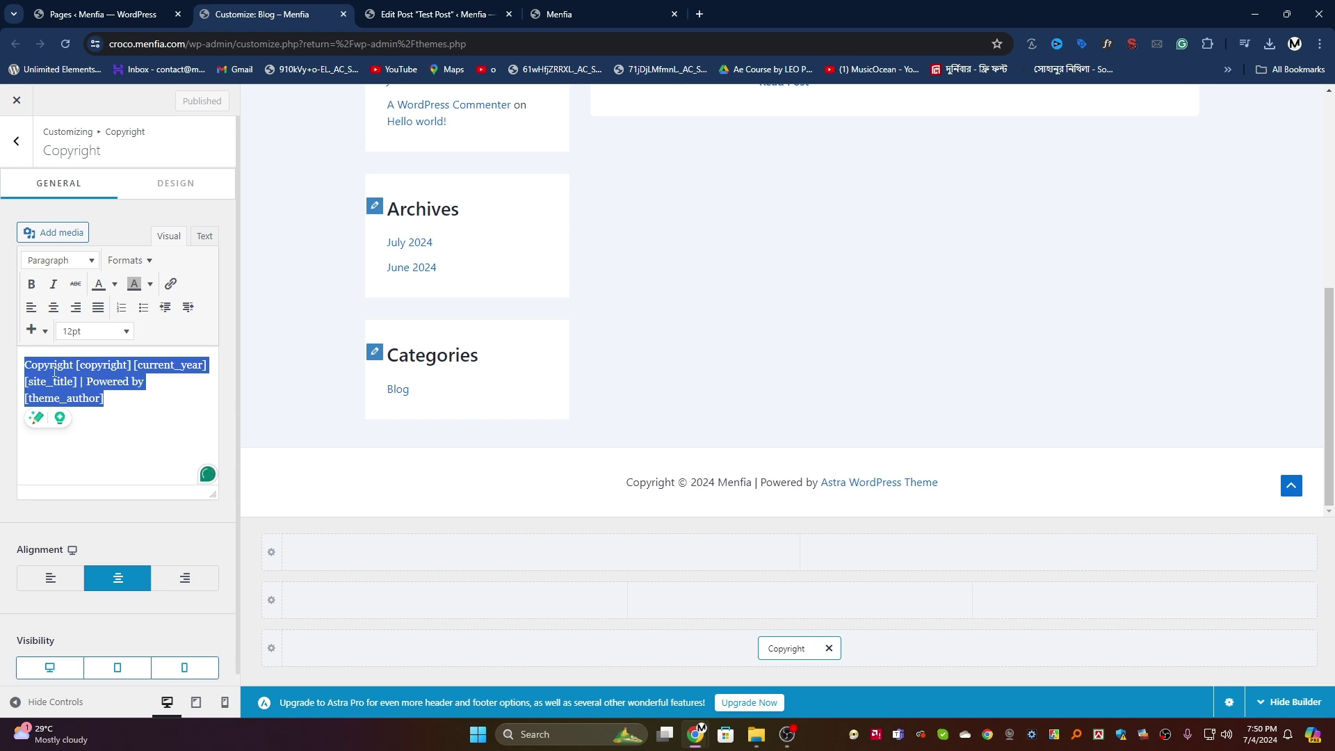
text(Men)
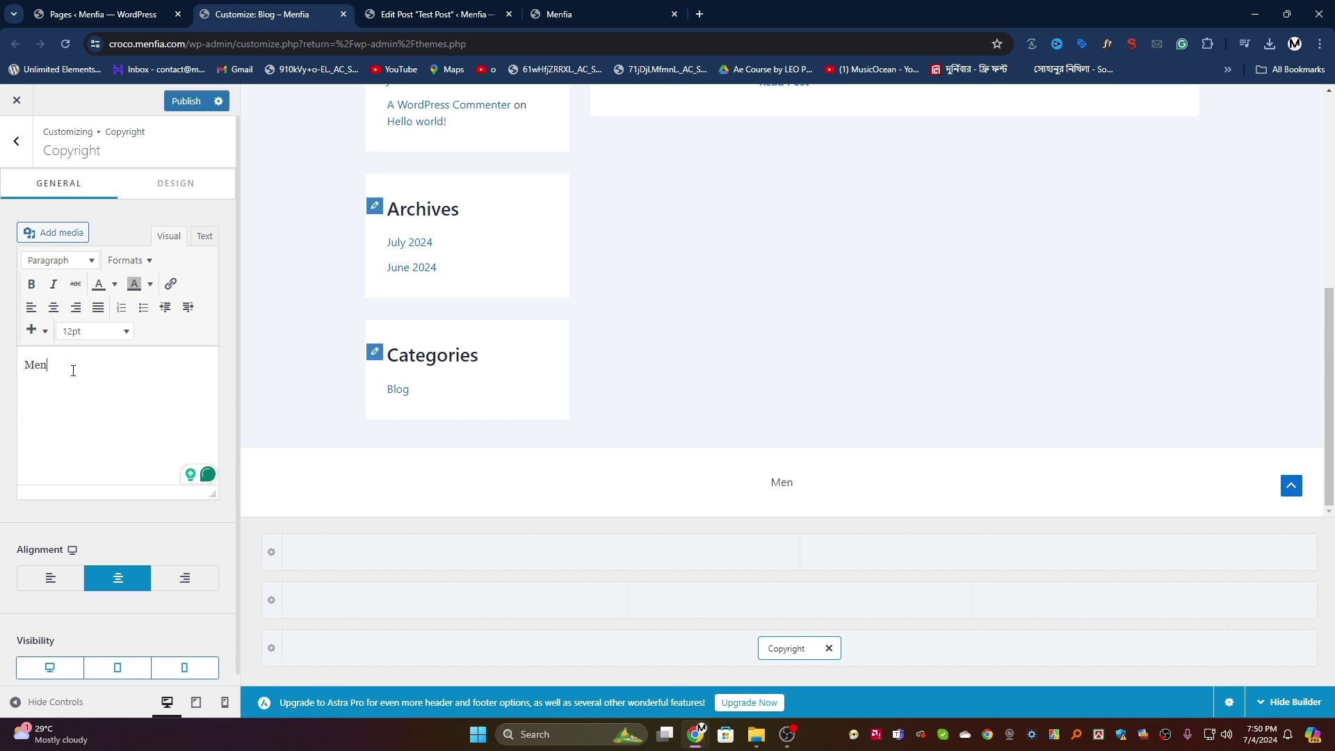
text(fia Digital)
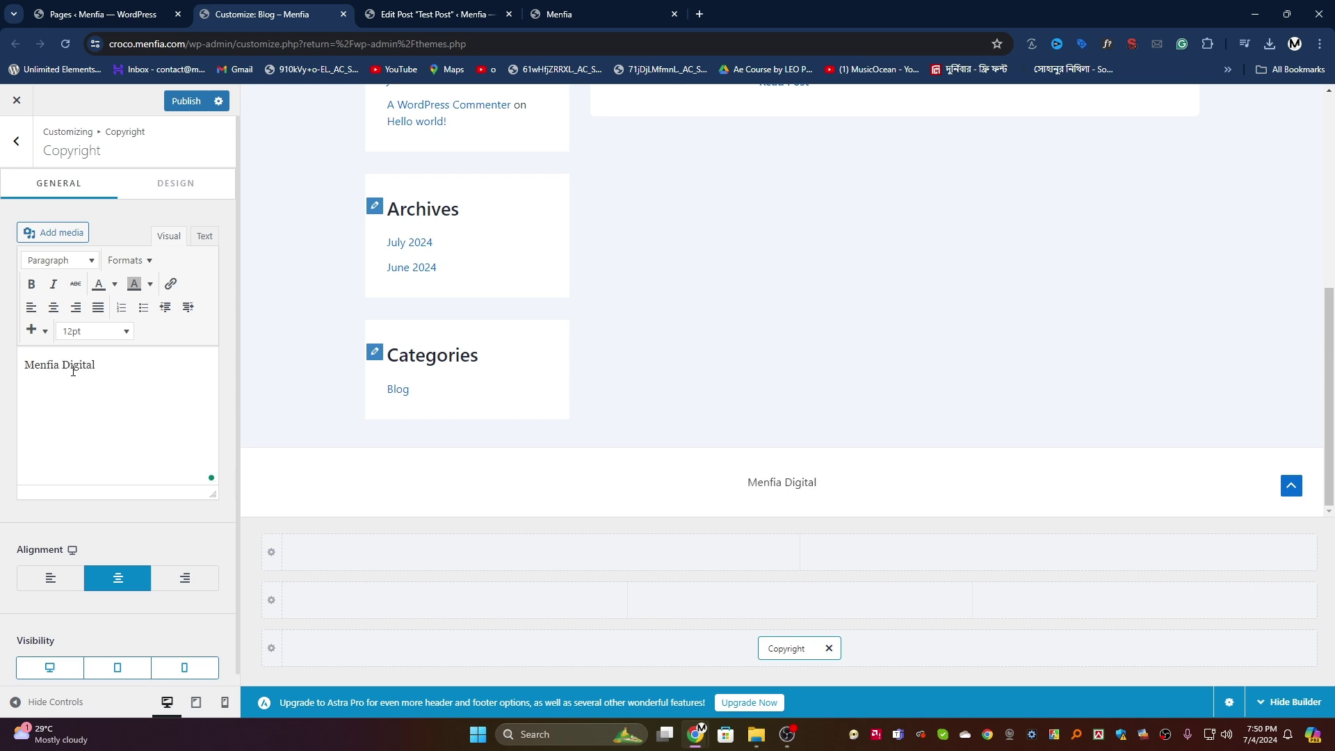
click(189, 100)
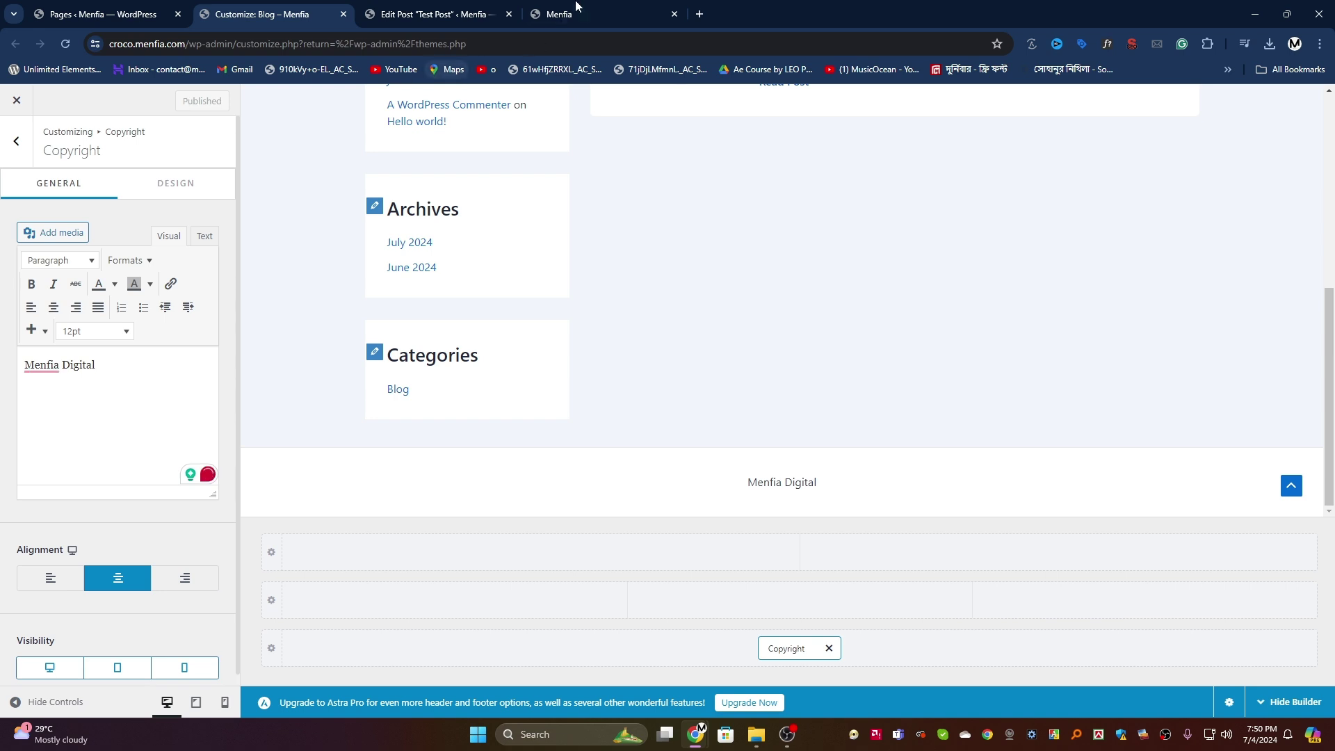
click(576, 9)
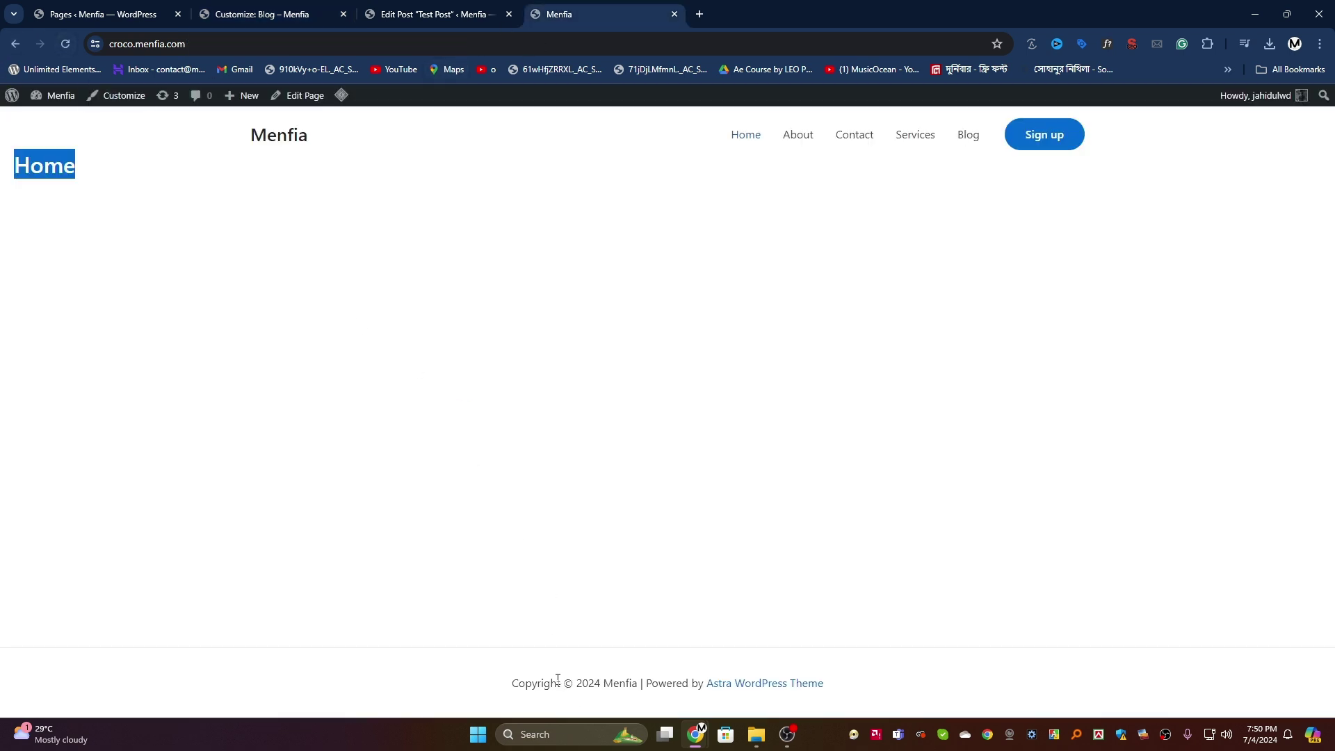
Step: Reload the live site to confirm the Menfia Digital footer text
click(64, 43)
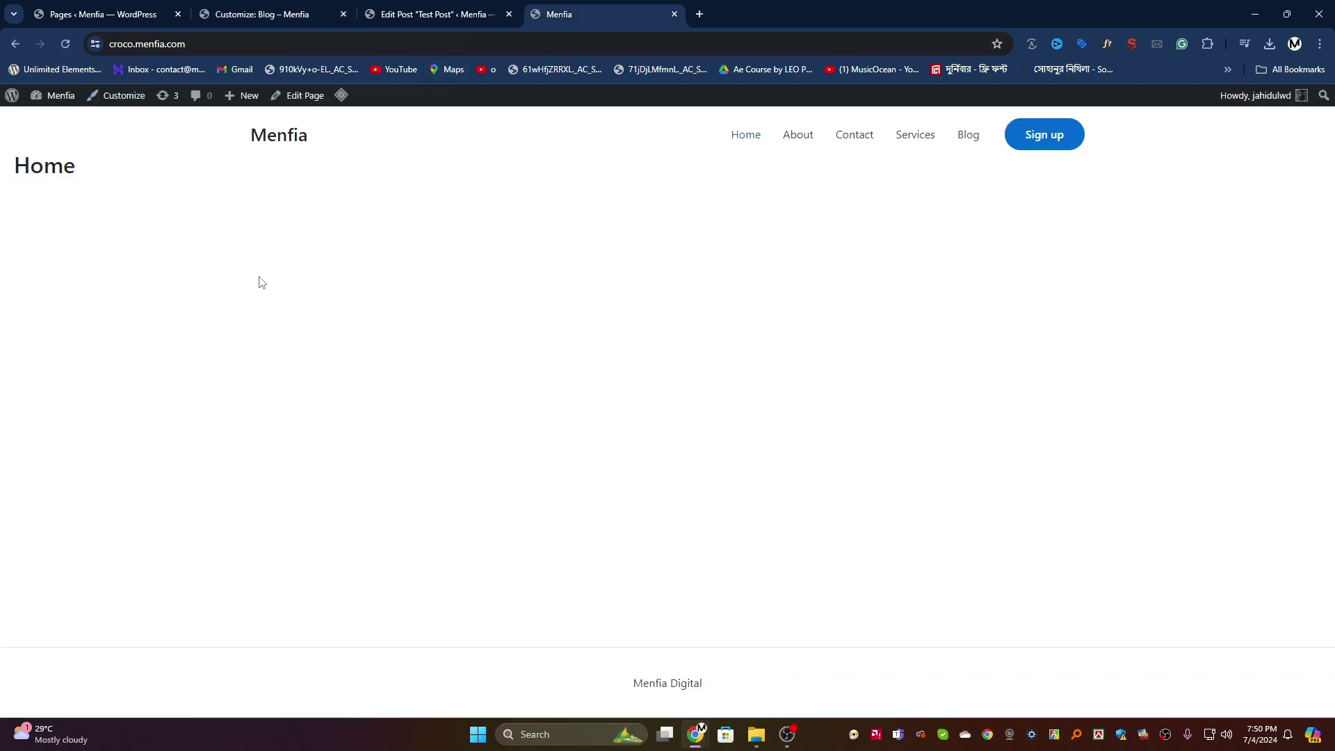
drag(723, 687, 648, 692)
click(665, 685)
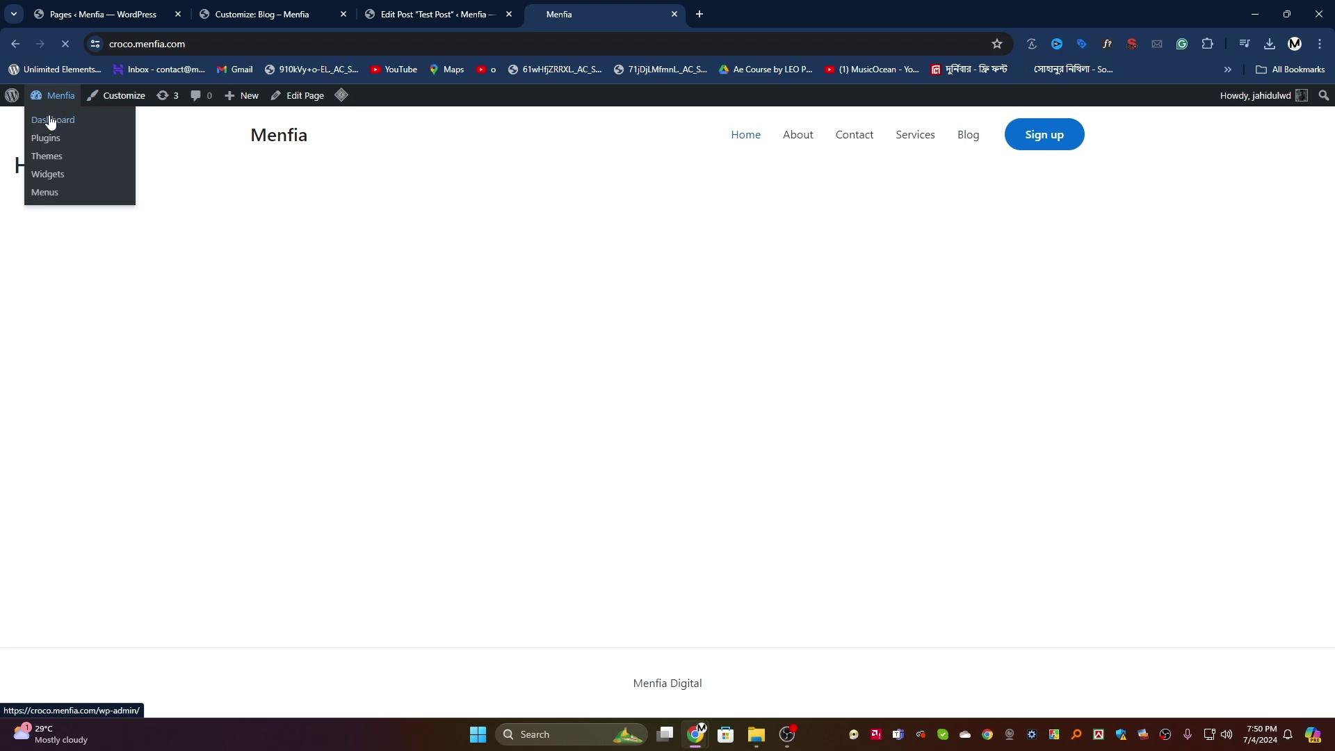
Step: In Reading settings, make the Blog page the homepage with no posts page, and save
click(52, 122)
scroll(57, 440, down, 5)
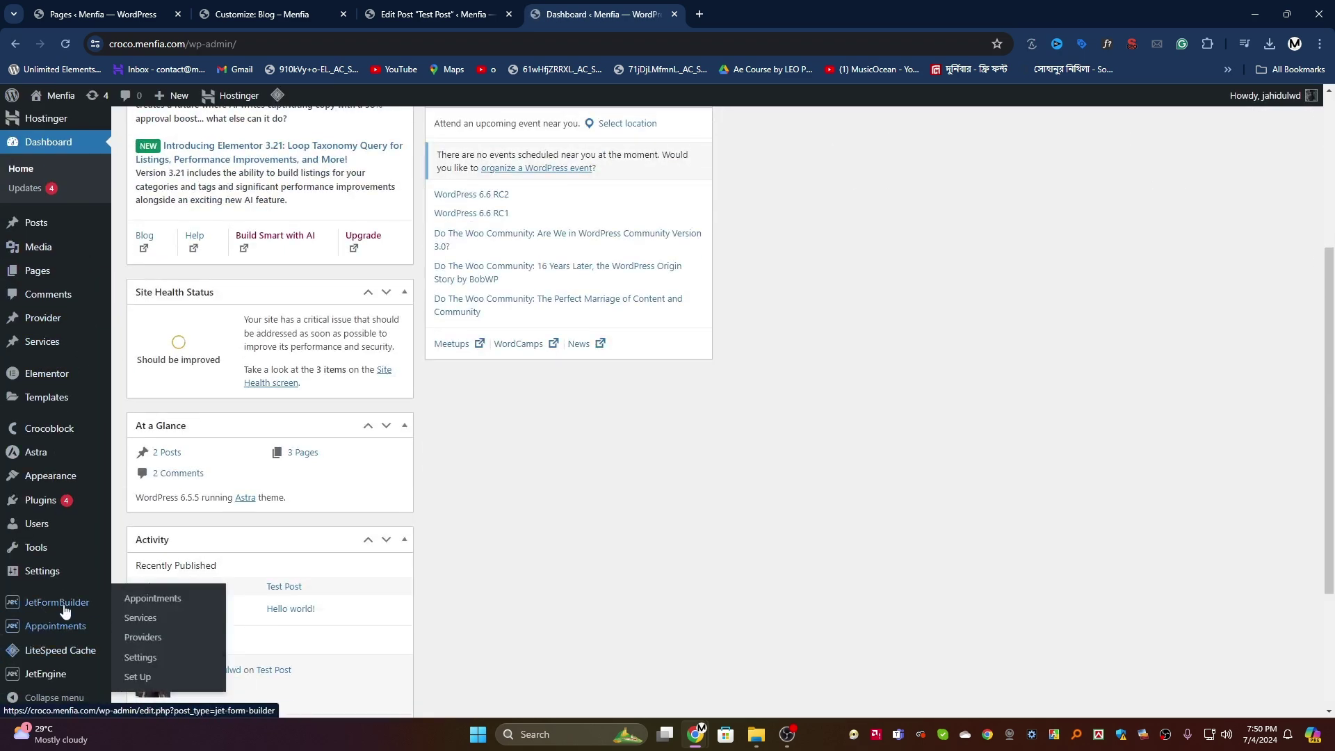
mouse_move(57, 572)
click(138, 579)
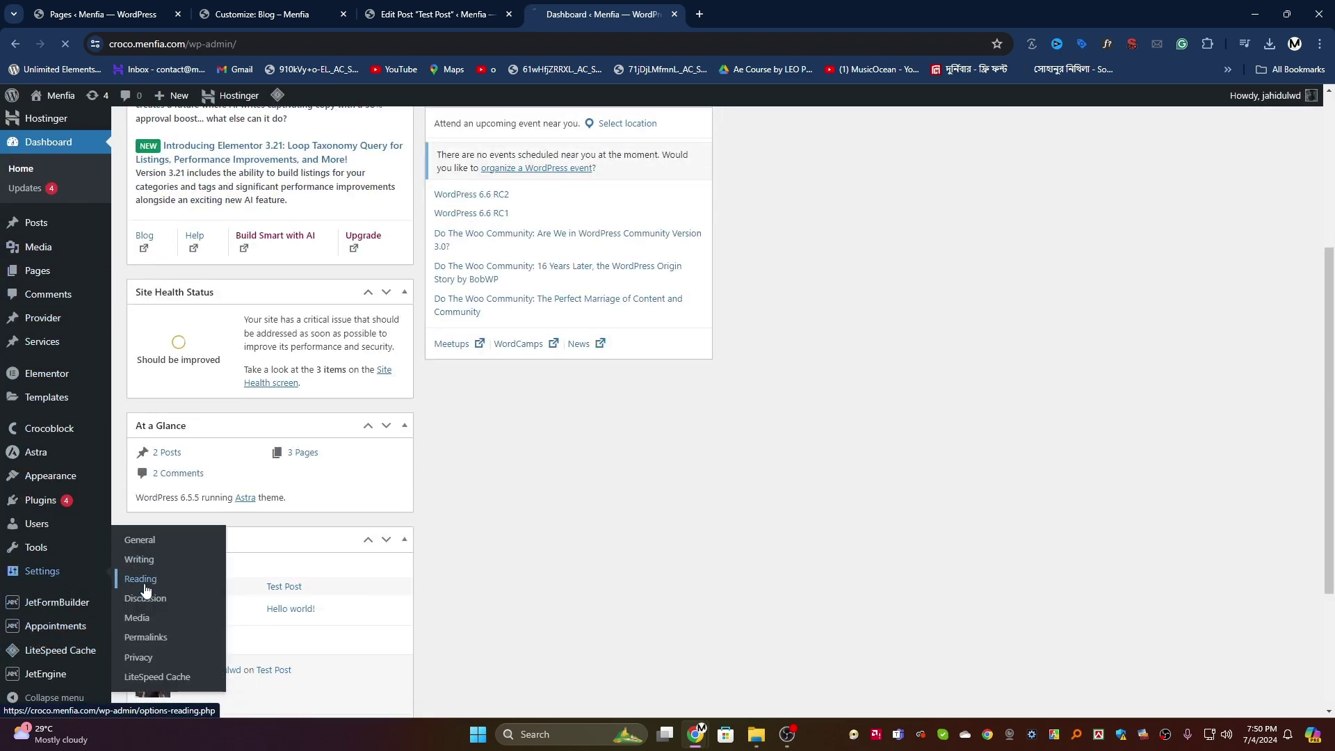
click(379, 232)
click(367, 259)
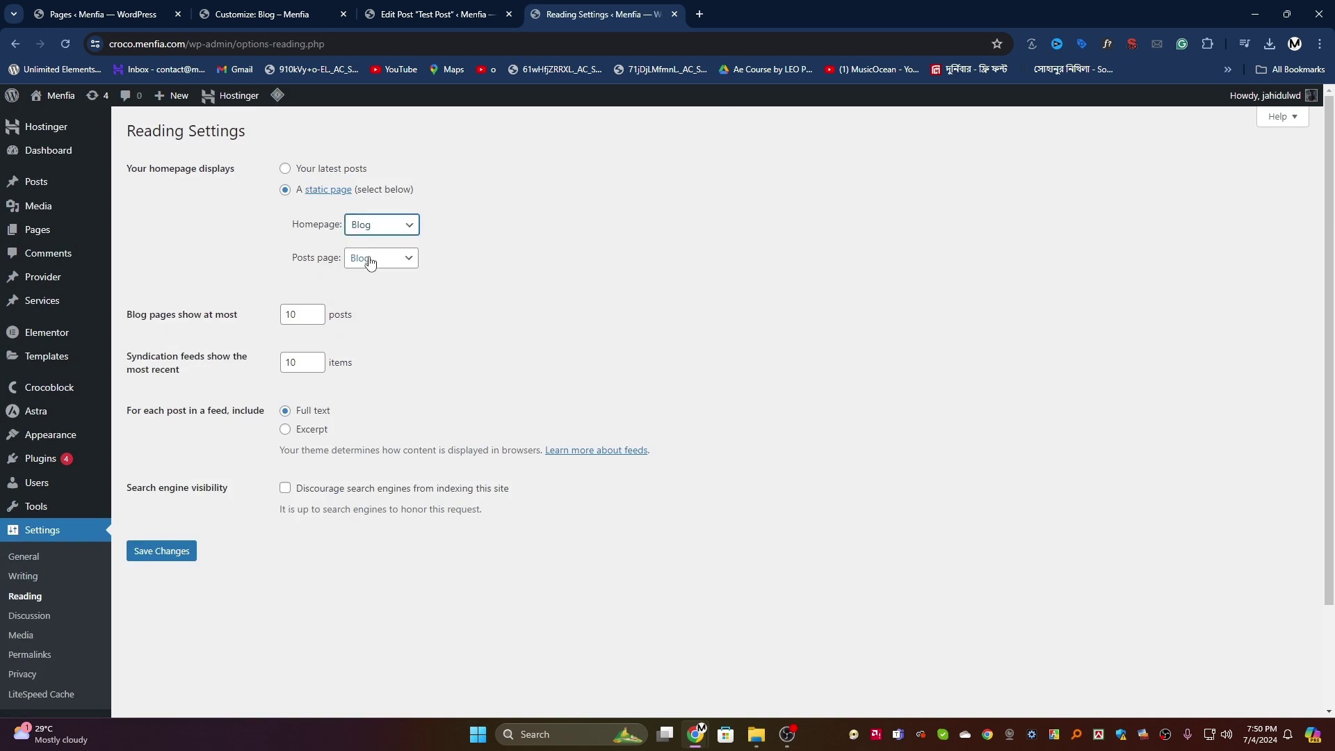
click(389, 257)
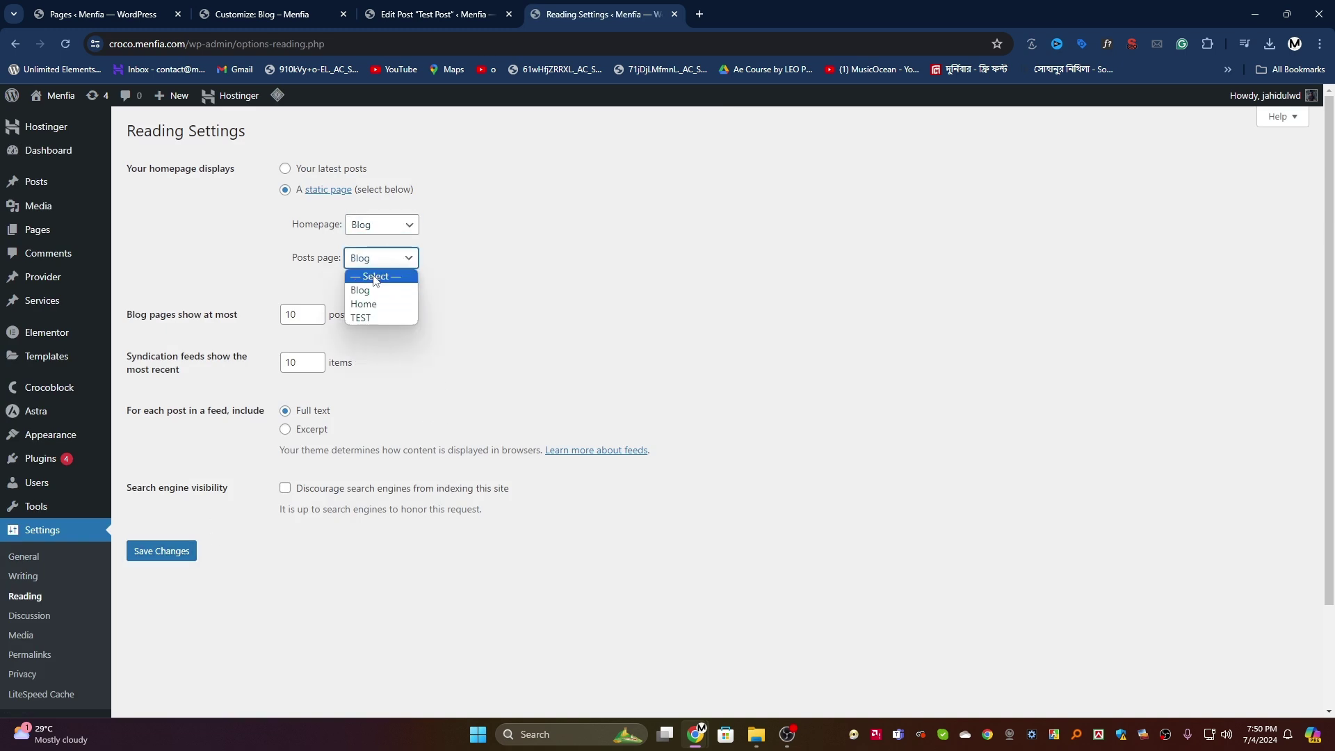
click(376, 271)
click(150, 553)
Step: Open the live site in a new tab and reload its home page
mouse_move(62, 95)
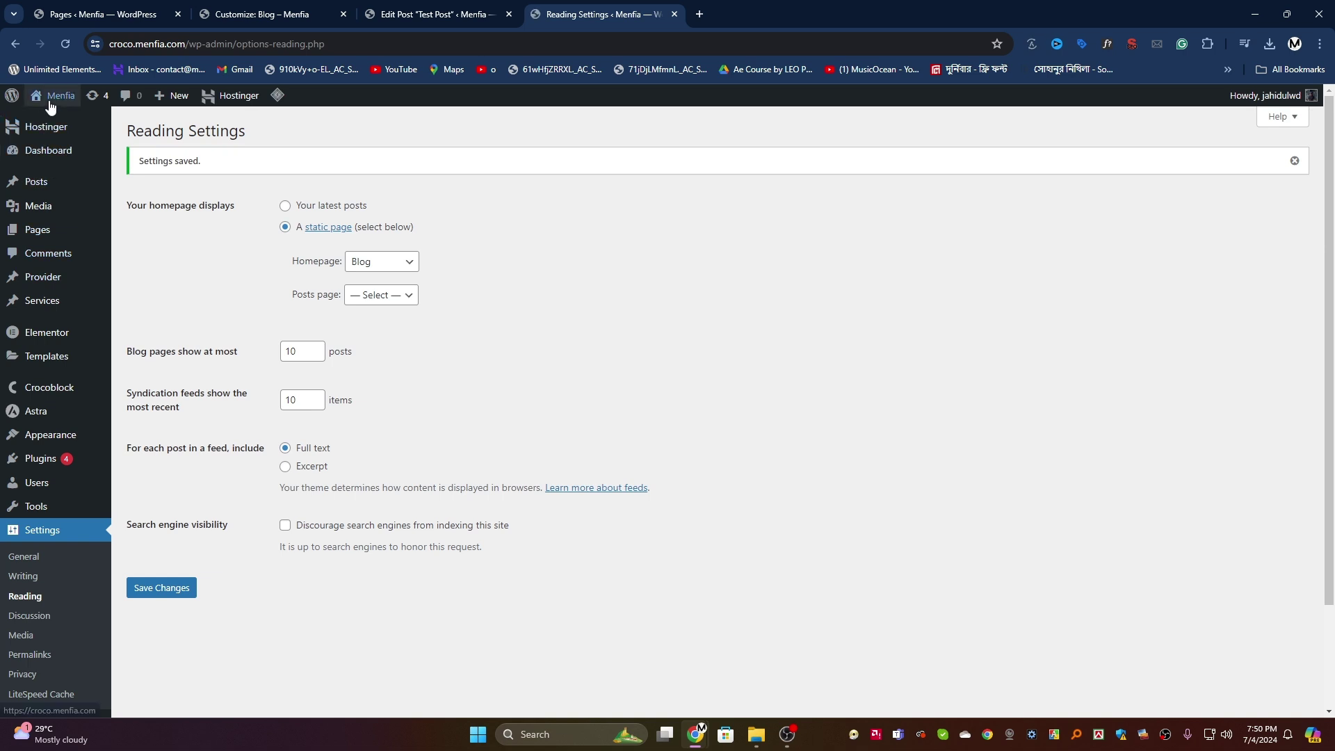
middle_click(69, 126)
click(688, 15)
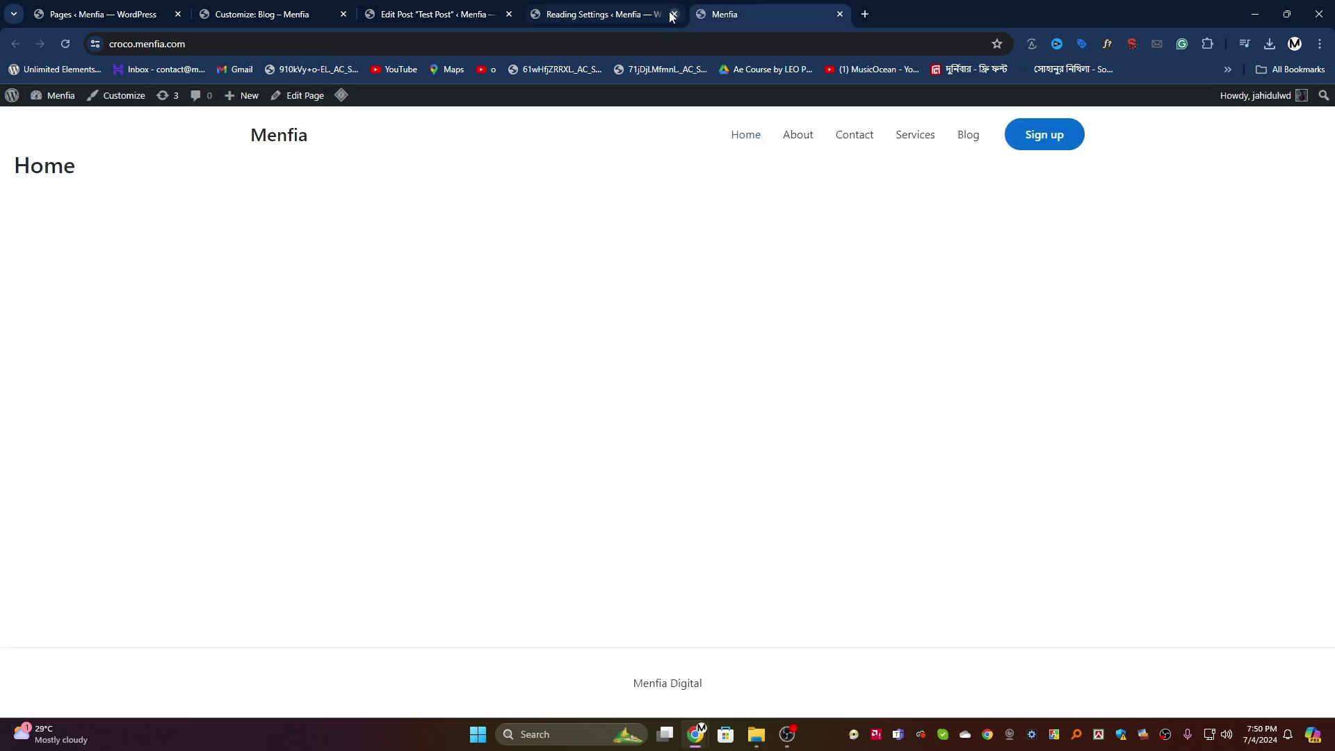
click(675, 14)
click(64, 45)
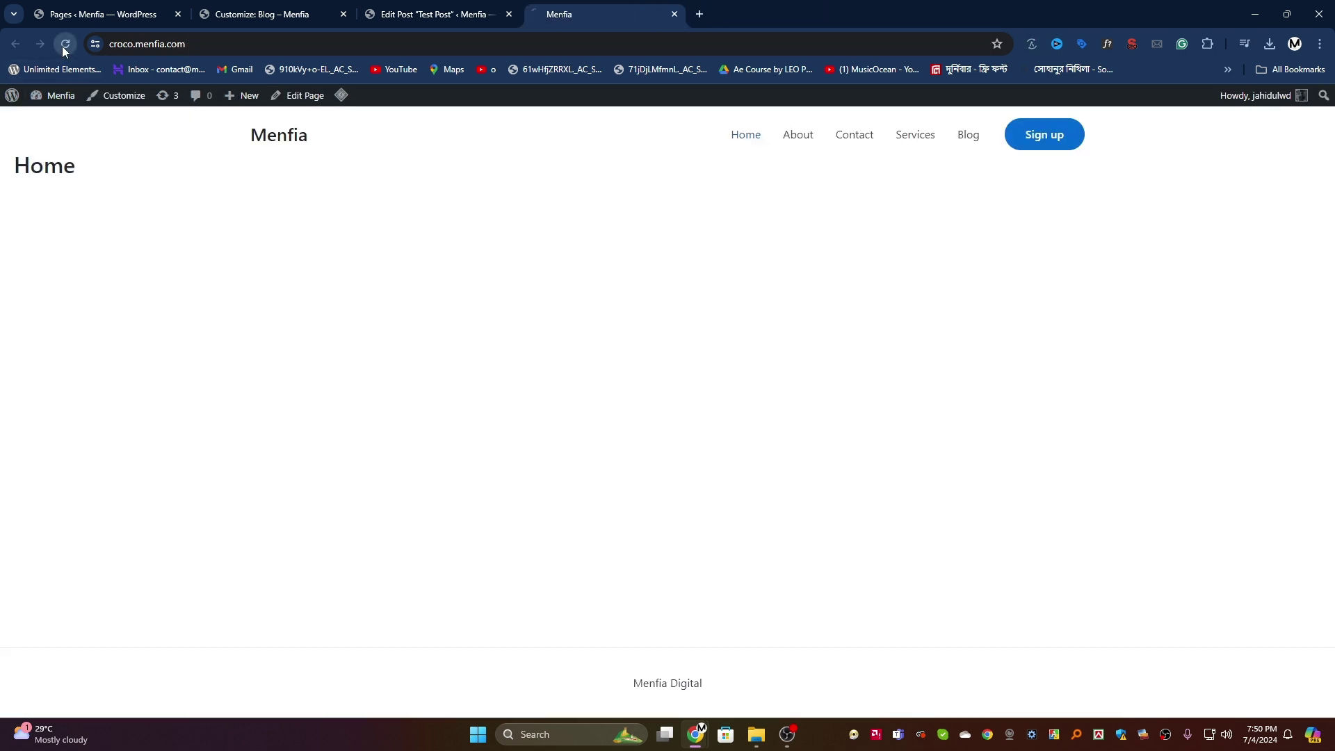
mouse_move(342, 97)
Step: Leave the Test Post editor for the admin's All Posts list
click(417, 14)
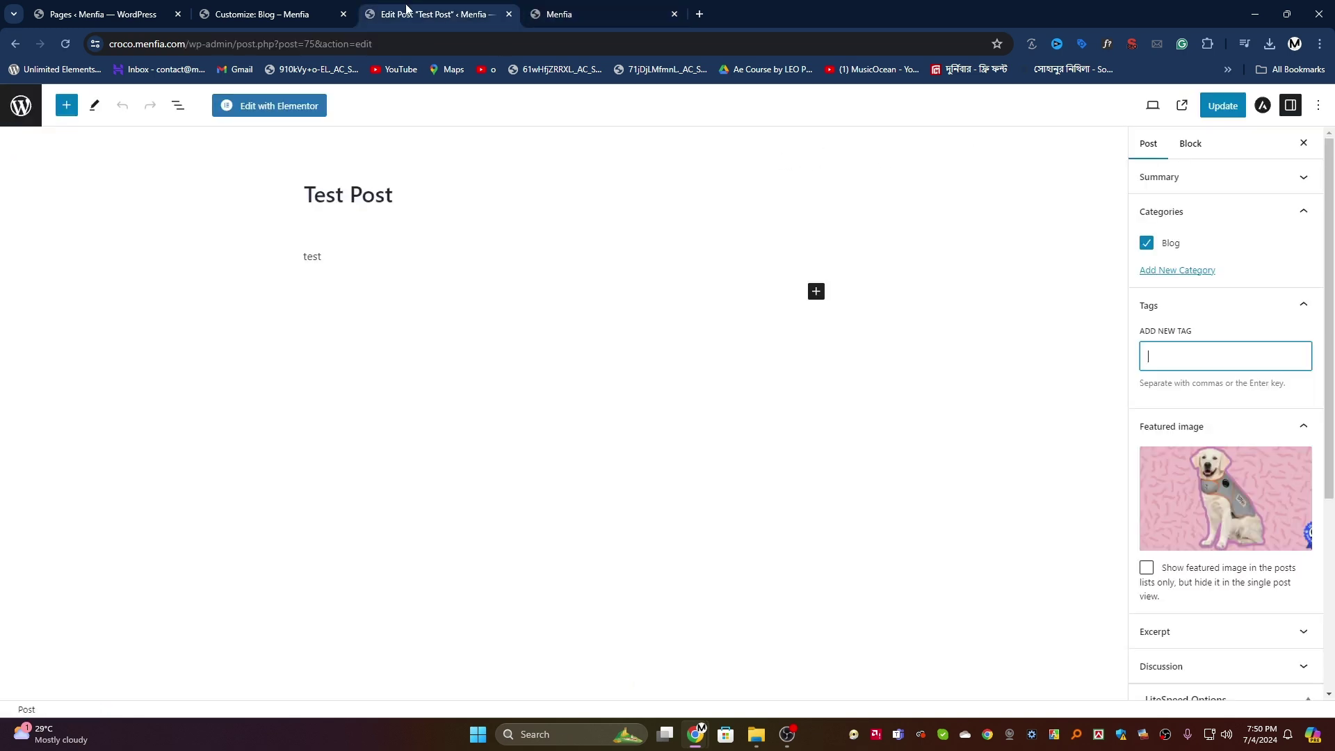
click(21, 105)
scroll(24, 355, down, 1)
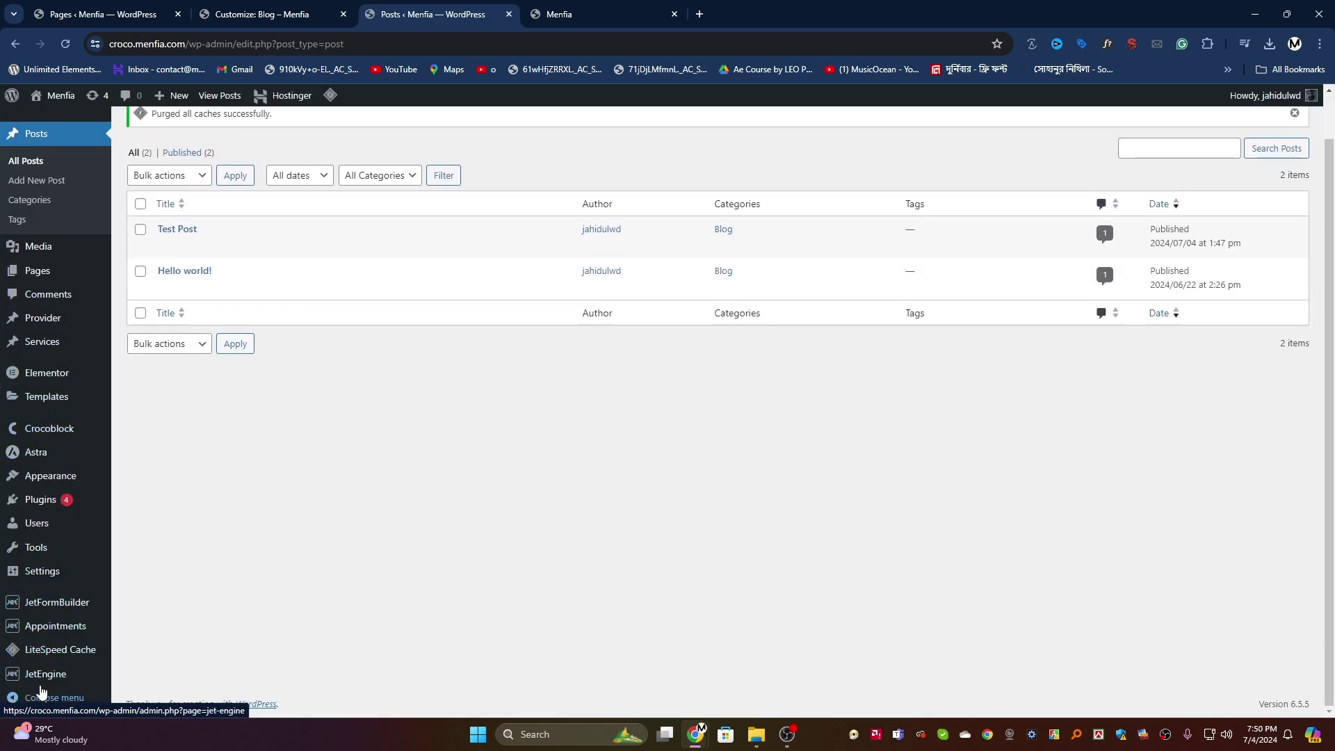
mouse_move(59, 578)
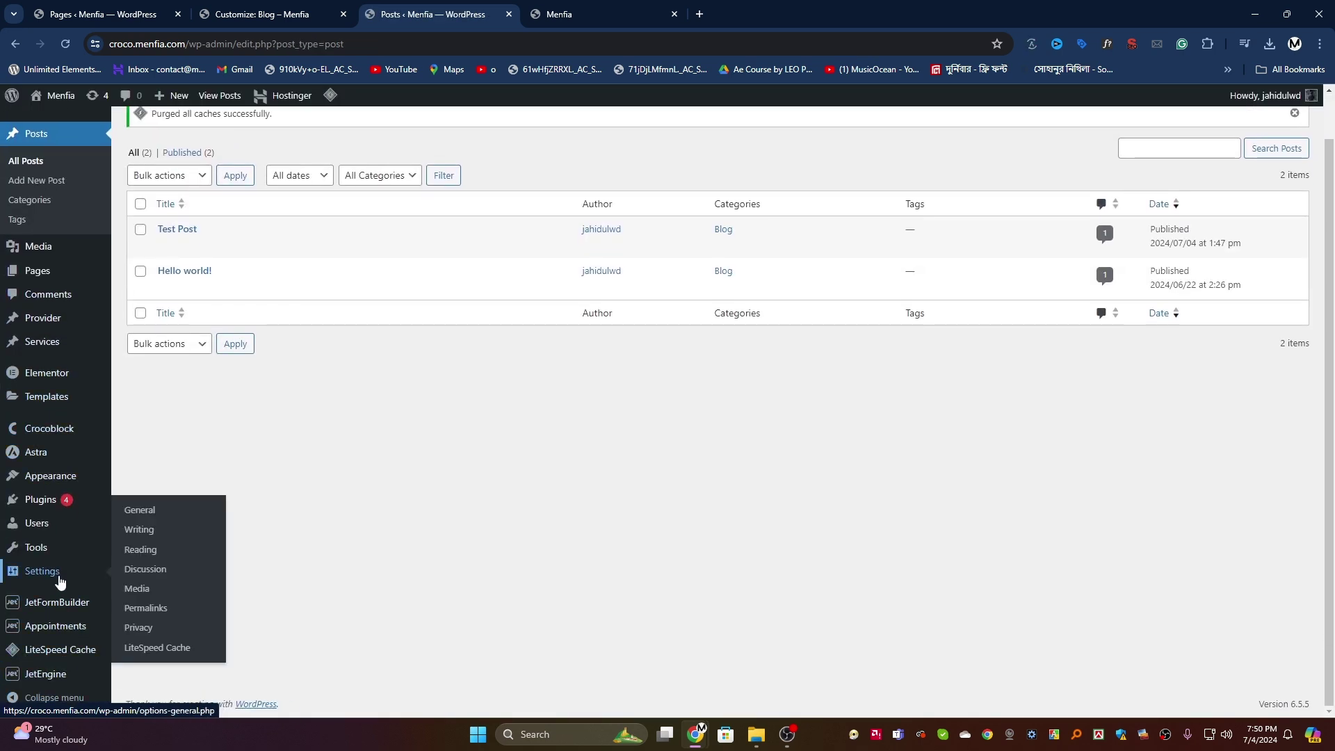
Step: Switch the homepage to show latest posts, save, and check the live site
click(144, 553)
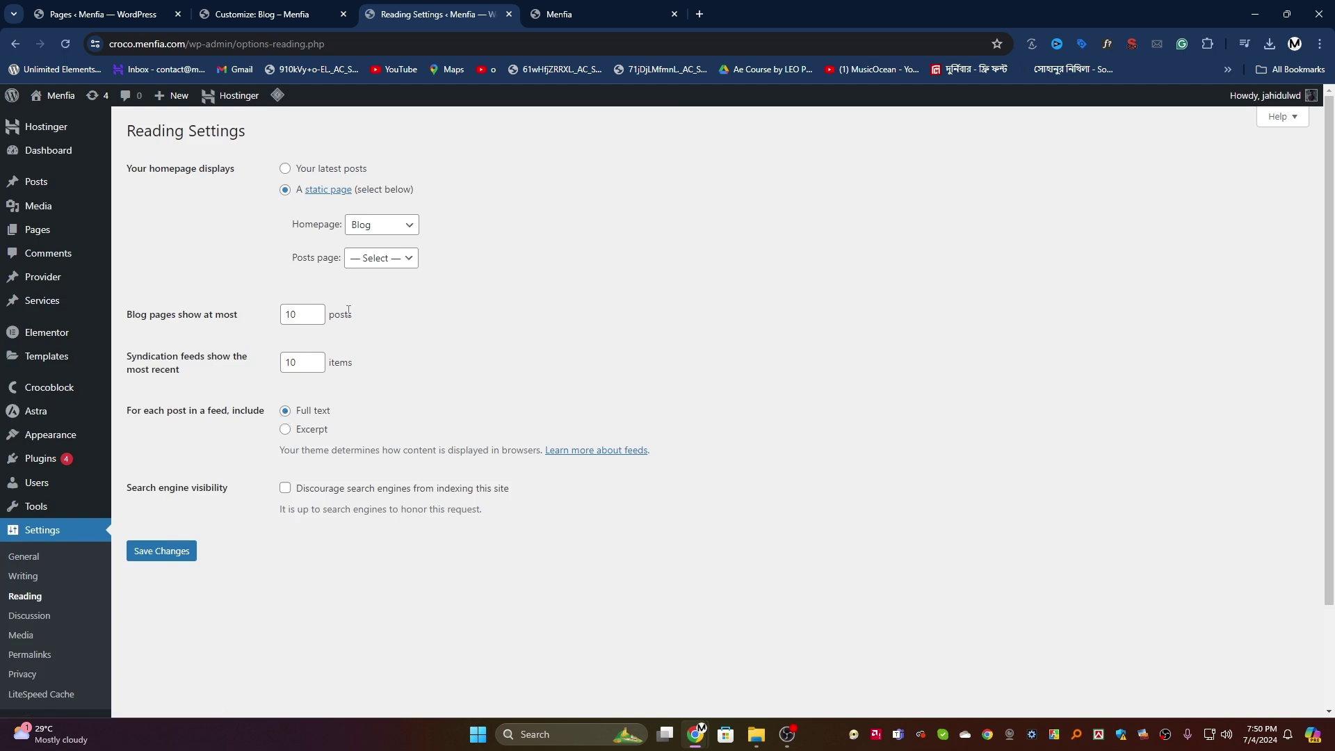
click(383, 258)
click(389, 225)
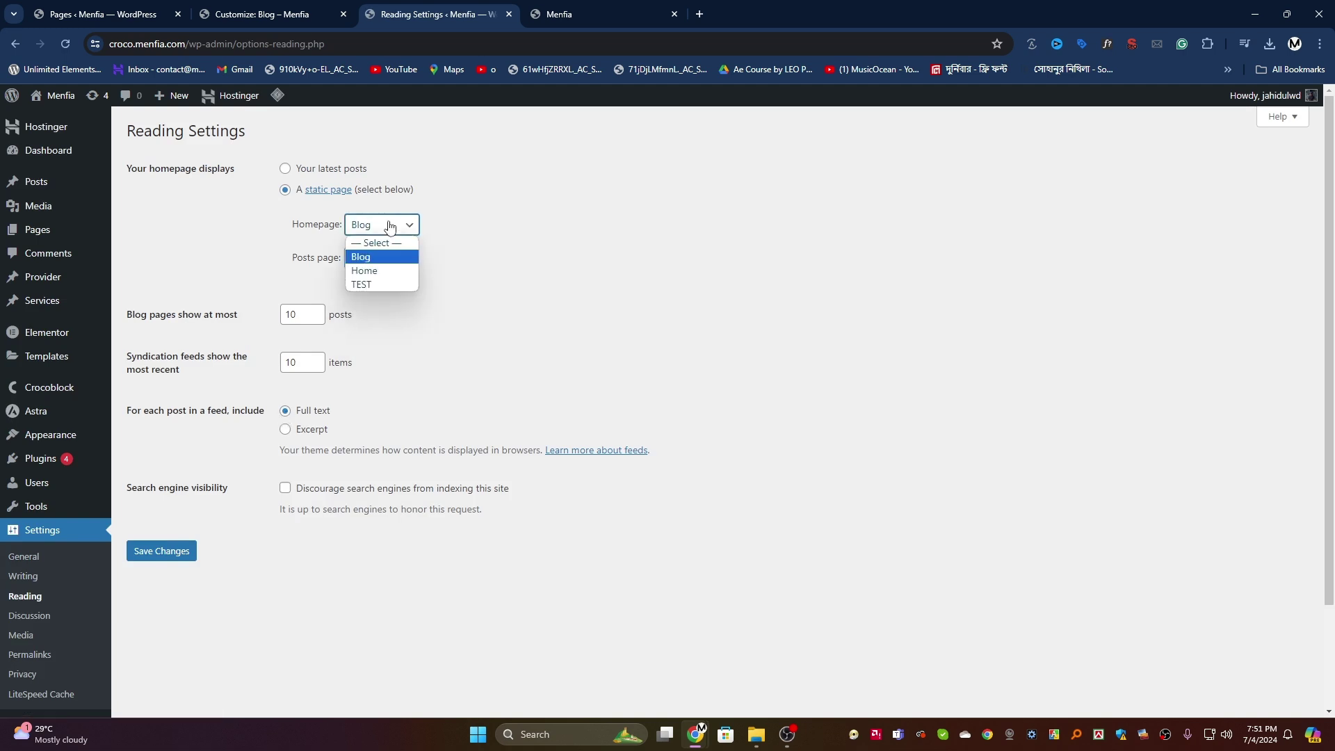
click(286, 169)
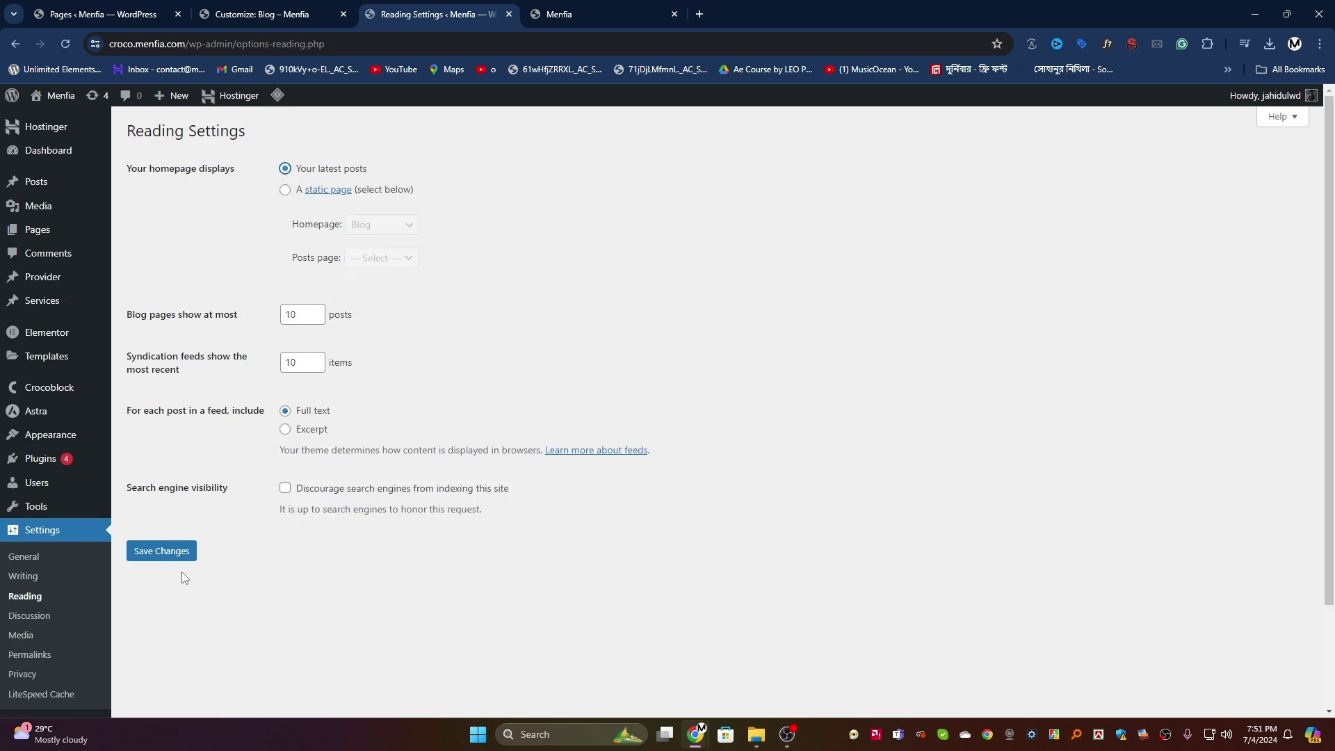
click(158, 552)
click(585, 14)
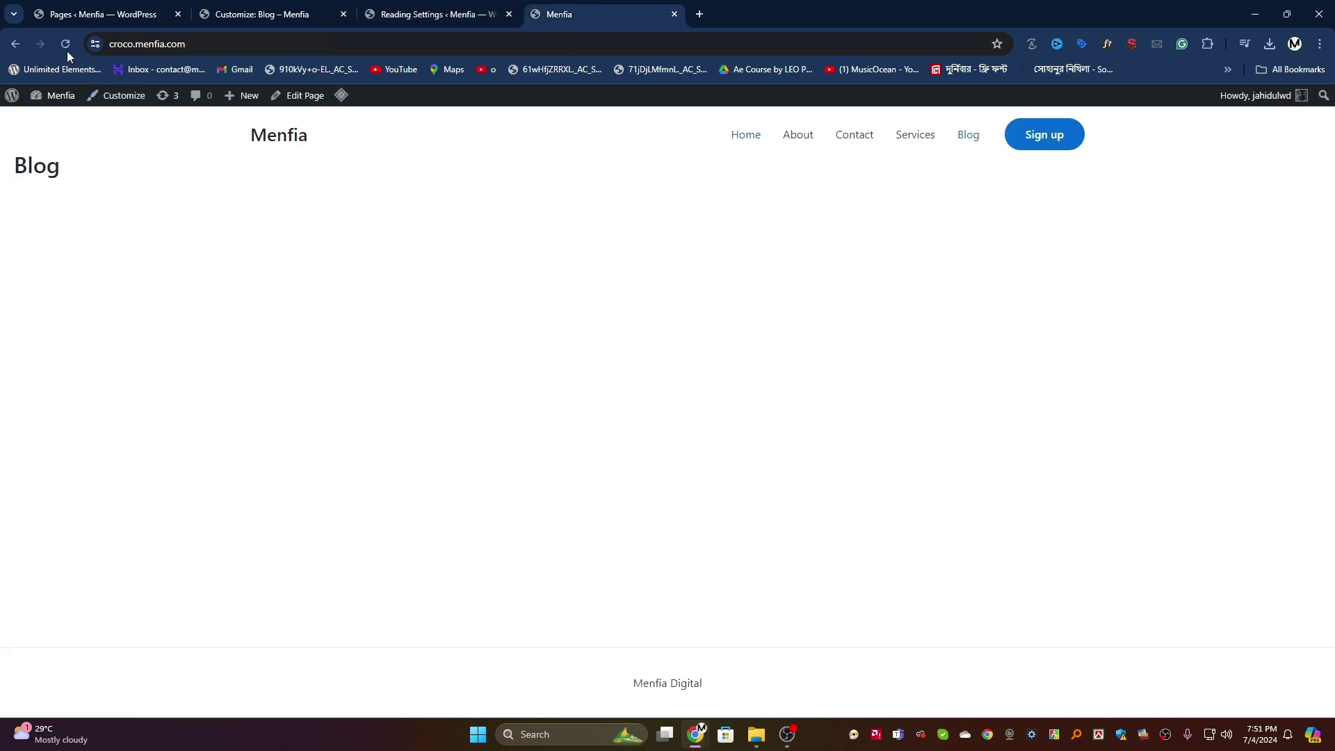
click(69, 43)
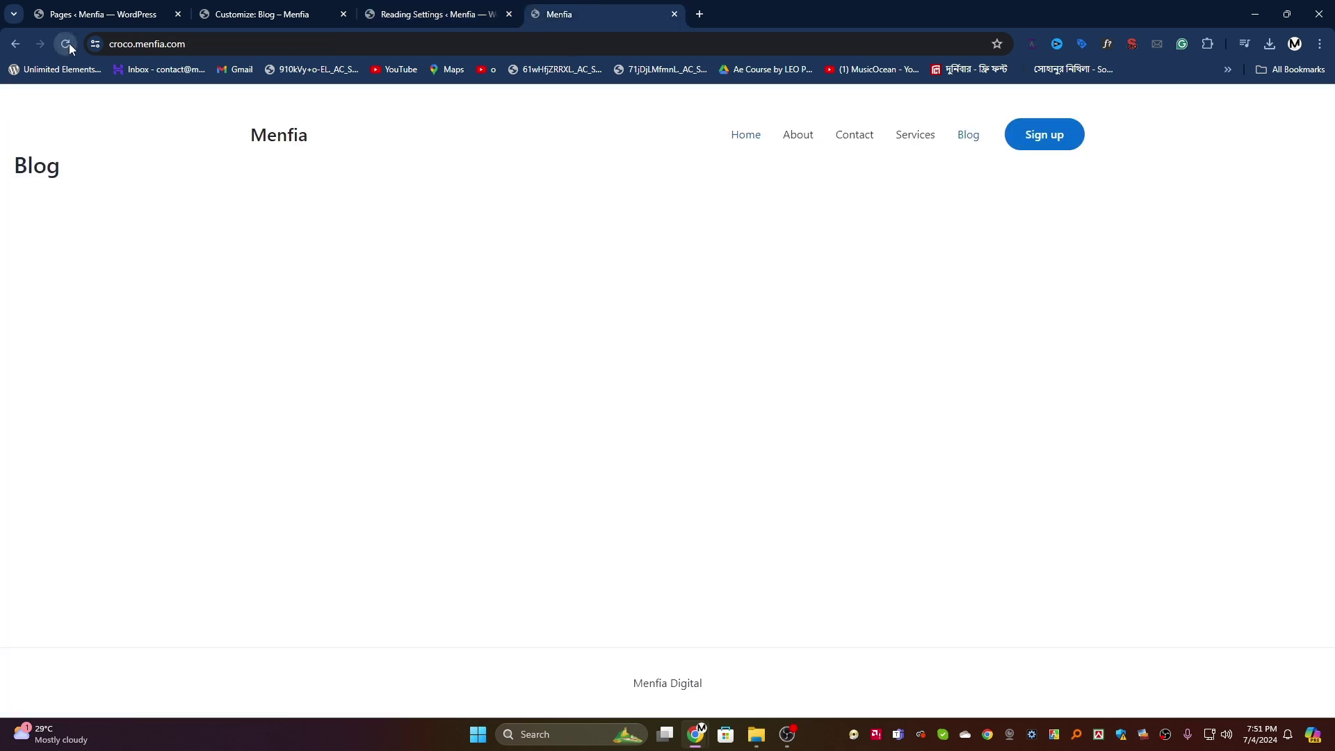
Step: Use a static homepage: Home as the homepage and Blog as the posts page, then save
click(434, 14)
click(285, 228)
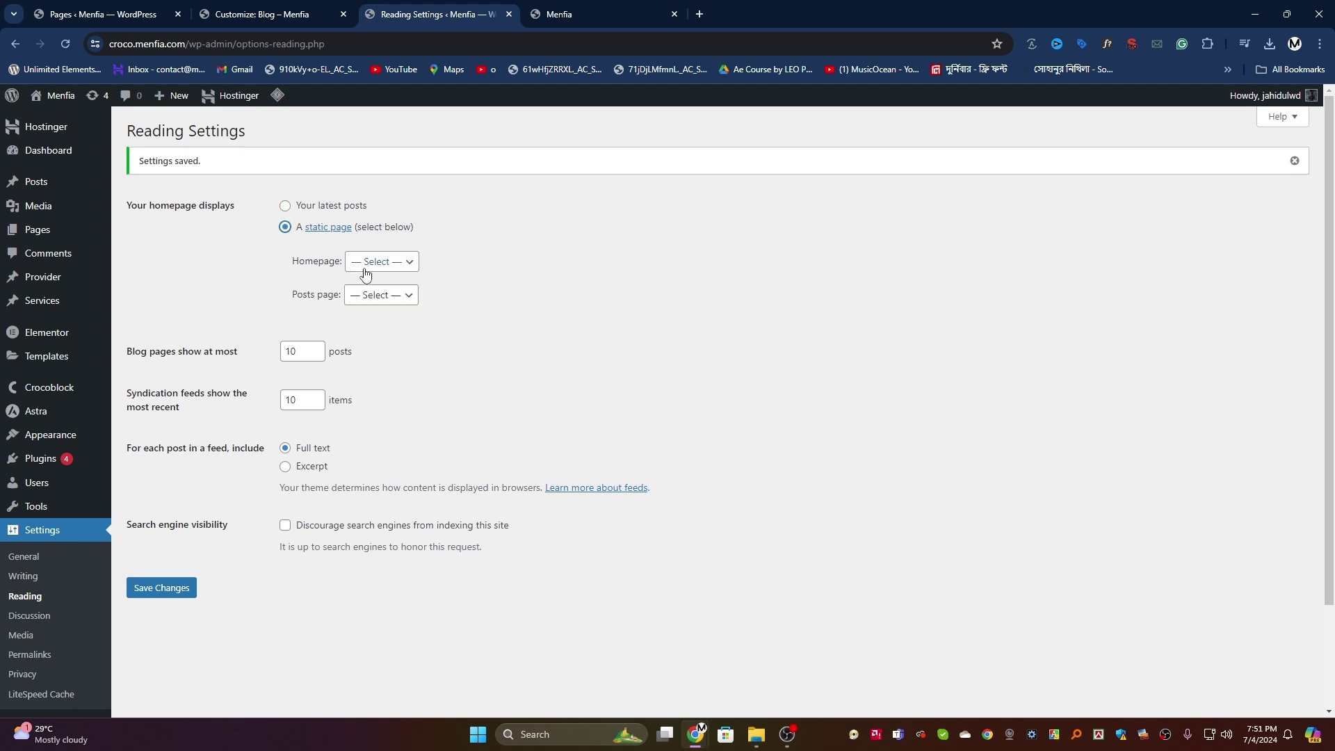
click(366, 262)
click(371, 309)
click(381, 295)
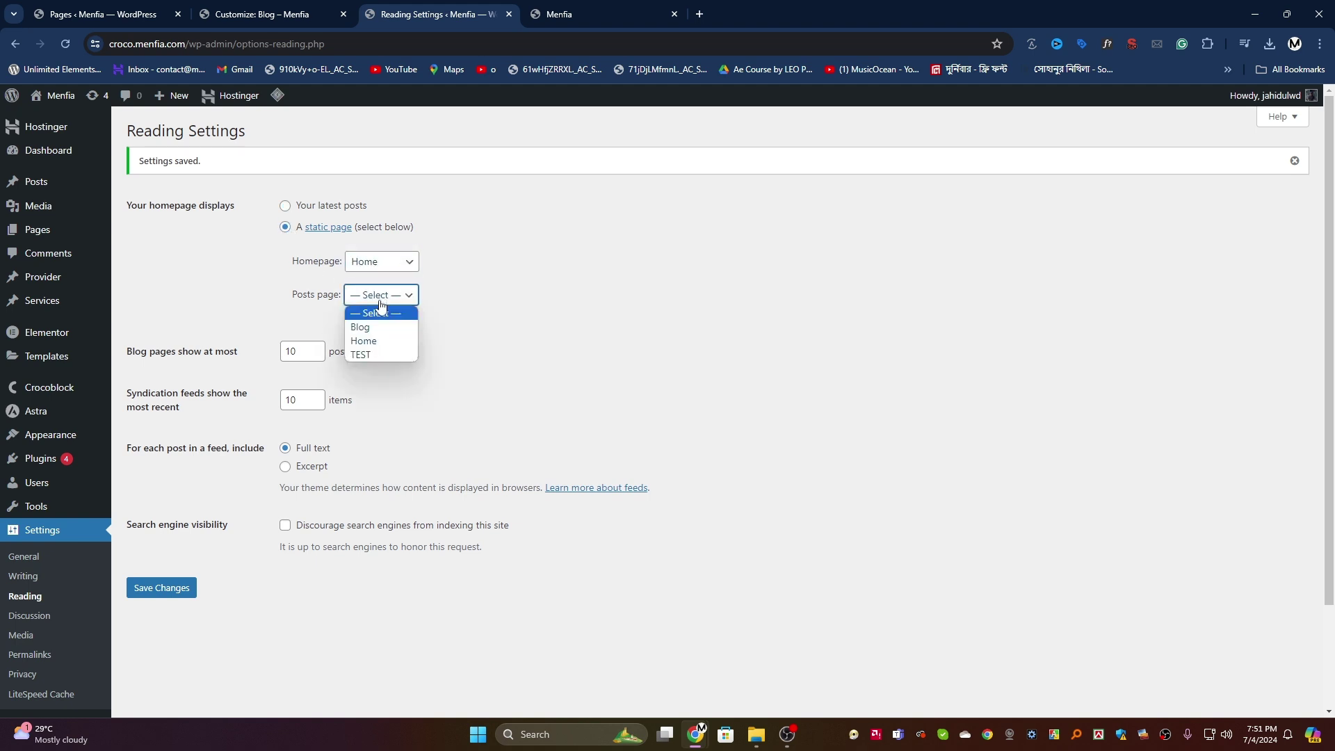
click(361, 324)
click(198, 588)
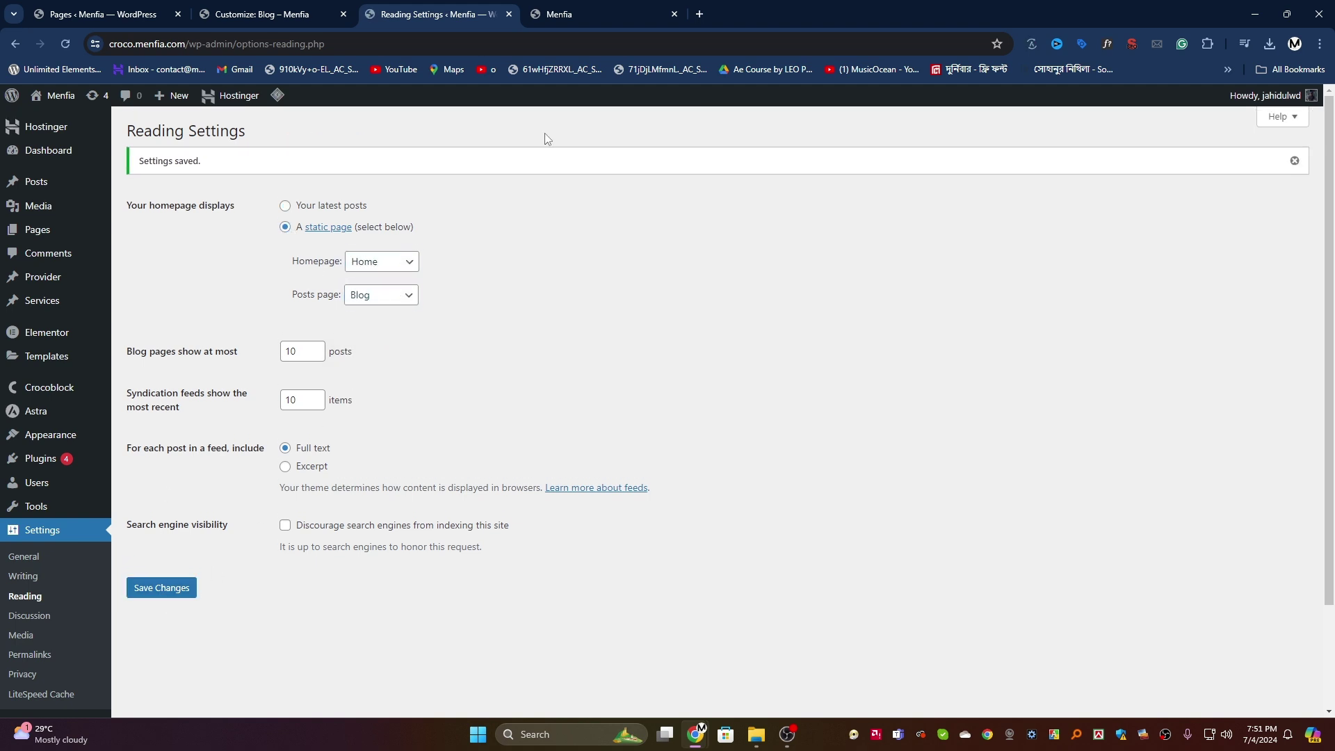
Step: Purge all site caches and open the Blog page on the live site
click(563, 14)
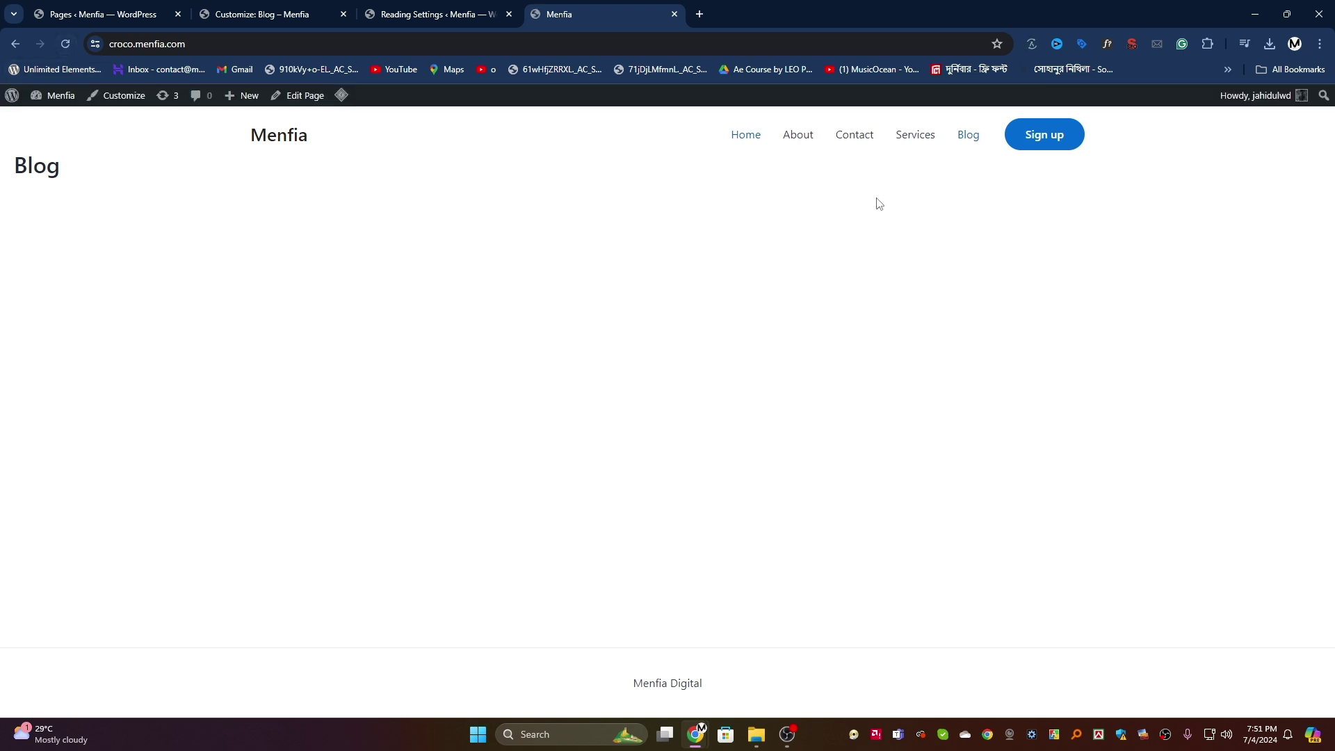
click(968, 136)
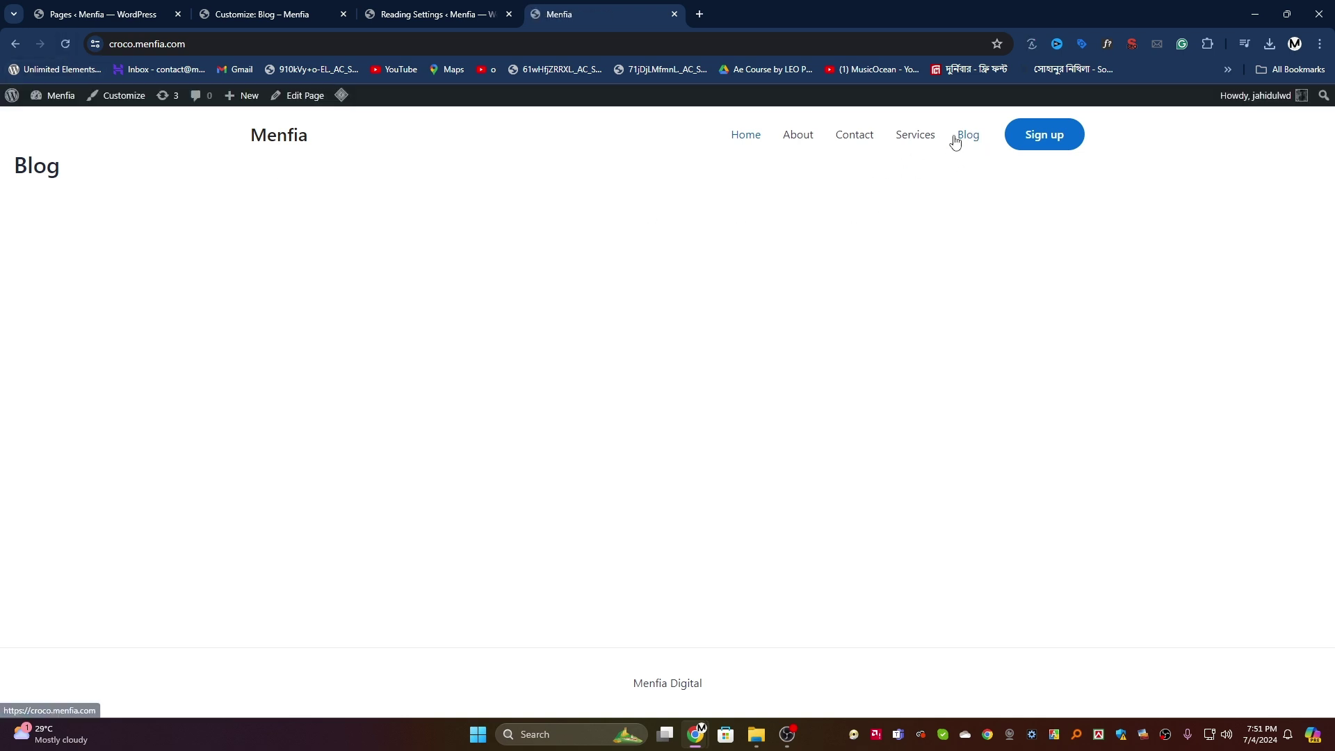
click(350, 157)
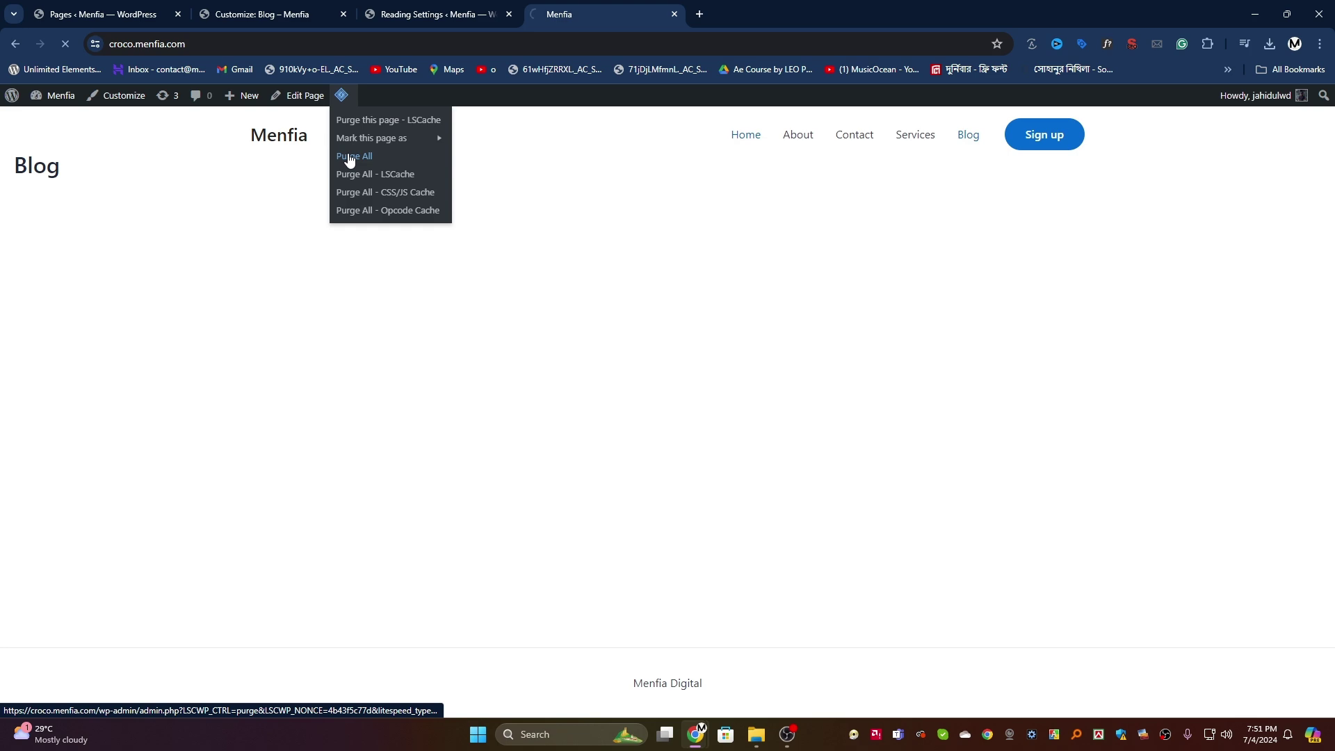
click(964, 138)
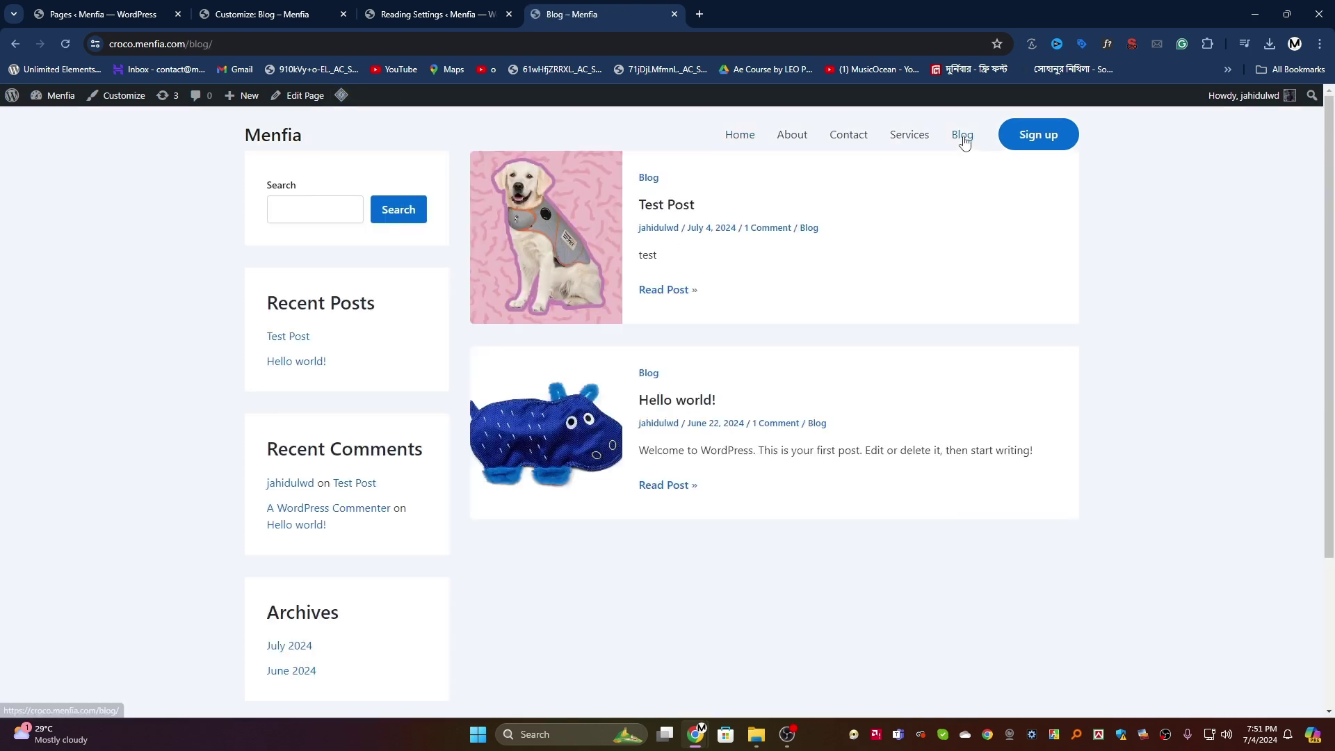
click(288, 8)
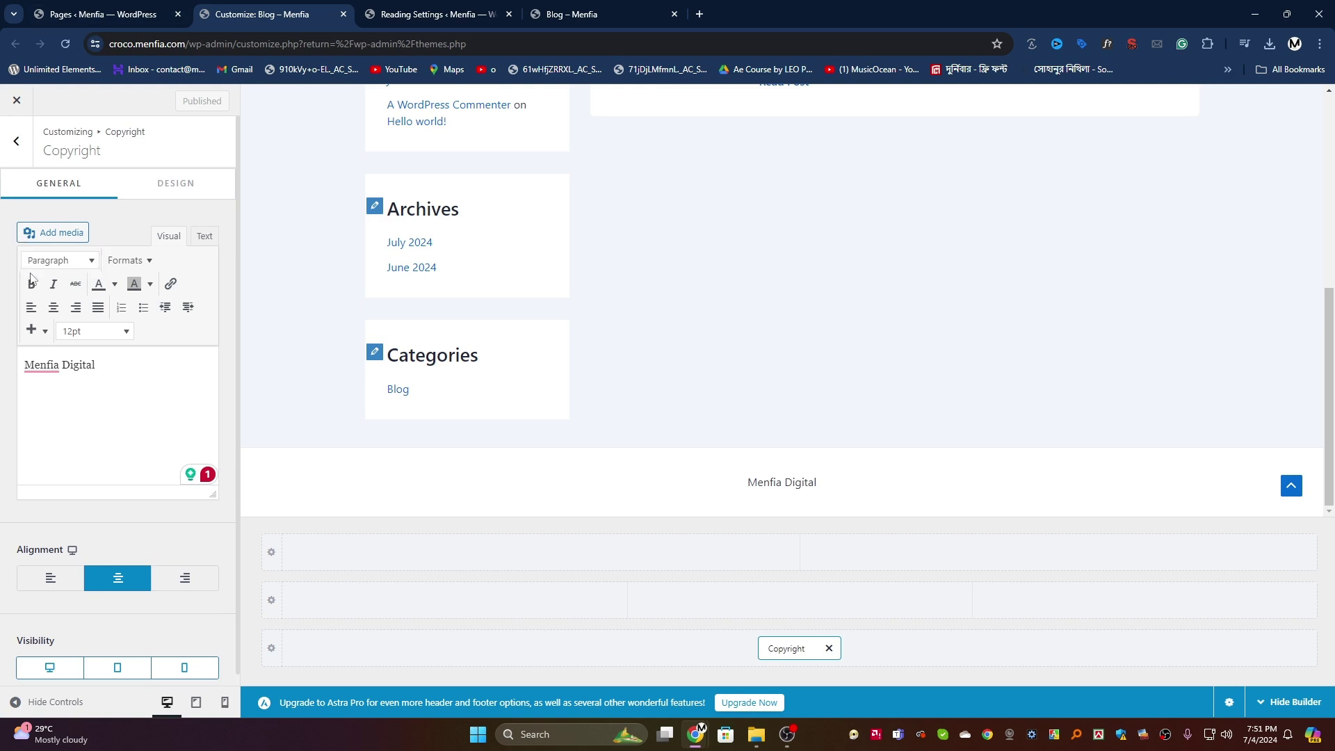
Step: Add Widget 1 to the footer with a Heading block reading 'Usefull Links'
click(599, 556)
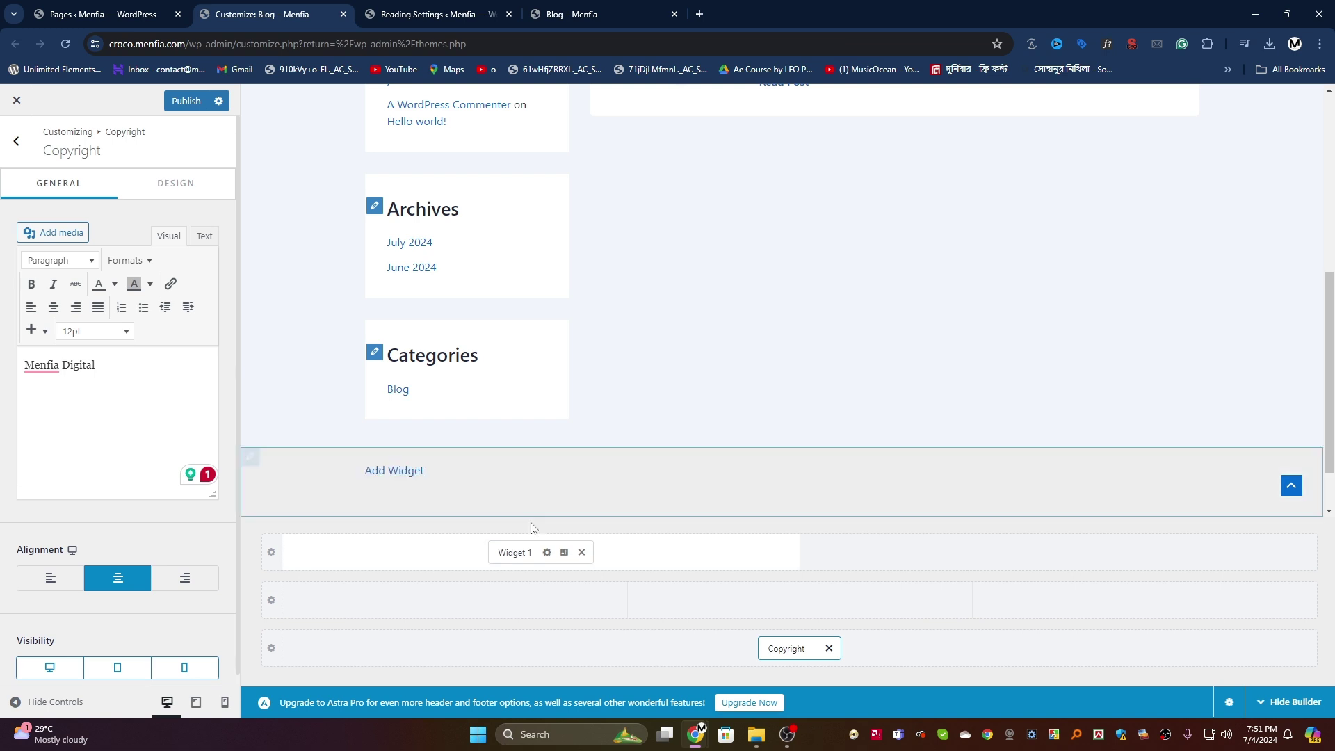
click(526, 552)
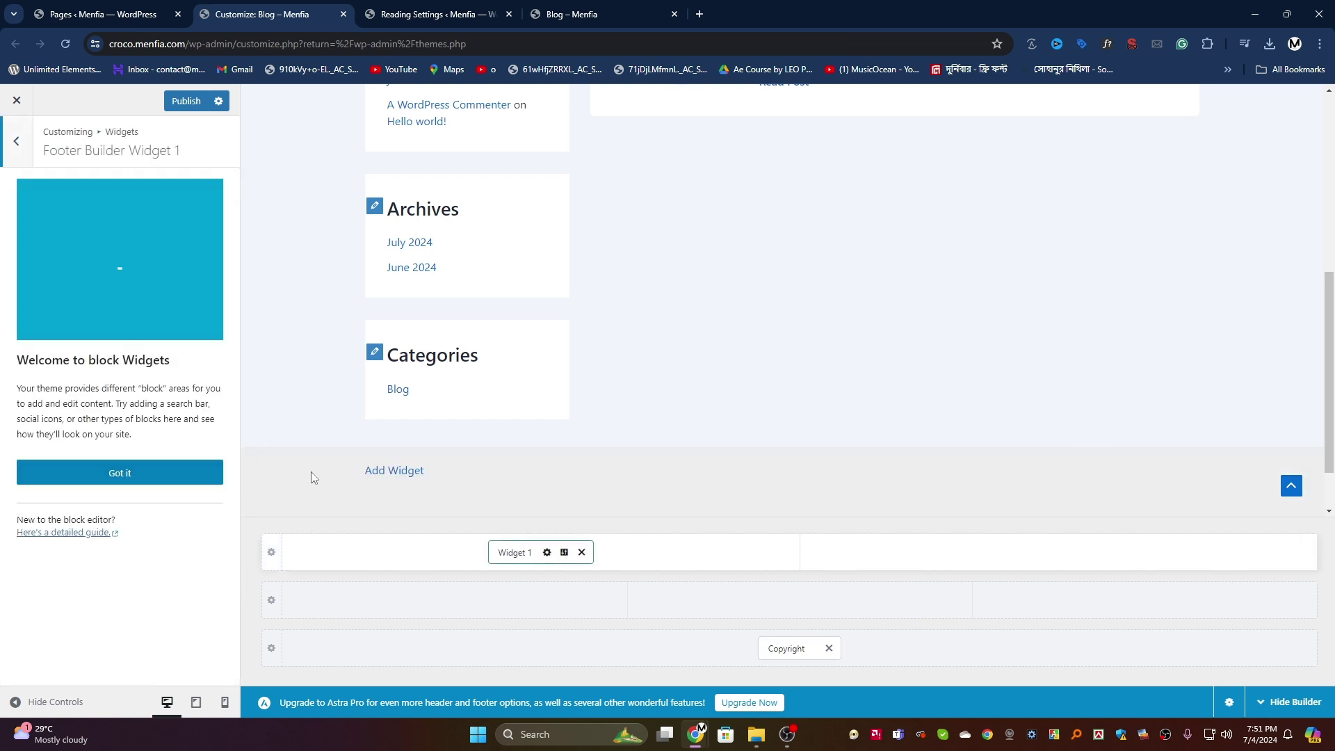
click(117, 473)
click(126, 254)
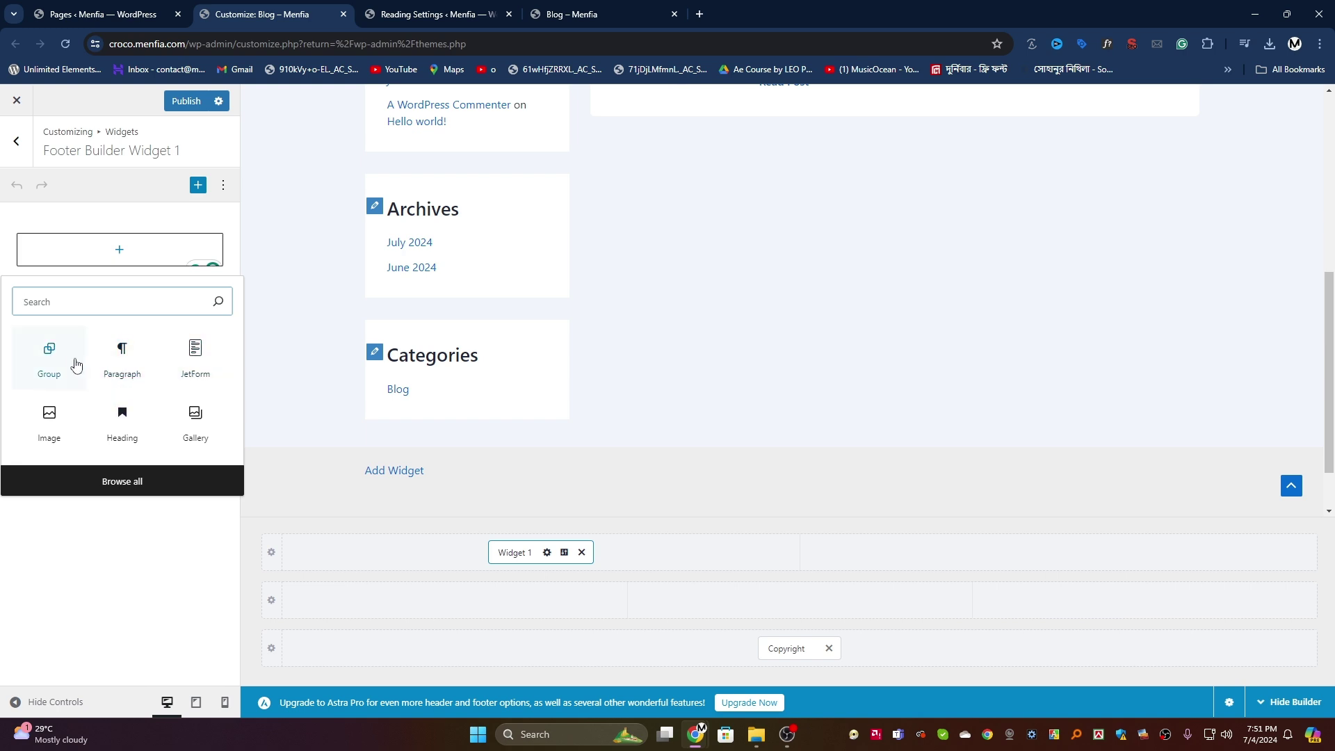
click(122, 420)
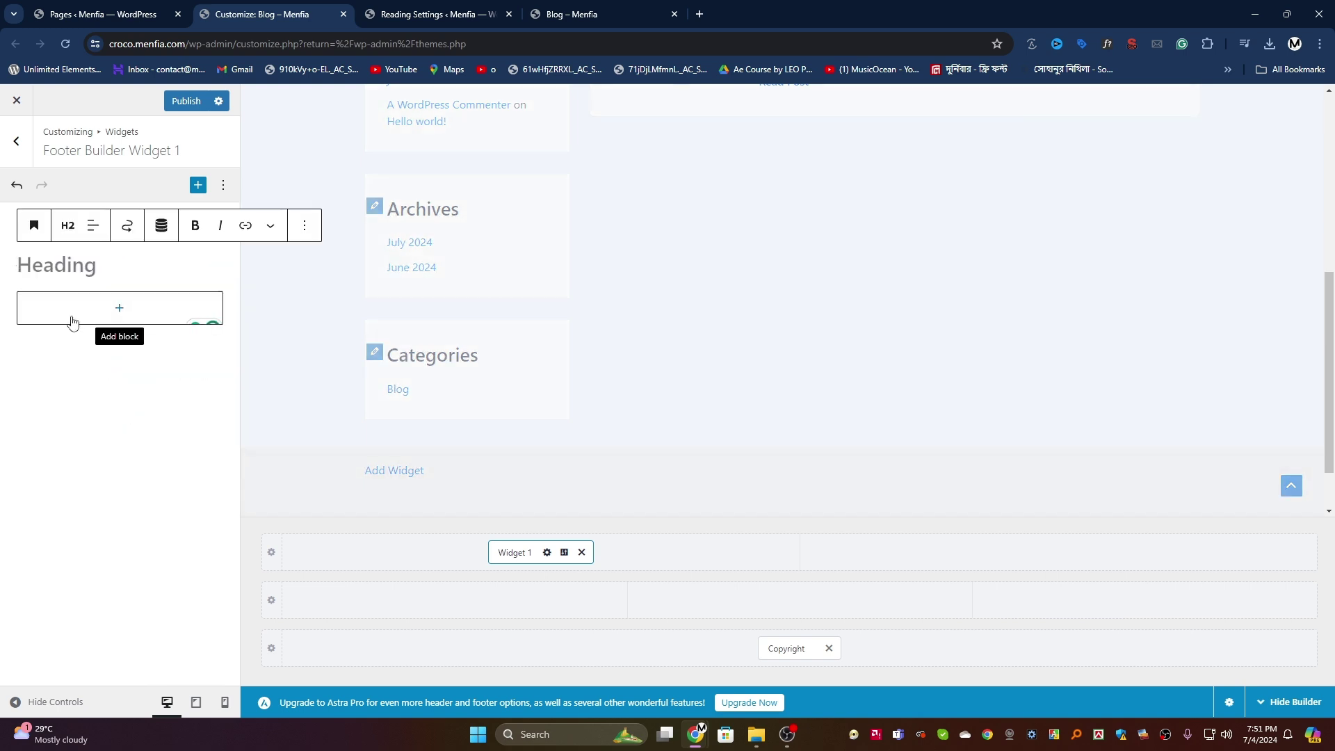
text(Us)
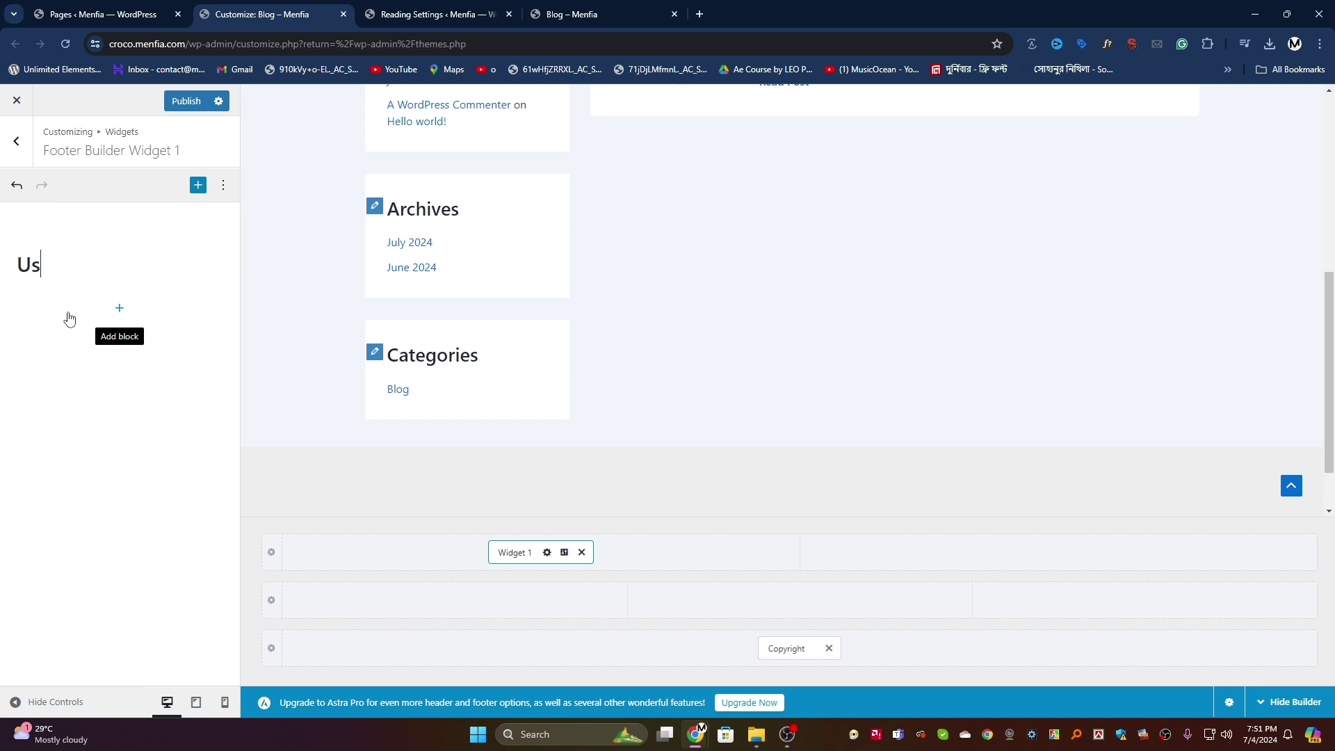
text(efull Links)
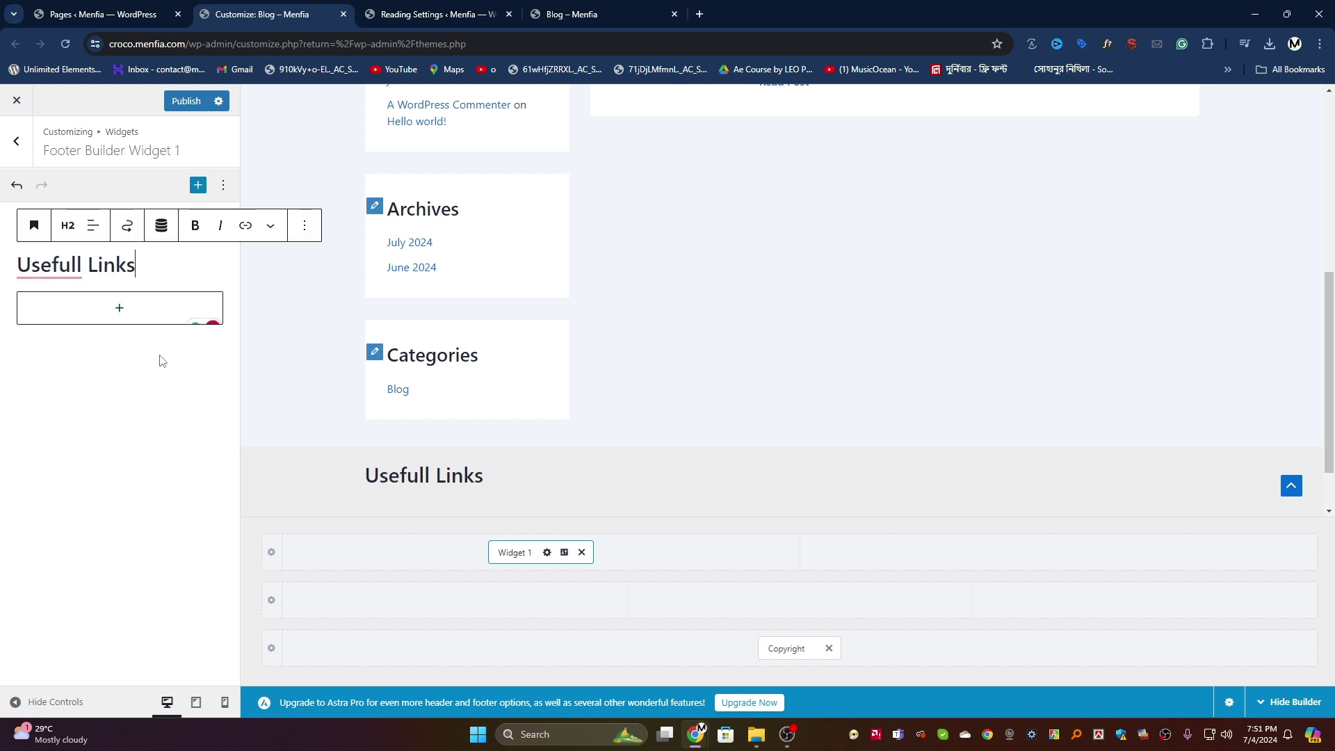
Step: Add a Navigation Menu block set to the header menu below it and publish
click(103, 306)
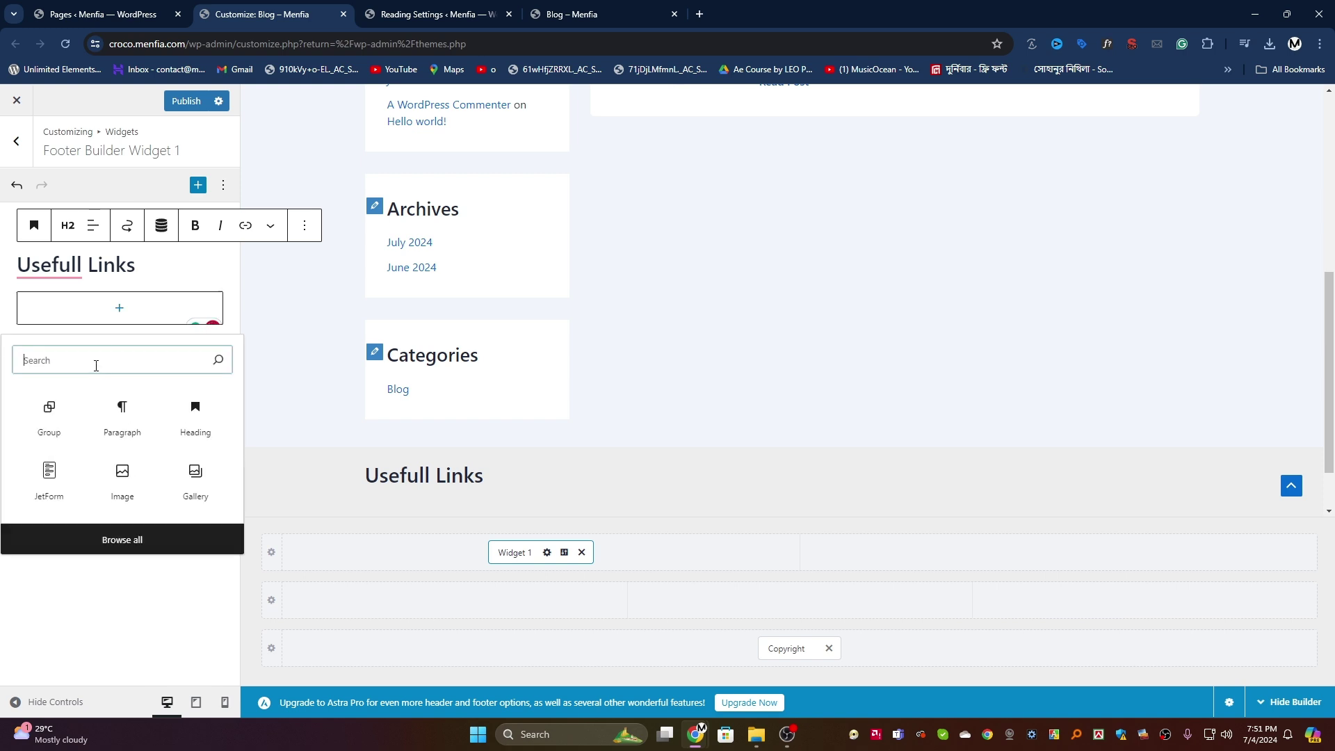
text(nav)
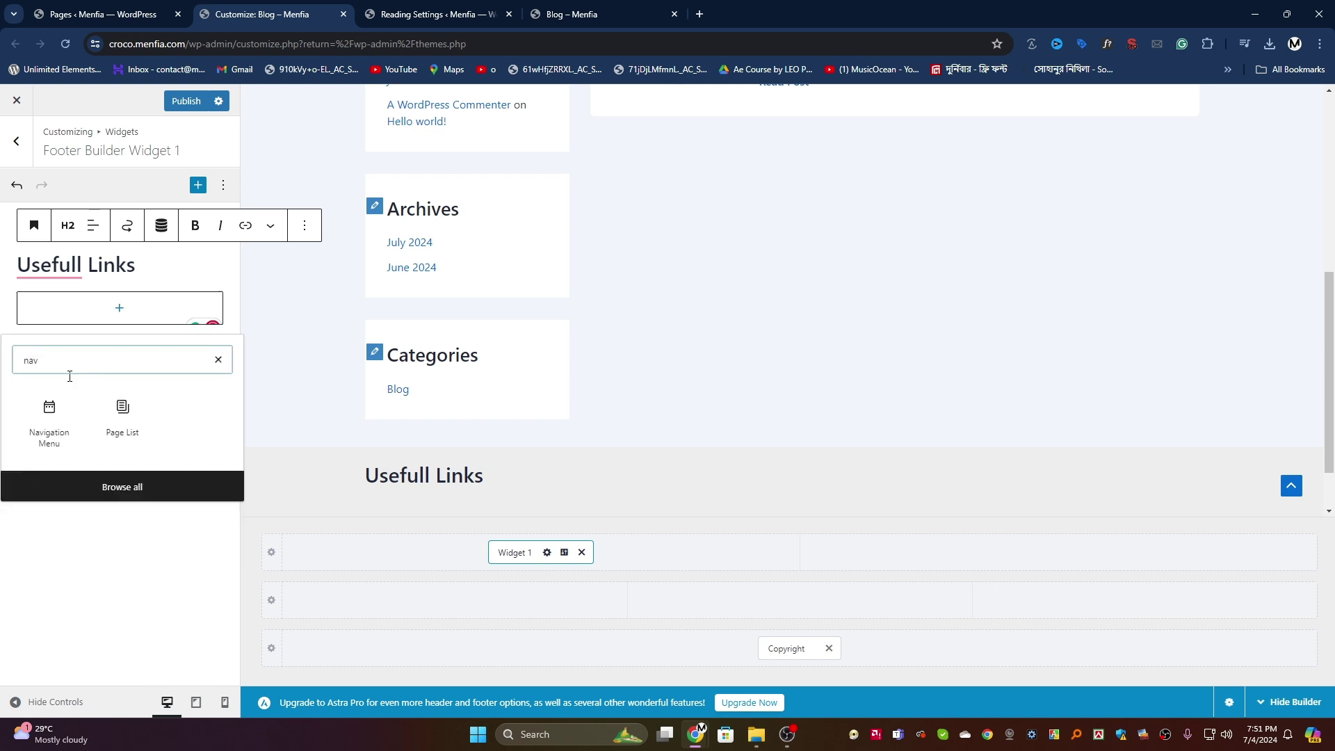
click(49, 413)
click(95, 430)
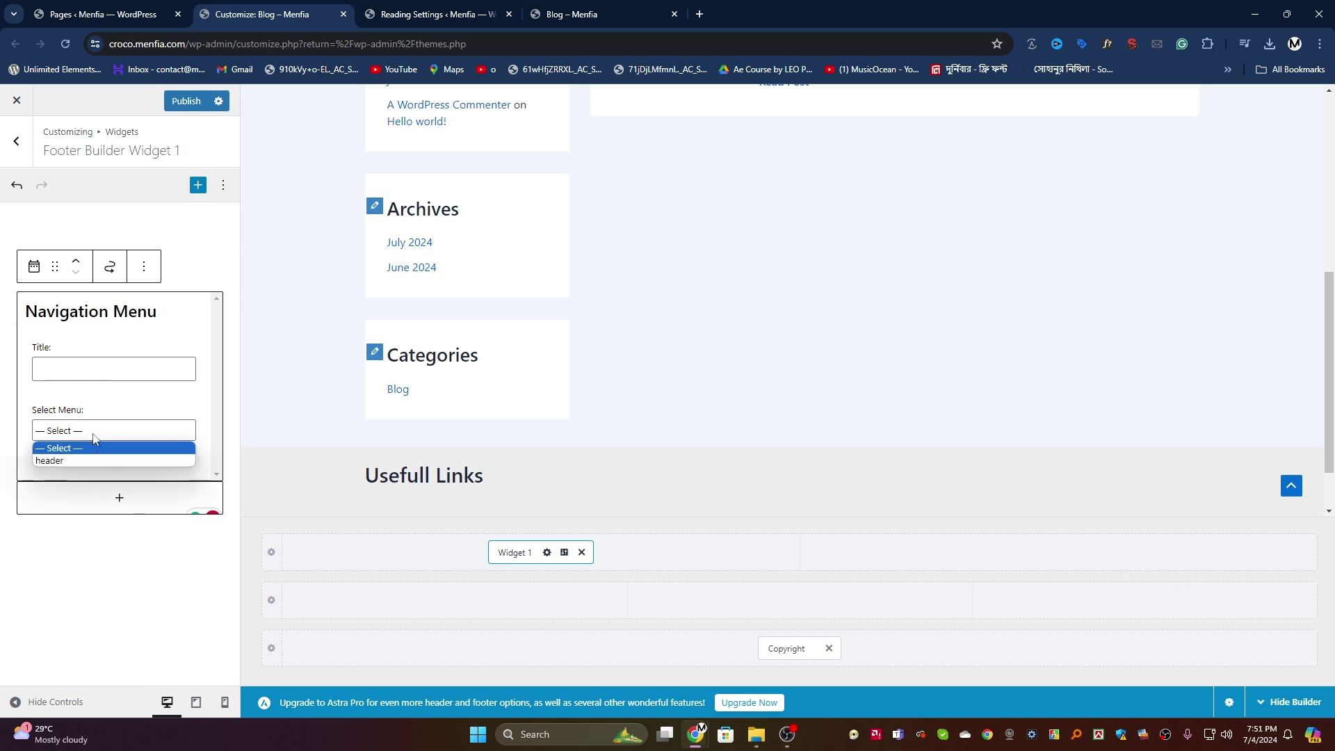
click(86, 448)
click(78, 435)
click(70, 460)
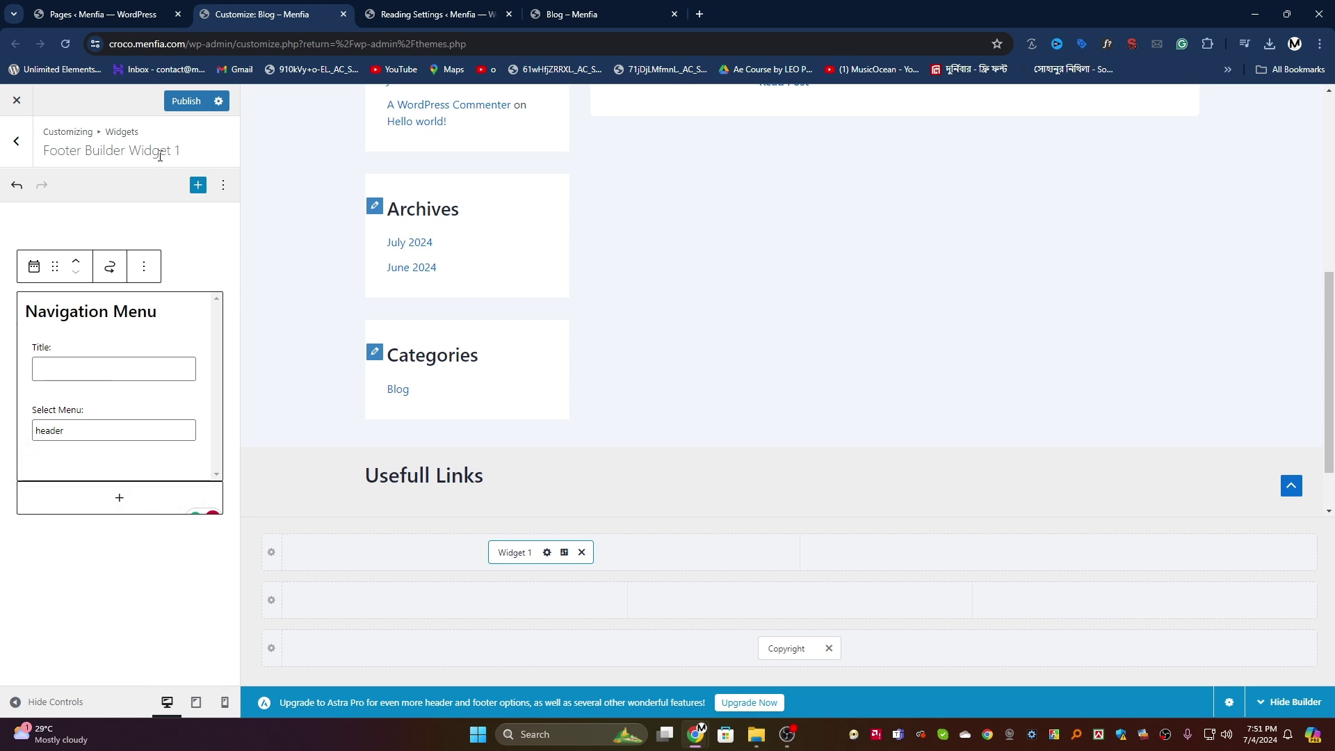
click(188, 101)
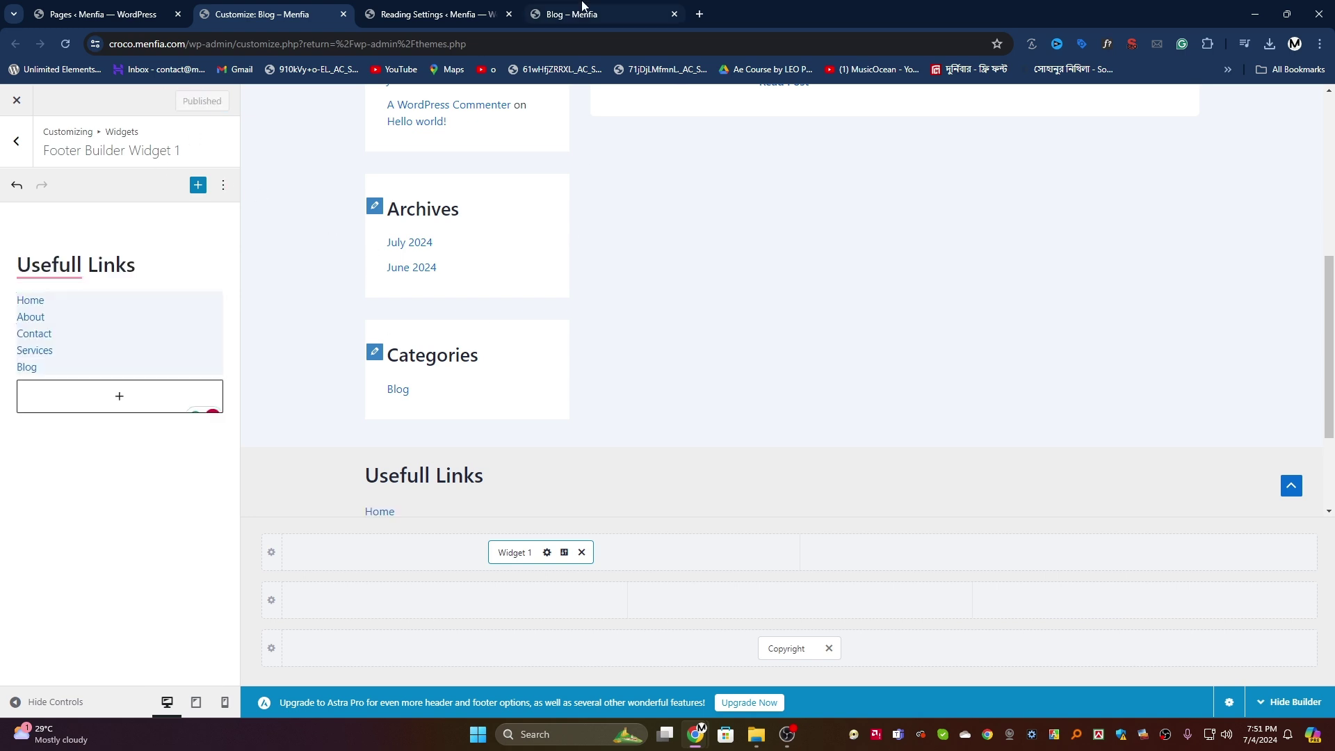
Step: Check the Usefull Links heading and its Home to Blog links in the live blog footer
click(575, 10)
scroll(409, 483, down, 1)
scroll(408, 483, down, 5)
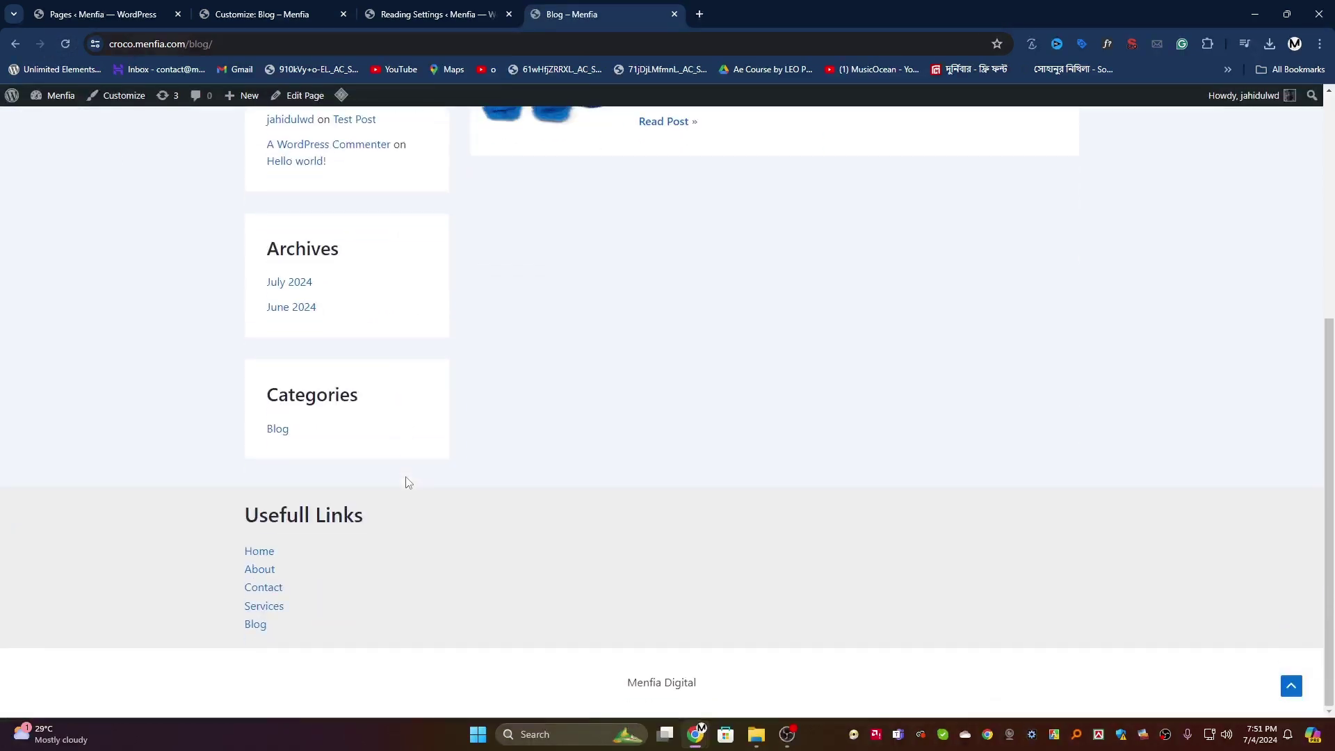
drag(292, 632, 211, 544)
click(513, 558)
drag(243, 516, 302, 623)
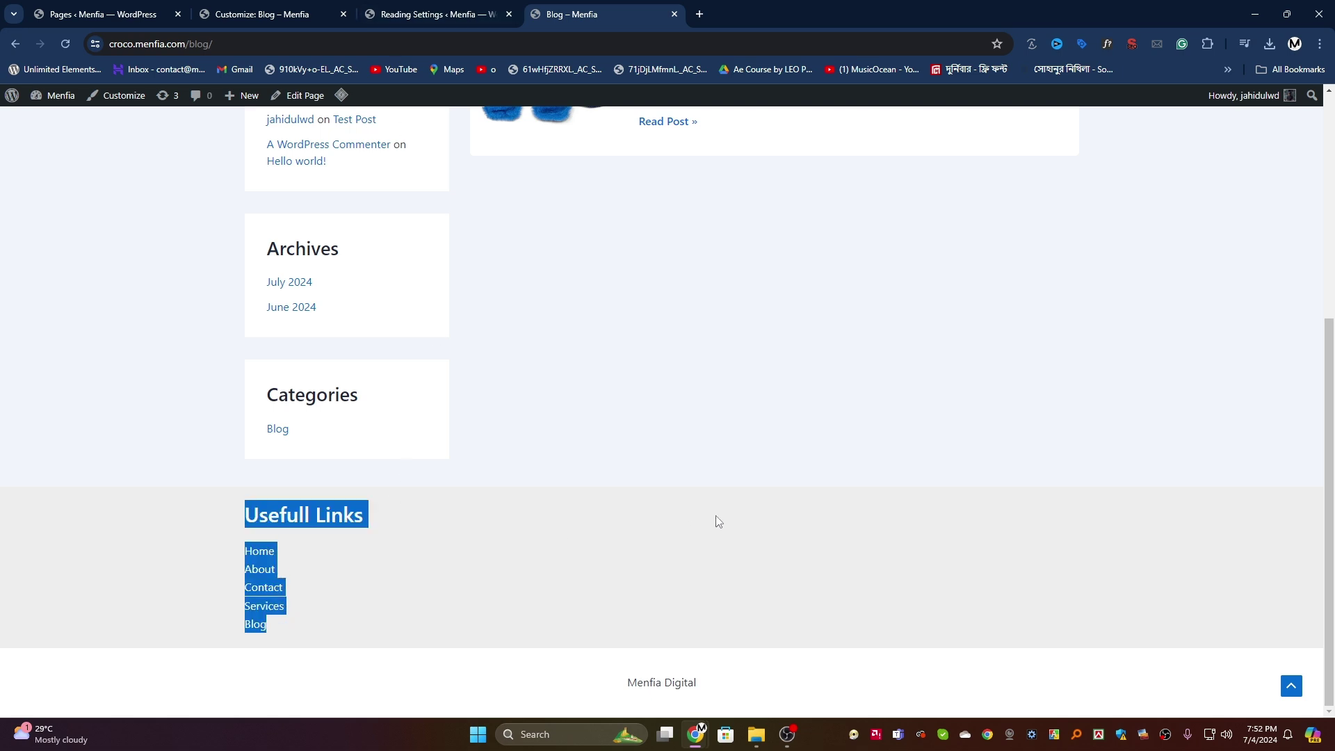
Step: Glance at the Reading Settings tab and the screen recorder, then return to the browser
click(397, 6)
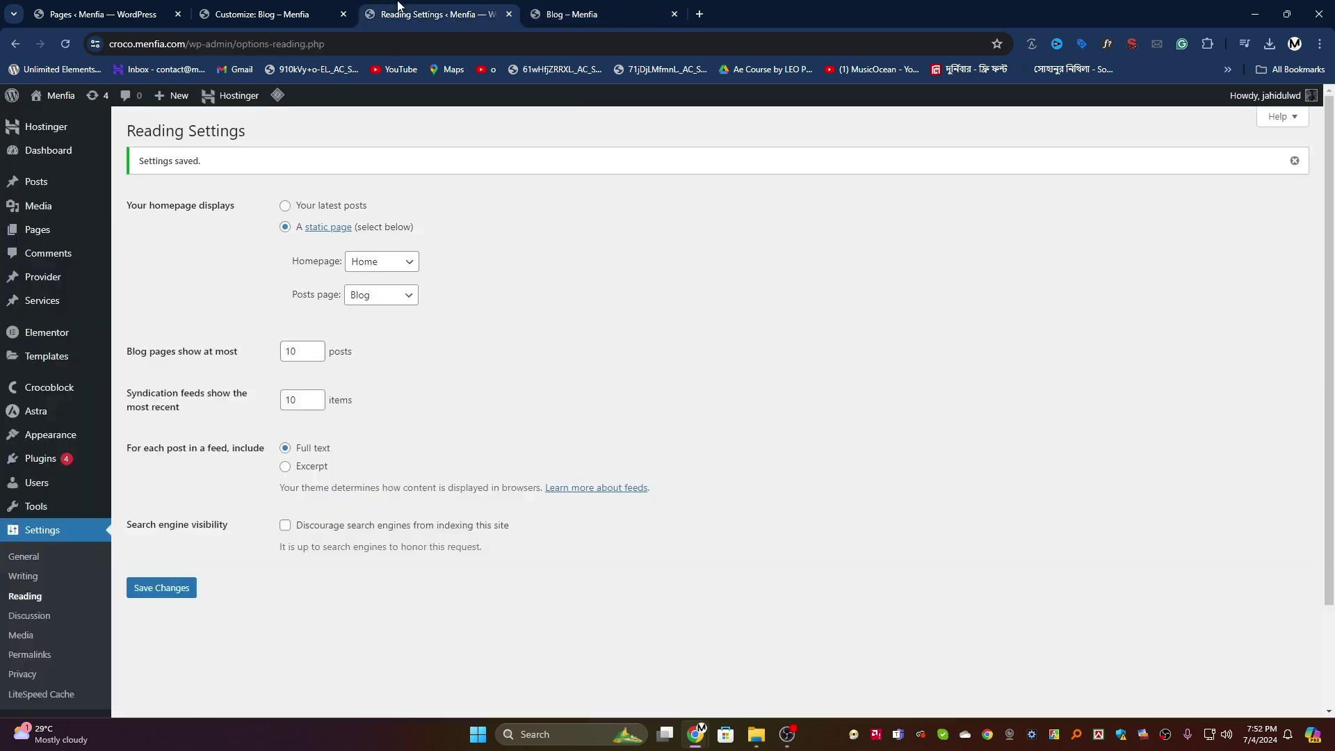
click(786, 737)
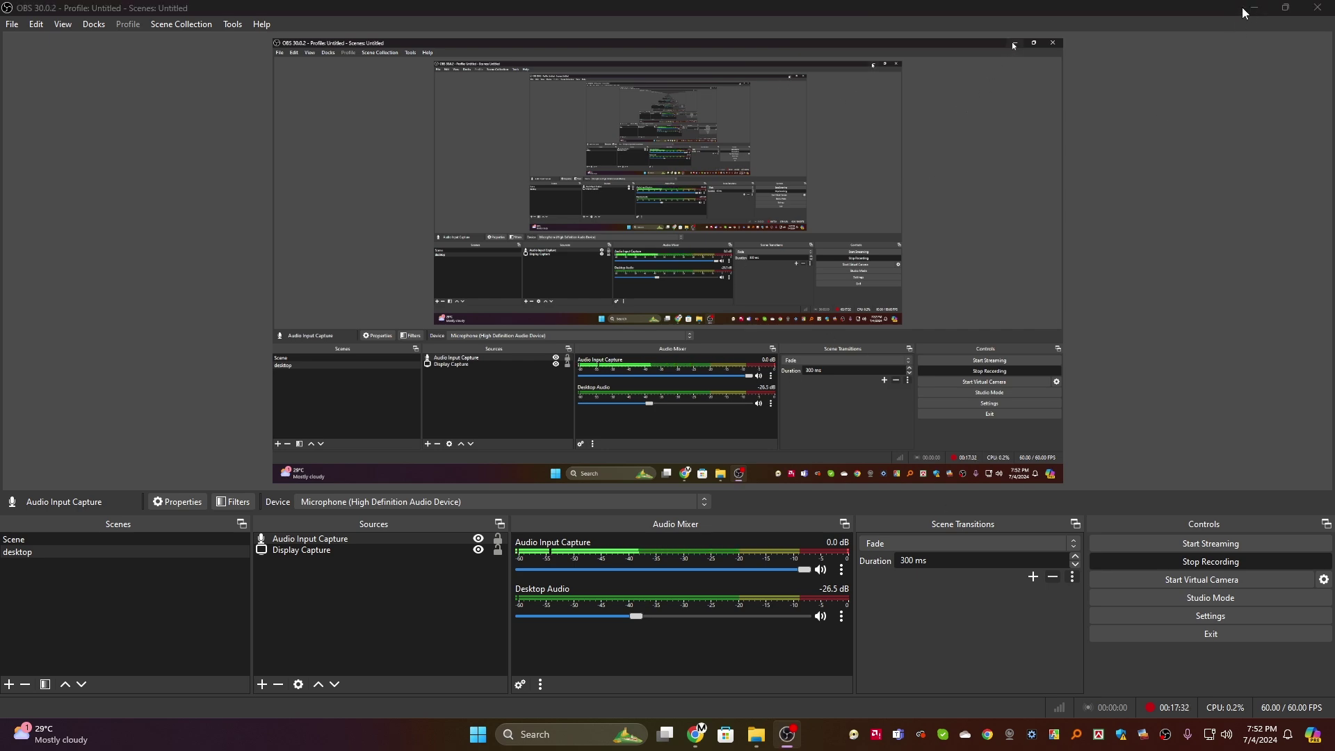
key(alt+Tab)
Step: Remove the Copyright element from the bottom footer row and publish the change
click(255, 10)
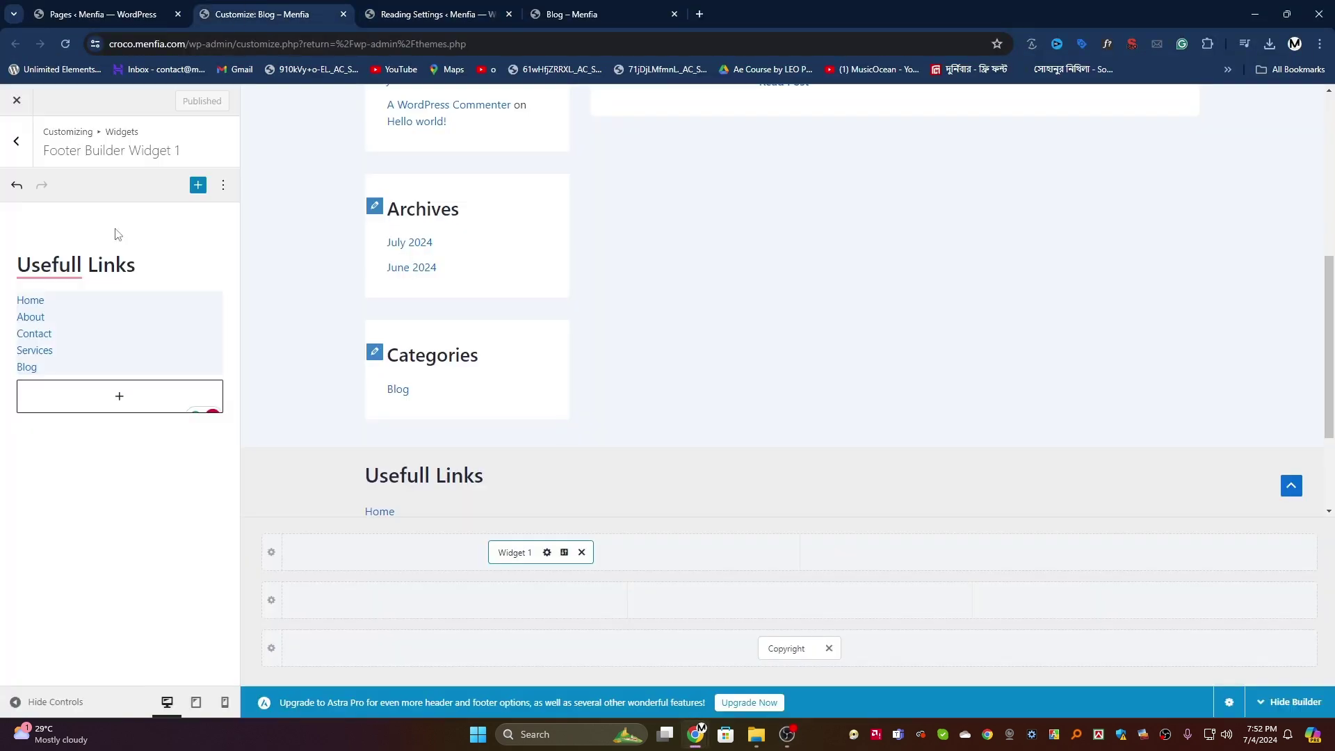
click(21, 146)
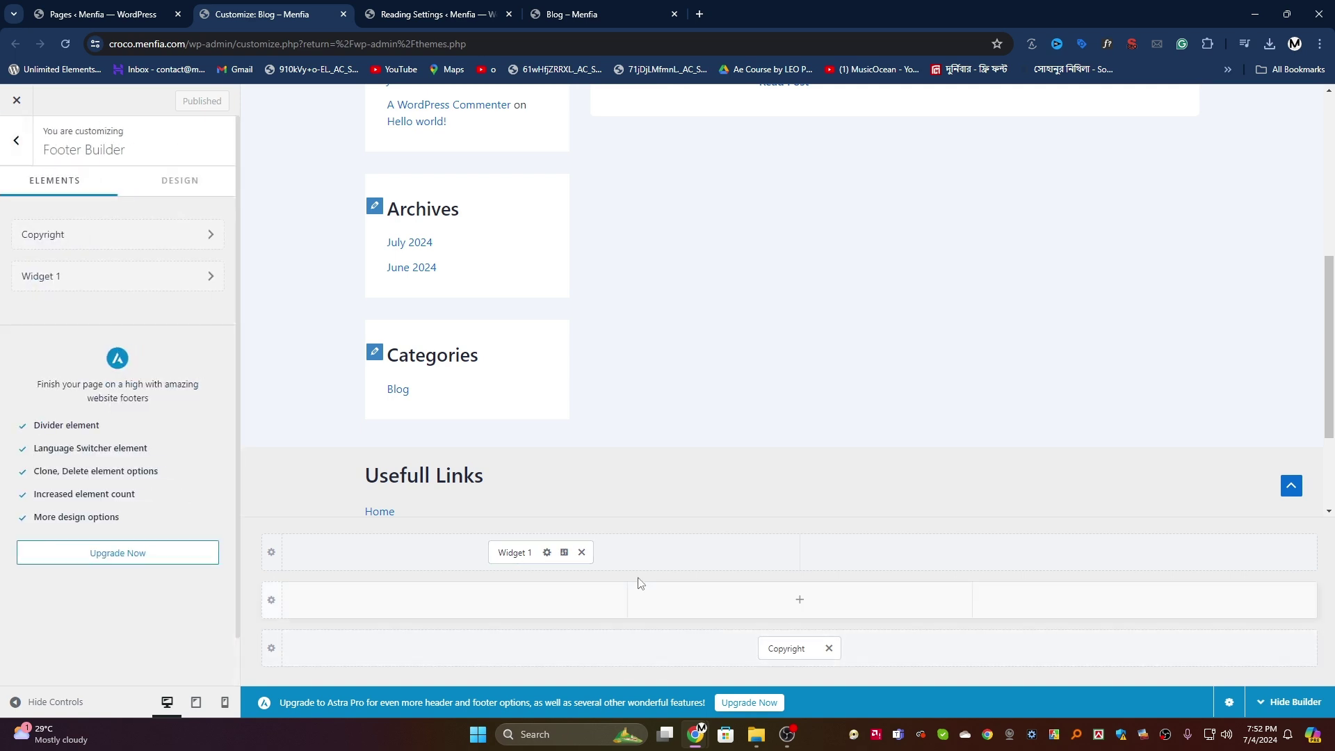
click(866, 560)
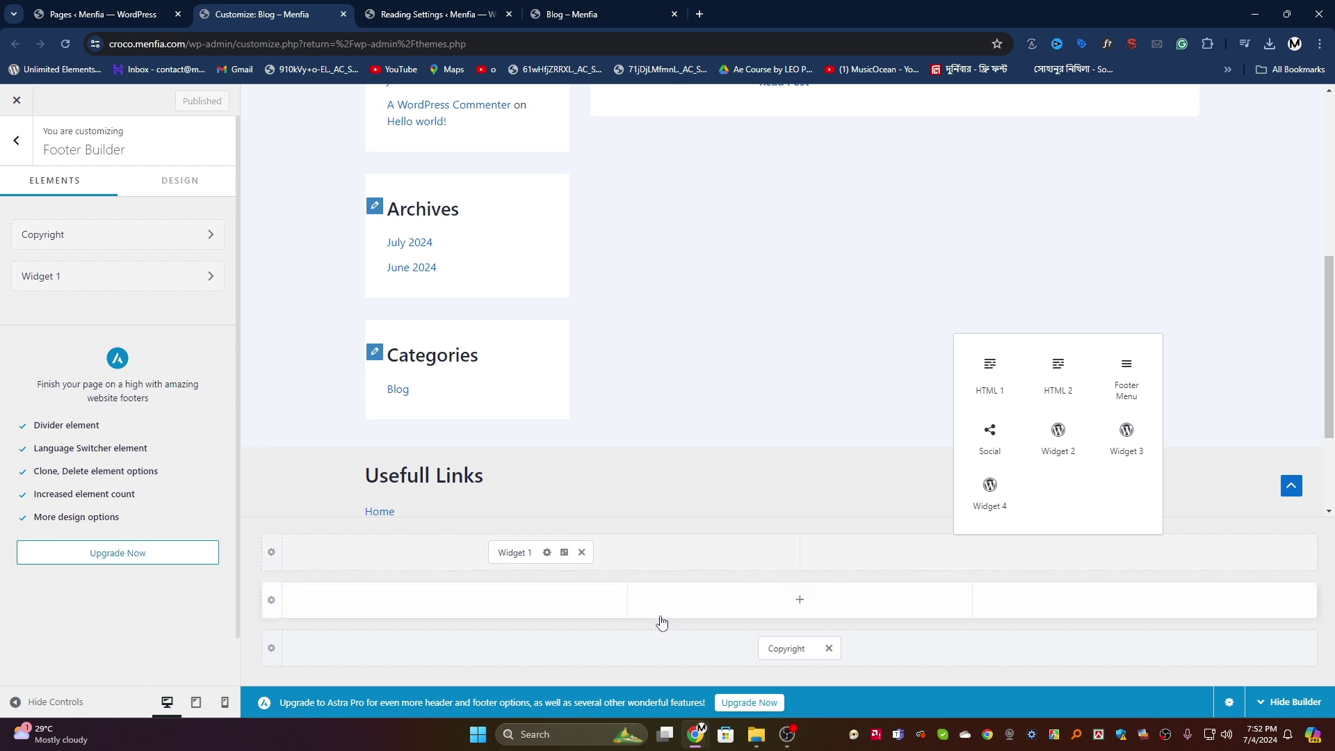
click(656, 614)
click(548, 607)
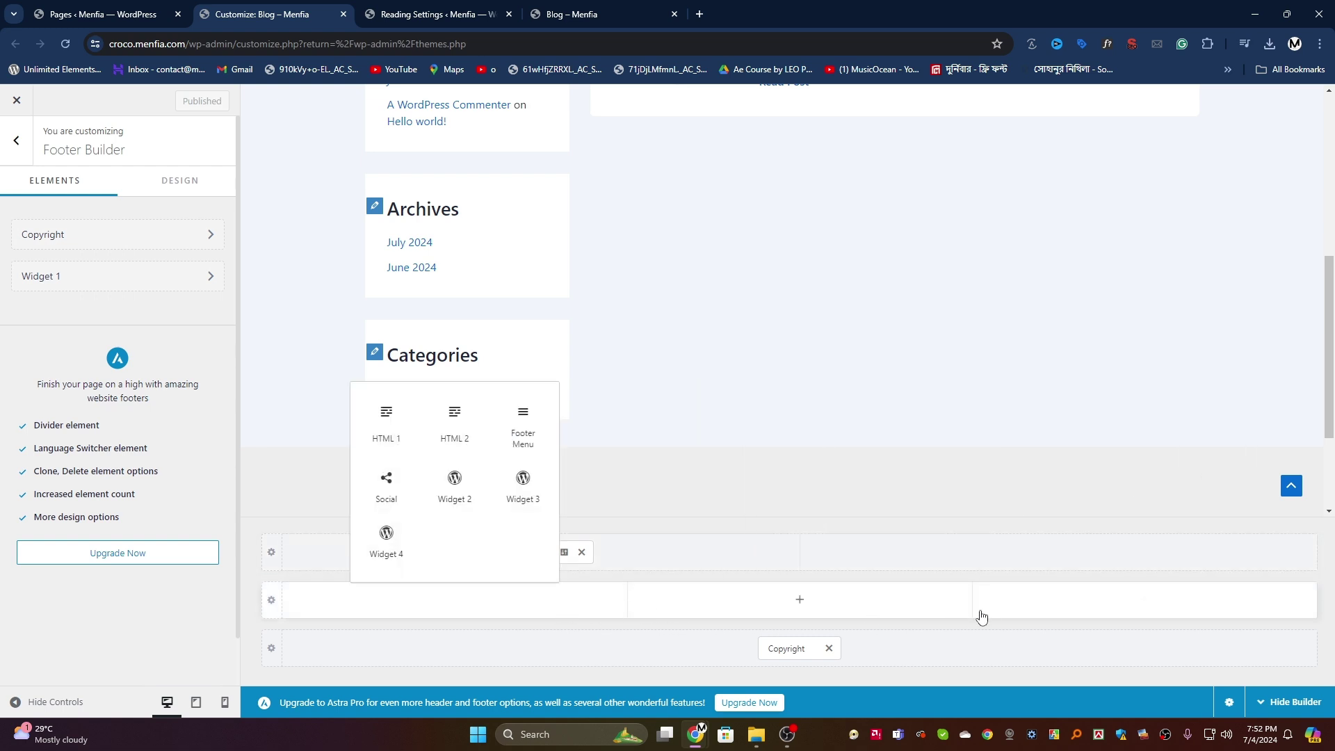
click(445, 657)
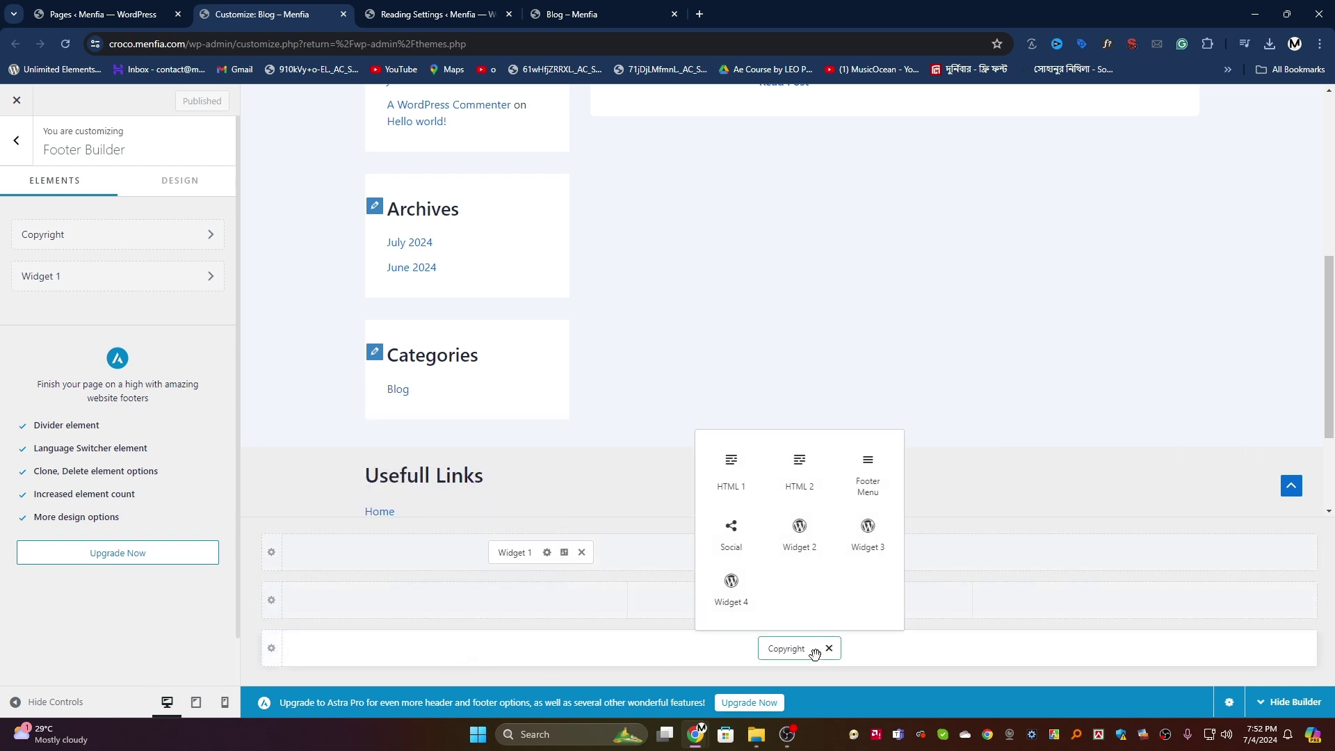
click(829, 649)
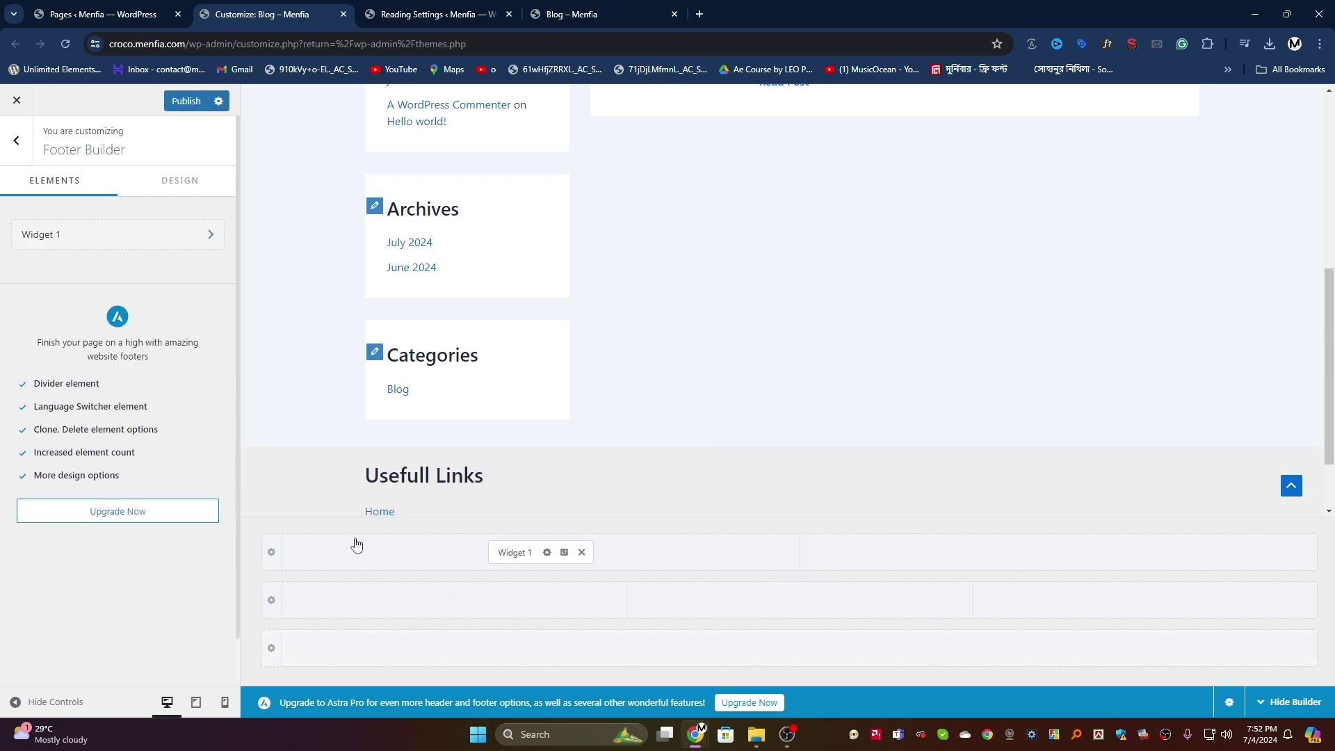
click(180, 104)
Step: Reload the live Blog page to confirm only the Usefull Links footer remains
scroll(605, 381, down, 2)
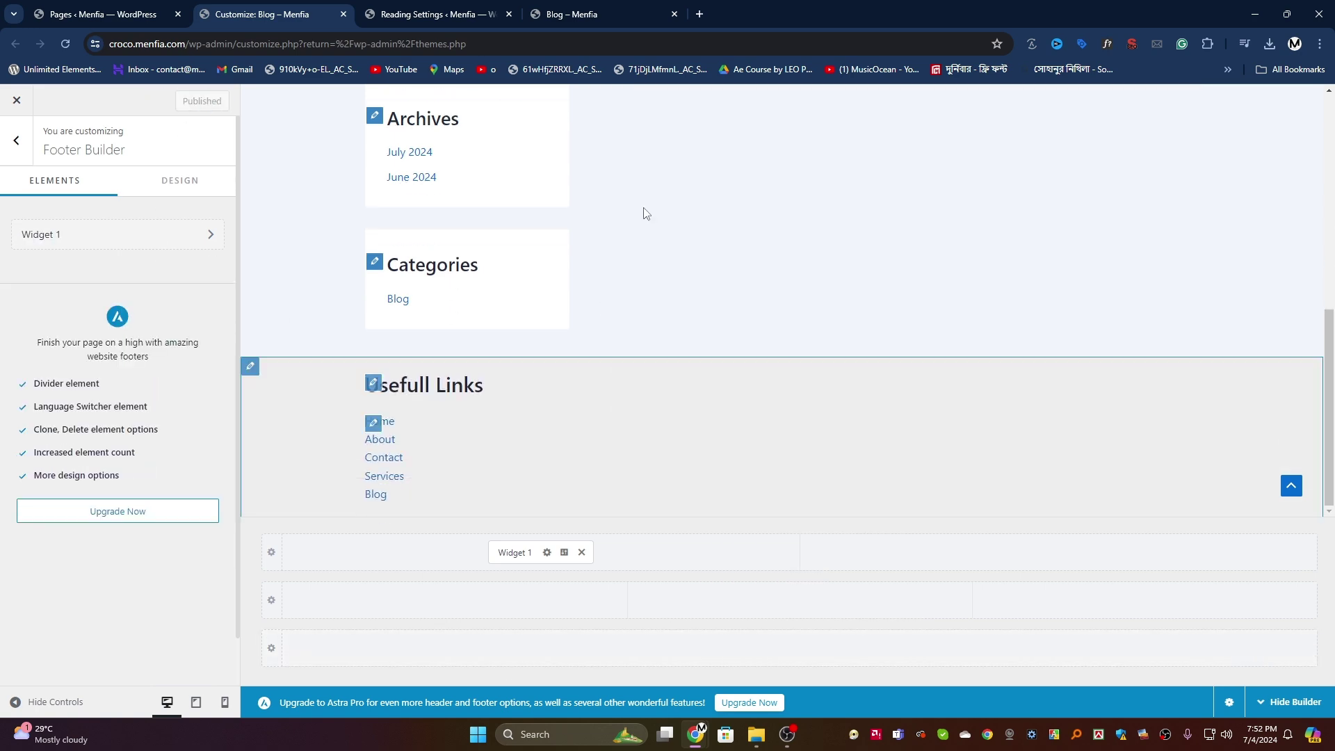
click(600, 13)
click(67, 46)
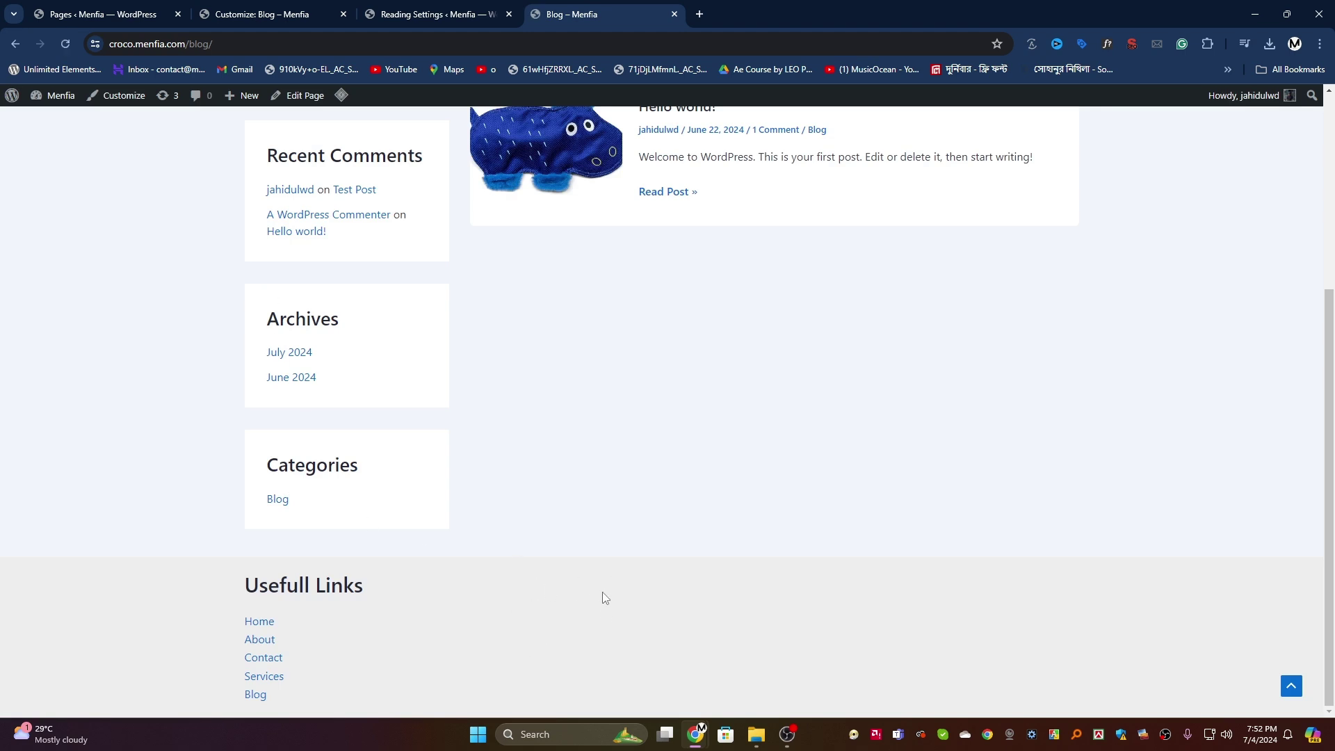
click(379, 16)
Step: Browse the Forms custom post type's Archive Forms layout settings without changing anything
click(268, 13)
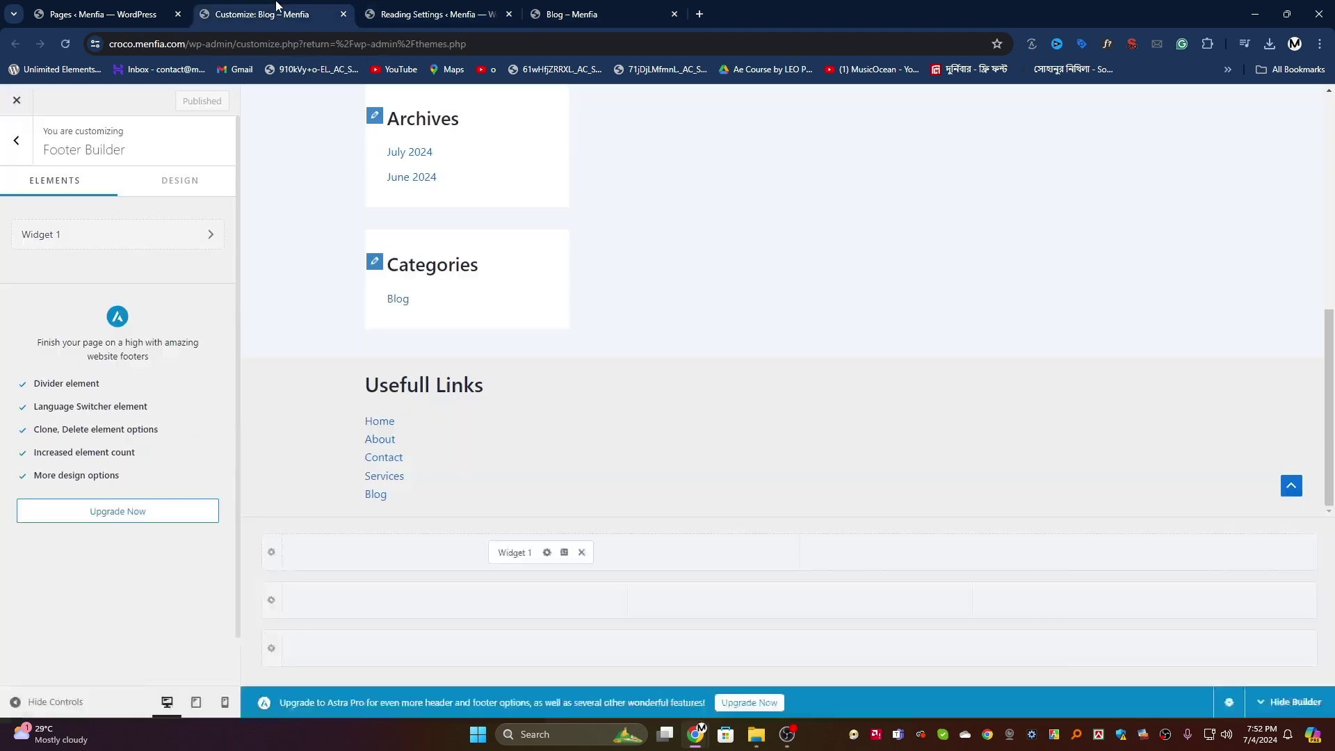
click(15, 142)
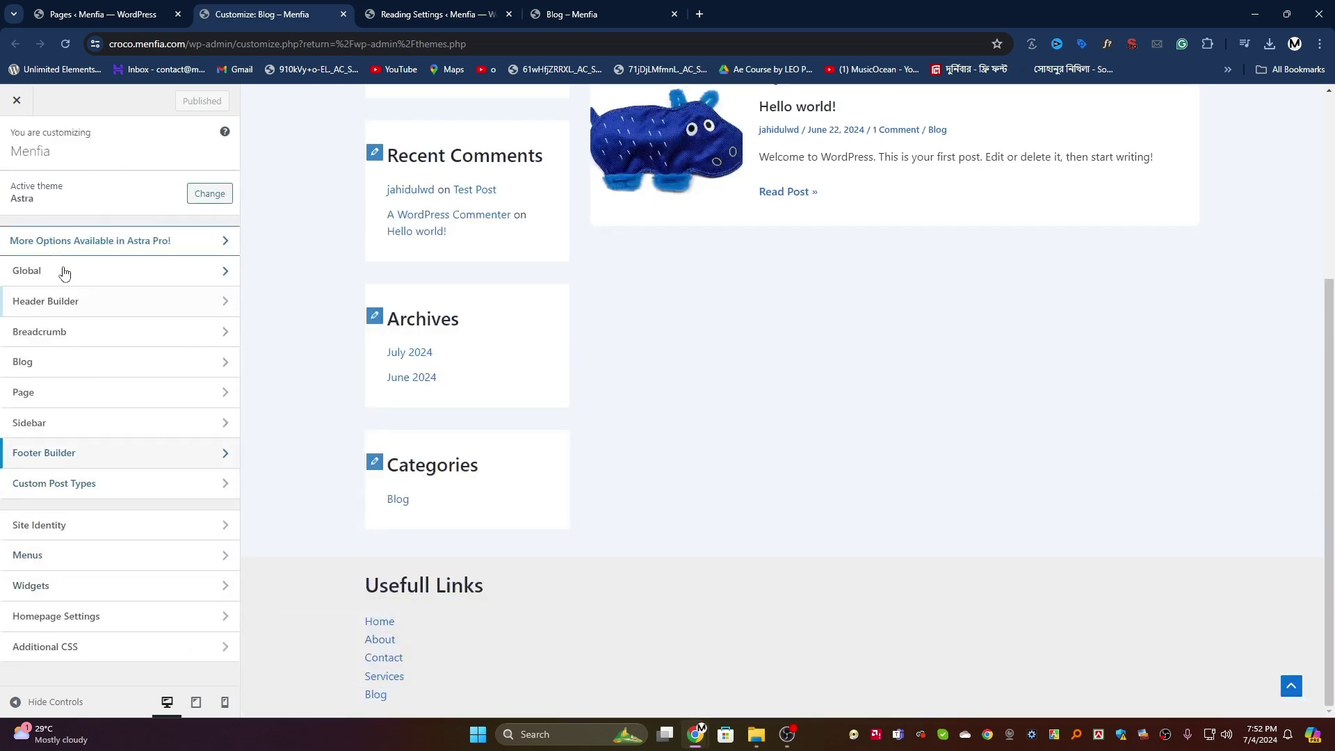
click(92, 487)
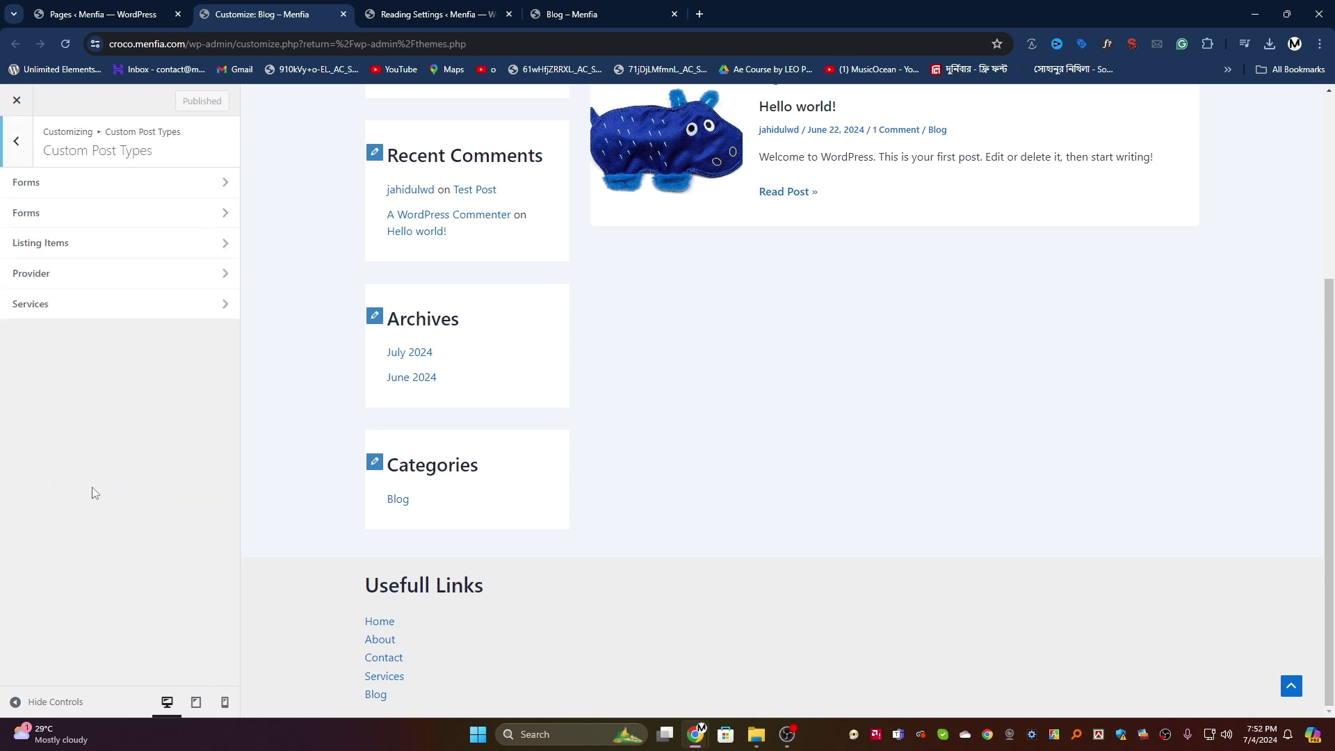
click(114, 195)
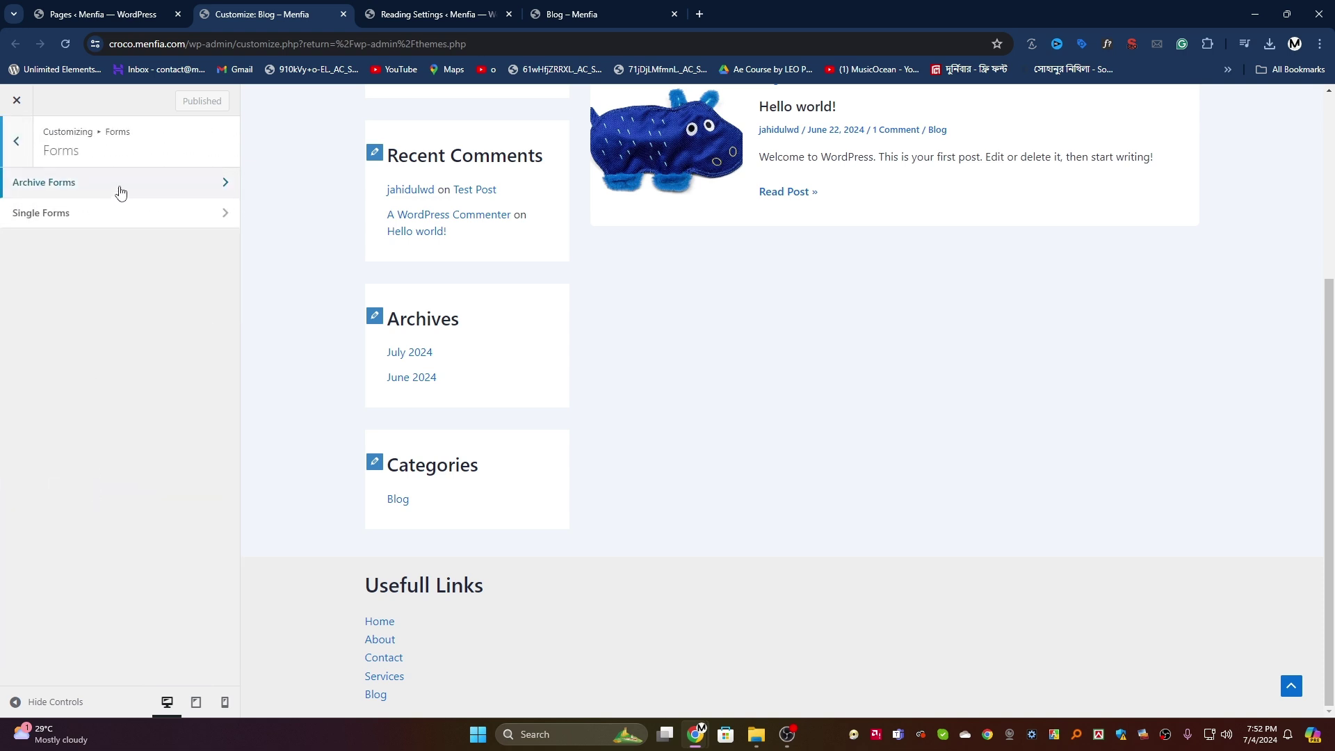
click(119, 189)
click(16, 143)
click(15, 139)
Step: Browse the Single Listing Items layout settings, then bring up Homepage Settings
click(97, 245)
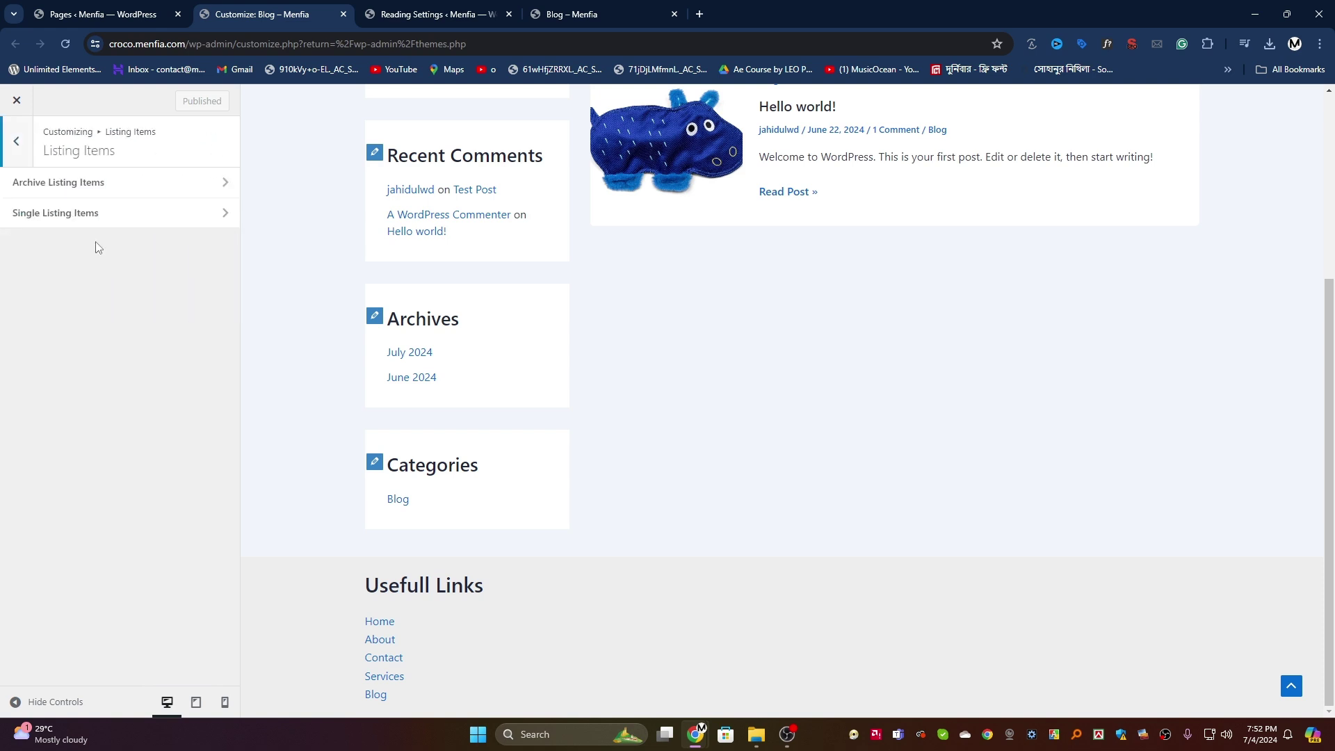
click(102, 219)
scroll(122, 426, down, 3)
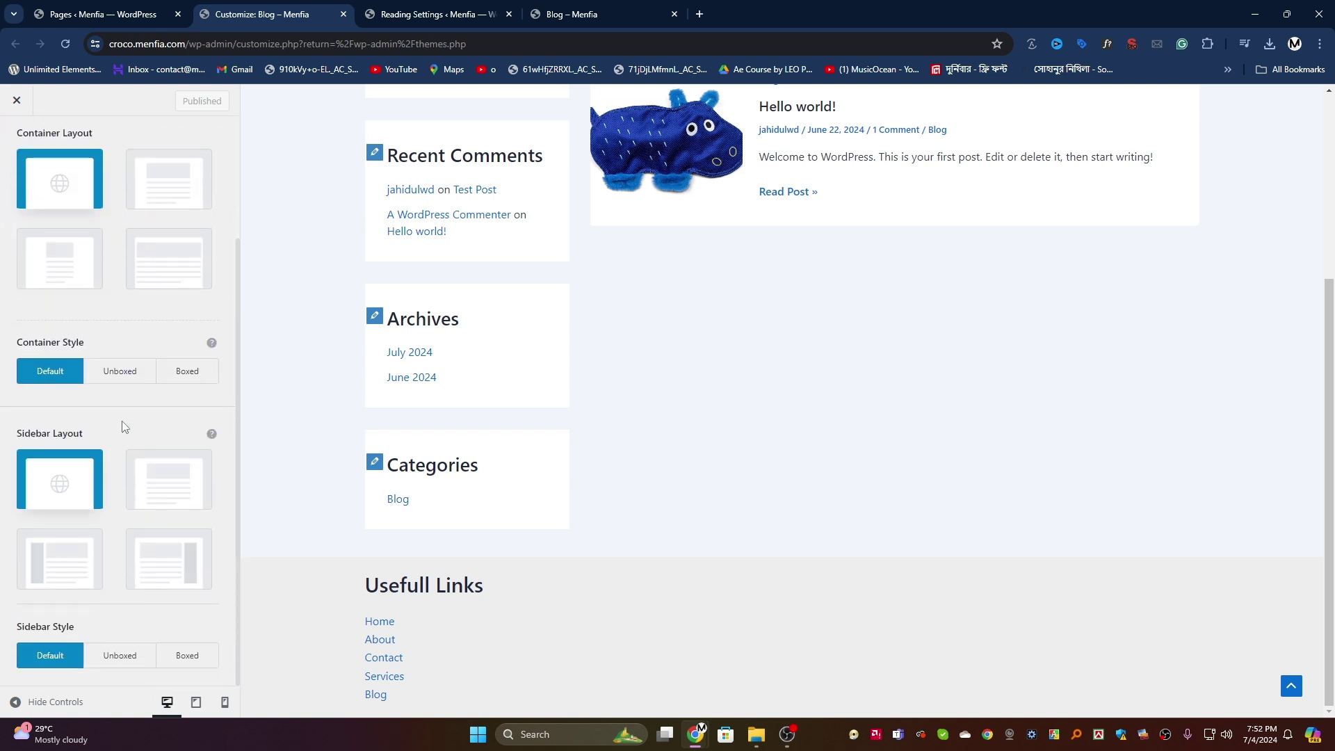
scroll(122, 426, up, 3)
click(17, 148)
click(16, 141)
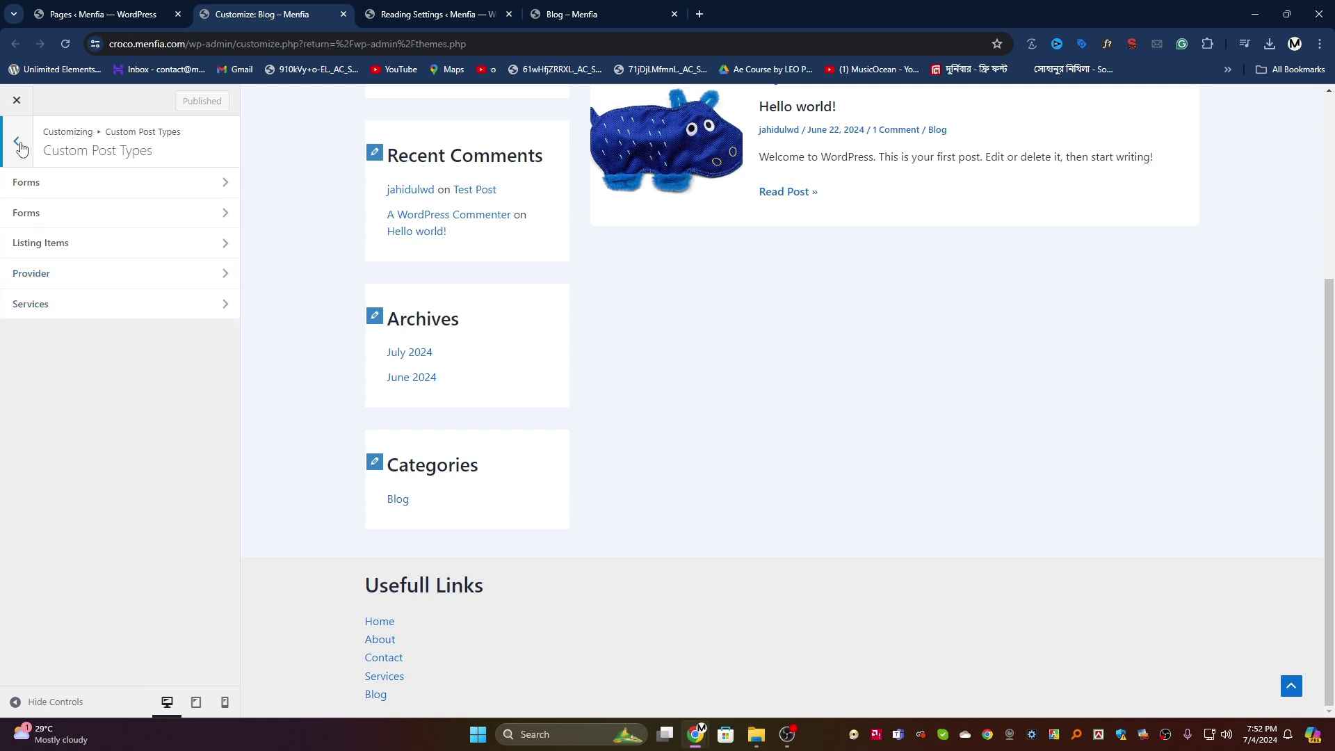
click(17, 143)
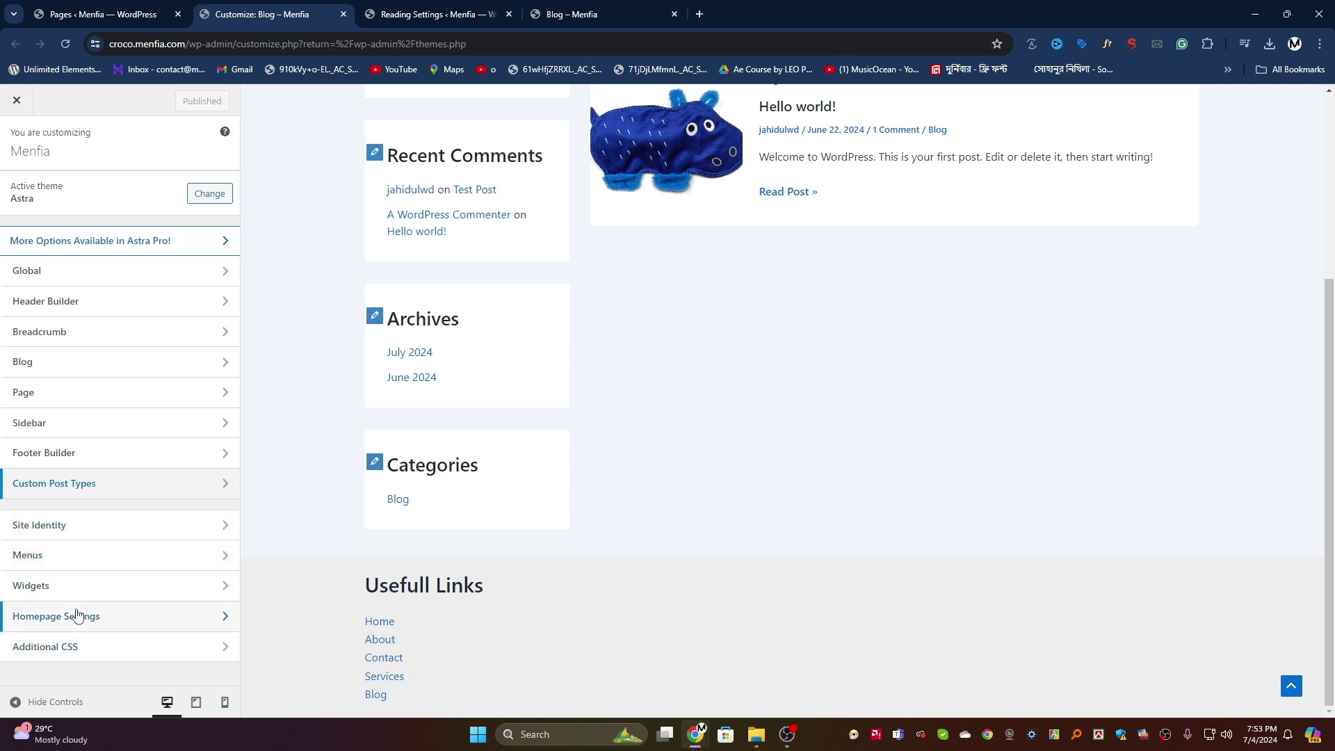
click(78, 616)
Step: Open the live site in a new tab, close Reading Settings, and view the Blog and homepage
click(397, 14)
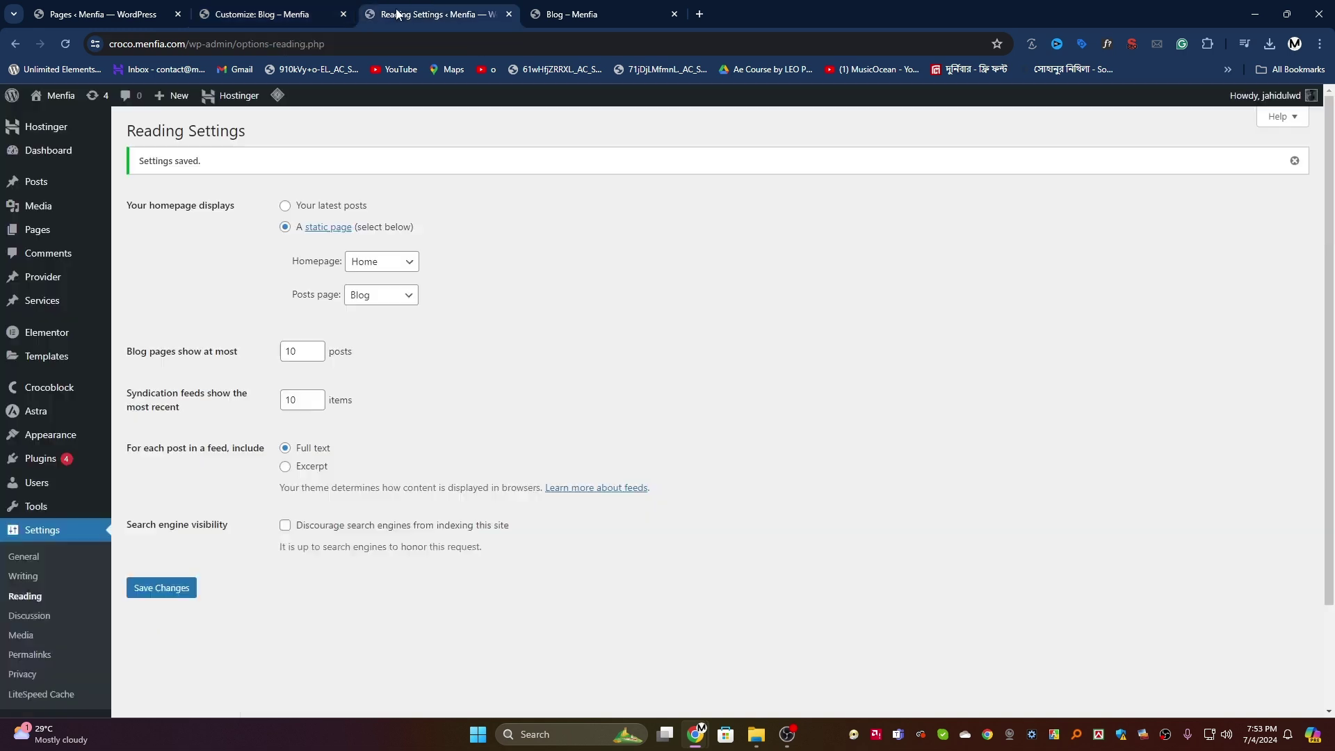
right_click(88, 124)
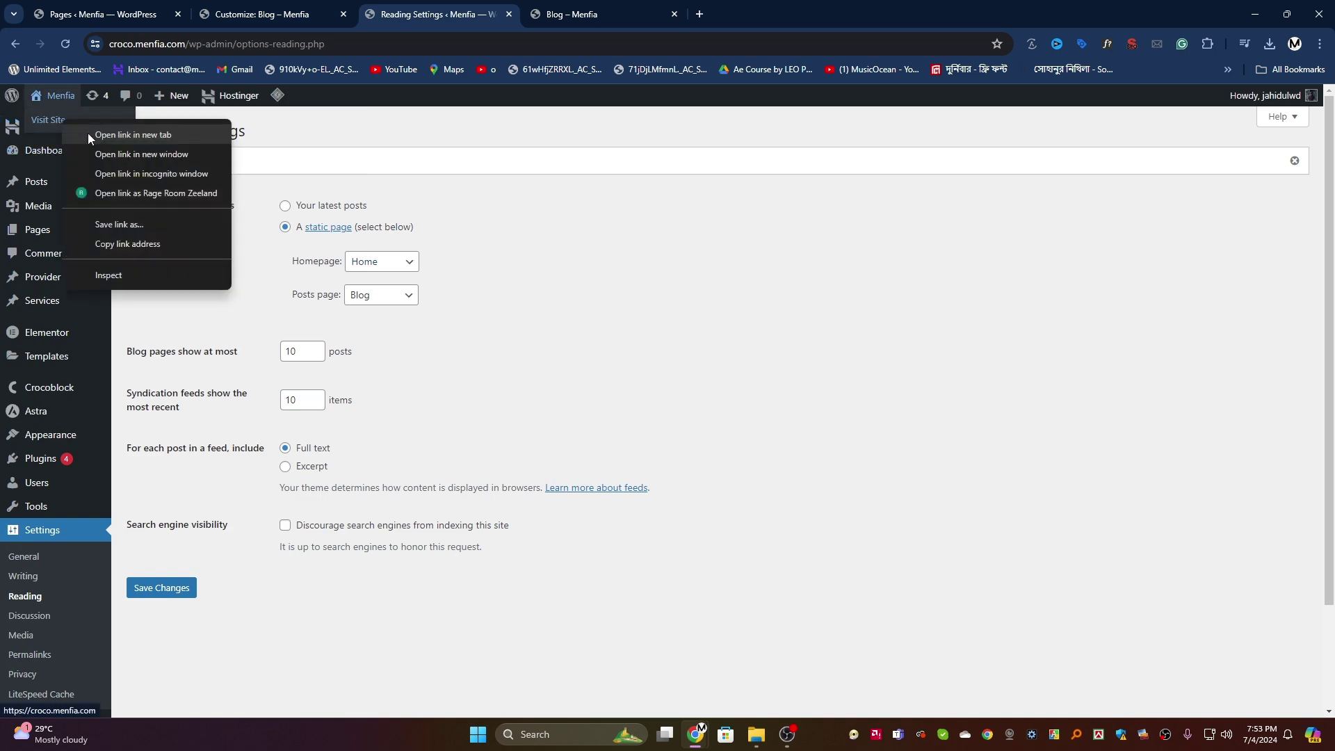
click(94, 132)
click(565, 5)
click(508, 15)
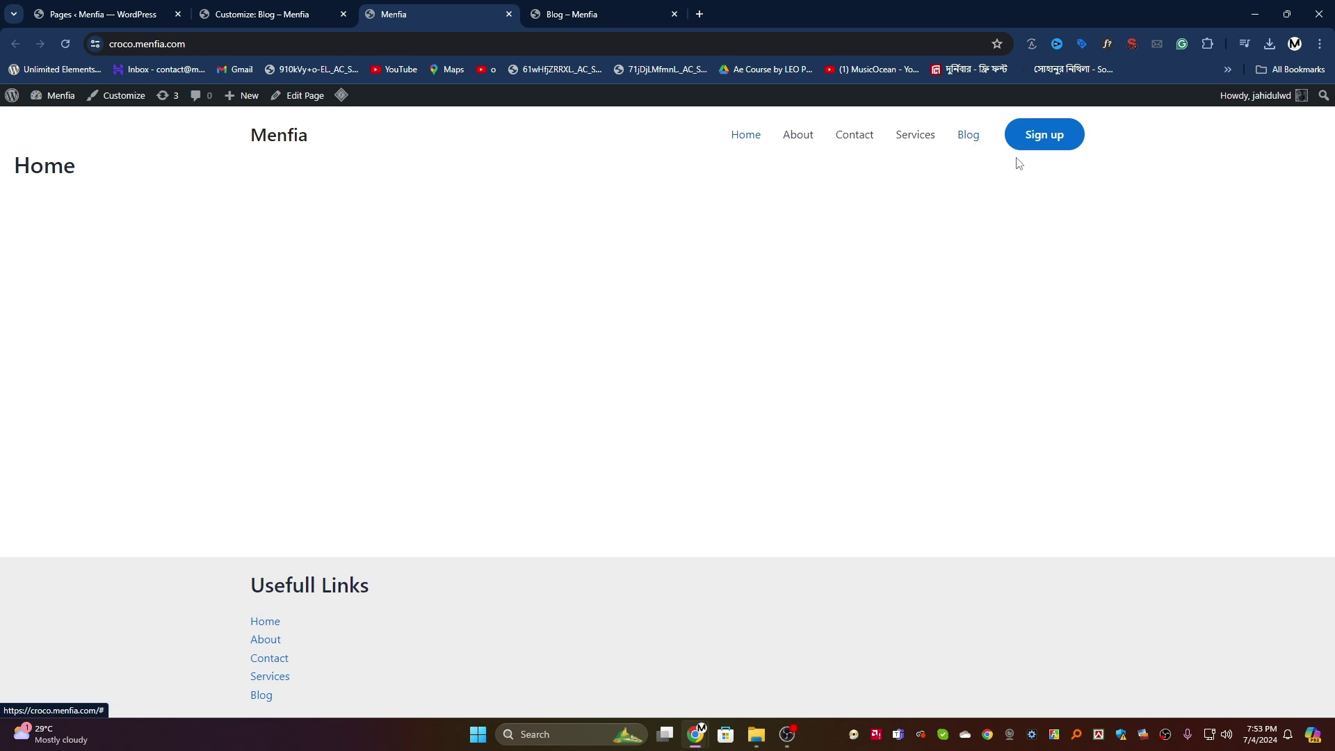
click(970, 136)
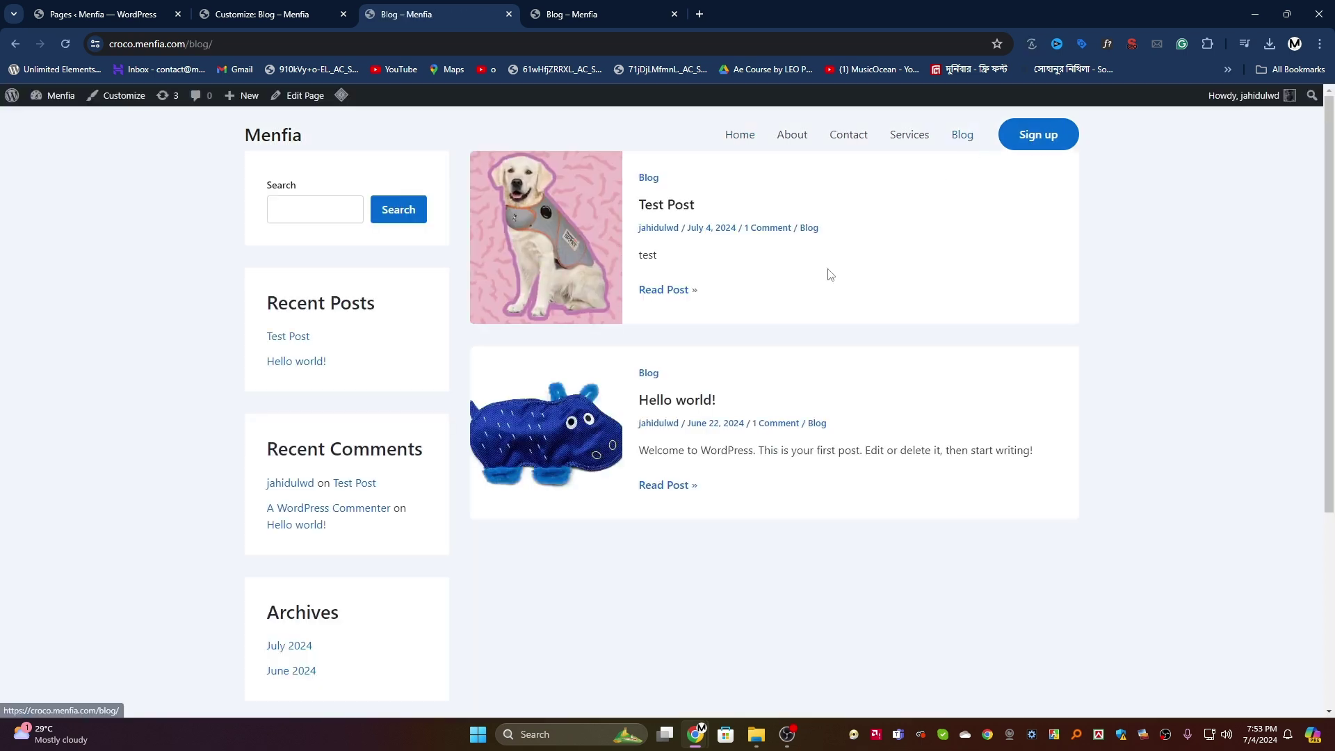
click(271, 137)
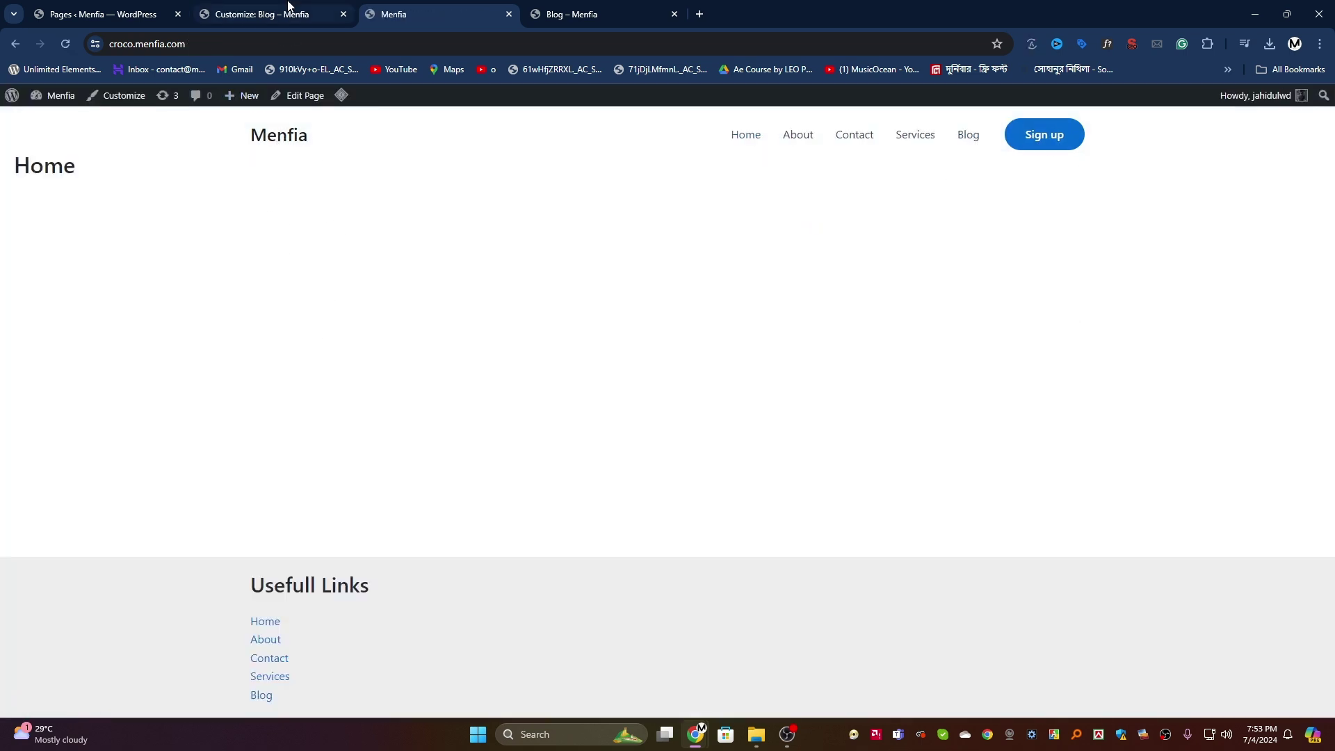
click(265, 14)
click(577, 14)
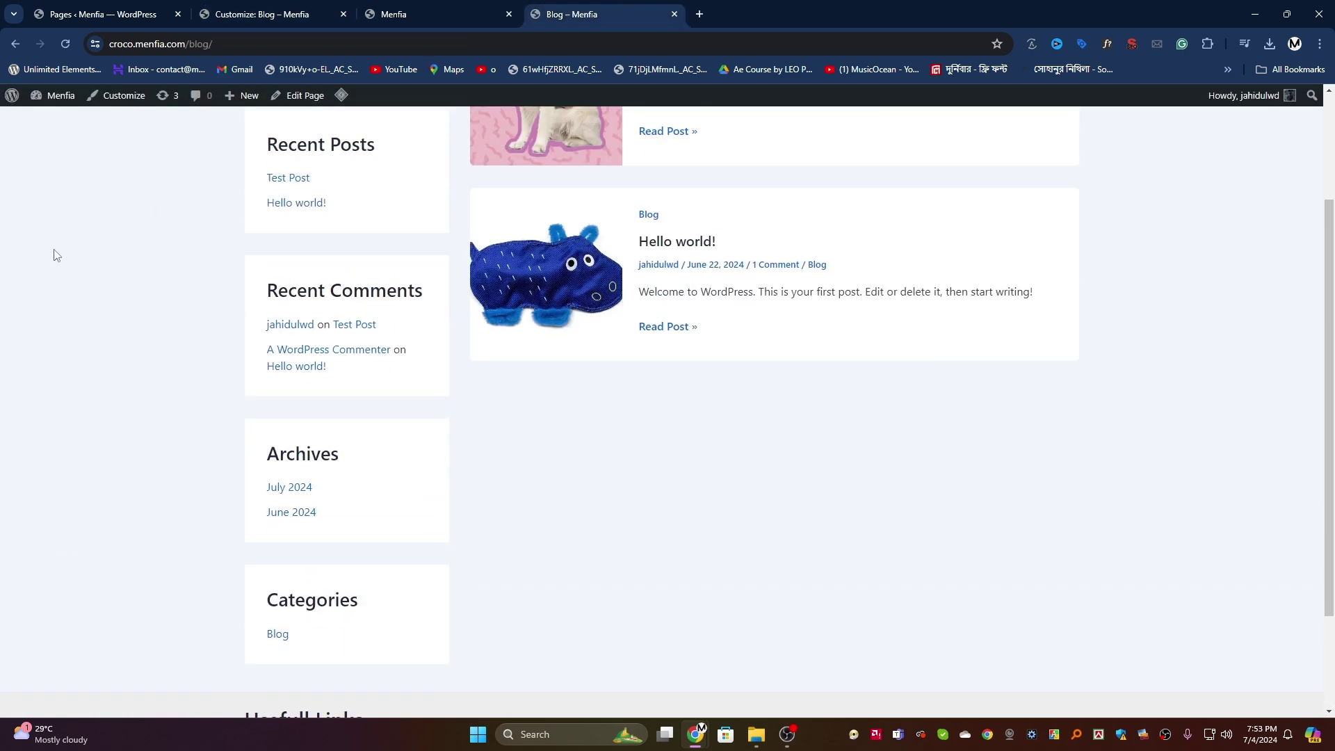
Step: Go from the Dashboard to All Pages and edit the Home page
click(52, 119)
mouse_move(43, 276)
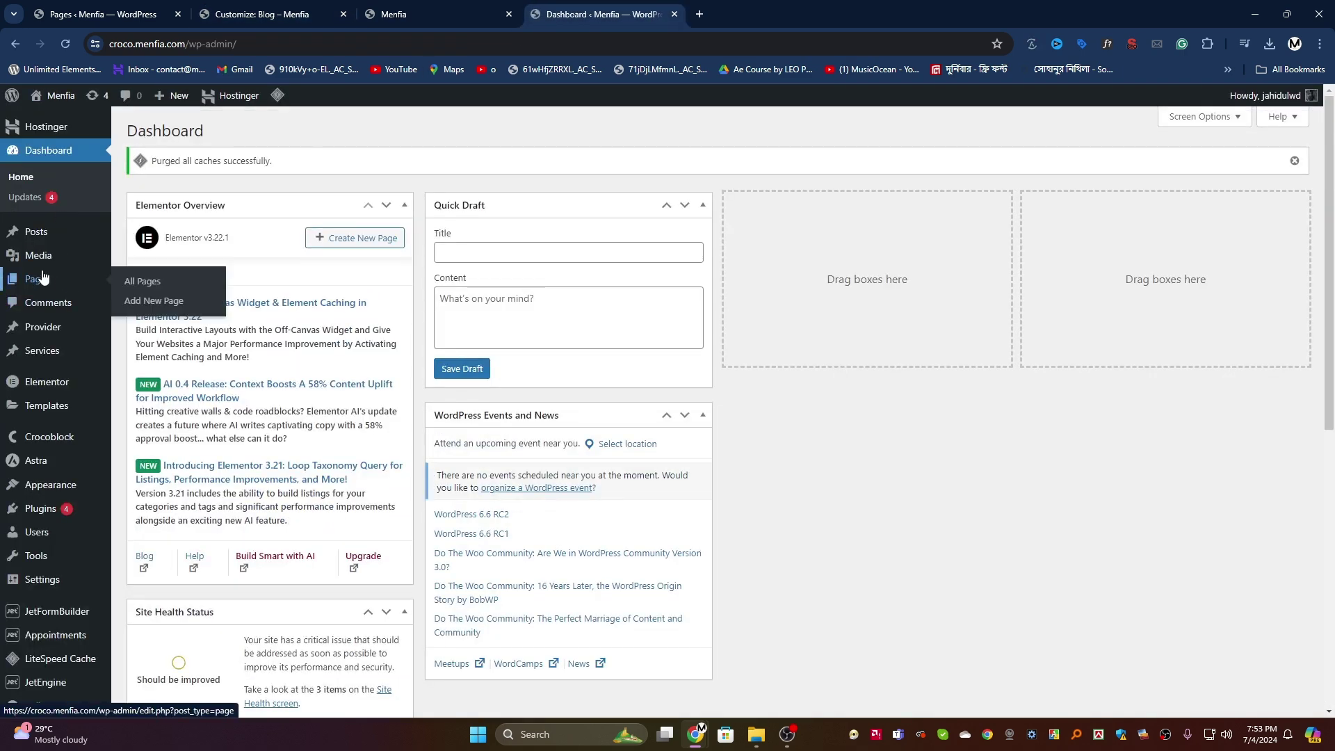
click(141, 283)
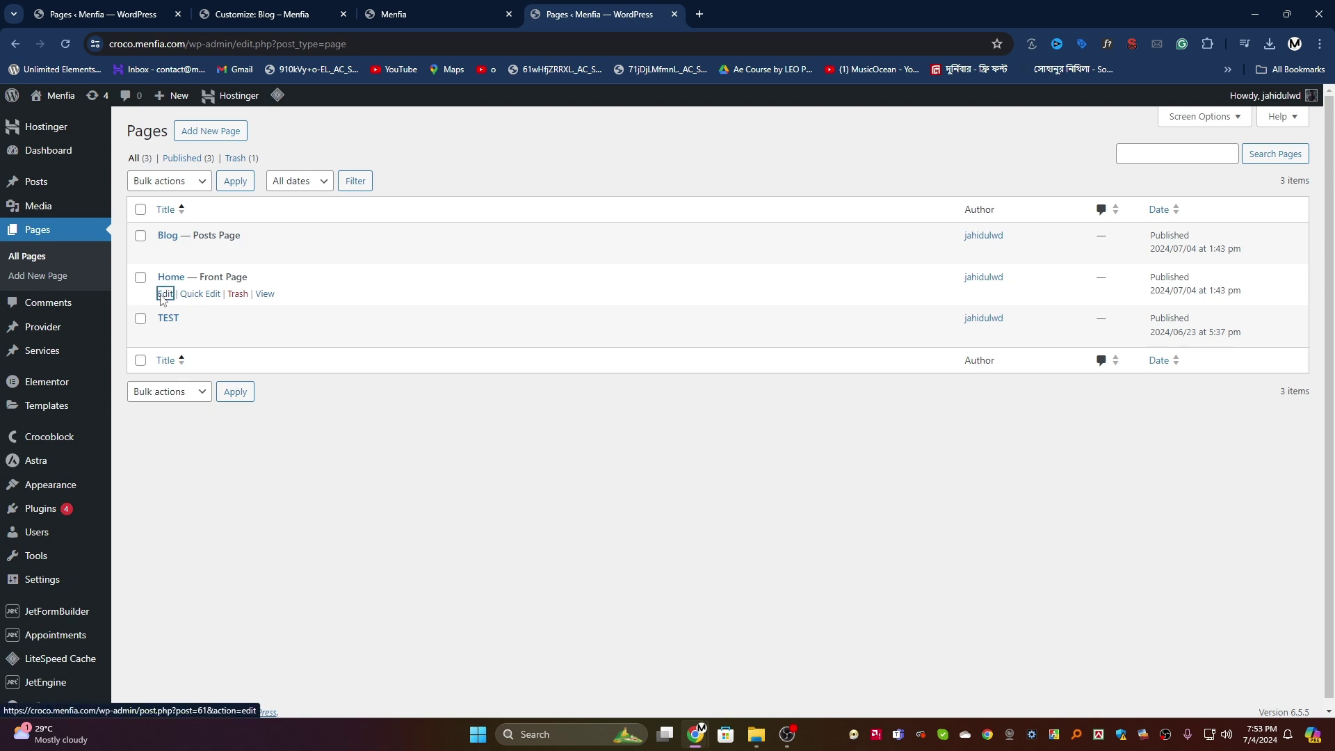
click(164, 294)
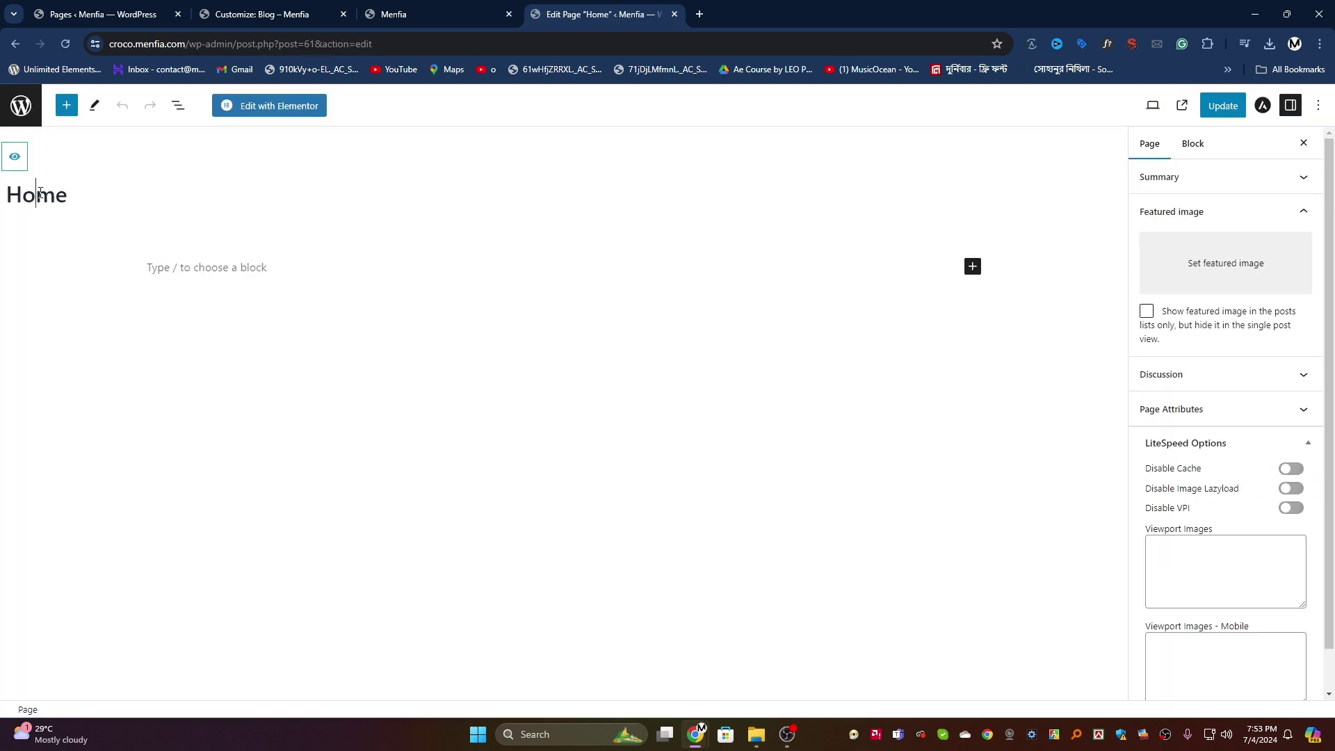
Step: Look over the Home page's block and page settings in the editor sidebar
click(111, 202)
scroll(1262, 389, down, 1)
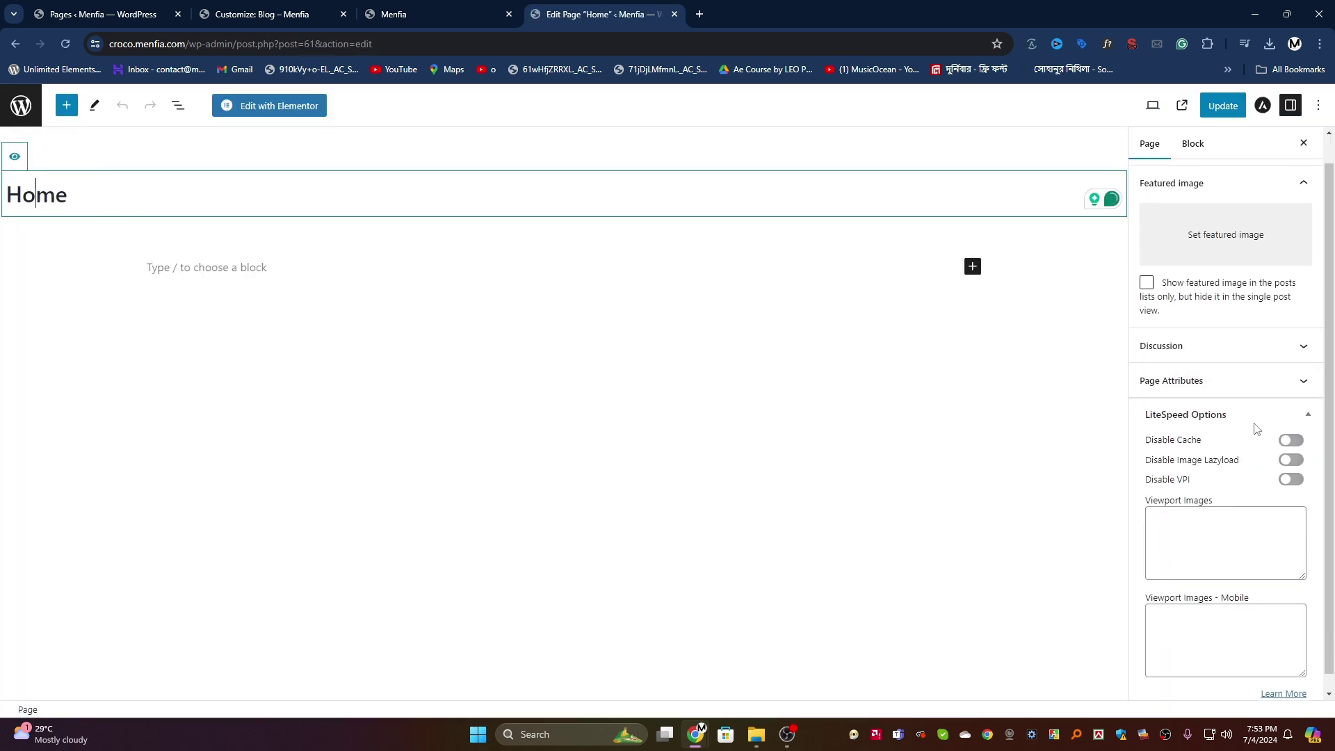
scroll(1224, 292, up, 1)
click(1193, 144)
click(1150, 145)
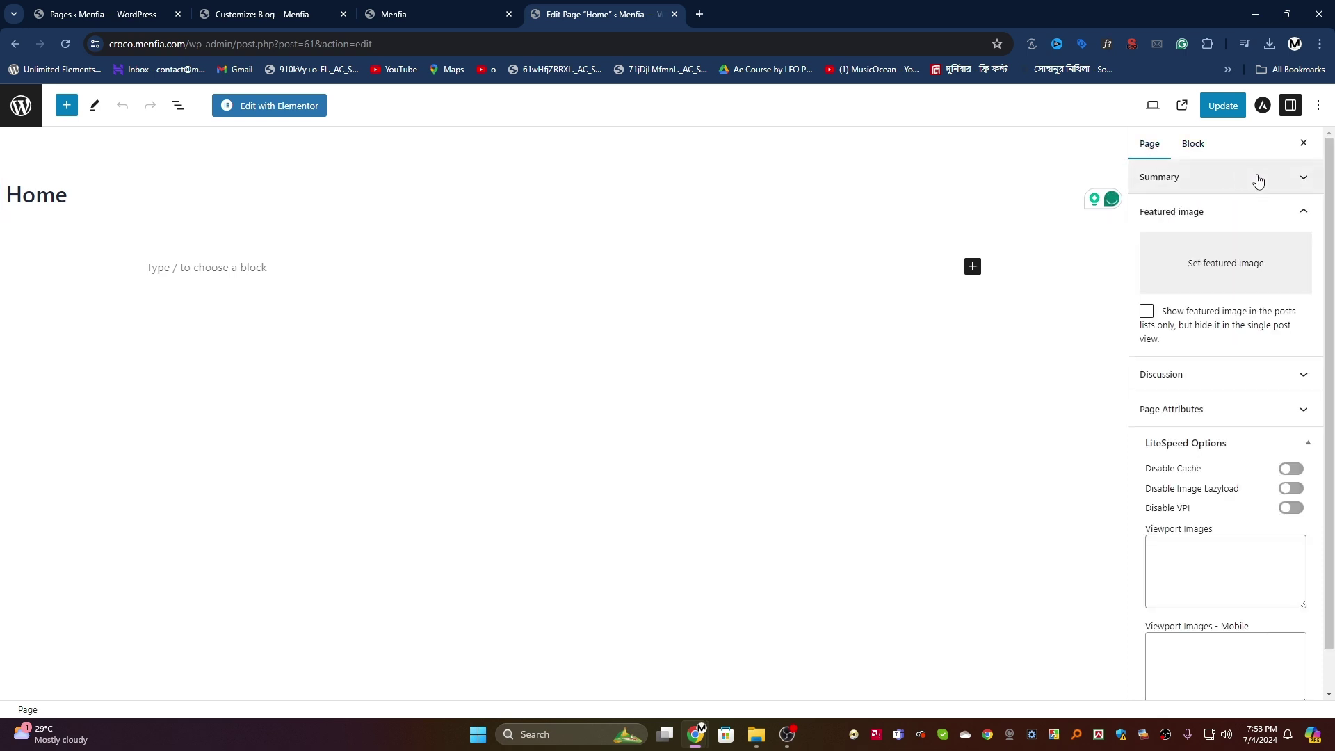
click(1273, 178)
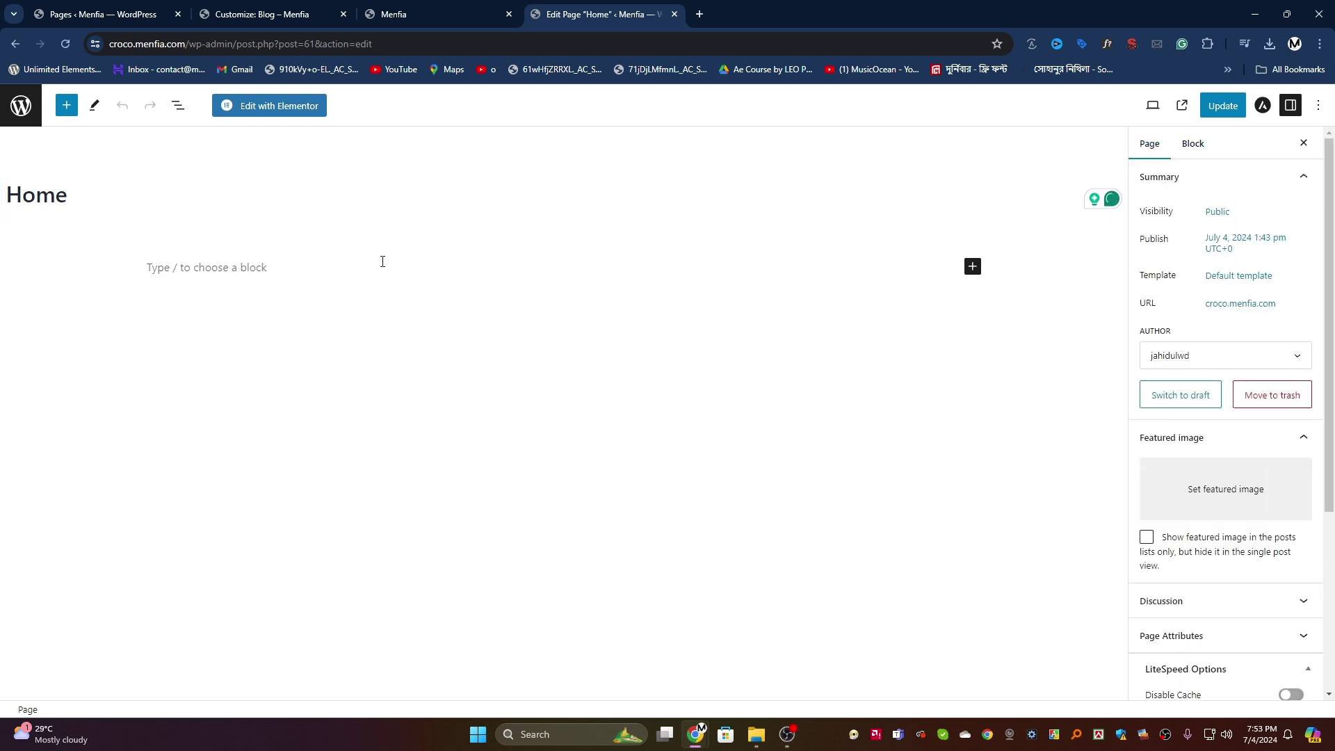
Step: Turn the empty block into a 'Home page' heading and update the page
click(246, 264)
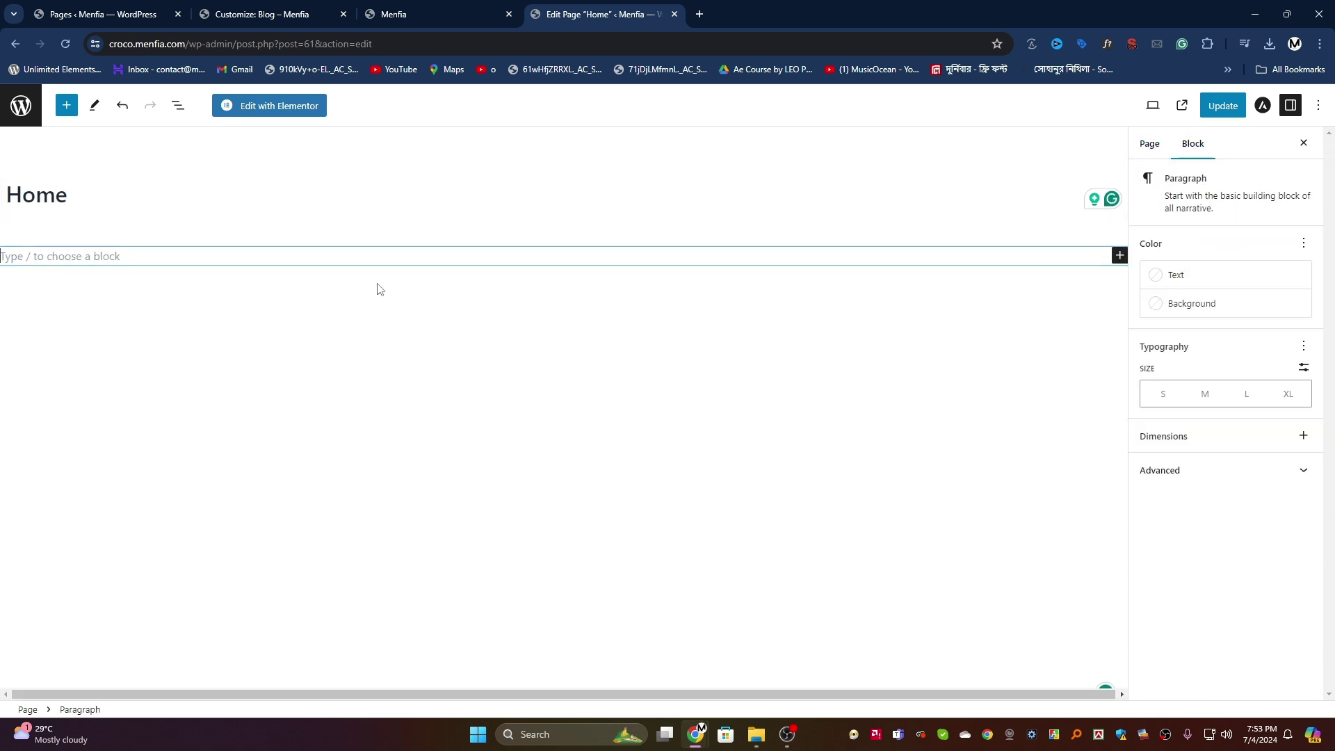
click(1119, 255)
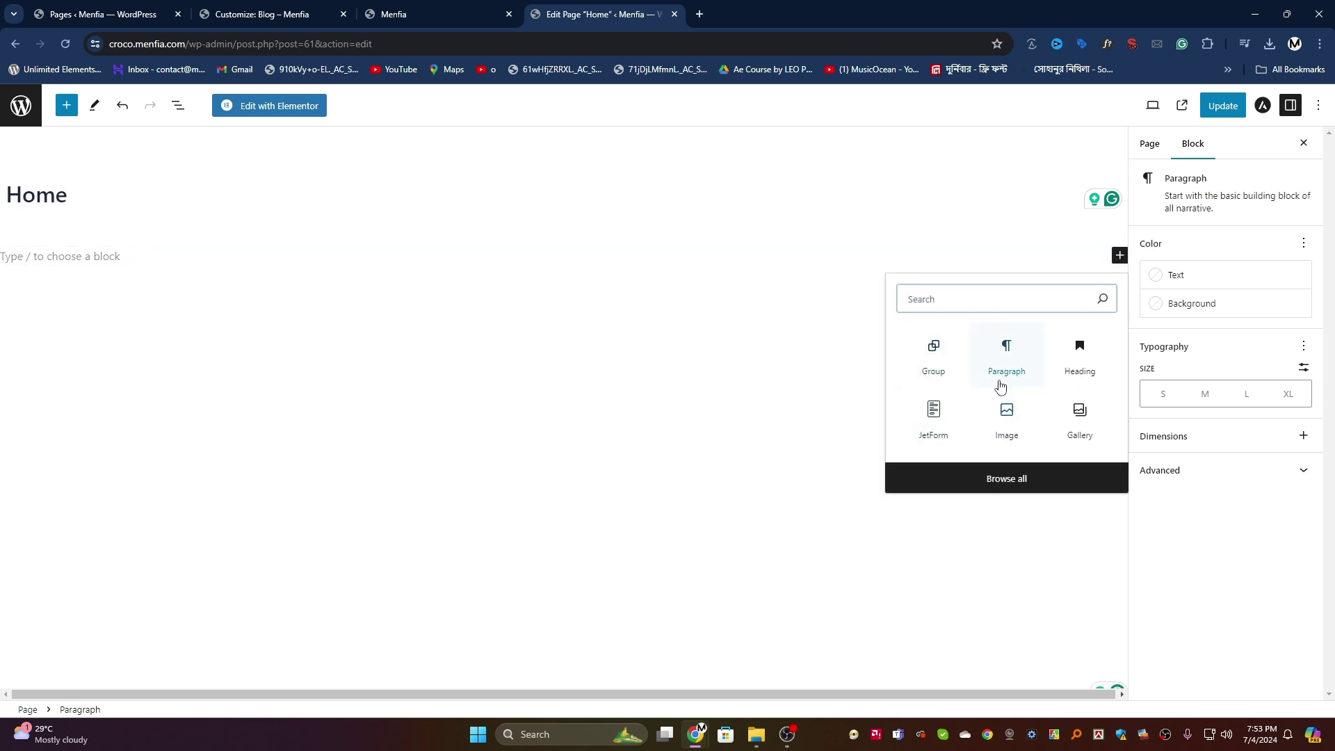
click(1089, 349)
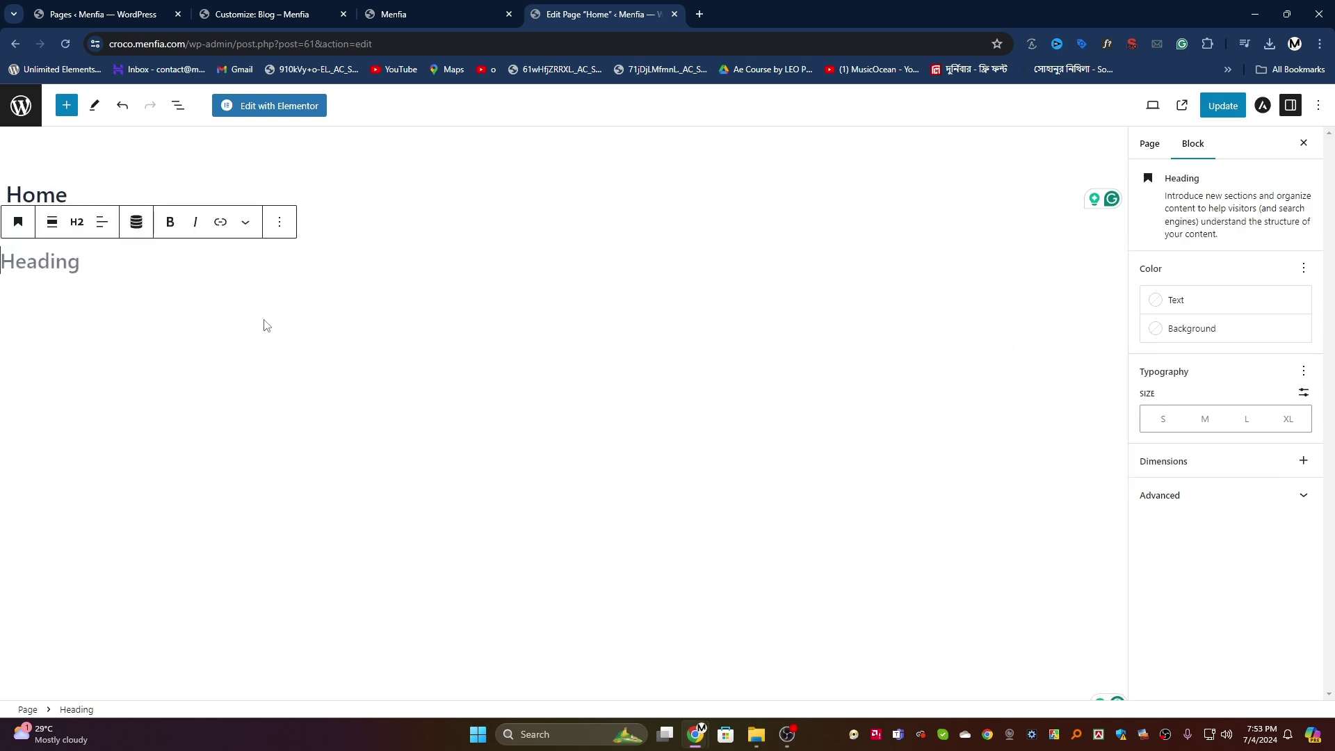
text(Home page)
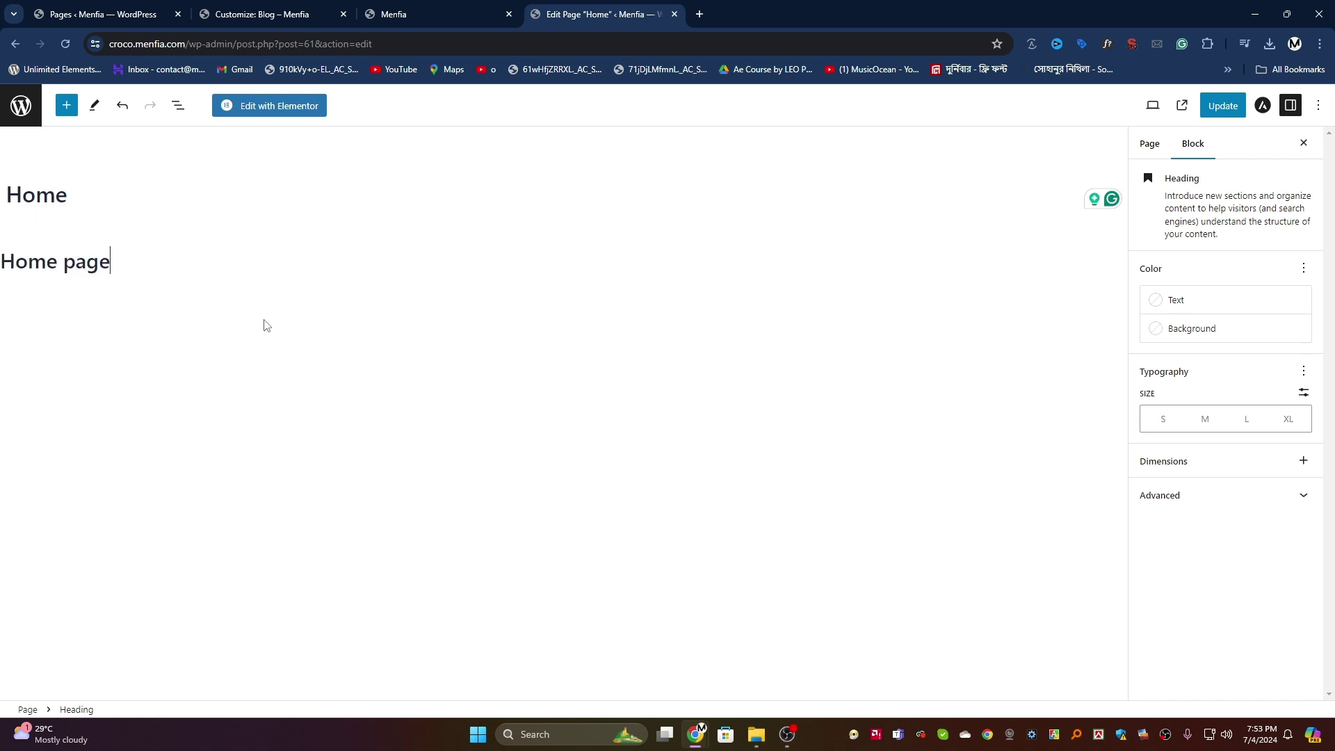
click(1221, 105)
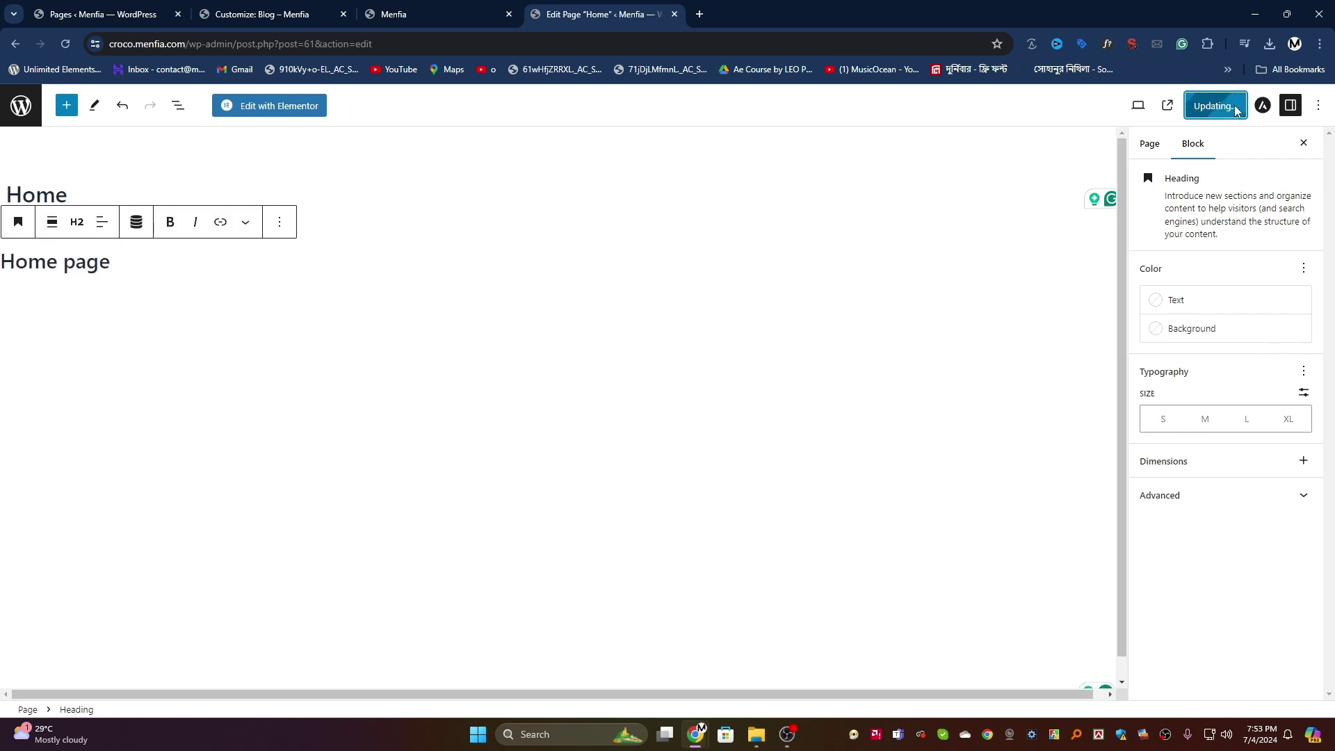
click(1144, 146)
Step: Reload the live site and highlight the new 'Home page' heading
click(351, 10)
click(400, 10)
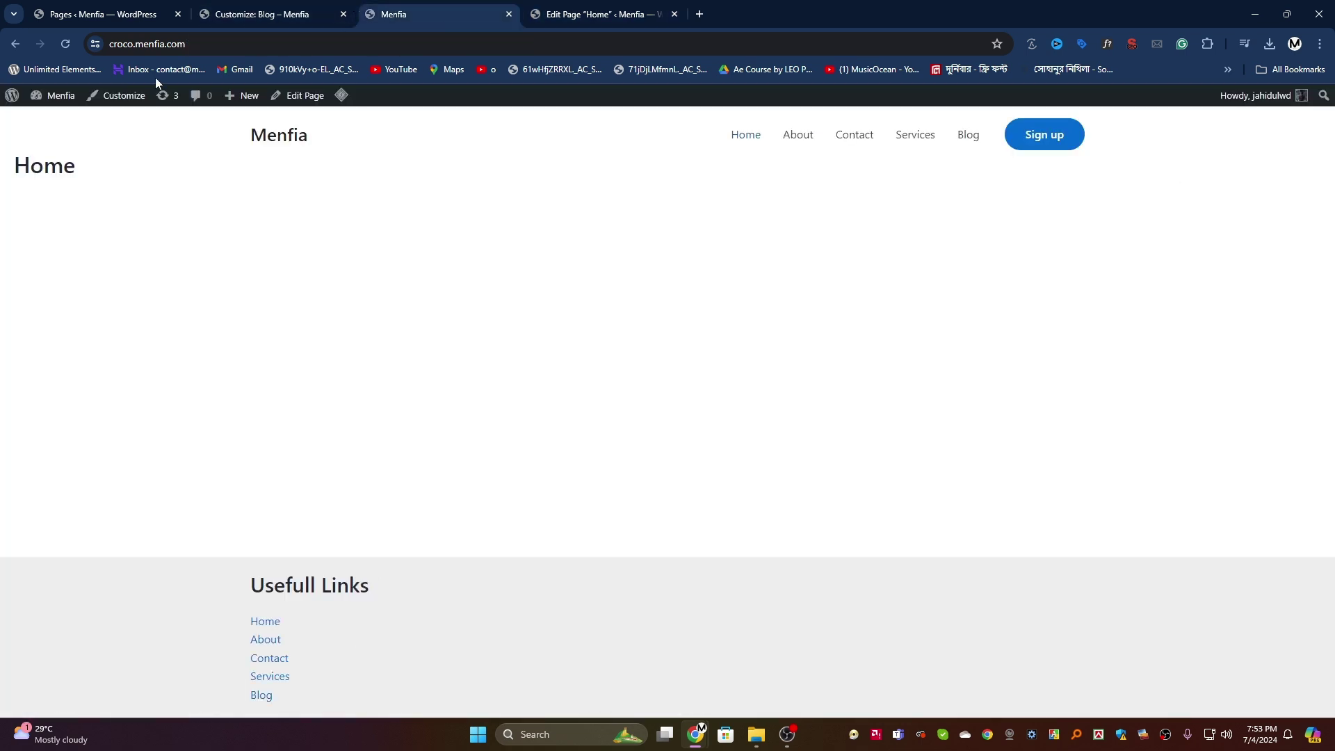
click(72, 42)
drag(143, 214, 13, 248)
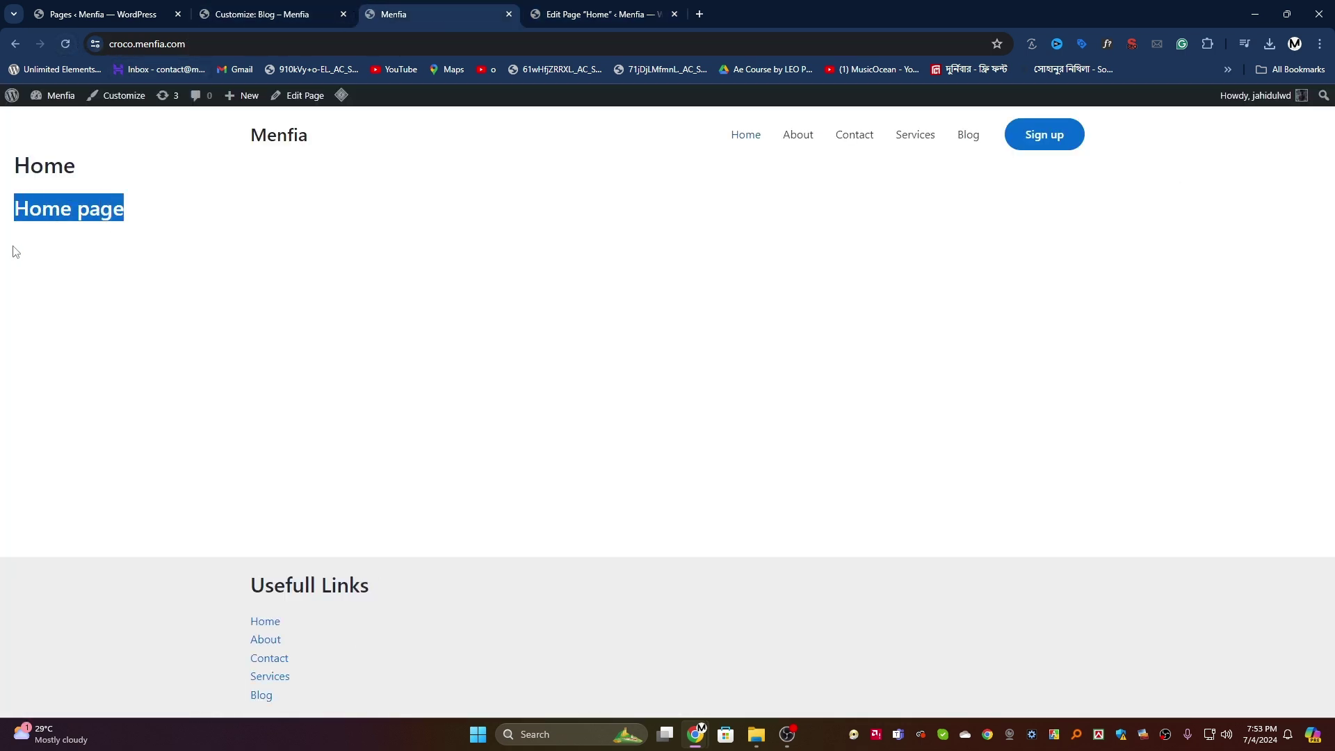
Step: In Global > Container, set width 1054 px, narrow width 534 px, and Unboxed style
click(115, 96)
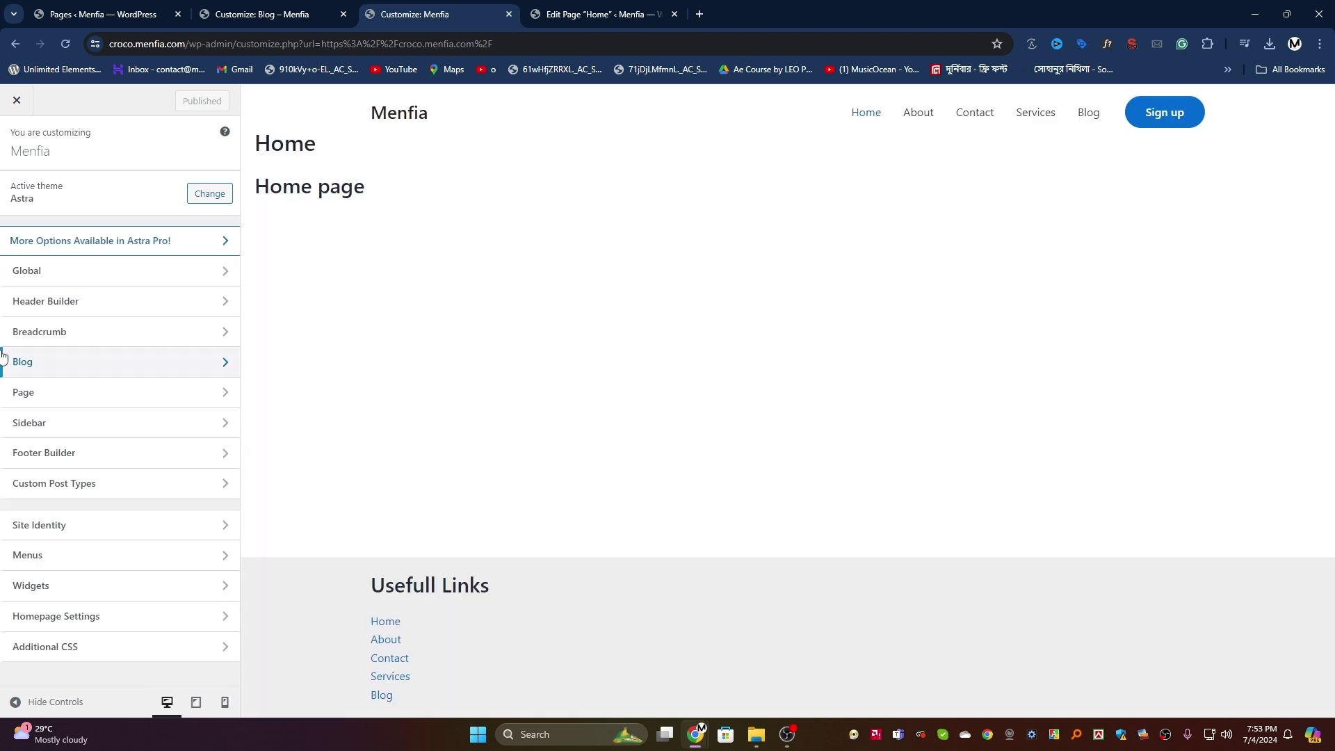
click(98, 282)
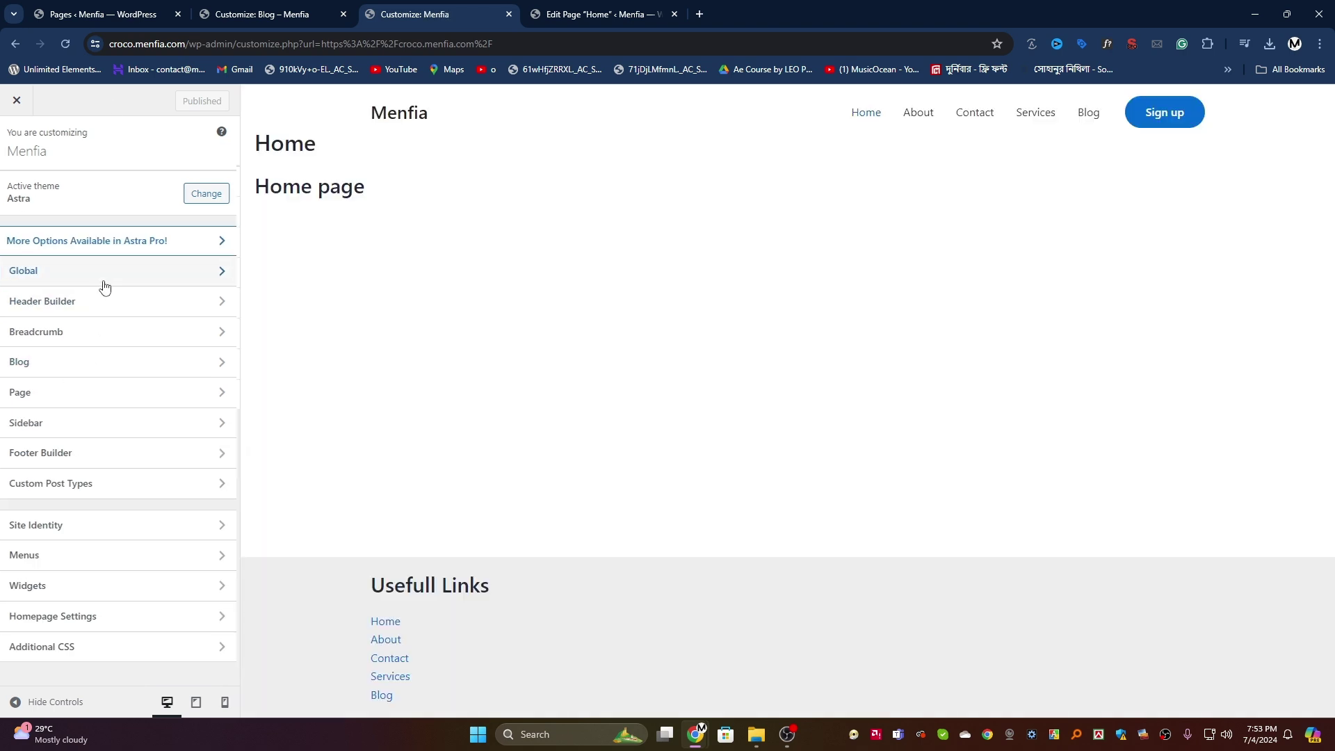
click(110, 242)
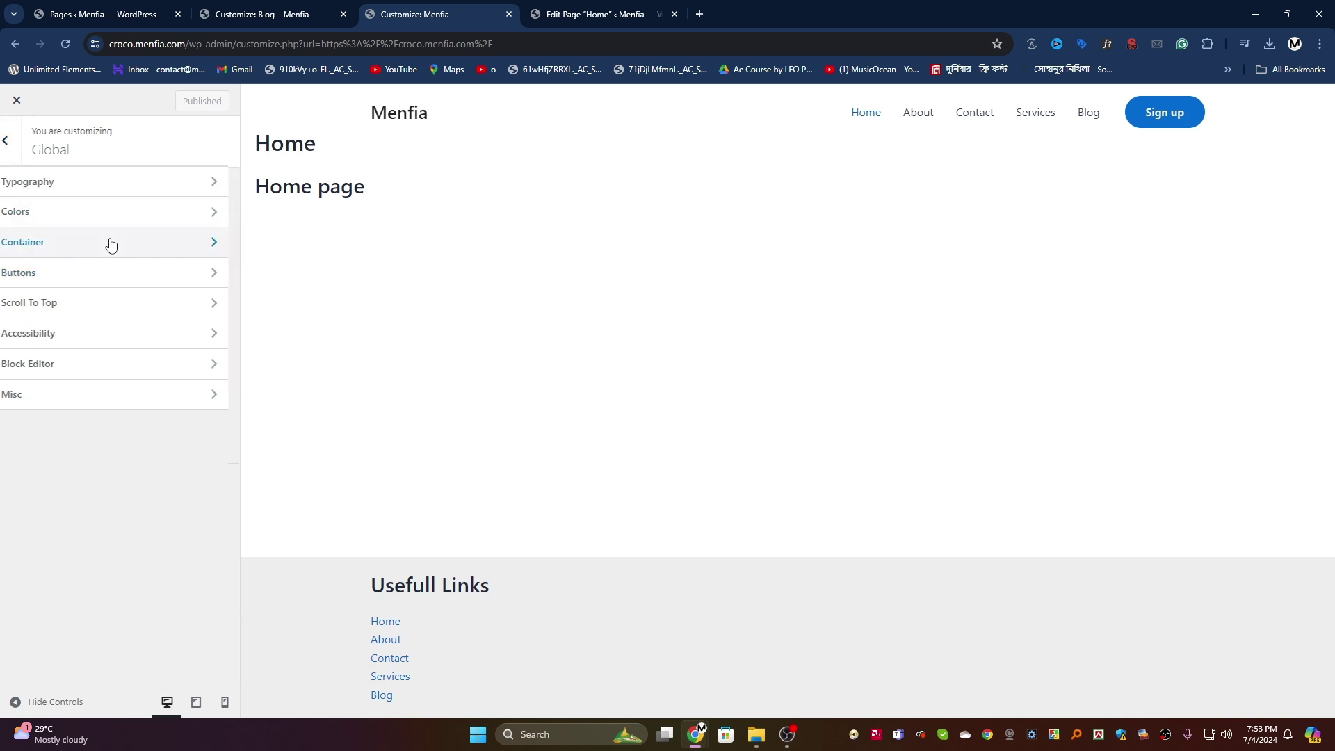
click(158, 242)
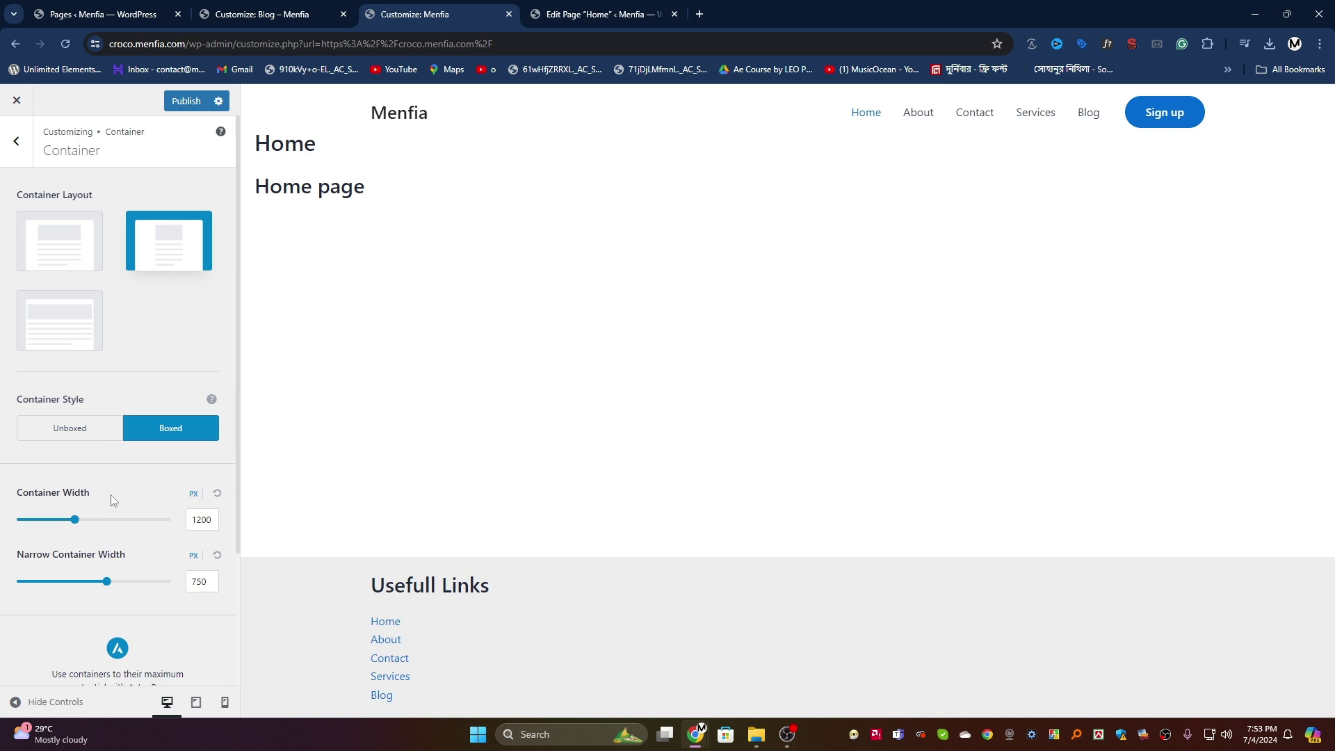
mouse_move(79, 525)
mouse_down()
mouse_move(53, 525)
mouse_move(139, 539)
mouse_move(59, 539)
mouse_up()
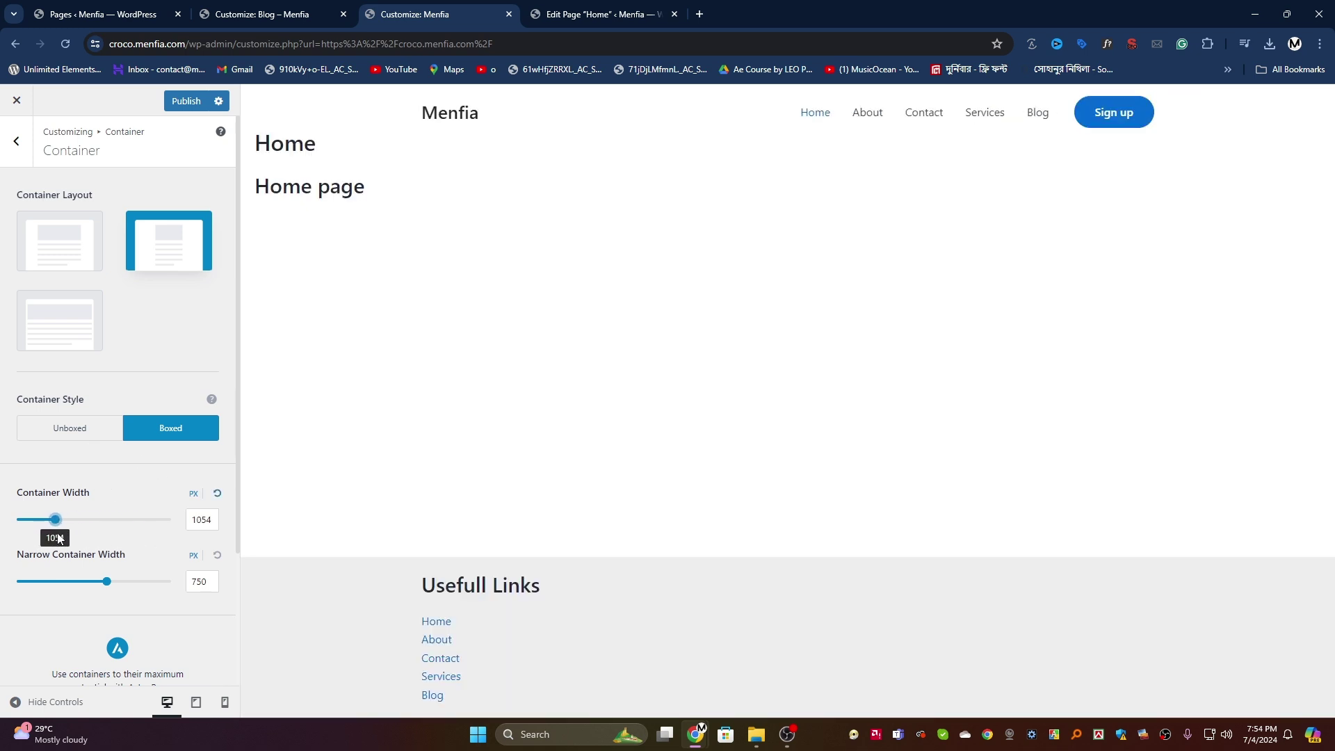
drag(105, 586, 56, 586)
scroll(82, 397, down, 3)
scroll(62, 487, up, 3)
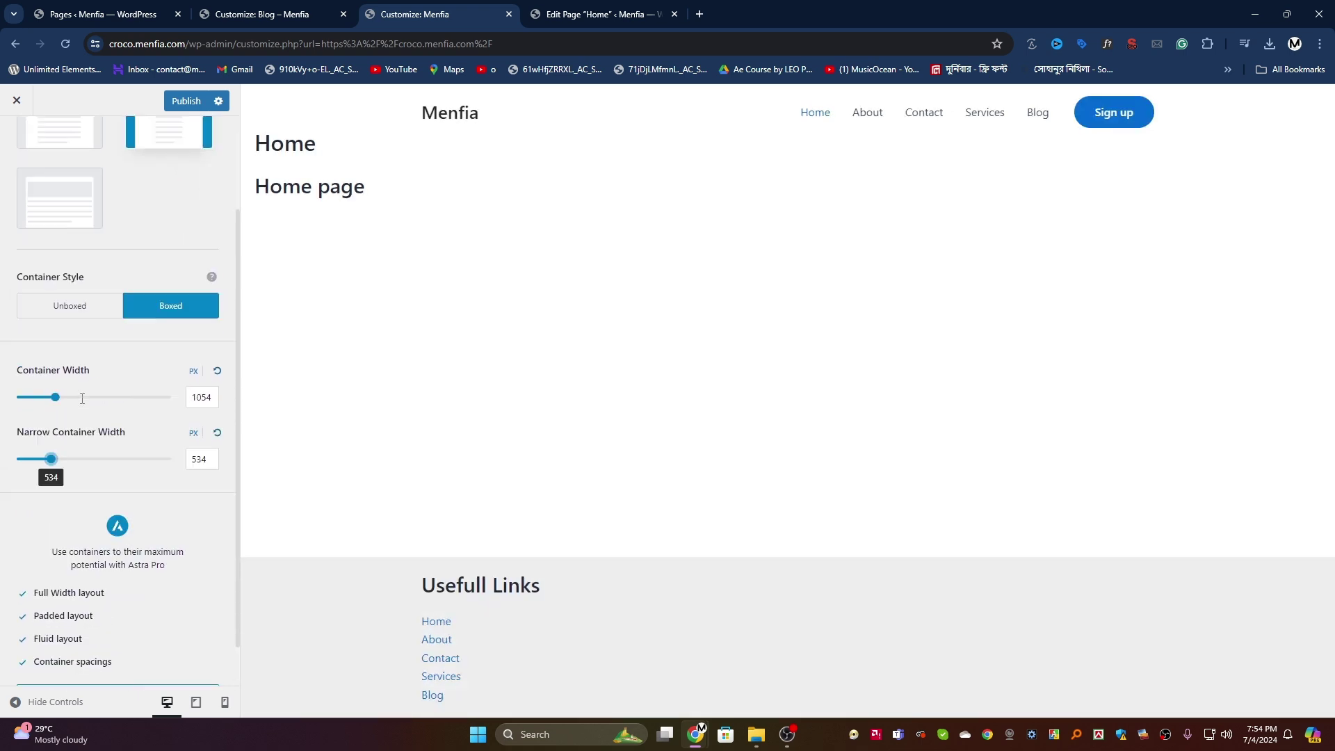
scroll(46, 577, down, 3)
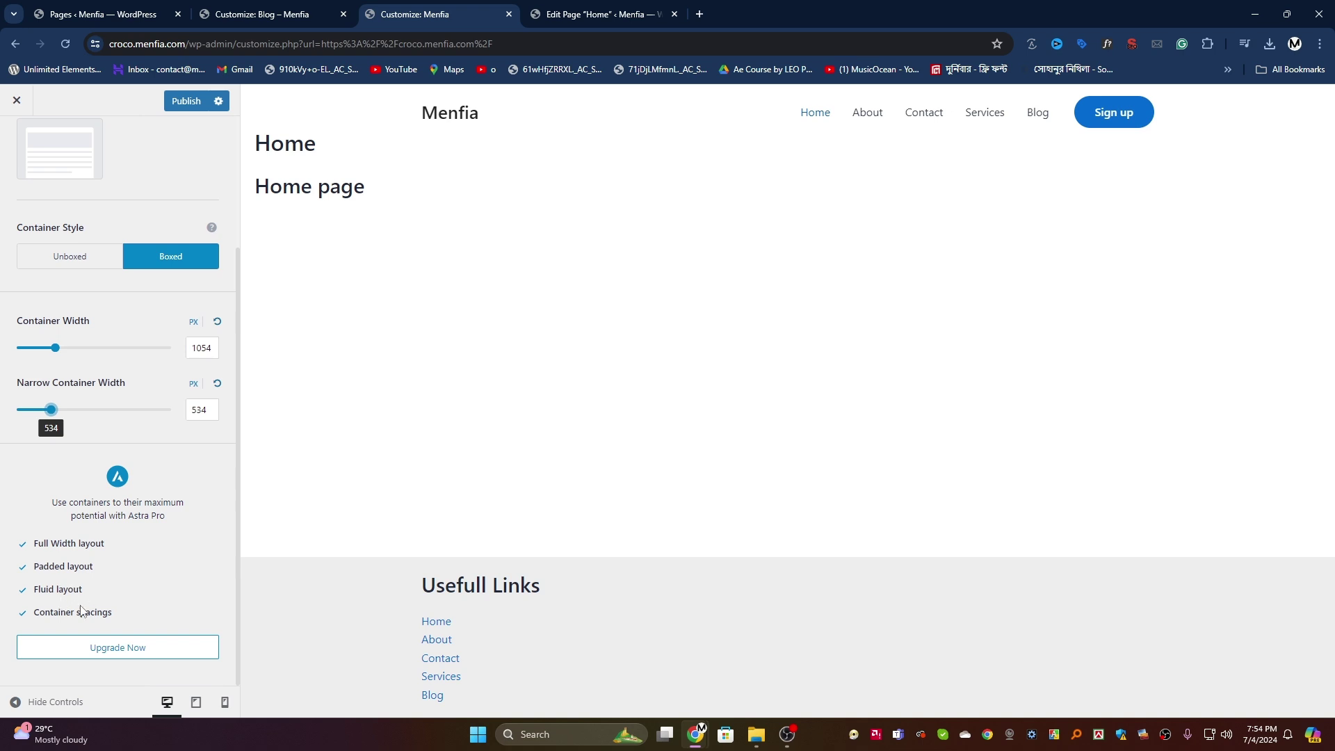
scroll(81, 610, up, 3)
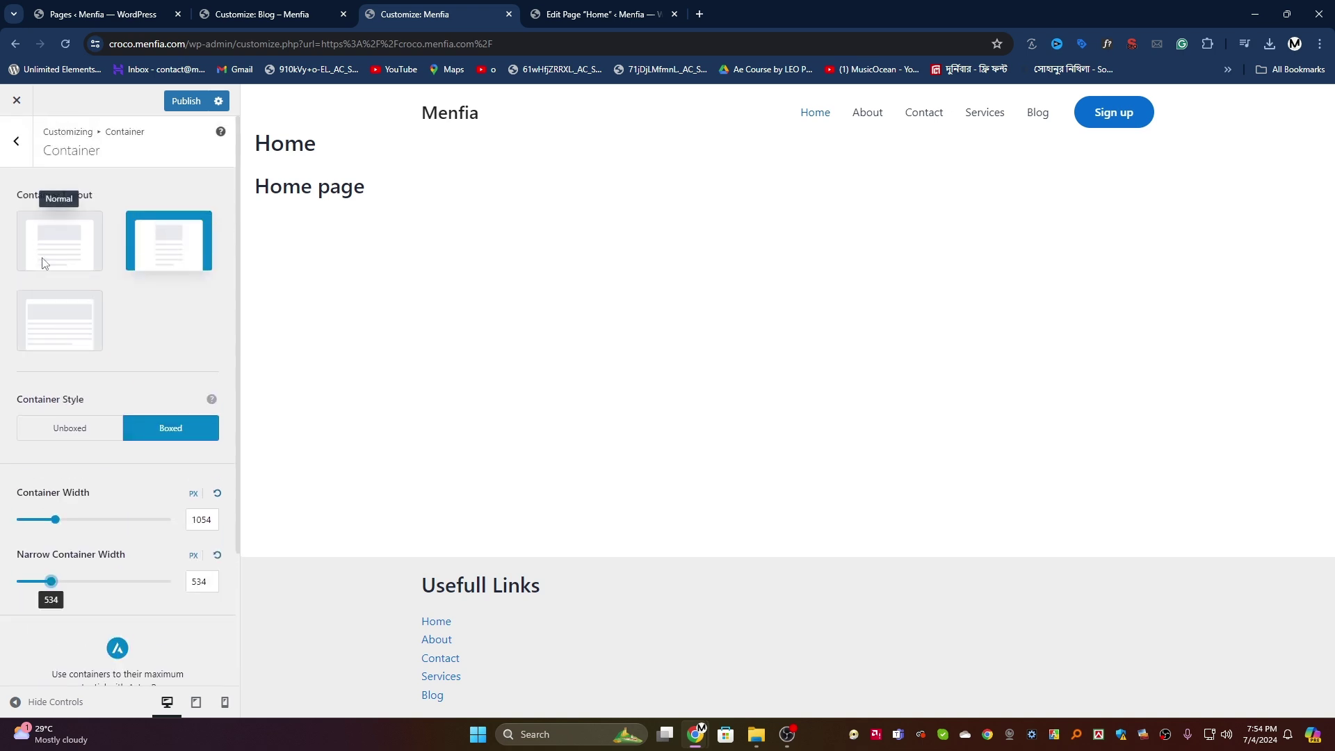
click(80, 430)
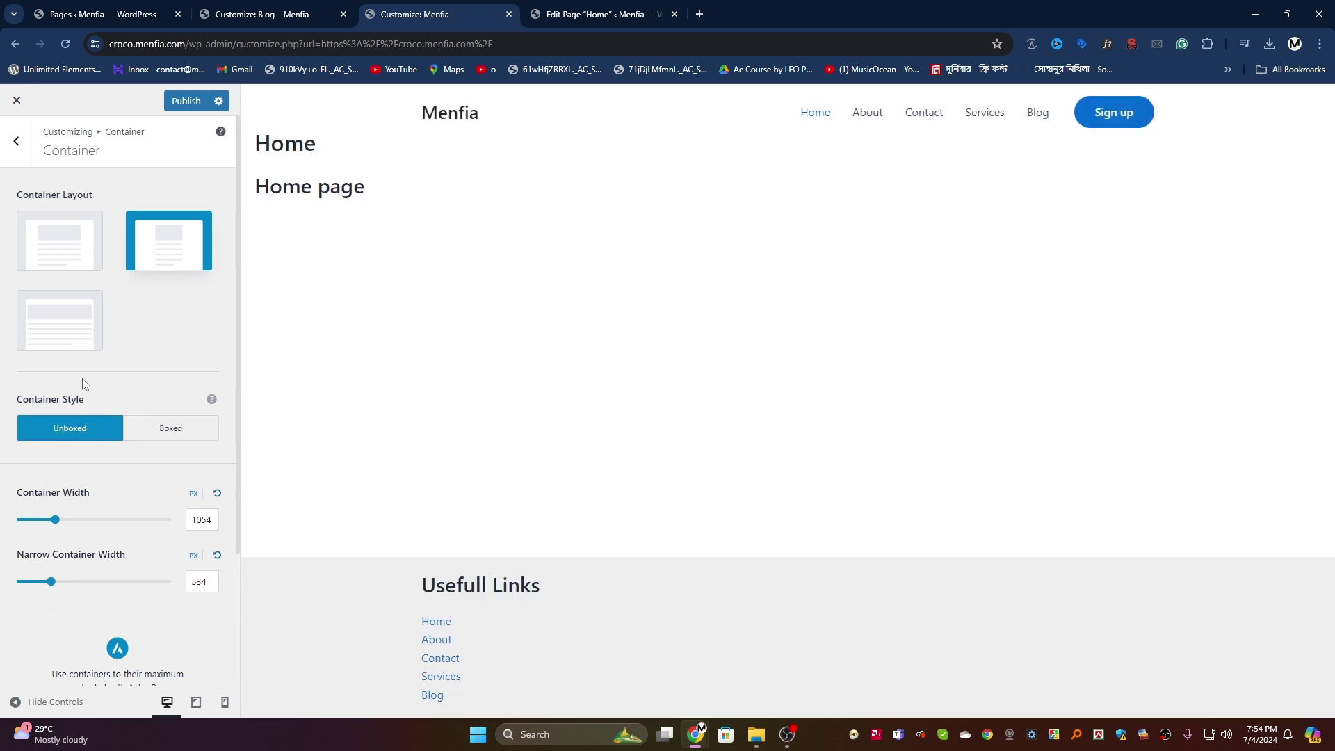
click(16, 140)
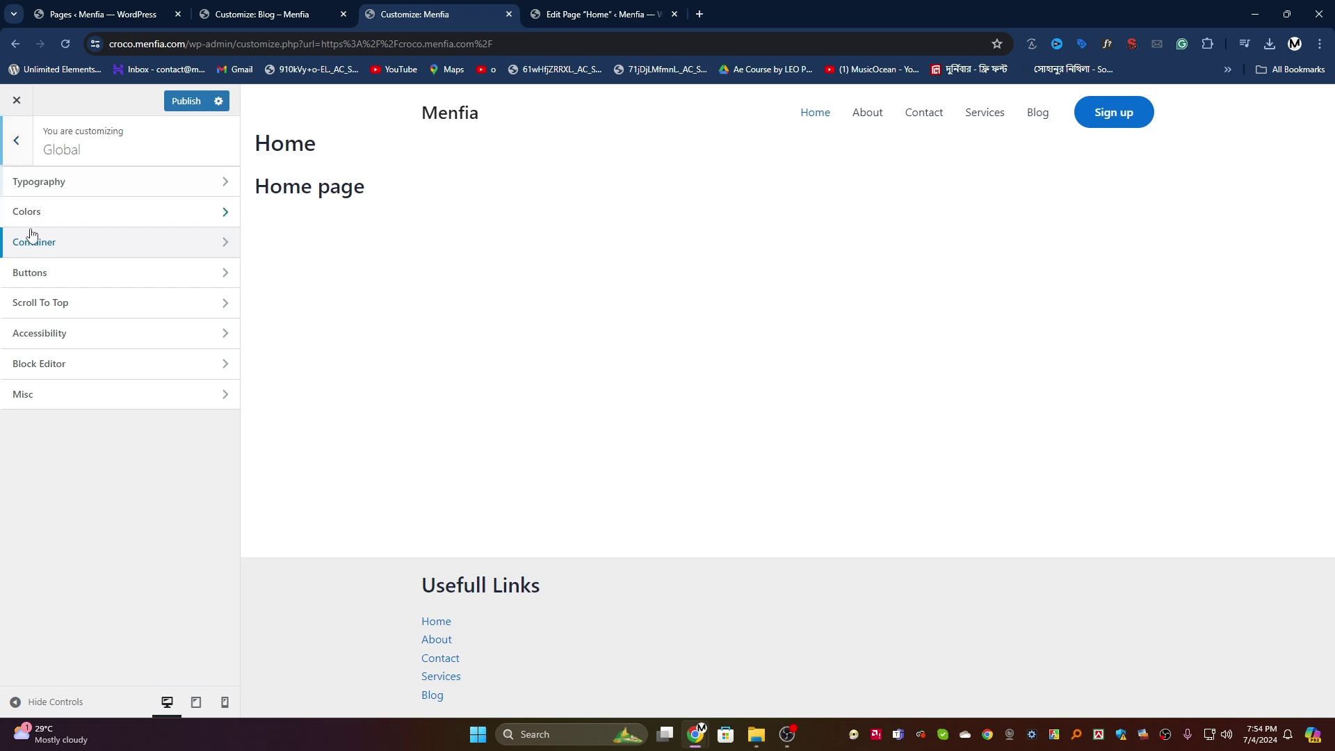
Step: Set the Single Page container layout to Normal and show its Design spacing options
click(98, 219)
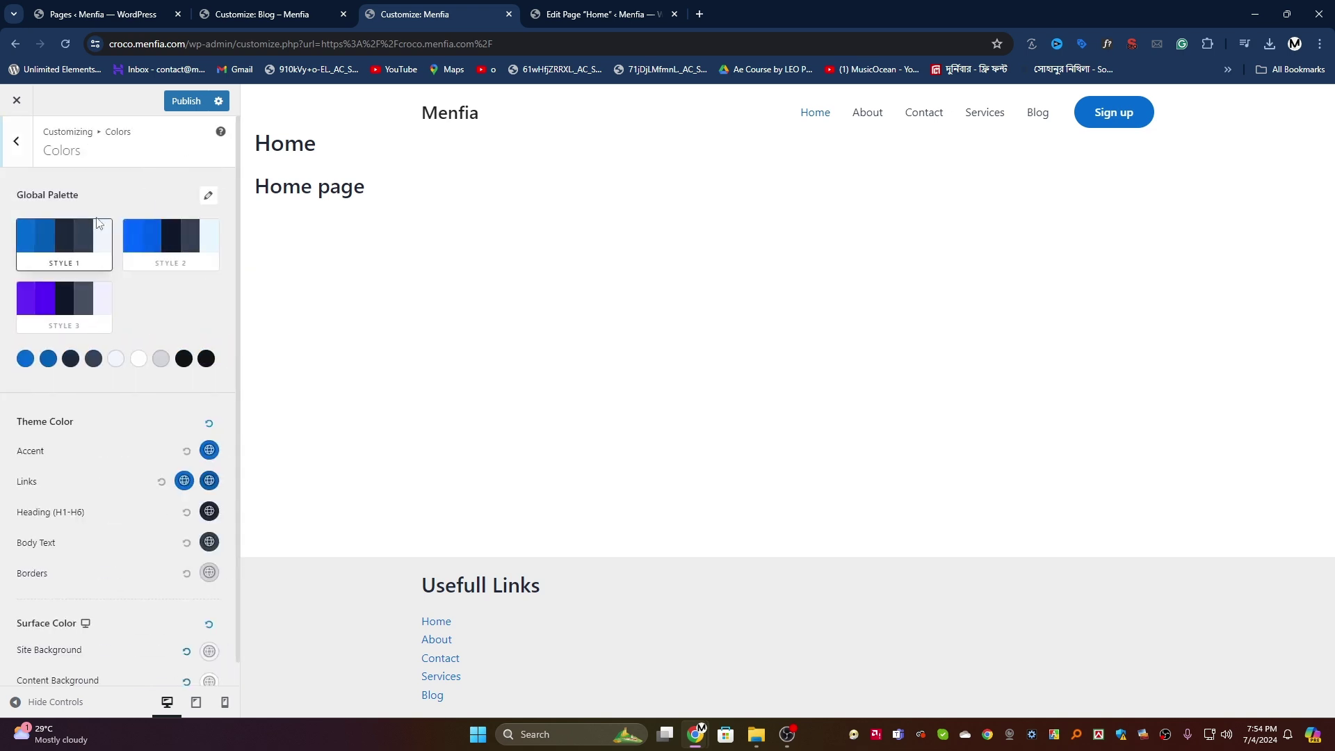
scroll(104, 290, up, 1)
click(15, 156)
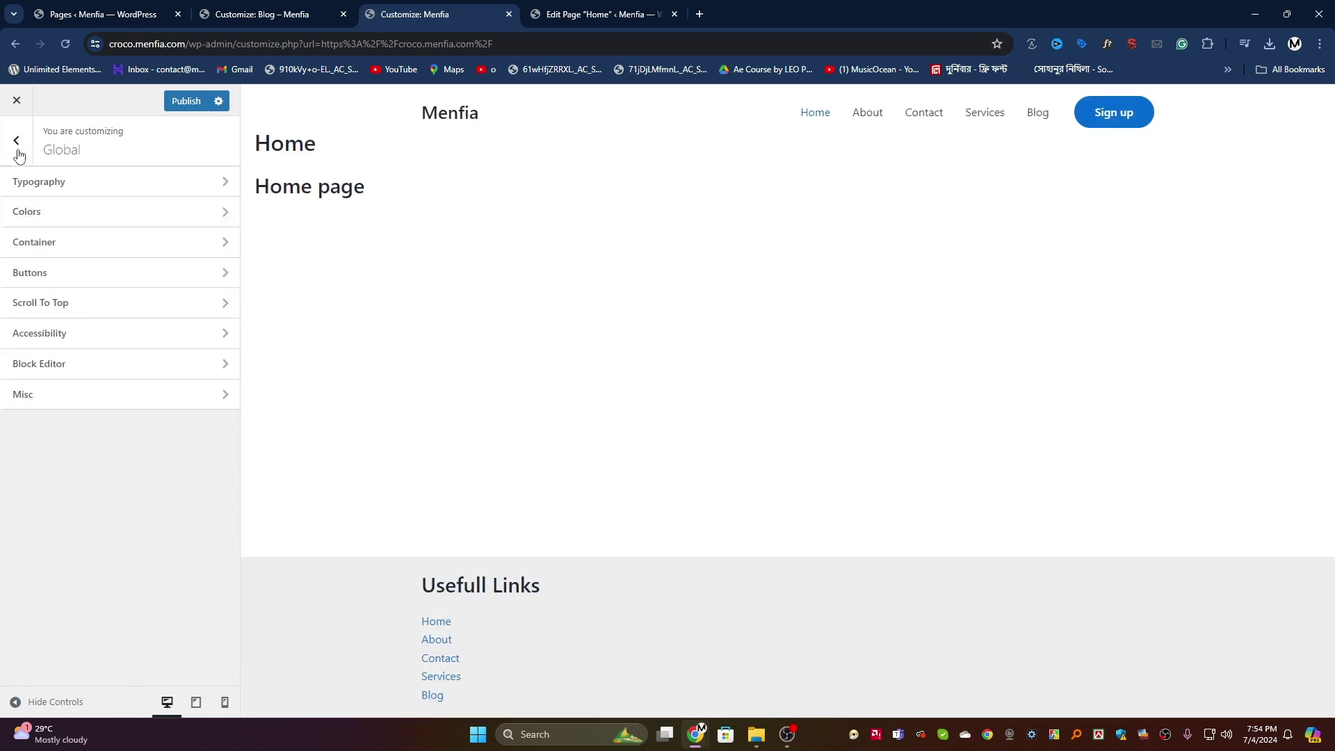
click(17, 160)
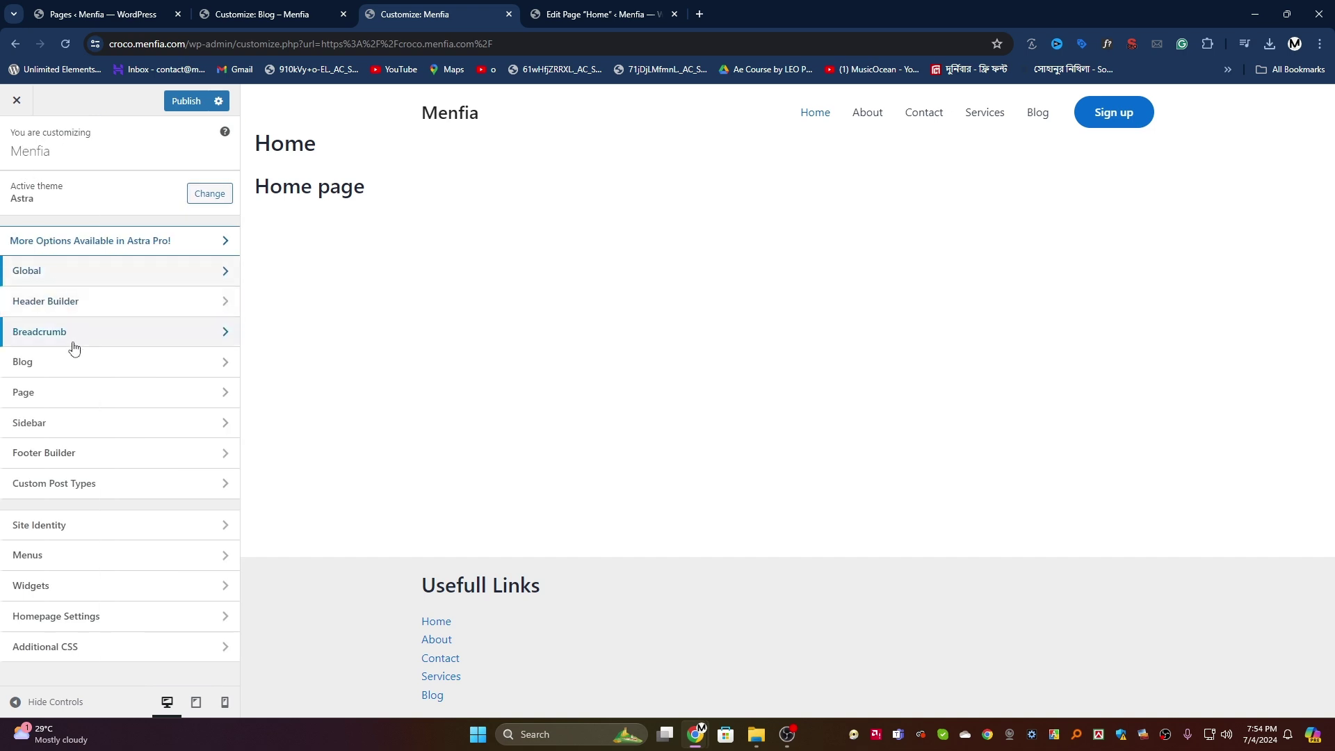
click(61, 392)
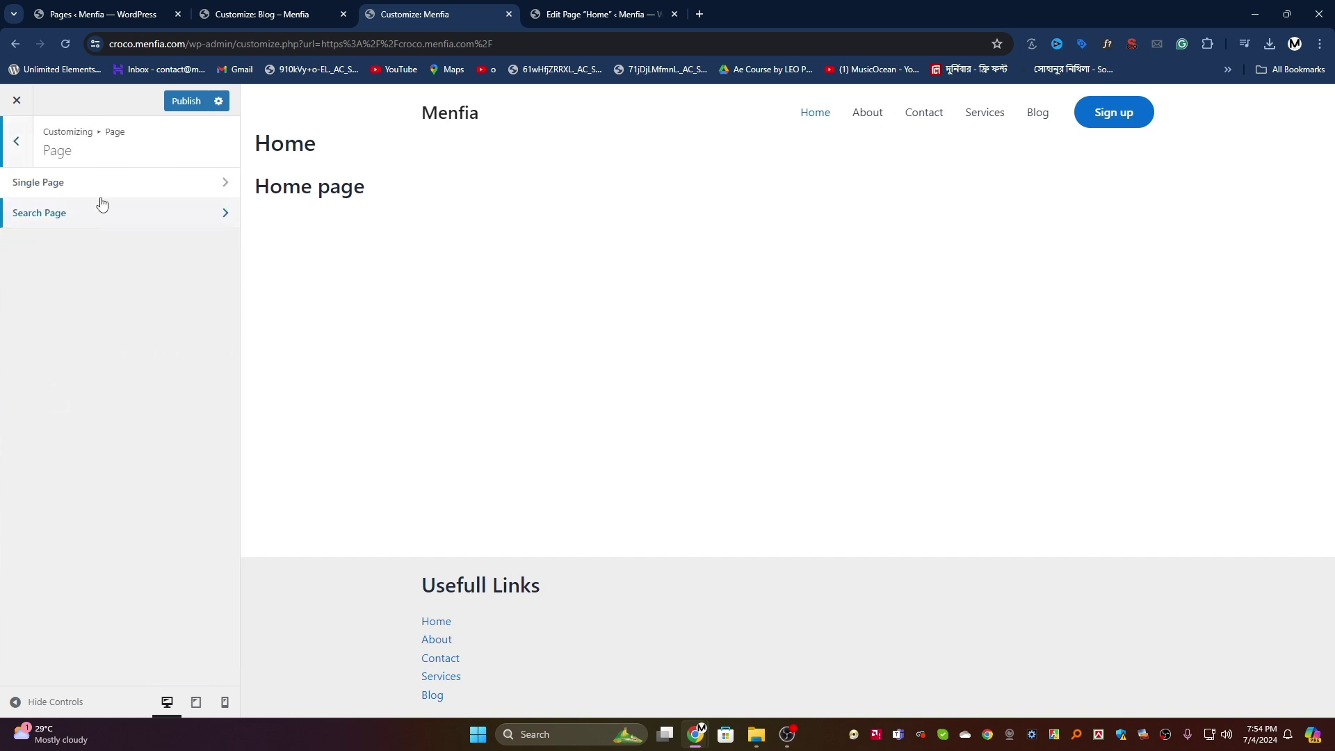
click(111, 189)
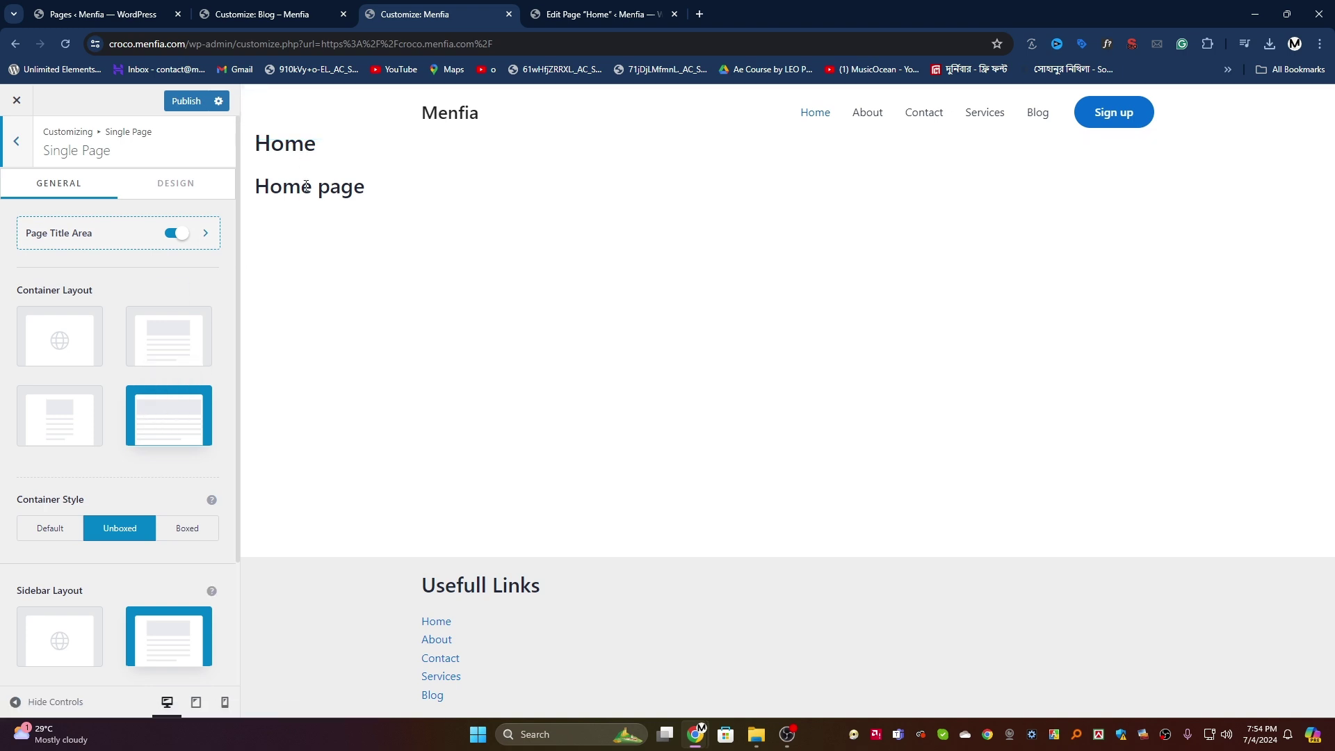
click(179, 334)
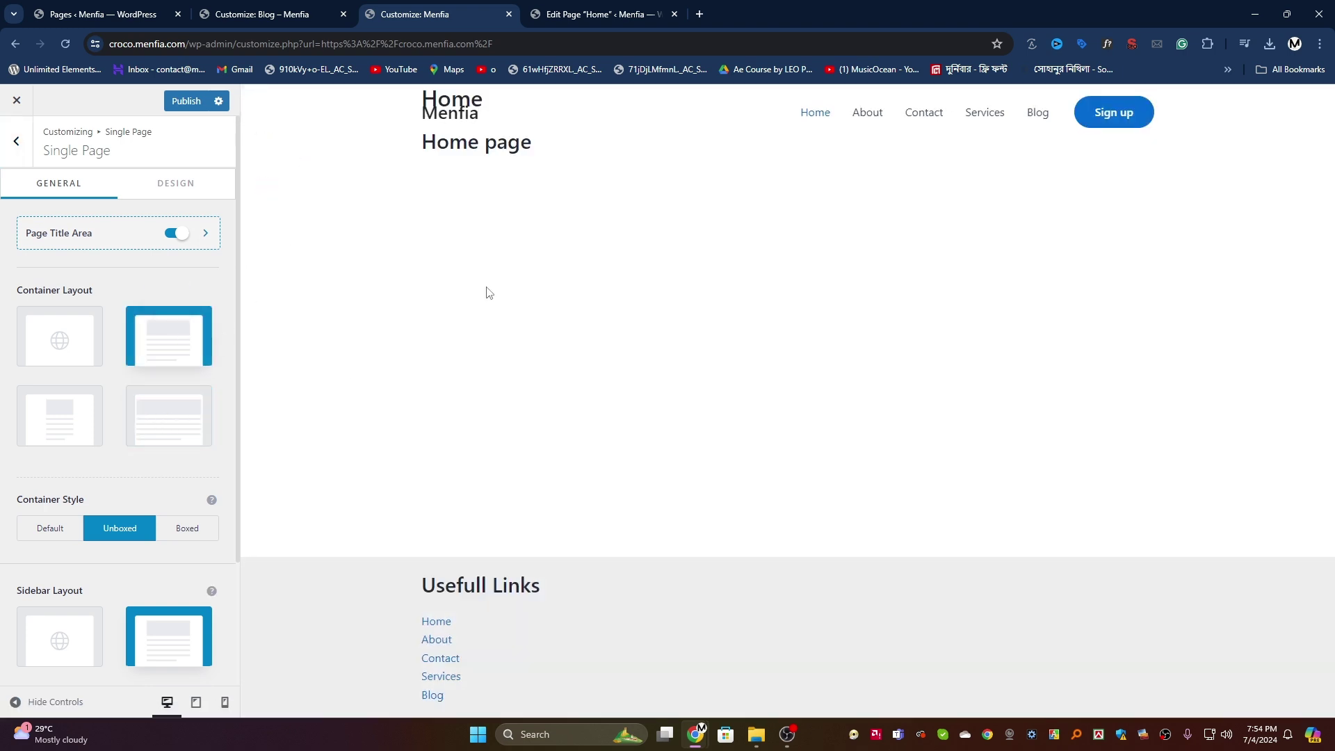
scroll(120, 383, down, 2)
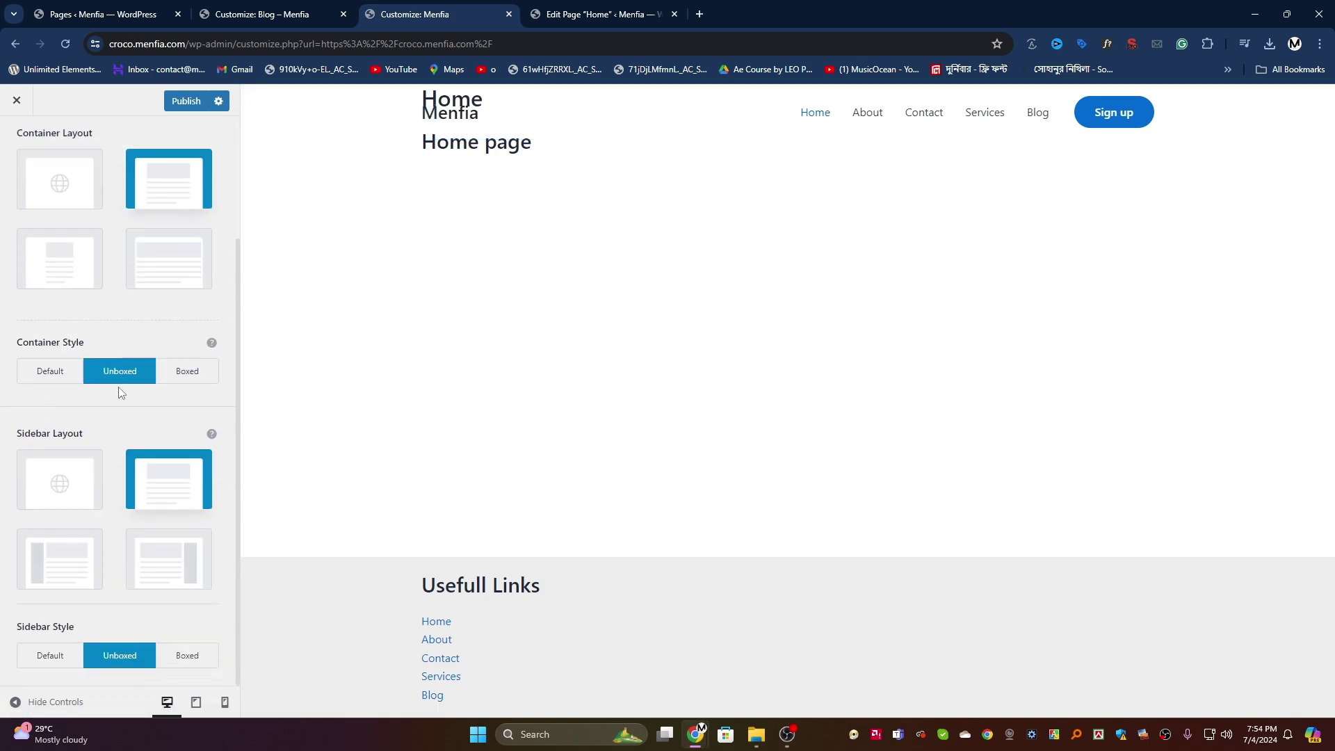
scroll(111, 390, up, 2)
scroll(98, 382, down, 2)
scroll(91, 313, up, 2)
click(182, 185)
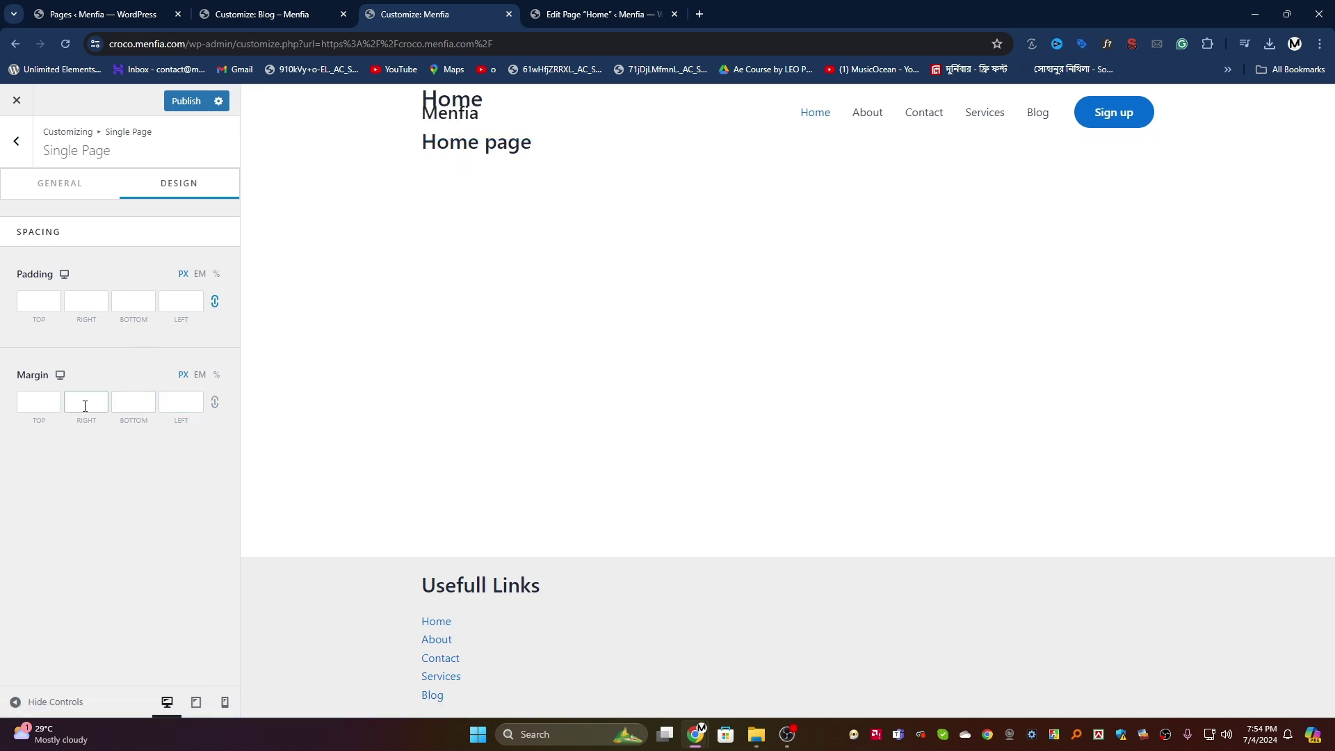
Step: Edit the single page top margin and padding values and publish
click(40, 405)
click(39, 300)
click(189, 106)
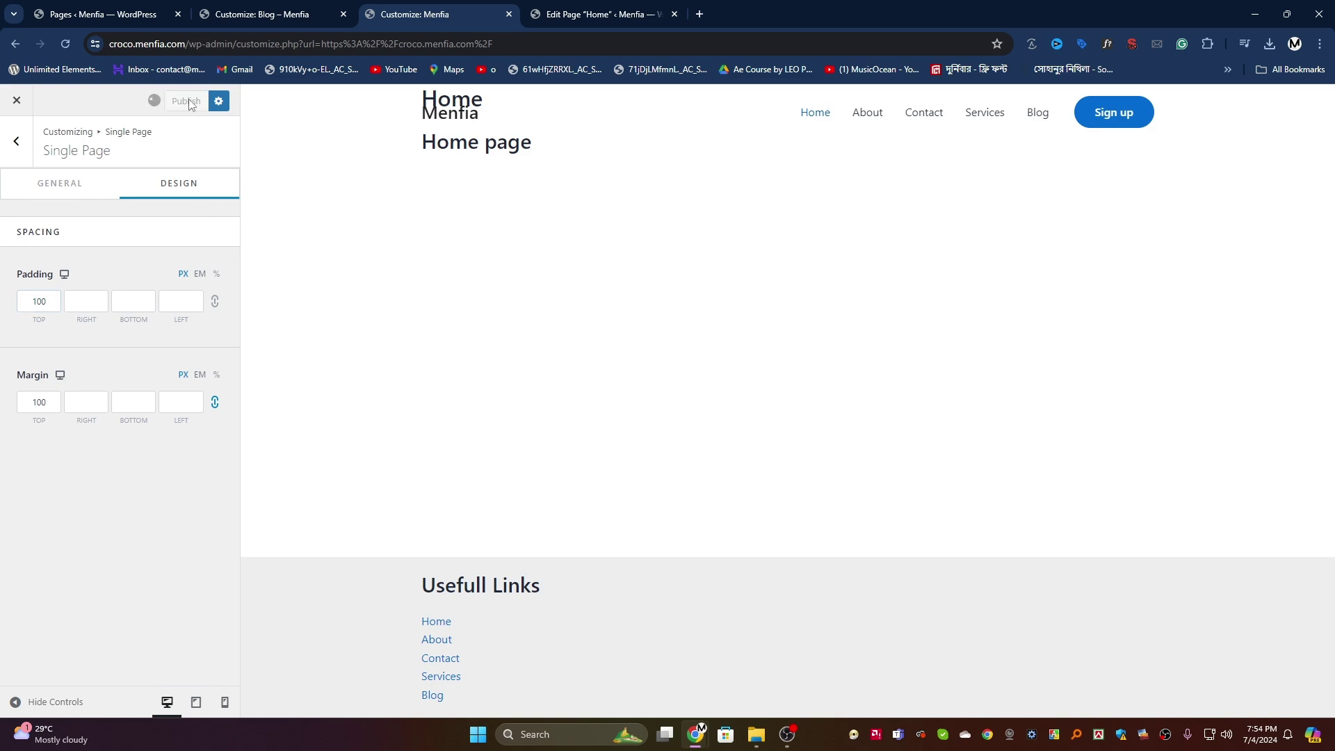
Step: Open the live site in a new tab and check the Home page heading
click(586, 8)
click(264, 14)
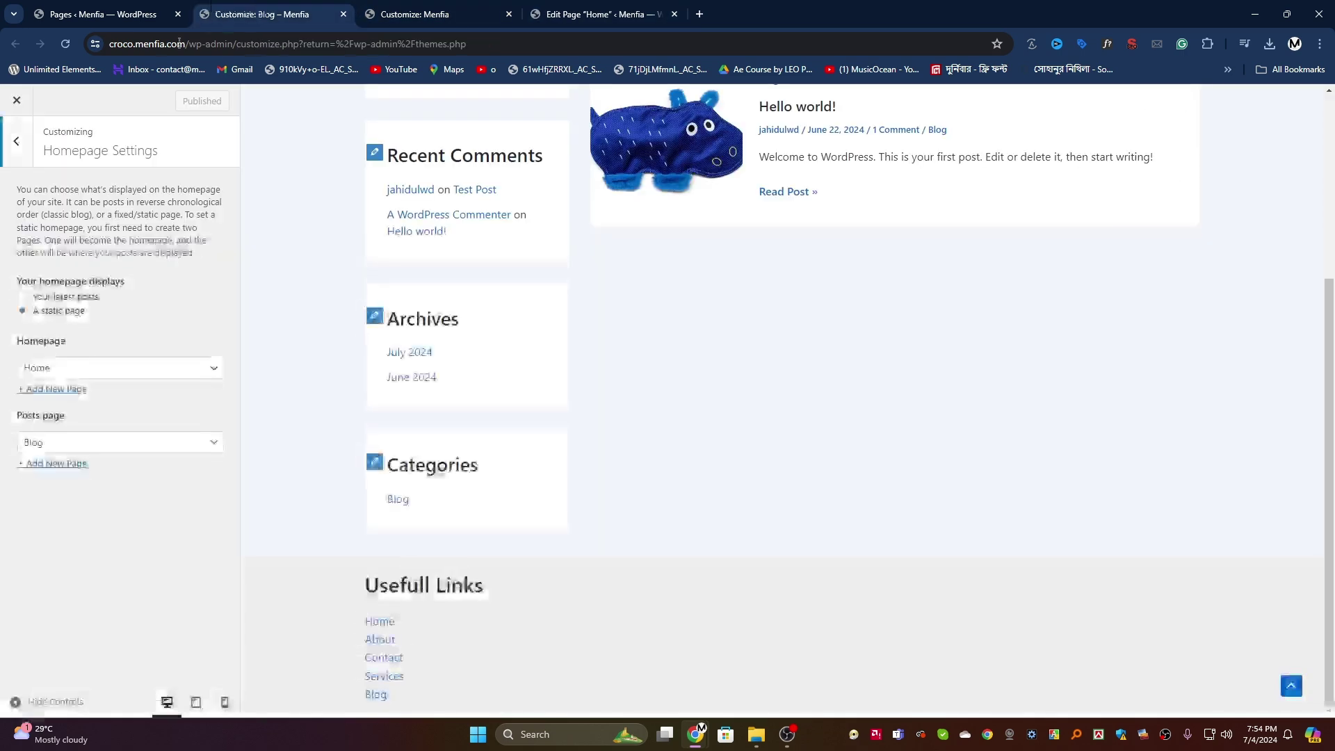
click(104, 14)
right_click(67, 103)
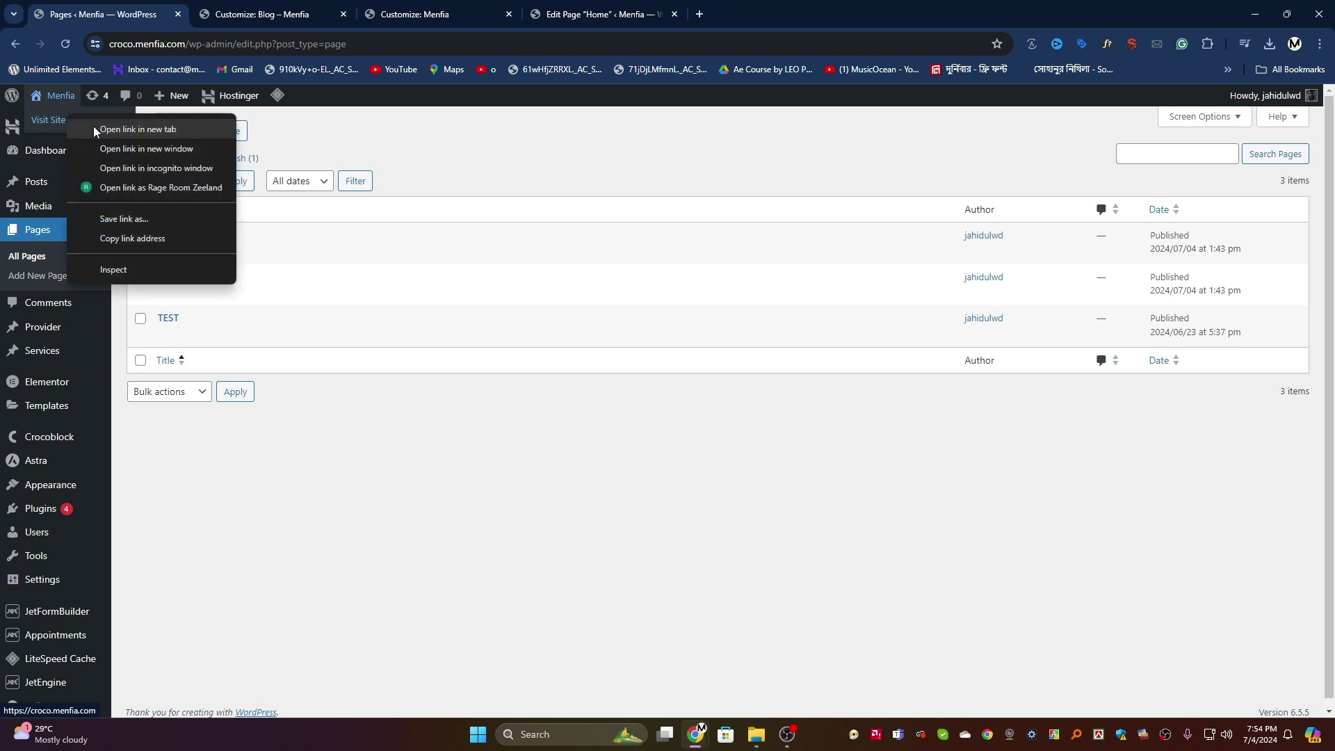
click(93, 129)
click(271, 14)
drag(425, 316, 210, 247)
click(210, 247)
click(445, 9)
click(580, 8)
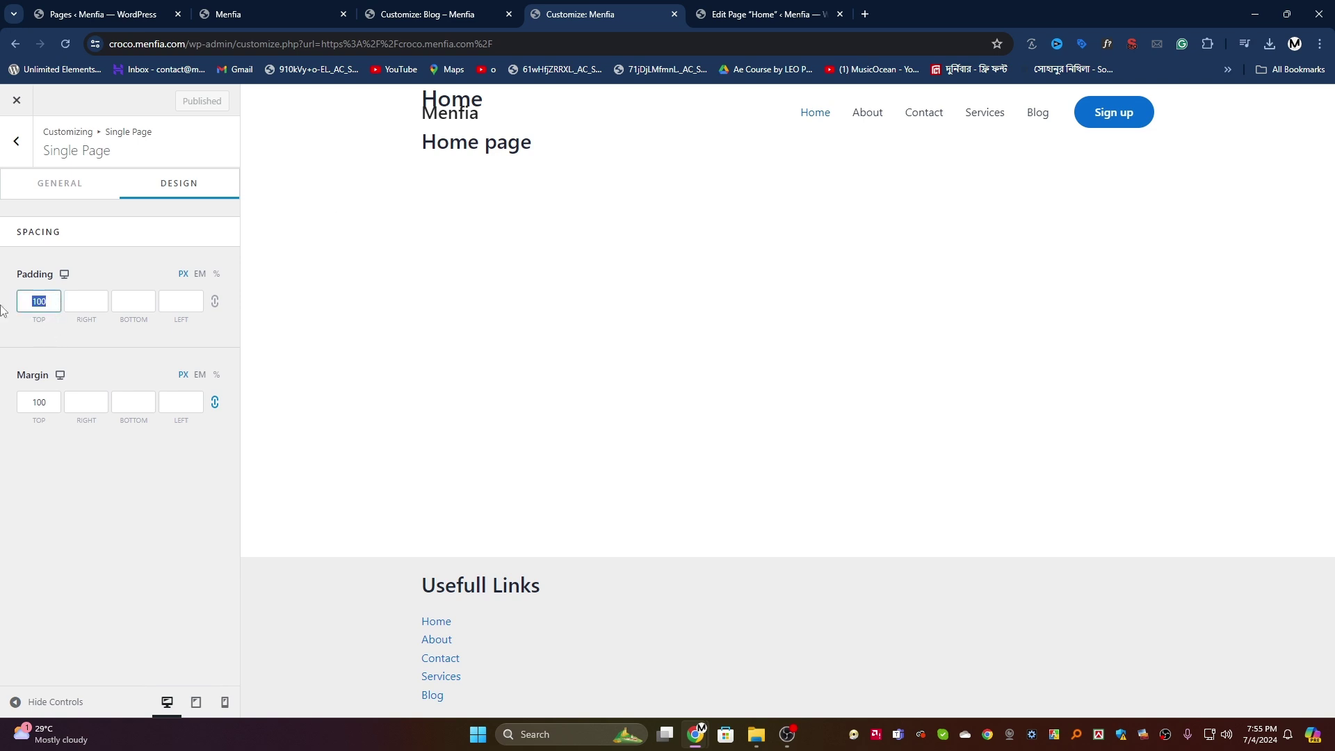
Step: Clear the top padding, set a 30 px margin on all sides, publish, and reload the live page
key(BackSpace)
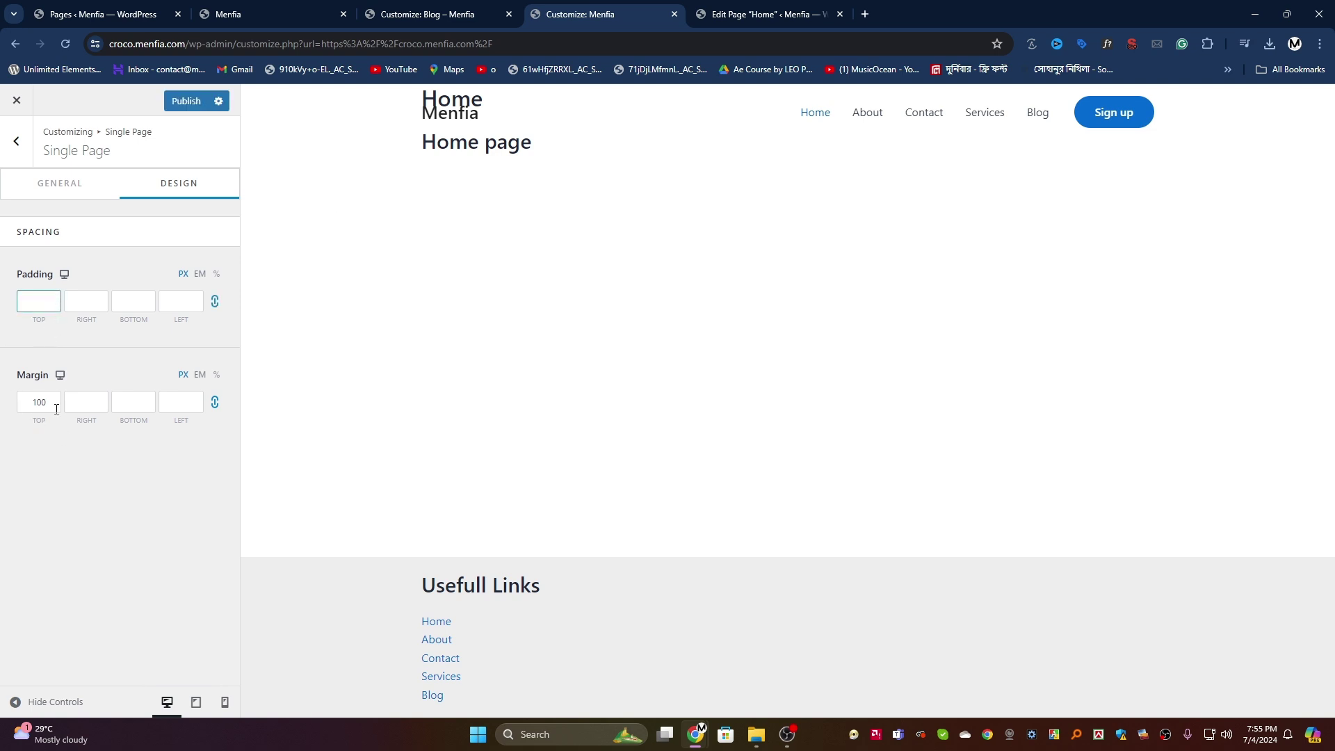
drag(57, 409, 2, 409)
click(174, 101)
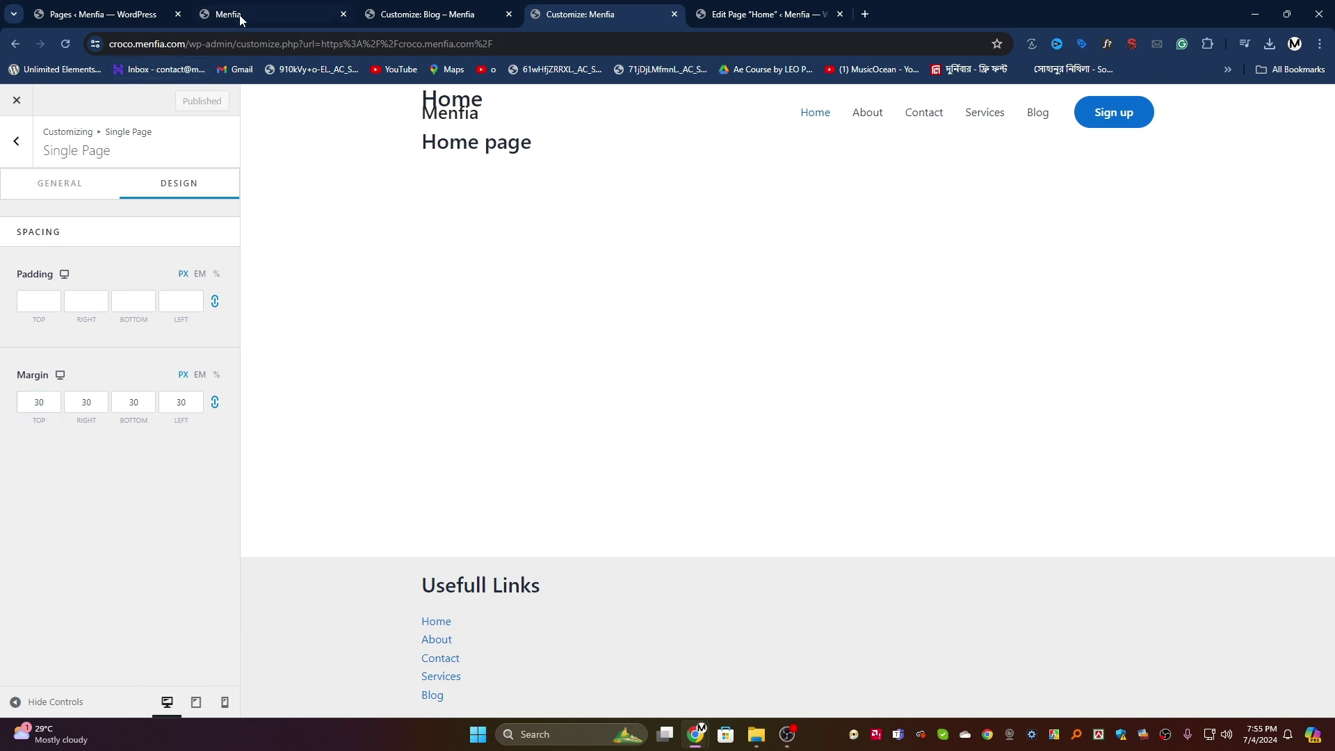
key(ctrl+2)
click(66, 44)
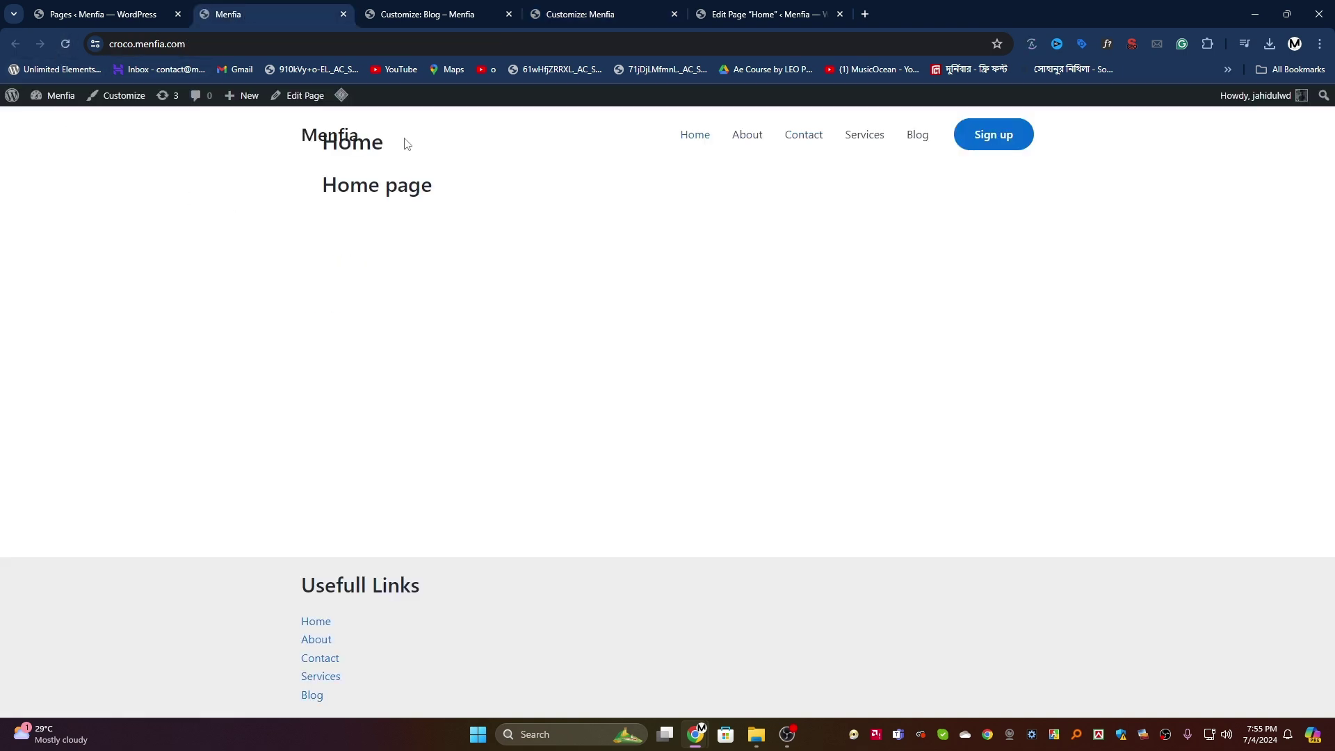
Step: Close the Blog customizer, unlink margins, set the top margin to 50, publish, and reload the site
click(427, 10)
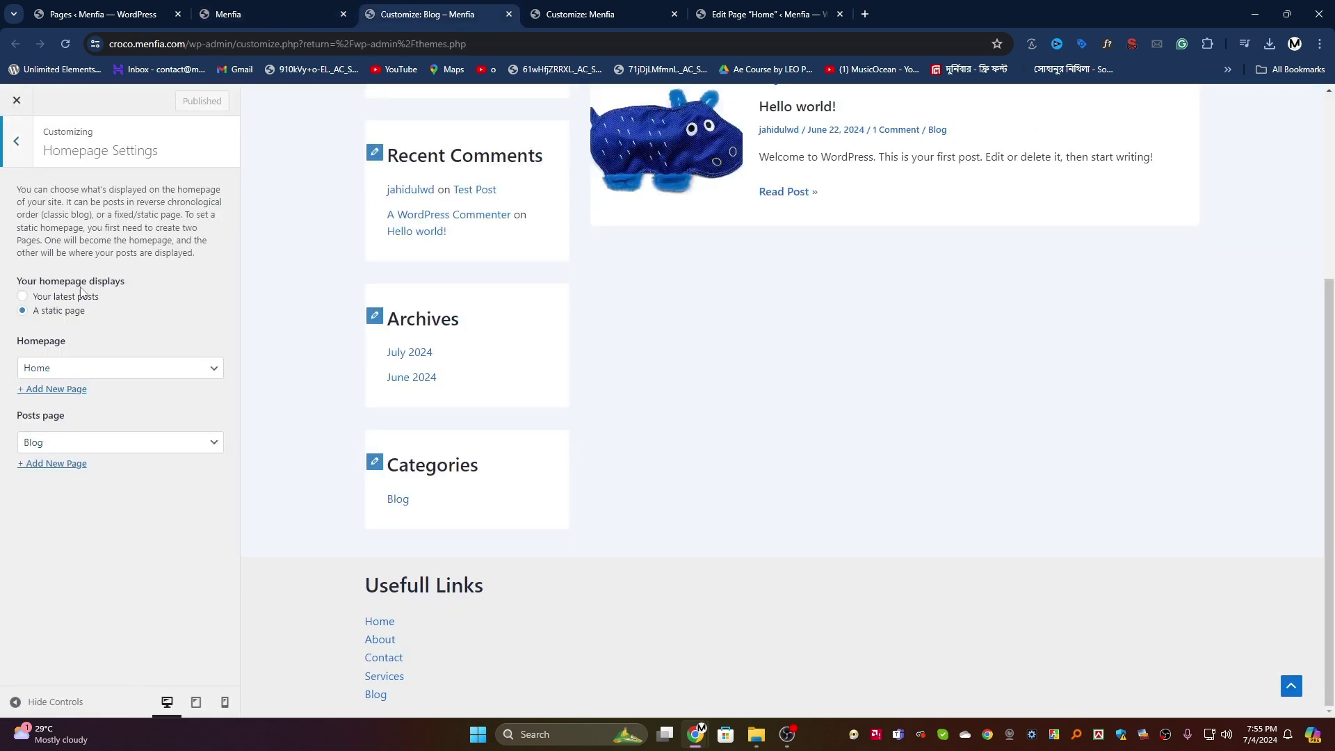
click(509, 14)
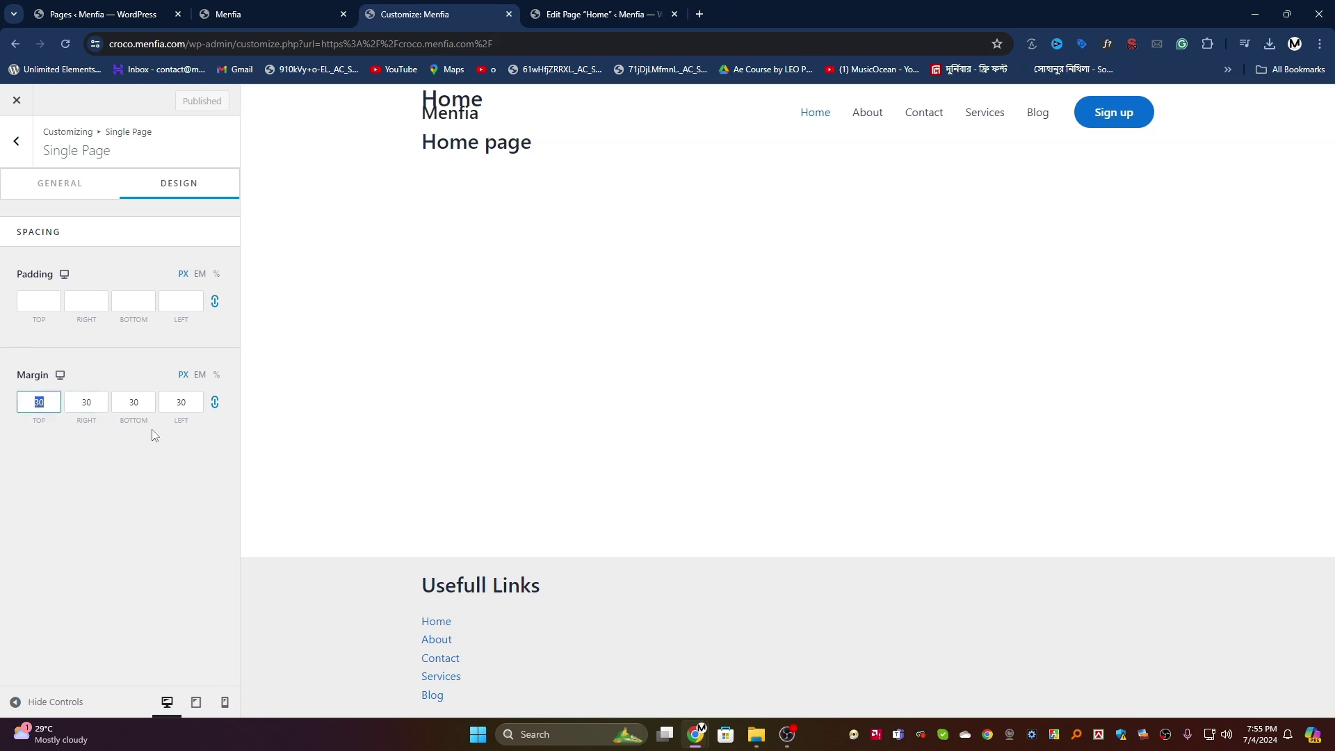
click(215, 403)
click(18, 407)
text(50)
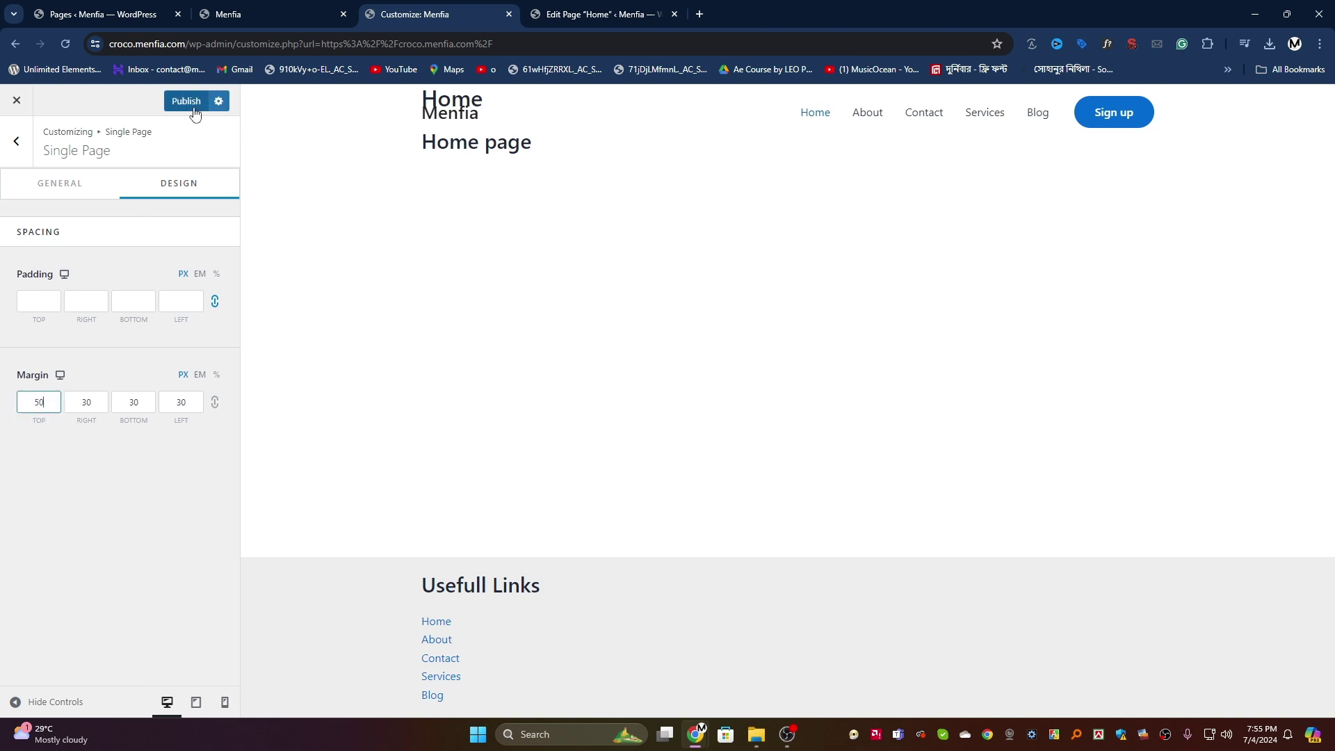
click(189, 101)
click(312, 7)
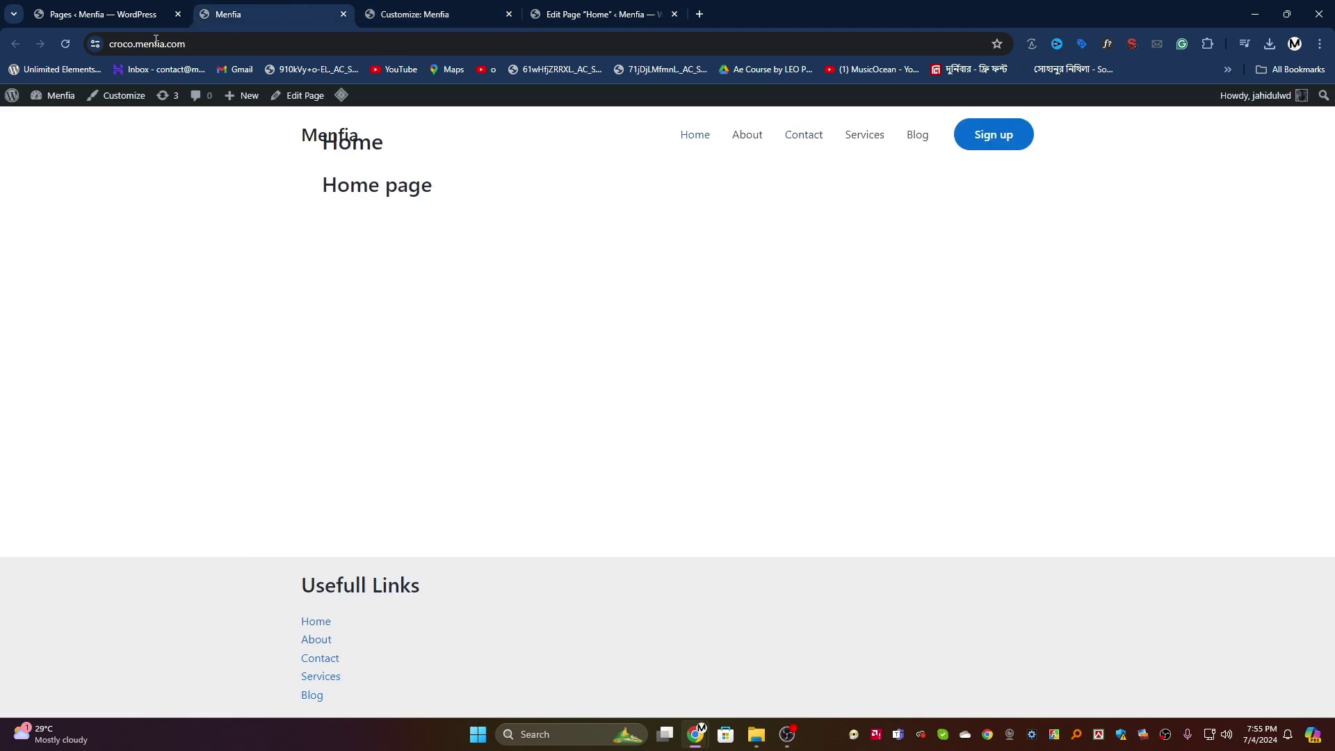
click(64, 46)
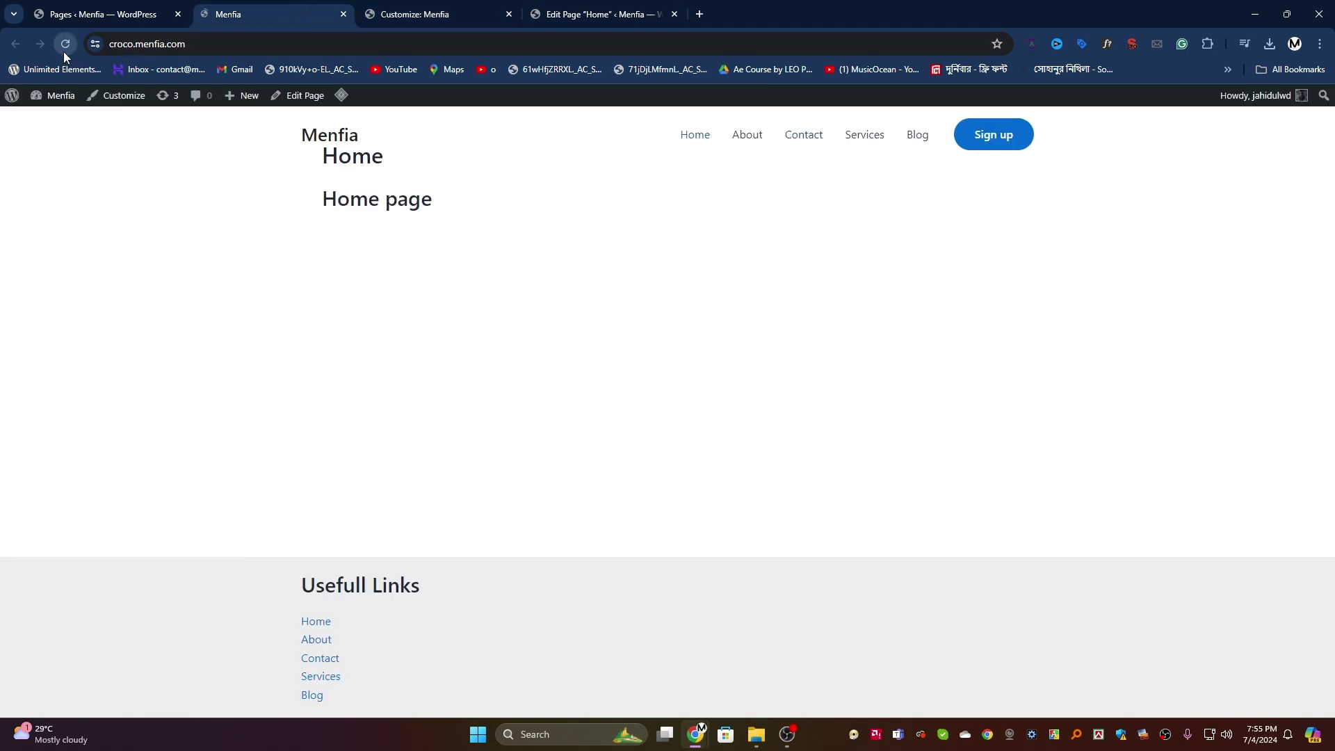
Step: Set padding to 50 px on all sides, publish, and view the live page
click(410, 12)
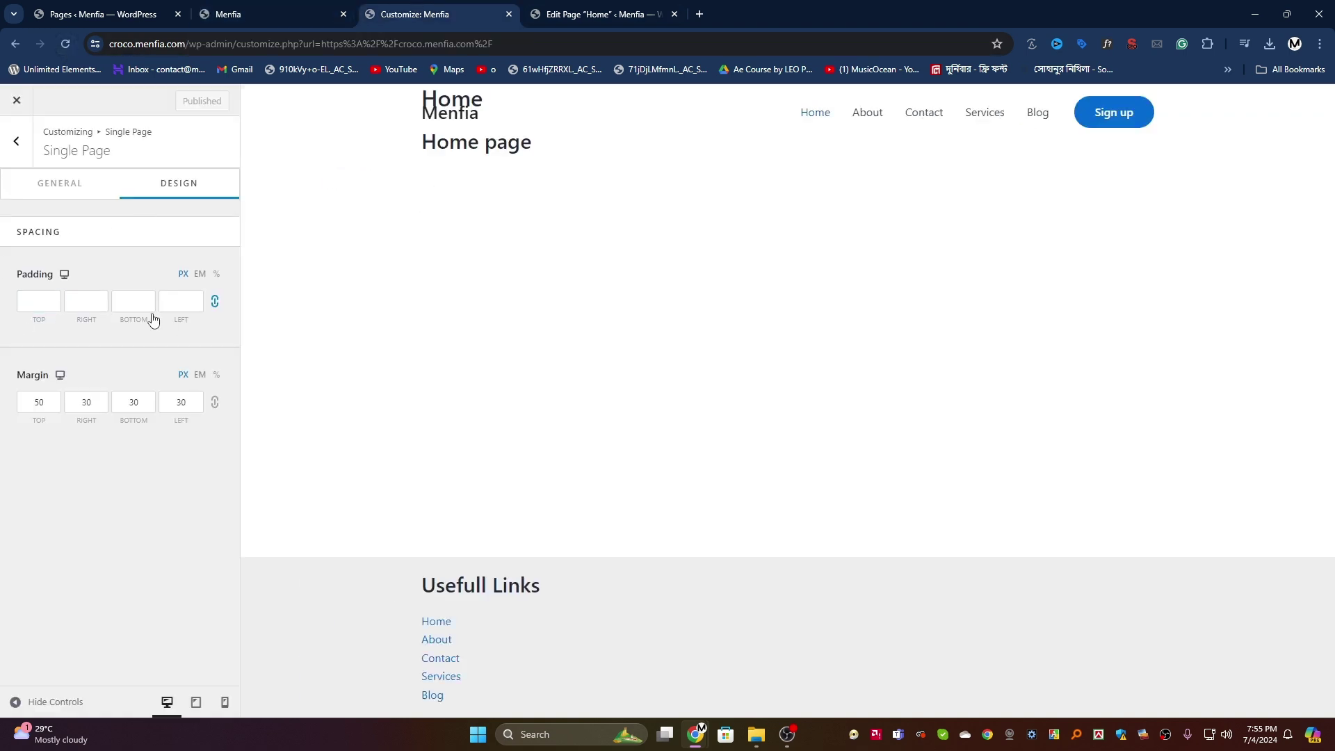
text(50)
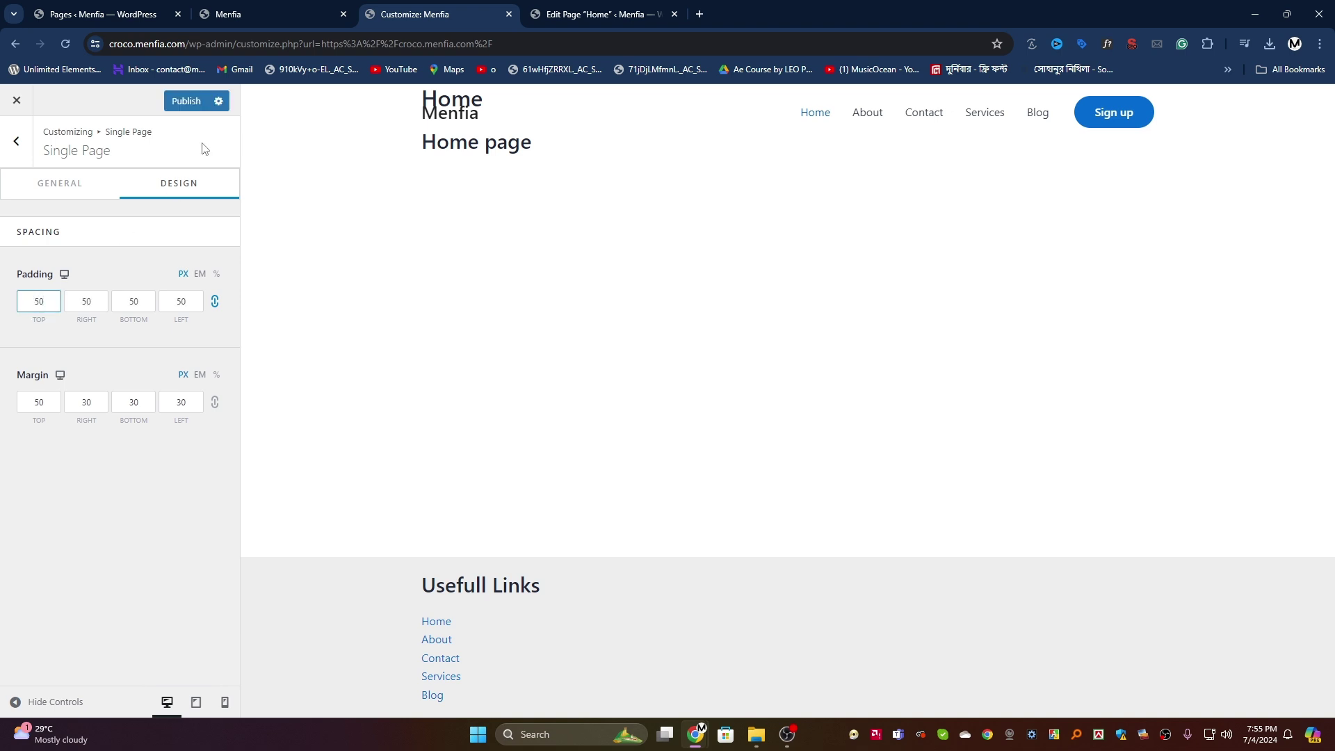
click(183, 100)
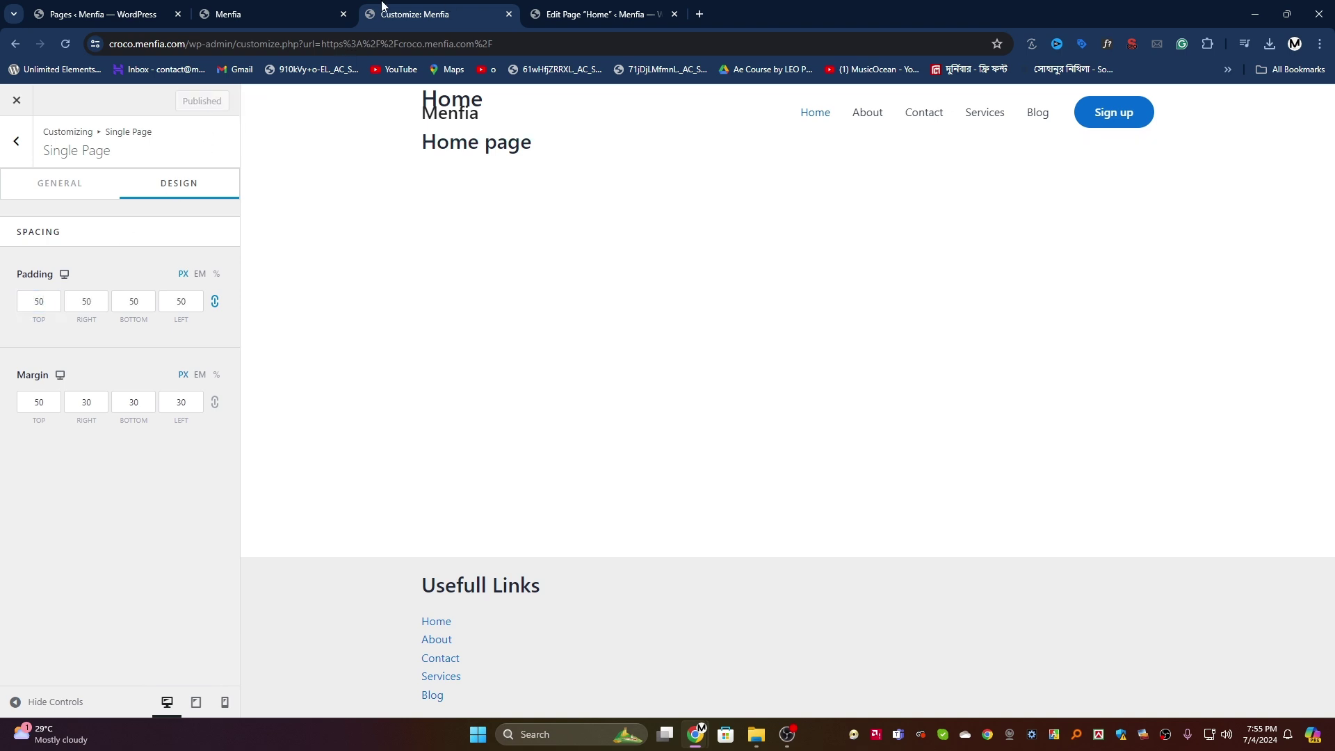
click(271, 14)
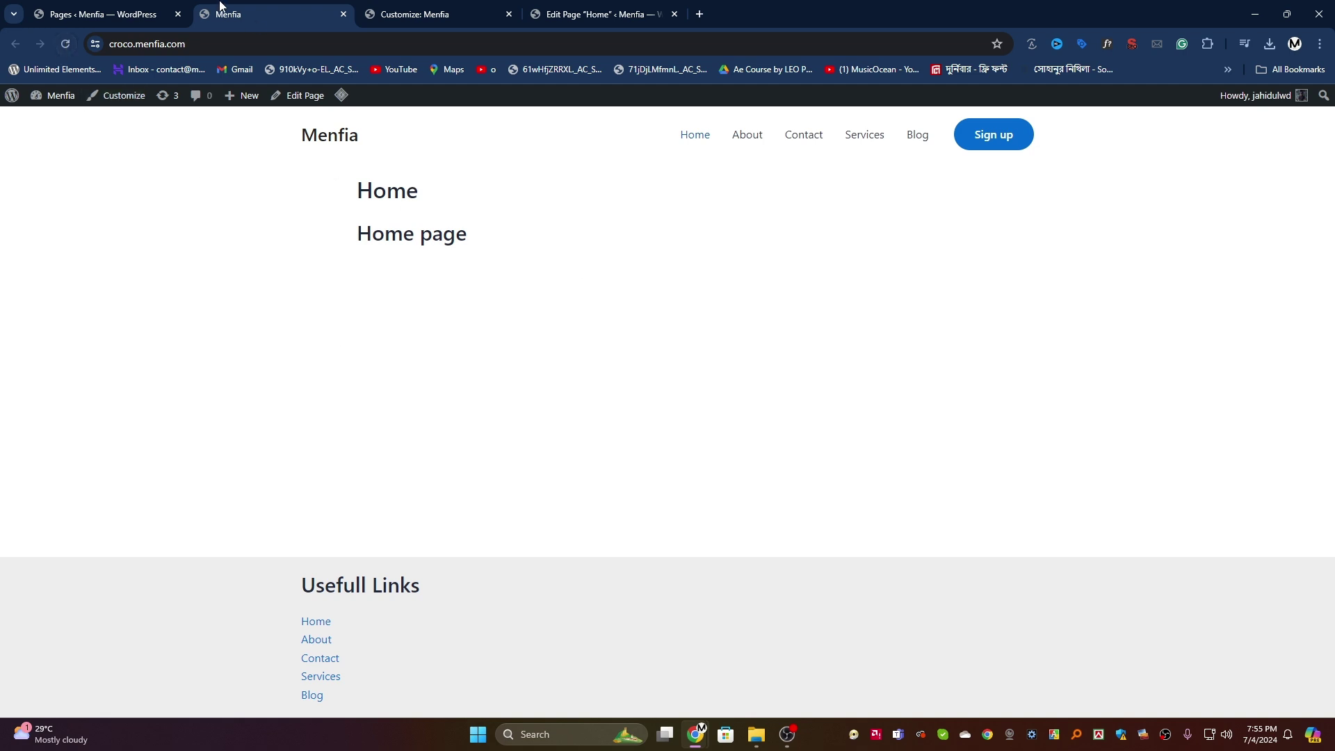
Step: Turn off the Search Page title and publish
click(398, 7)
click(21, 136)
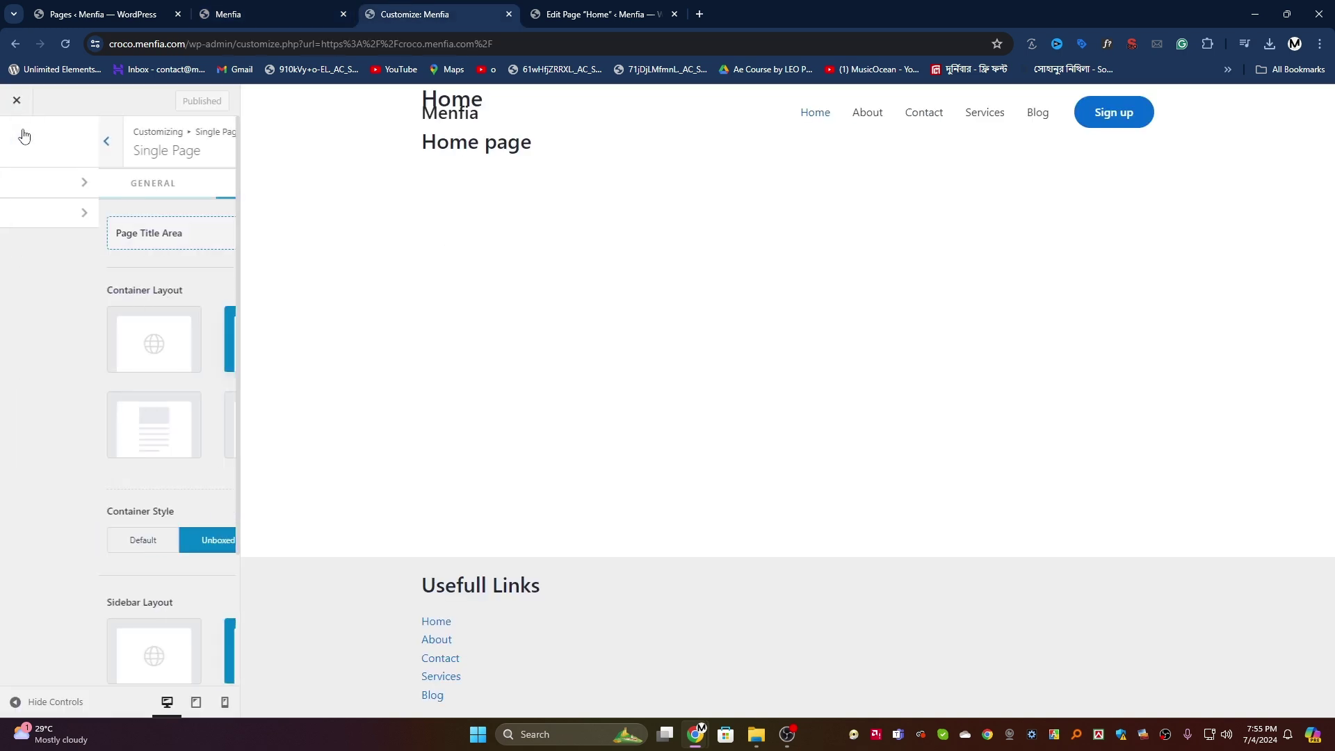
click(80, 215)
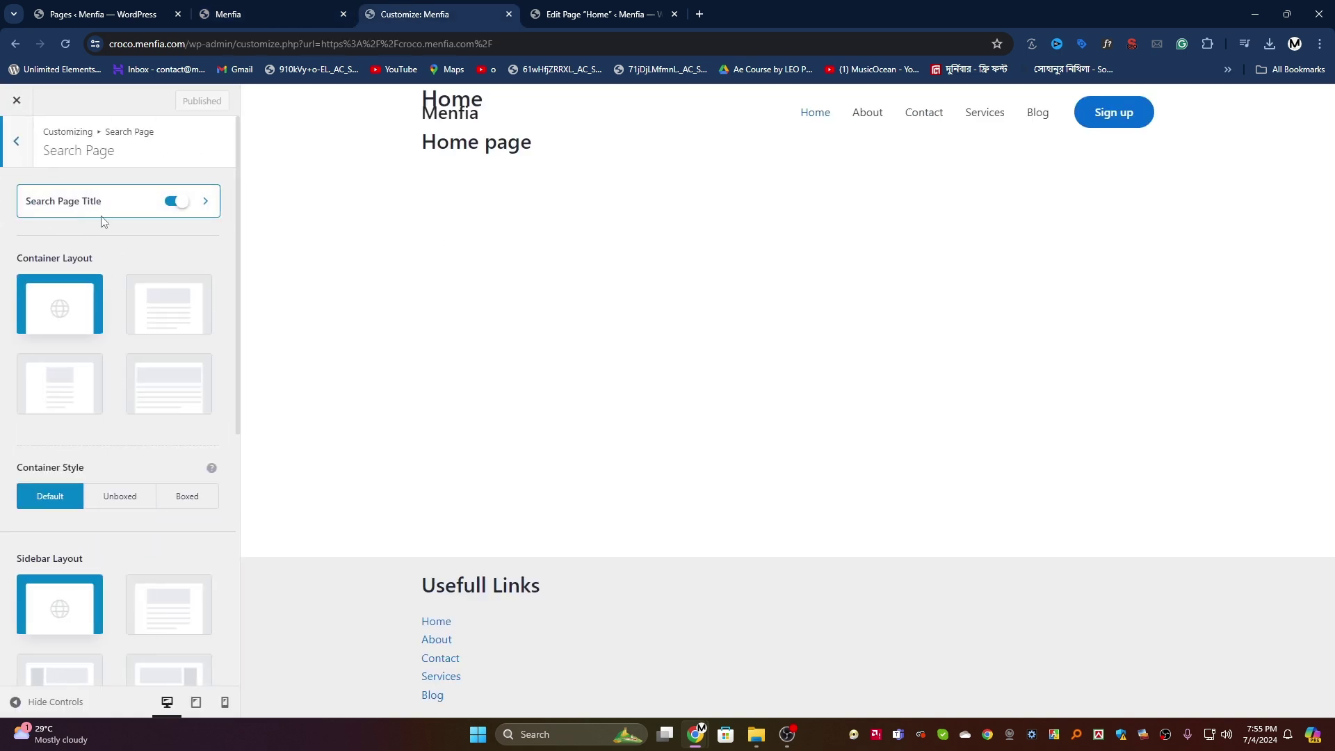
click(171, 203)
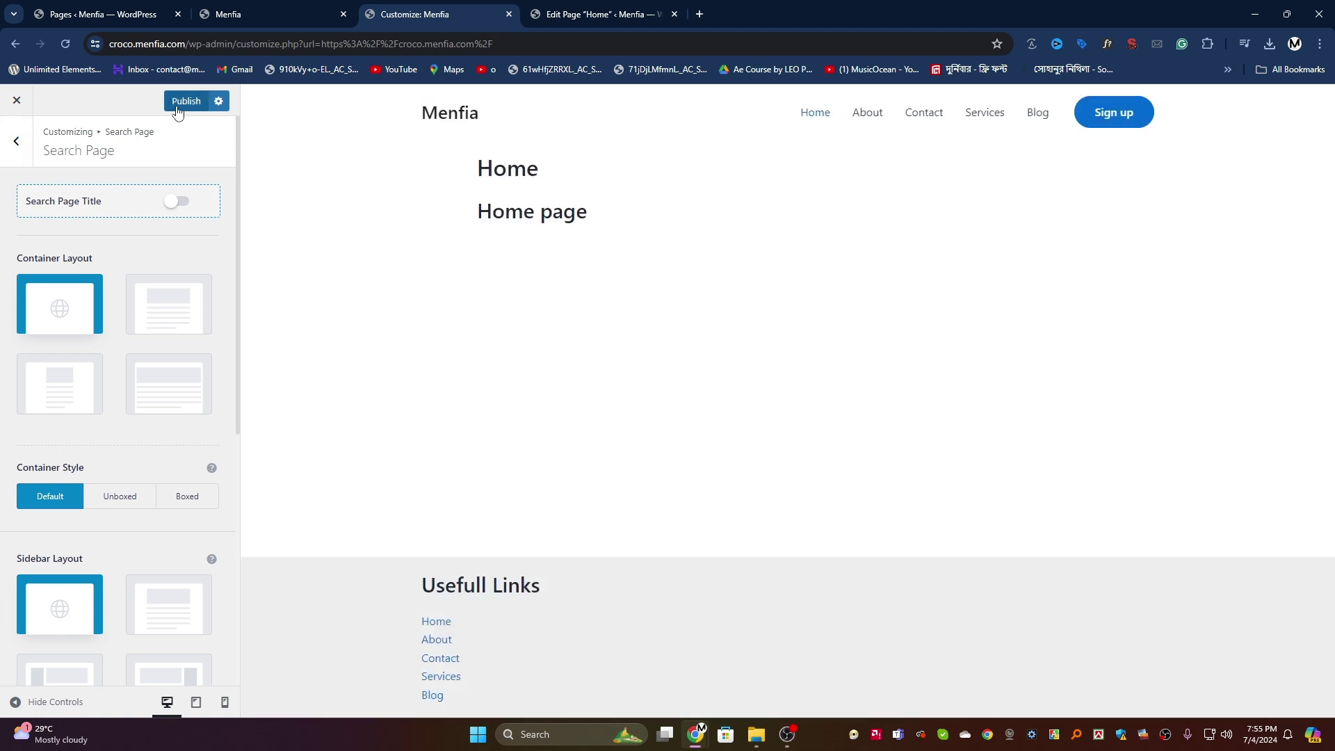
click(183, 103)
Step: Hide the Single Page title area and publish
click(16, 140)
click(102, 189)
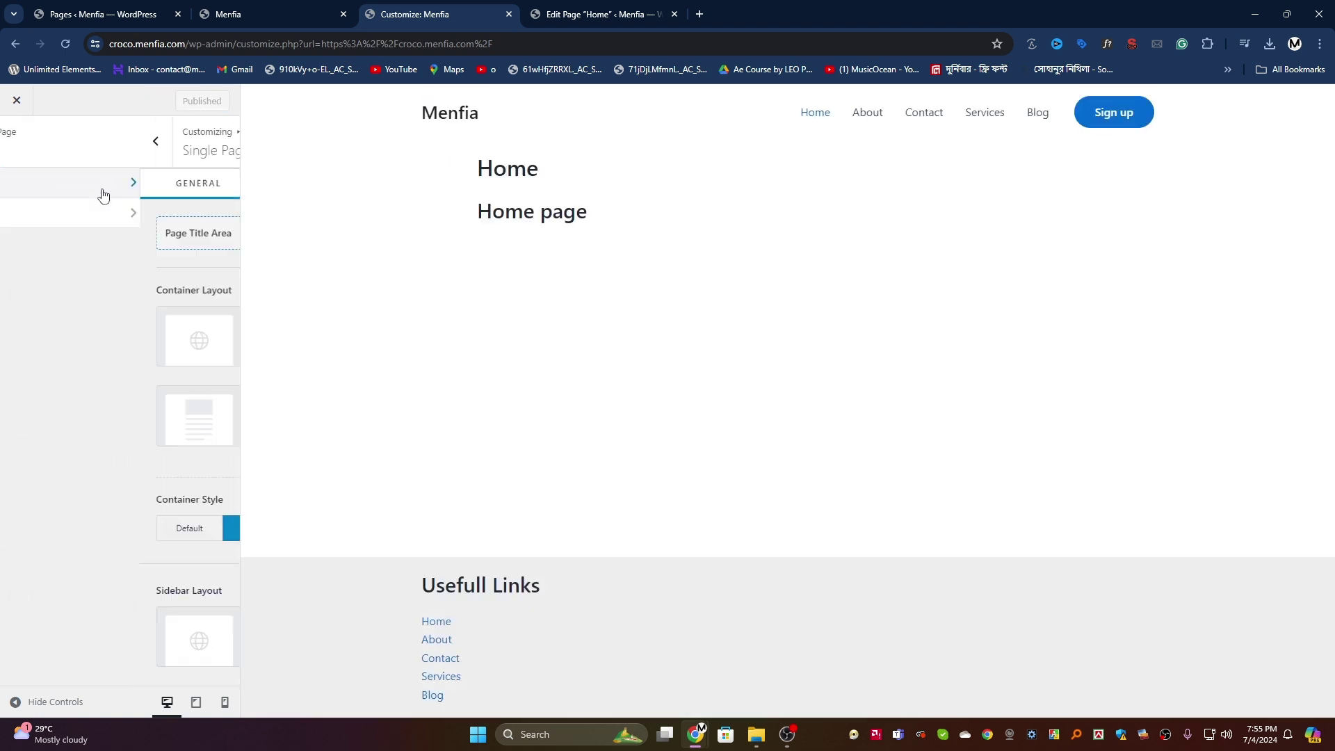
click(177, 234)
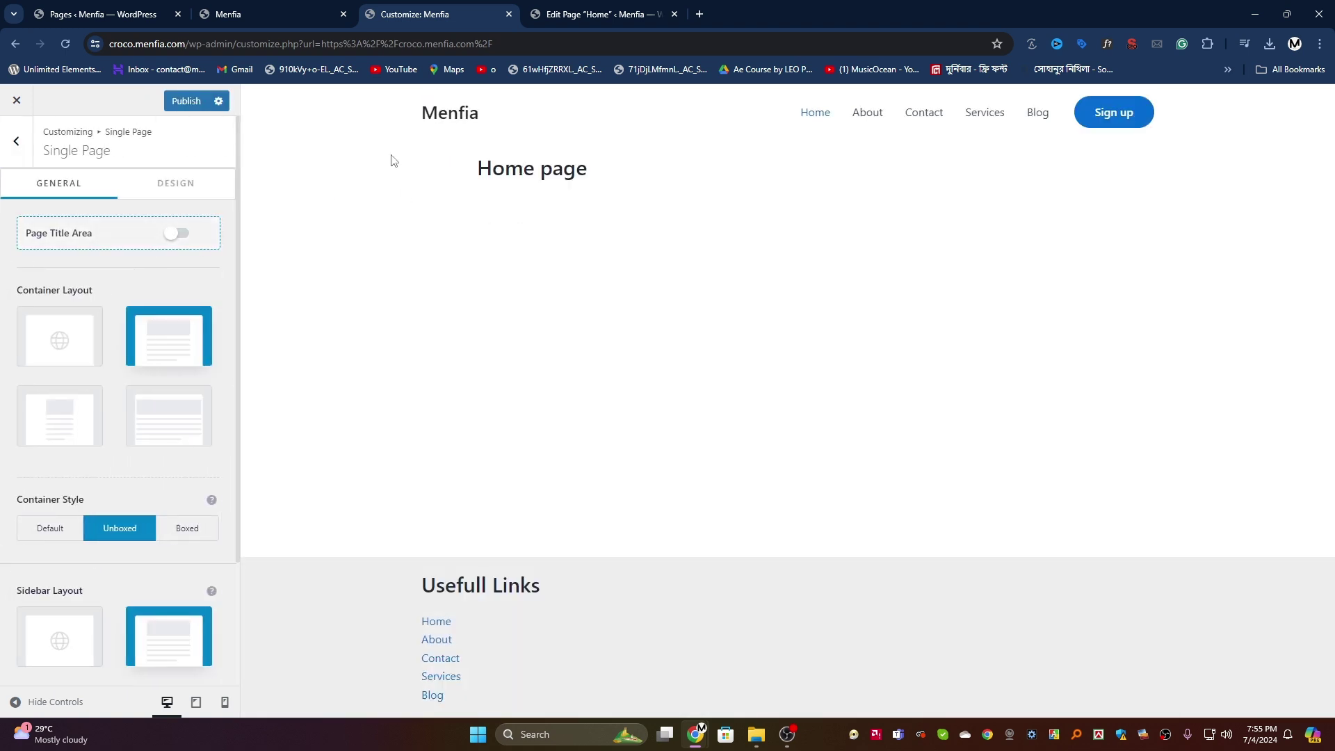
click(193, 103)
Step: Reload the live site to confirm only 'Home page' shows, then go to the Pages list
click(272, 15)
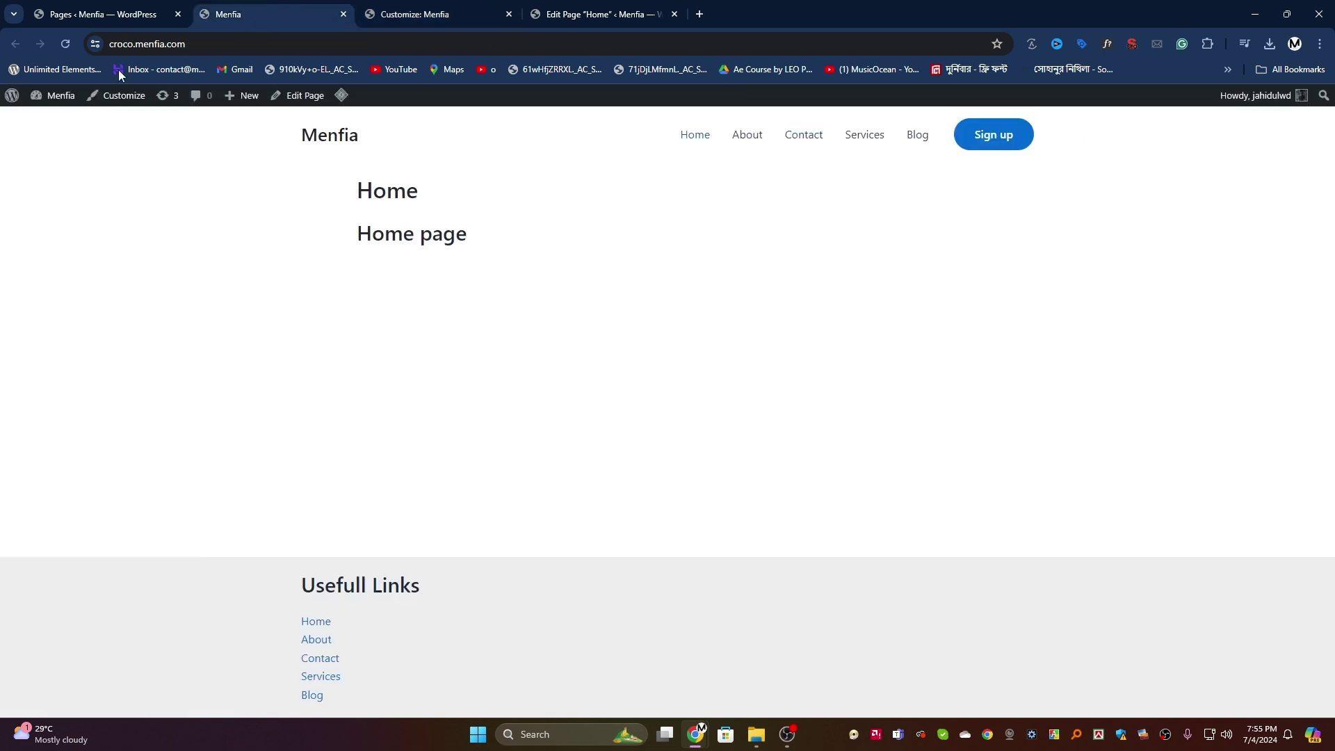
click(66, 44)
drag(343, 189, 539, 187)
click(498, 325)
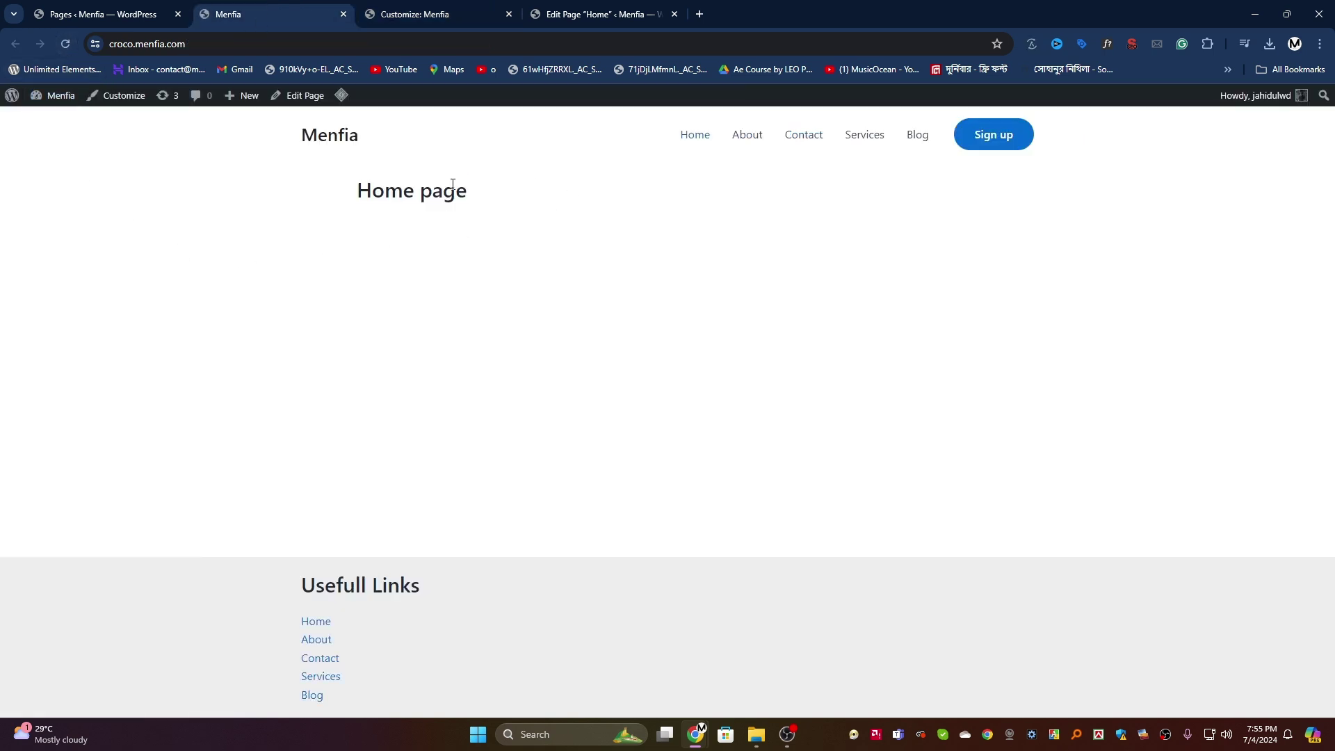
click(121, 5)
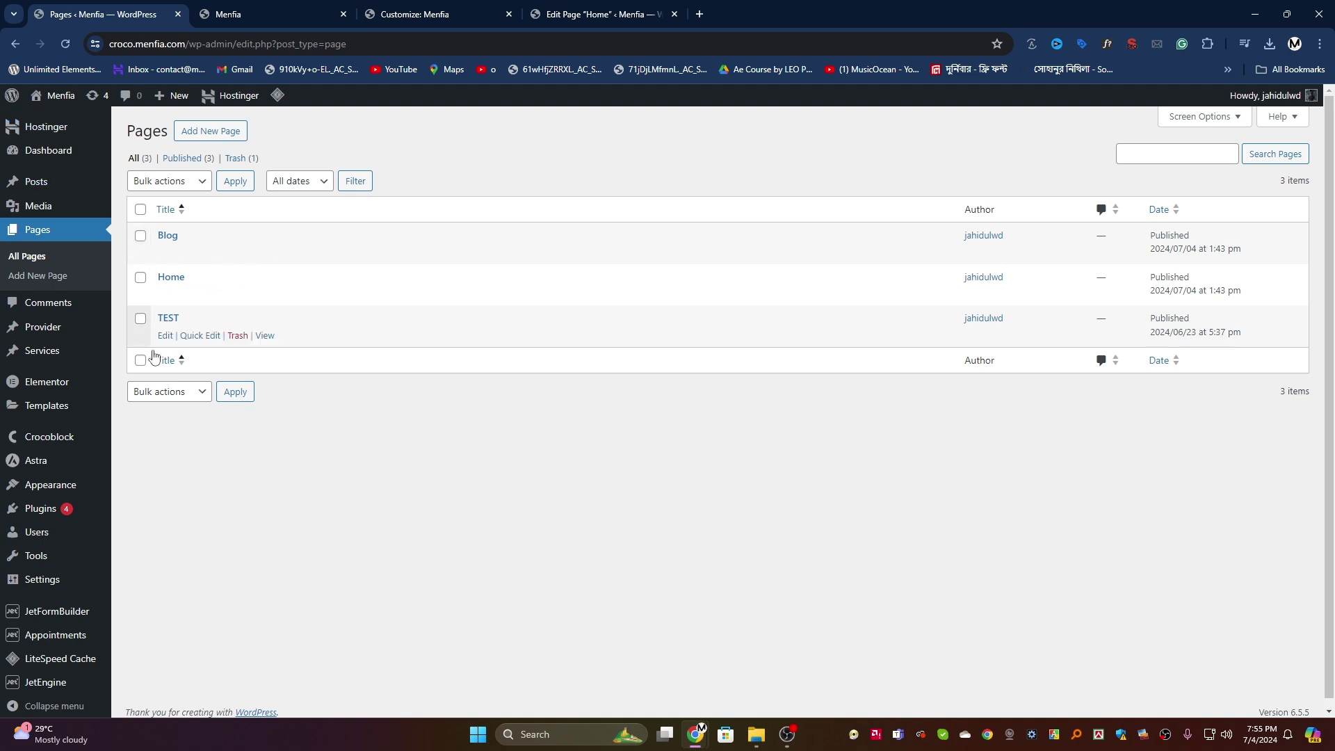
Step: Edit the Home page and delete its 'Home page' heading block
click(166, 295)
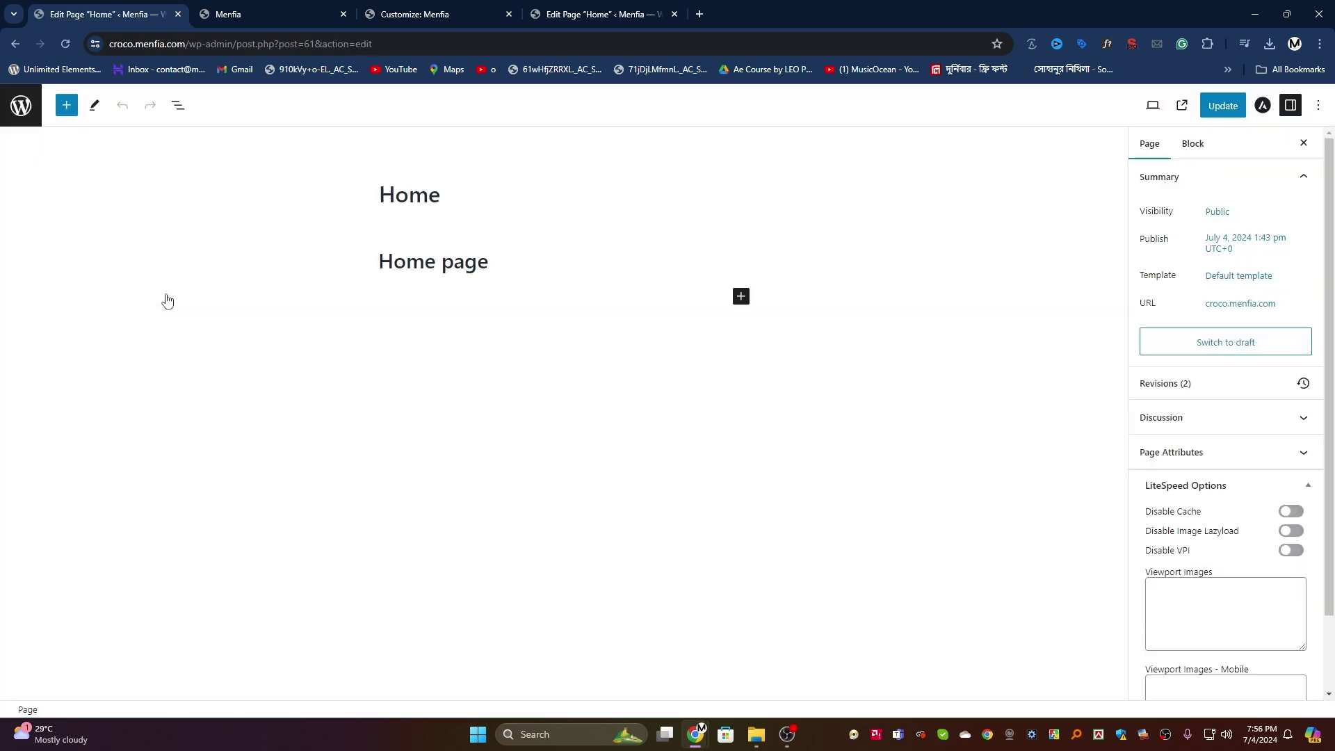
click(276, 263)
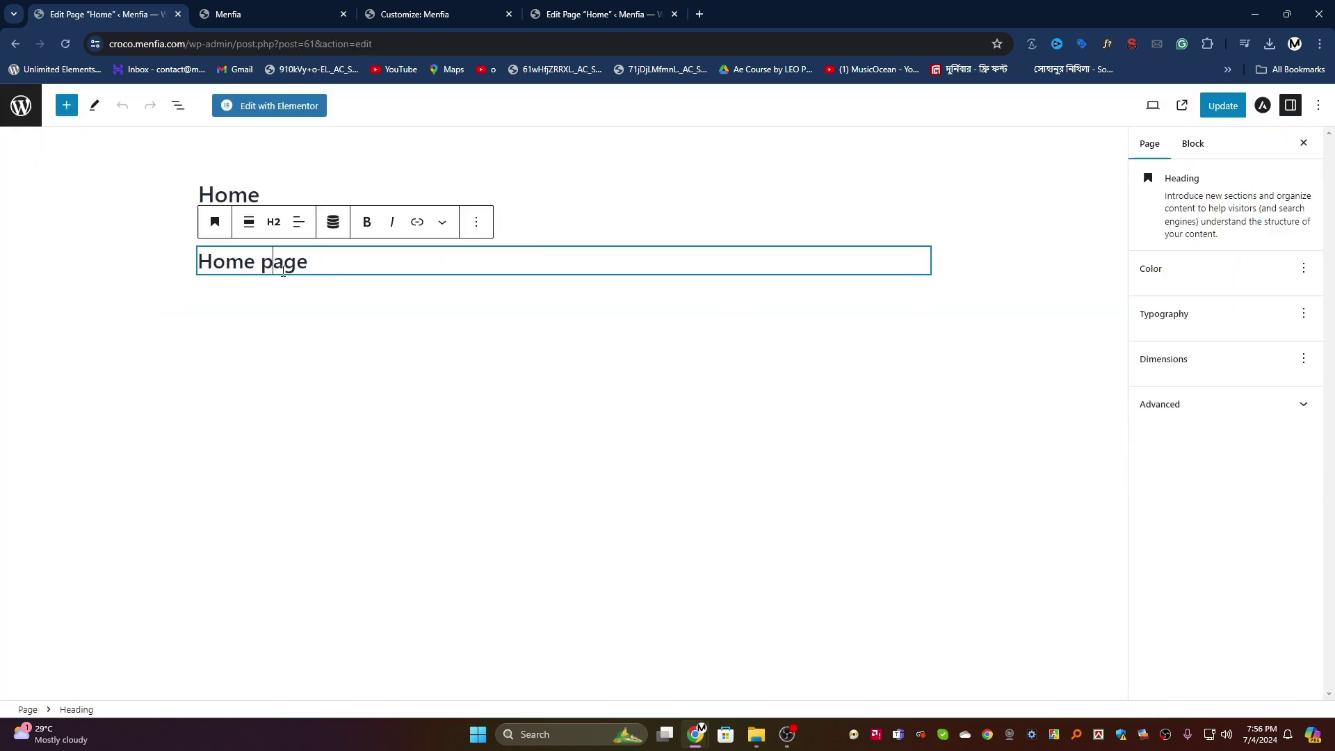
click(476, 222)
click(487, 577)
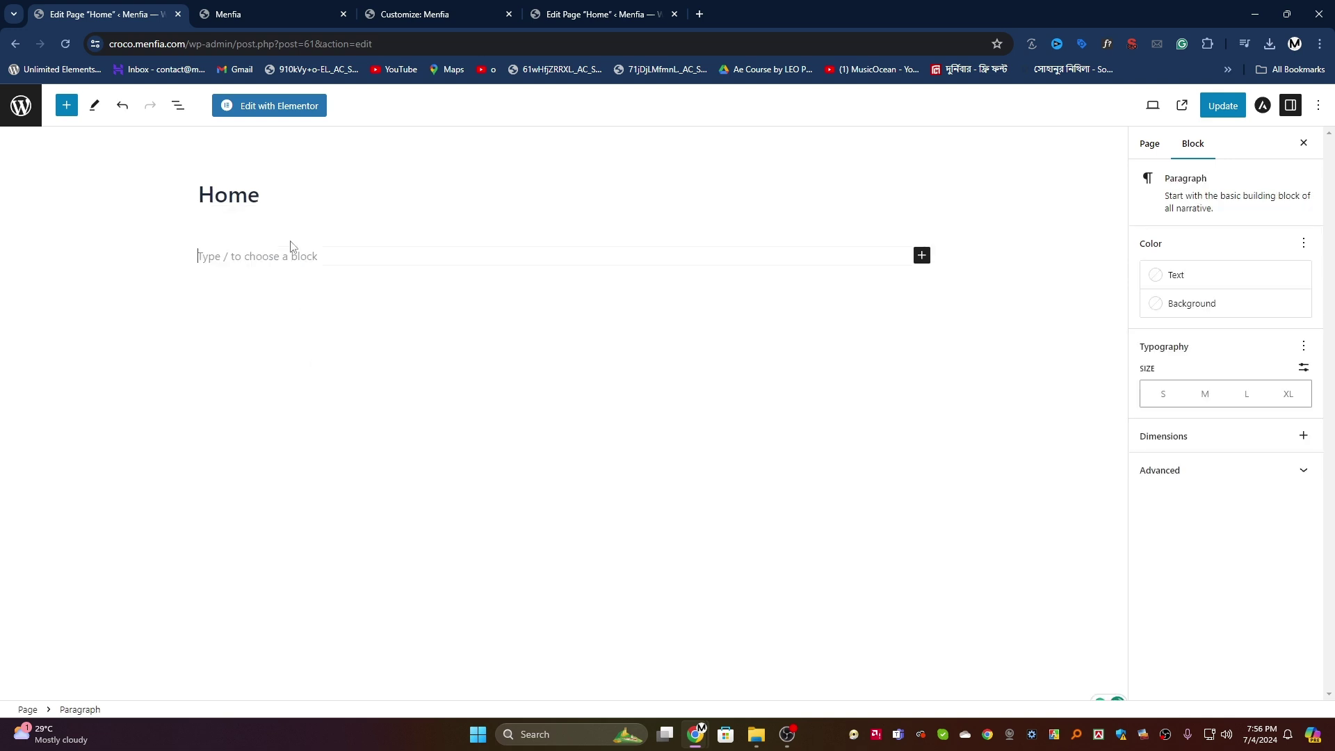
Step: Insert a 33/33/33 Columns block and start adding a block in the first column
click(922, 256)
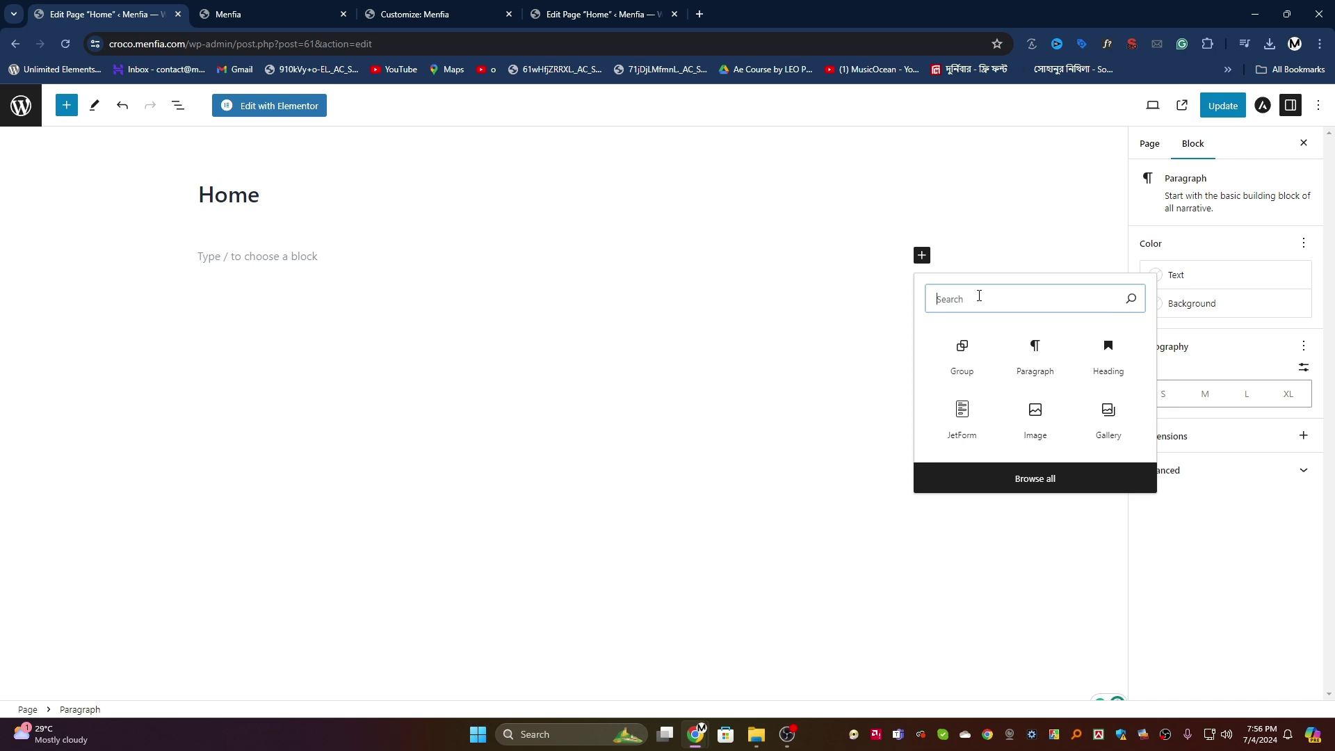
text(col)
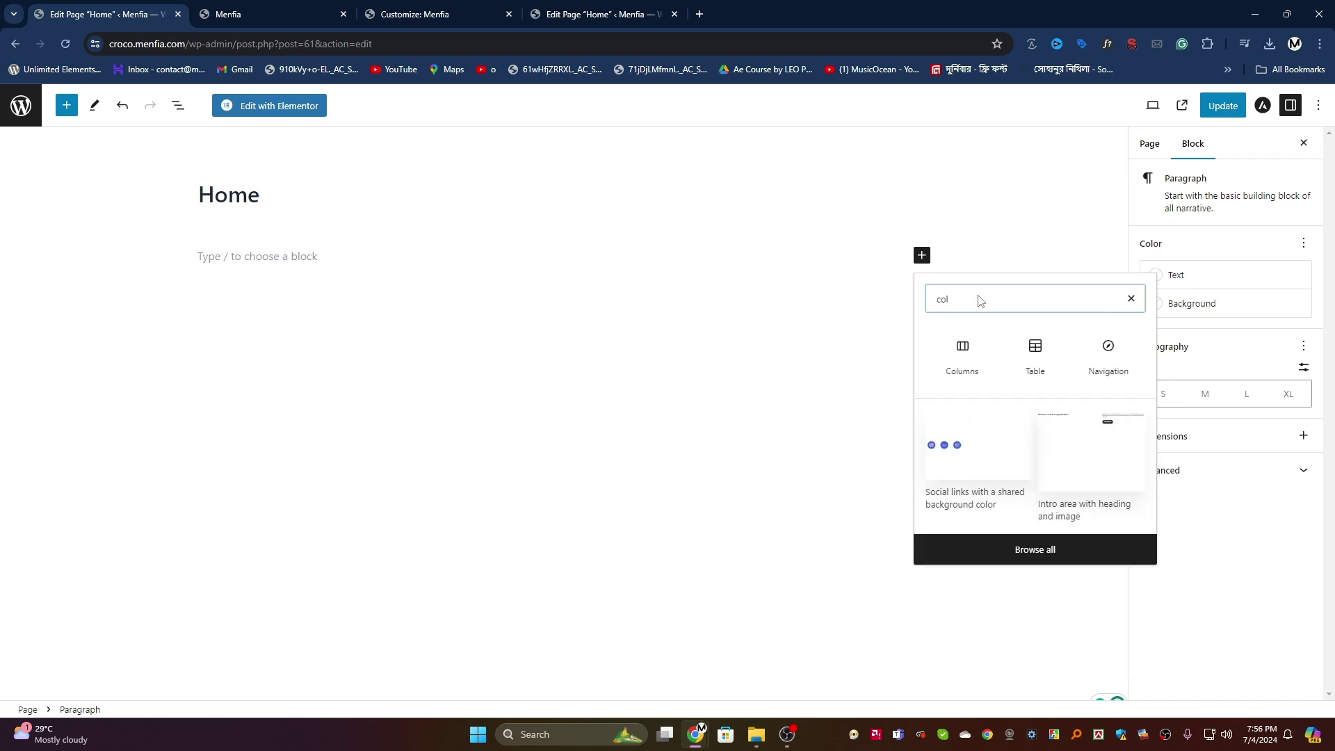
click(969, 349)
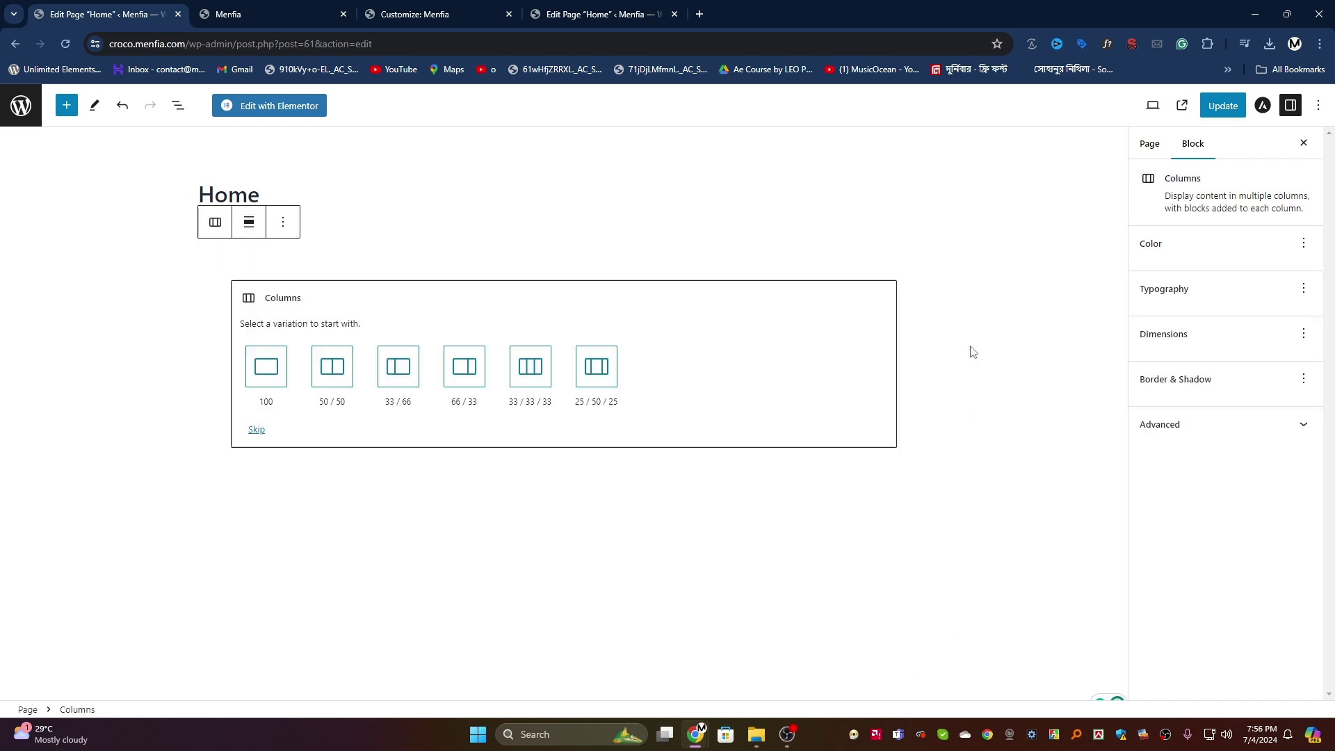
click(530, 372)
click(334, 299)
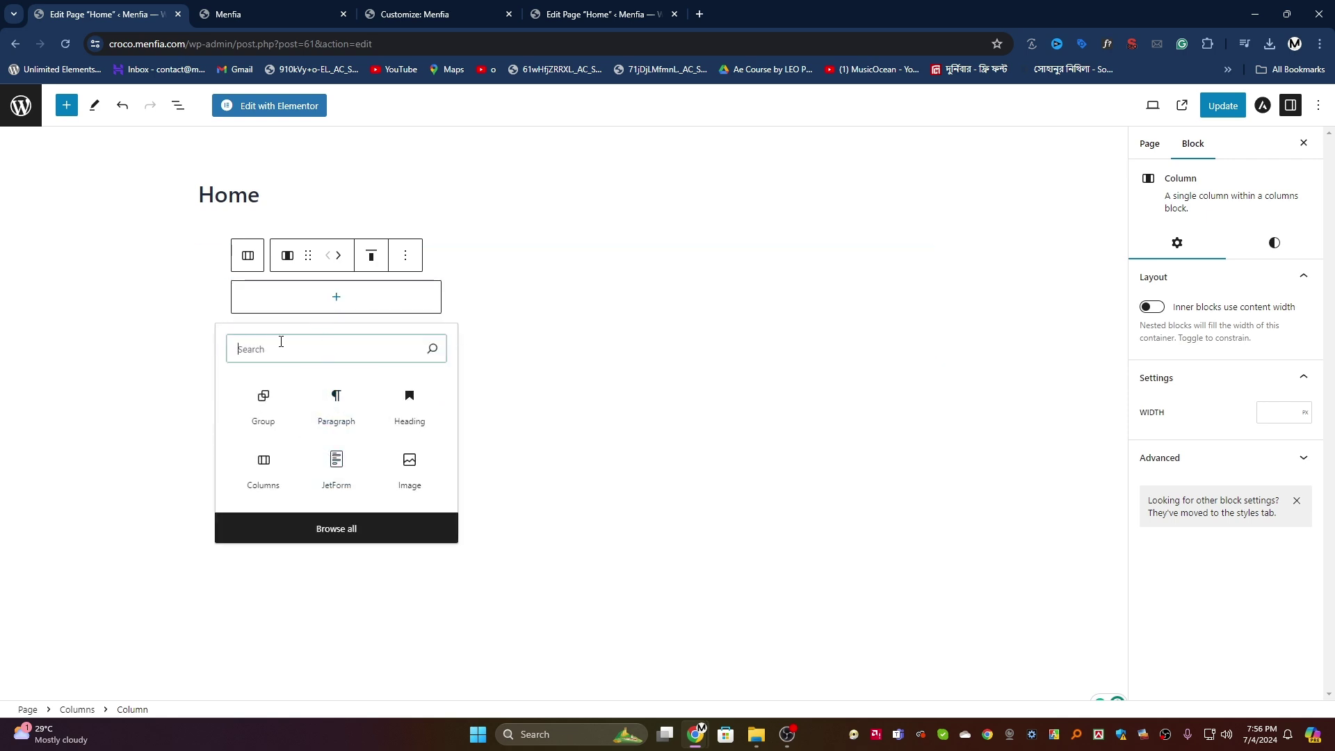
Step: Insert a Heading block reading 'Heading 1' into the first of the three columns
click(404, 404)
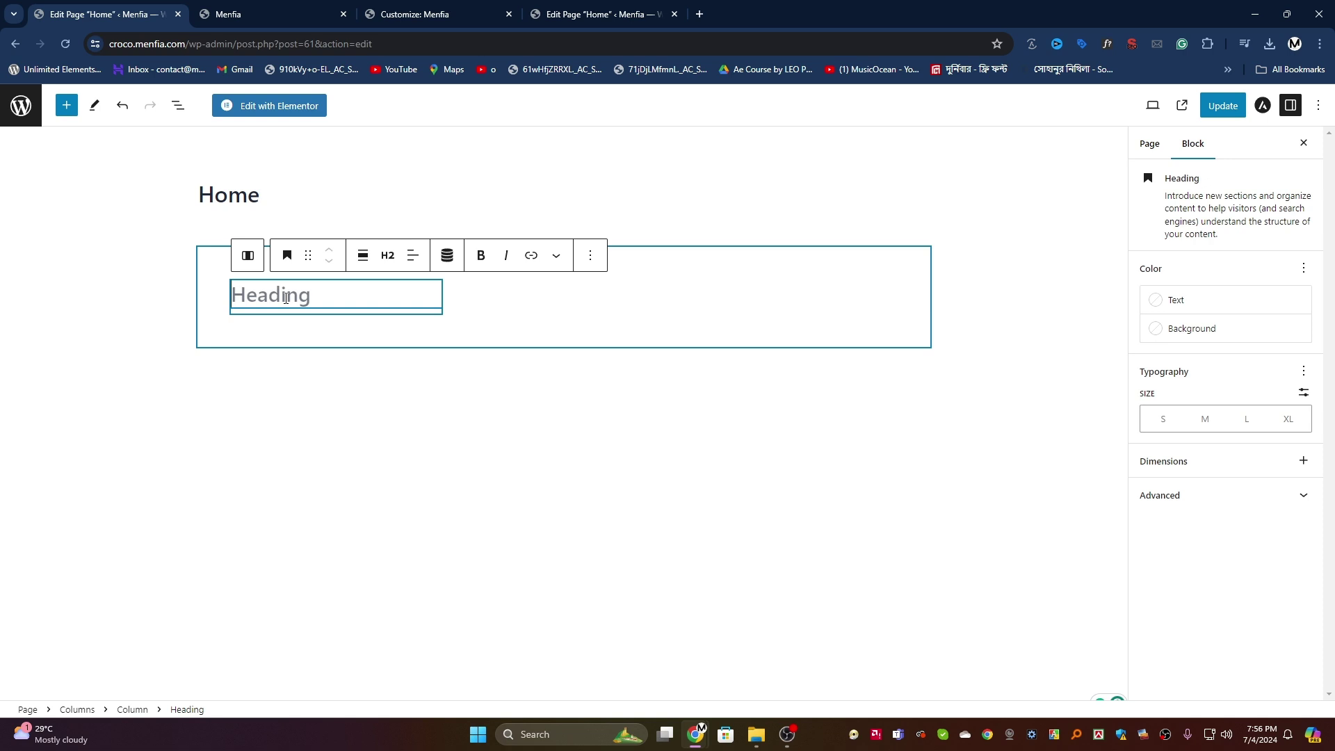
text(Hed)
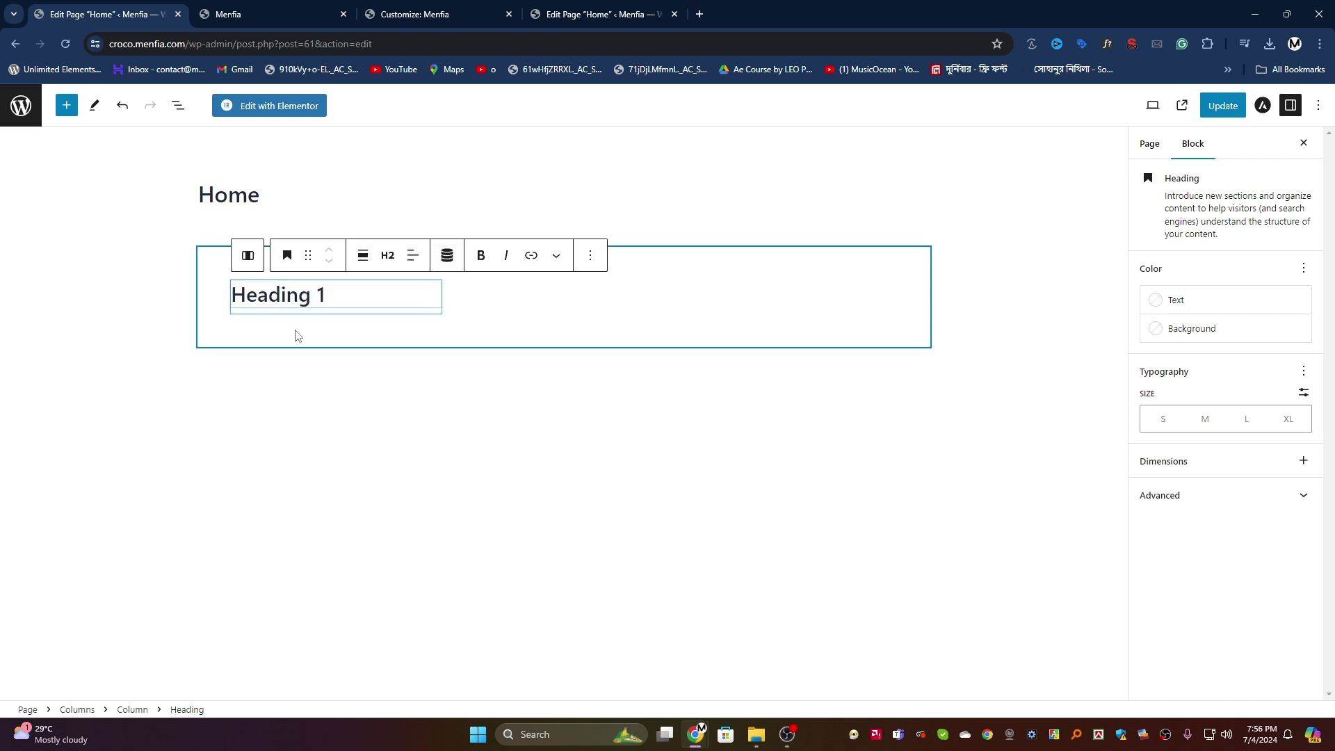
click(319, 325)
click(303, 299)
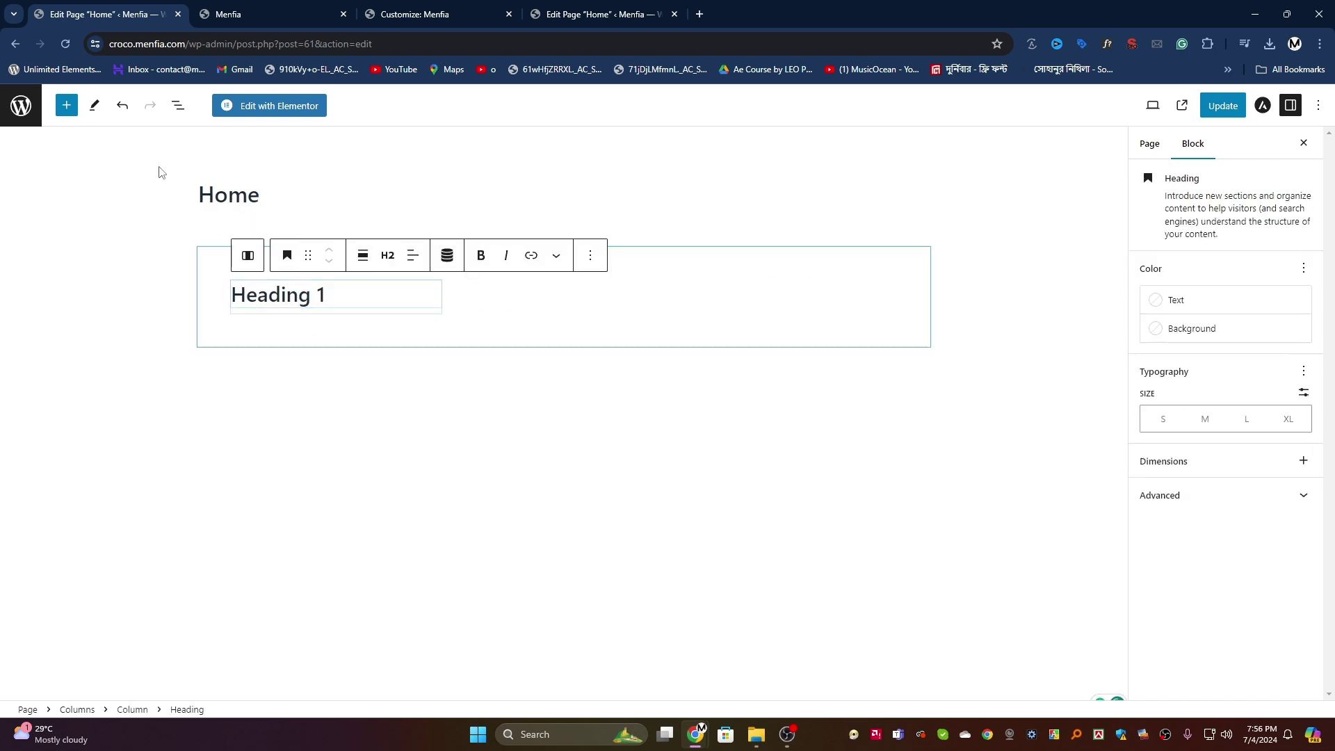
click(178, 105)
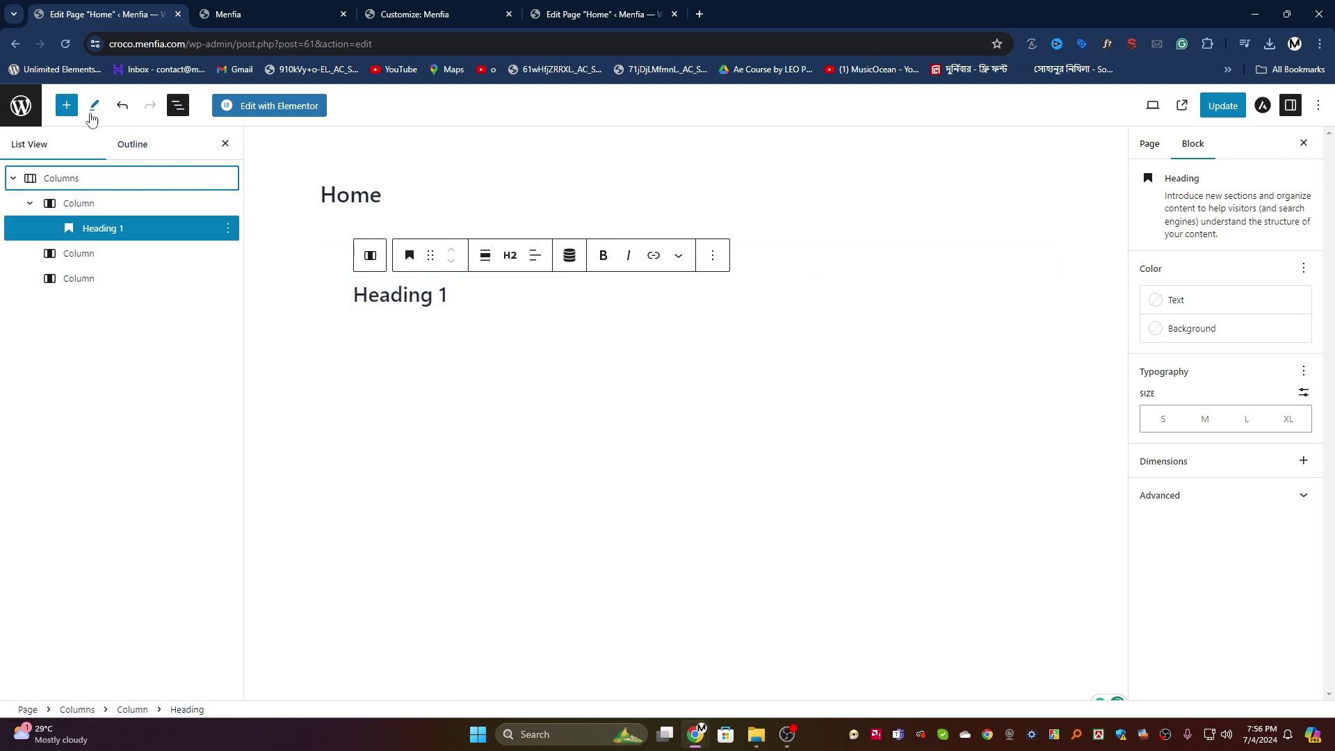
Step: Add an empty YouTube embed block below Heading 1 in the first column
click(66, 105)
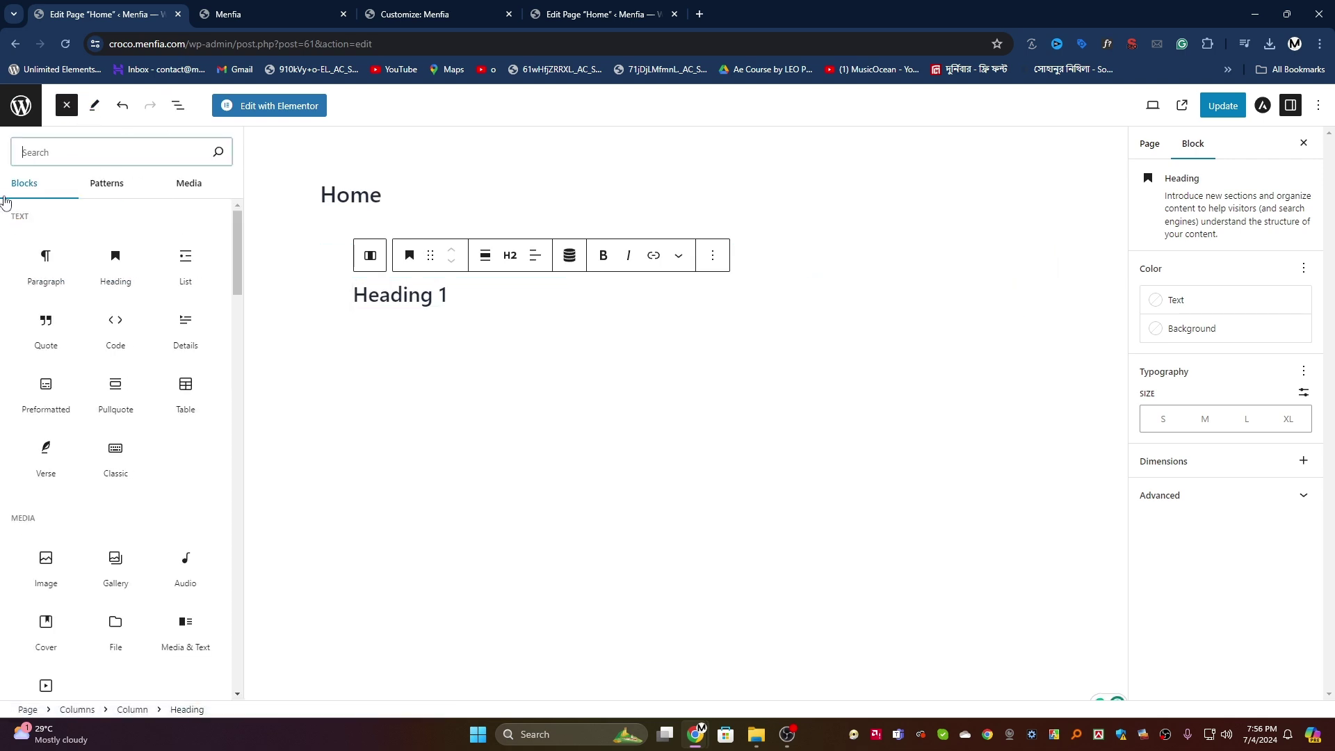
text(vii)
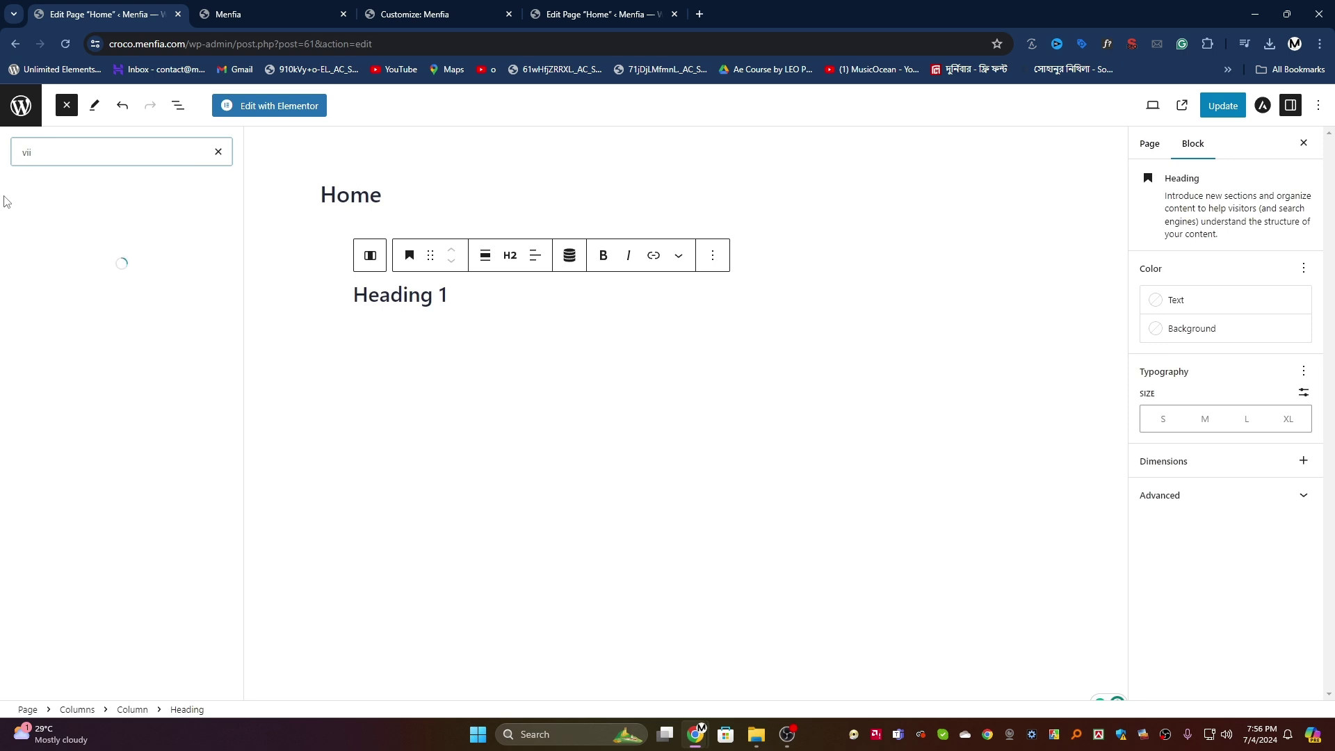
key(BackSpace)
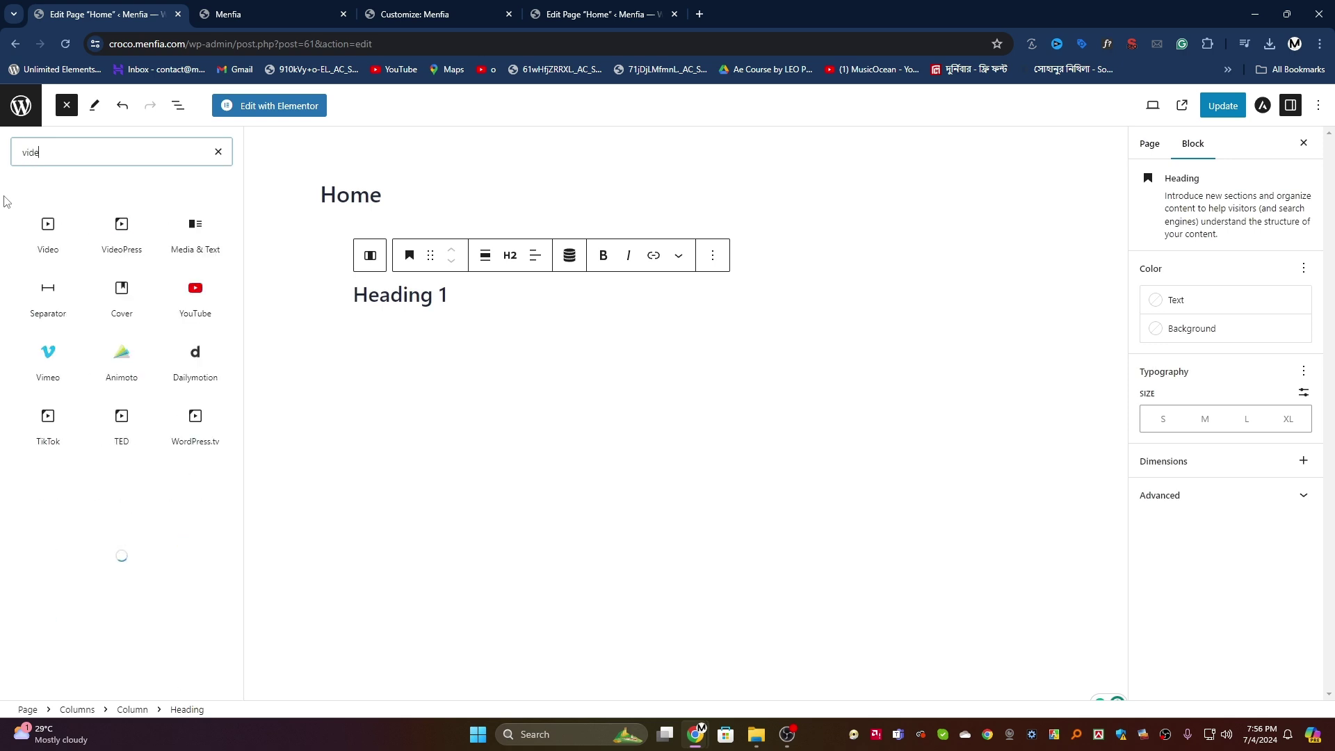
click(119, 292)
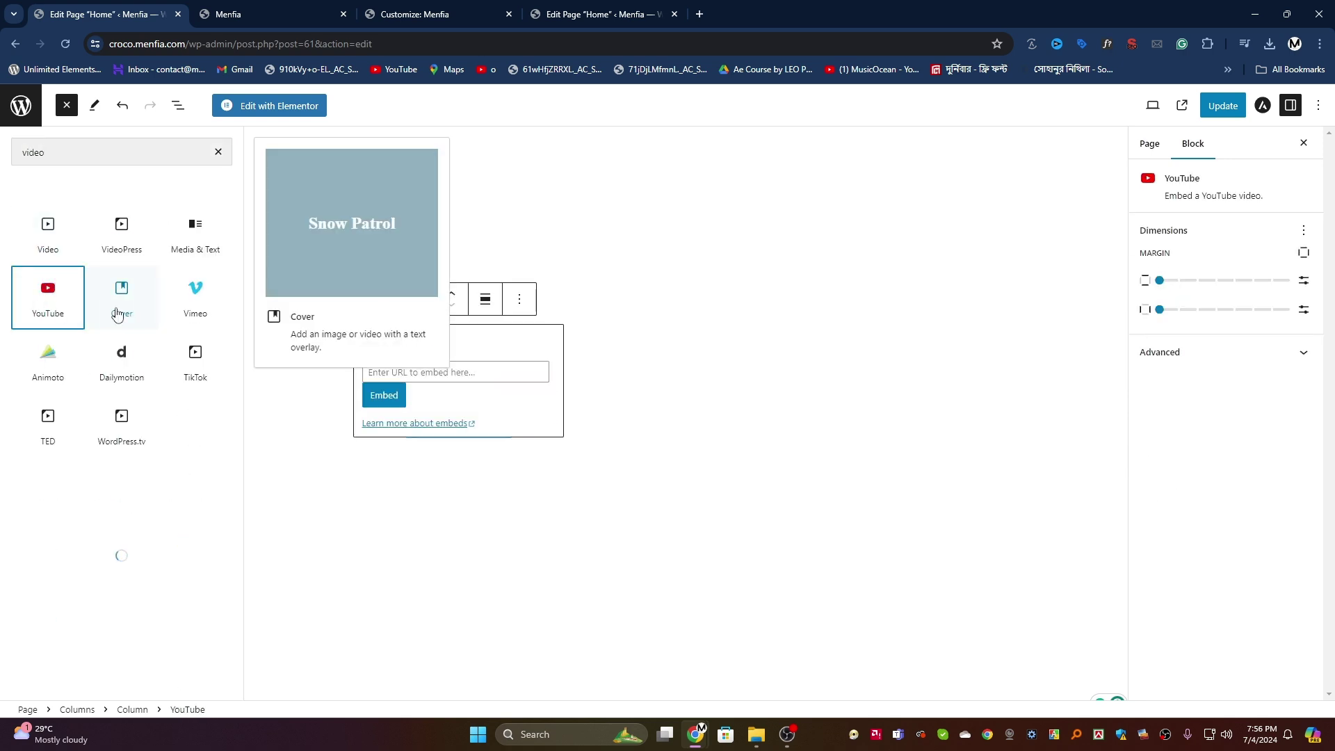
click(427, 373)
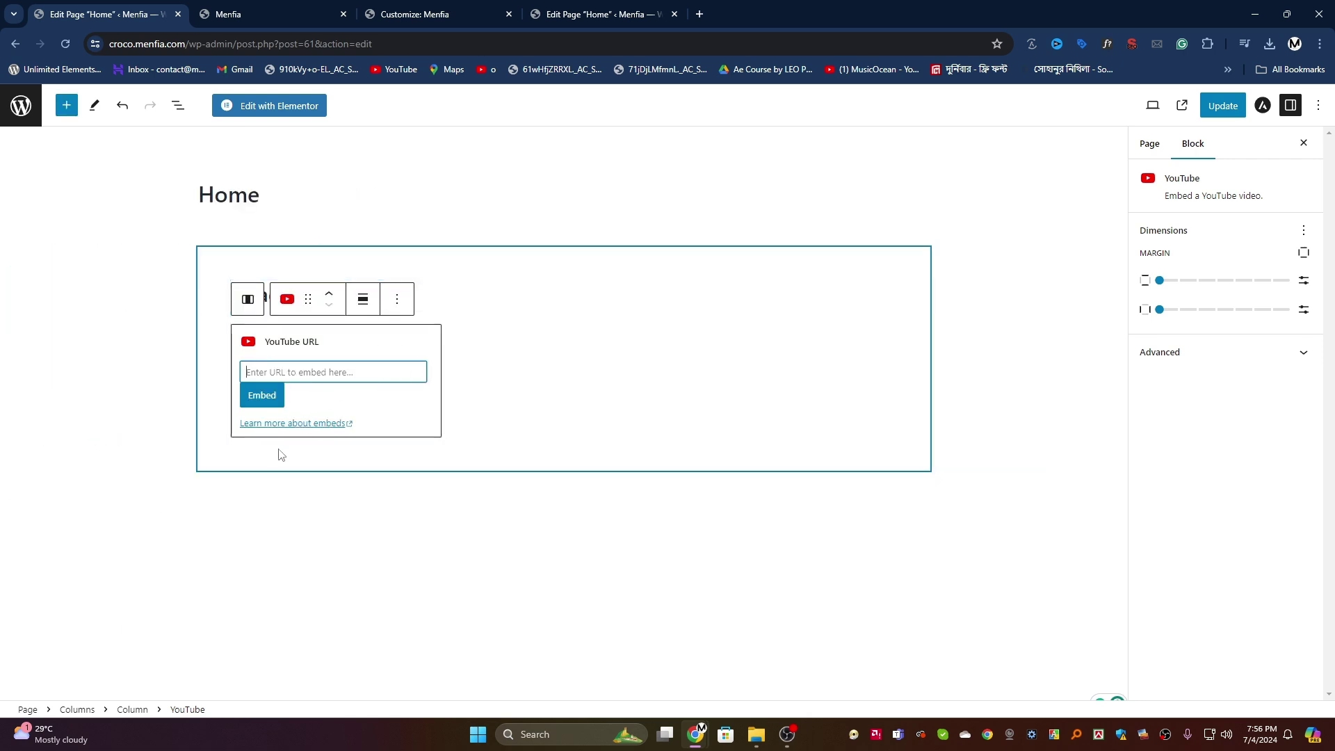
click(174, 369)
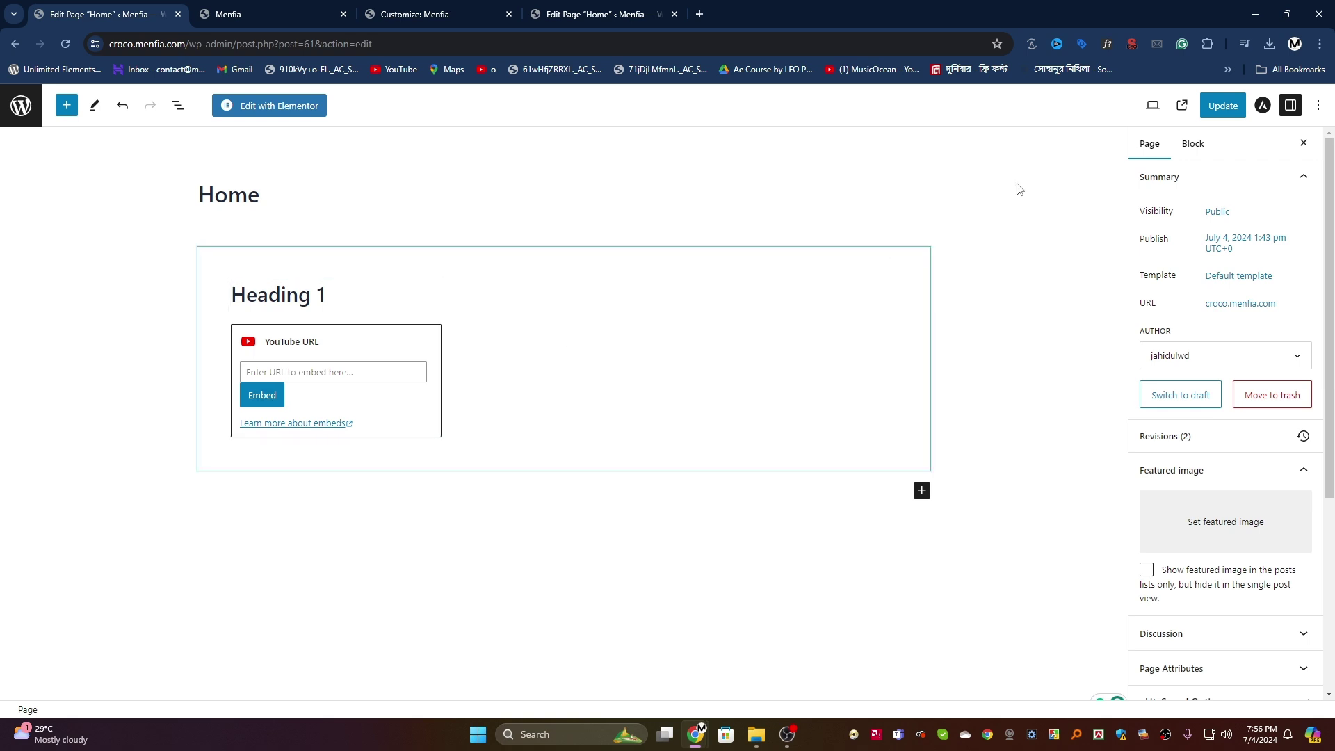
Step: Update the Home page and check that Heading 1 shows on the live Menfia site
click(1223, 105)
click(281, 8)
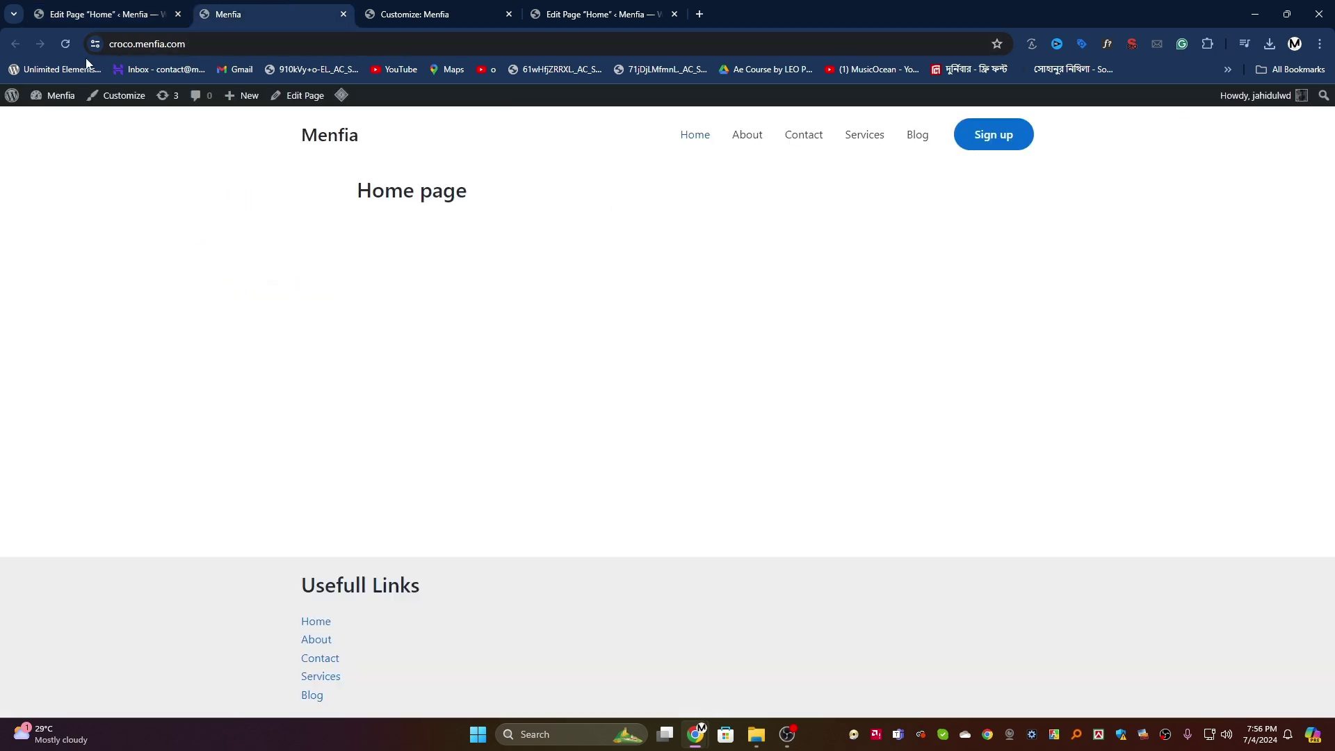
drag(397, 215, 542, 259)
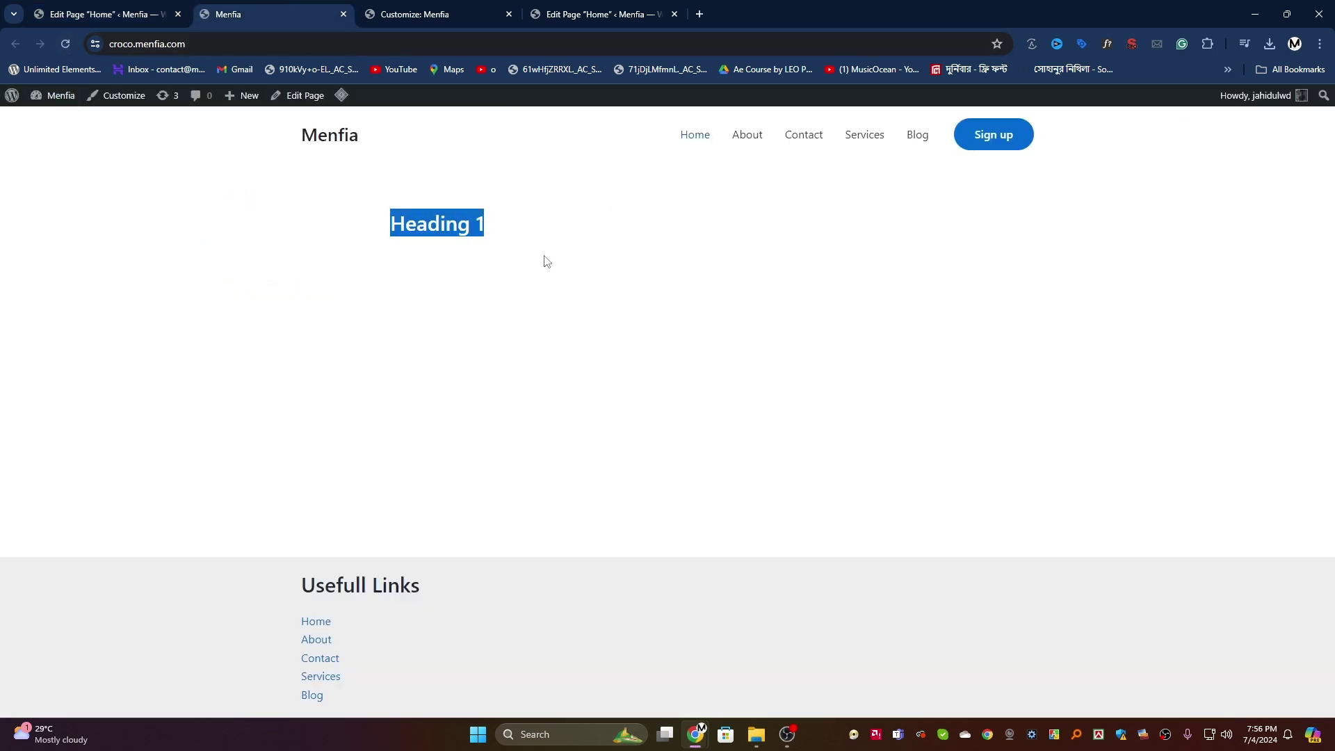
click(461, 303)
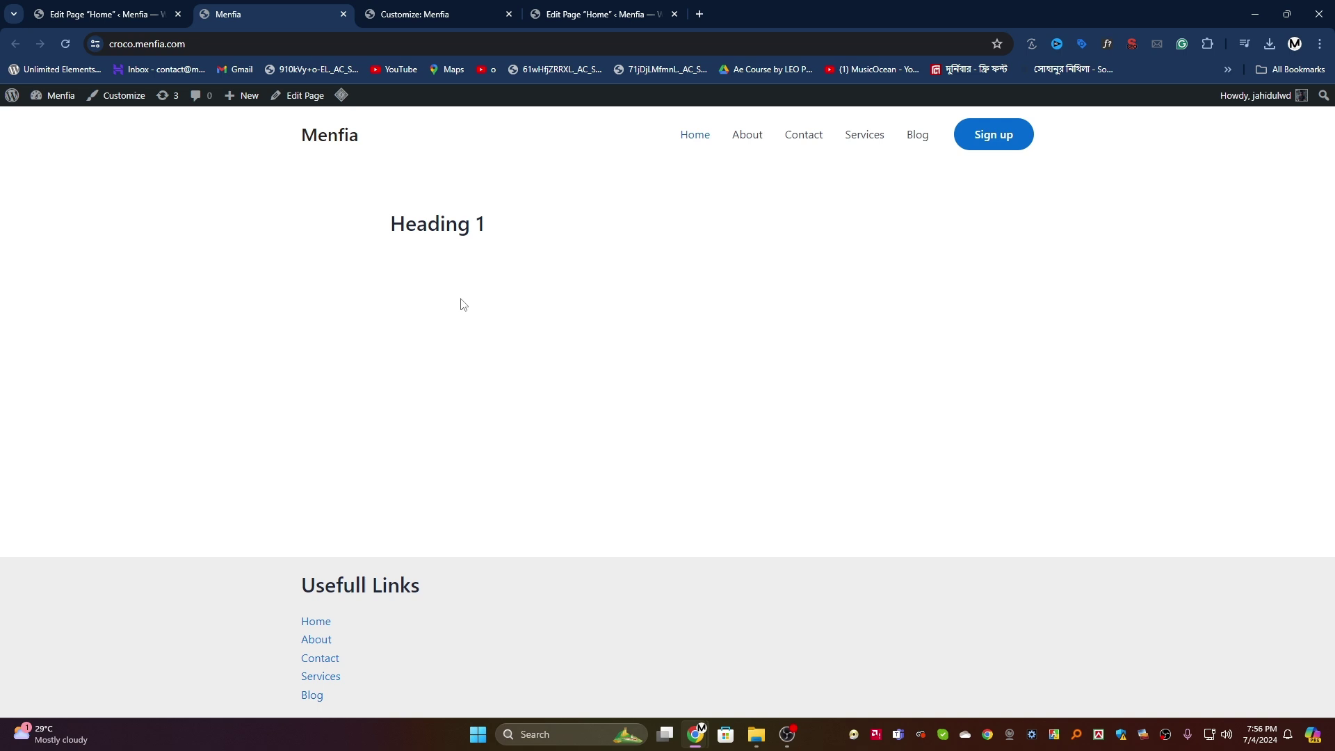
Step: Load the YouTube website in a new browser tab
click(698, 14)
text(y)
key(Return)
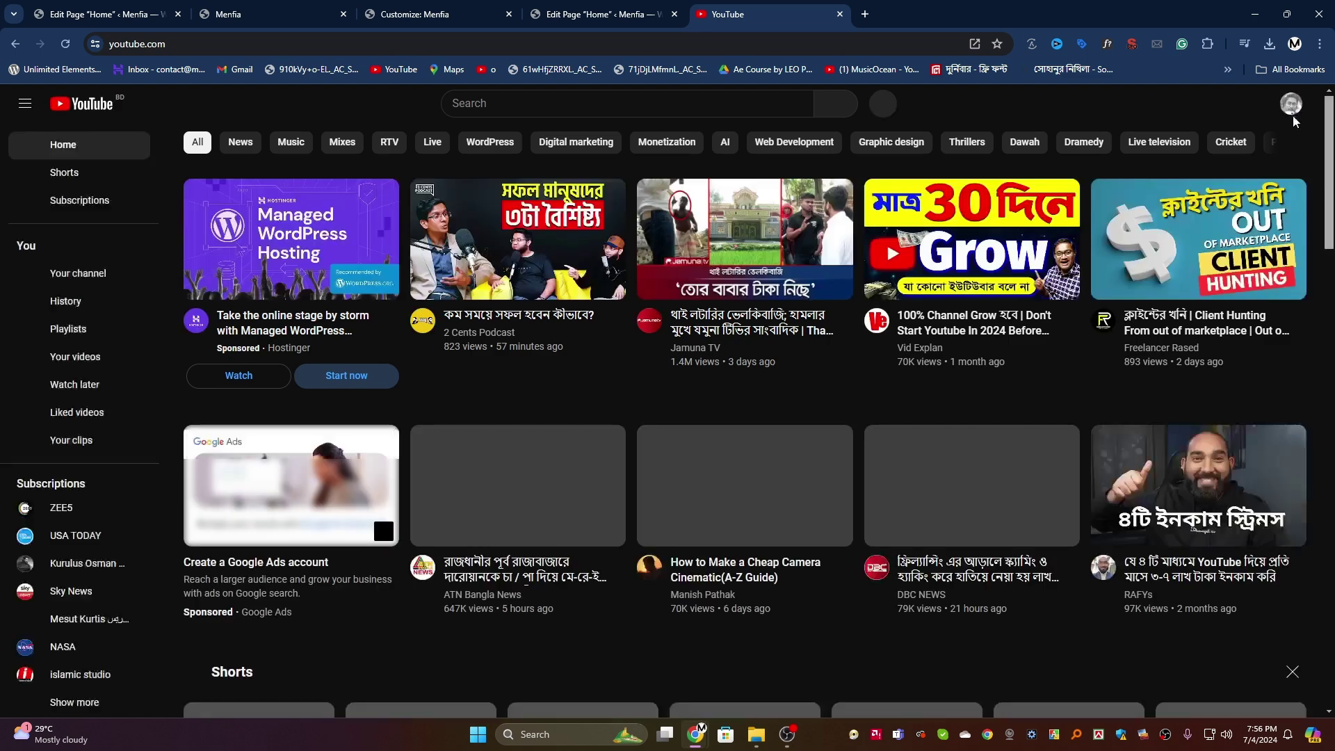
Step: Copy the Astra theme video's link from your channel's Videos list
click(1291, 109)
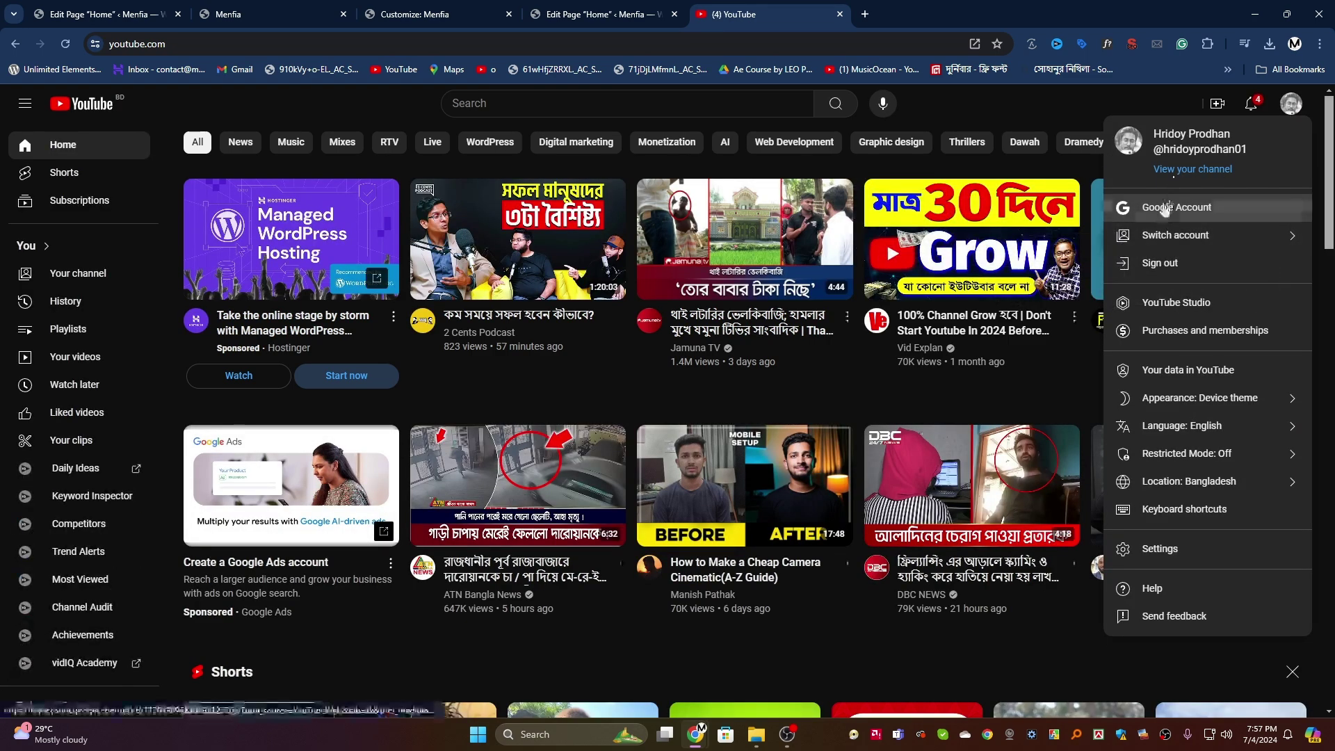
click(1192, 169)
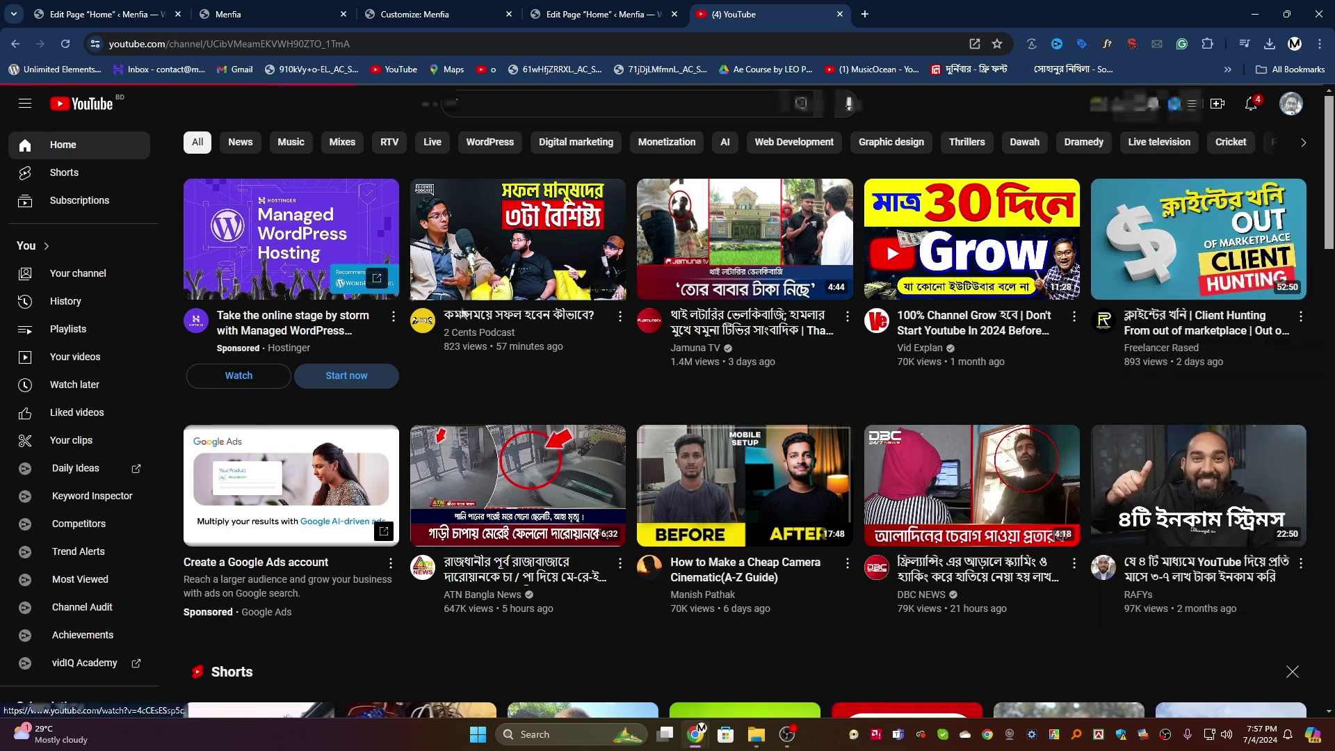
scroll(456, 306, down, 2)
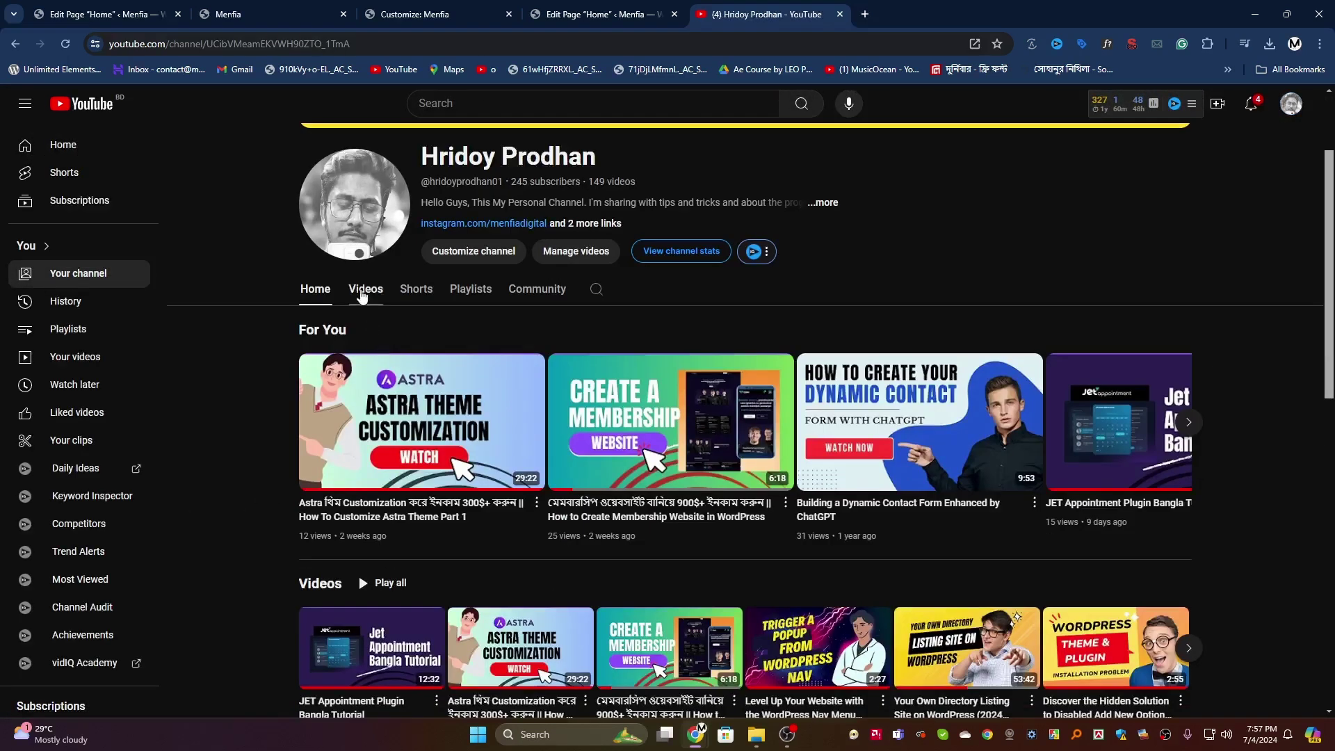
click(363, 292)
scroll(616, 341, down, 2)
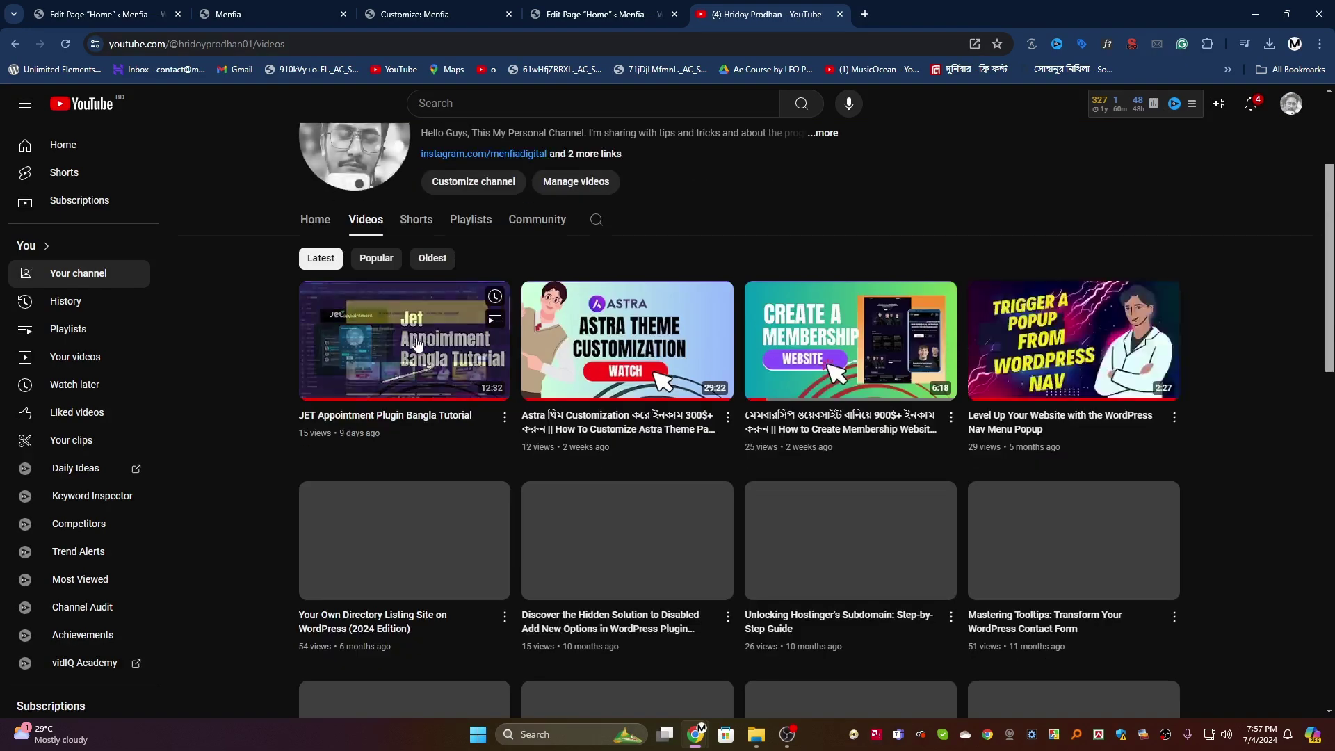
right_click(616, 341)
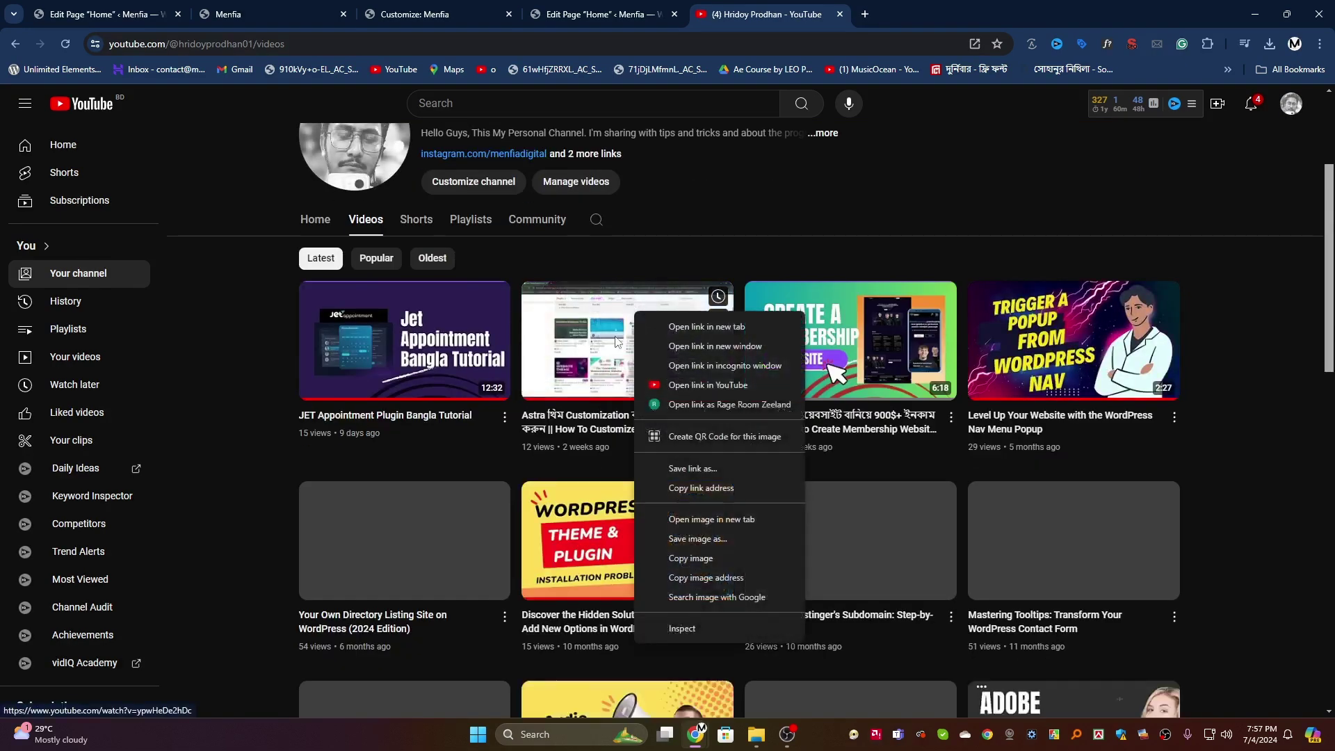
click(701, 488)
click(419, 6)
Step: Paste the Astra video link into the YouTube block, embed it, and save the page
click(261, 6)
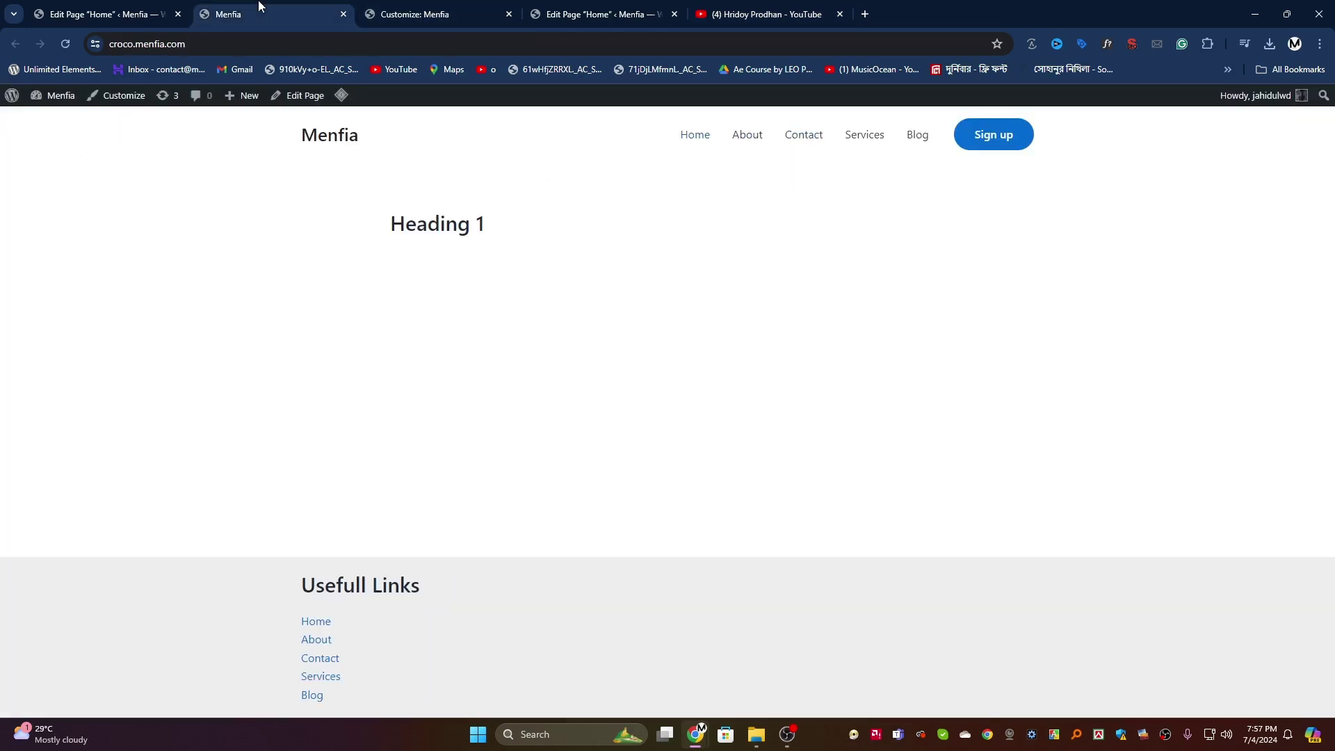
click(117, 6)
click(308, 372)
right_click(310, 370)
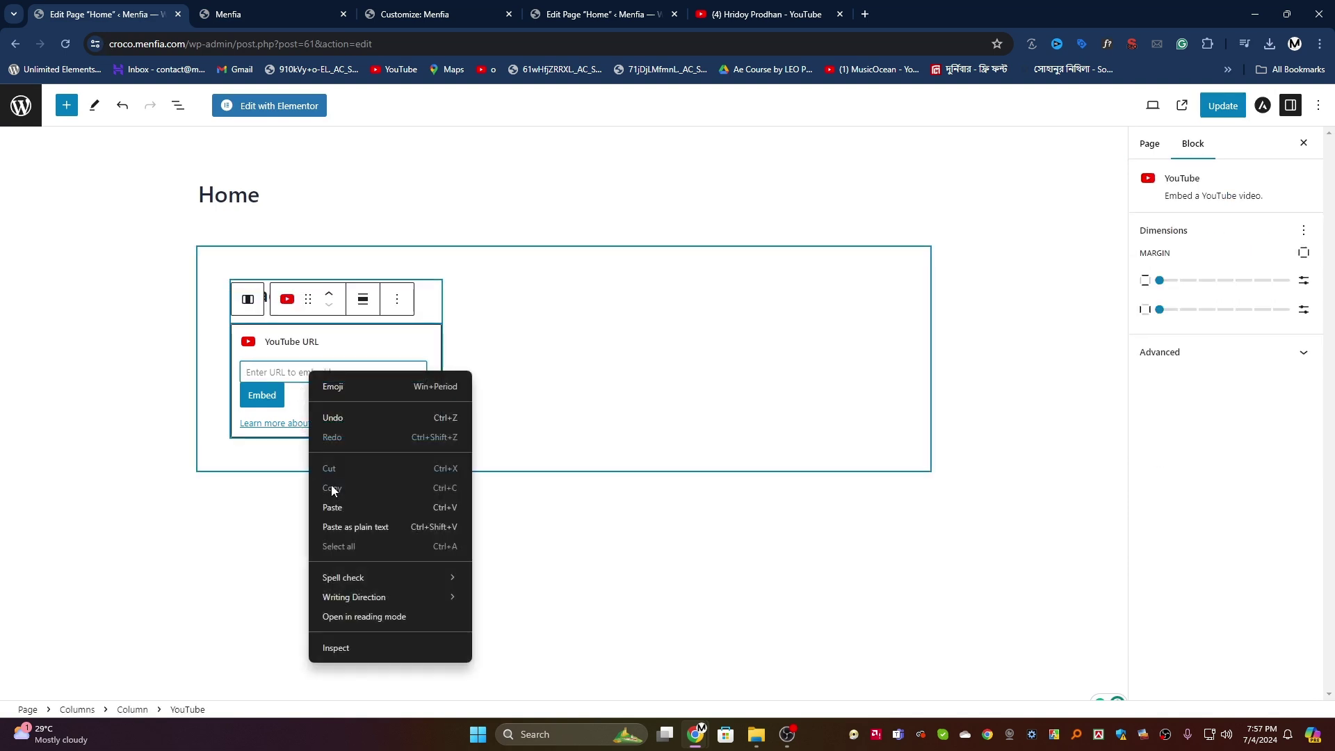
click(333, 491)
click(262, 396)
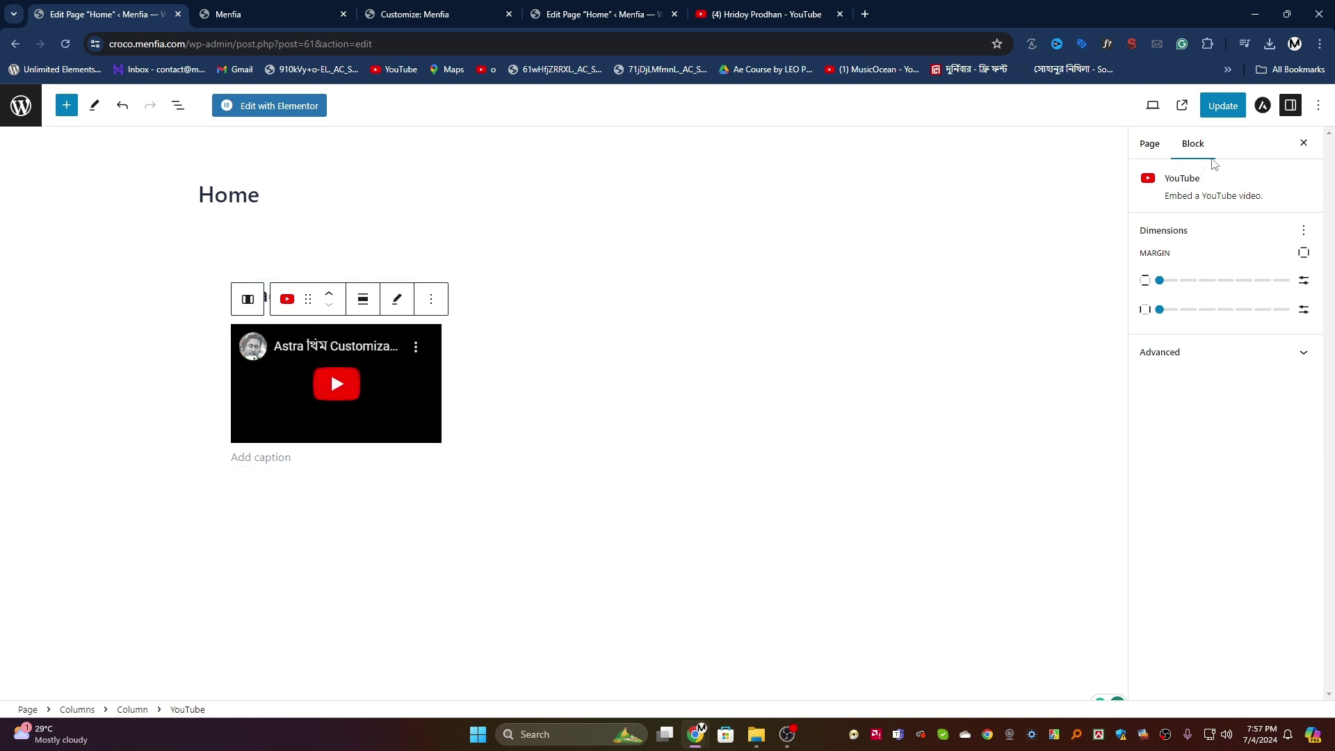
key(ctrl+s)
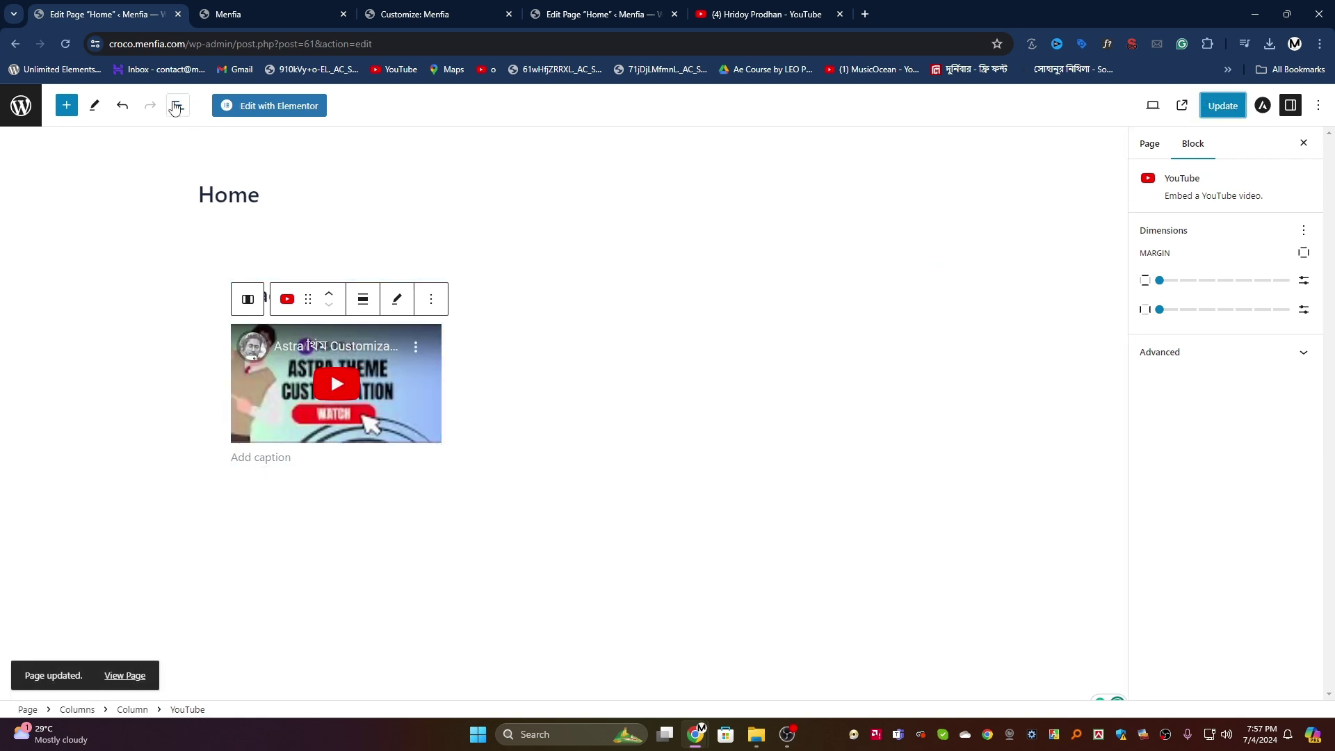
Step: In List View, duplicate the first column twice so each copy holds Heading 1 and the video
click(178, 105)
click(29, 203)
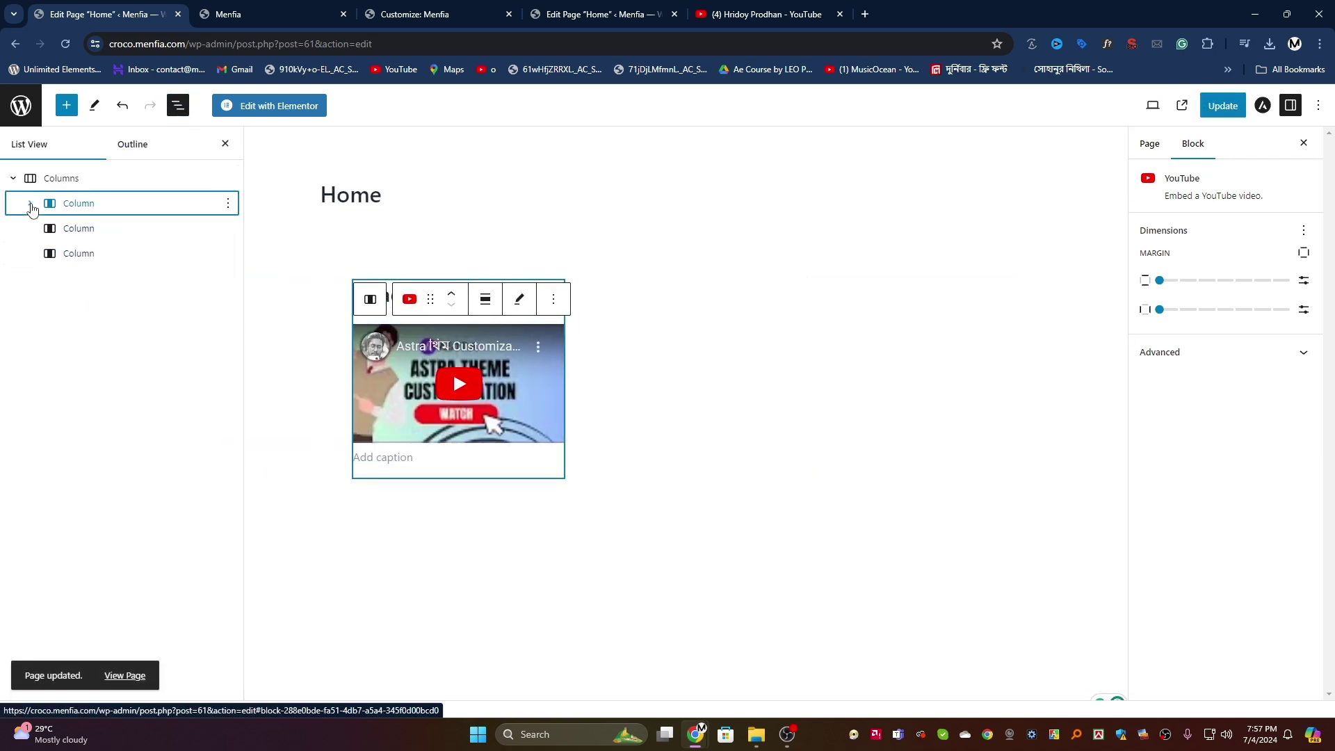
click(228, 203)
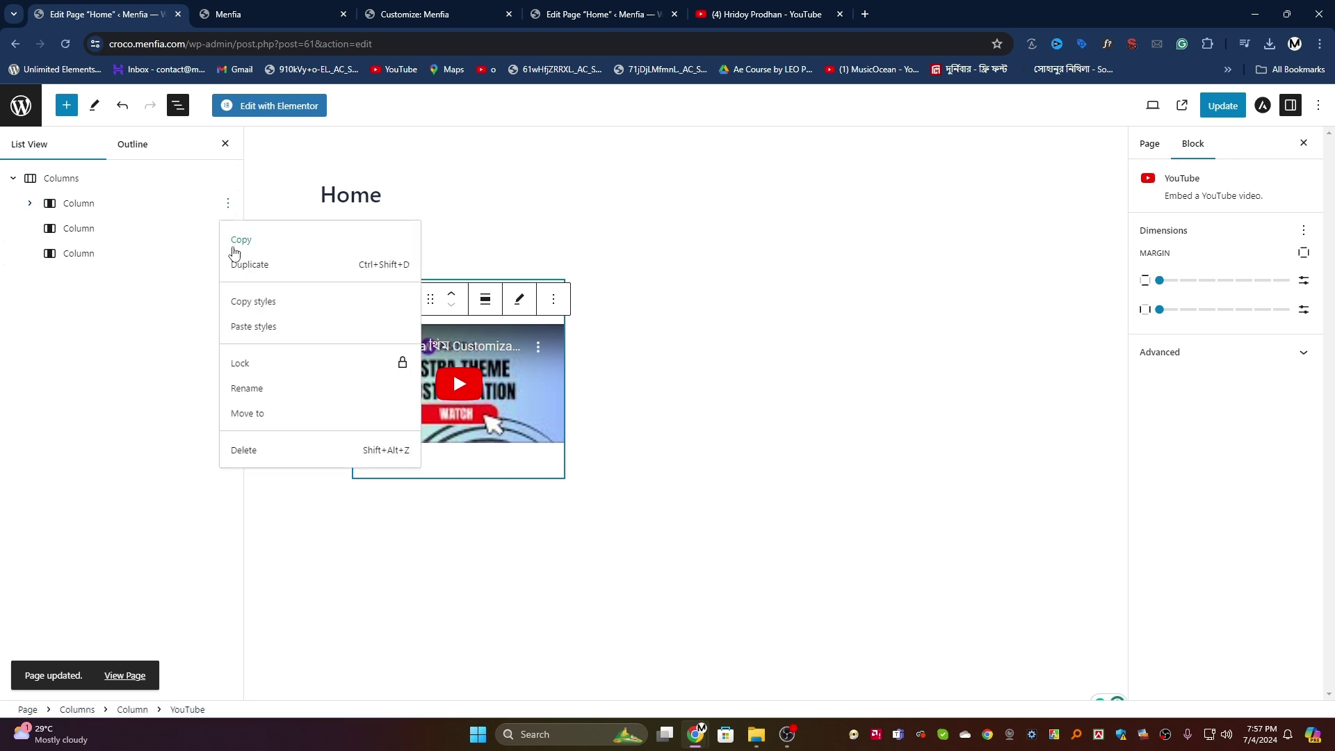
click(238, 262)
click(29, 203)
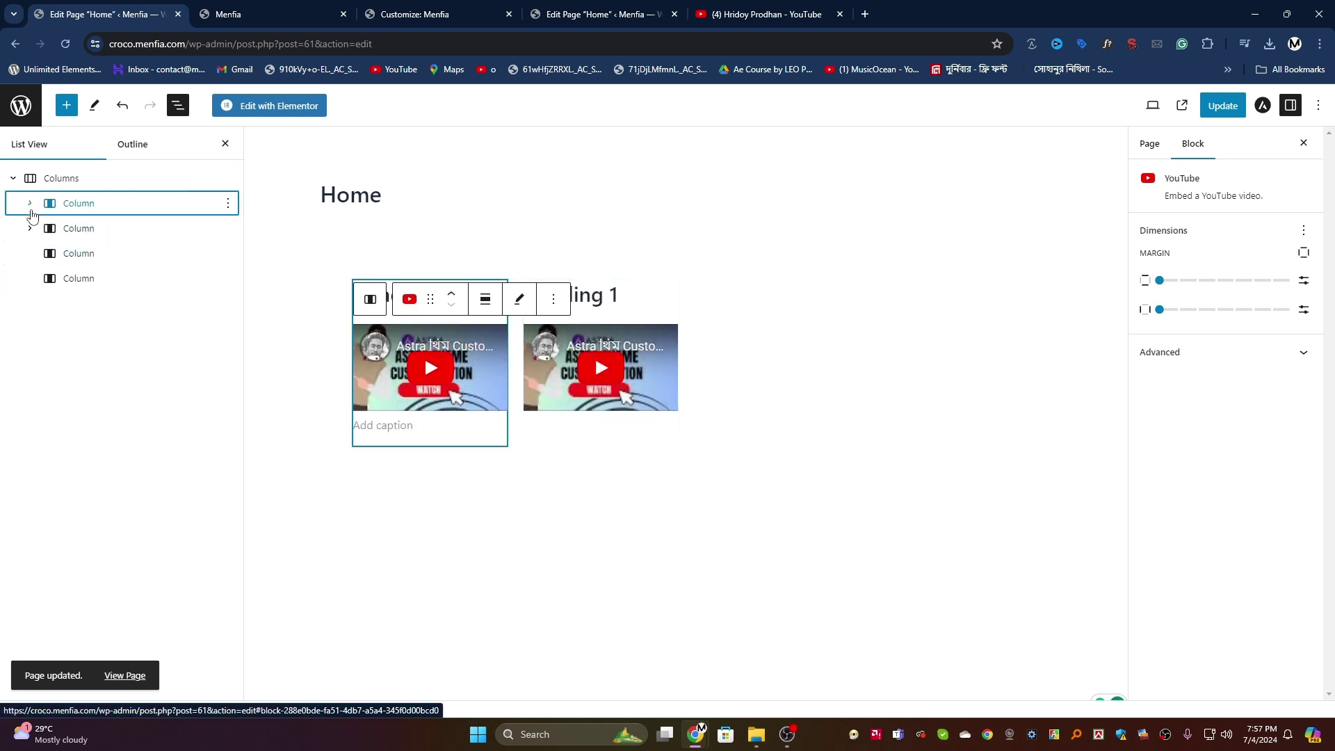
click(105, 228)
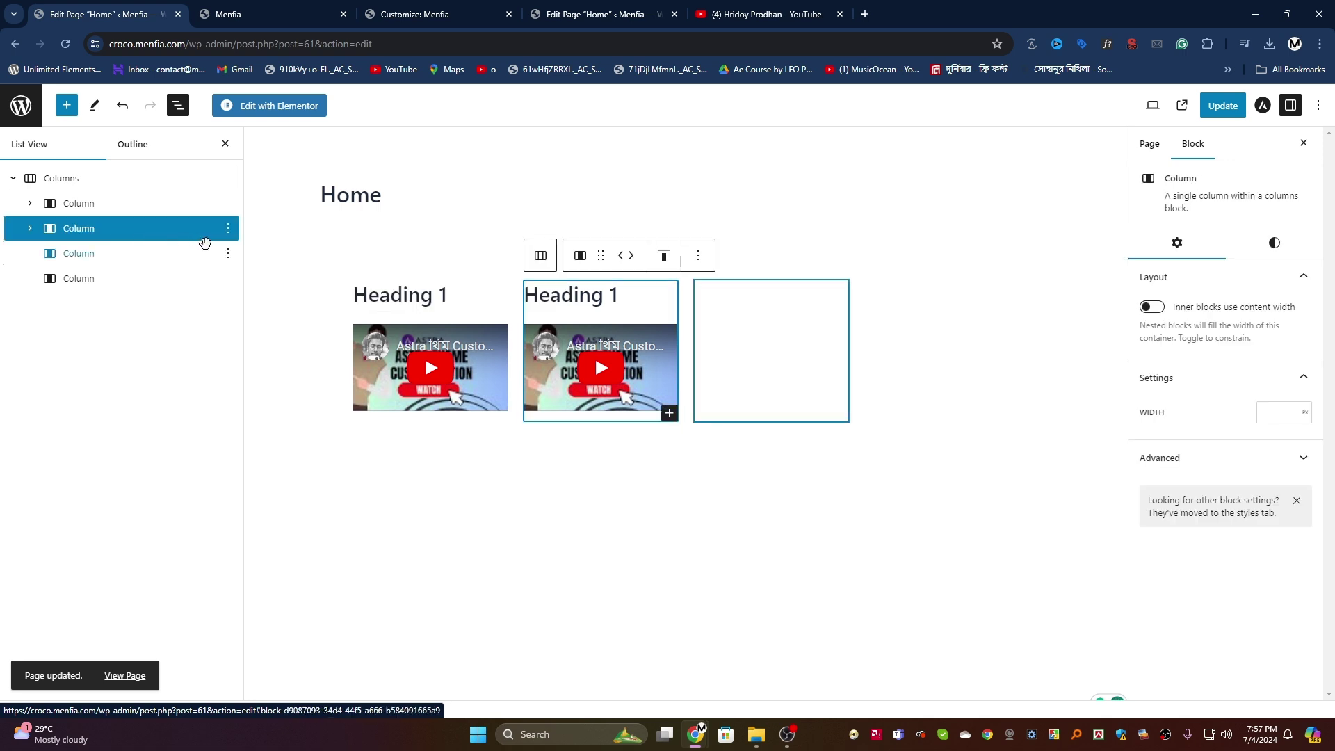
click(228, 230)
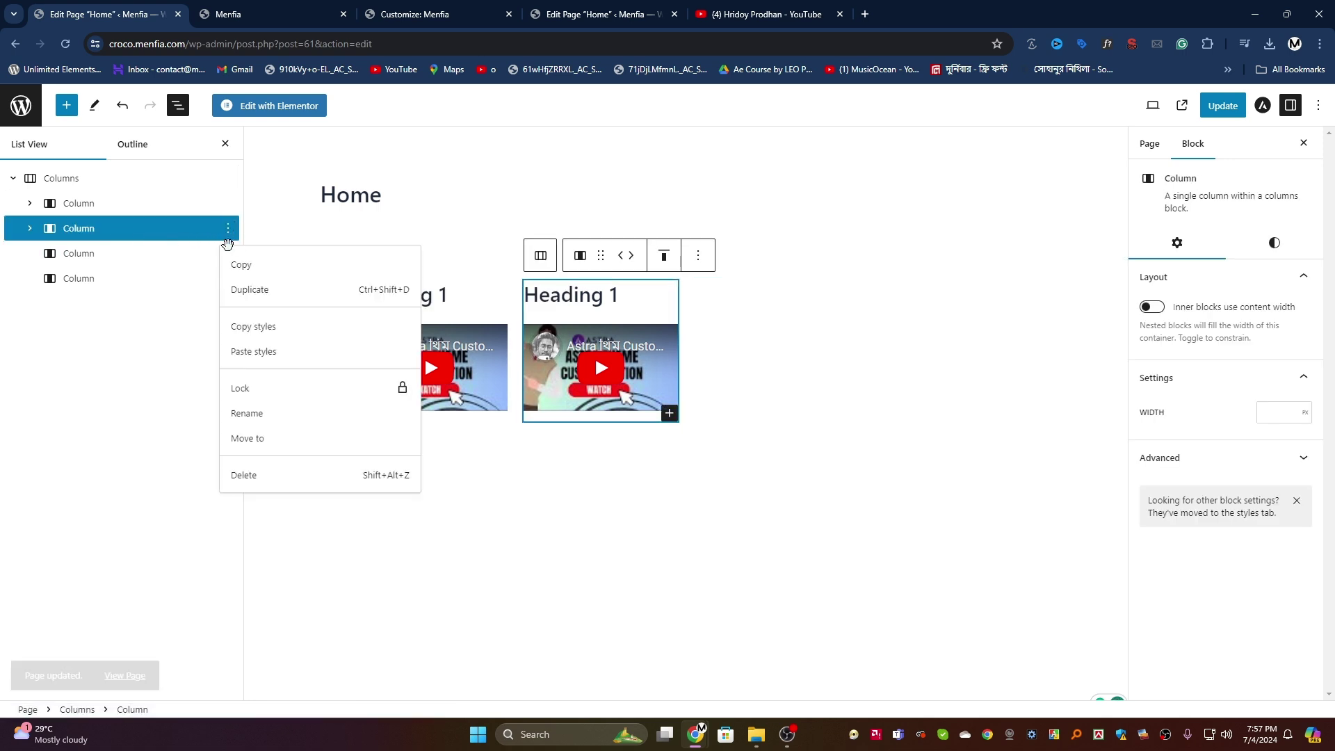
click(239, 286)
Step: Delete the empty fourth column, update the page, and view the live site
click(86, 277)
right_click(89, 277)
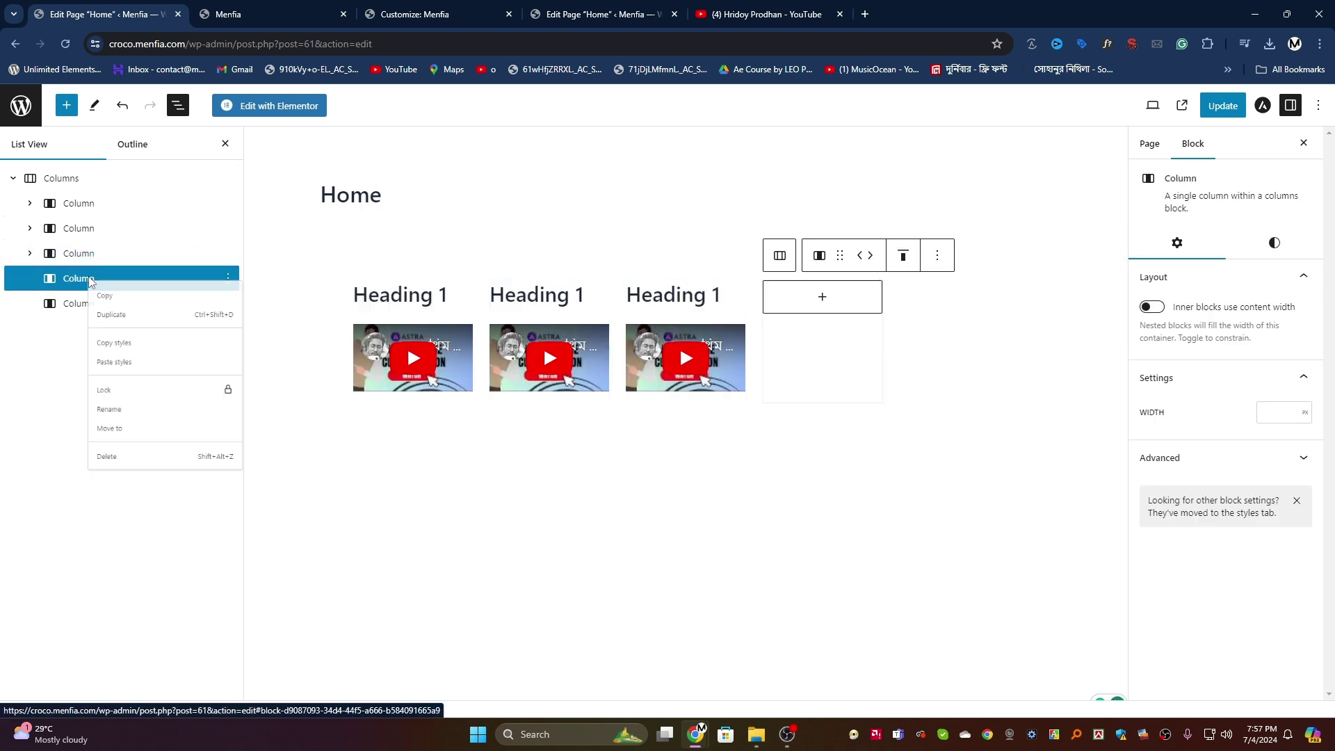
click(109, 512)
click(84, 281)
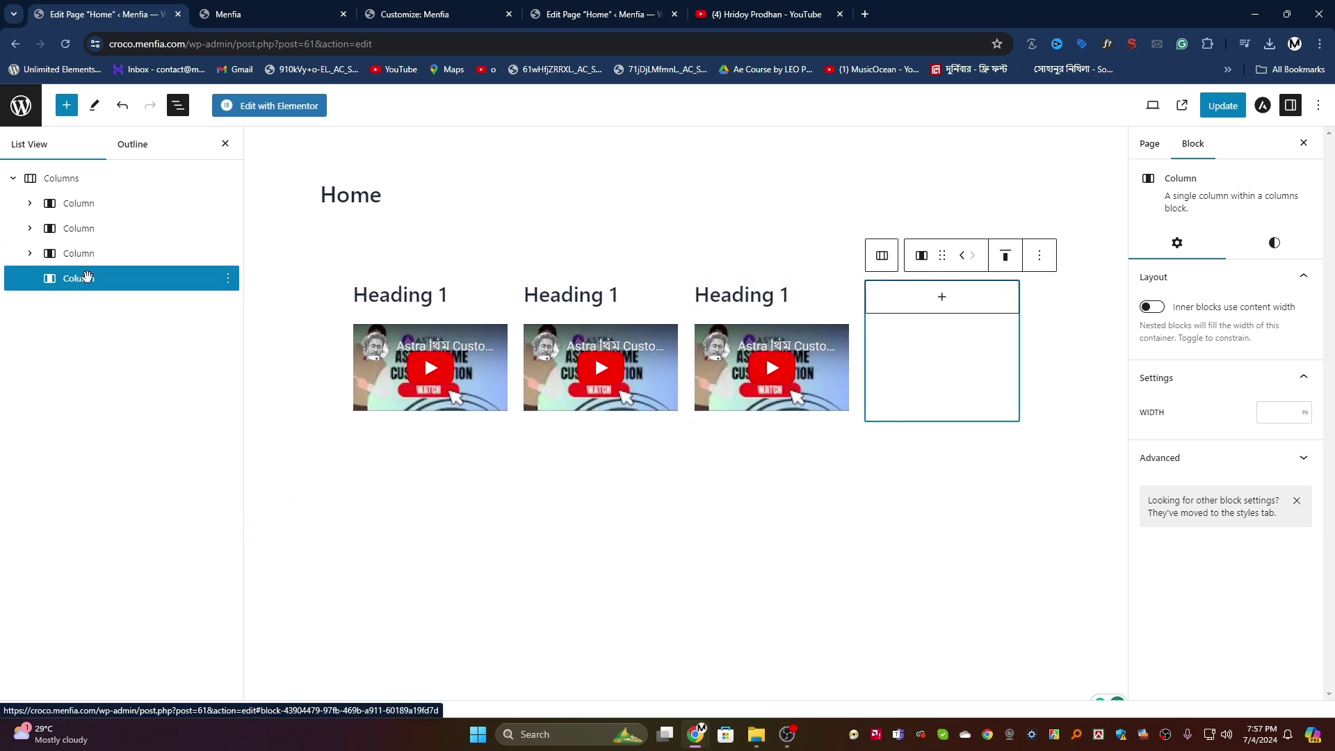
right_click(85, 280)
click(109, 515)
click(1223, 105)
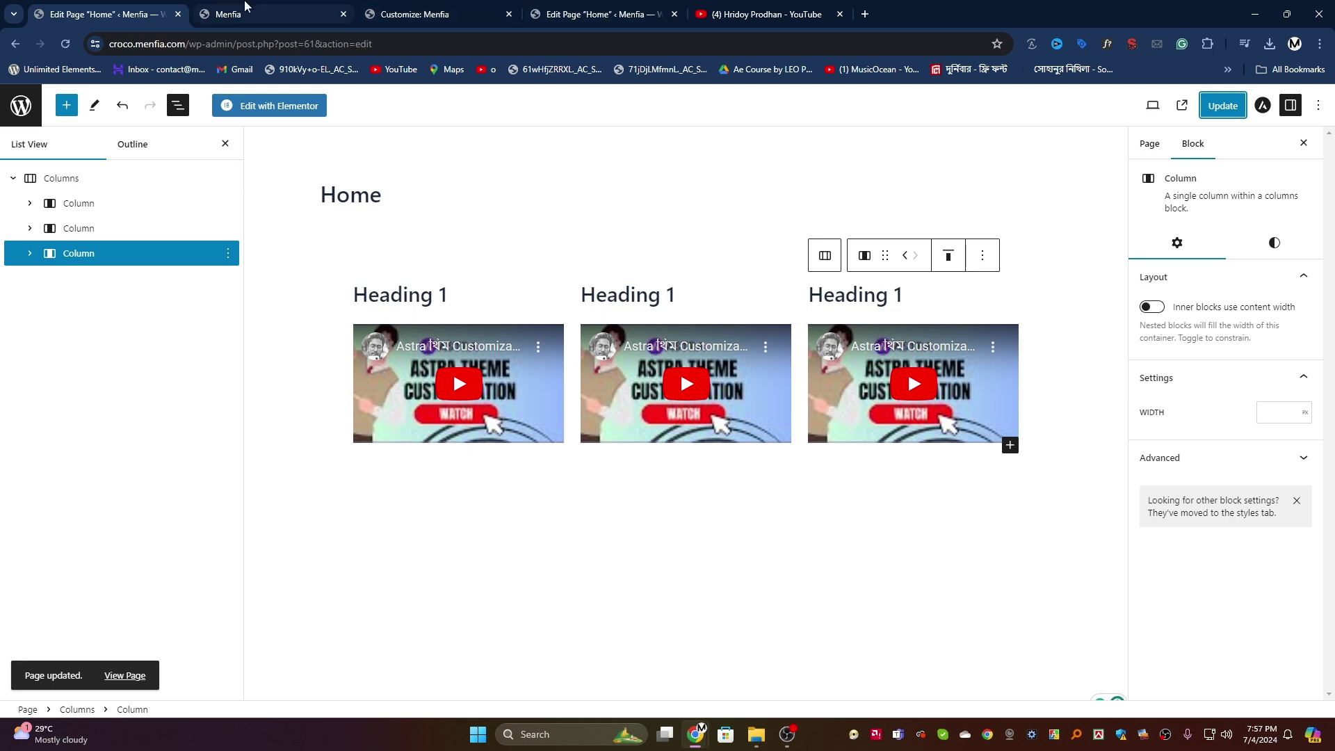
click(275, 13)
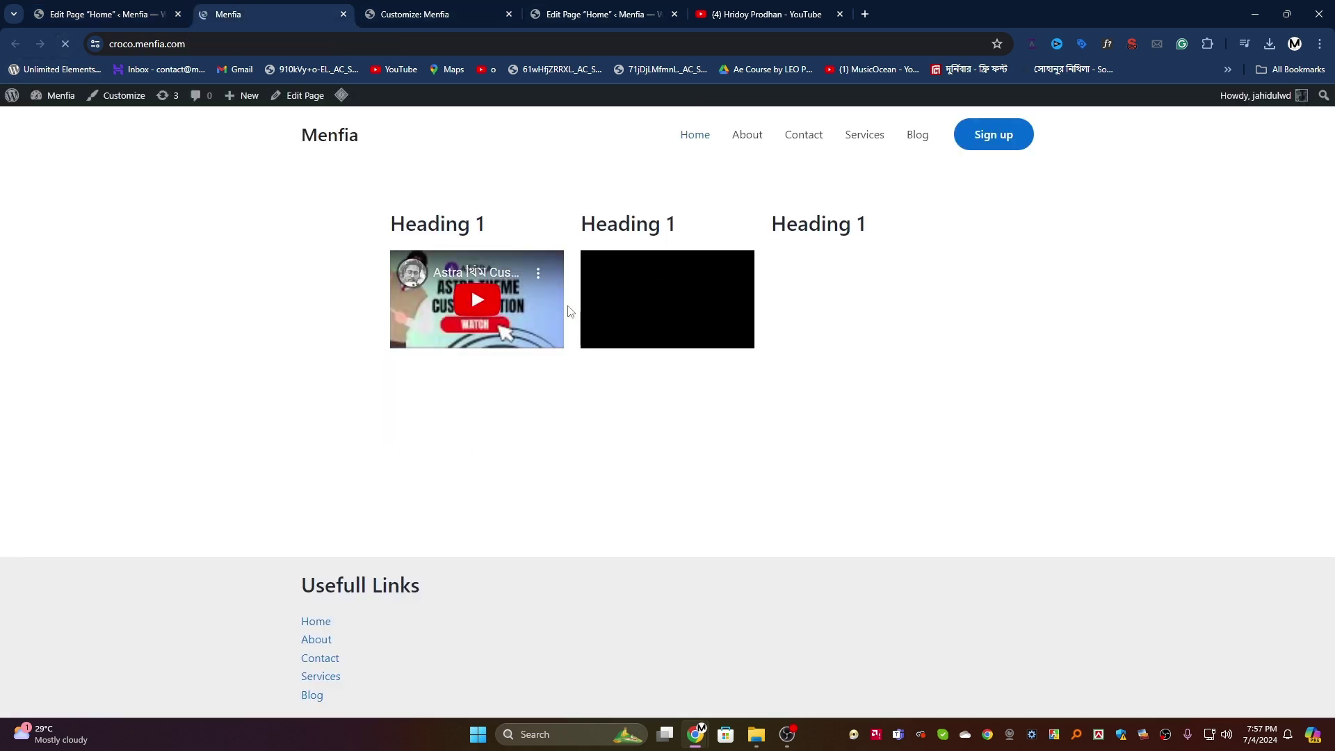
Step: Open the spacing options under Customizer > Page > Single Page
click(403, 14)
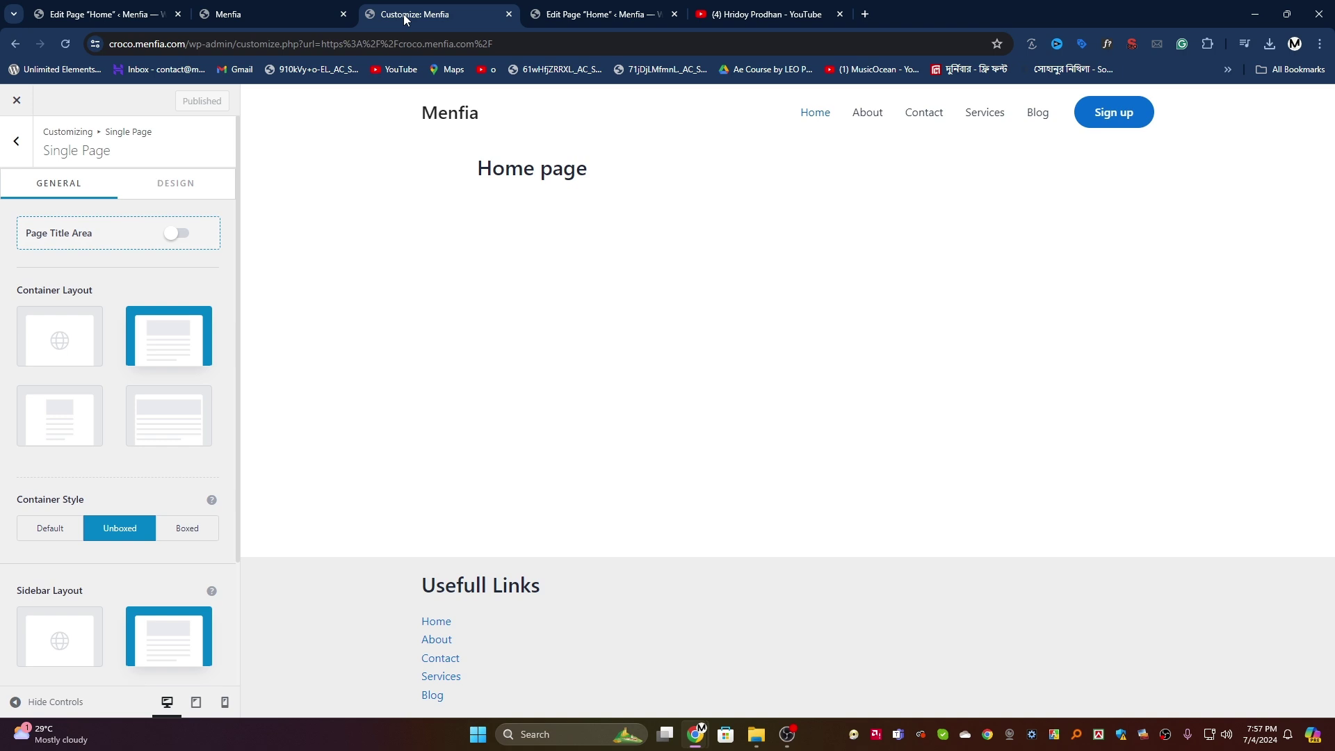
click(8, 135)
click(17, 141)
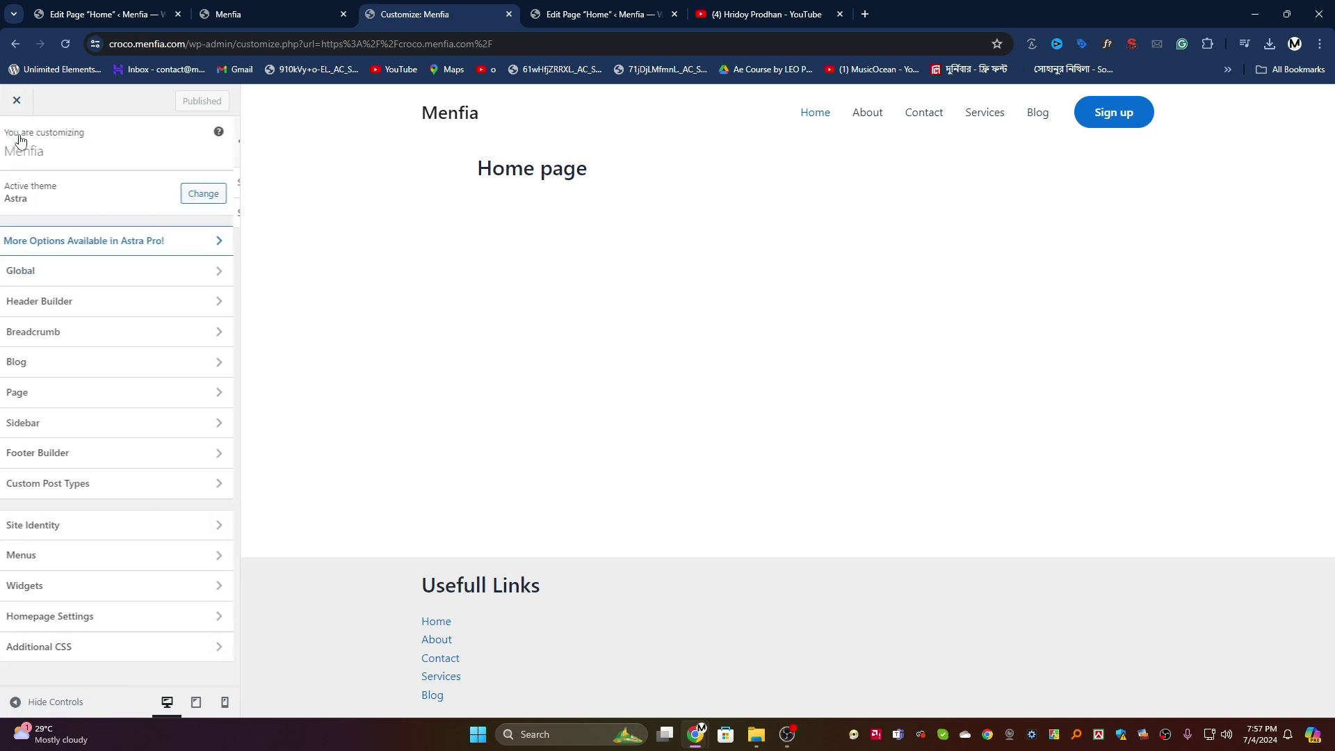
click(81, 395)
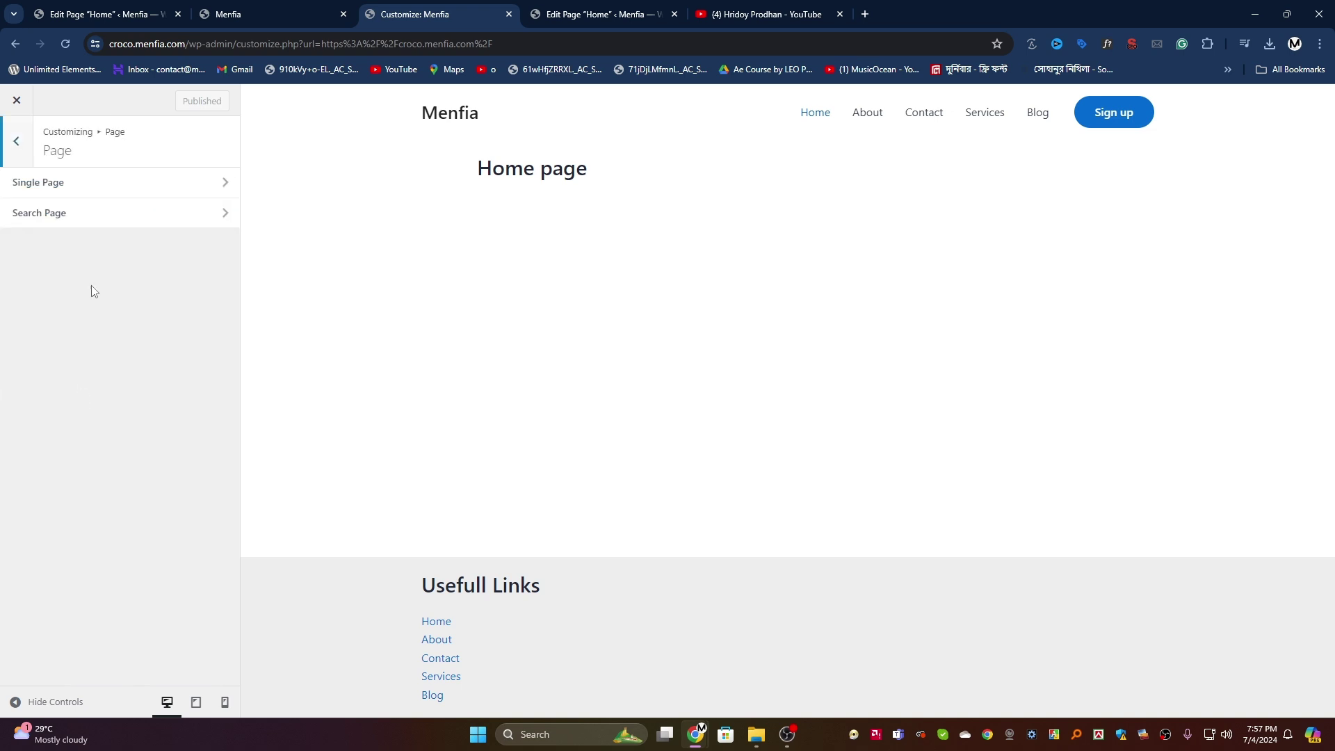
click(107, 183)
scroll(98, 368, down, 2)
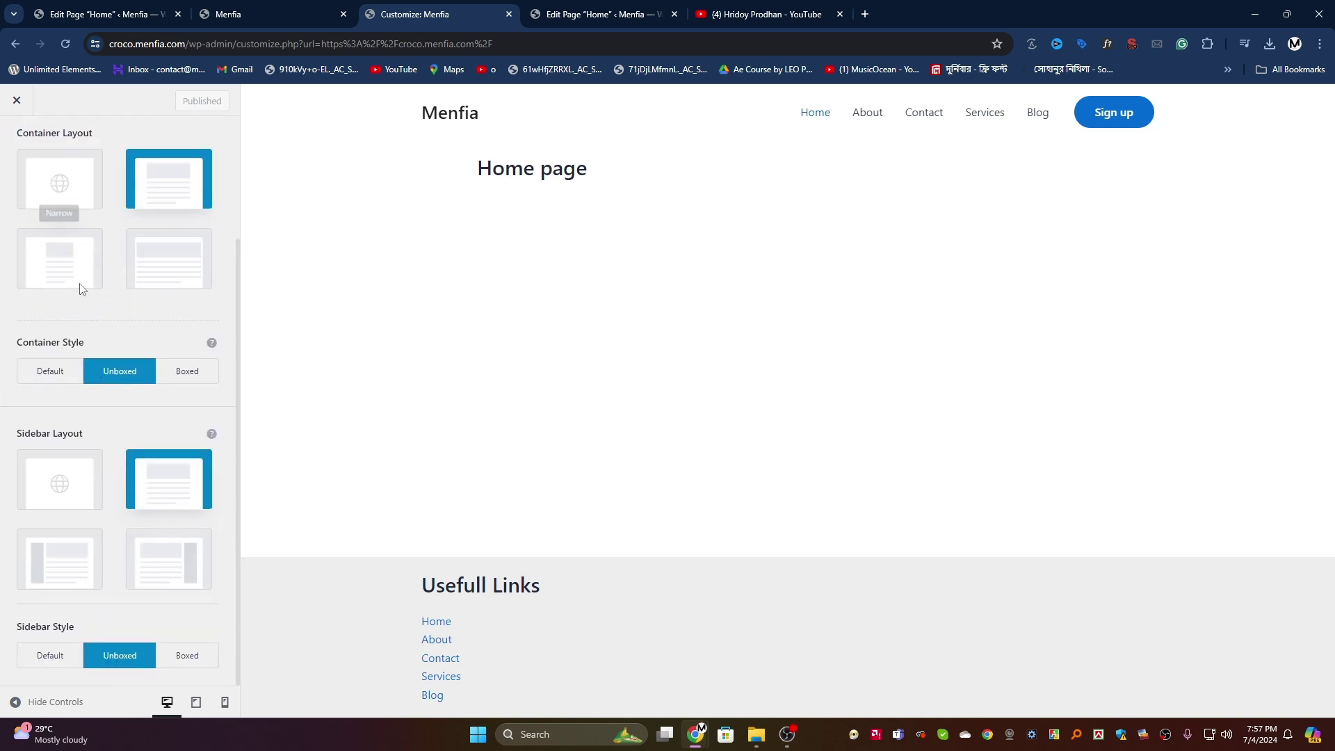
scroll(80, 289, up, 3)
click(179, 184)
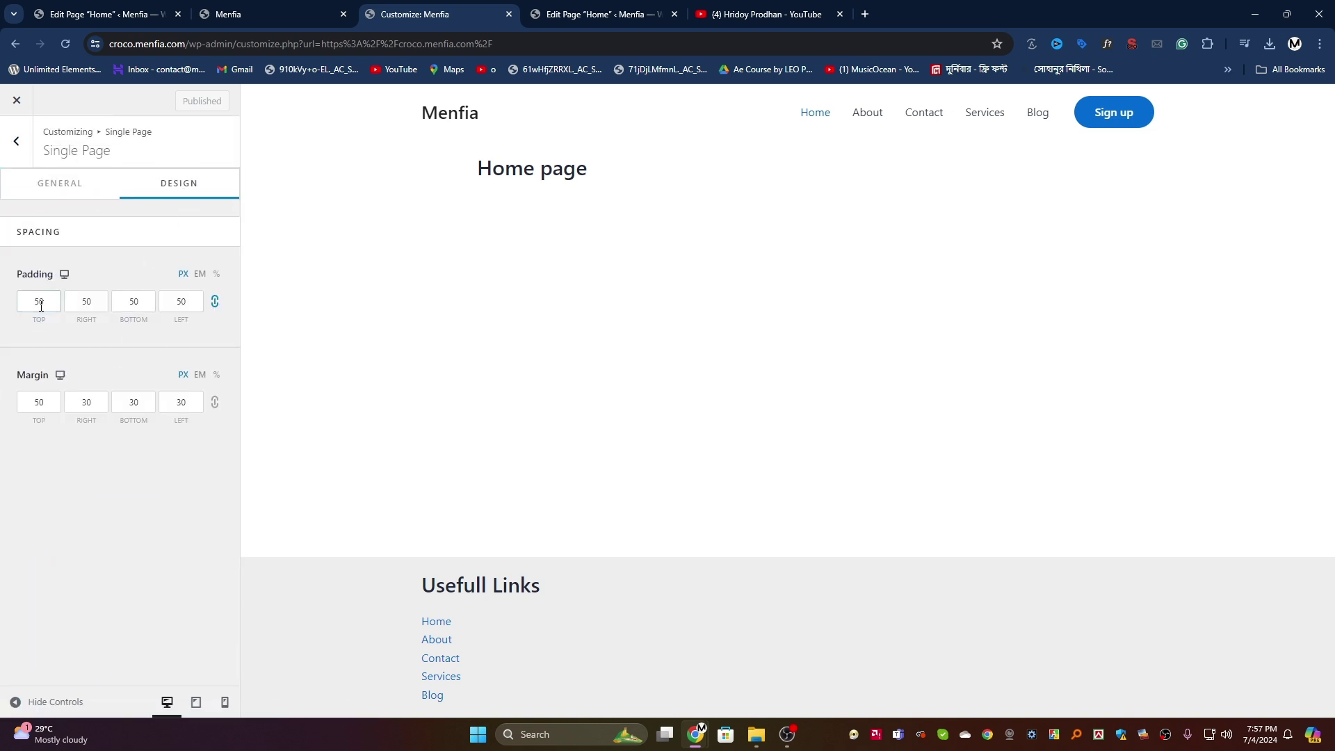
Step: Clear the Single Page padding values, link the margin values, and publish
key(BackSpace)
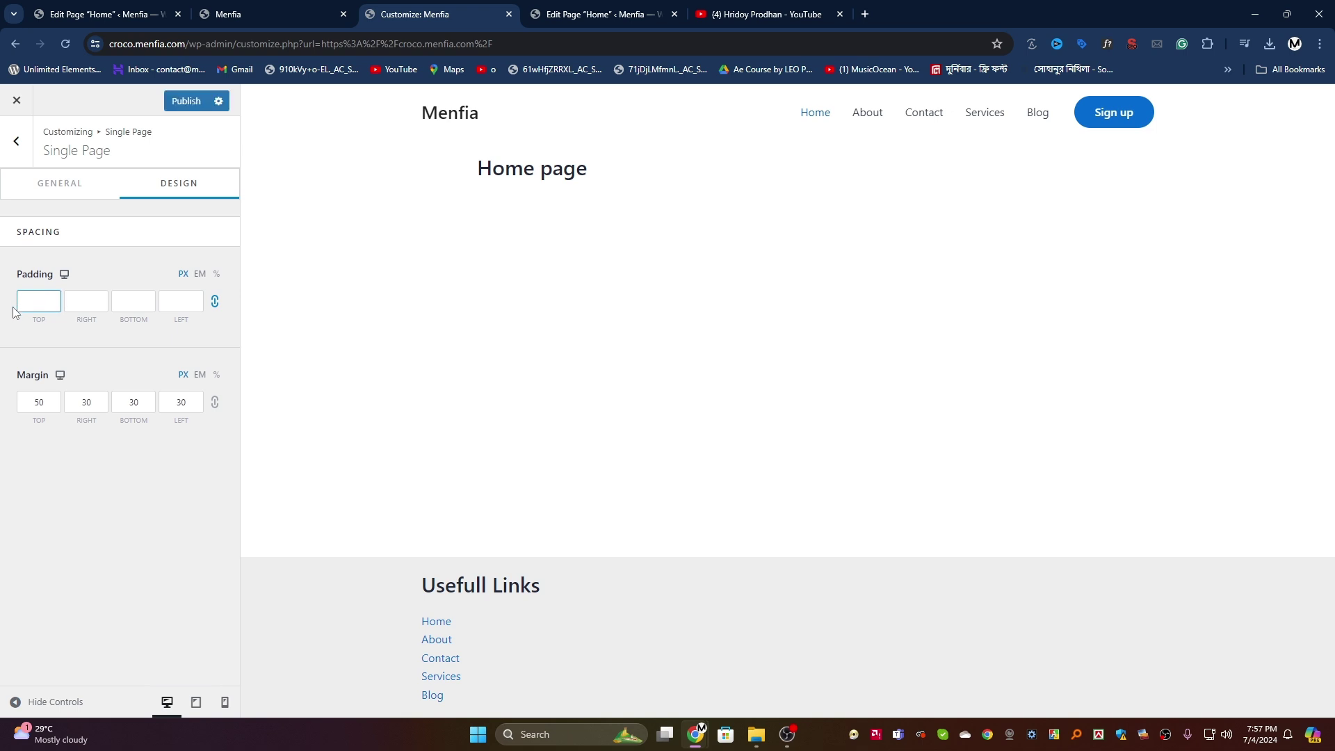
double_click(45, 403)
click(215, 403)
click(186, 101)
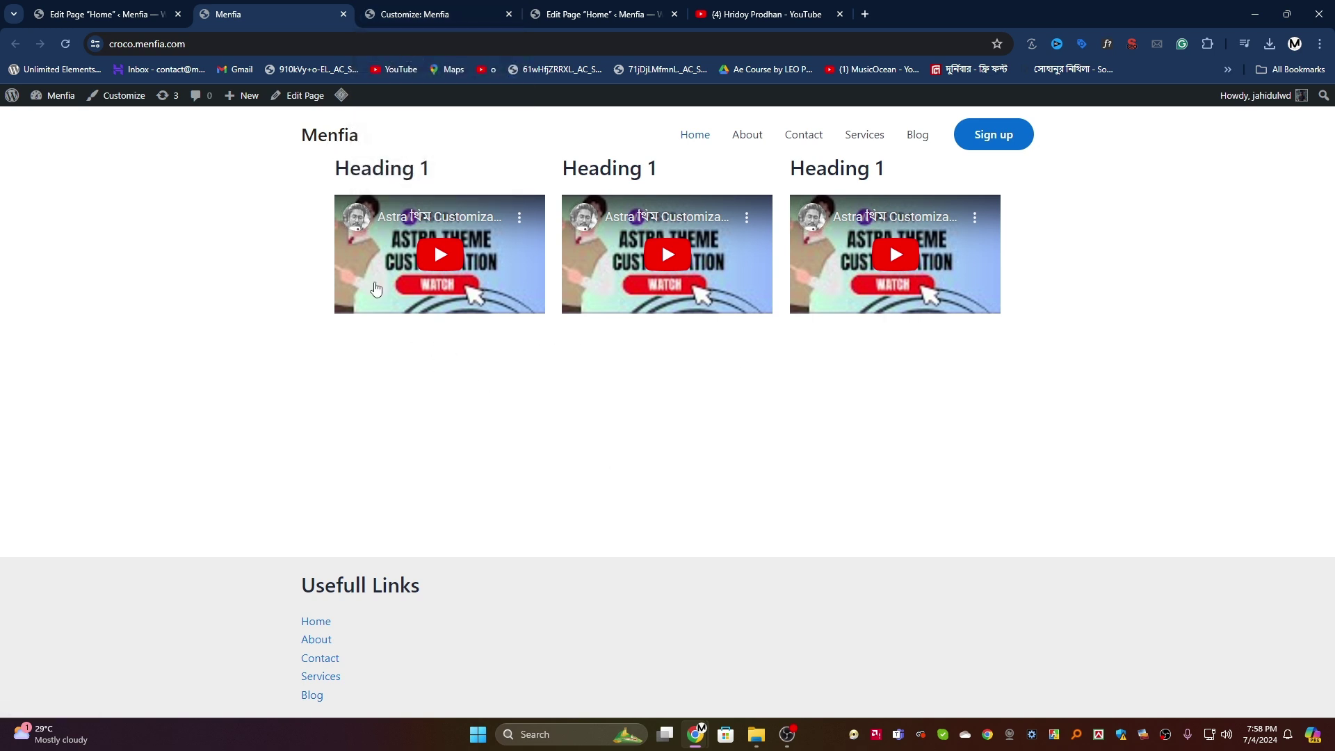
Step: Insert an Image block below the three video columns on the Home page
click(410, 14)
click(104, 14)
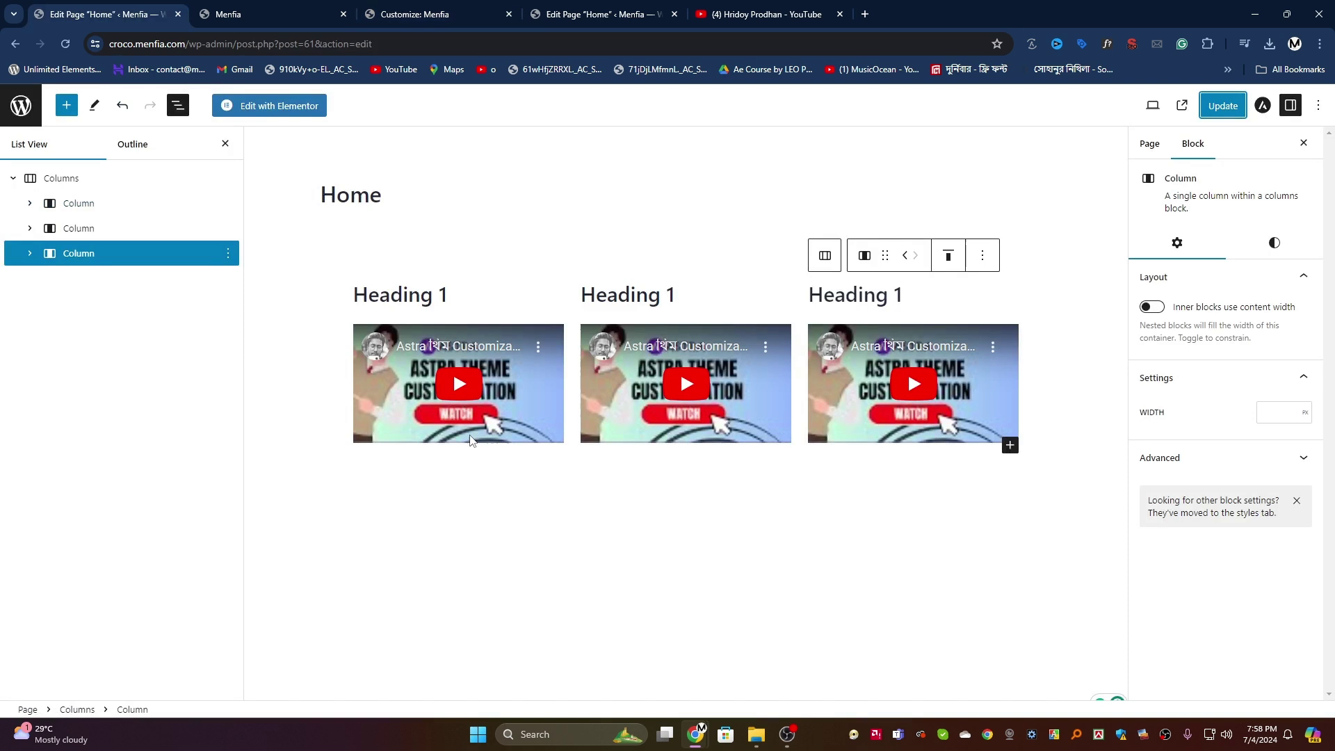
click(13, 178)
click(75, 111)
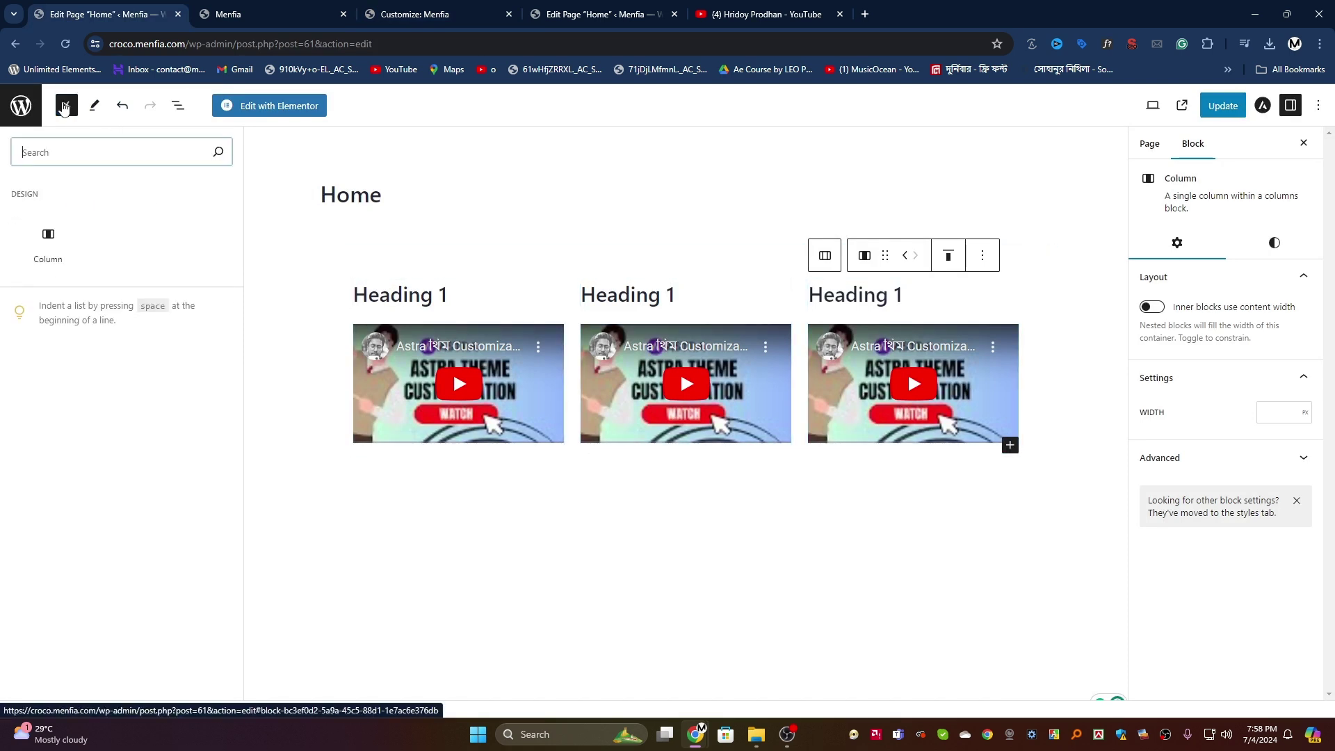
text(im)
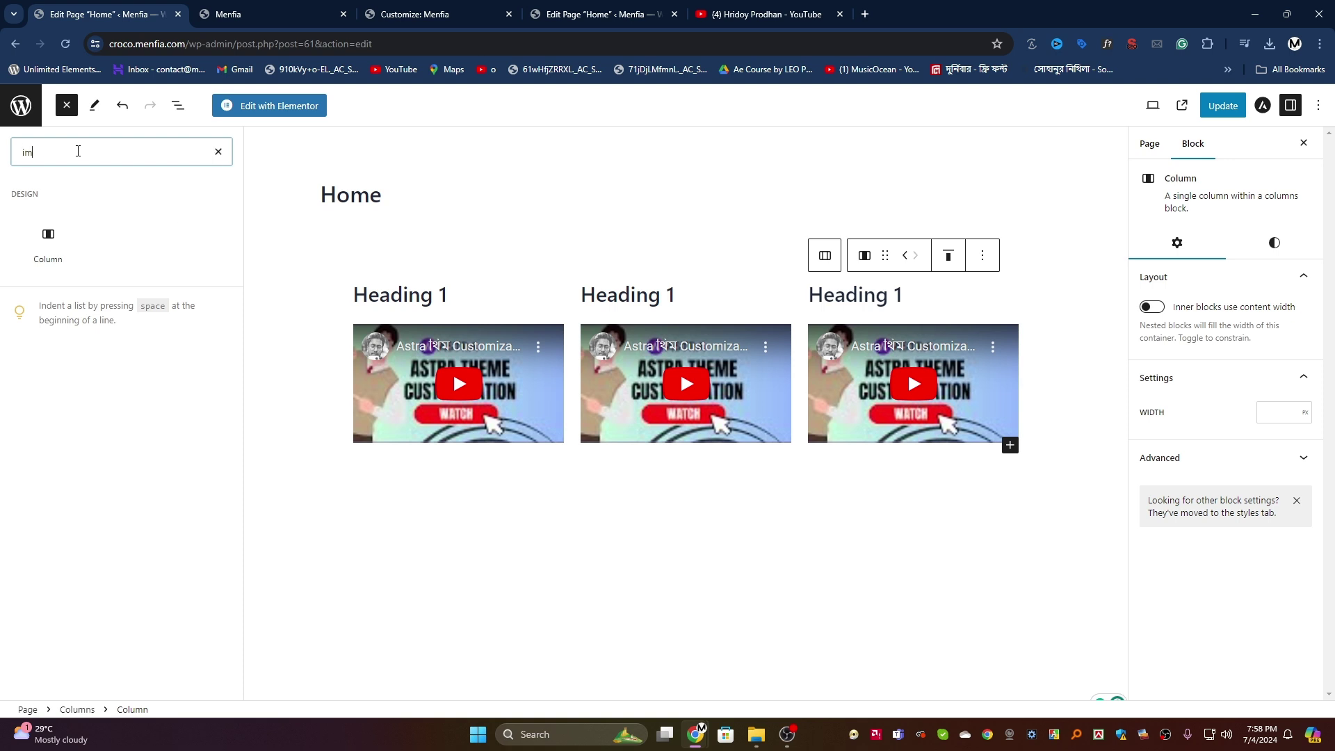
text(age)
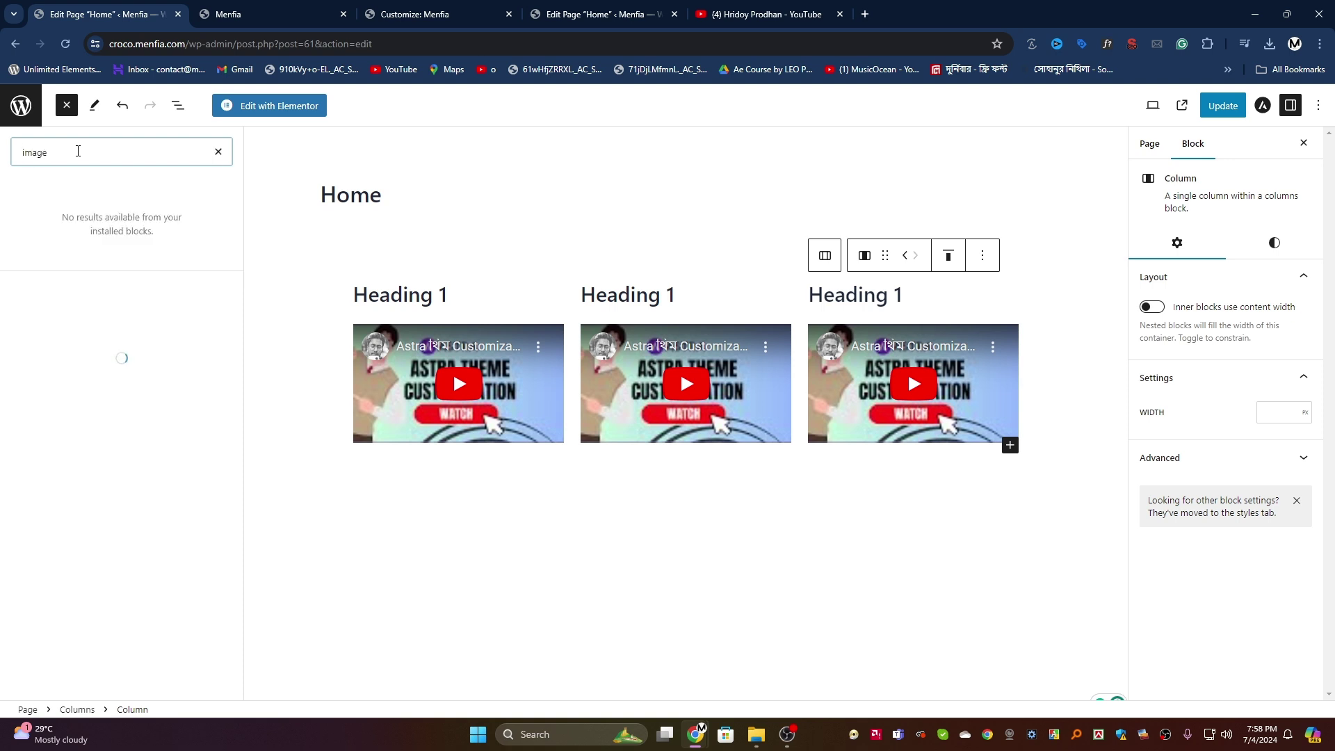
double_click(78, 151)
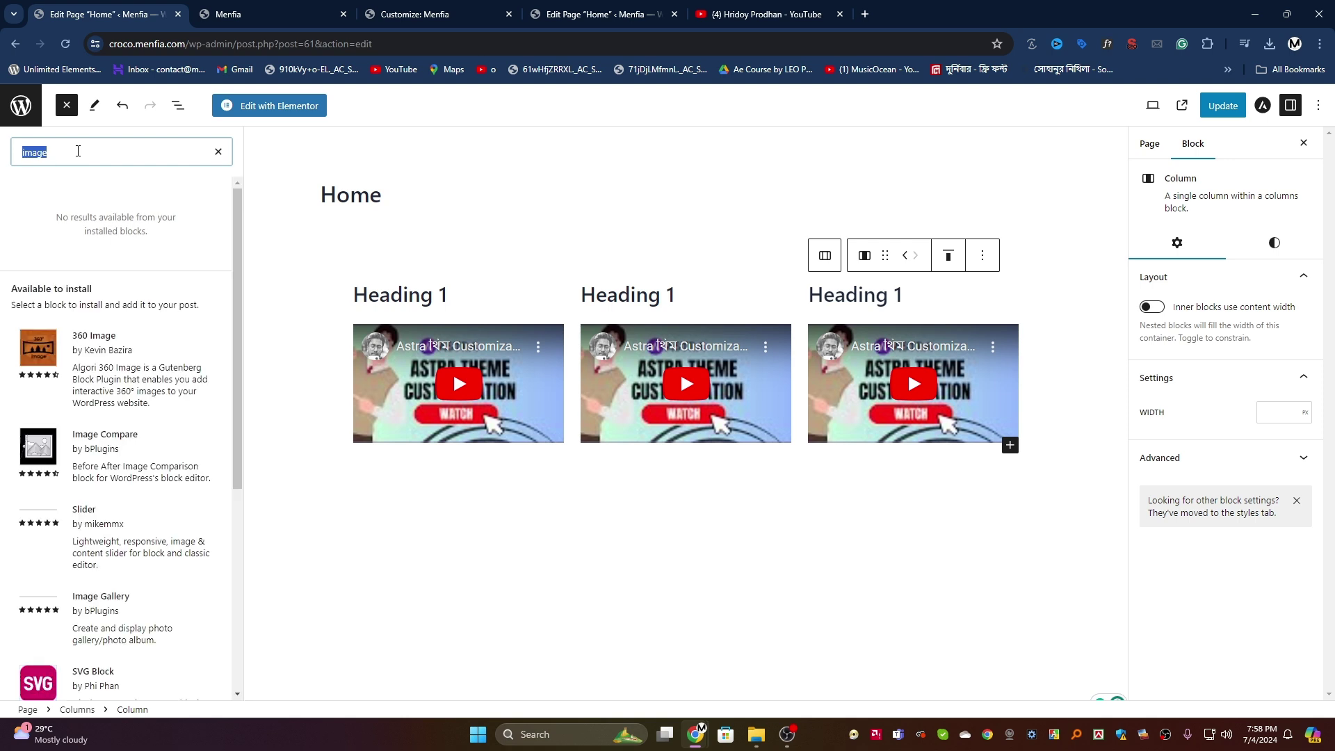
text(ima)
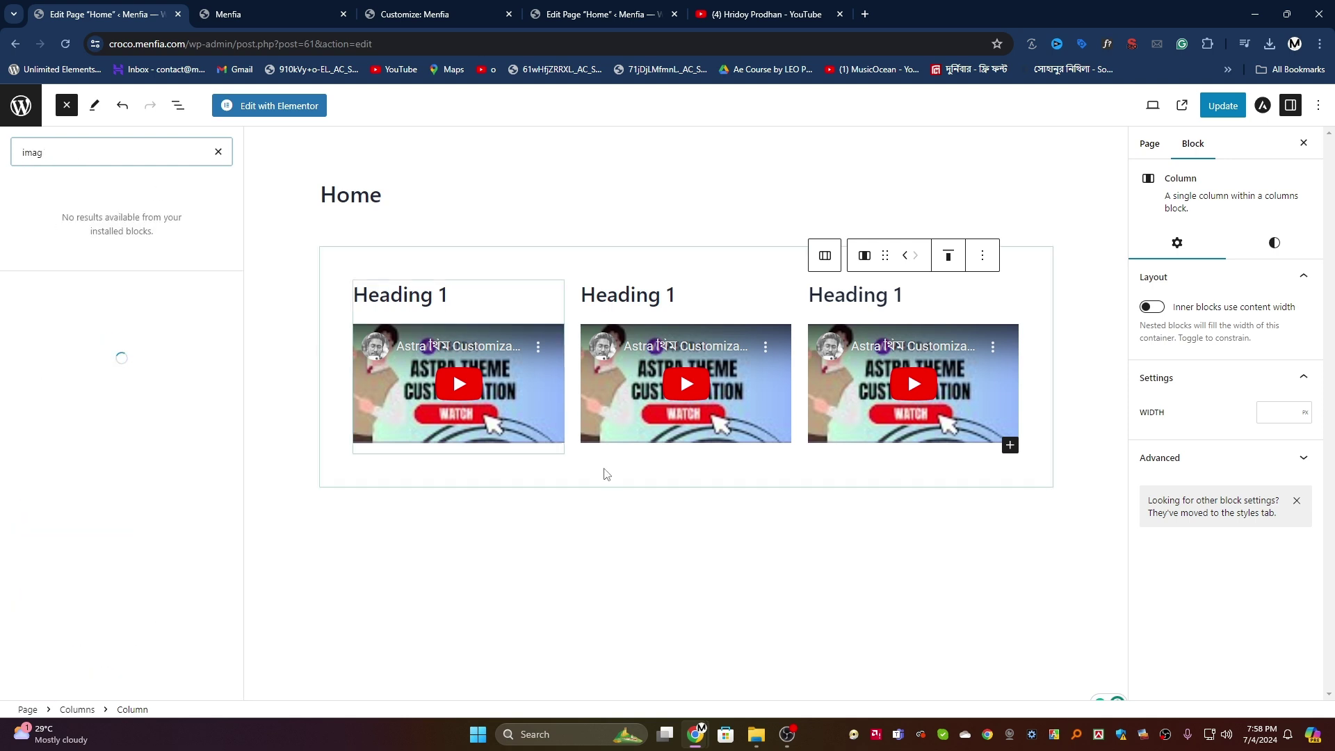
click(667, 475)
click(863, 525)
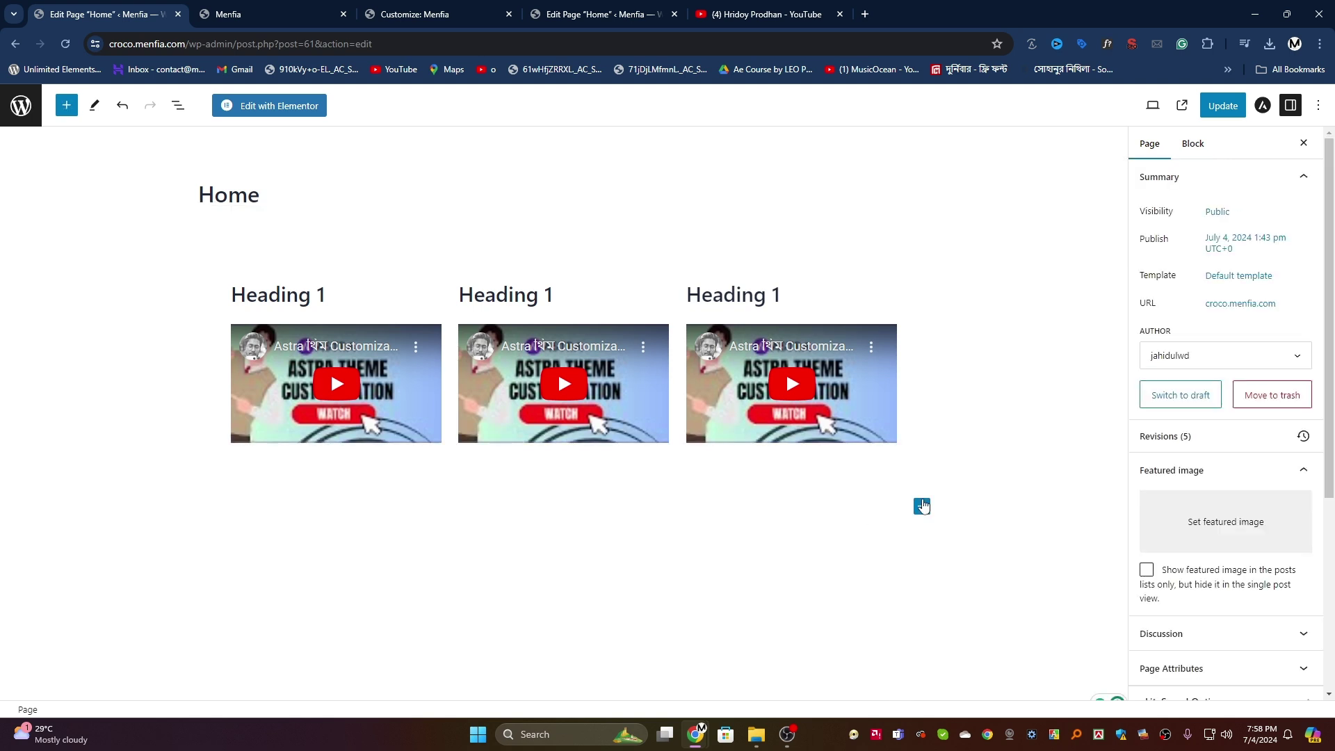
click(922, 507)
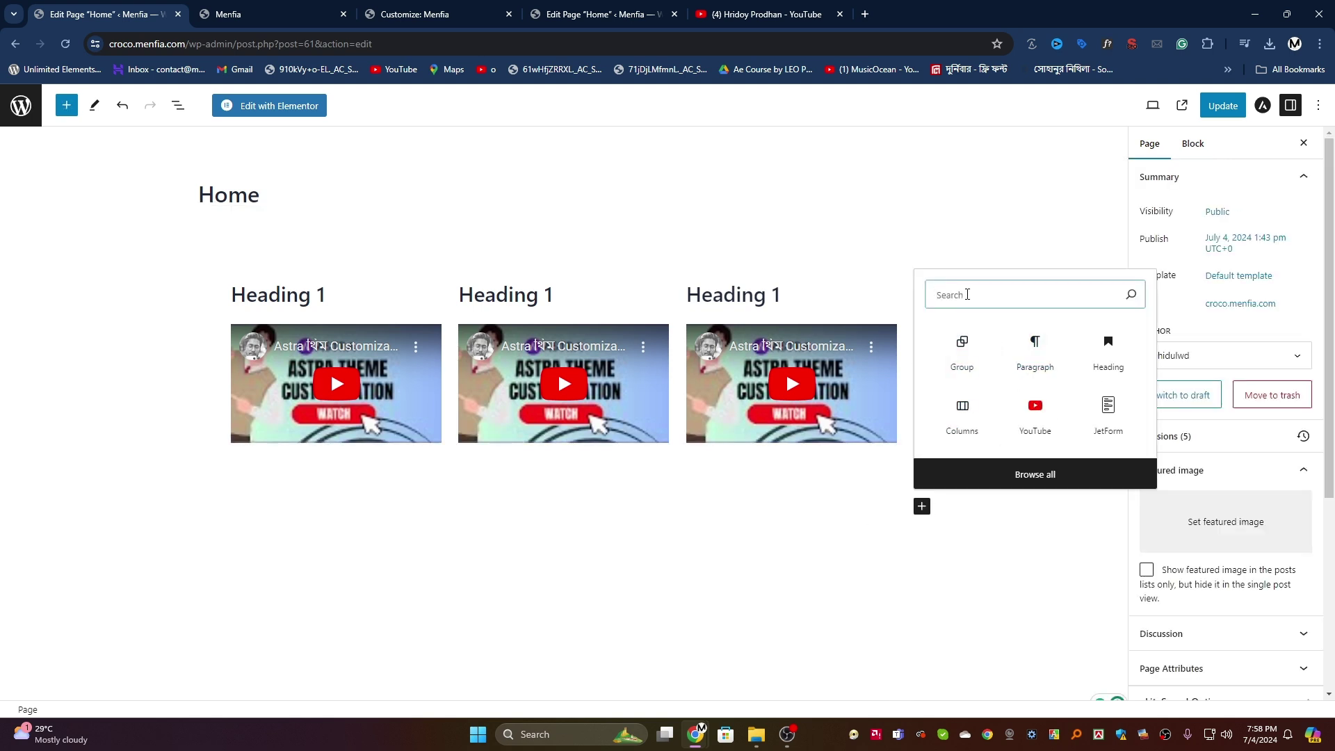
text(ima)
click(961, 209)
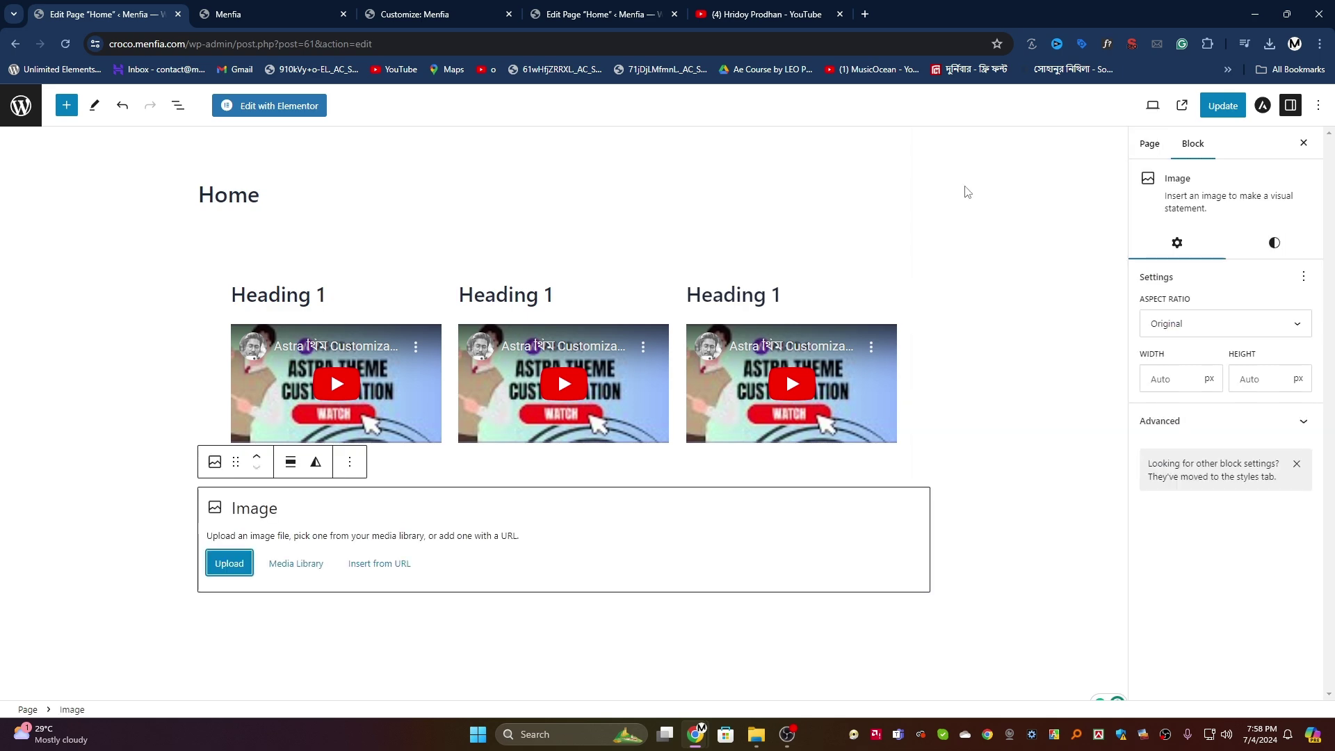
Step: Fill the Image block with the dog picture flatten-2.jpeg from the Media Library and update the page
click(228, 562)
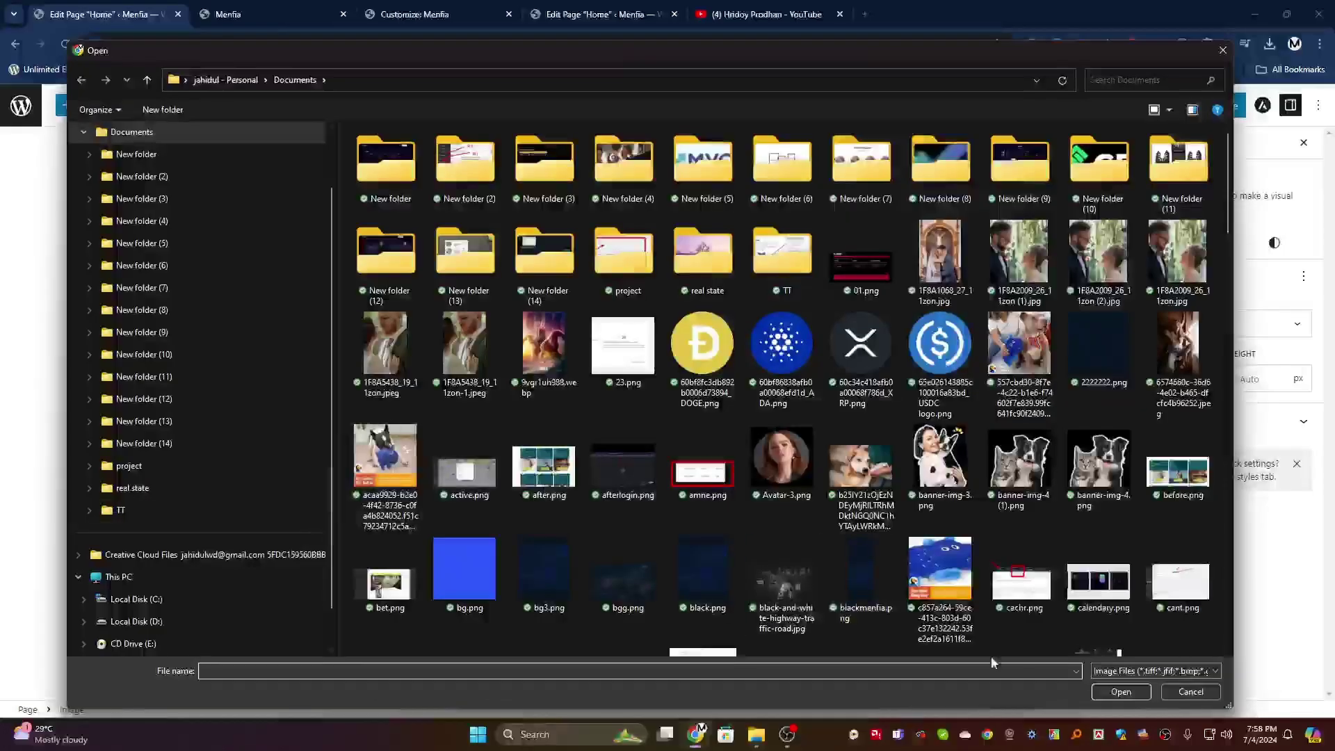
click(1185, 691)
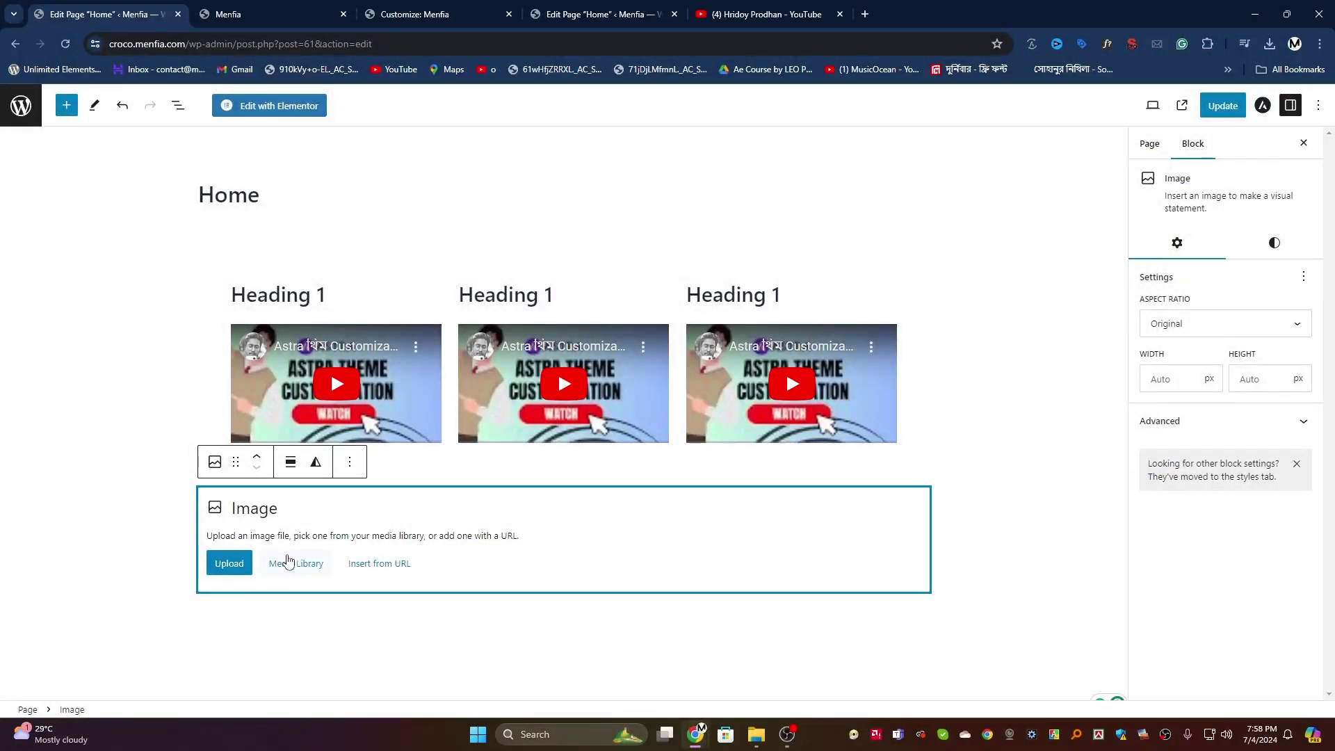
click(286, 562)
click(91, 269)
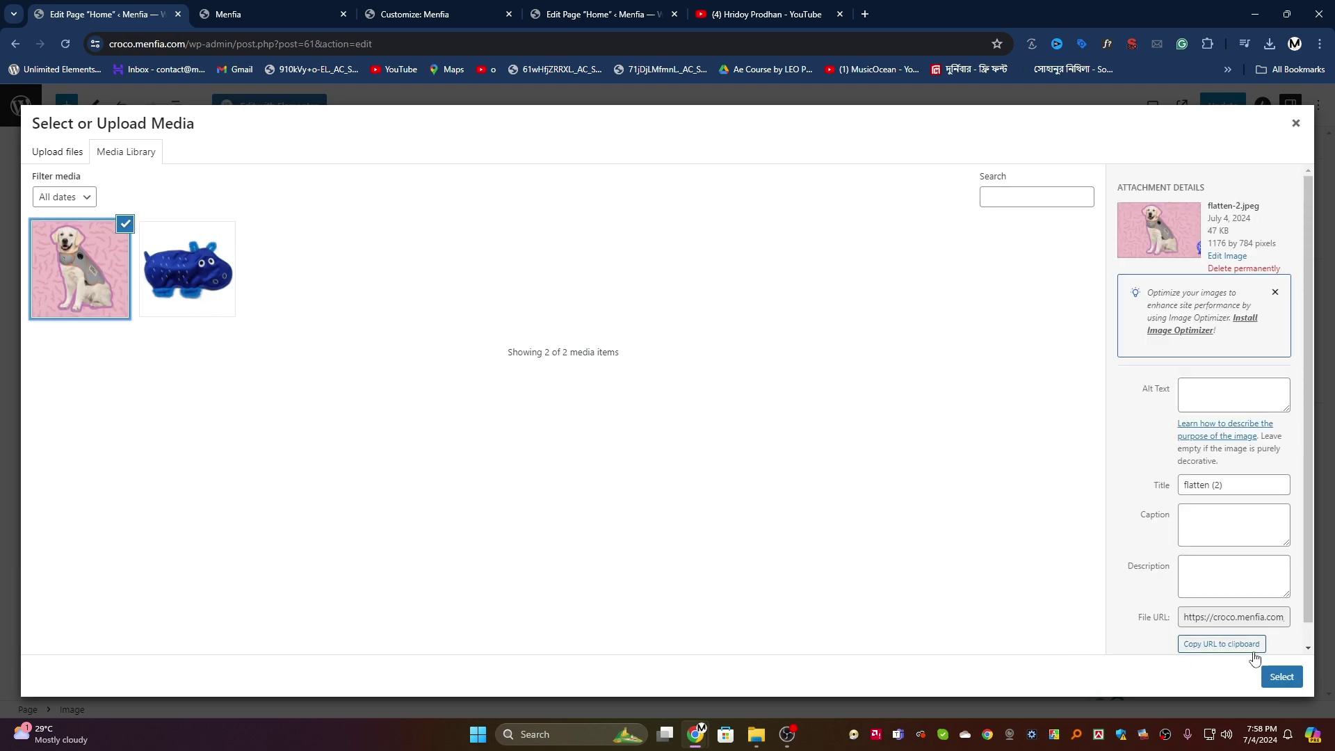
click(1279, 675)
click(1222, 105)
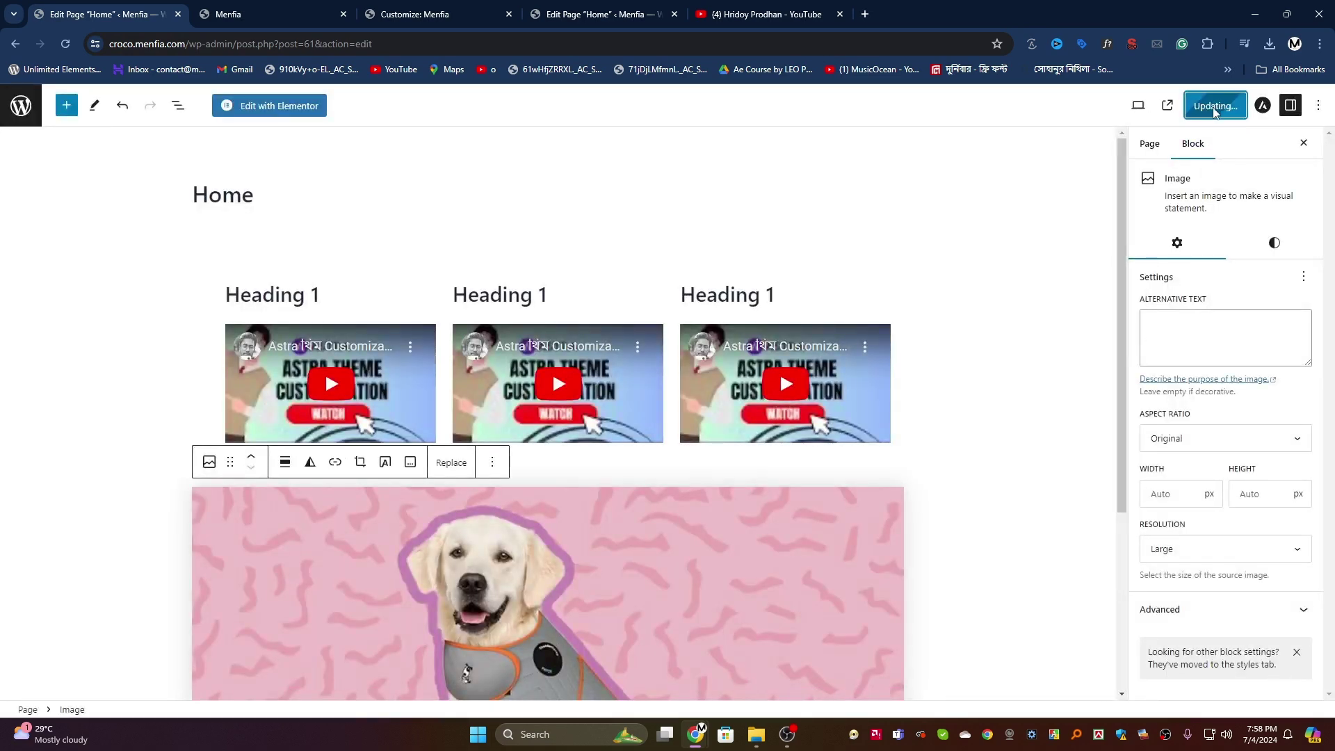
Step: Reload the live site and check that the dog image appears below the columns
click(271, 14)
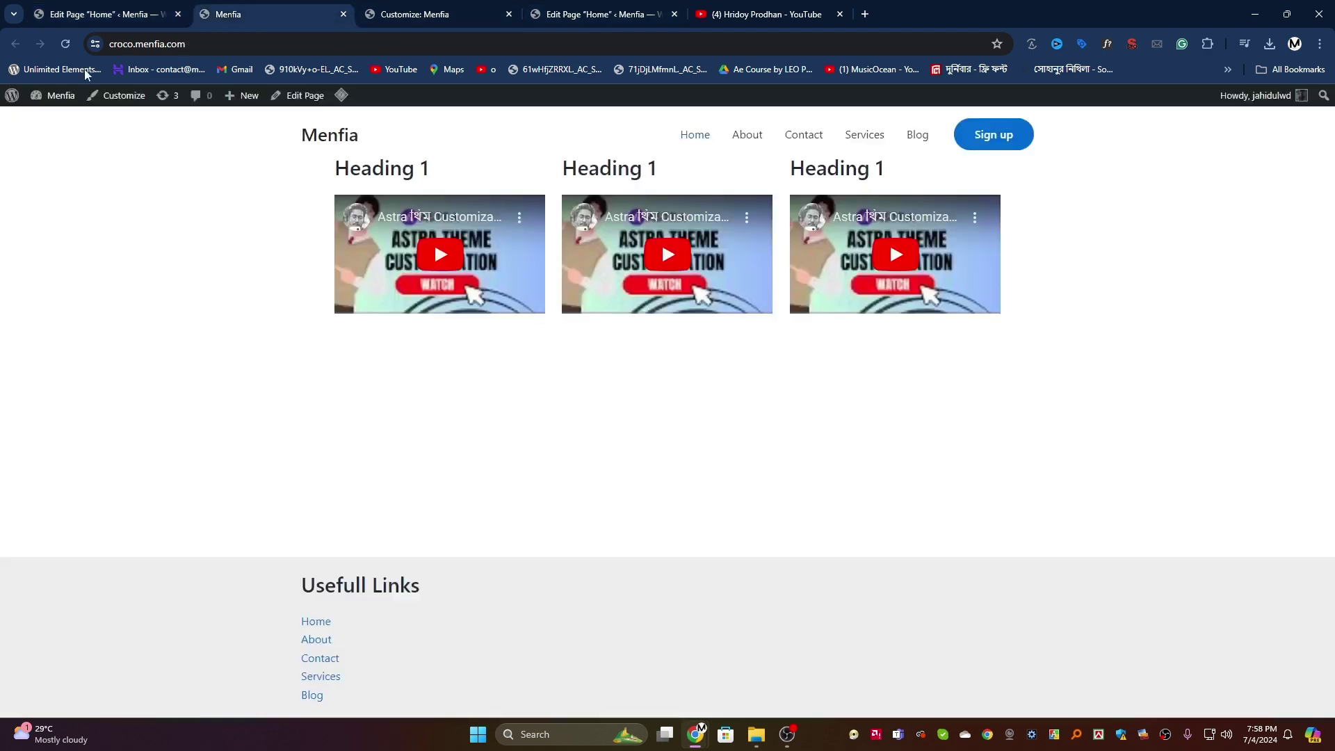
click(64, 54)
scroll(220, 259, down, 5)
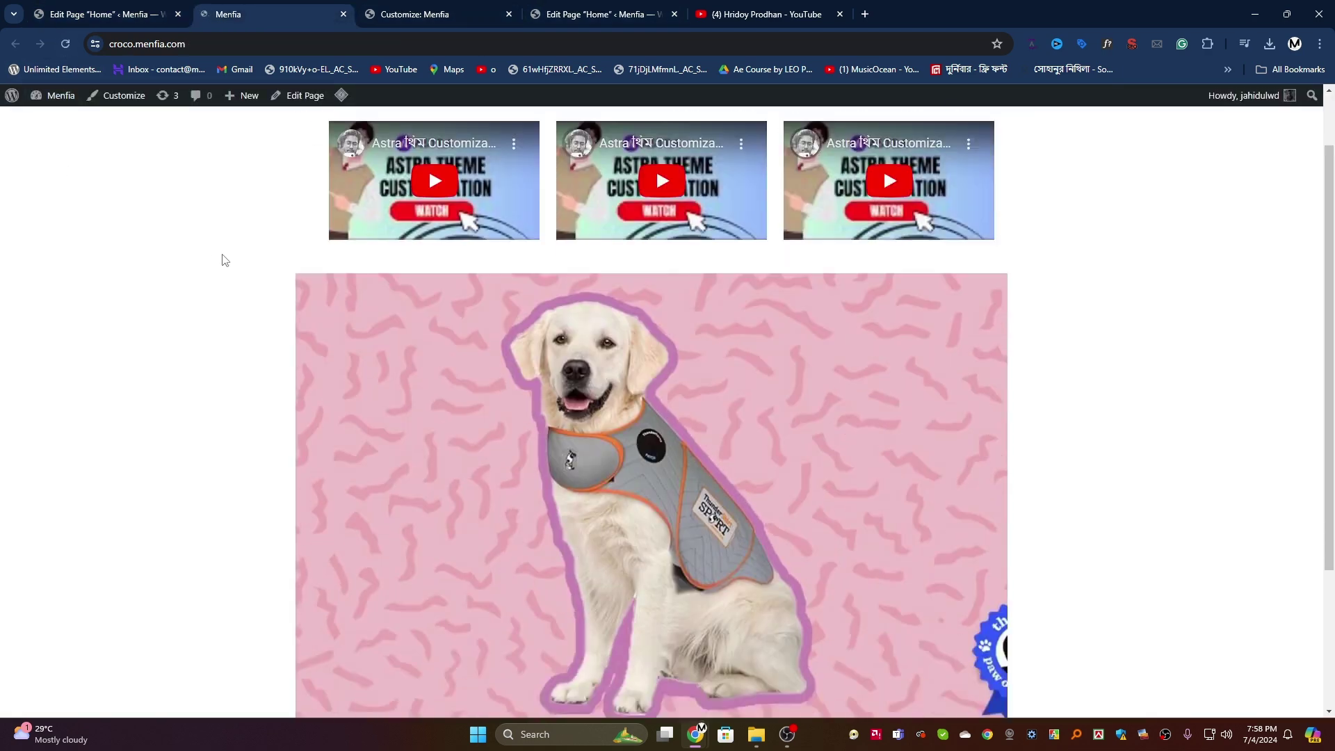
scroll(224, 257, up, 4)
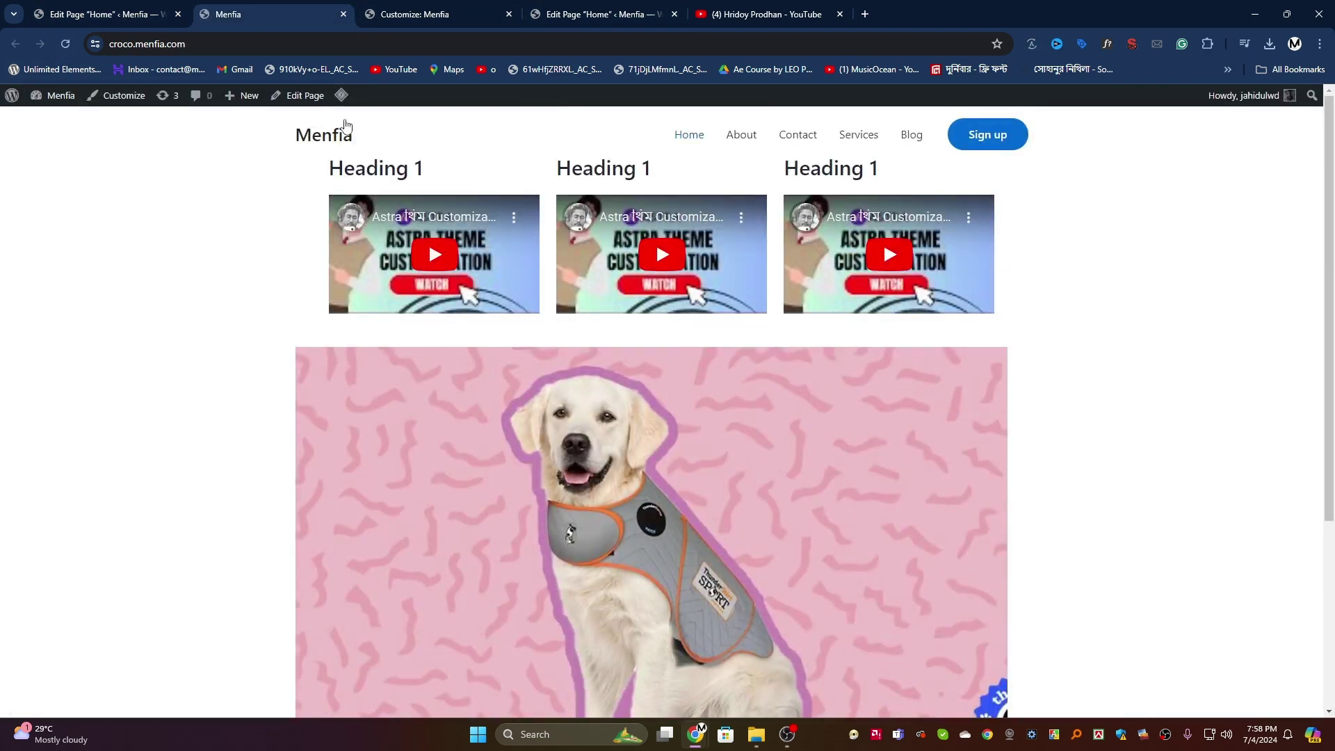
Step: Review the Single Page spacing and layout options in the customizer
click(396, 8)
click(16, 142)
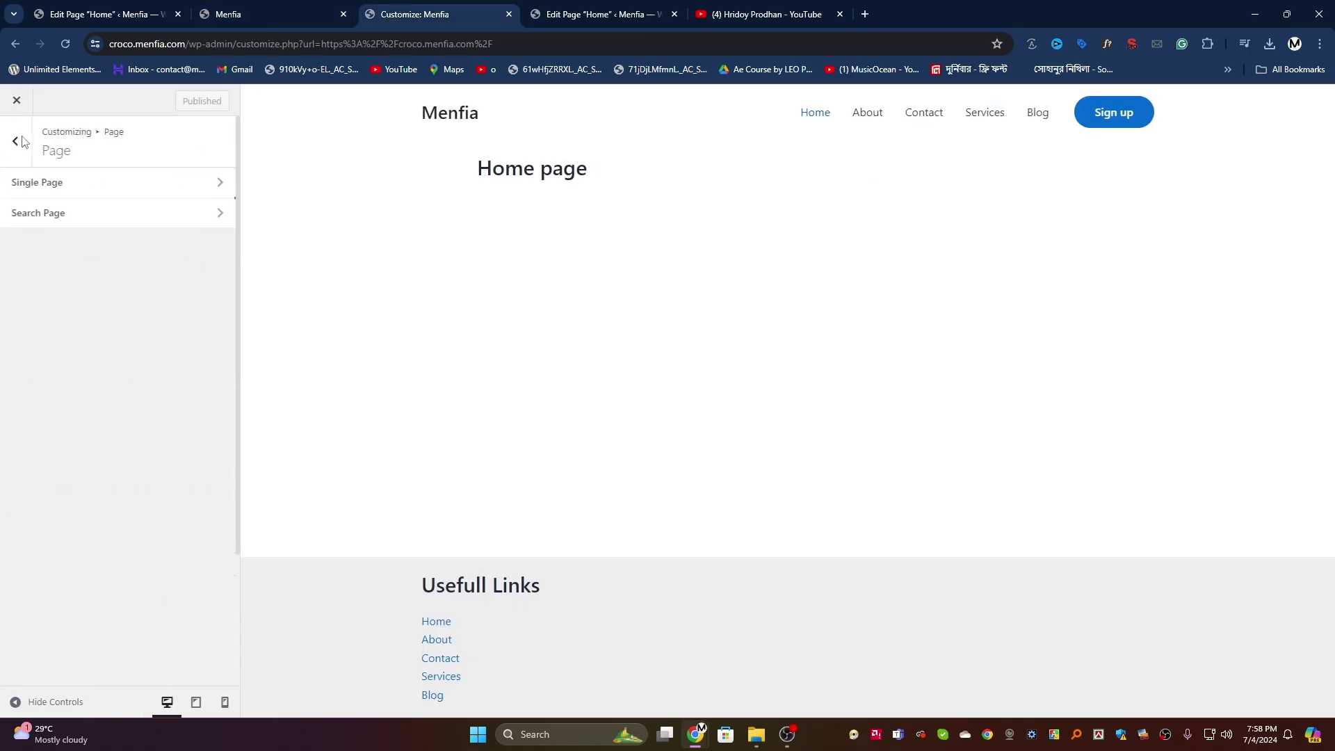
click(16, 142)
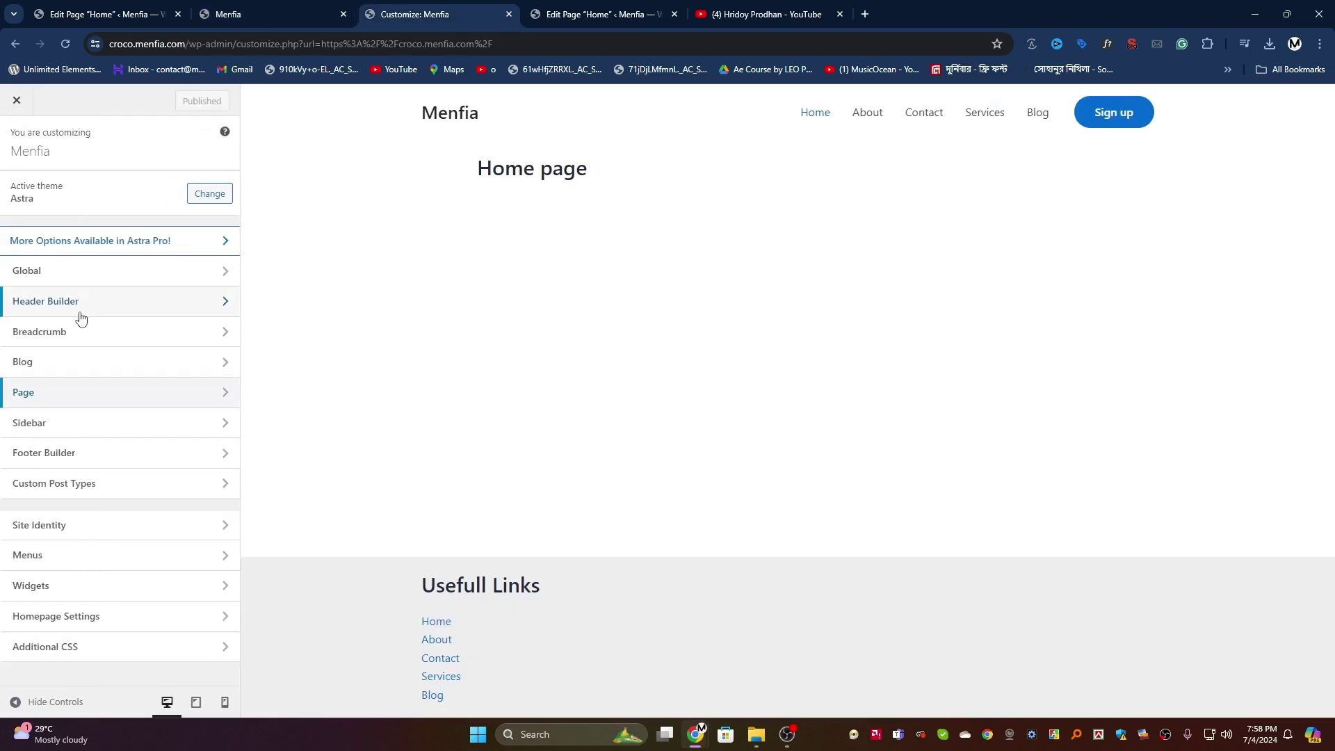
click(68, 392)
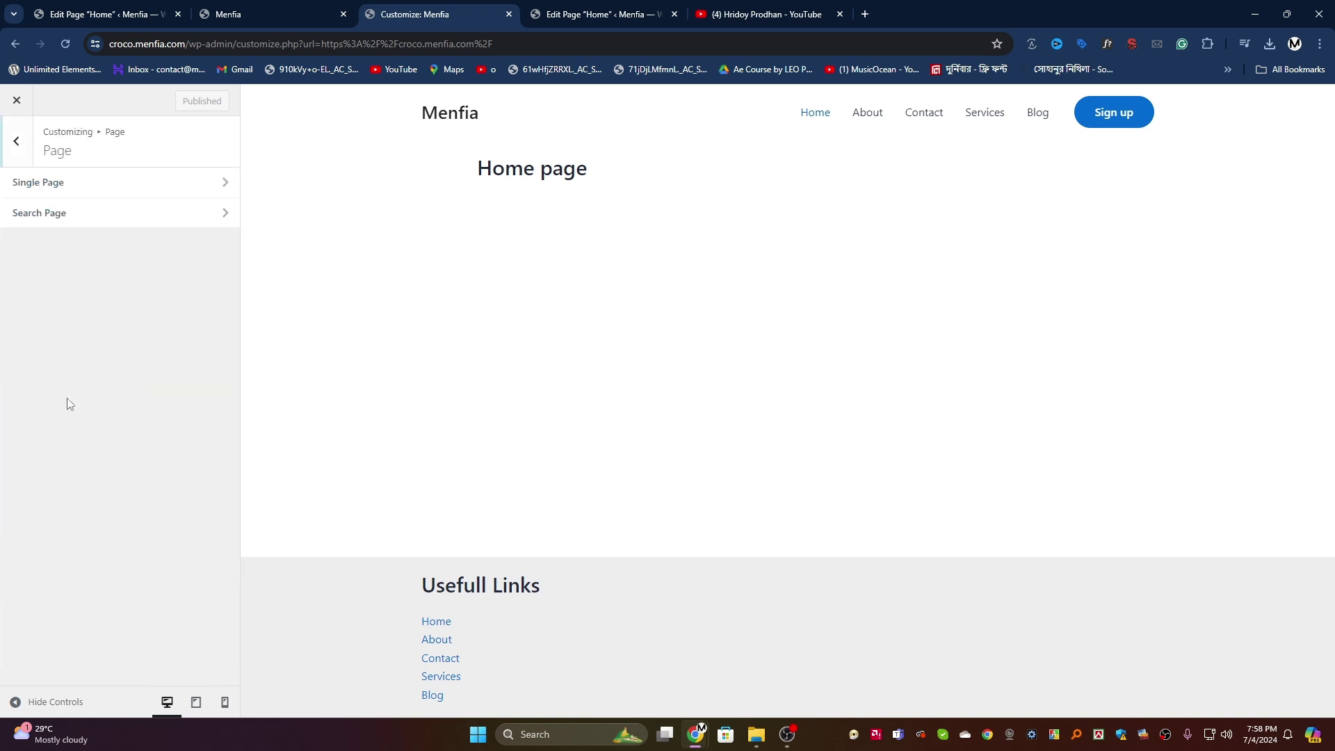
click(104, 181)
click(174, 183)
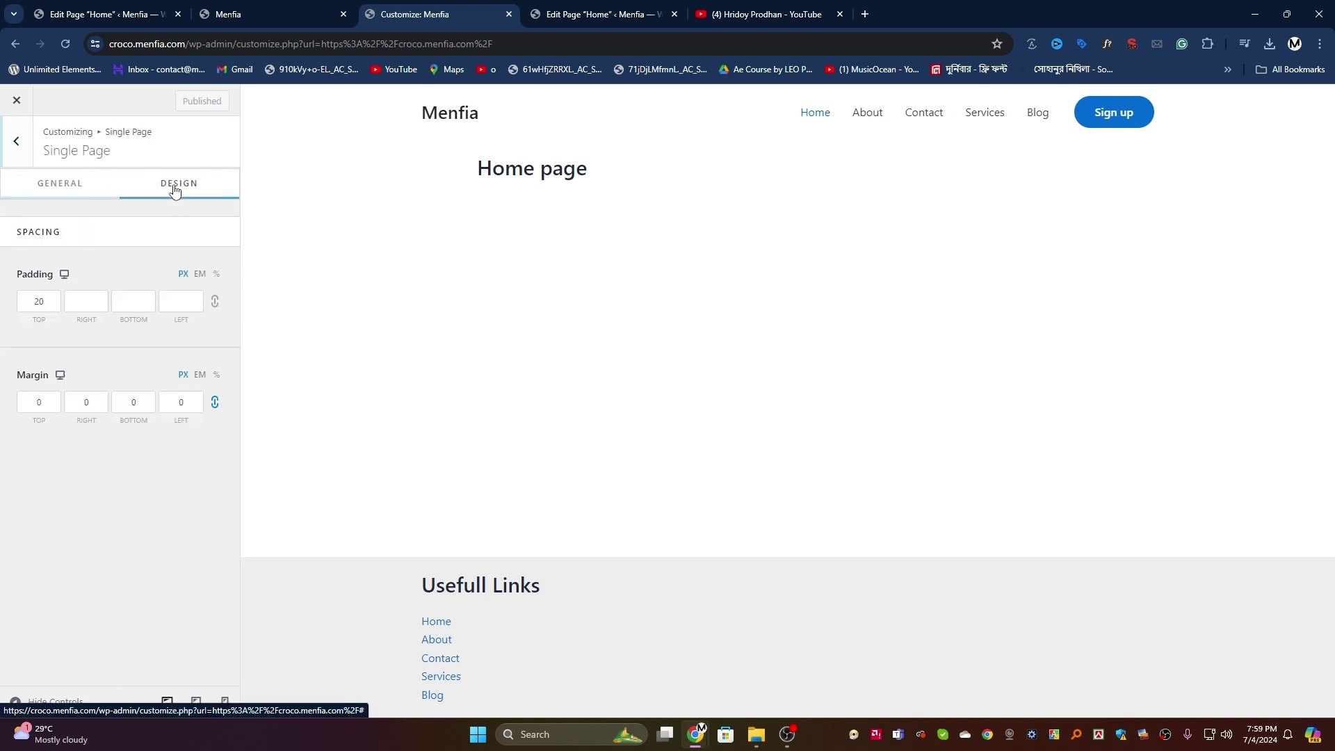
click(58, 190)
scroll(21, 230, down, 3)
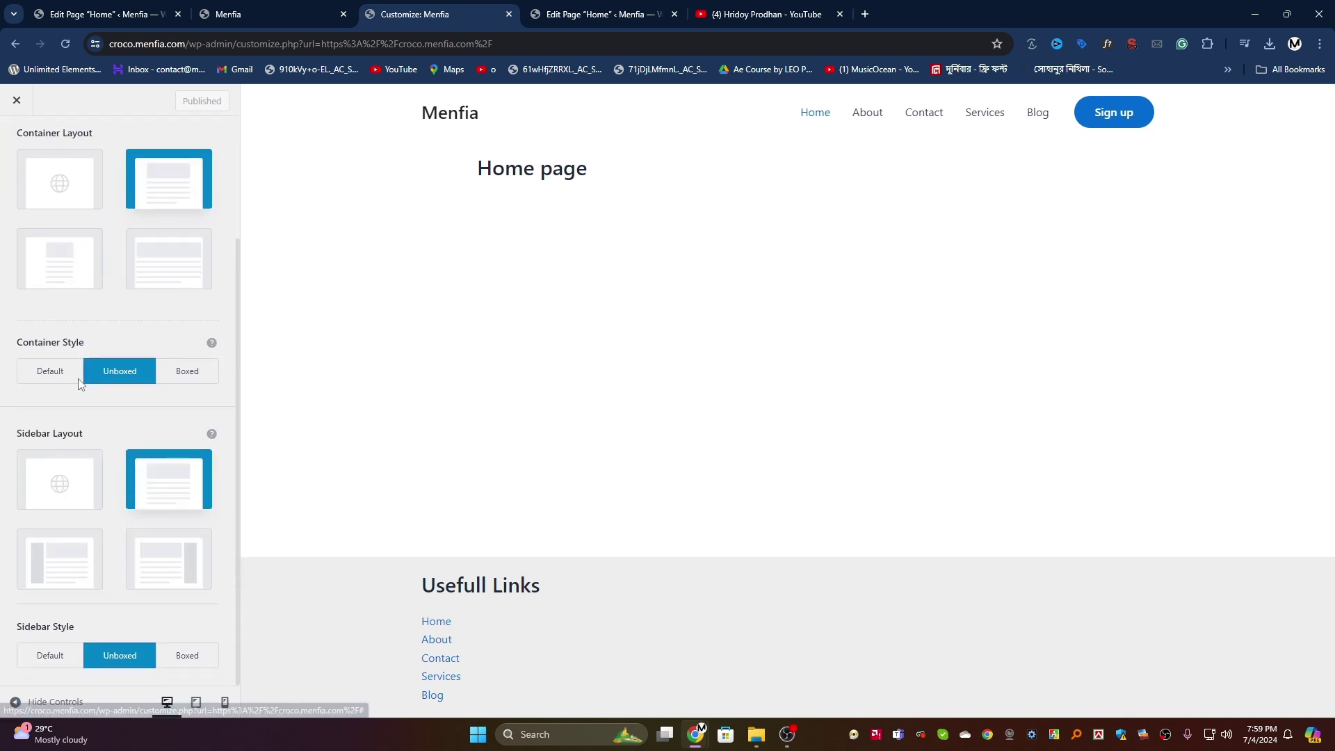
scroll(21, 223, up, 3)
Step: Look through the Search Page settings, then return to the customizer's top-level list
click(19, 144)
click(93, 213)
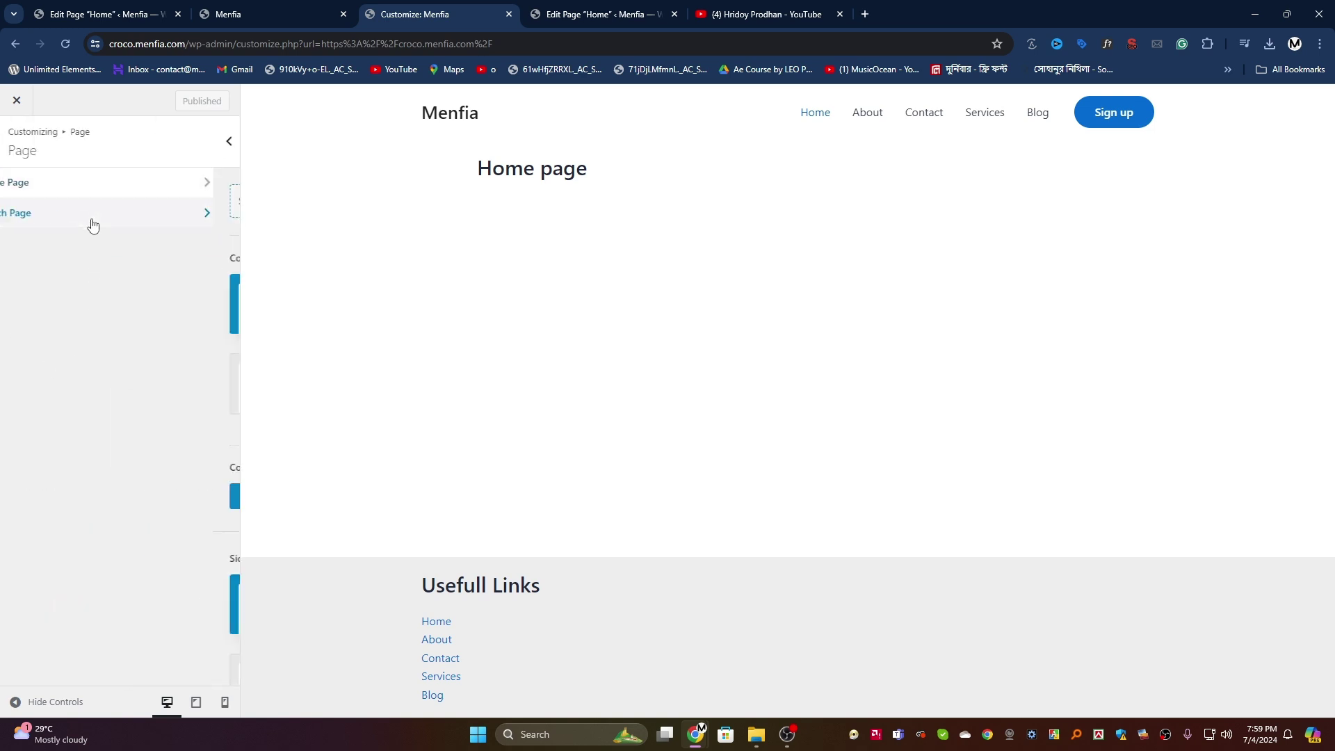
scroll(76, 345, down, 6)
scroll(76, 344, up, 6)
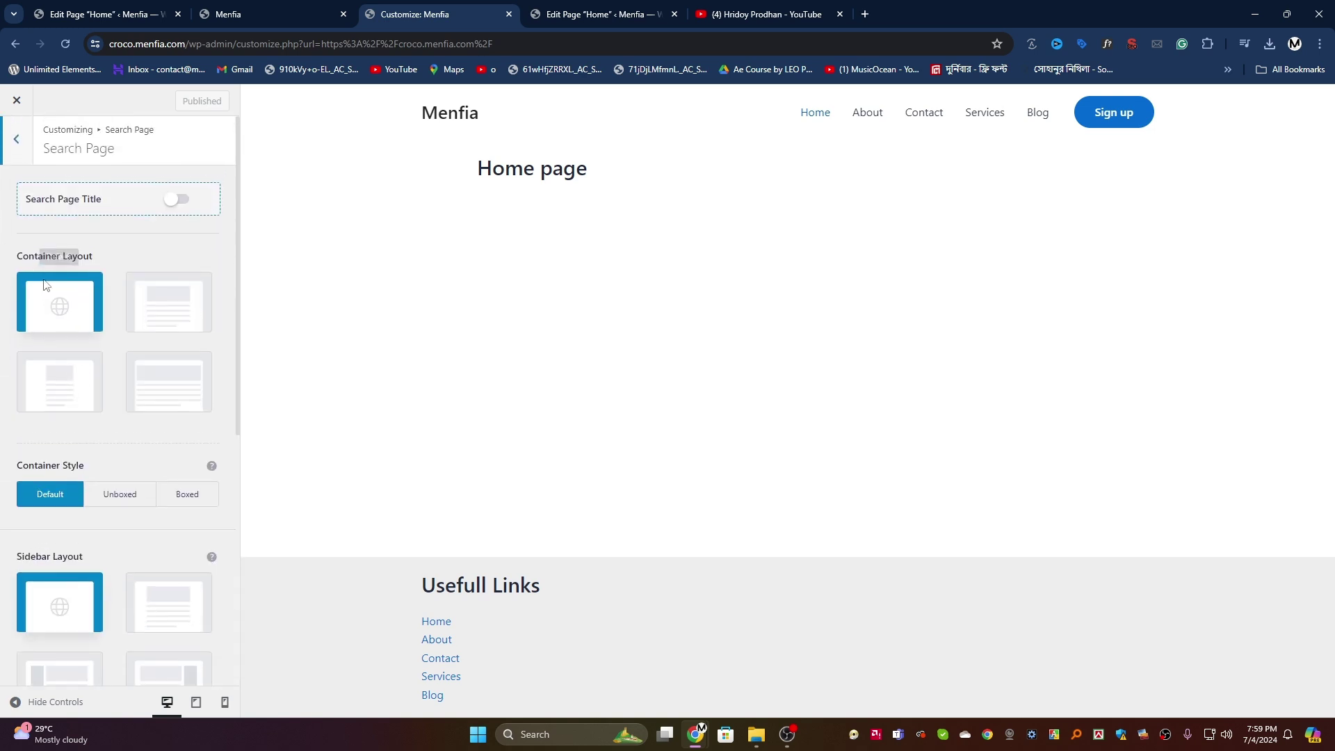
click(21, 143)
click(25, 144)
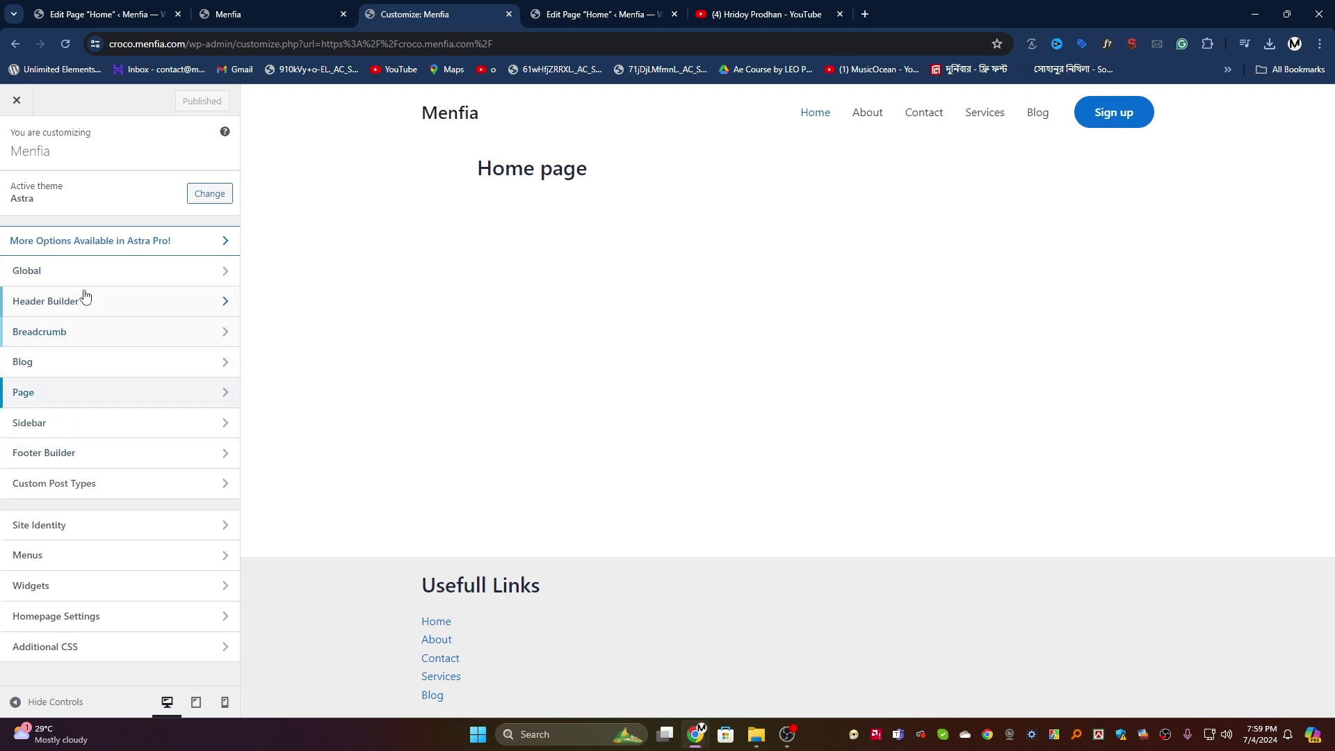
Step: In Global > Container, reset Container Width to 1200 px and Narrow Container Width to 750 px
click(116, 284)
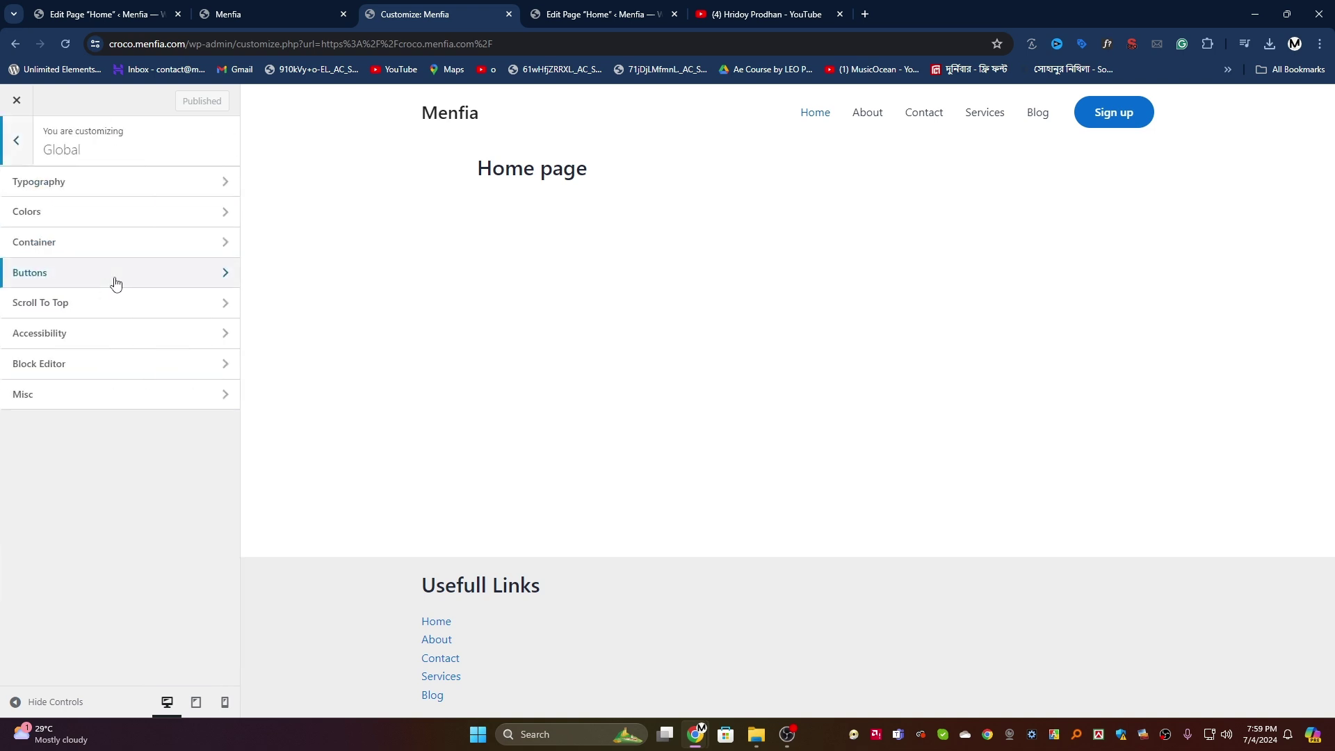
click(62, 247)
scroll(60, 208, down, 2)
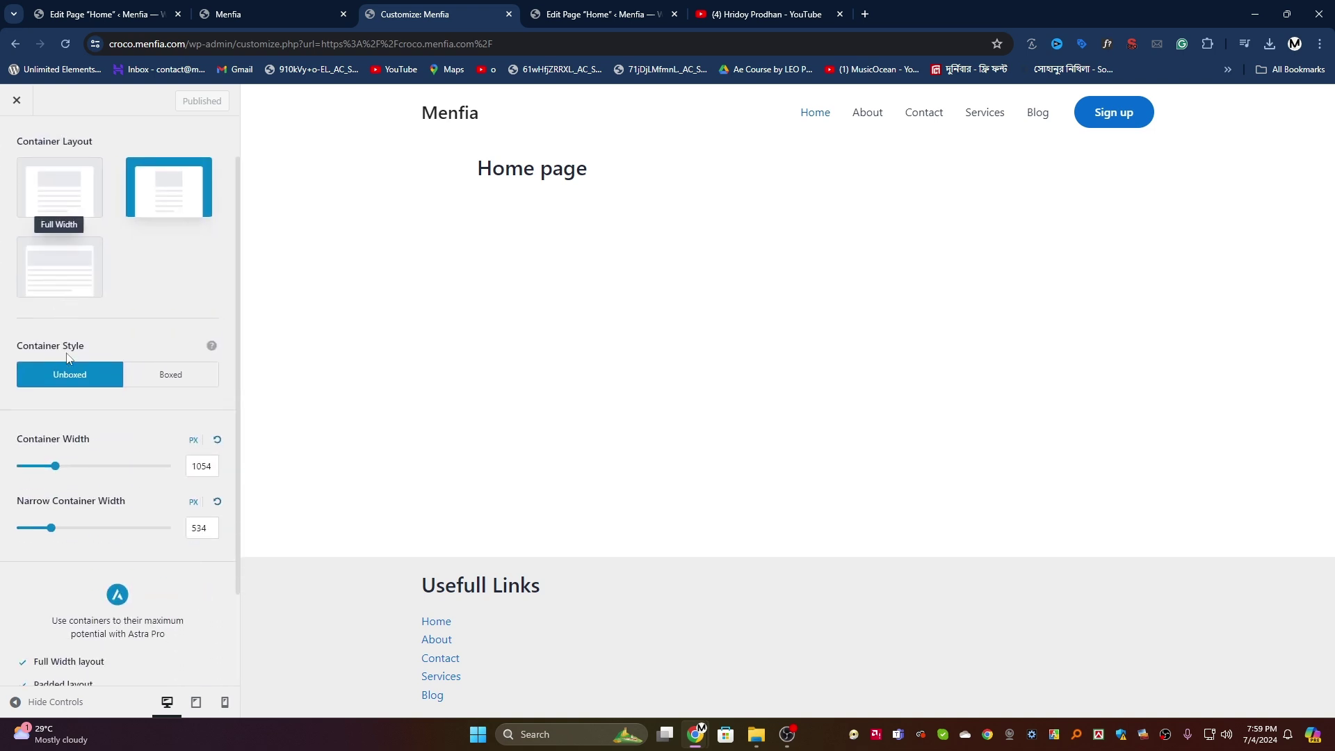
mouse_move(62, 454)
mouse_down()
mouse_move(89, 451)
mouse_move(50, 450)
mouse_up()
click(200, 450)
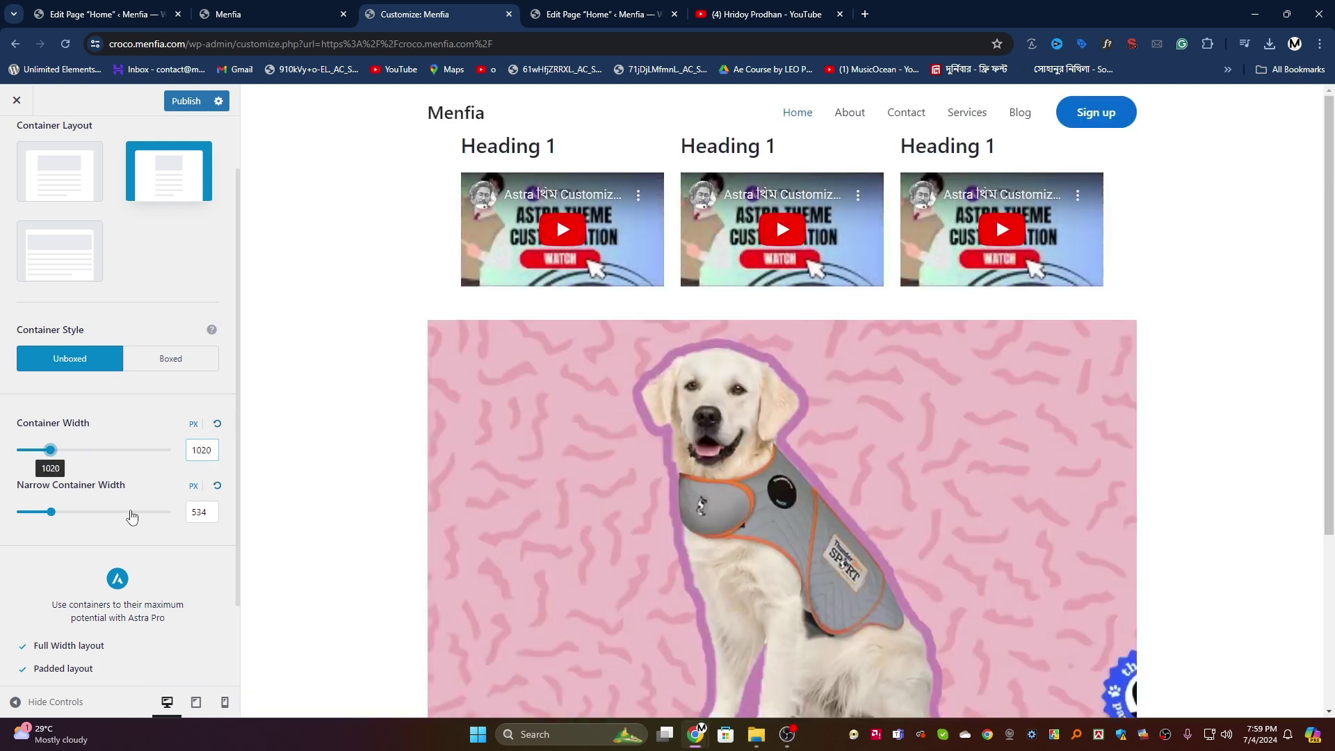
drag(59, 515, 14, 513)
click(217, 485)
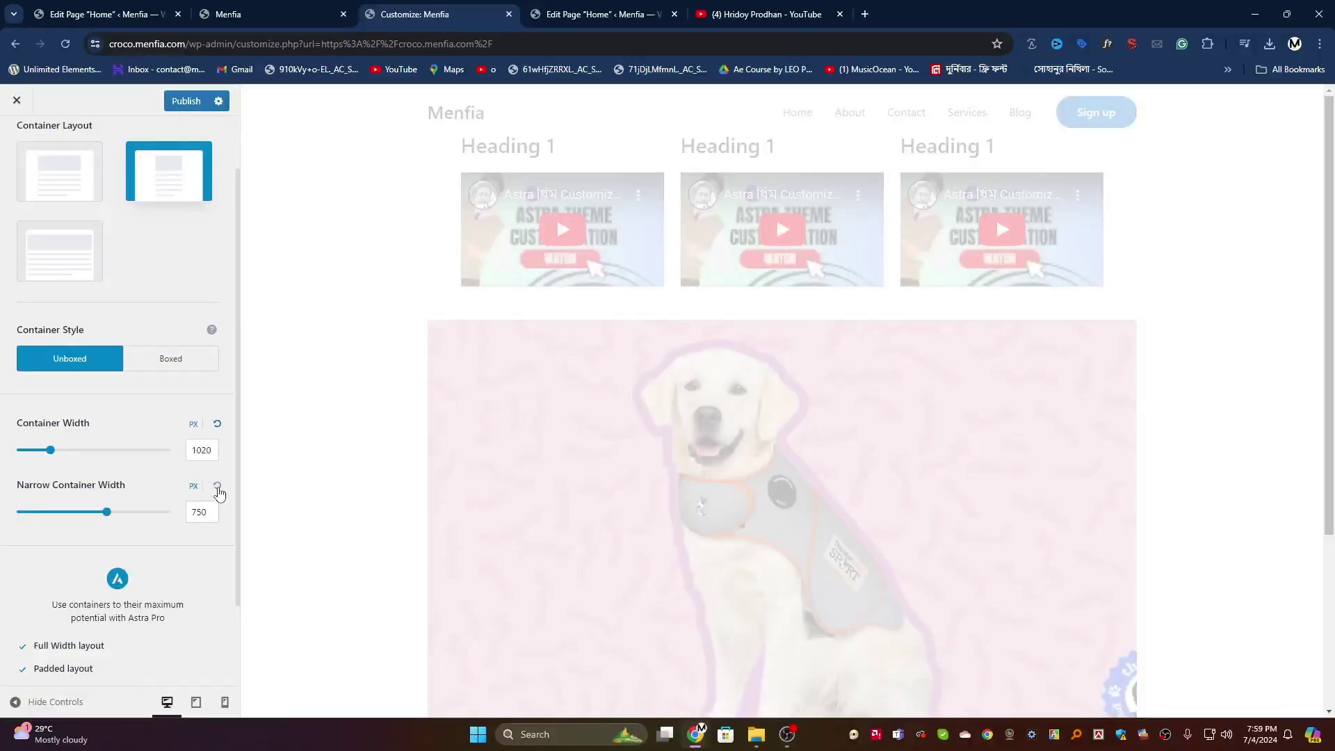
click(216, 424)
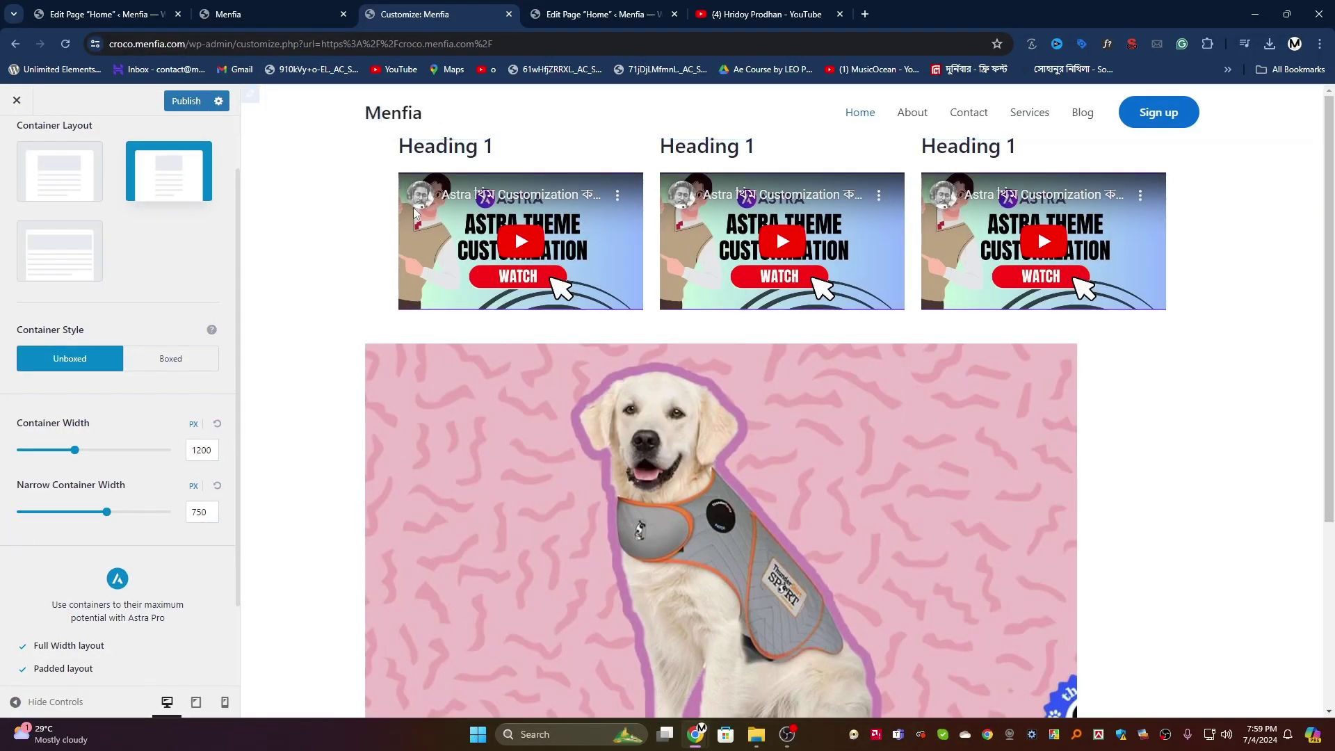
Step: Set the global container layout to Full Width and publish it
scroll(111, 501, down, 2)
scroll(106, 533, up, 3)
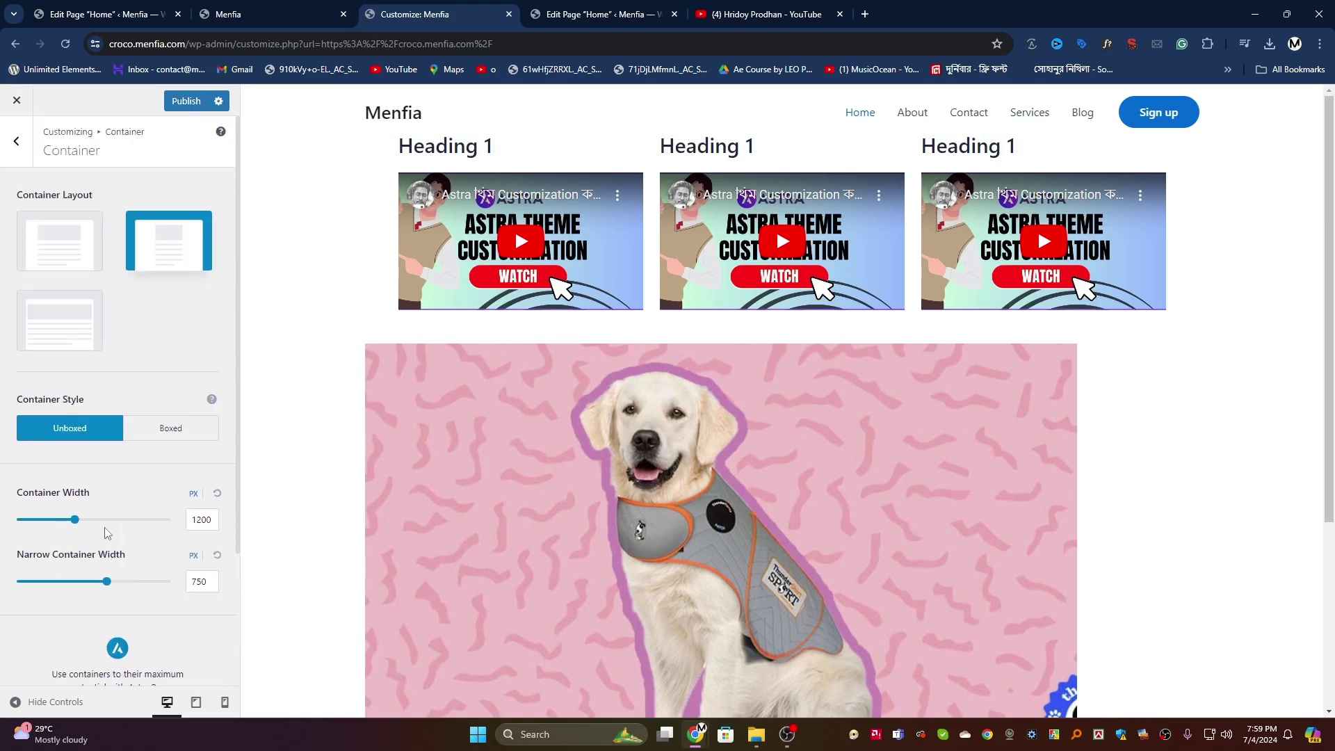
click(56, 255)
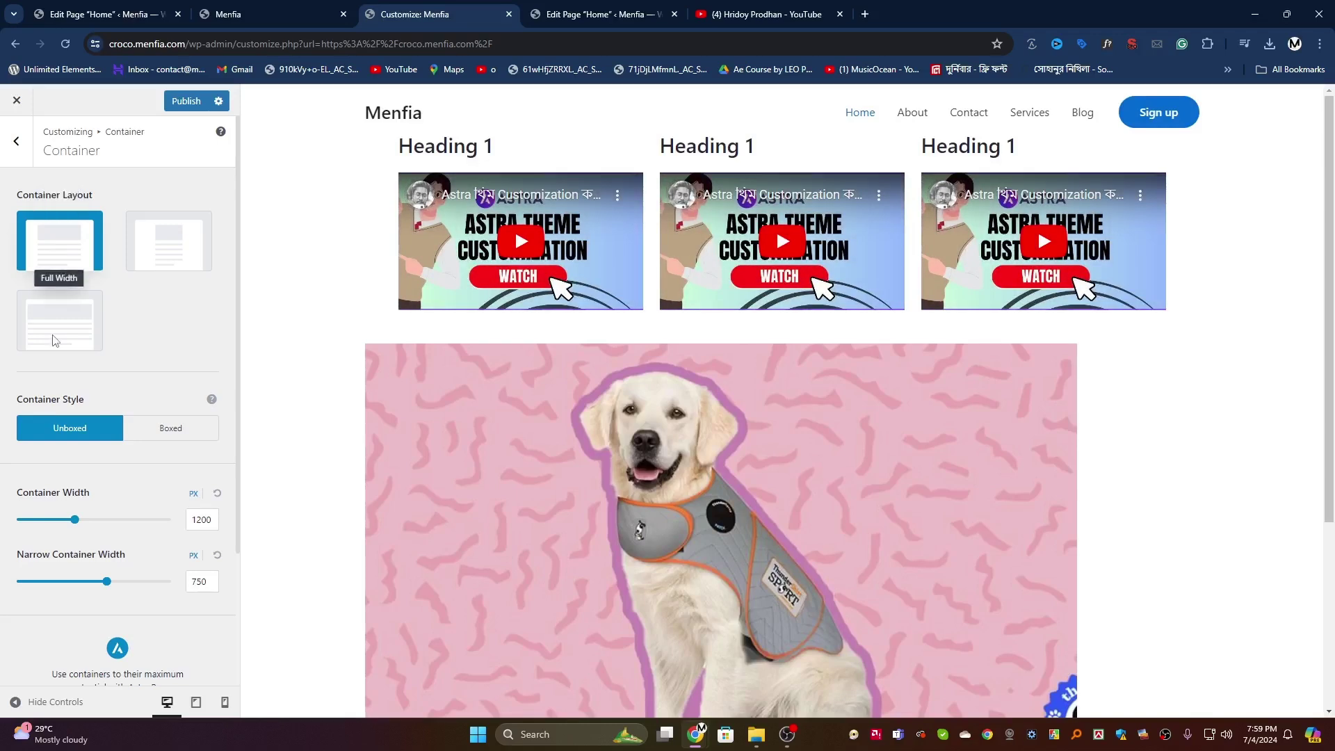
click(55, 340)
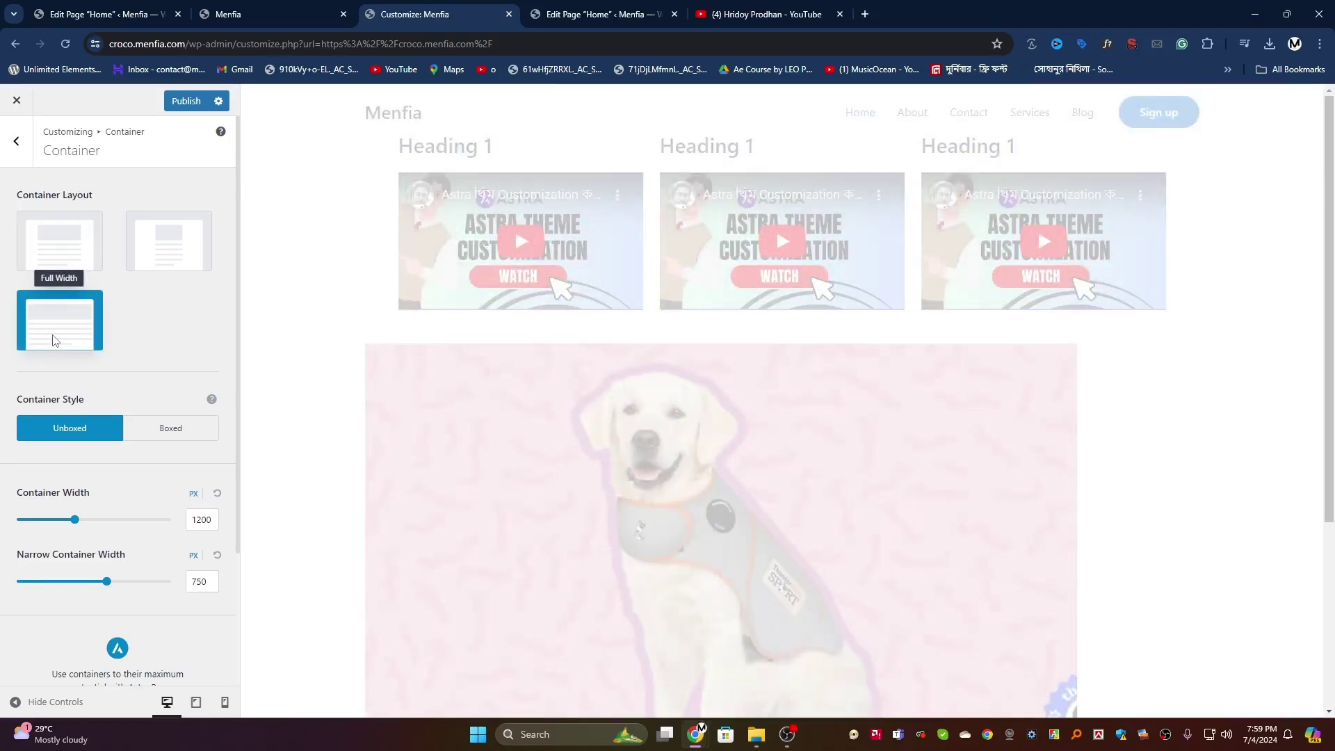
scroll(304, 251, down, 3)
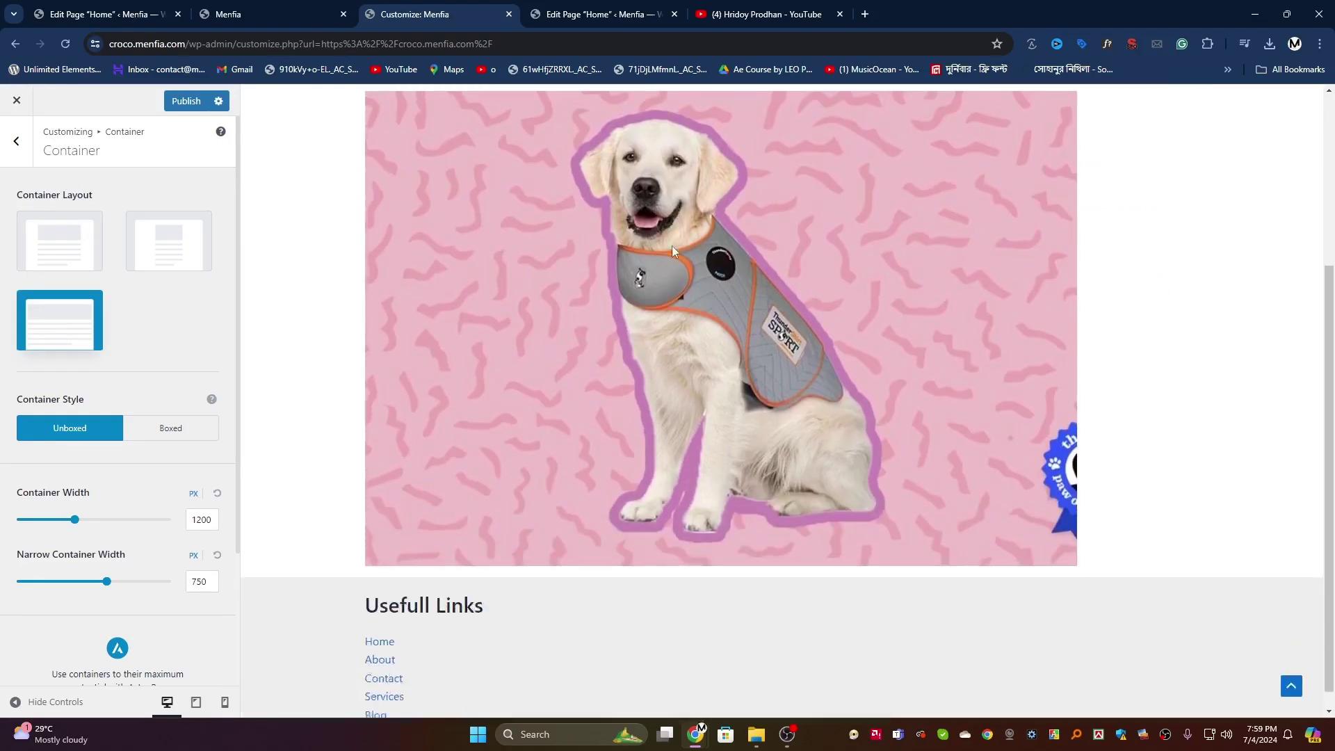
scroll(304, 251, up, 3)
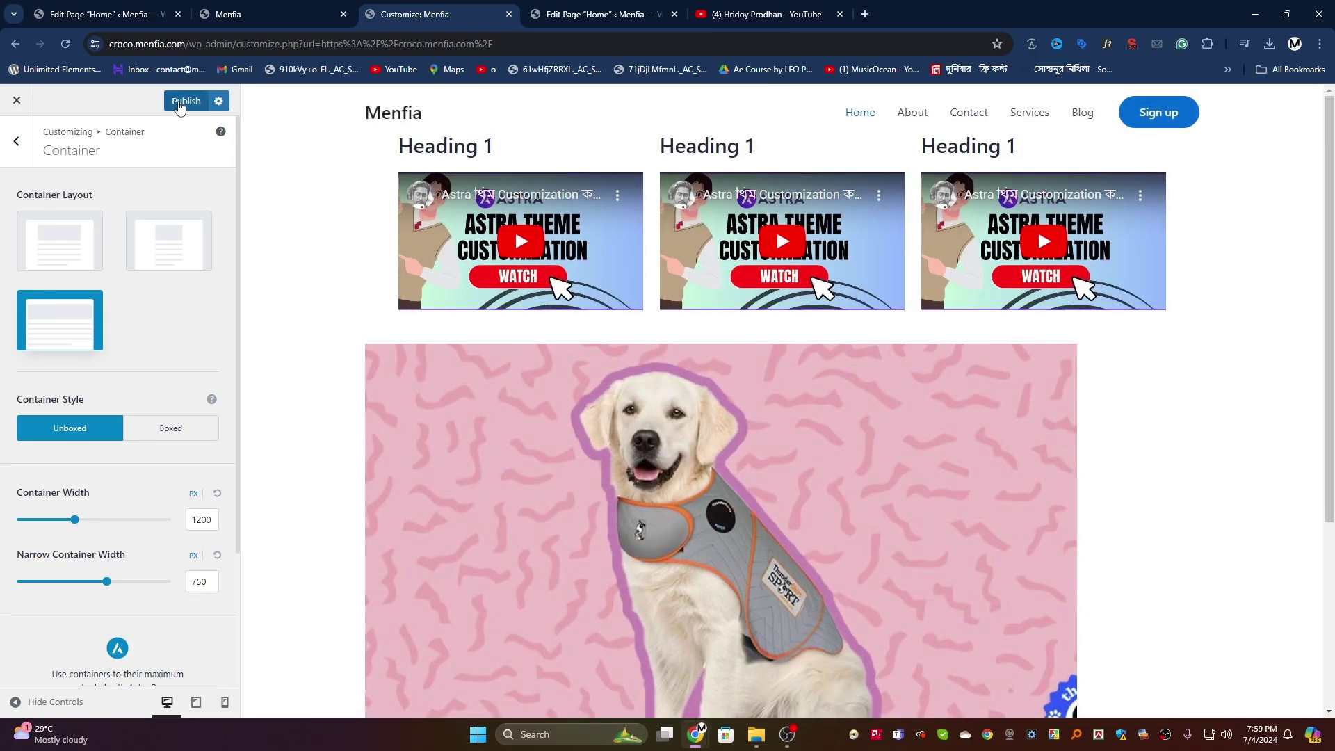
click(179, 103)
click(16, 142)
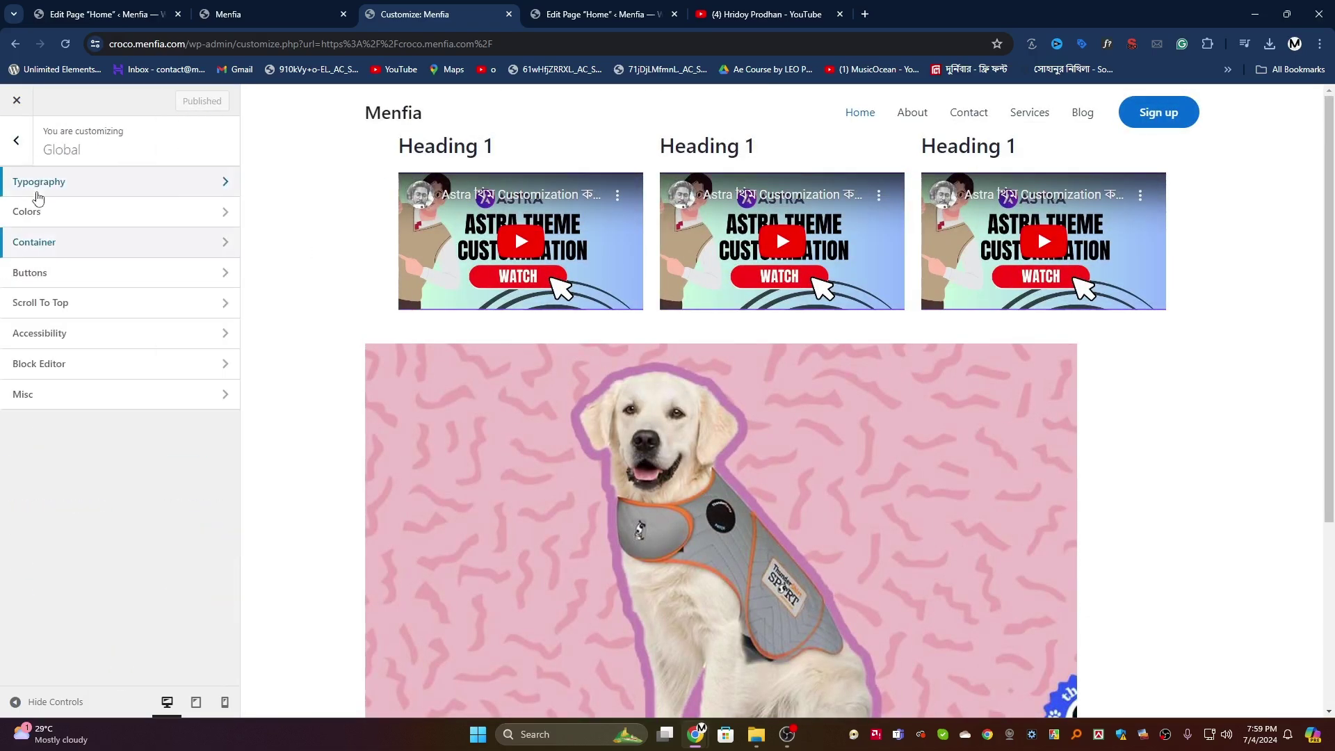
Step: Reload the live Menfia site and scroll through the updated front page
click(278, 14)
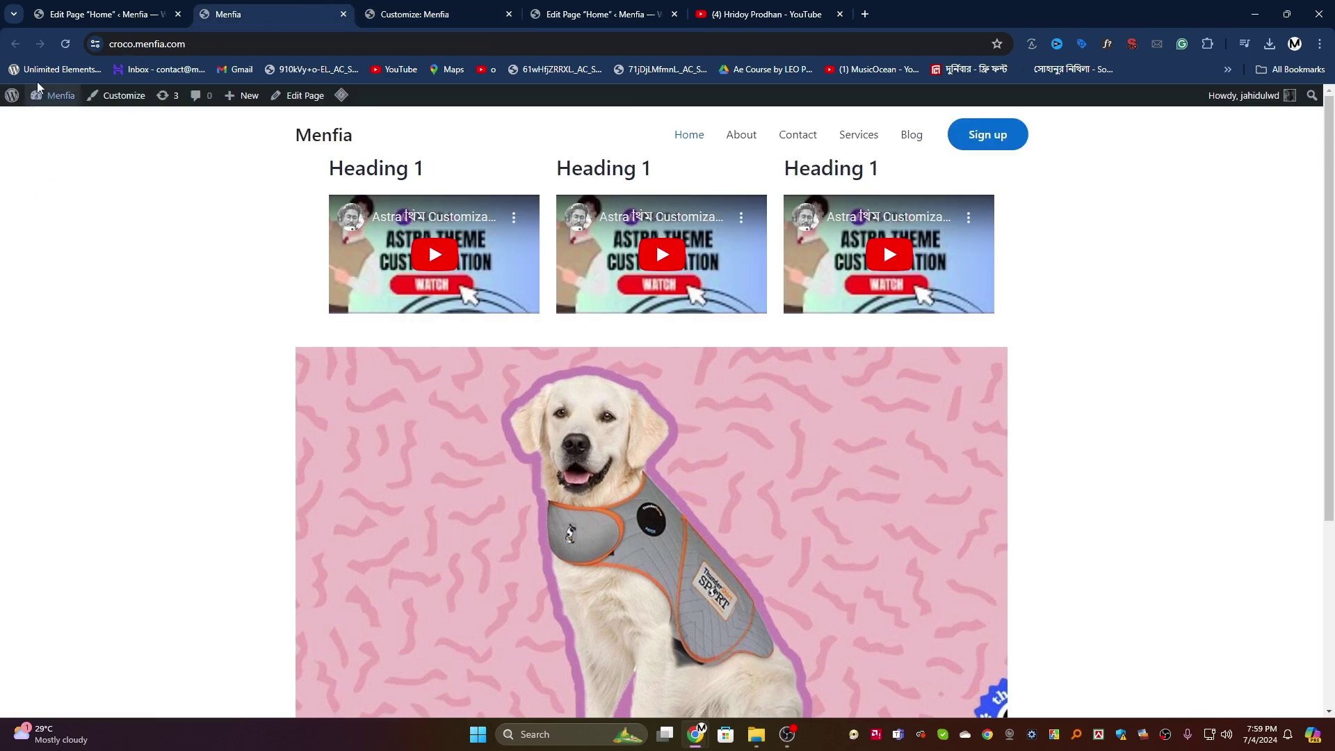
click(66, 44)
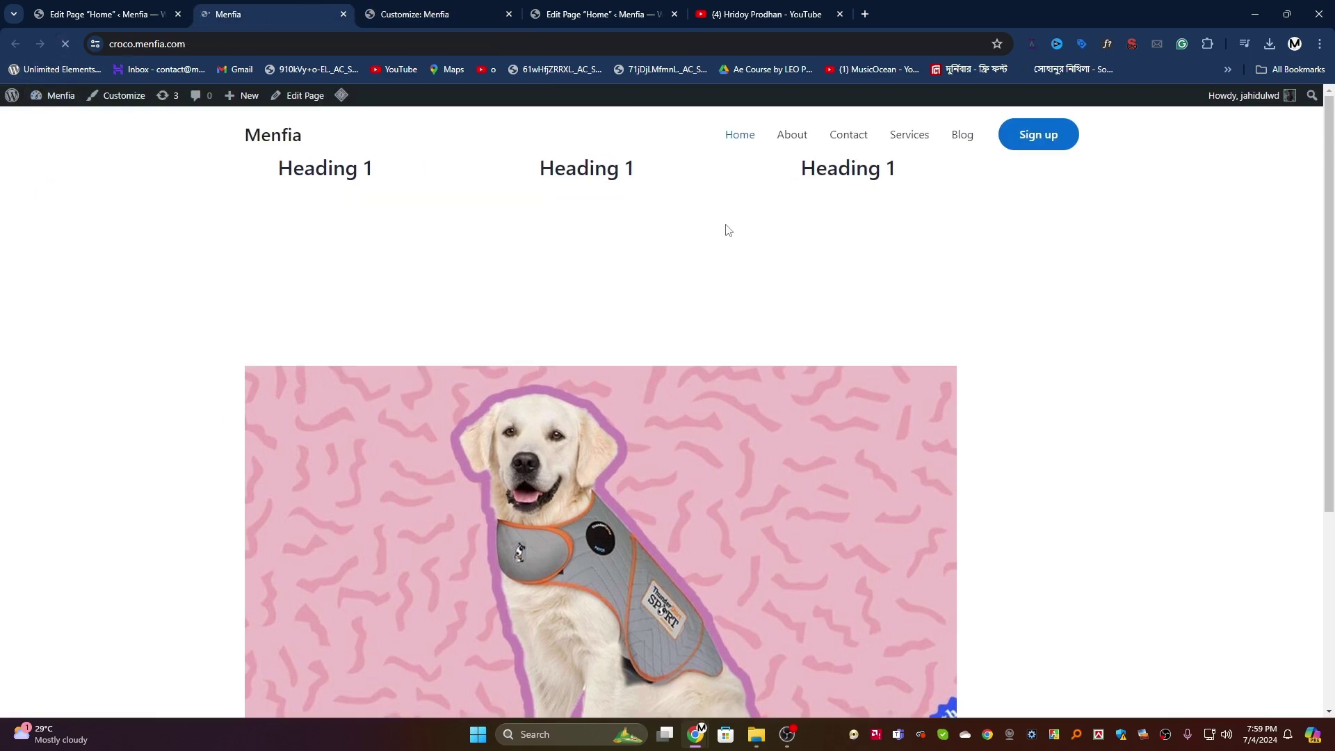
scroll(724, 285, down, 4)
scroll(725, 432, up, 4)
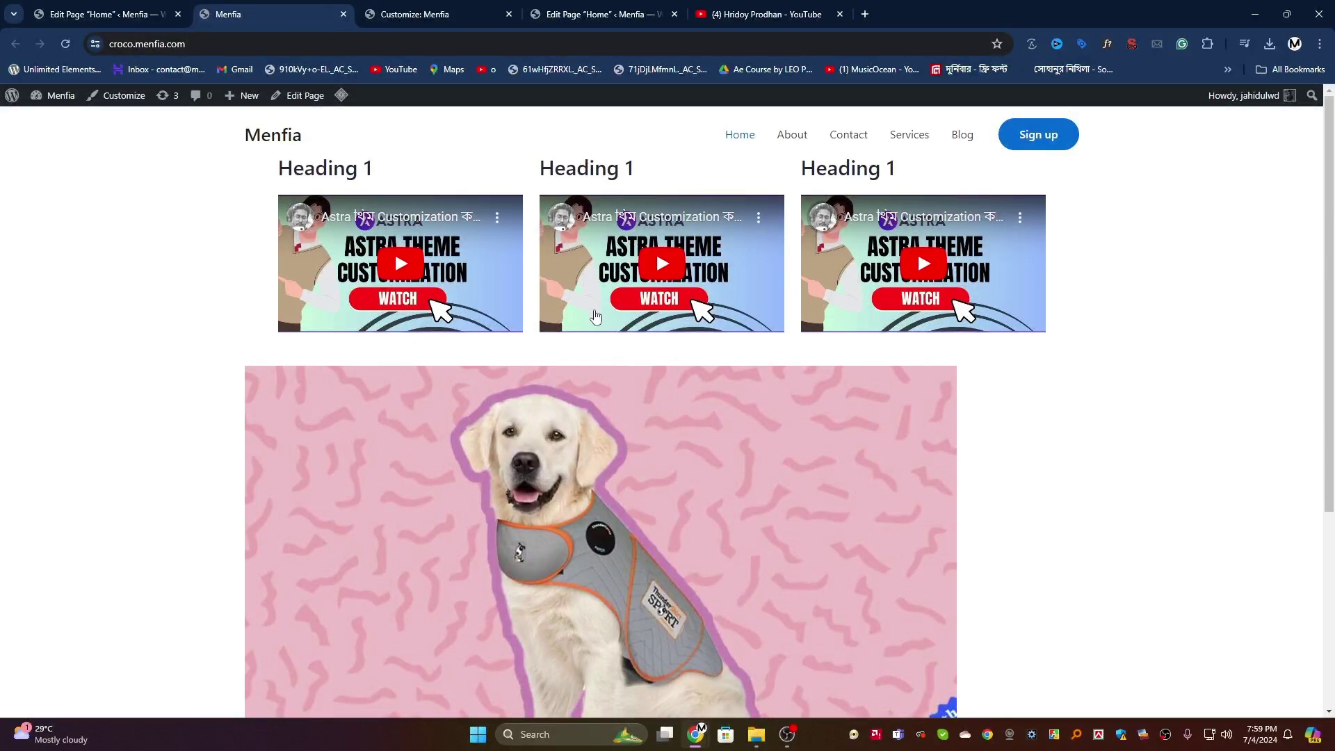
scroll(463, 378, down, 4)
scroll(463, 378, up, 4)
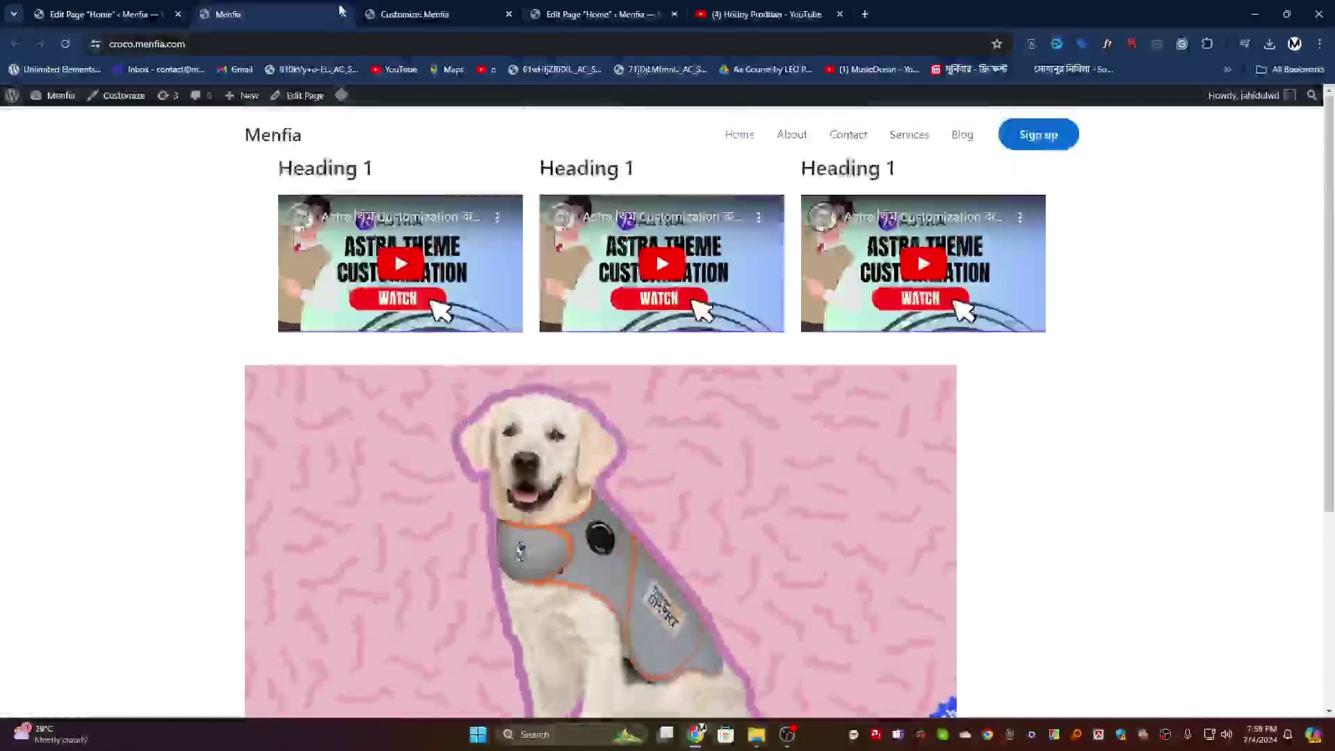
Step: Close the customizer, extra editor and YouTube tabs, then return from the editor to the Pages list
click(428, 14)
click(508, 14)
click(508, 14)
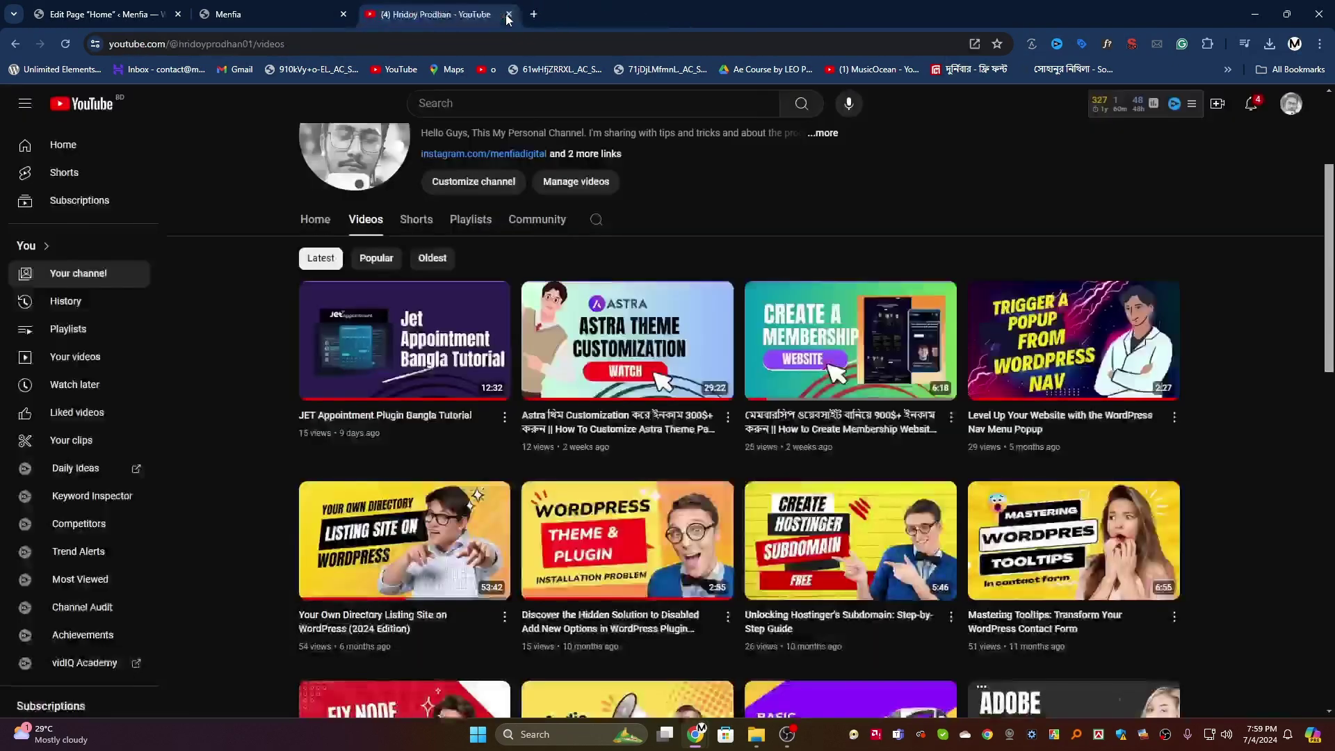
click(508, 14)
scroll(390, 419, down, 4)
scroll(390, 419, up, 4)
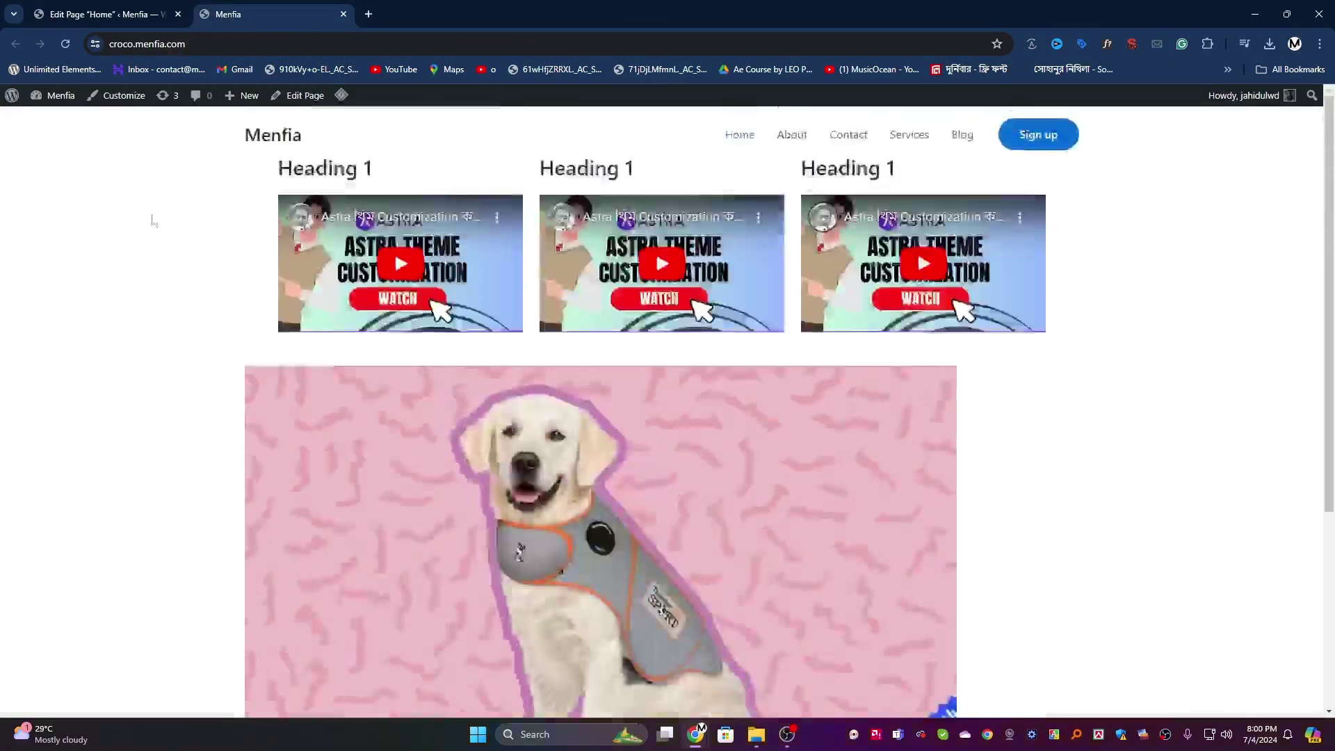
click(115, 12)
click(14, 112)
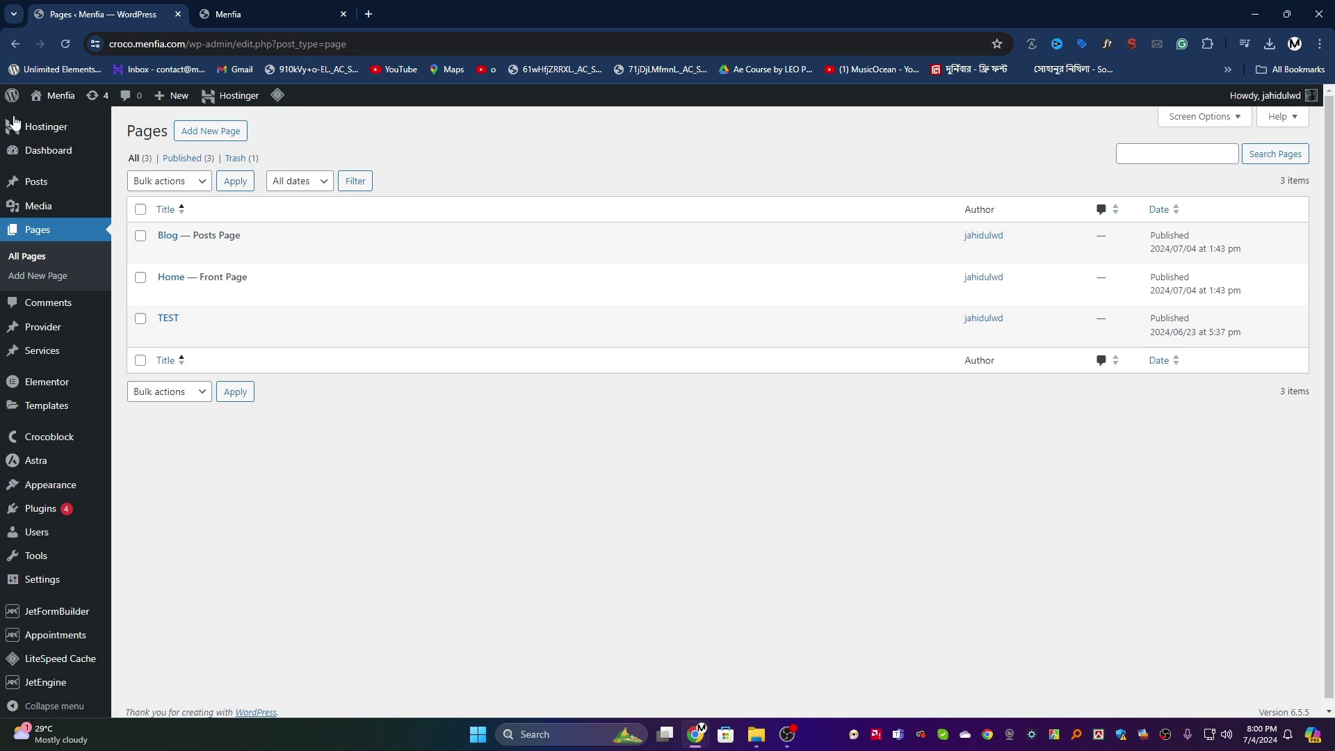
Step: Open Visit Site from the admin bar in a new tab and switch to it
mouse_move(39, 413)
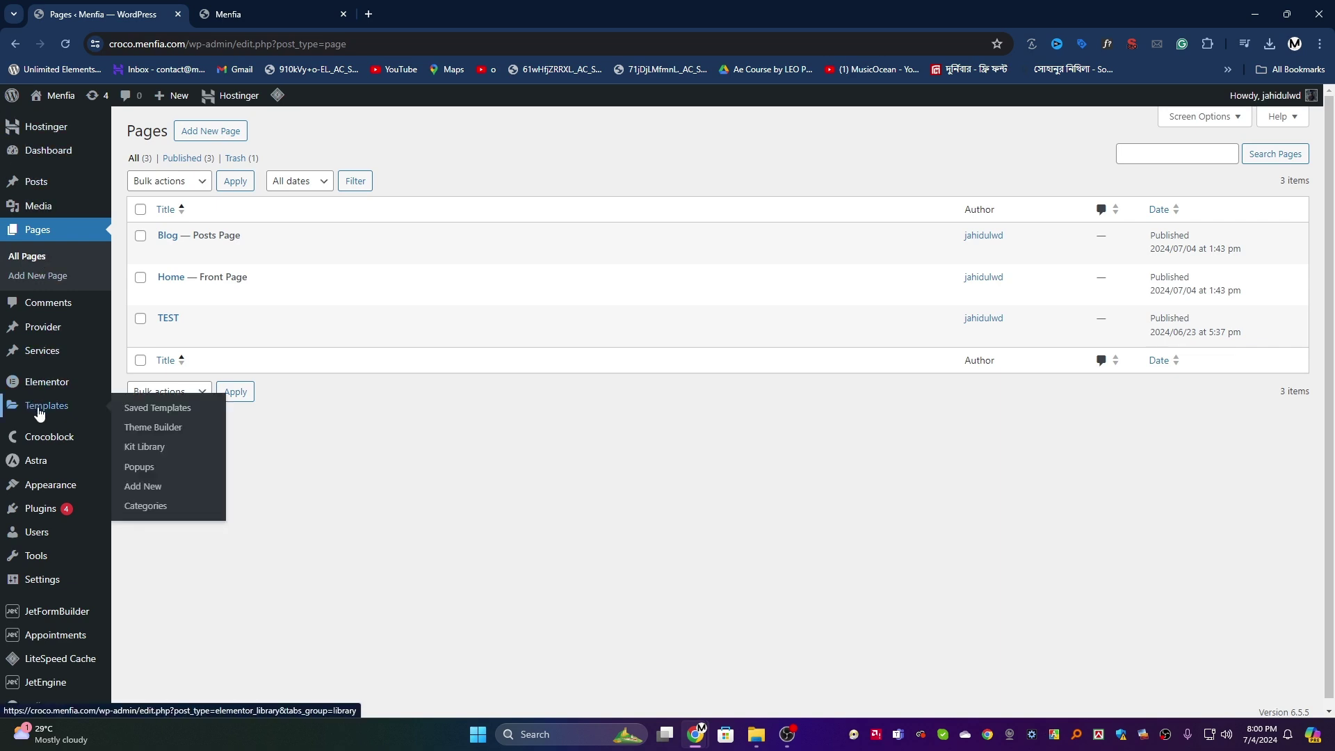
mouse_move(43, 462)
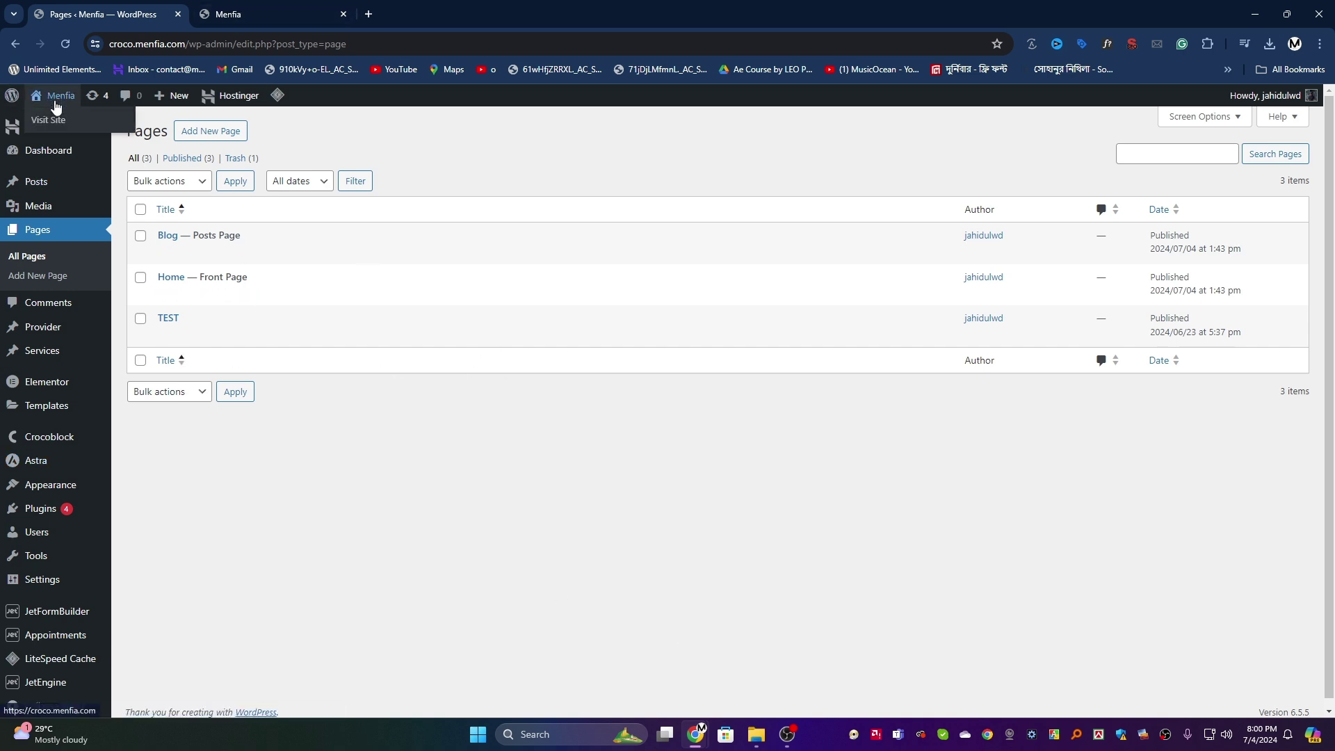
right_click(55, 124)
click(96, 138)
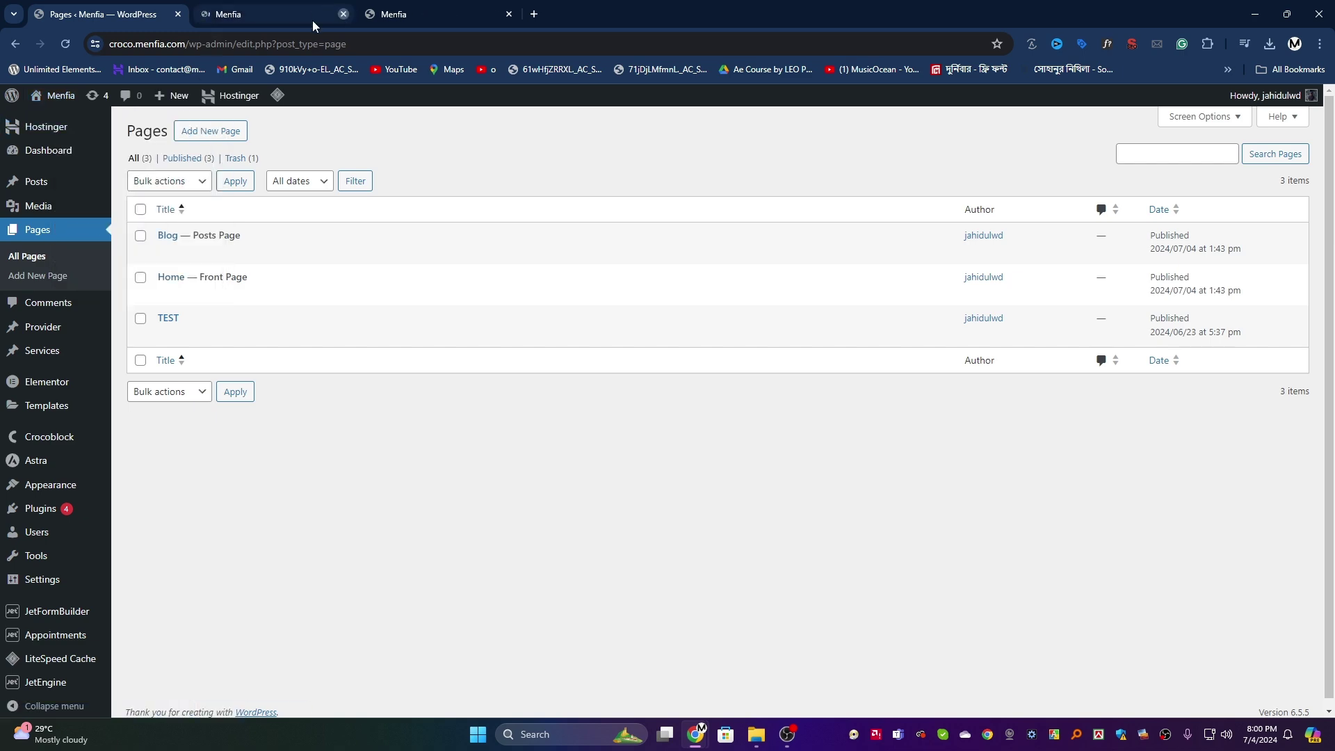
click(271, 6)
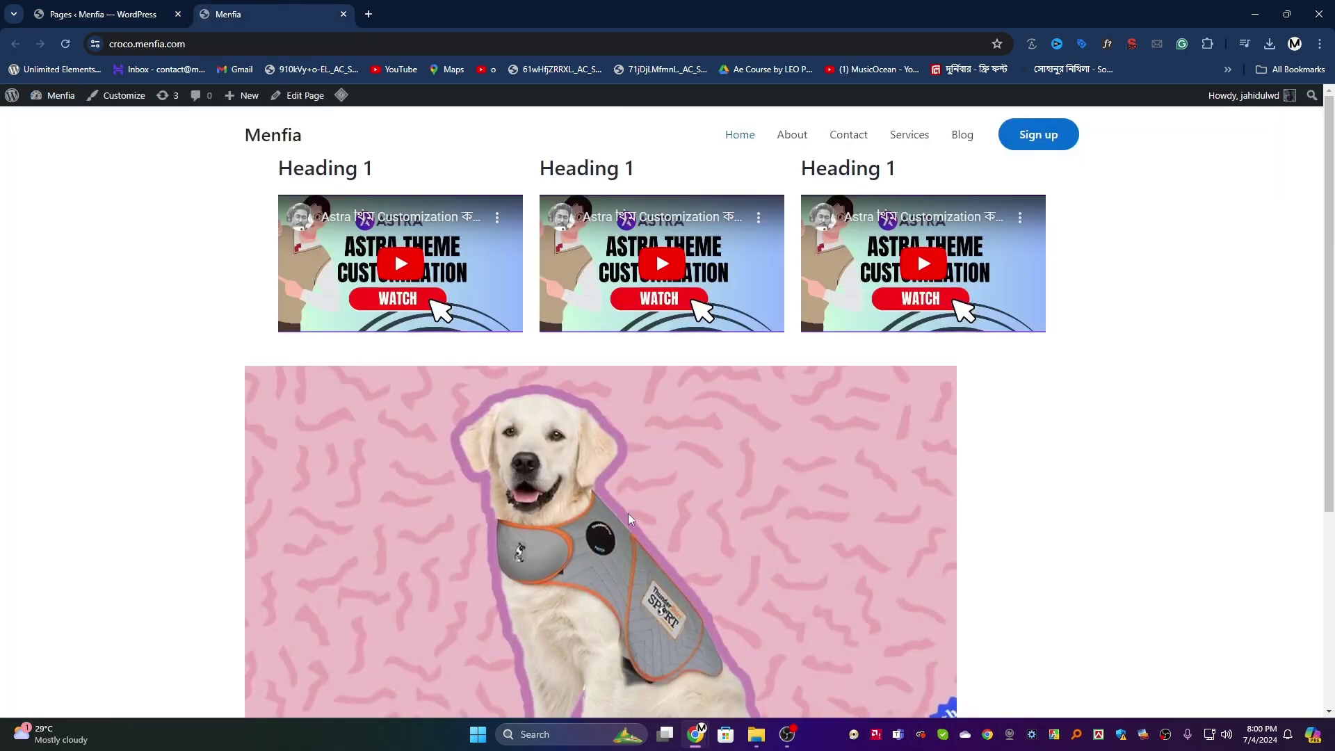
Step: Scroll through the three video columns and dog image, then bring OBS forward
scroll(626, 518, down, 5)
scroll(1036, 546, up, 4)
click(791, 745)
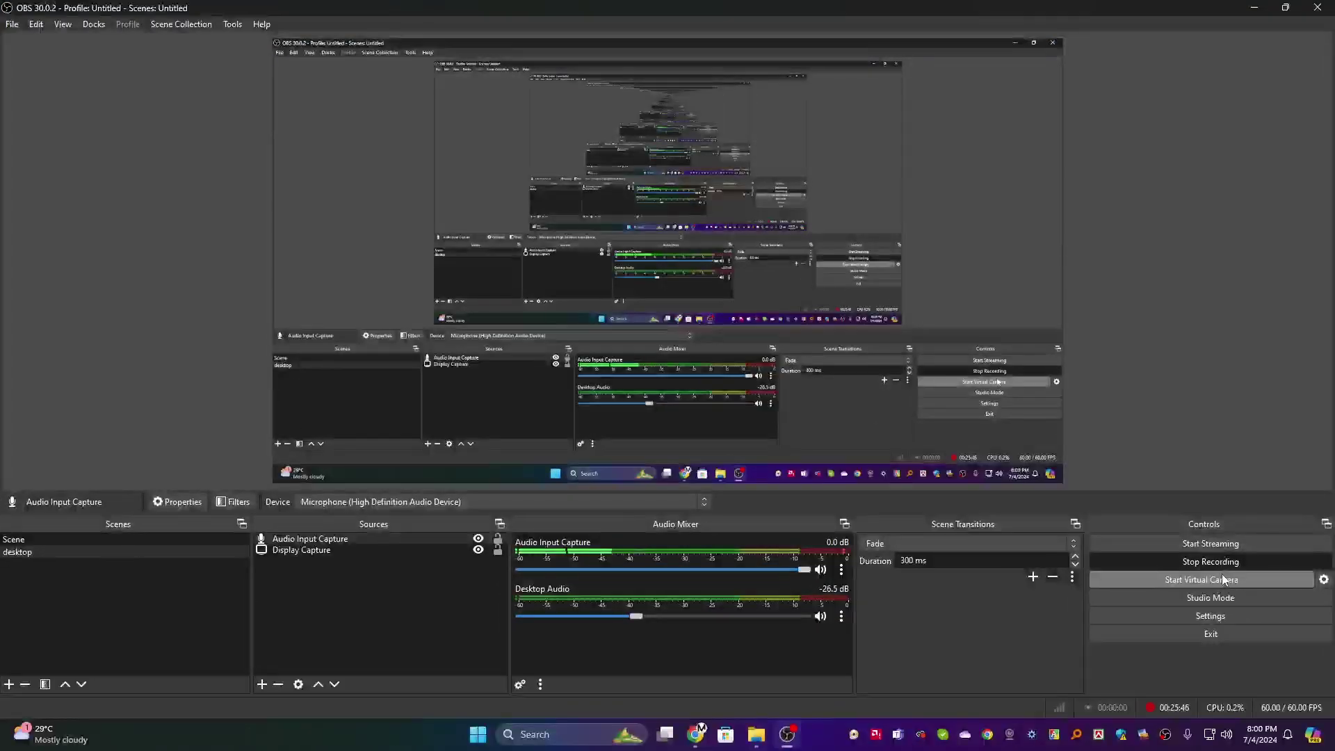